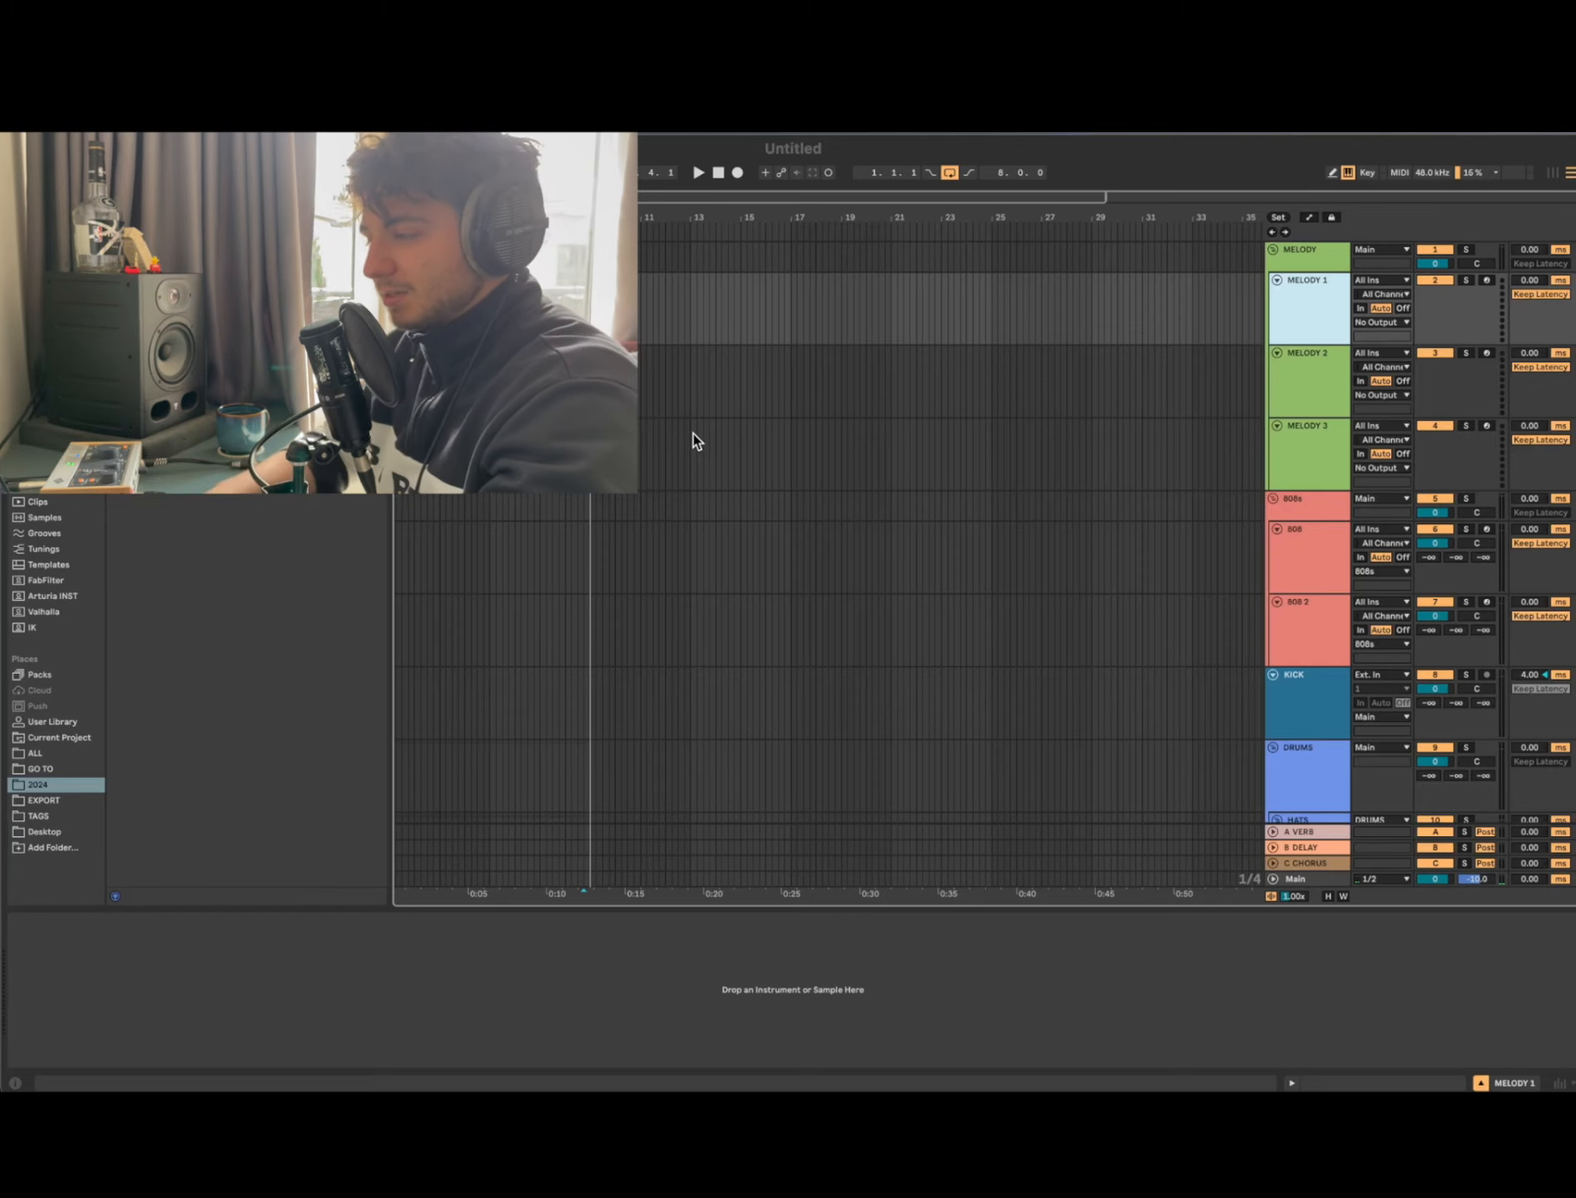
Step: Create an empty 8-bar MIDI clip starting at bar 1 on the MELODY 1 track
left_click(725, 497)
left_click(827, 429)
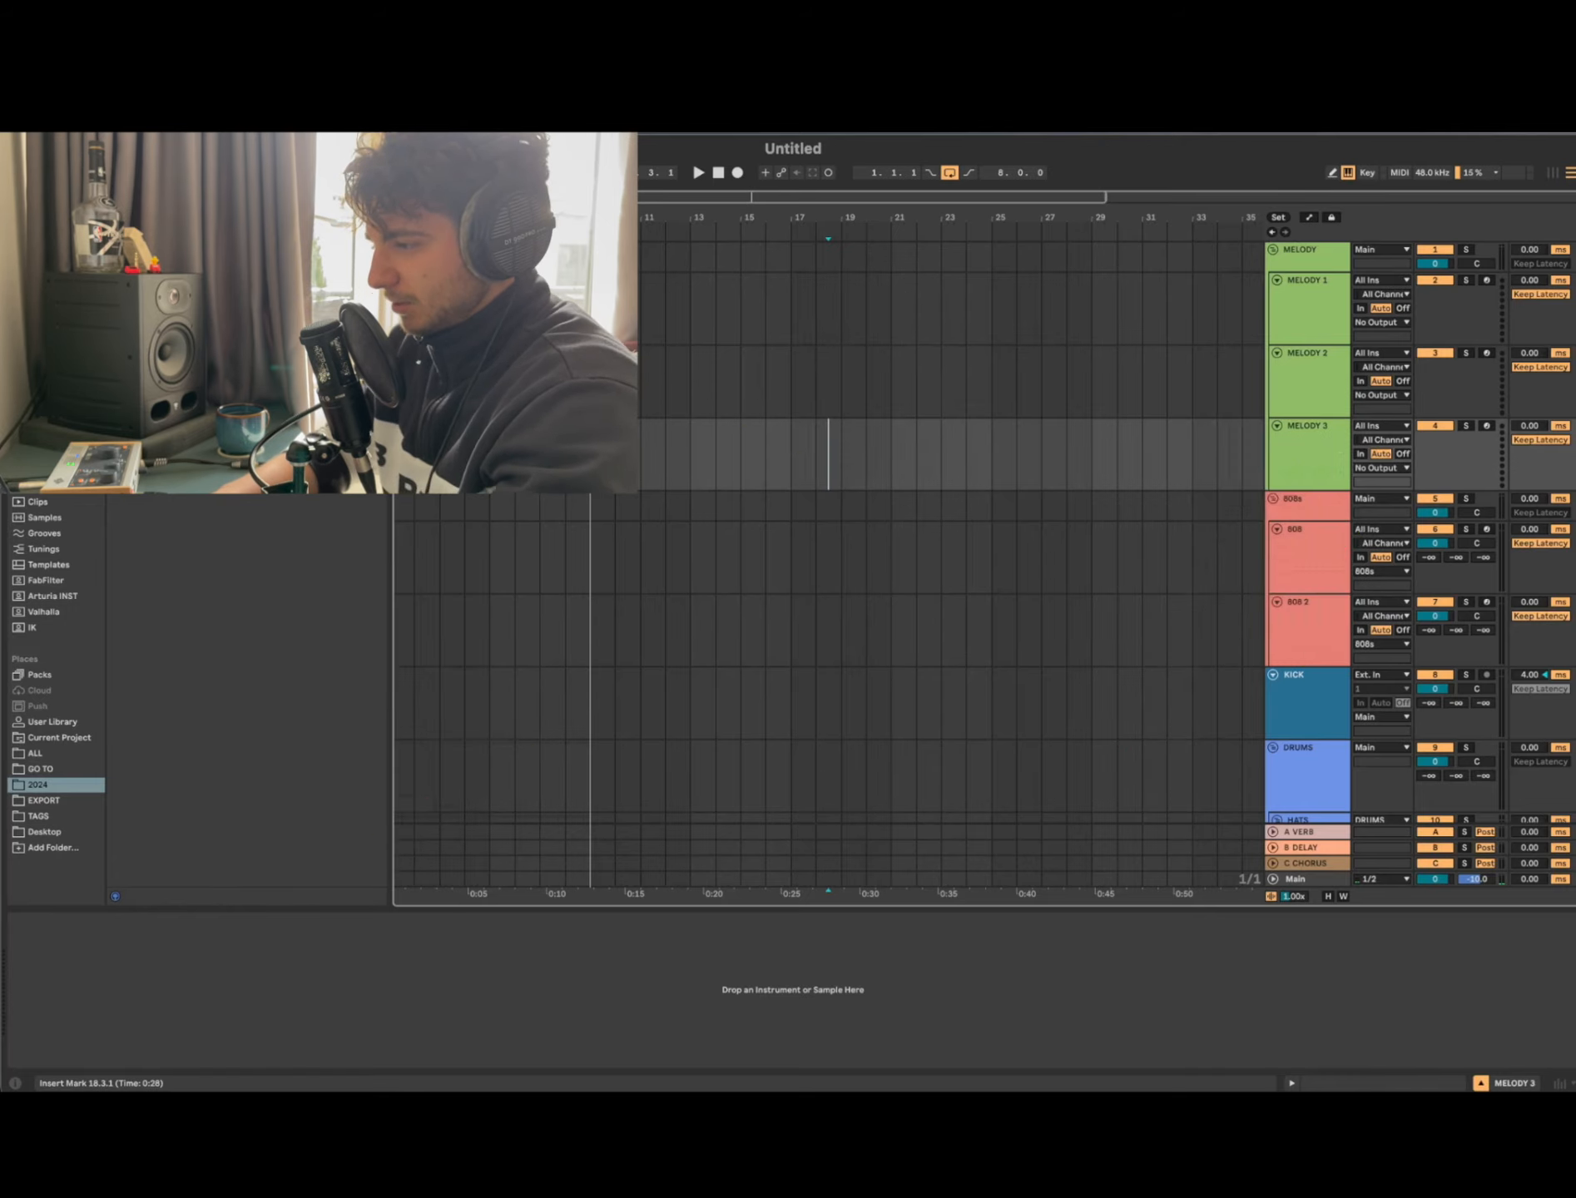
left_click_drag(590, 309, 396, 309)
key("super+shift+m")
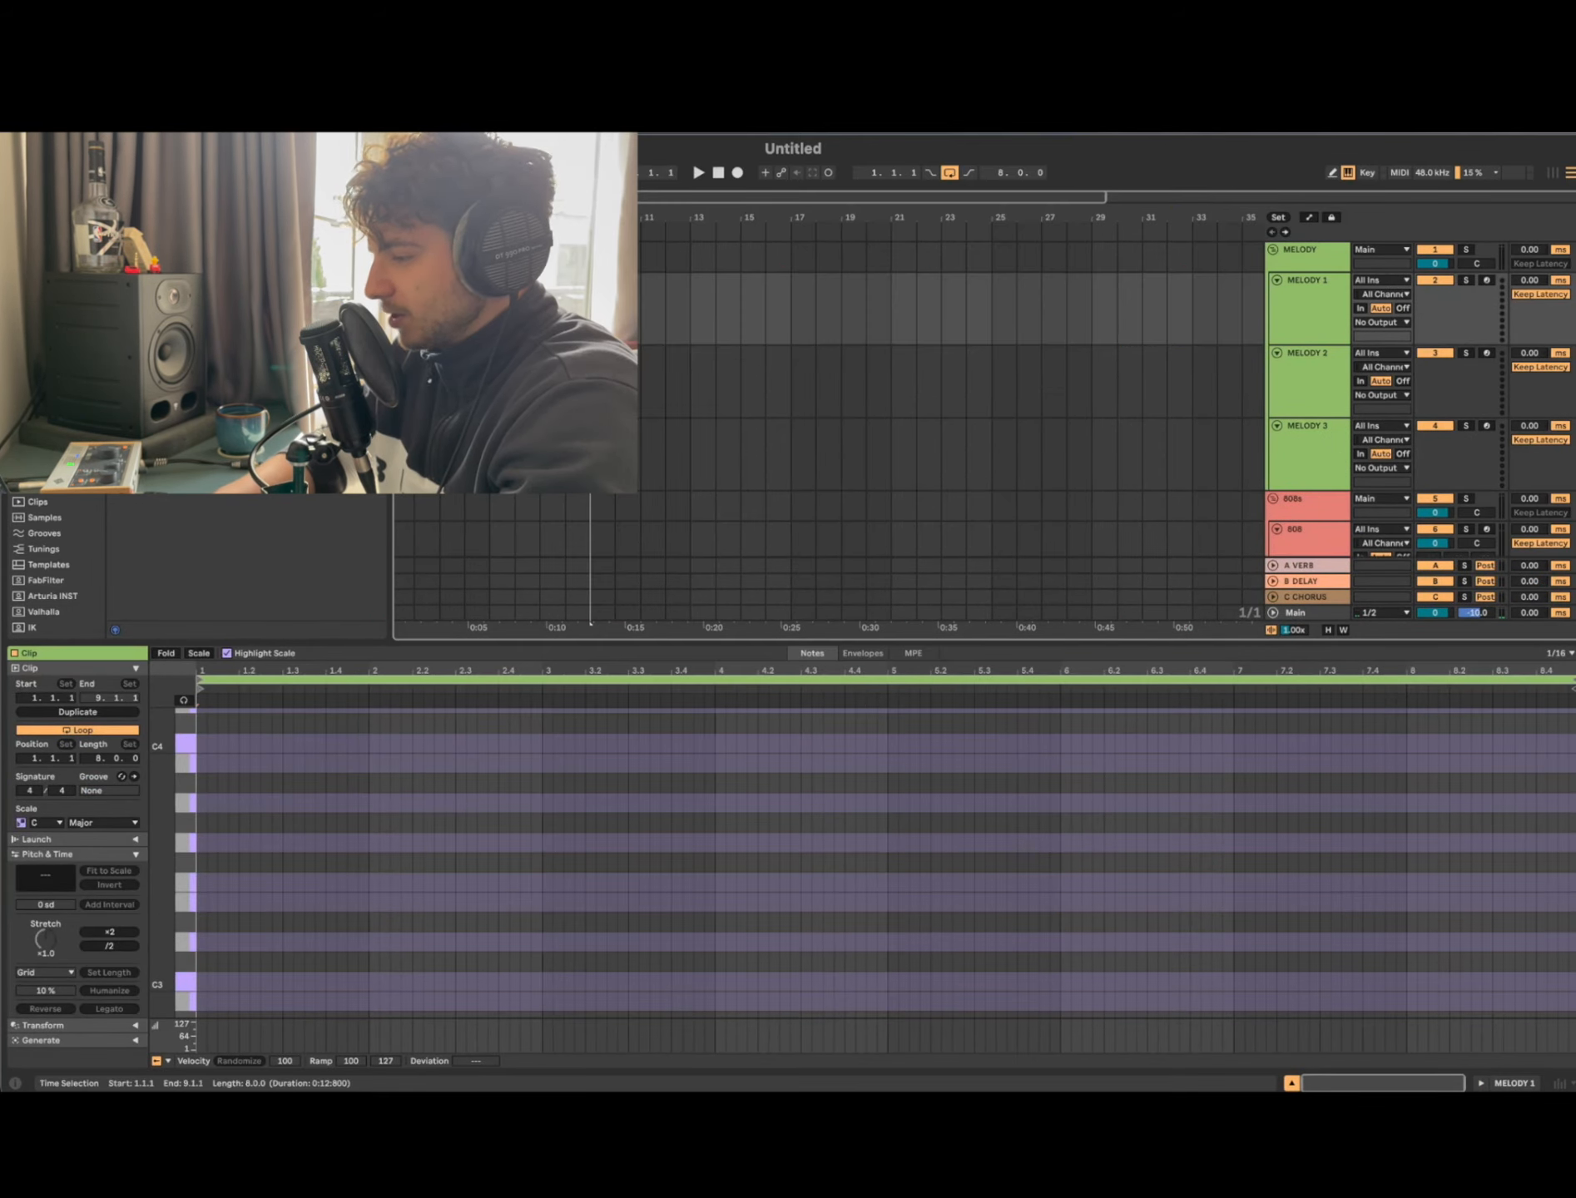
left_click(579, 500)
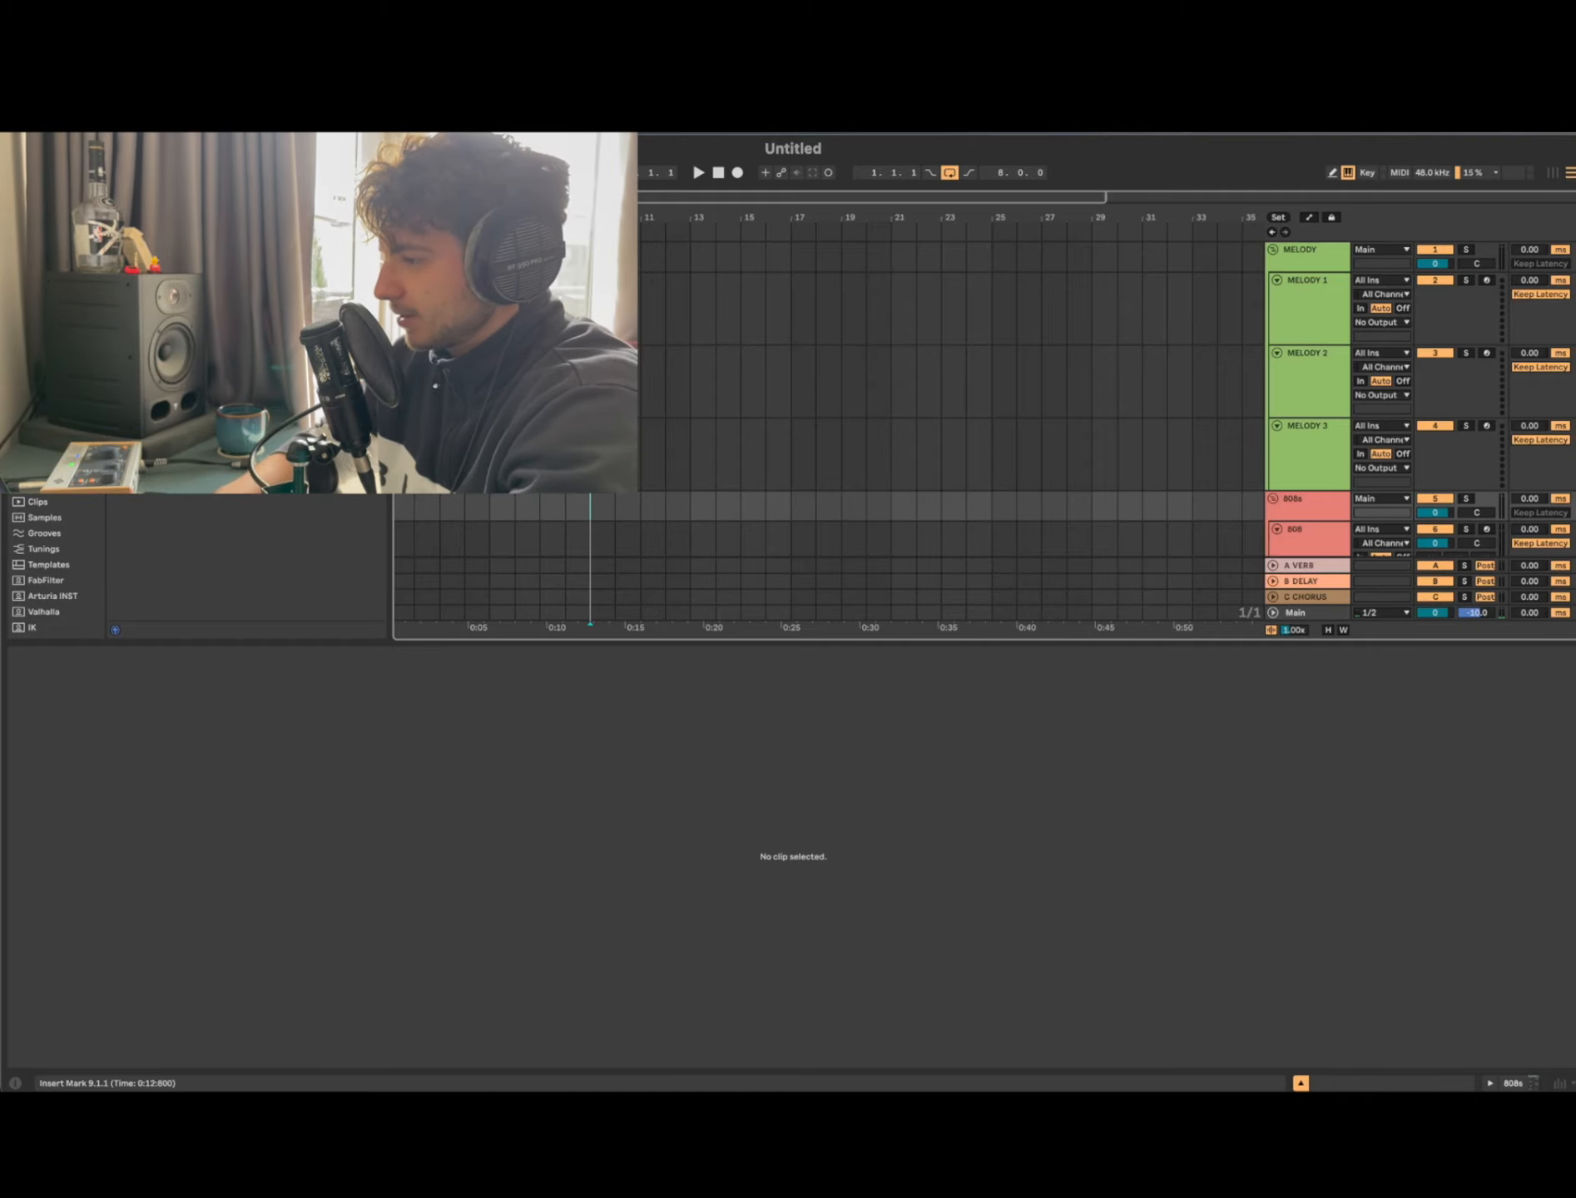
left_click(490, 256)
double_click(489, 308)
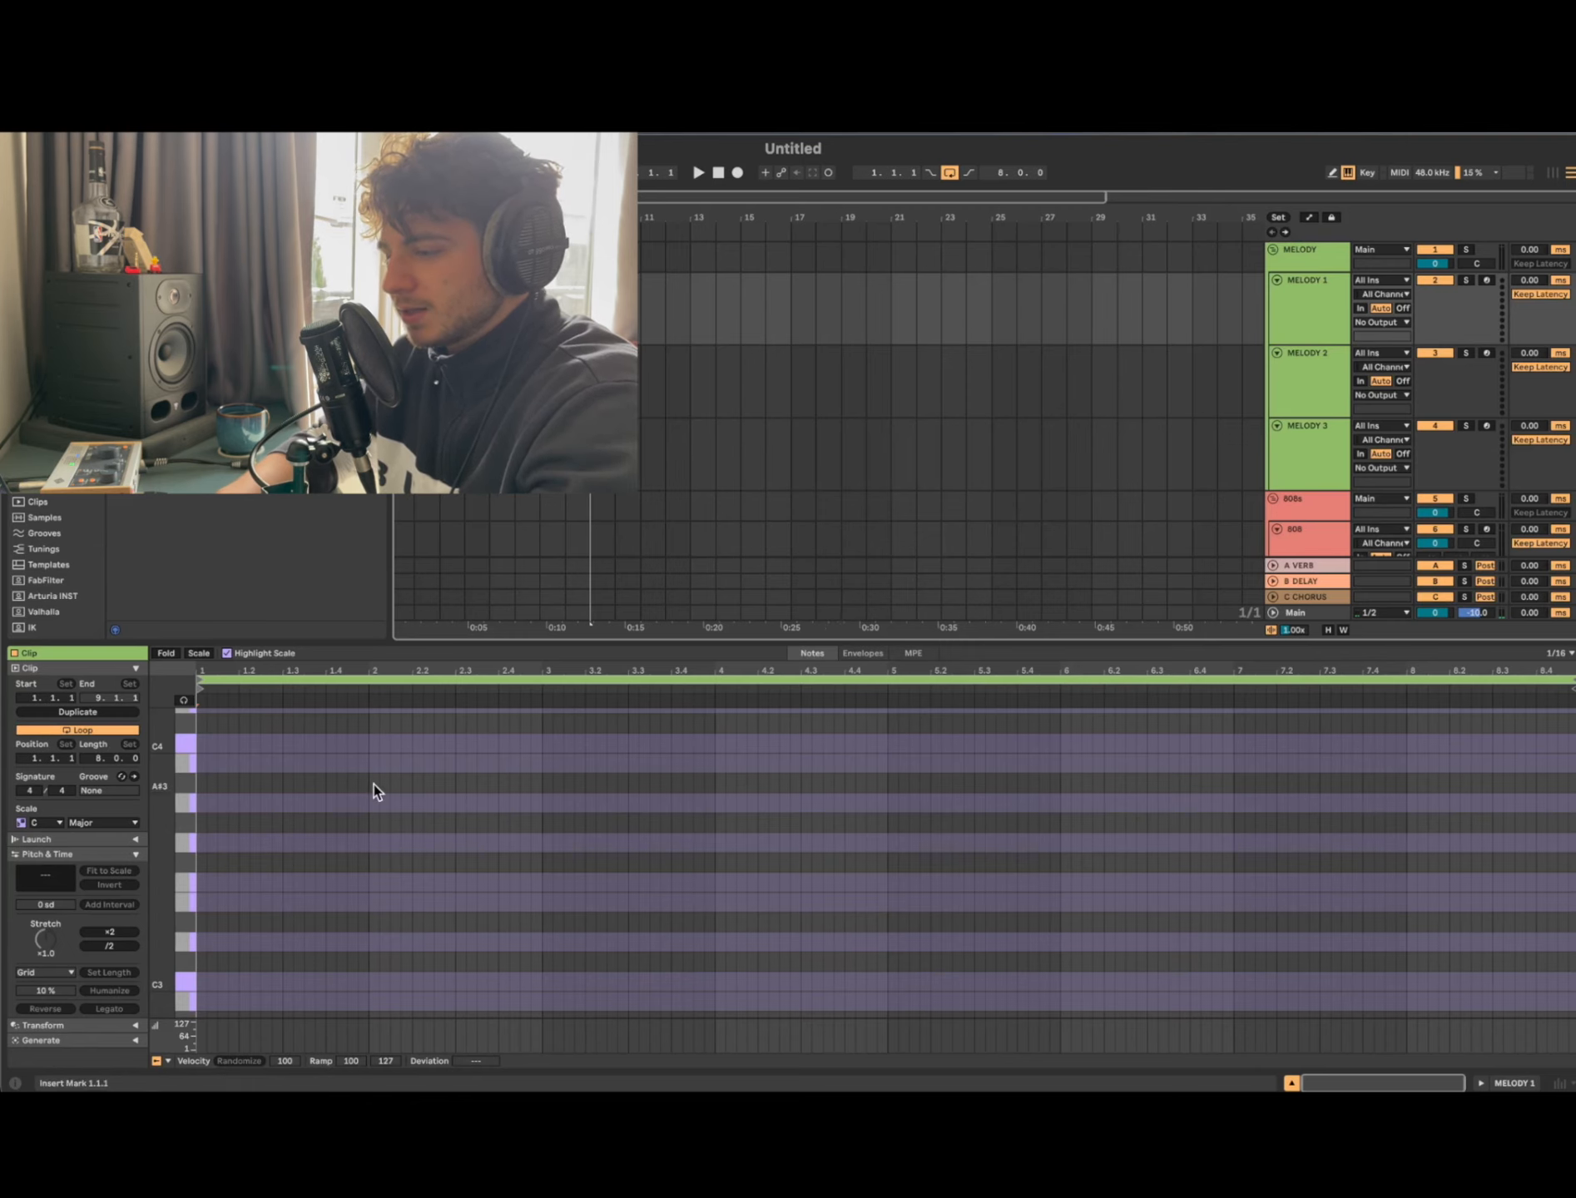
scroll(516, 383, "down", 1)
left_click(520, 375)
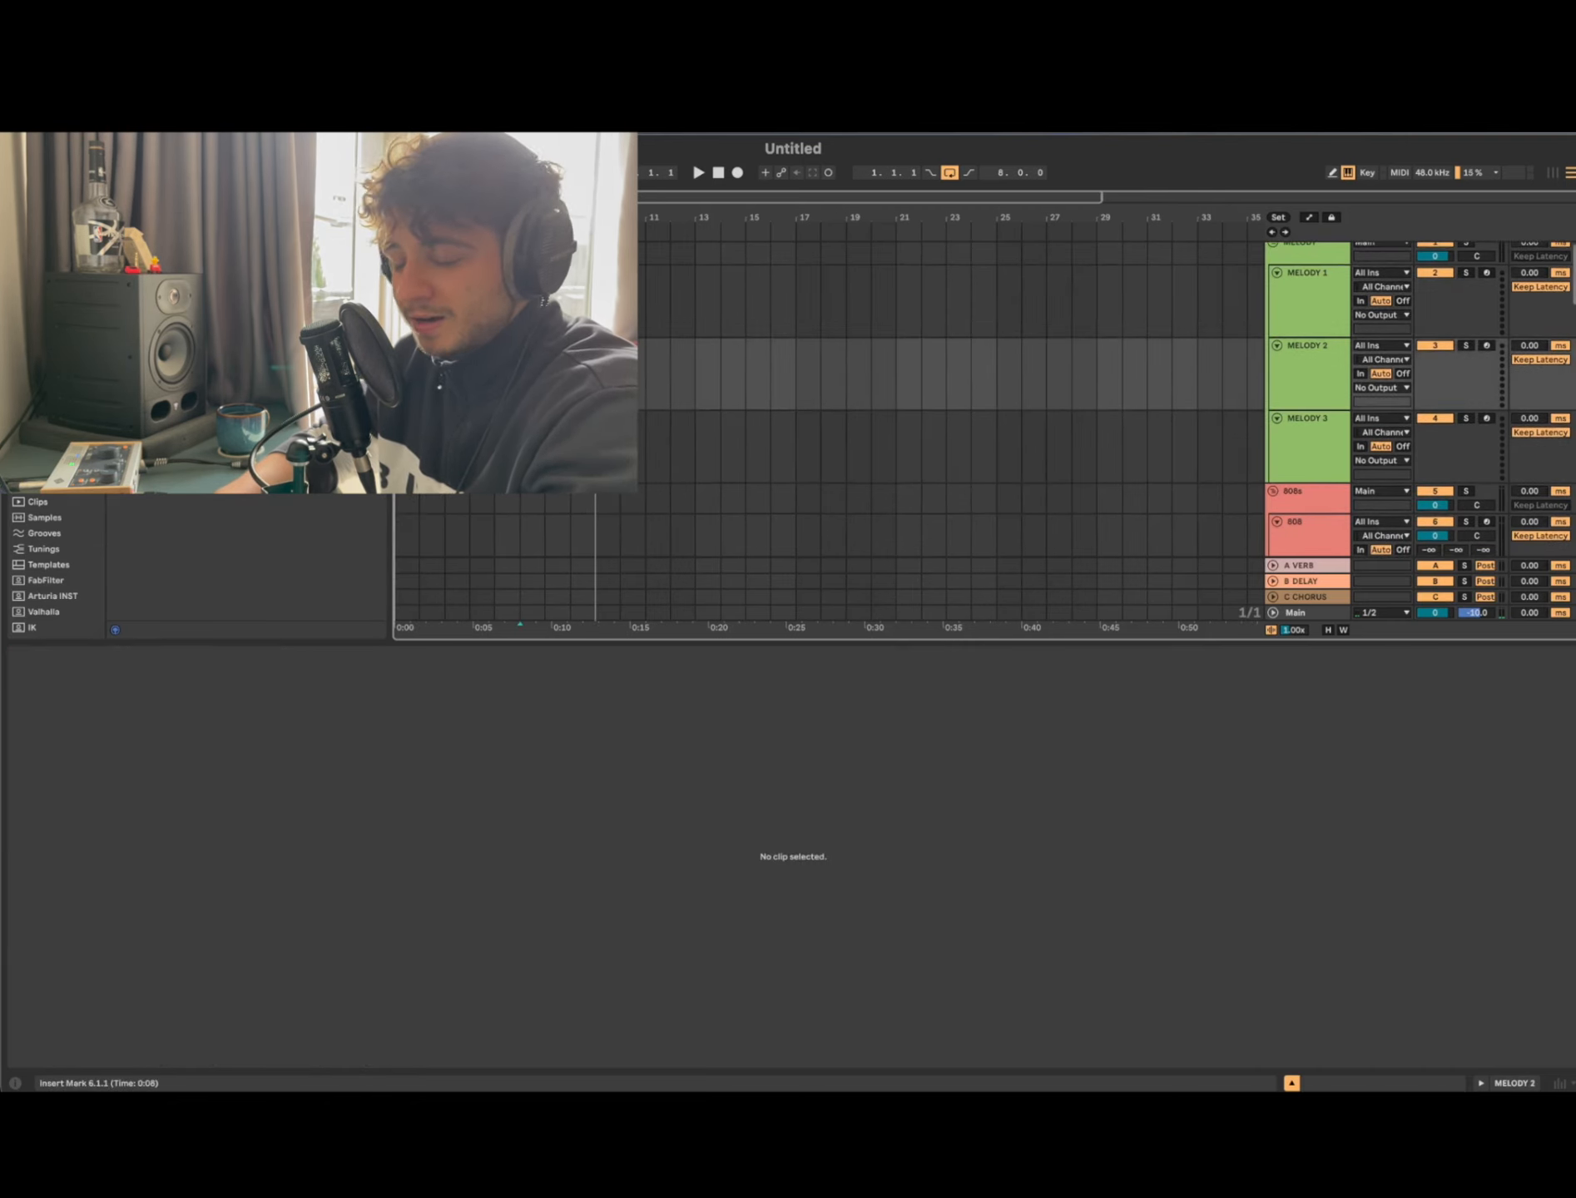
scroll(516, 378, "up", 1)
left_click(495, 378)
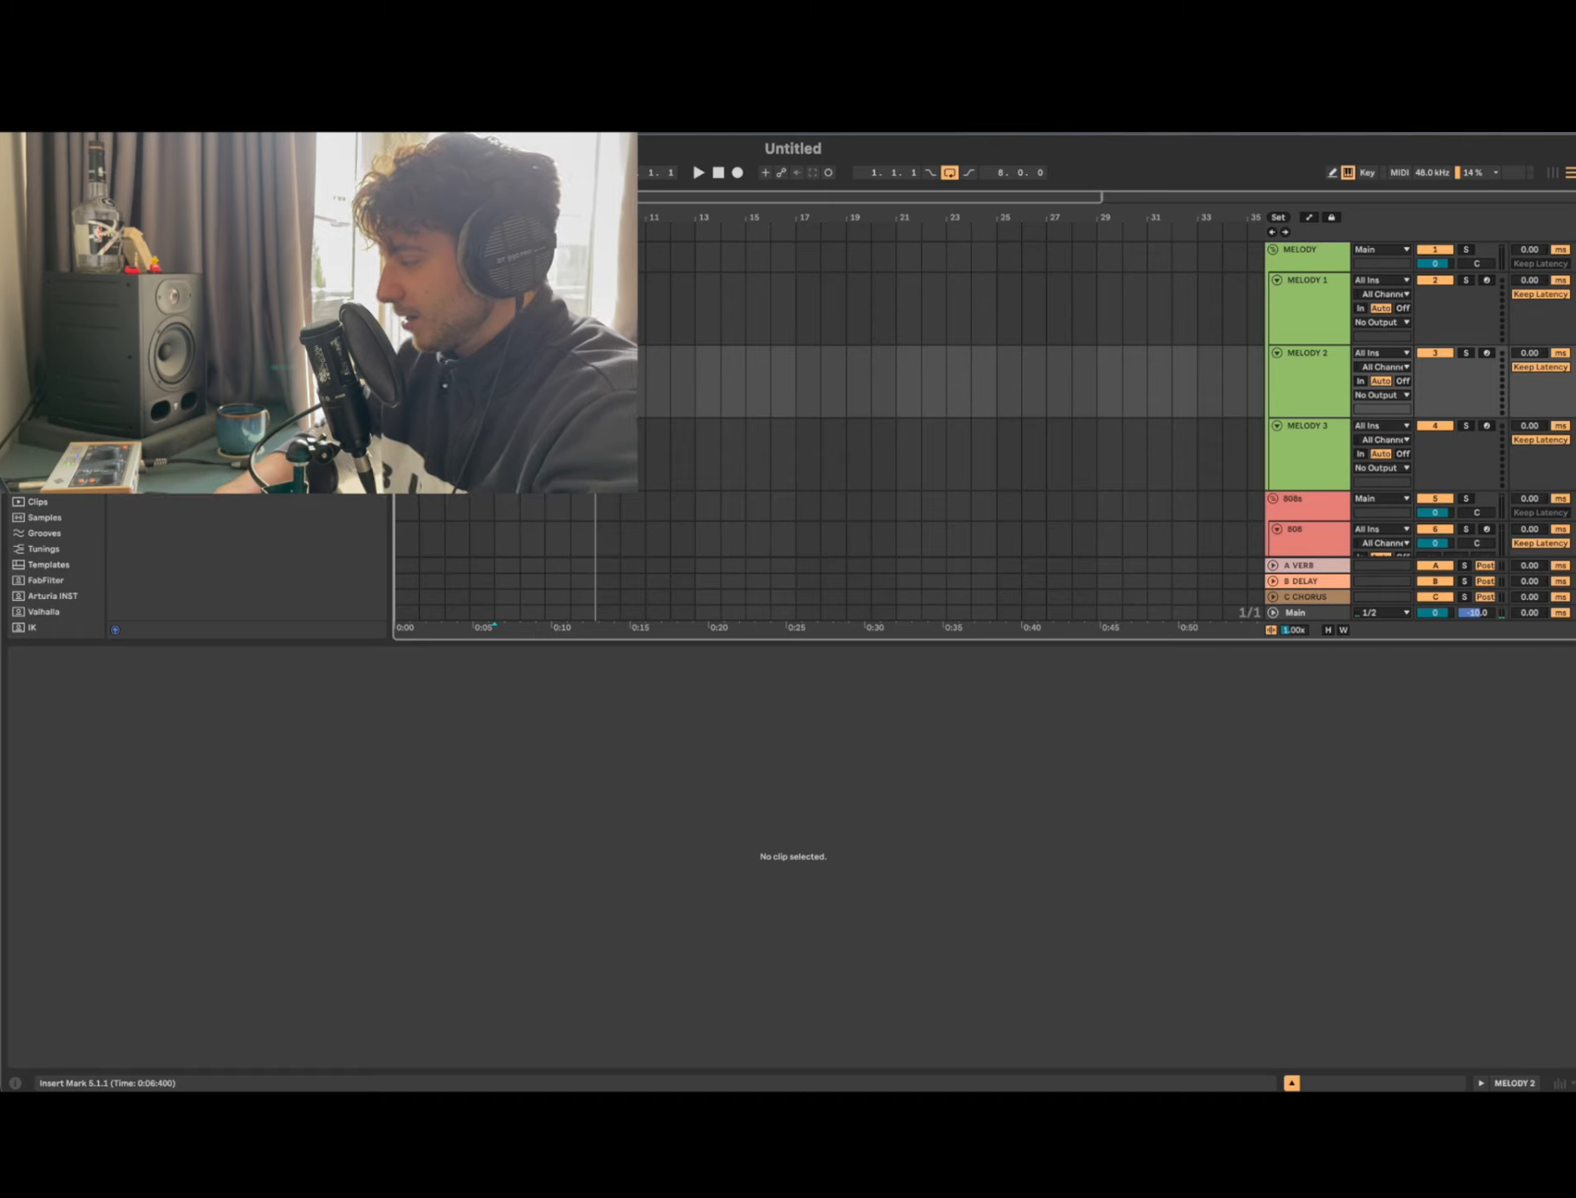
scroll(952, 399, "down", 1)
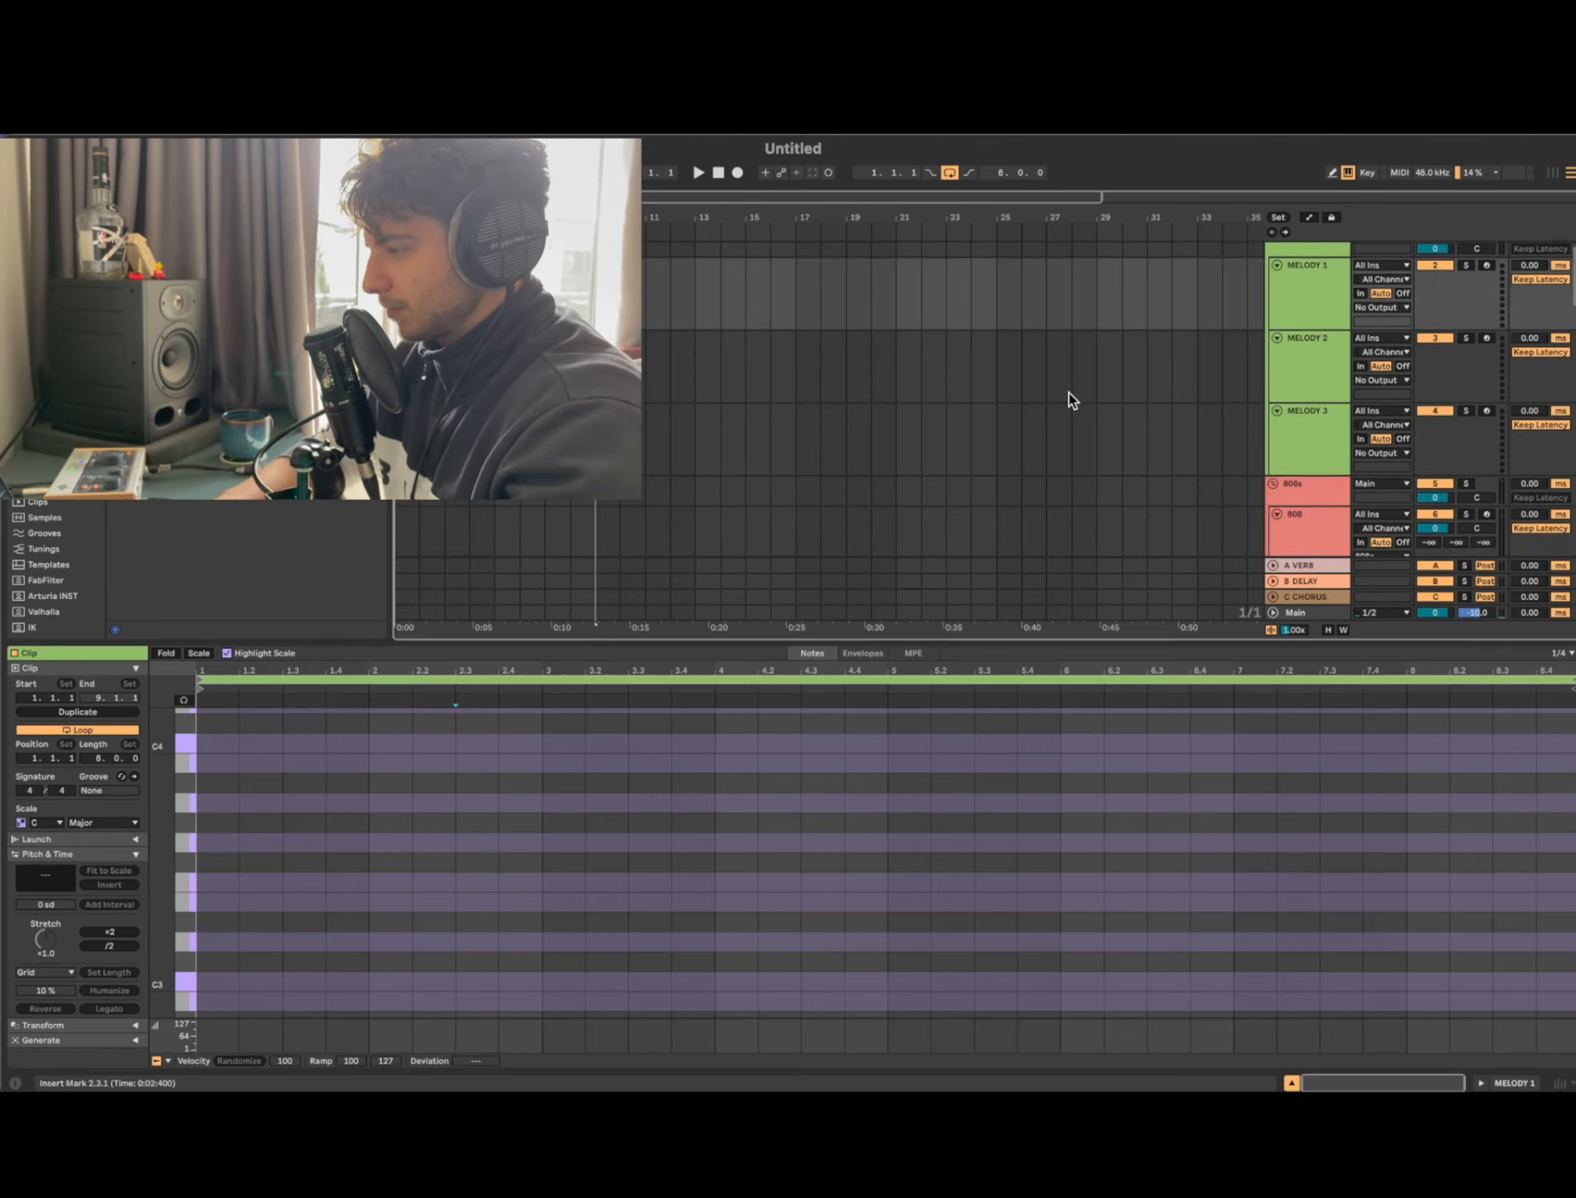
Step: Load the Xpand!2_x64 instrument plug-in onto the MELODY 1 track
left_click(1284, 340)
key("shift+Tab")
key("shift+Tab")
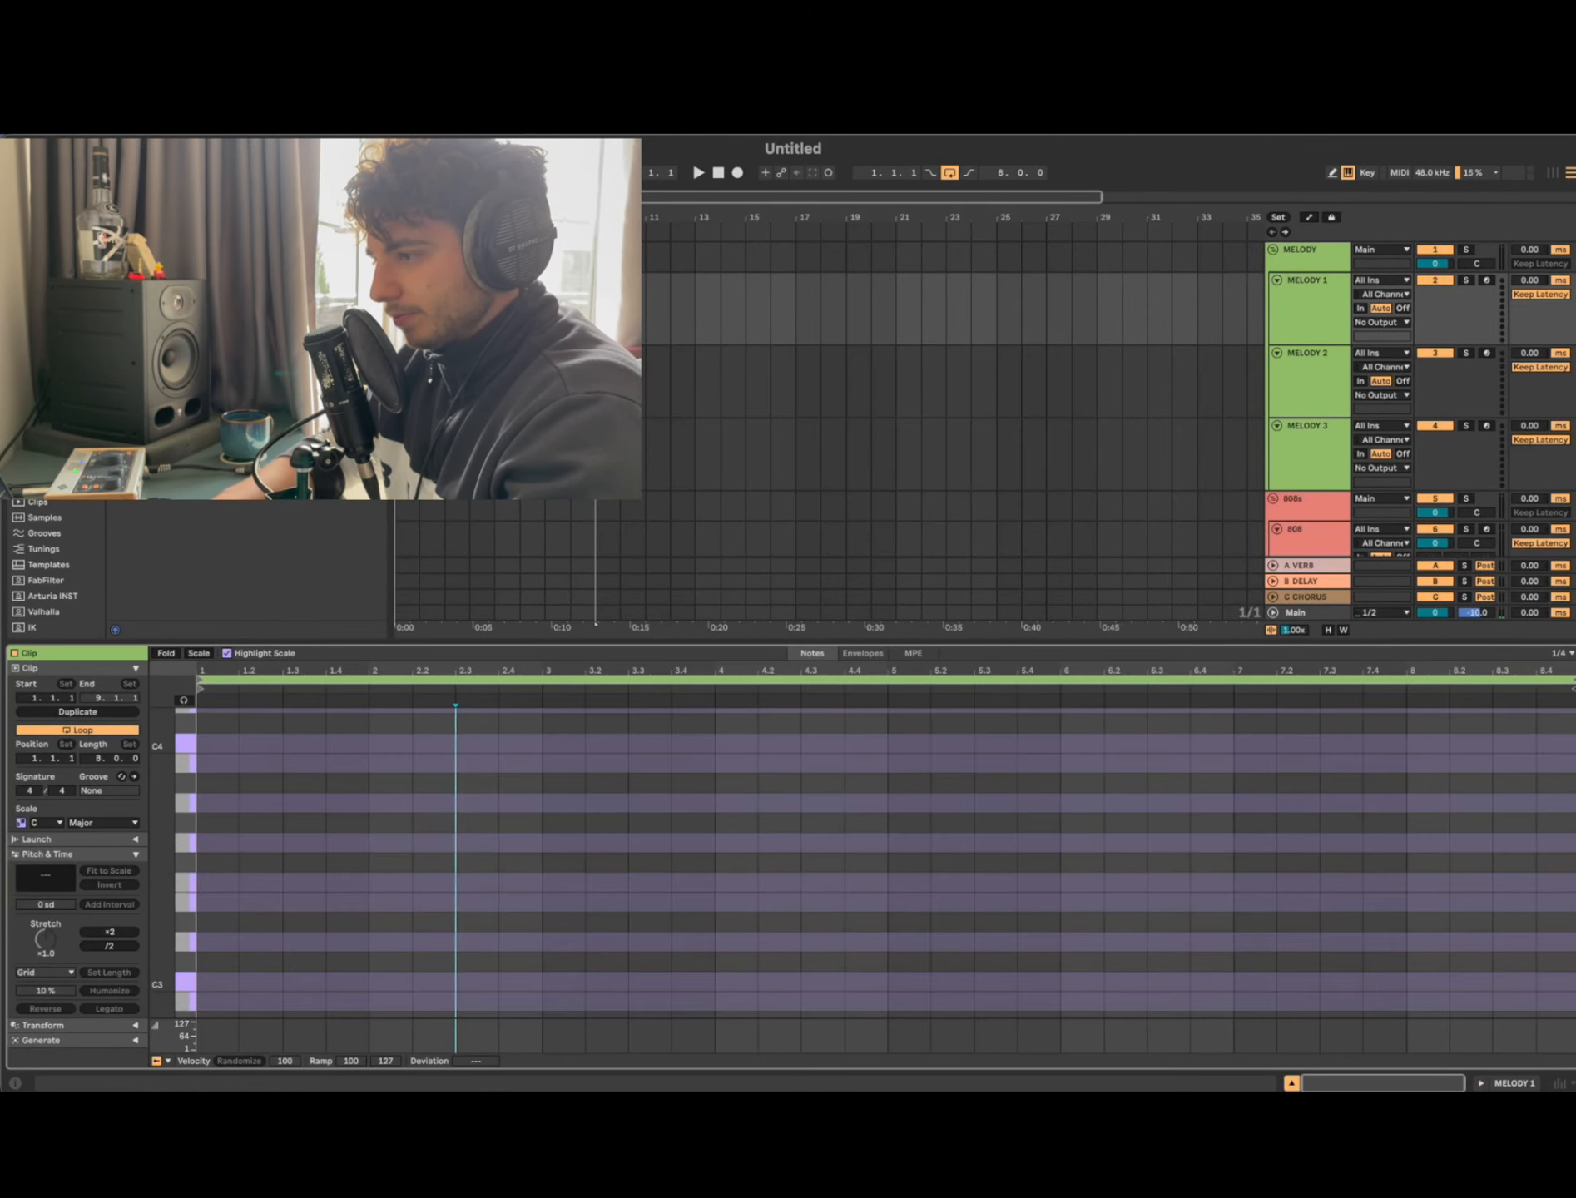
key("super+f")
left_click(51, 487)
scroll(166, 492, "down", 15)
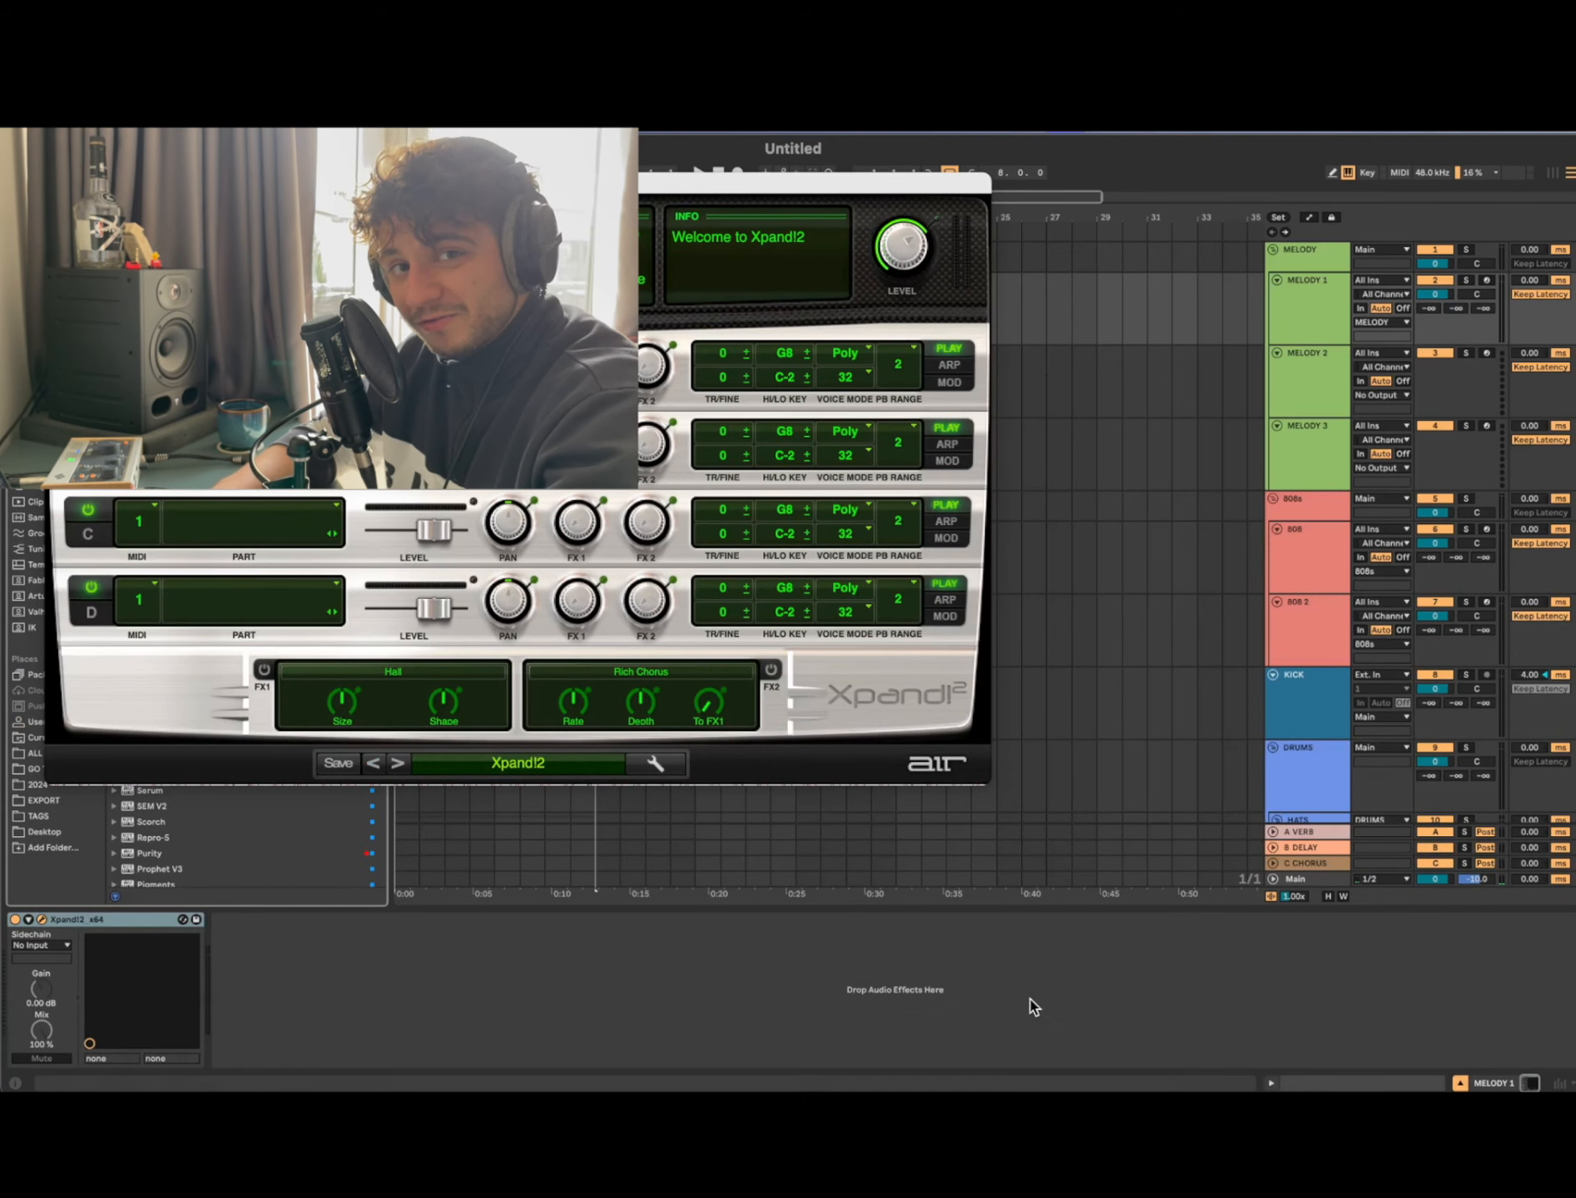
Step: Load the +23 Multi Harp preset from the 06 Polysynths bank in Xpand!2 and try another preset from that bank
left_click(508, 764)
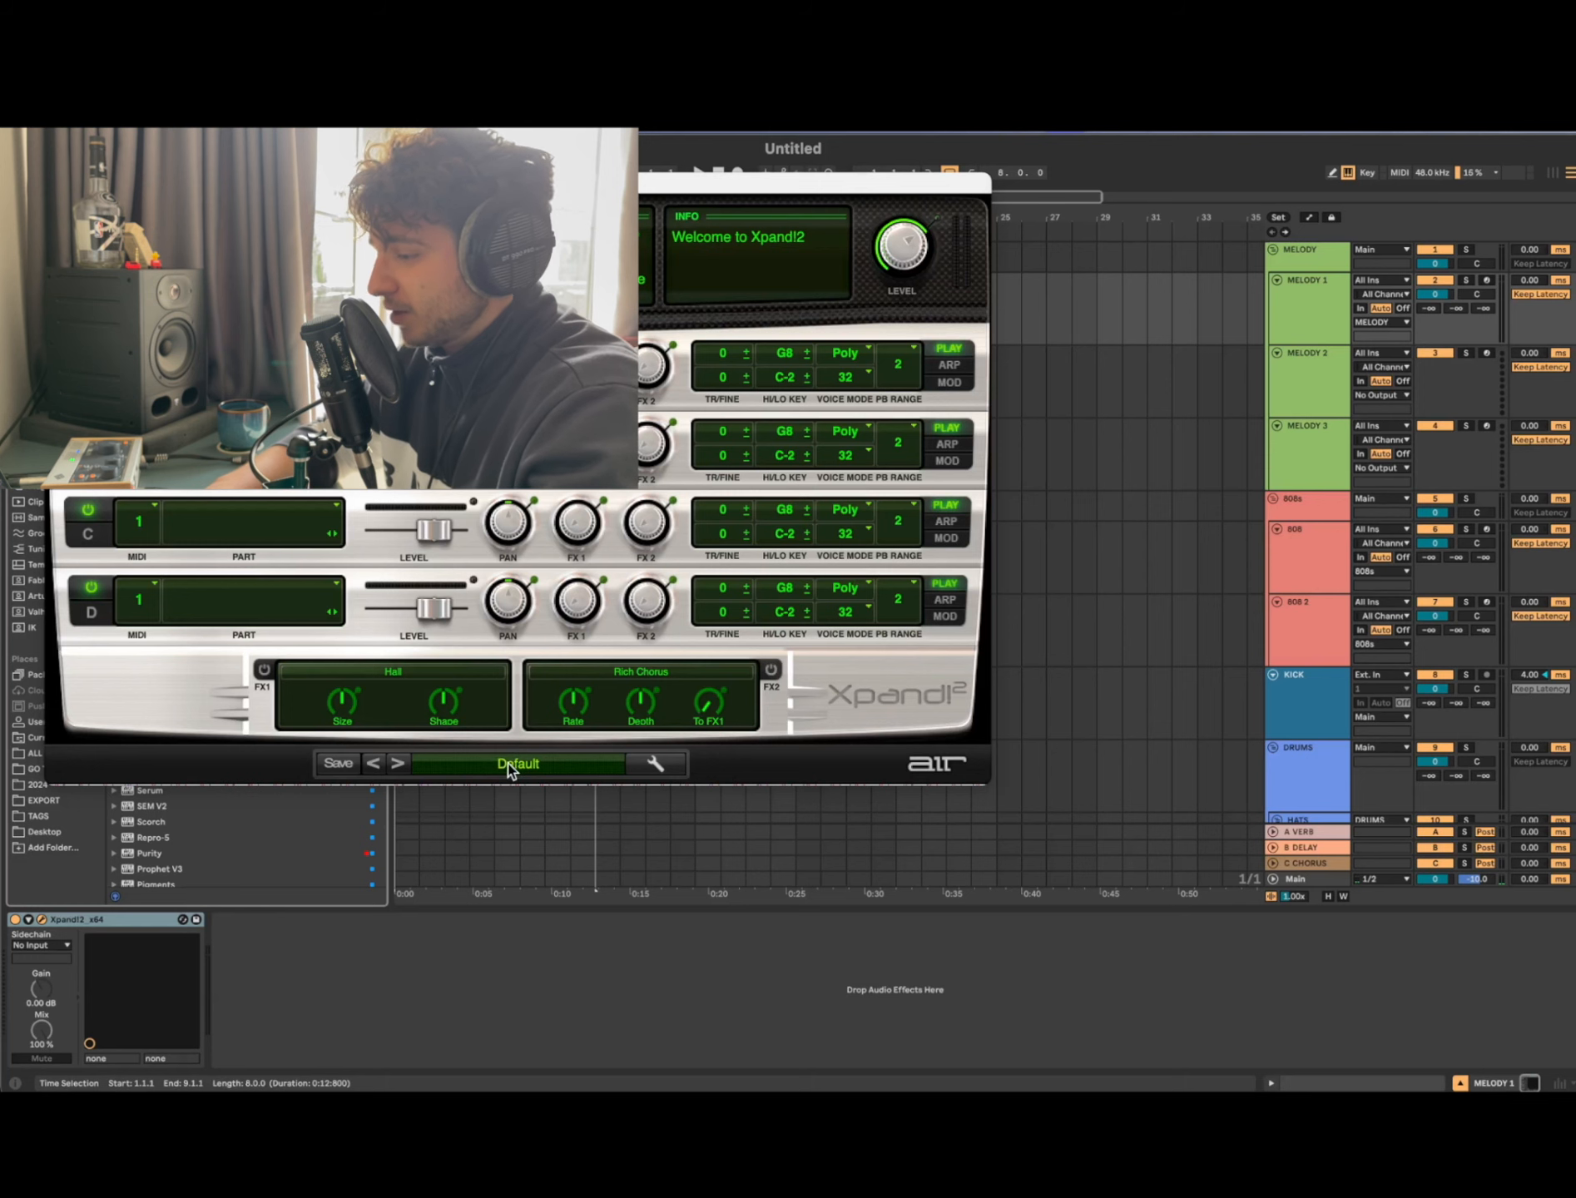
left_click(507, 763)
mouse_move(510, 731)
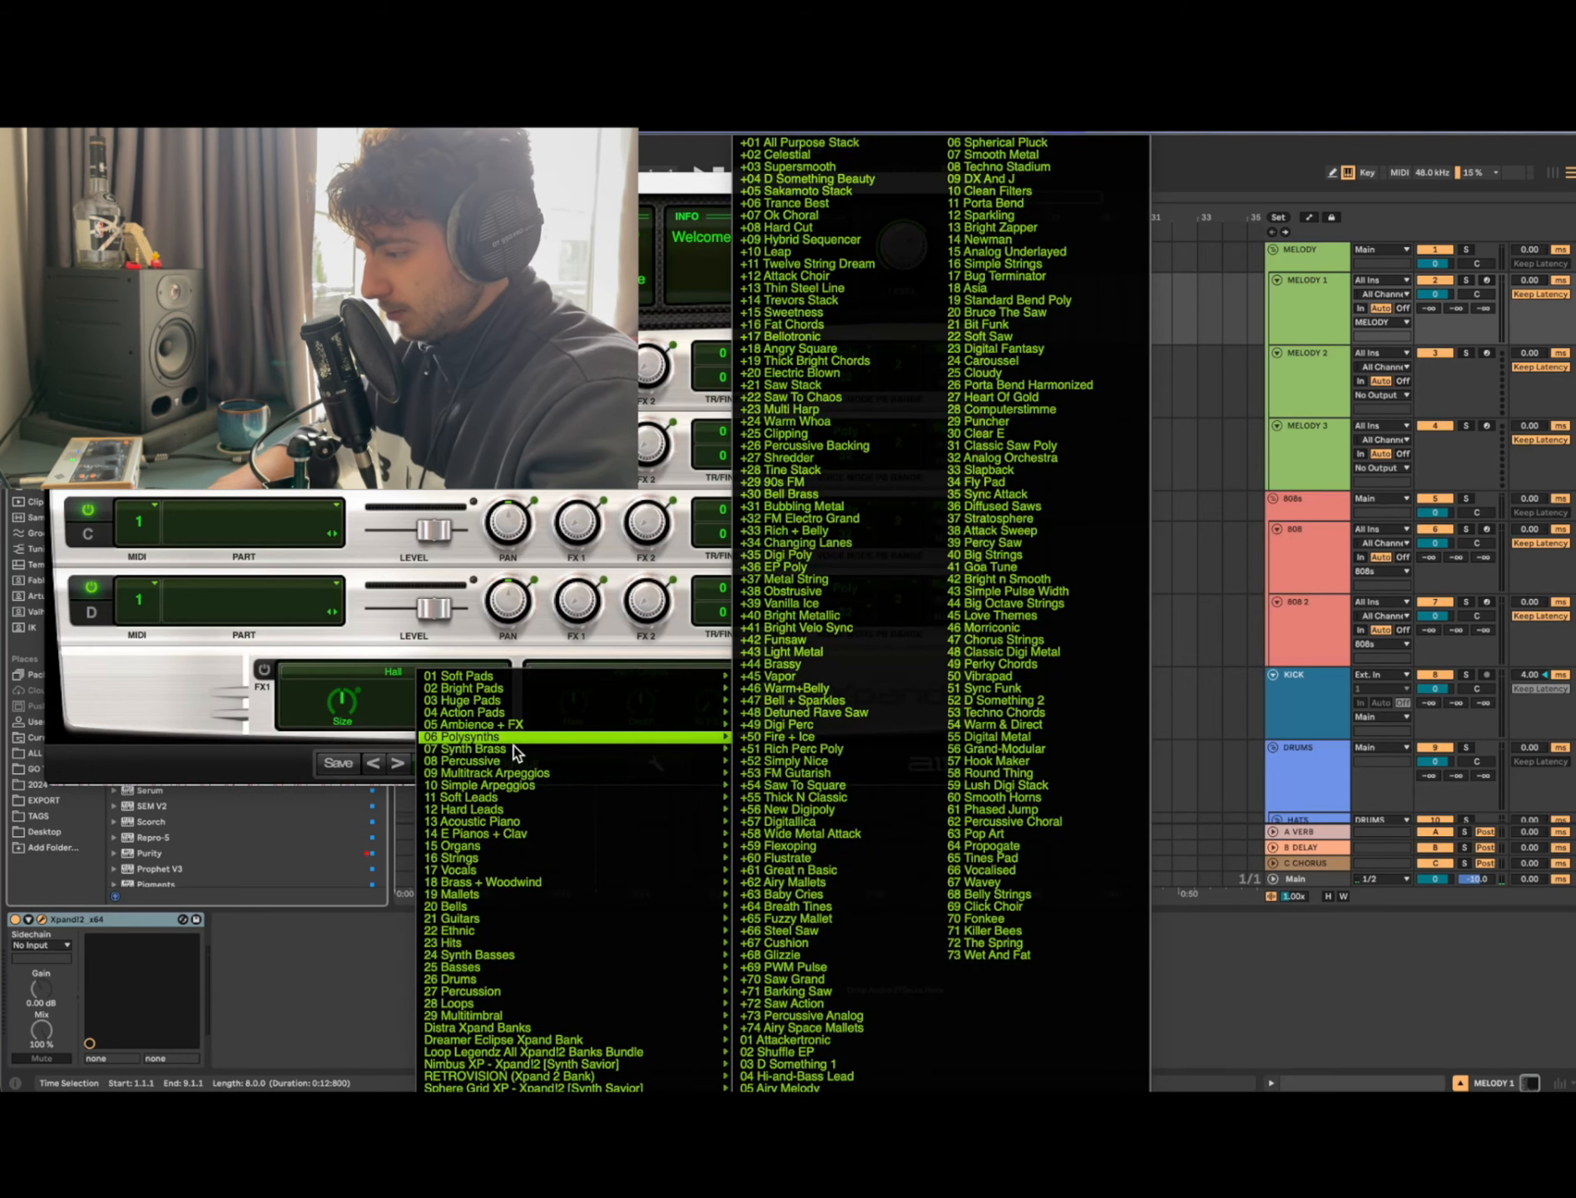
left_click(807, 411)
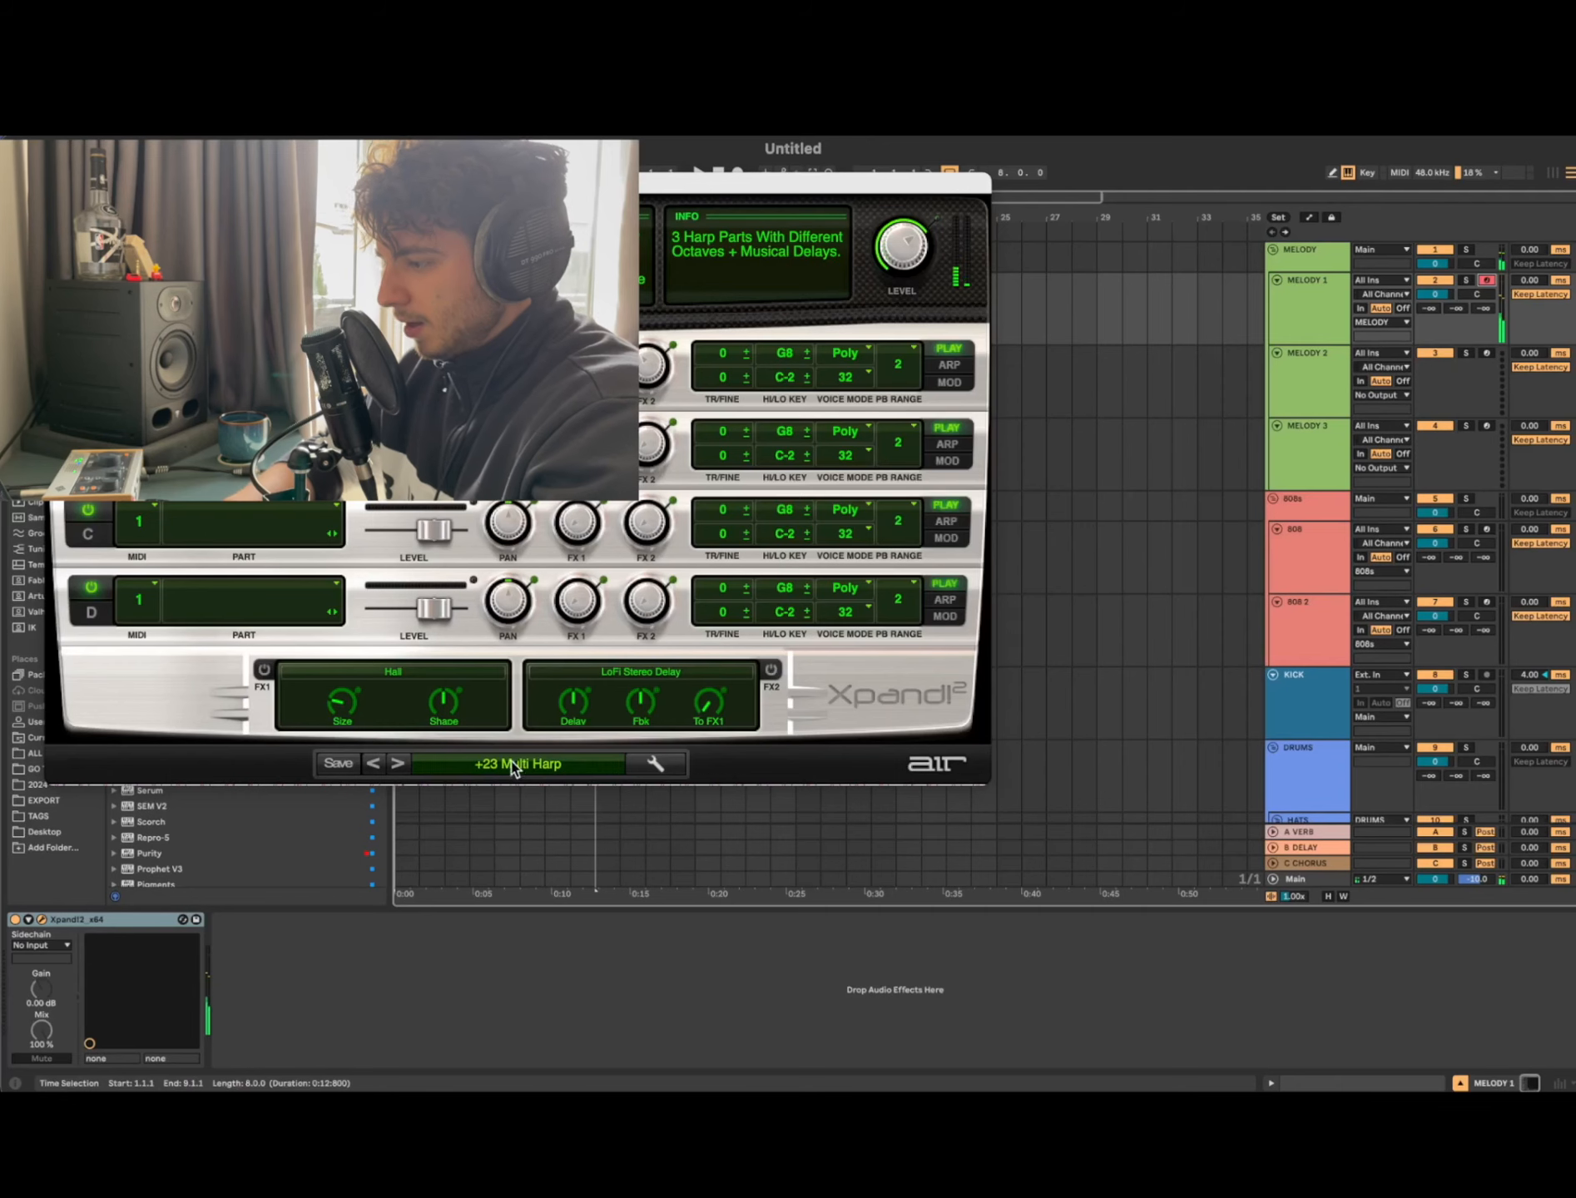
left_click(508, 763)
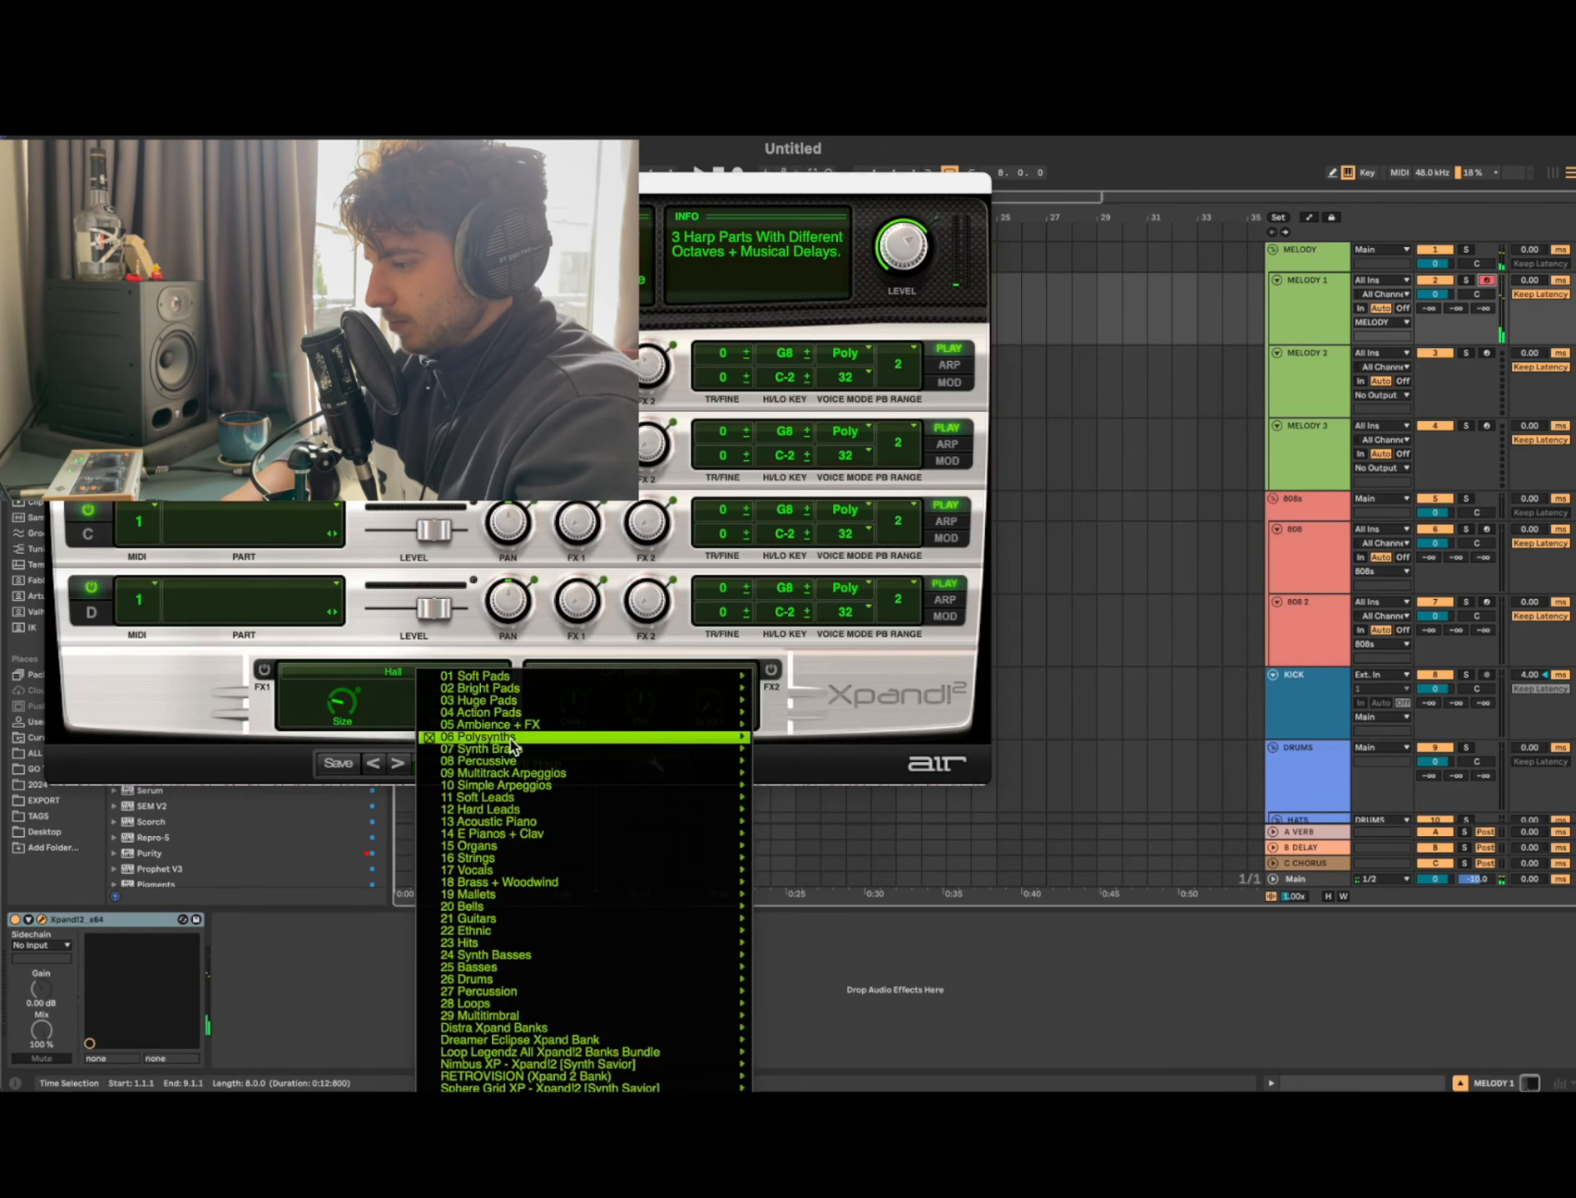
mouse_move(510, 739)
left_click(839, 609)
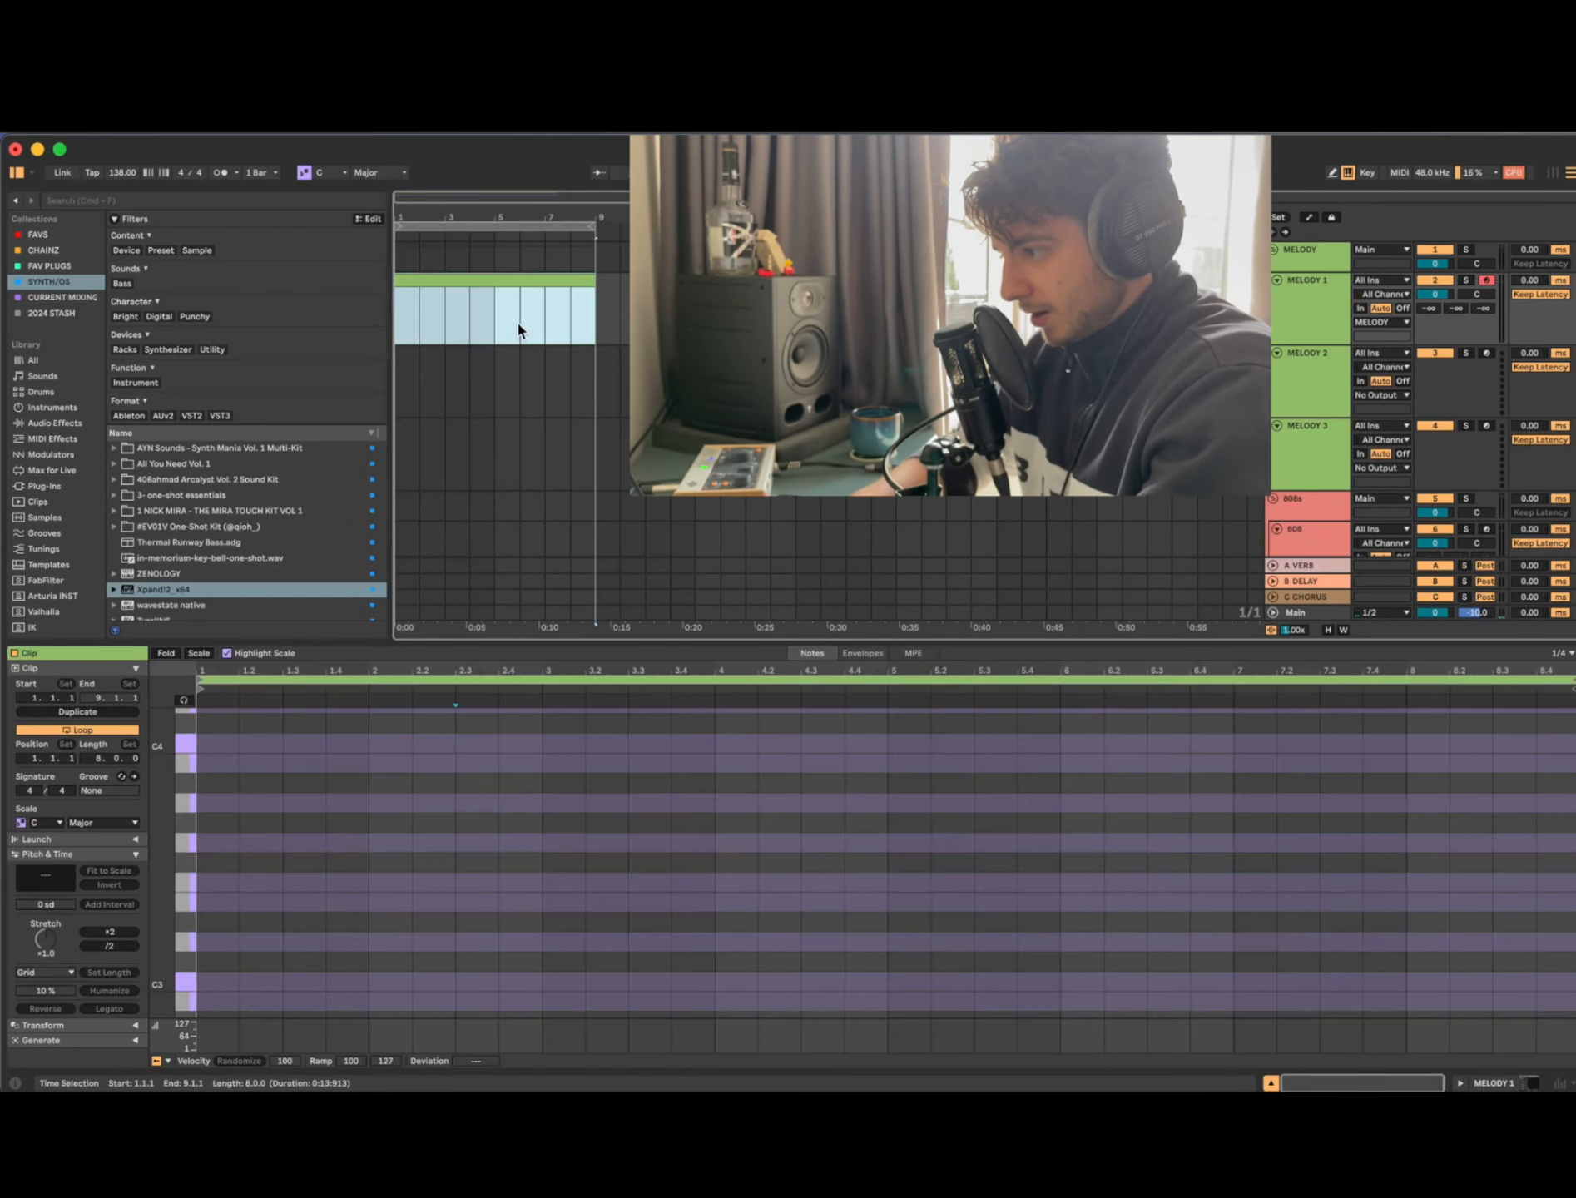
scroll(588, 277, "right", 1)
left_click_drag(463, 331, 400, 1082)
scroll(616, 328, "left", 1)
left_click(614, 327)
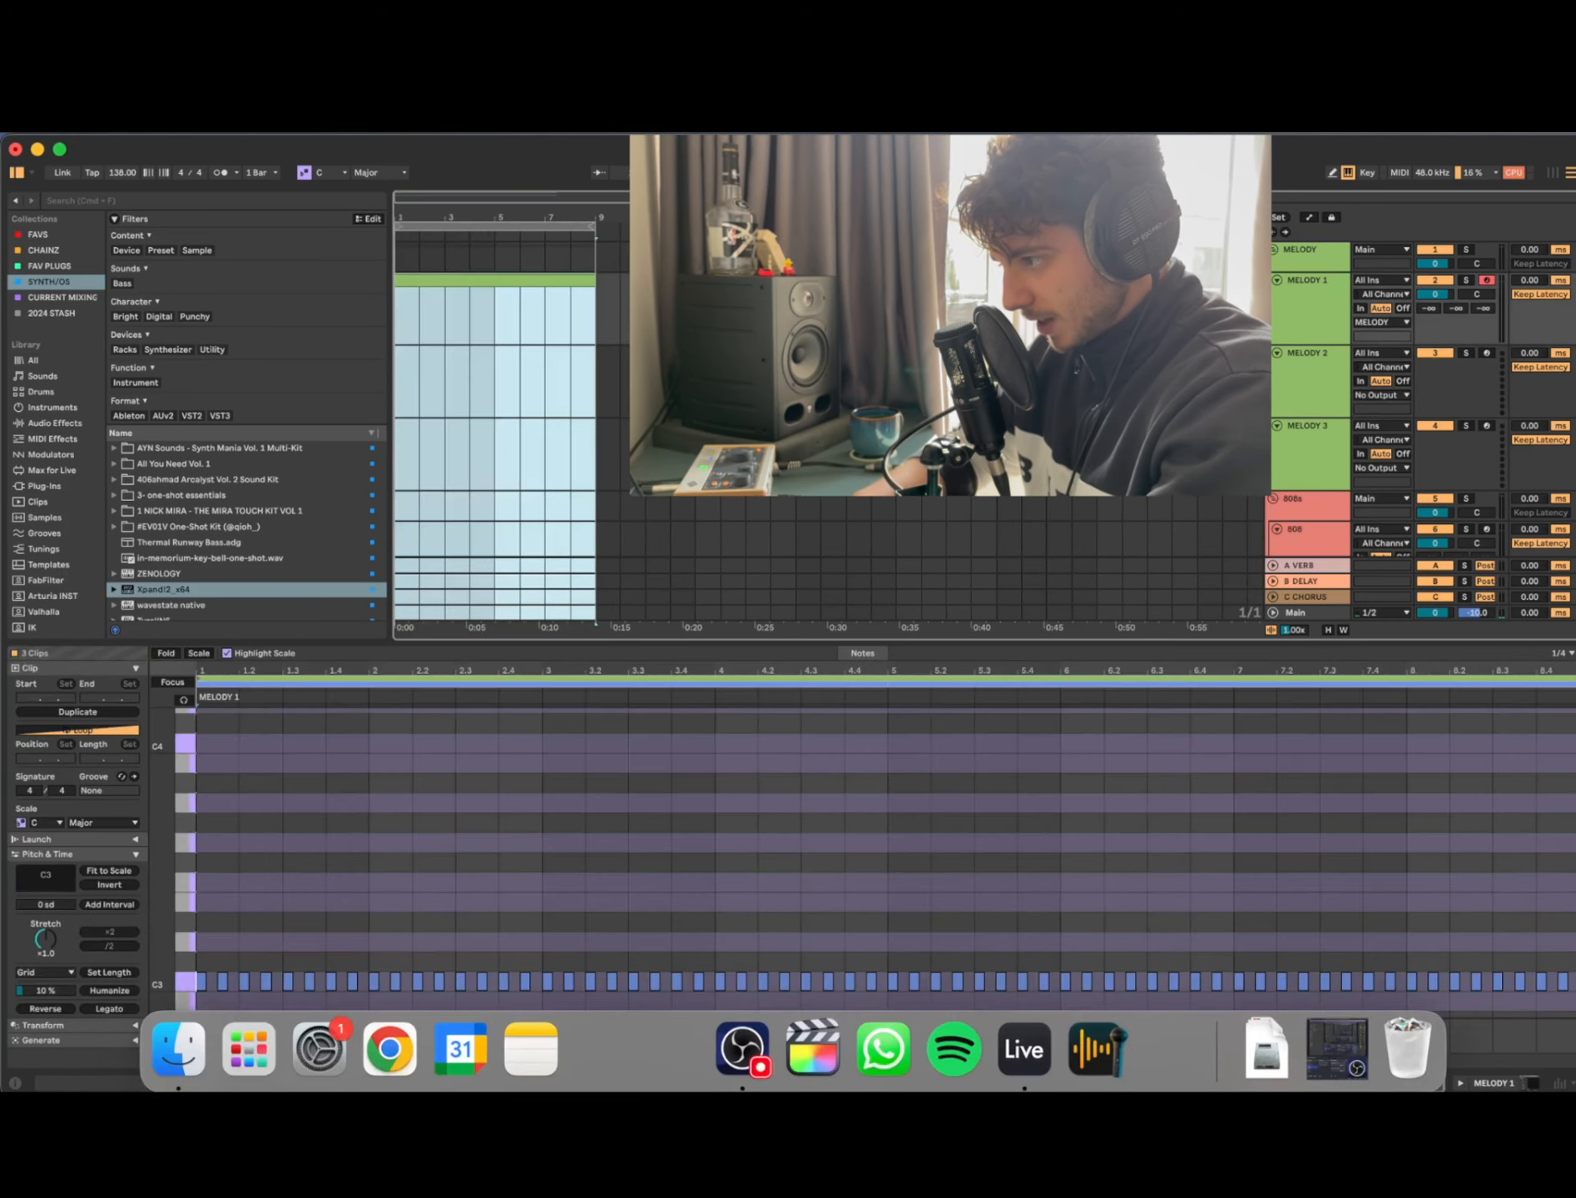
left_click(559, 397)
key("super+a")
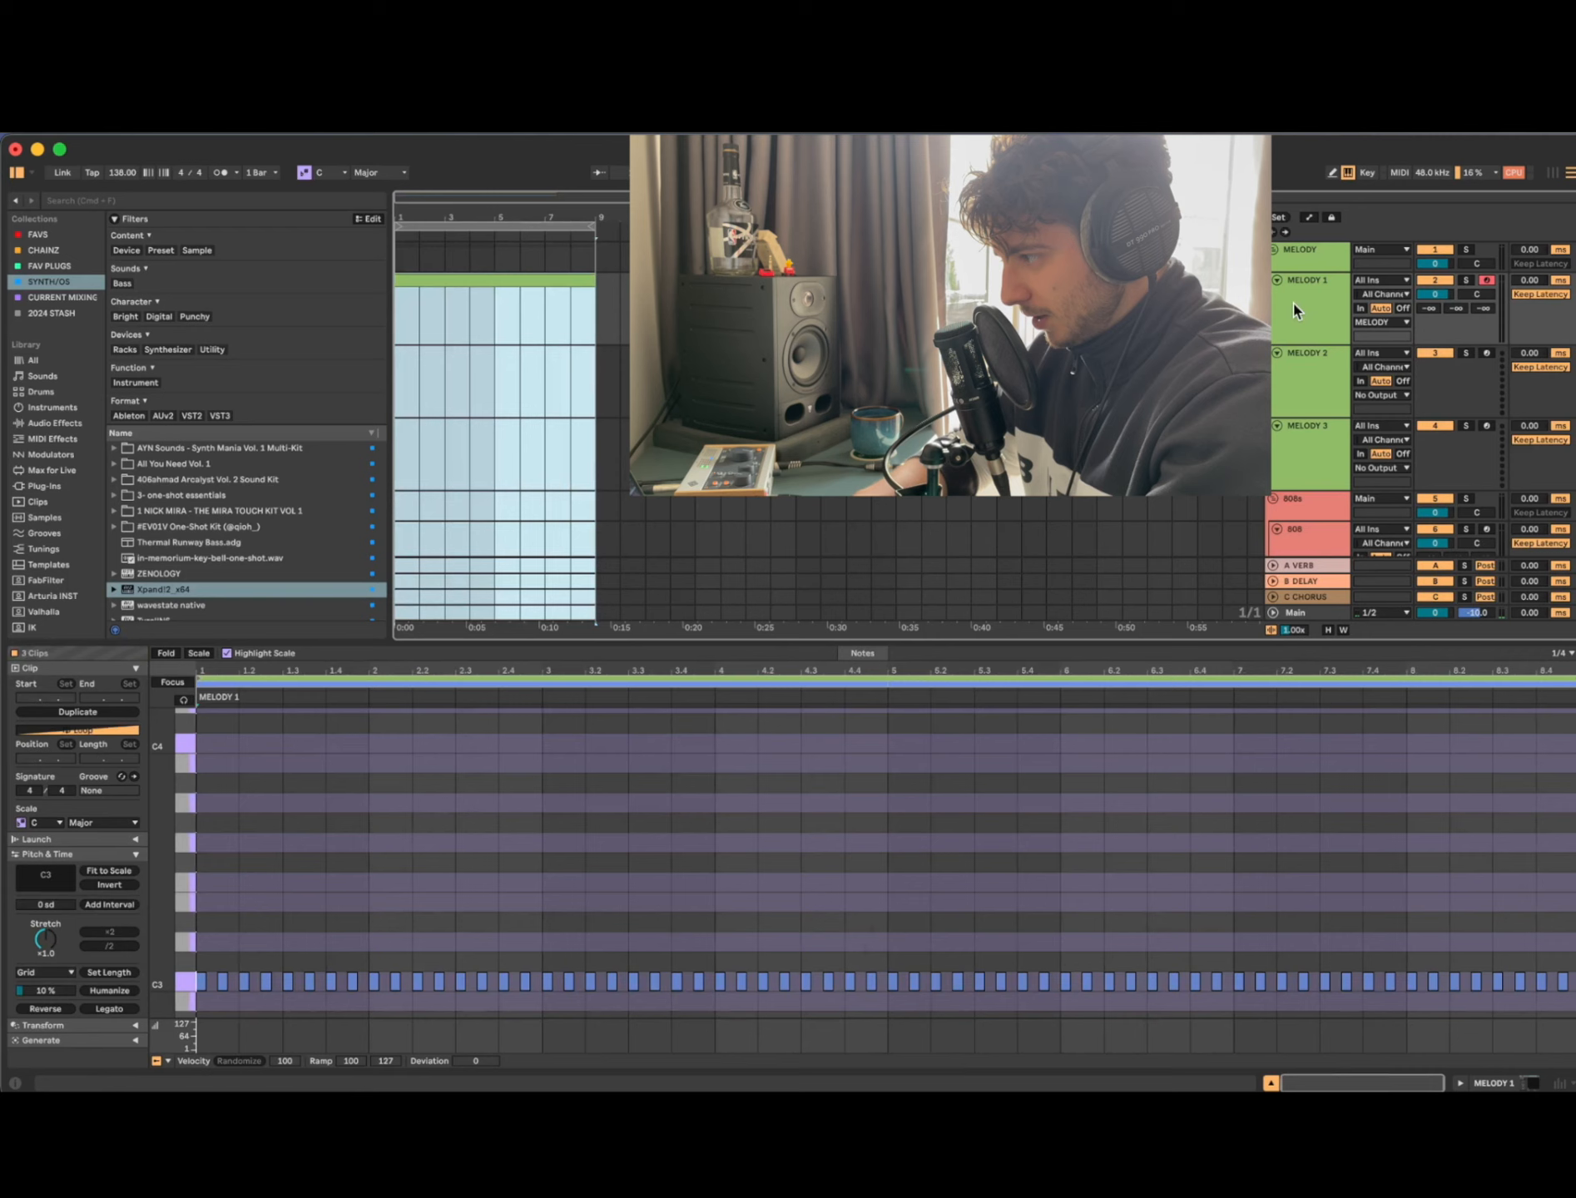
scroll(949, 399, "down", 5)
scroll(949, 399, "up", 5)
scroll(949, 400, "right", 1)
scroll(828, 421, "left", 1)
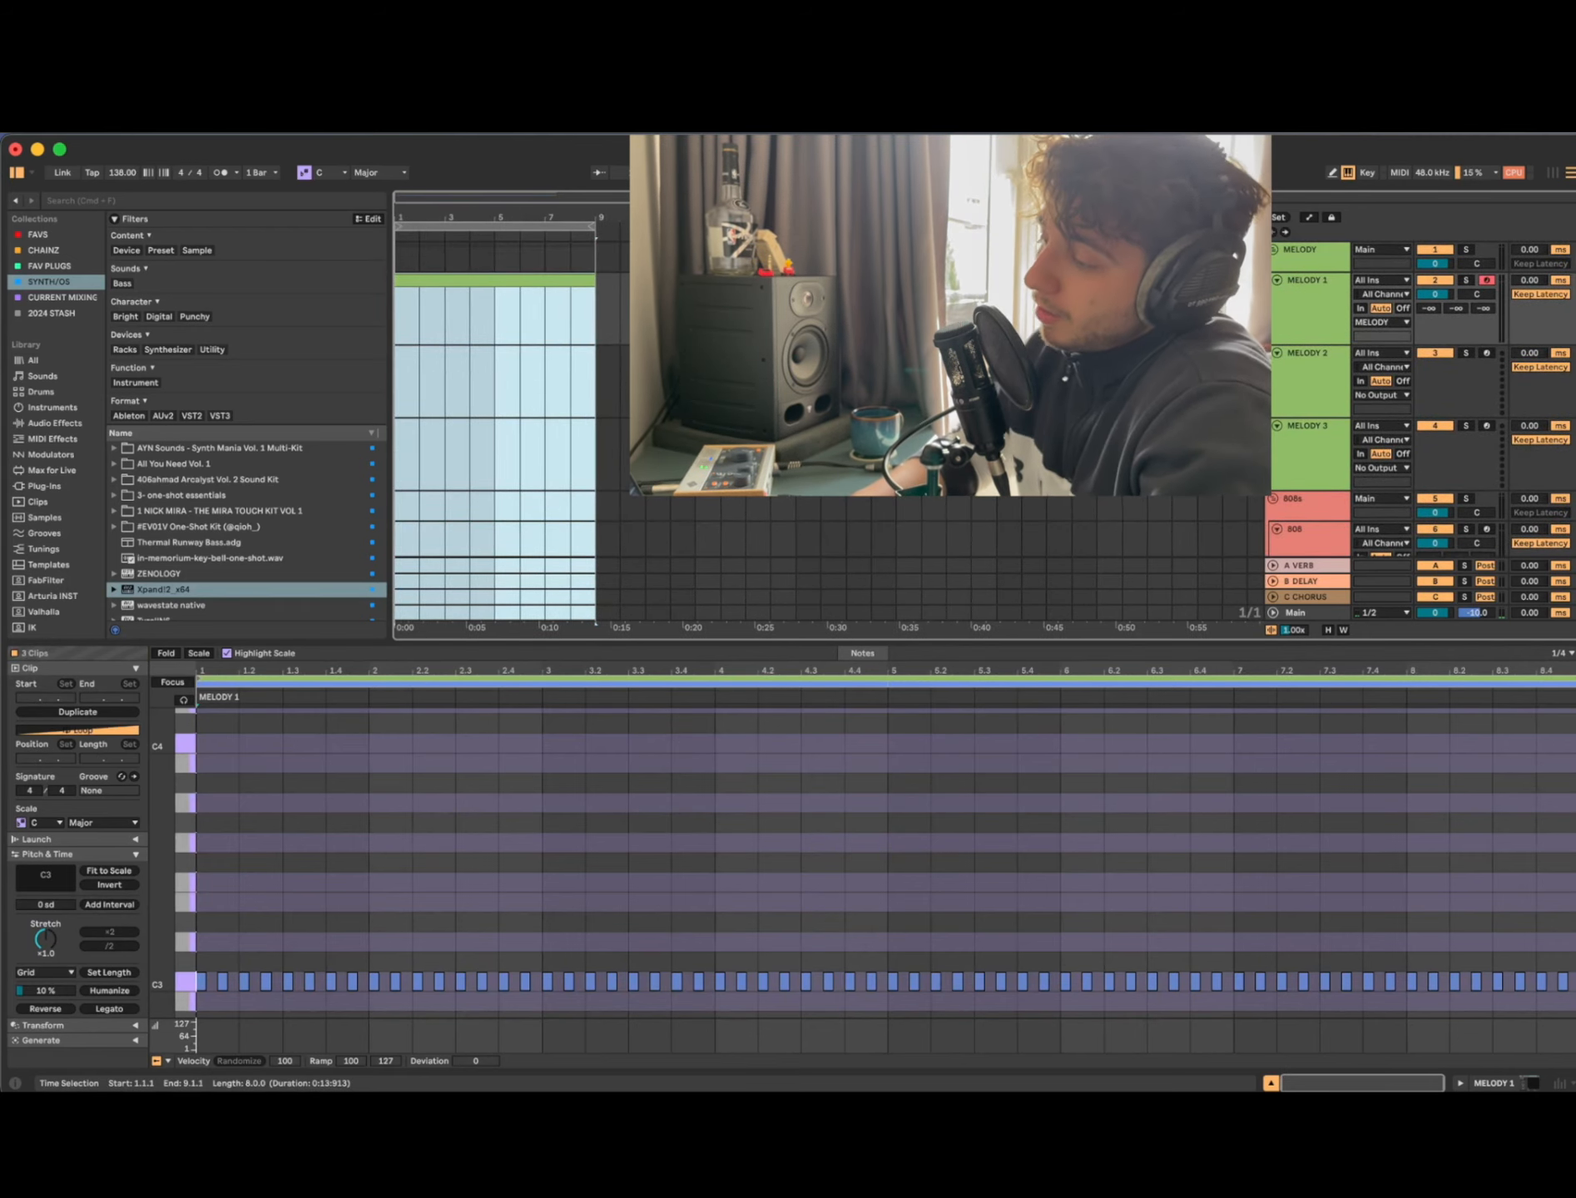
left_click(696, 453)
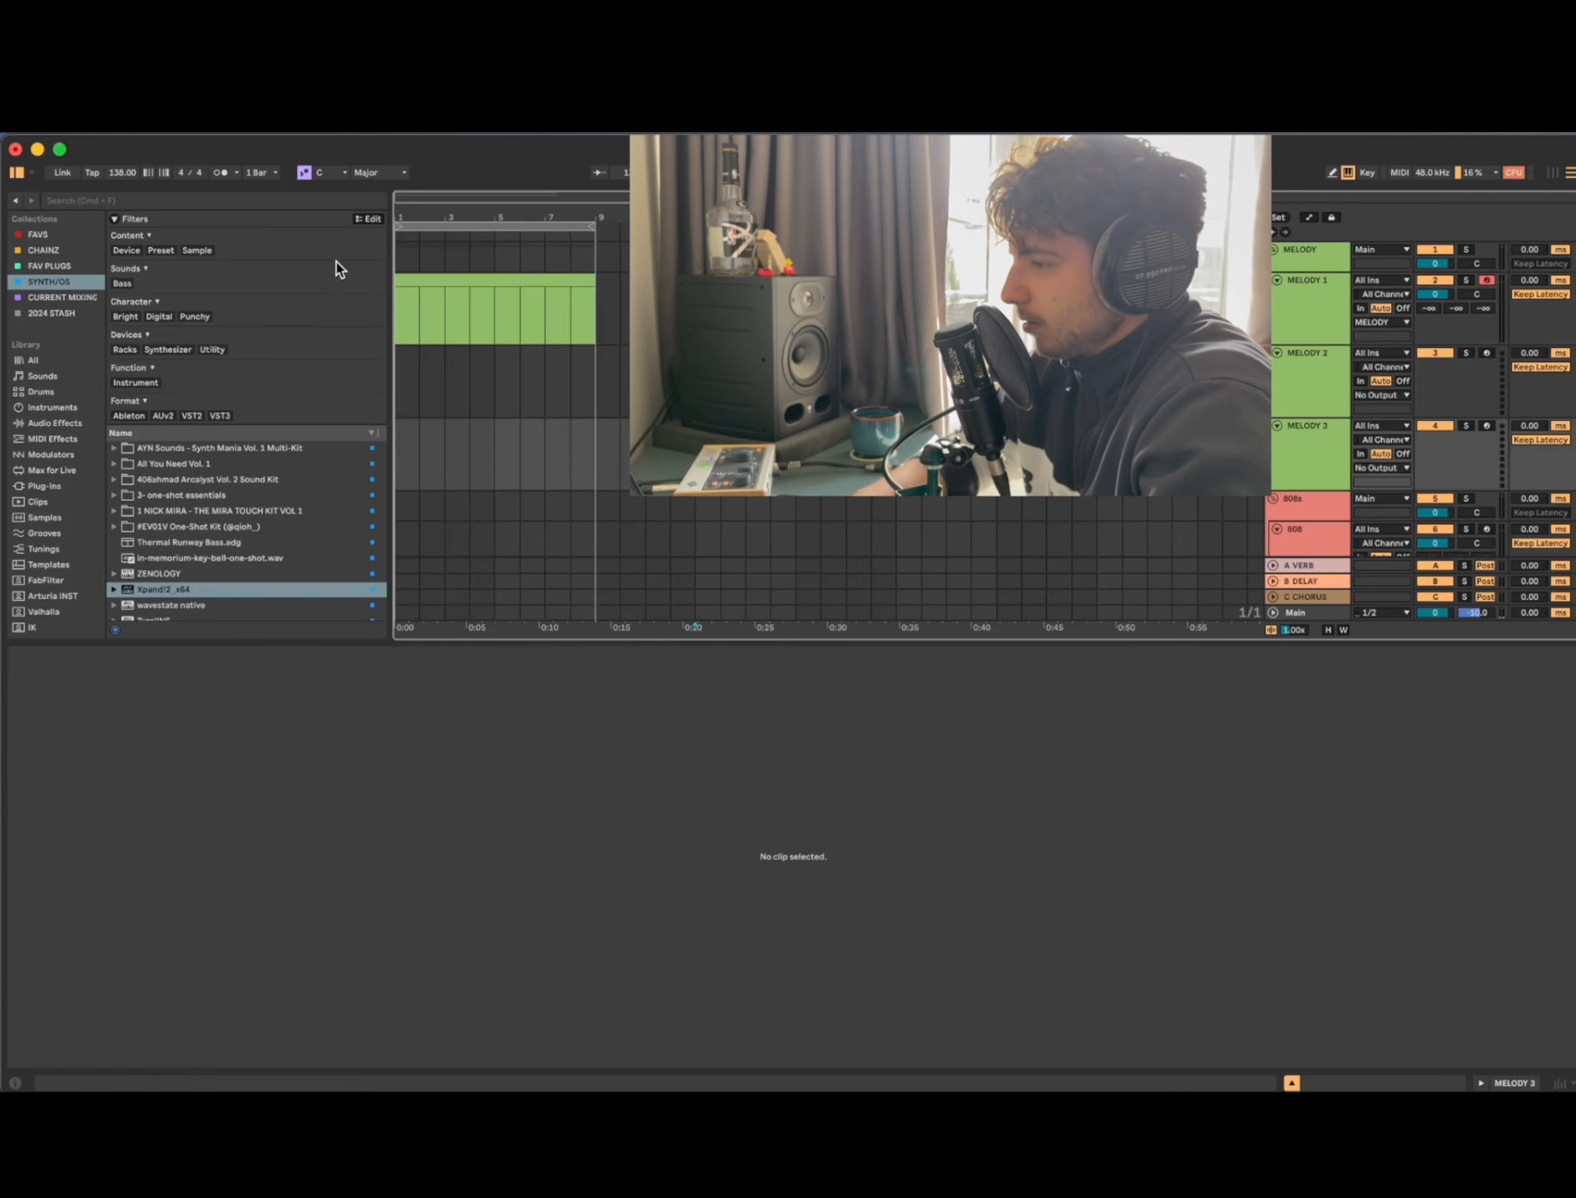
Step: Select all clips in the arrangement and set the scale to D#/Eb Minor
key("super+a")
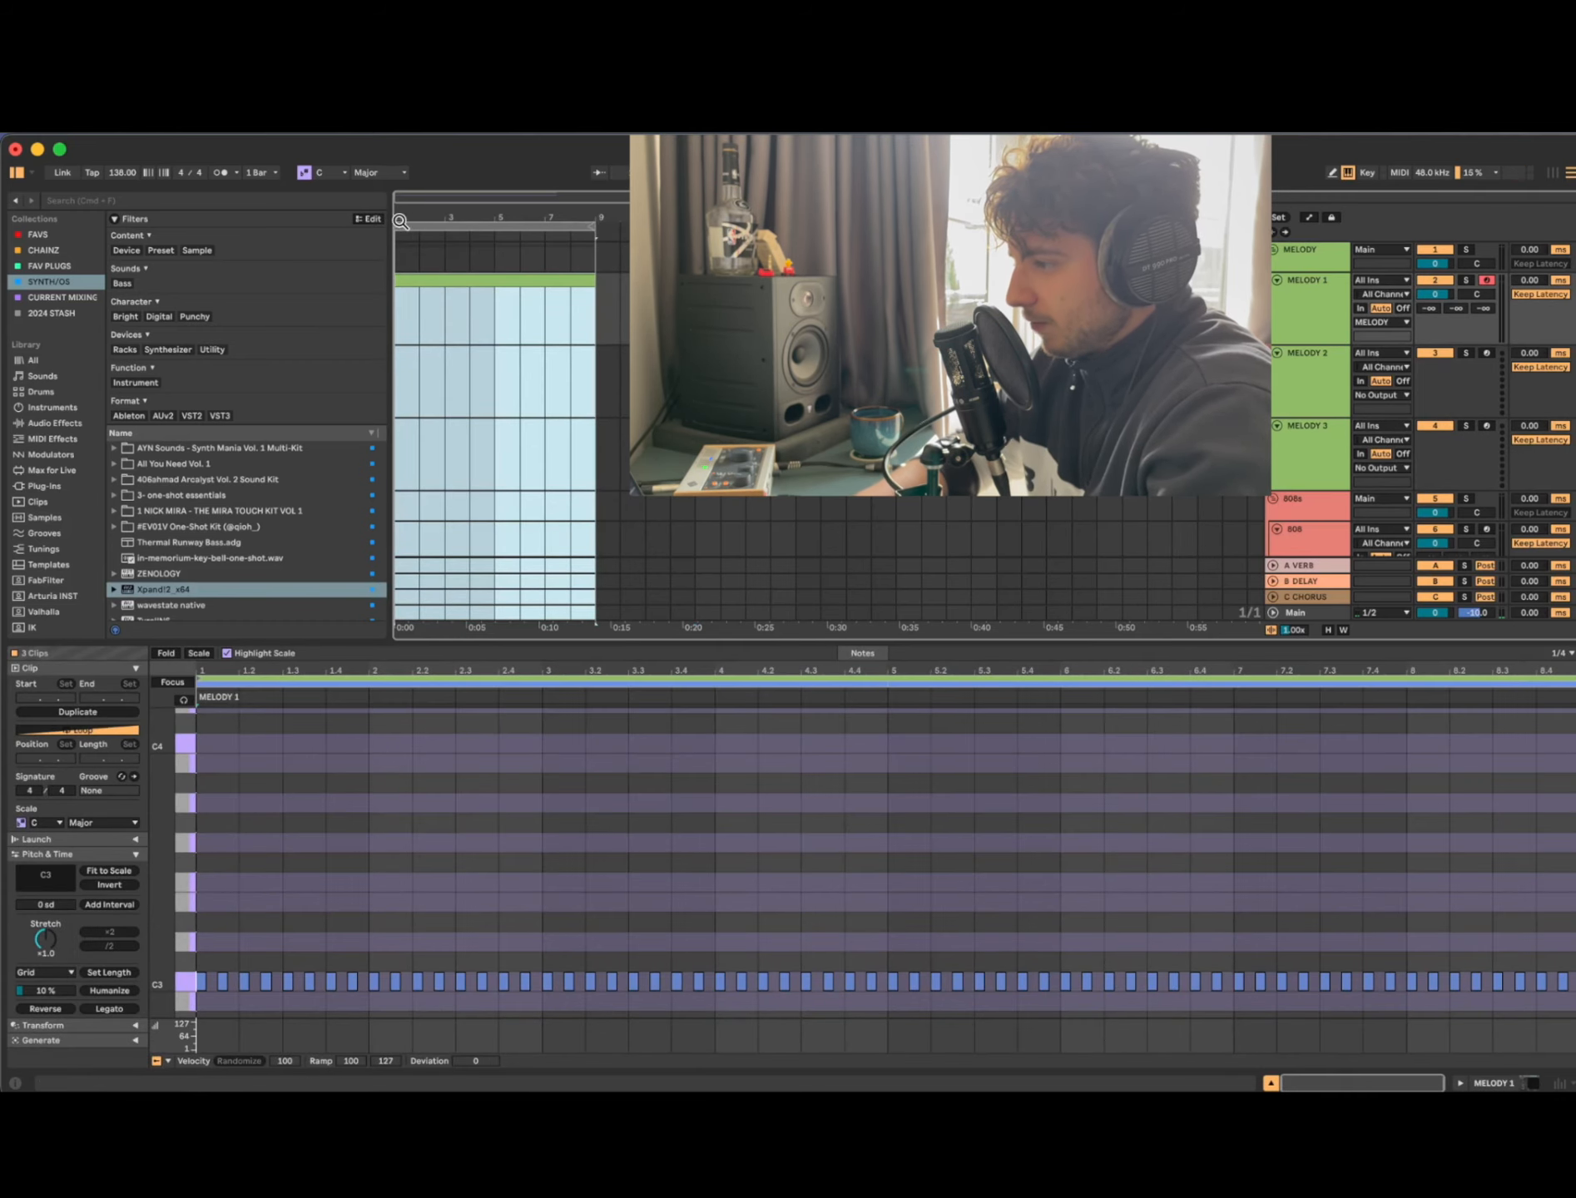
key("super+c")
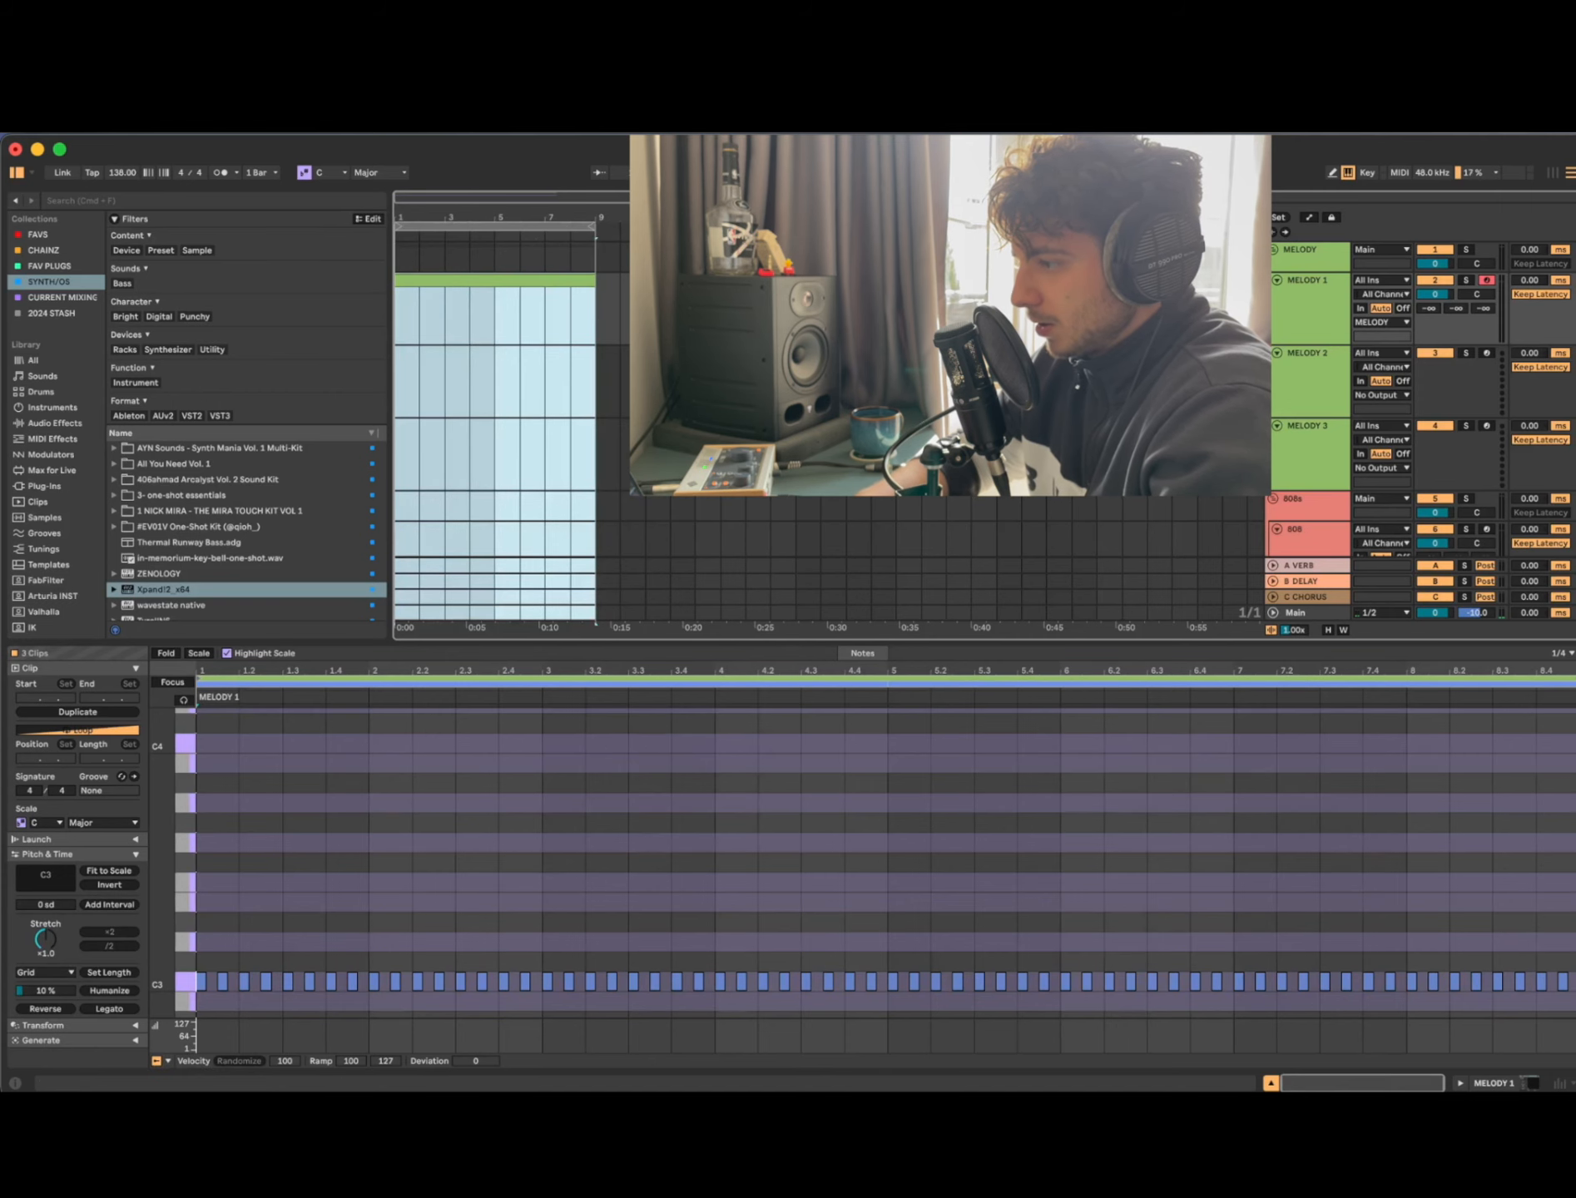
left_click(322, 176)
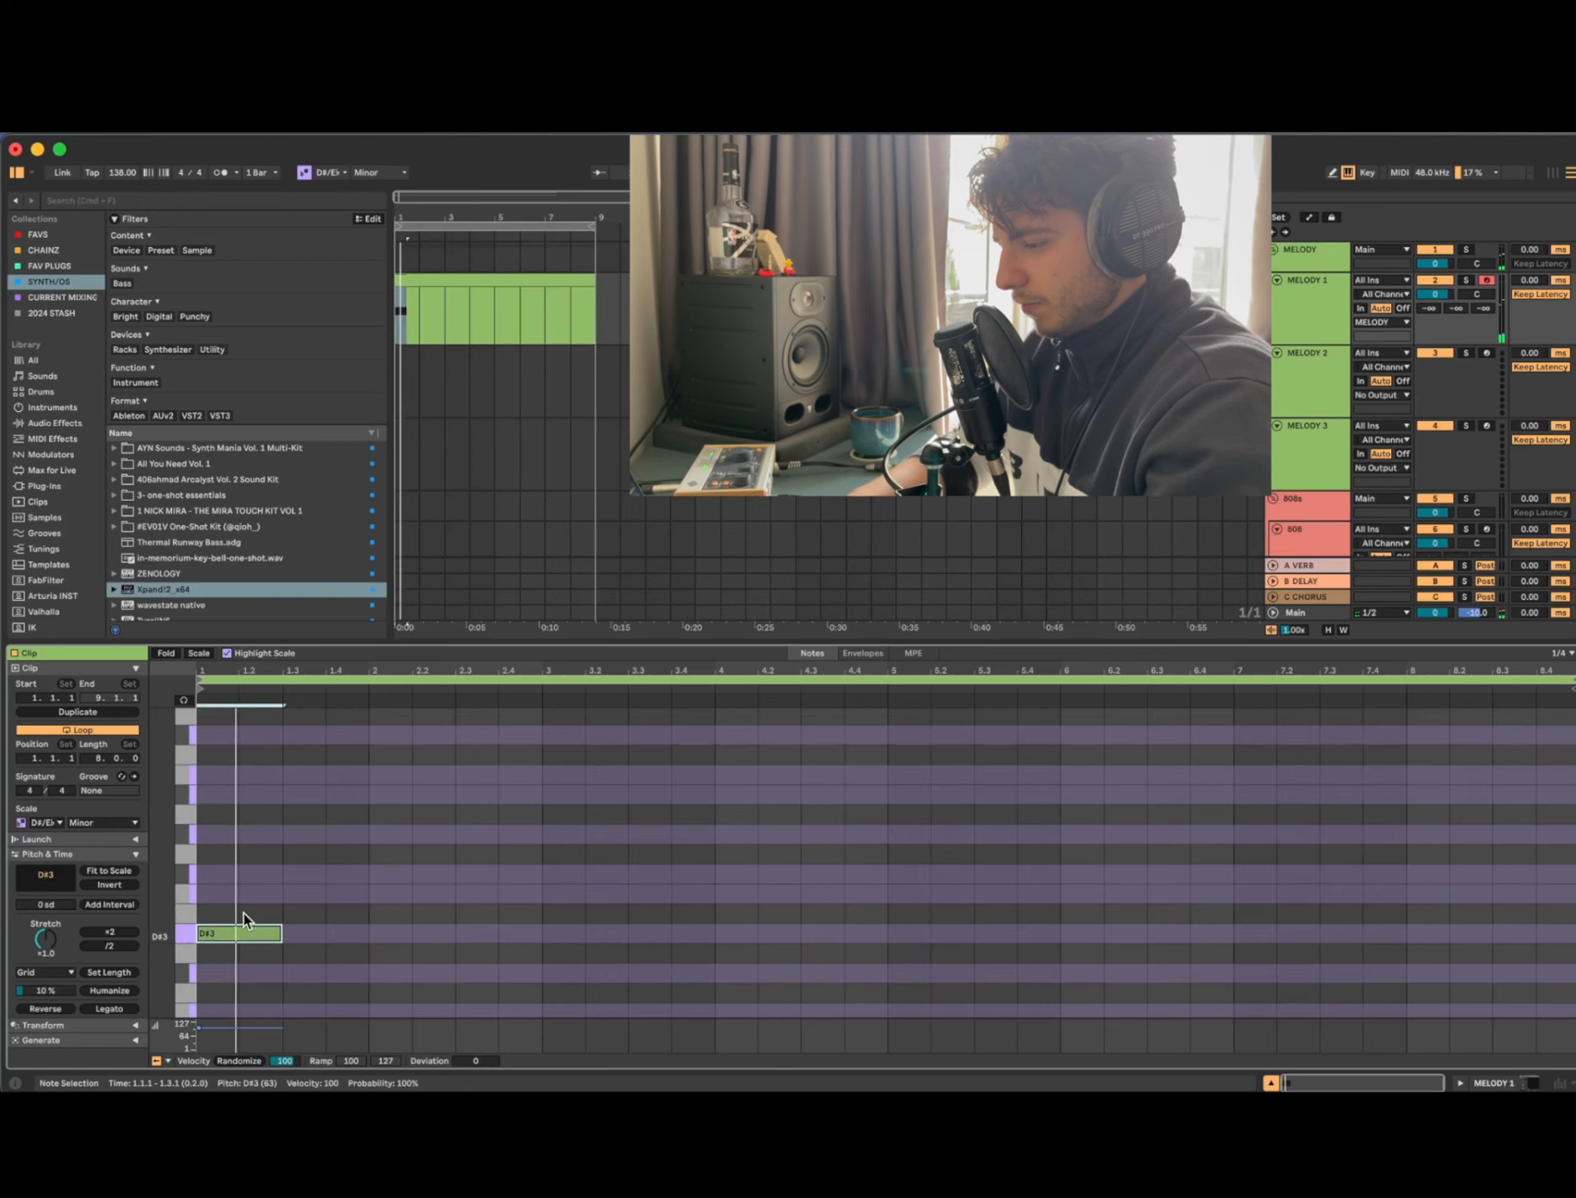
Step: Build a D# minor chord by adding F#3 and A#3 above the D#3 note at the clip's start, and play it
scroll(244, 913, "down", 4)
scroll(244, 913, "up", 2)
left_click(244, 913)
left_click(244, 758)
scroll(244, 755, "up", 1)
left_click(244, 755)
scroll(243, 760, "up", 3)
scroll(245, 761, "down", 2)
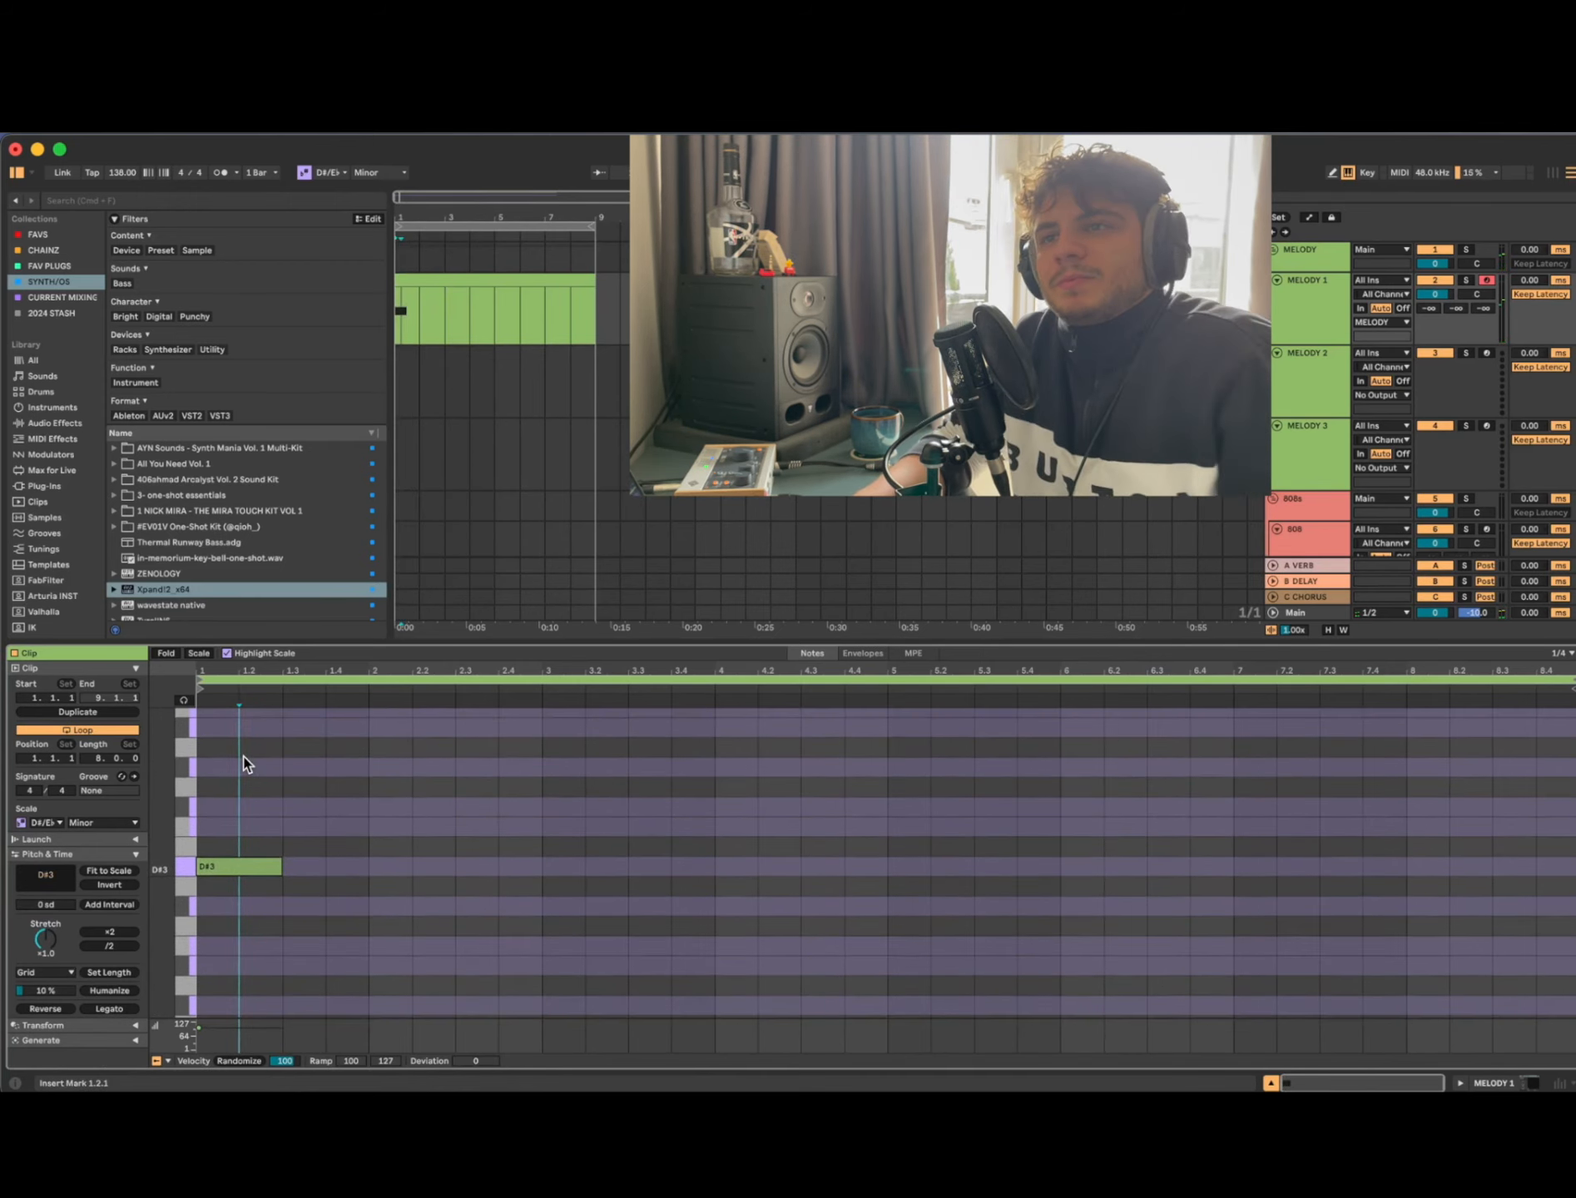
left_click_drag(232, 868, 230, 720)
key("space")
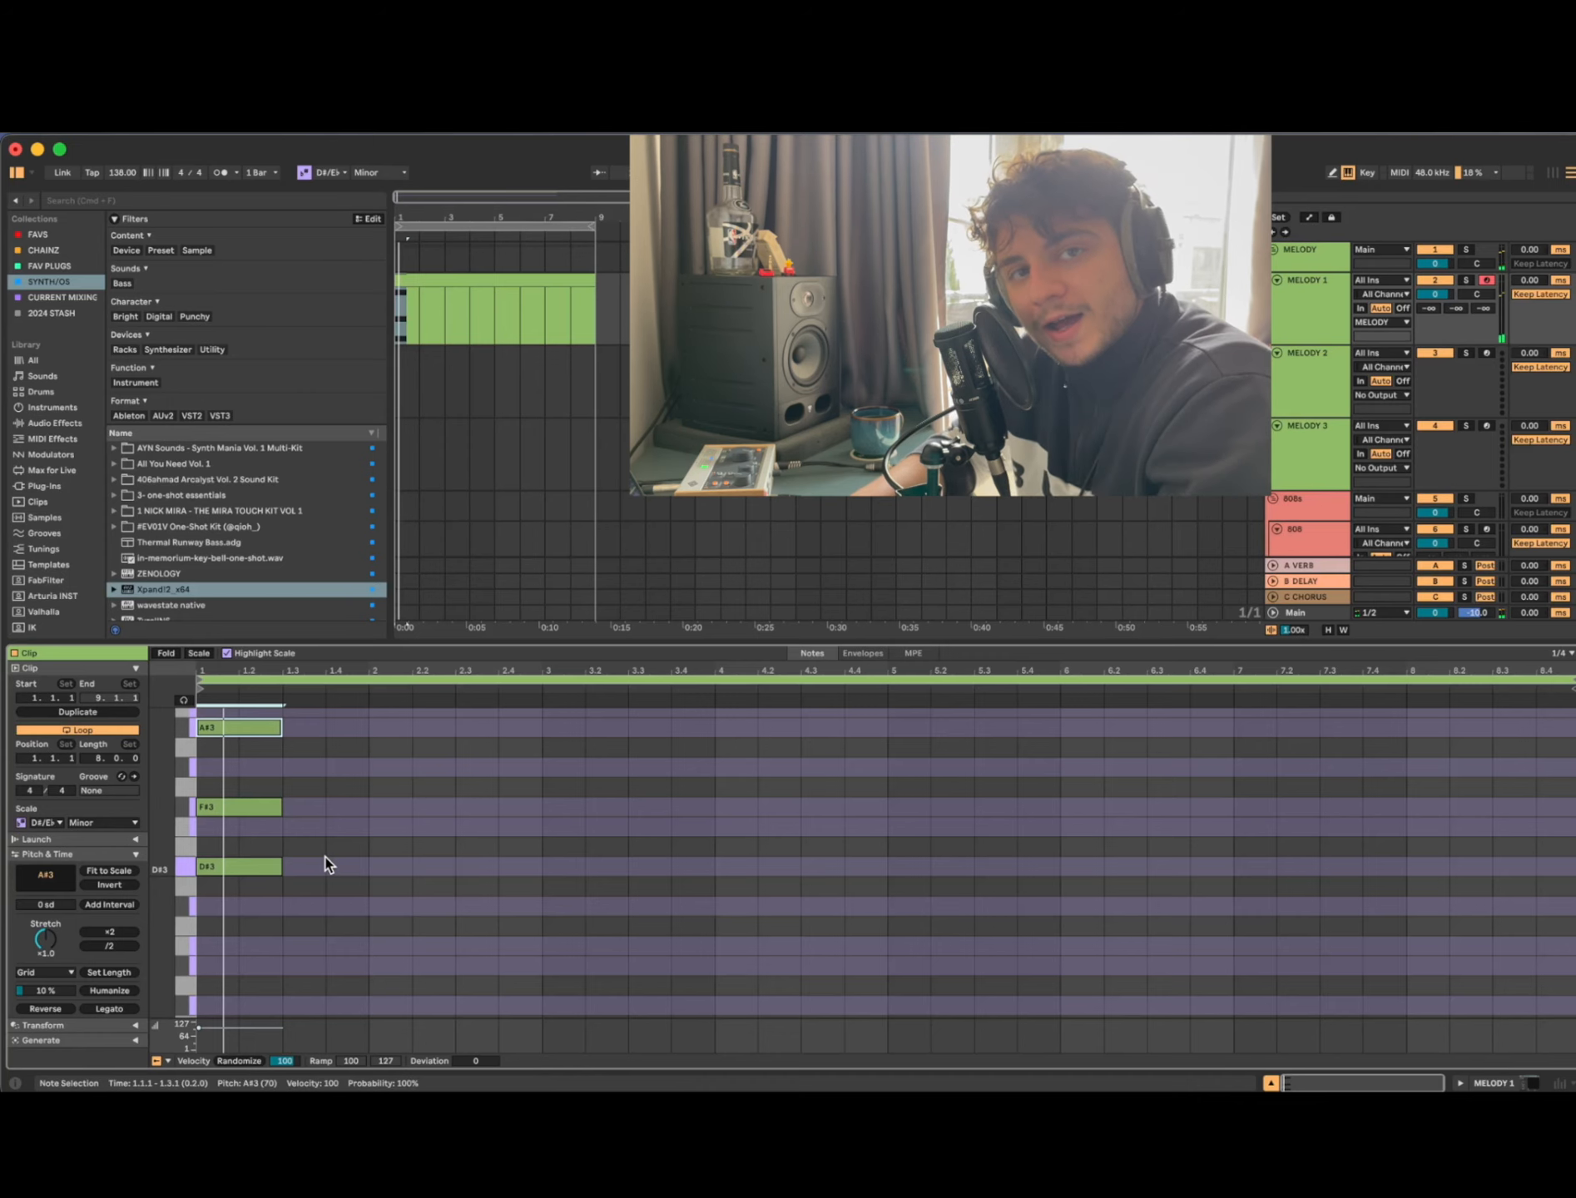
left_click(329, 865)
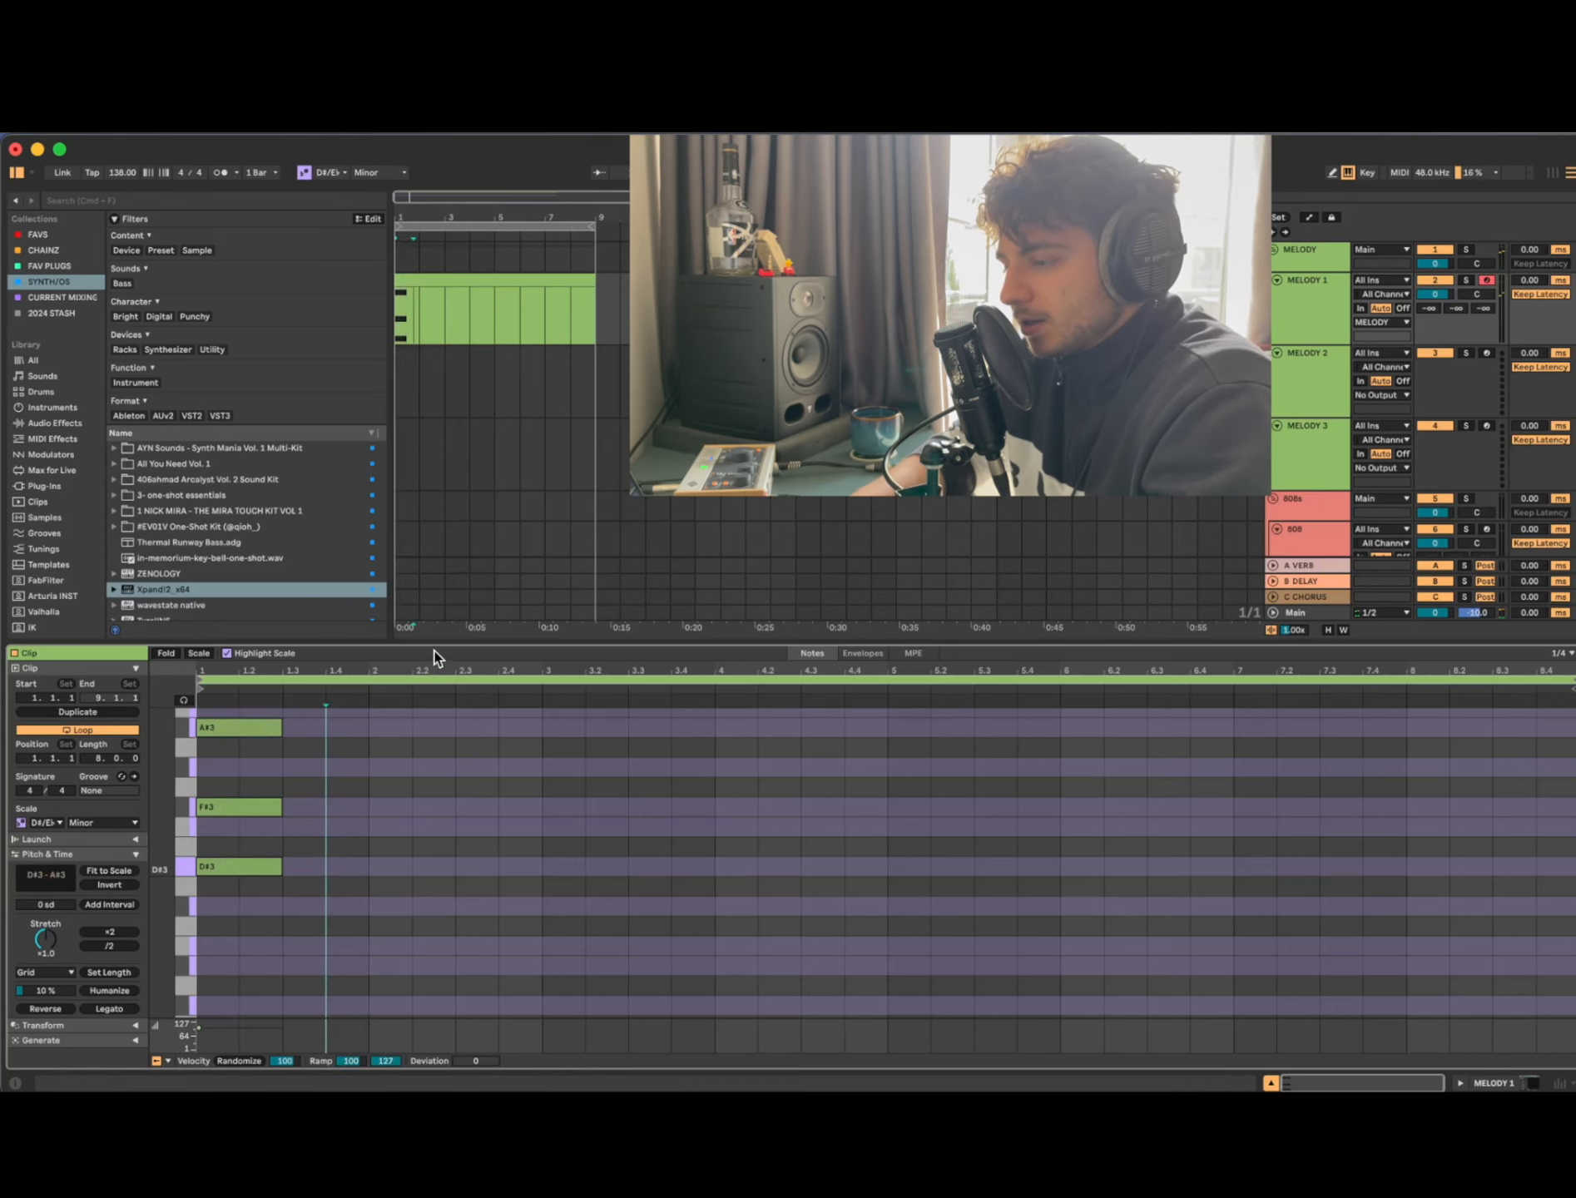
Step: Enlarge the MIDI note editor slightly and examine the notes of the three-note chord
left_click_drag(431, 642, 431, 612)
scroll(376, 766, "up", 2)
left_click(243, 843)
left_click_drag(243, 740, 293, 898)
left_click(309, 870)
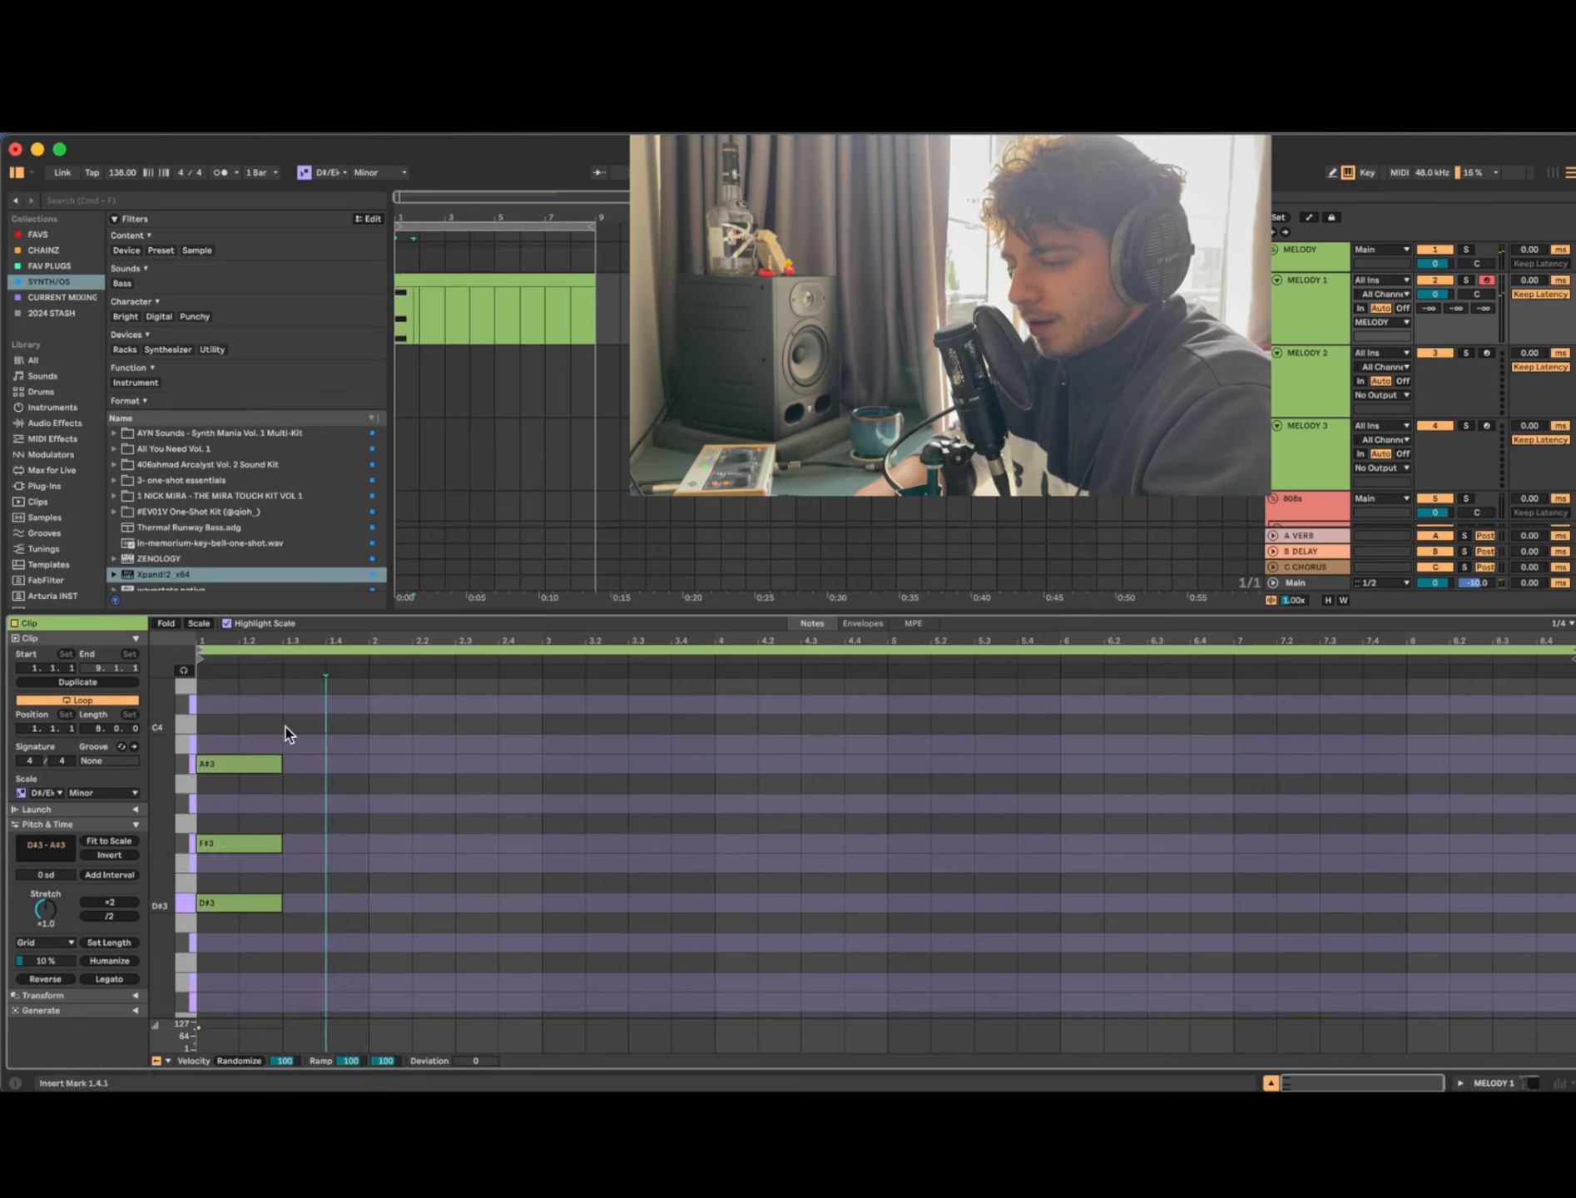
left_click_drag(286, 728, 223, 972)
left_click(307, 951)
left_click(334, 816)
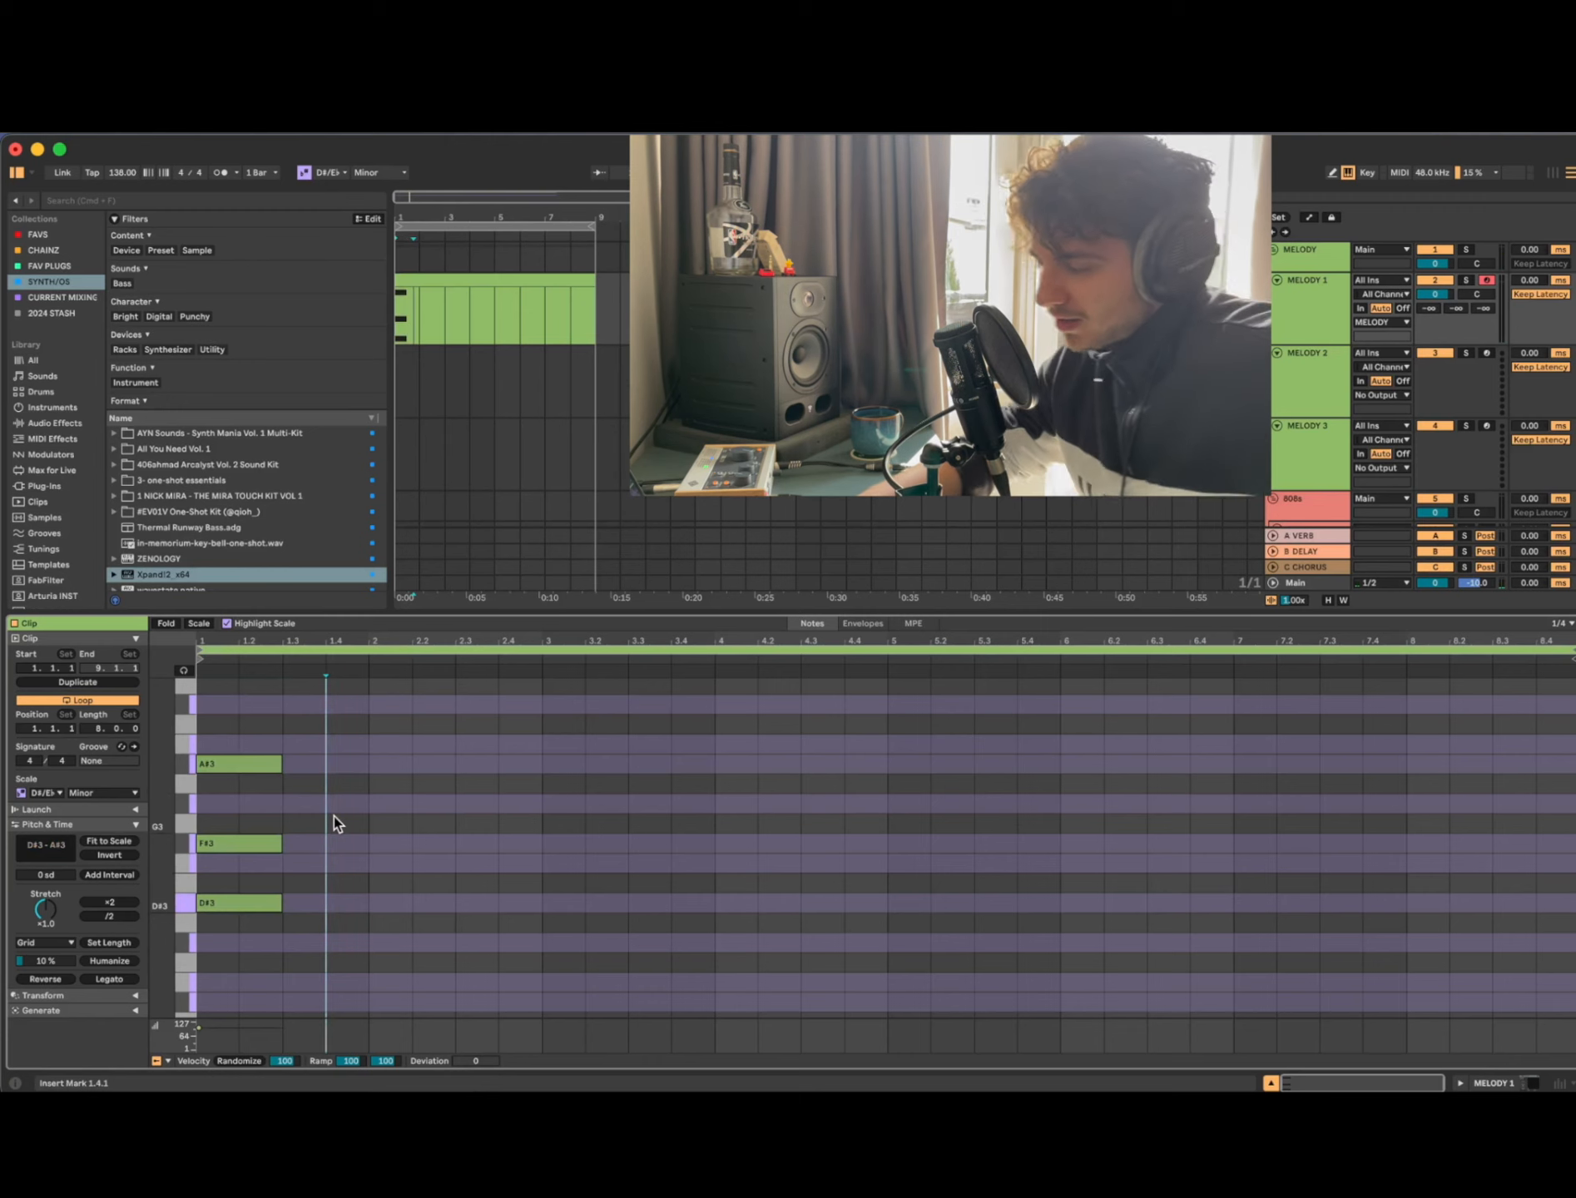
Step: Delete the F#3 note from the chord and play back the remaining D#3 and A#3 notes
left_click_drag(285, 862, 233, 742)
key("Delete")
key("space")
key("space")
key("space")
left_click_drag(270, 941, 223, 737)
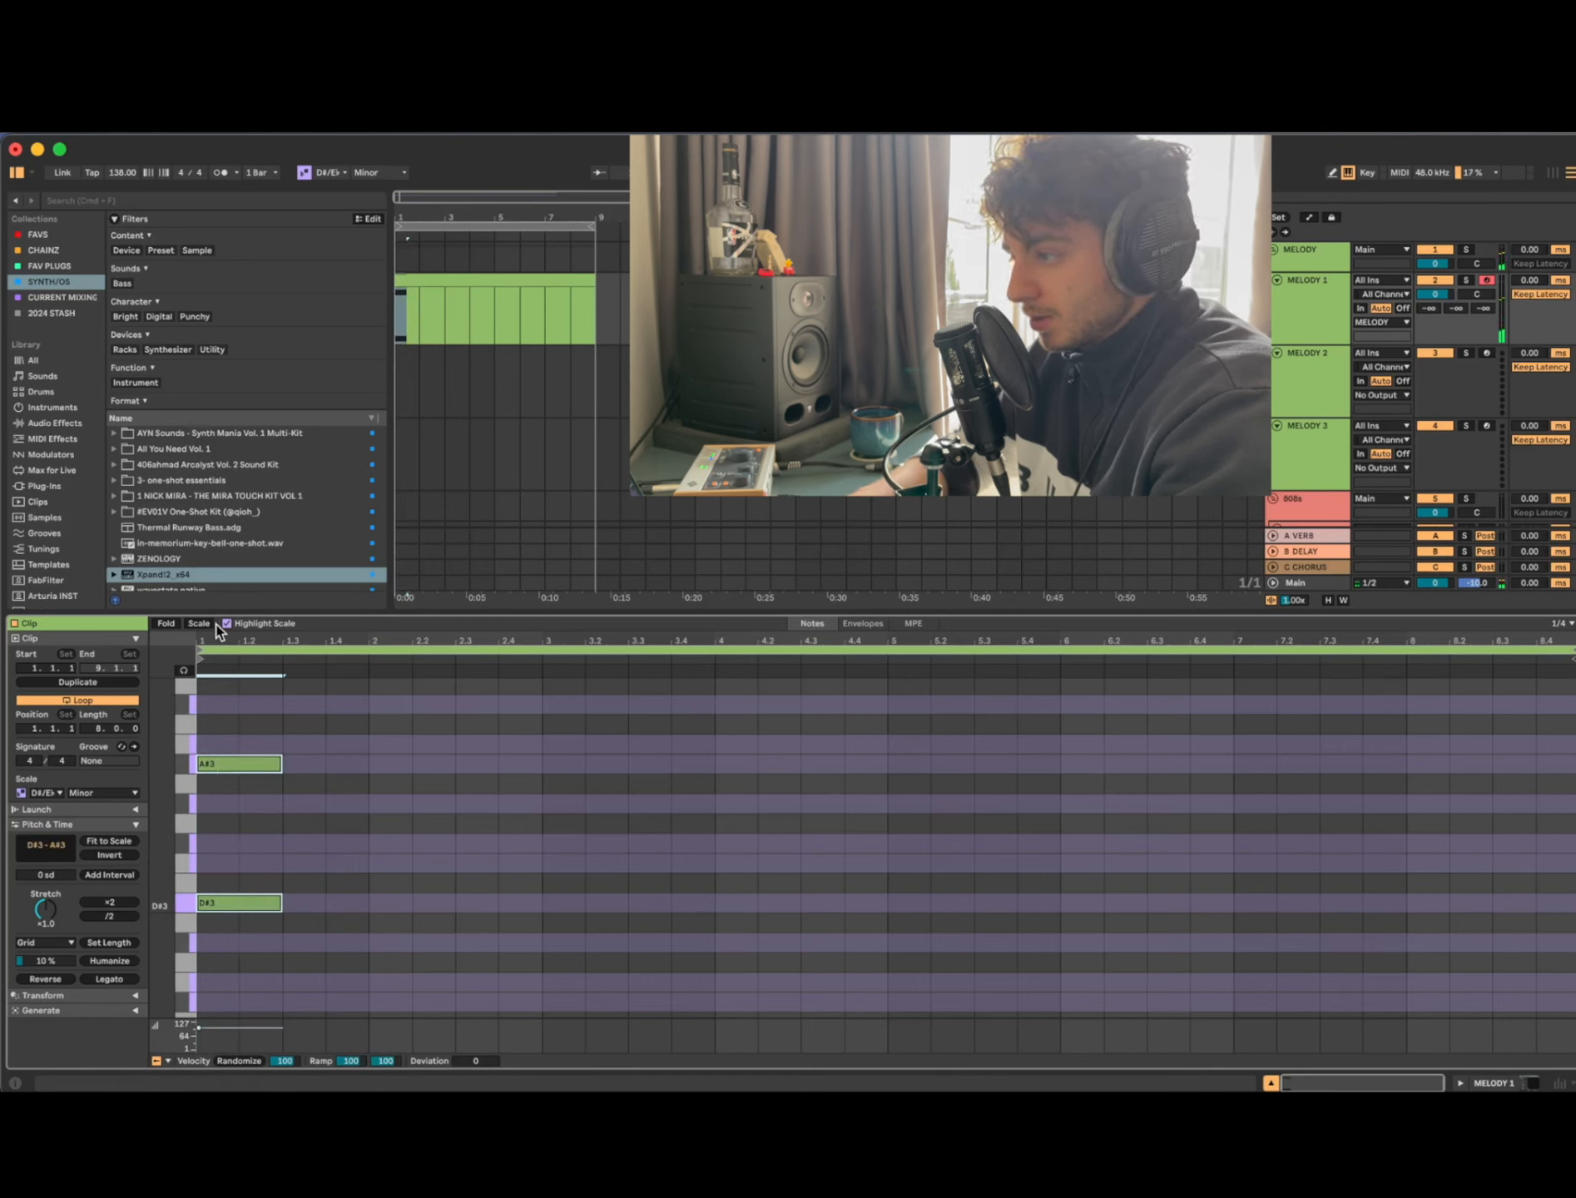
left_click(224, 914)
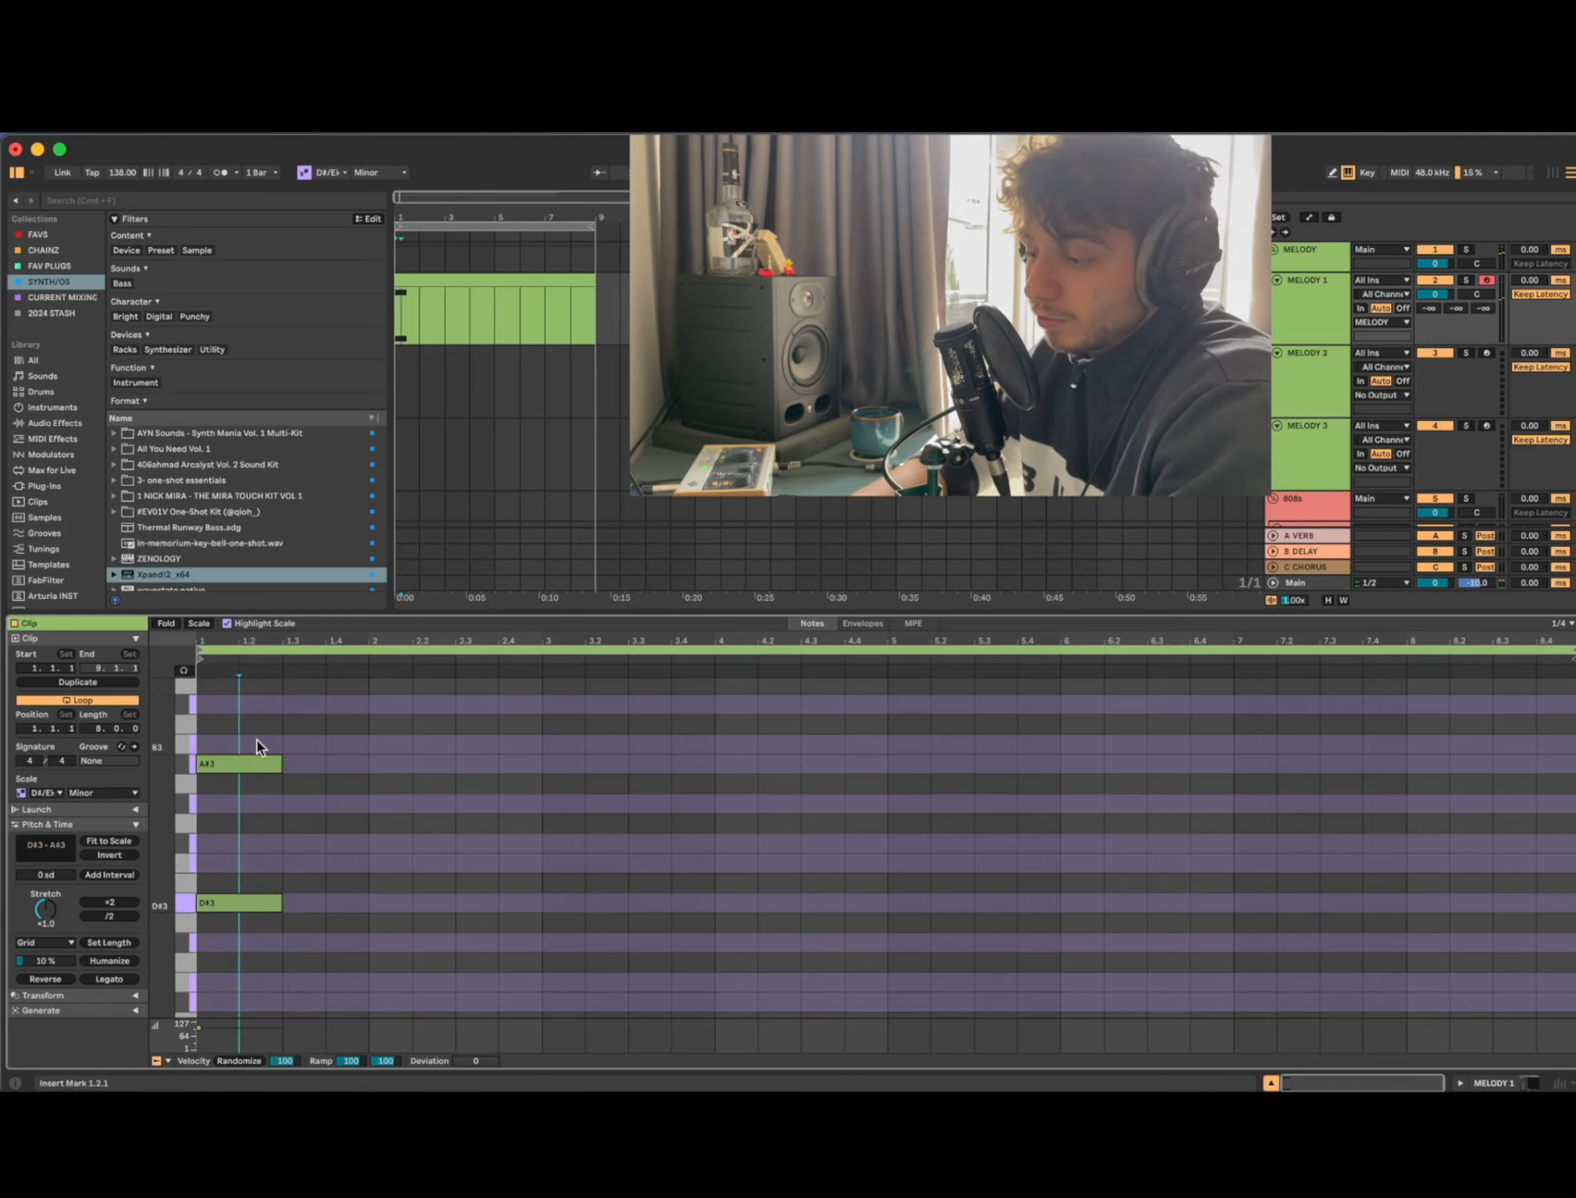
Step: Transpose the D#3 and A#3 notes up three semitones to F#3 and C#4
left_click_drag(263, 1003, 241, 666)
key("Up")
key("Up")
key("Up")
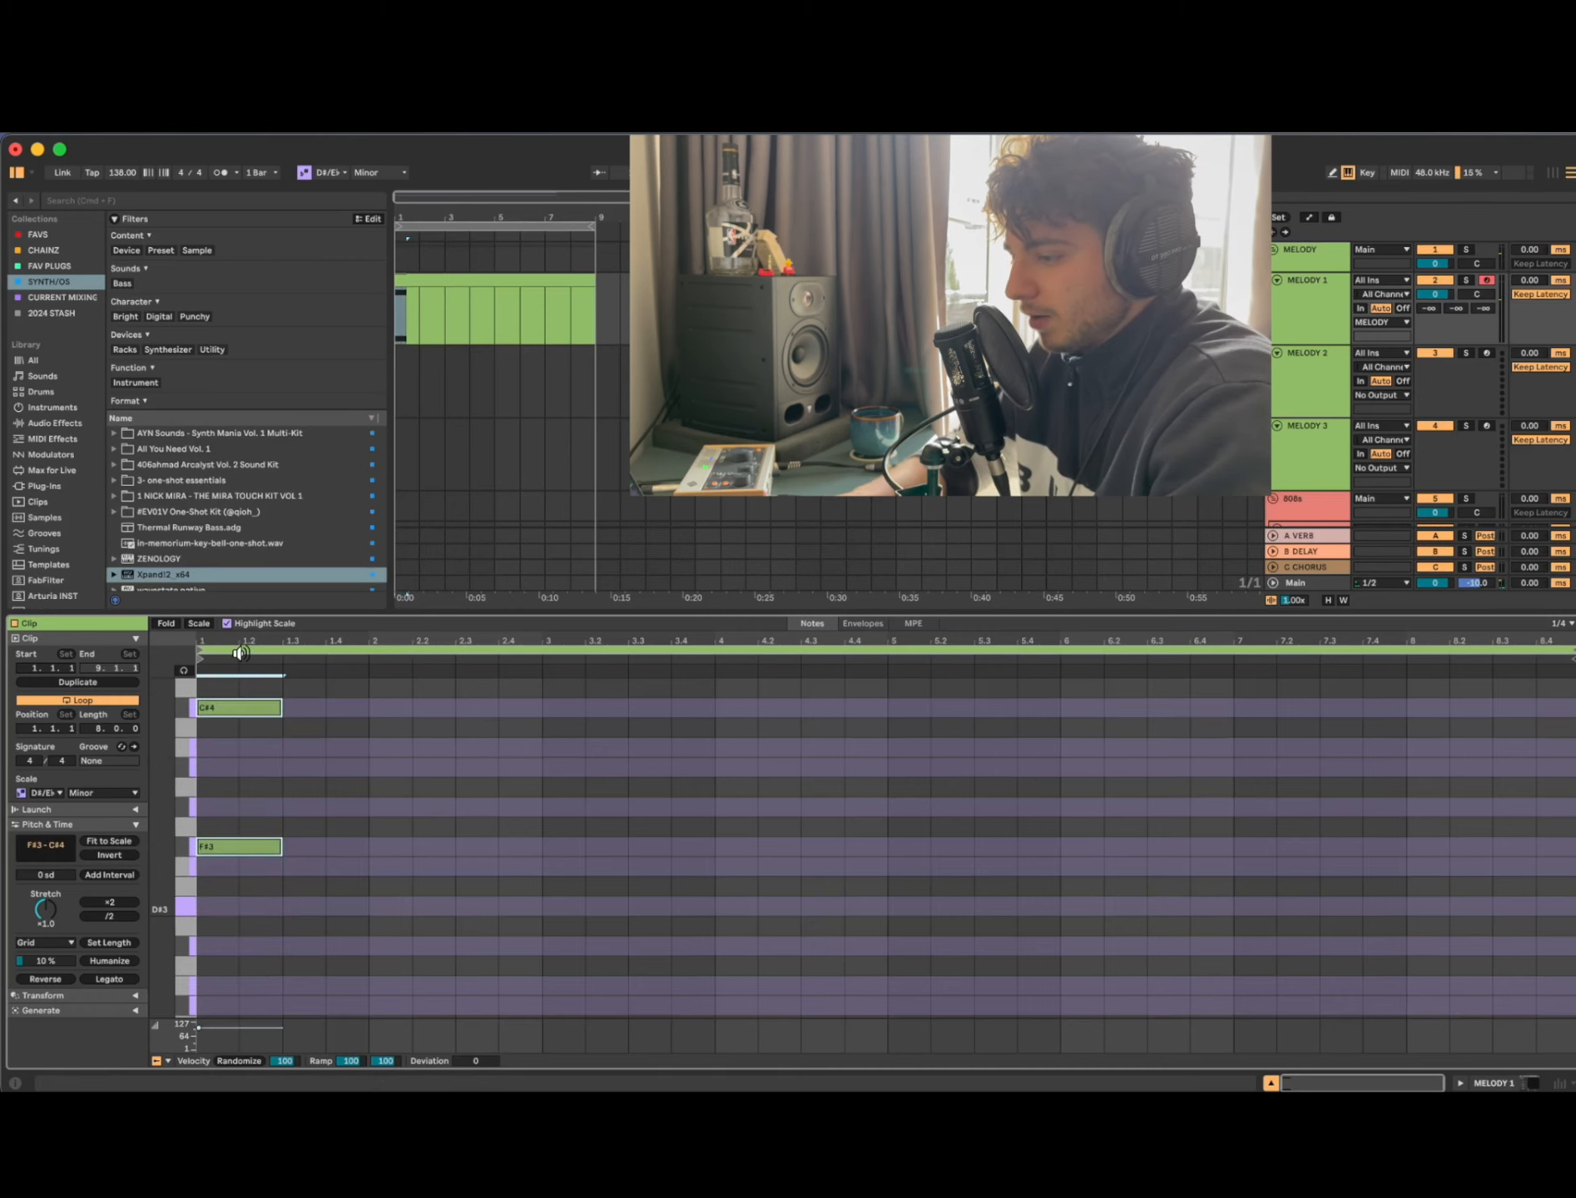
Step: Lower the upper note of the two-note interval to B3 and play it back
left_click(325, 836)
key("space")
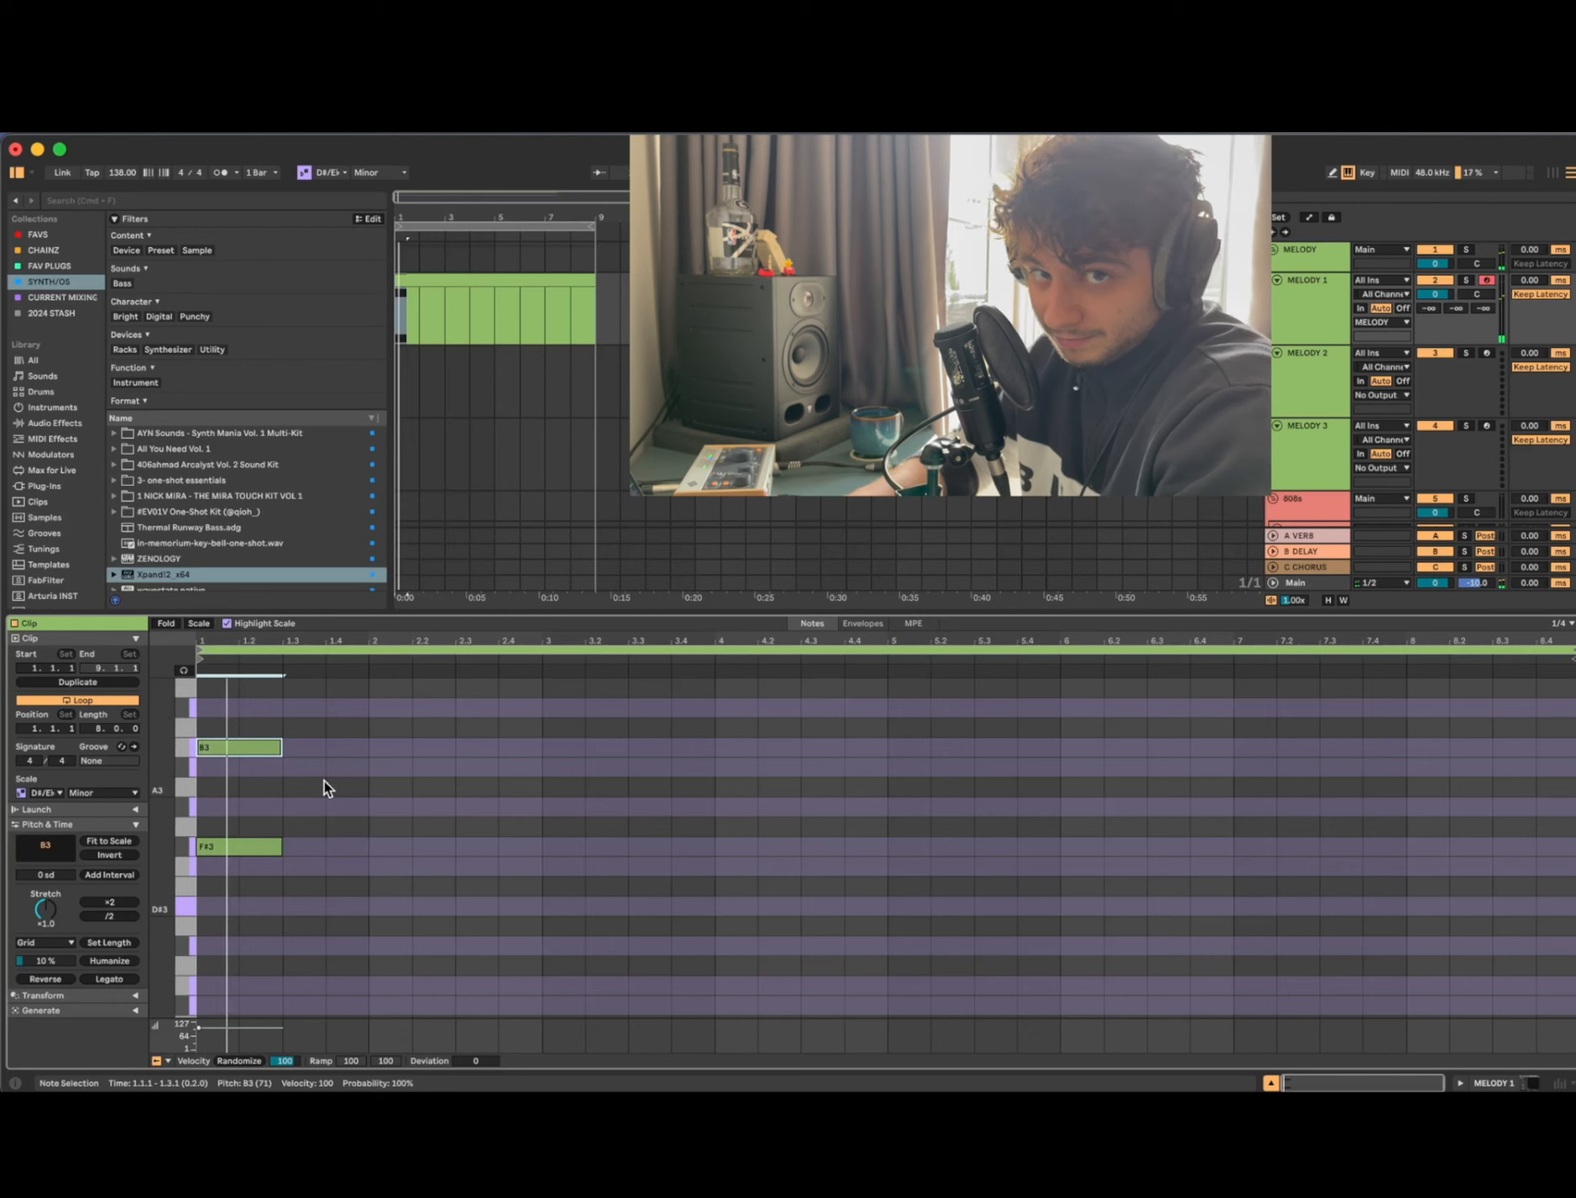
key("Down")
left_click(316, 789)
scroll(316, 789, "down", 1)
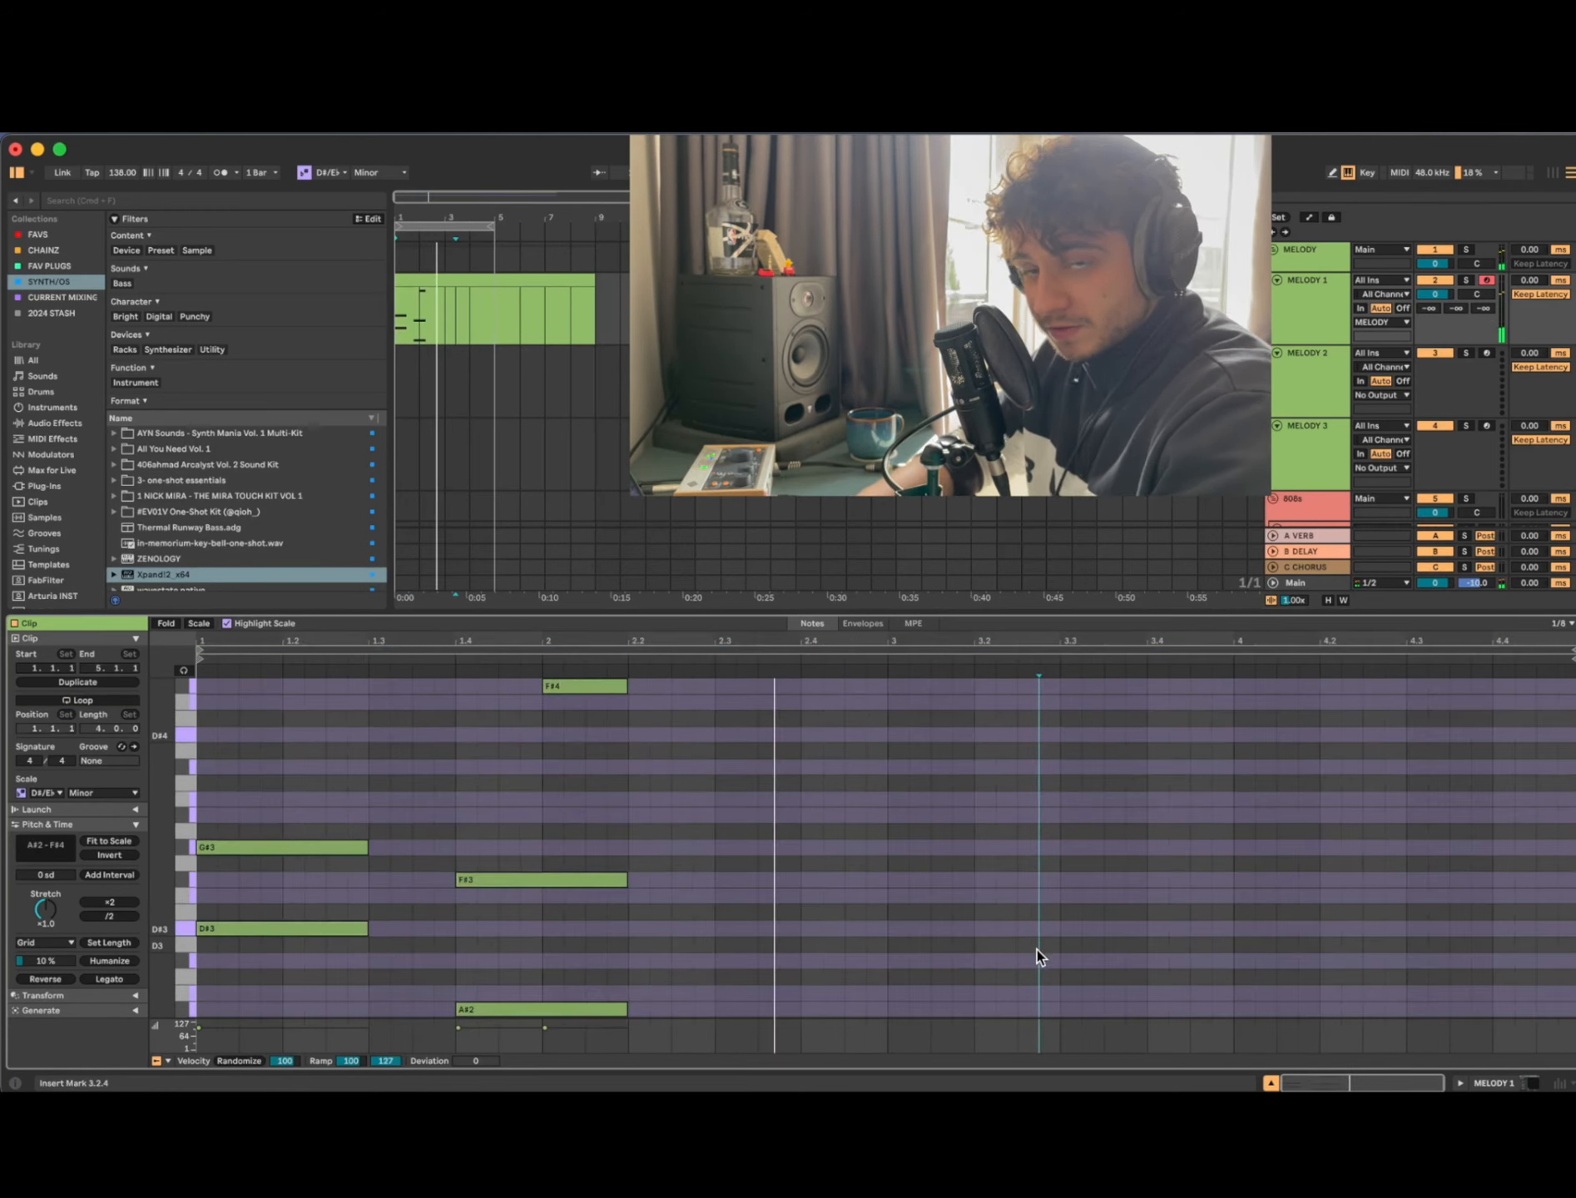
Step: Enlarge the MIDI note editor so that several octaves around the melody notes fit in it
scroll(1037, 950, "down", 2)
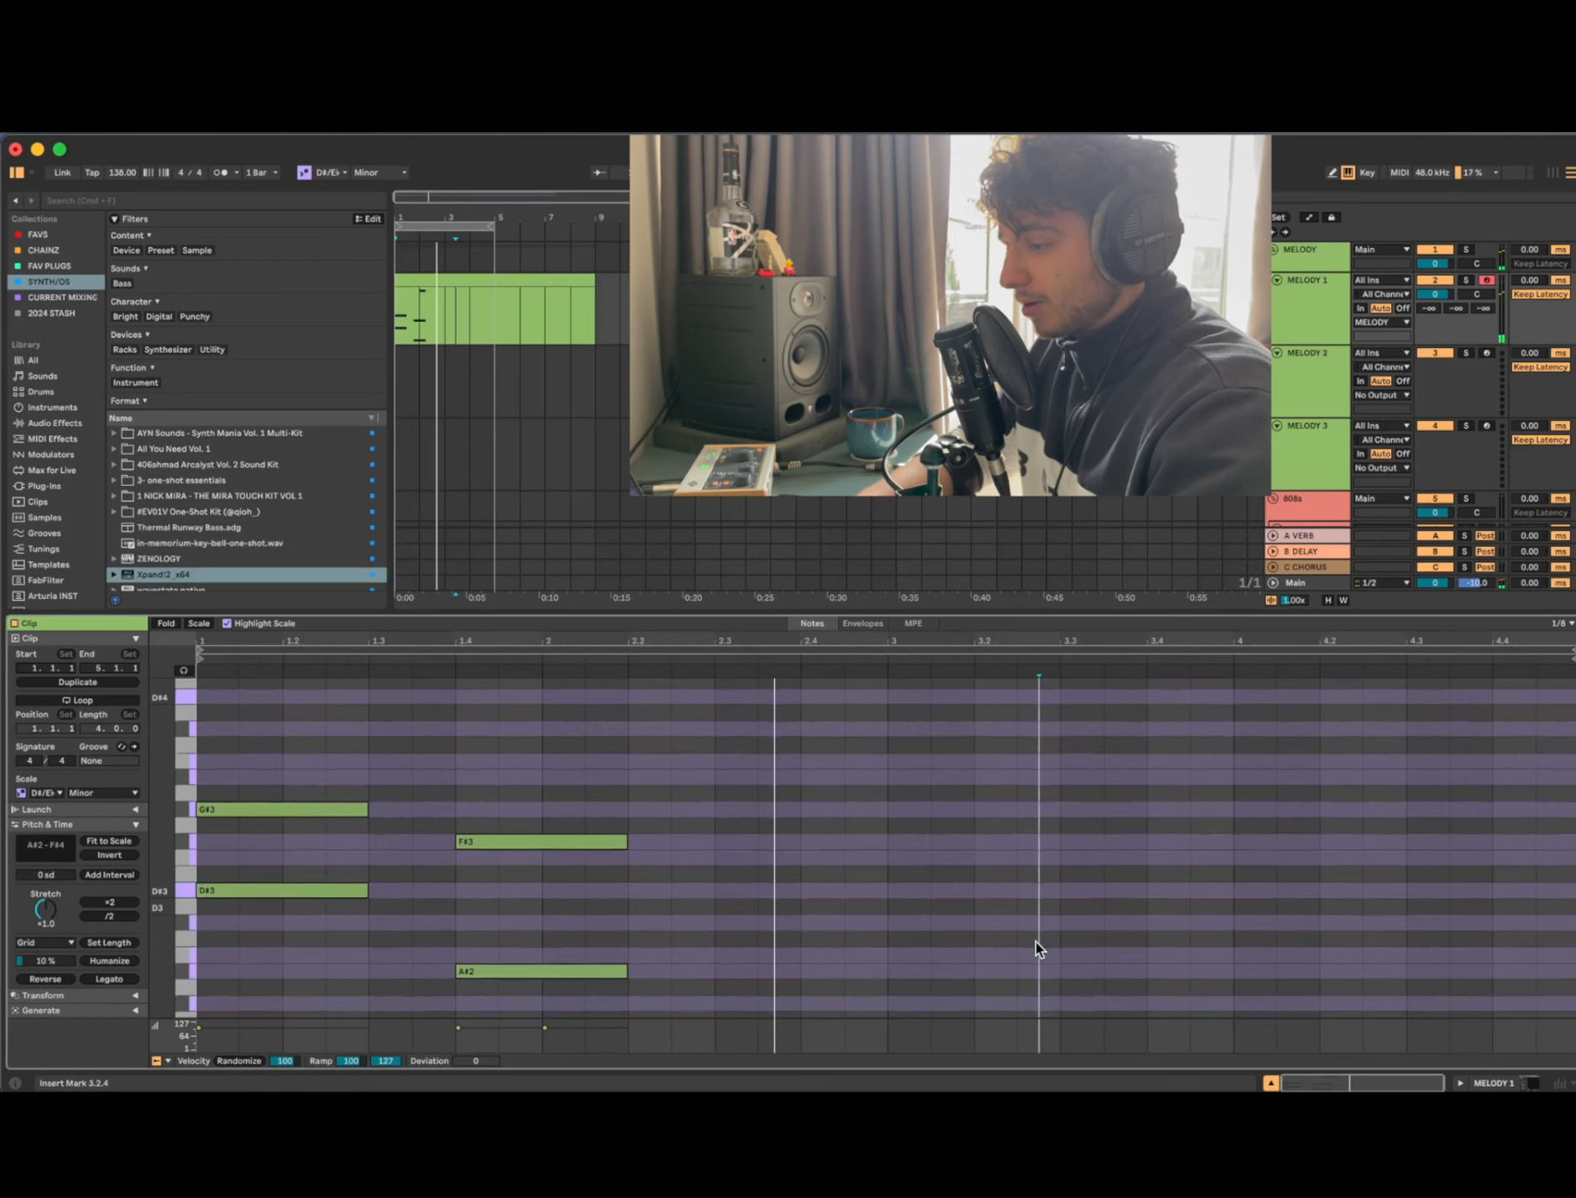
left_click_drag(728, 613, 728, 454)
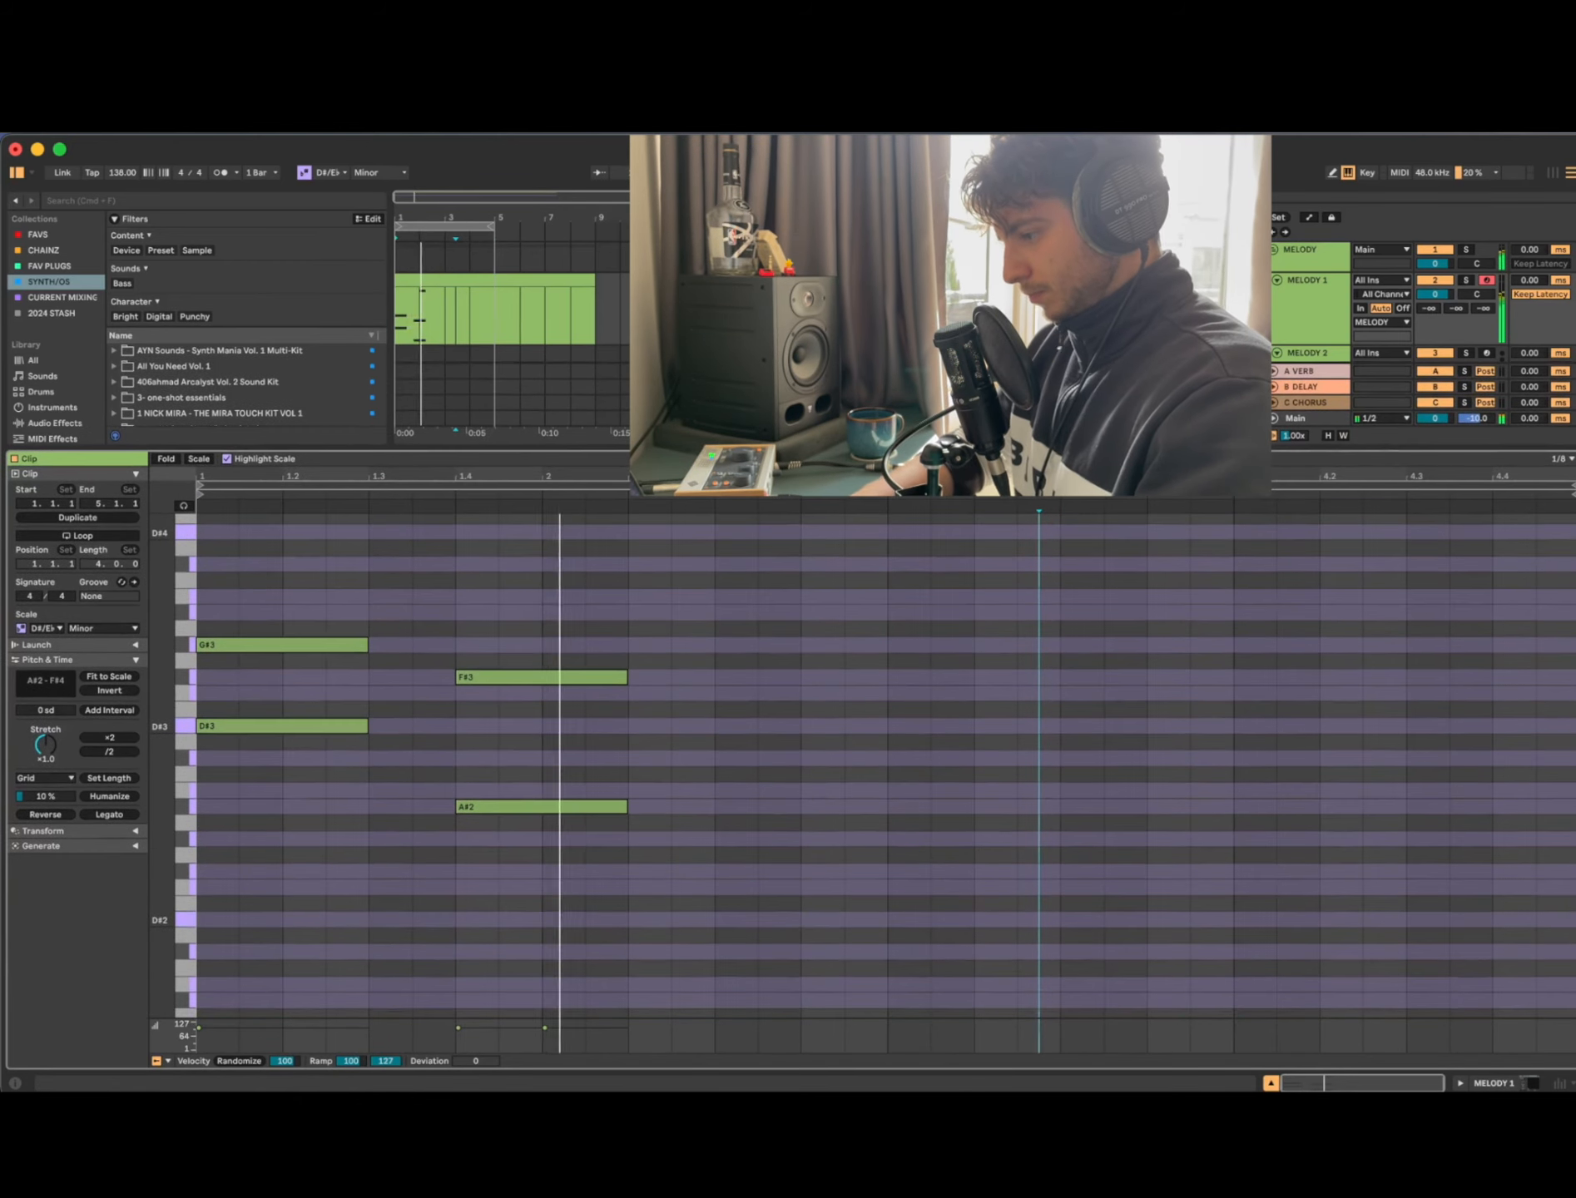
scroll(718, 574, "up", 4)
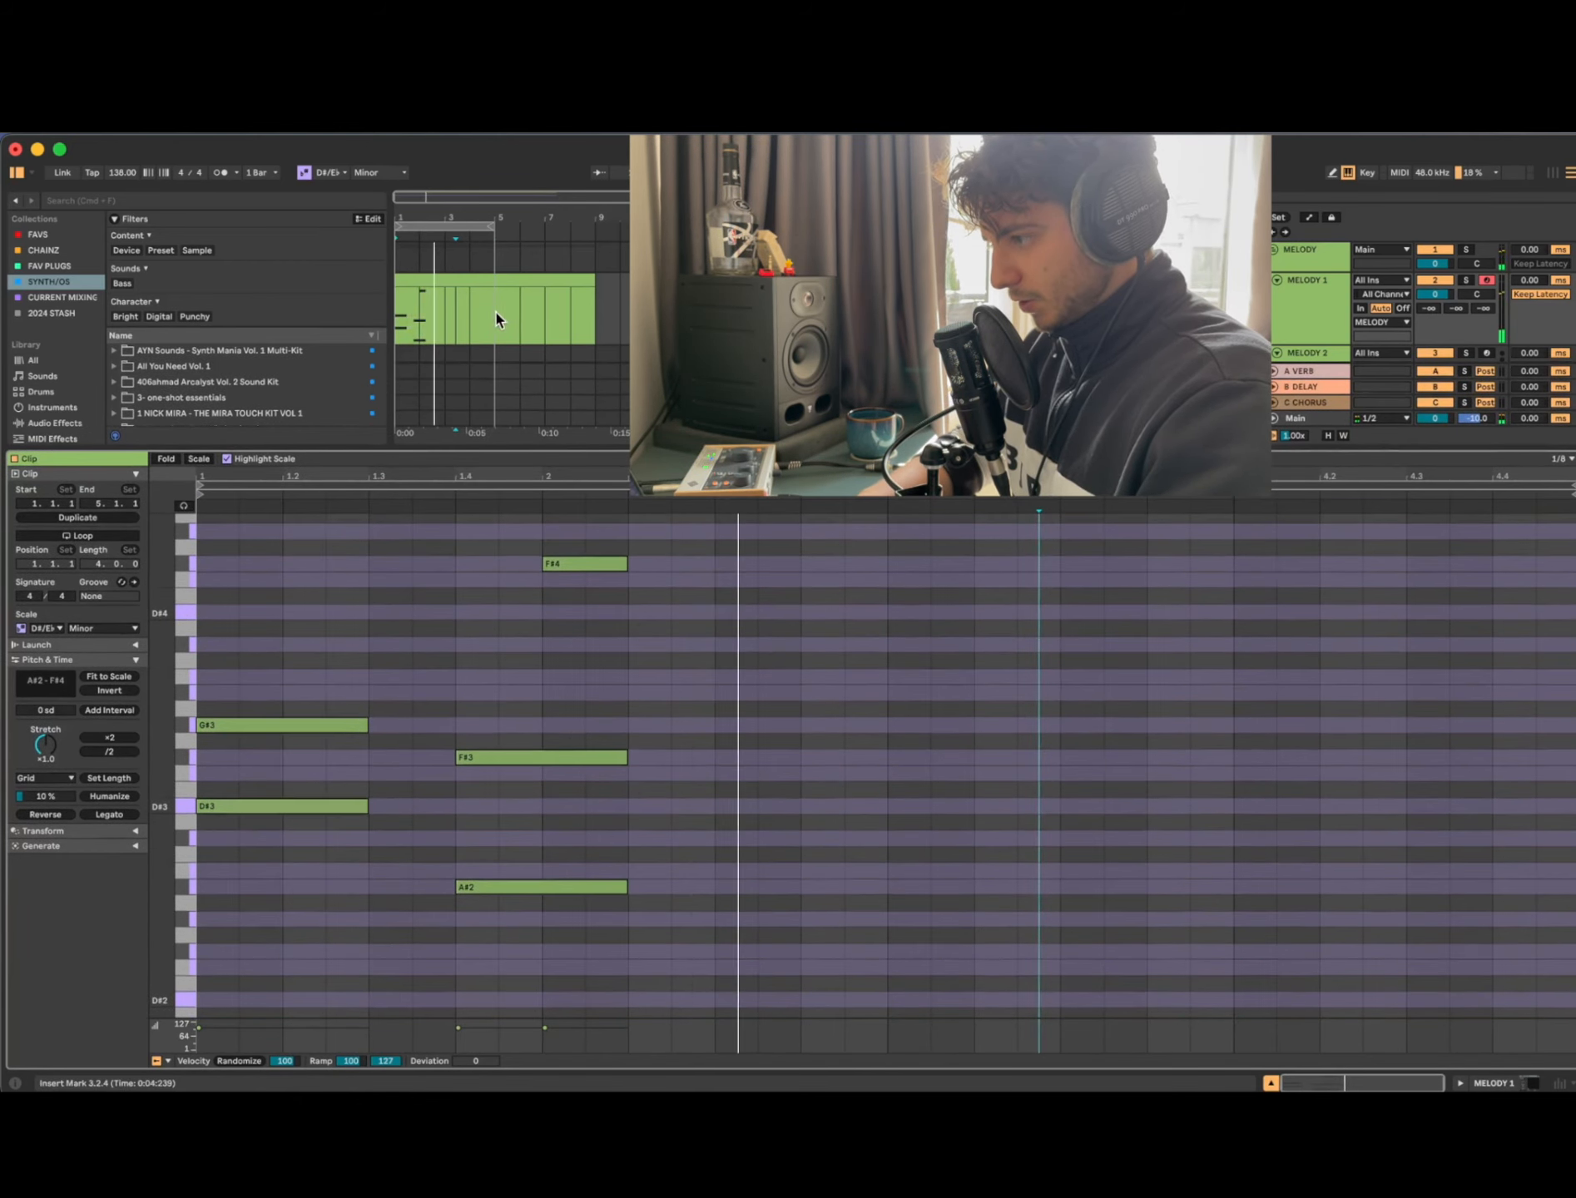
Step: Stop playback and place the insert marker at 2.4.3 in the MELODY 1 clip
key("space")
left_click(441, 278)
left_click(842, 841)
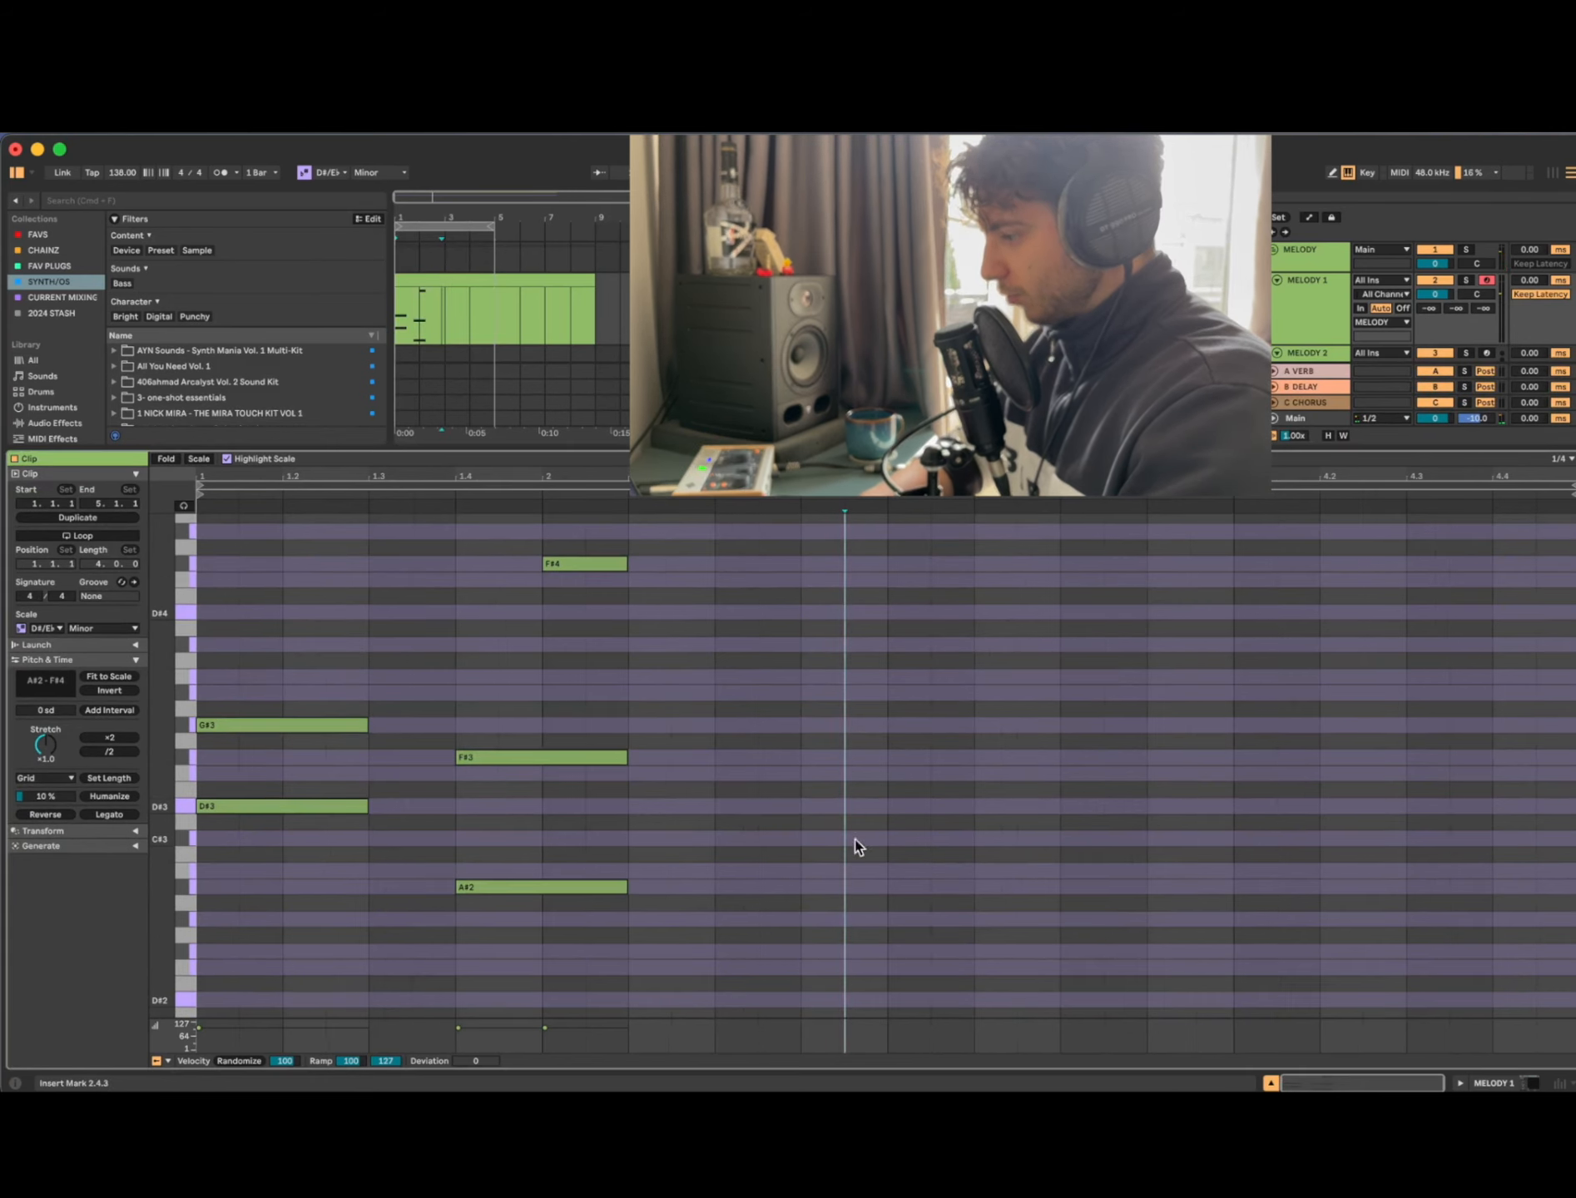
Step: Add a two-beat C#3 note at 3.1.1 with a second note on B3 above it, and start playback
double_click(820, 838)
key("Right")
key("shift+Right")
key("space")
left_click_drag(977, 835, 979, 687)
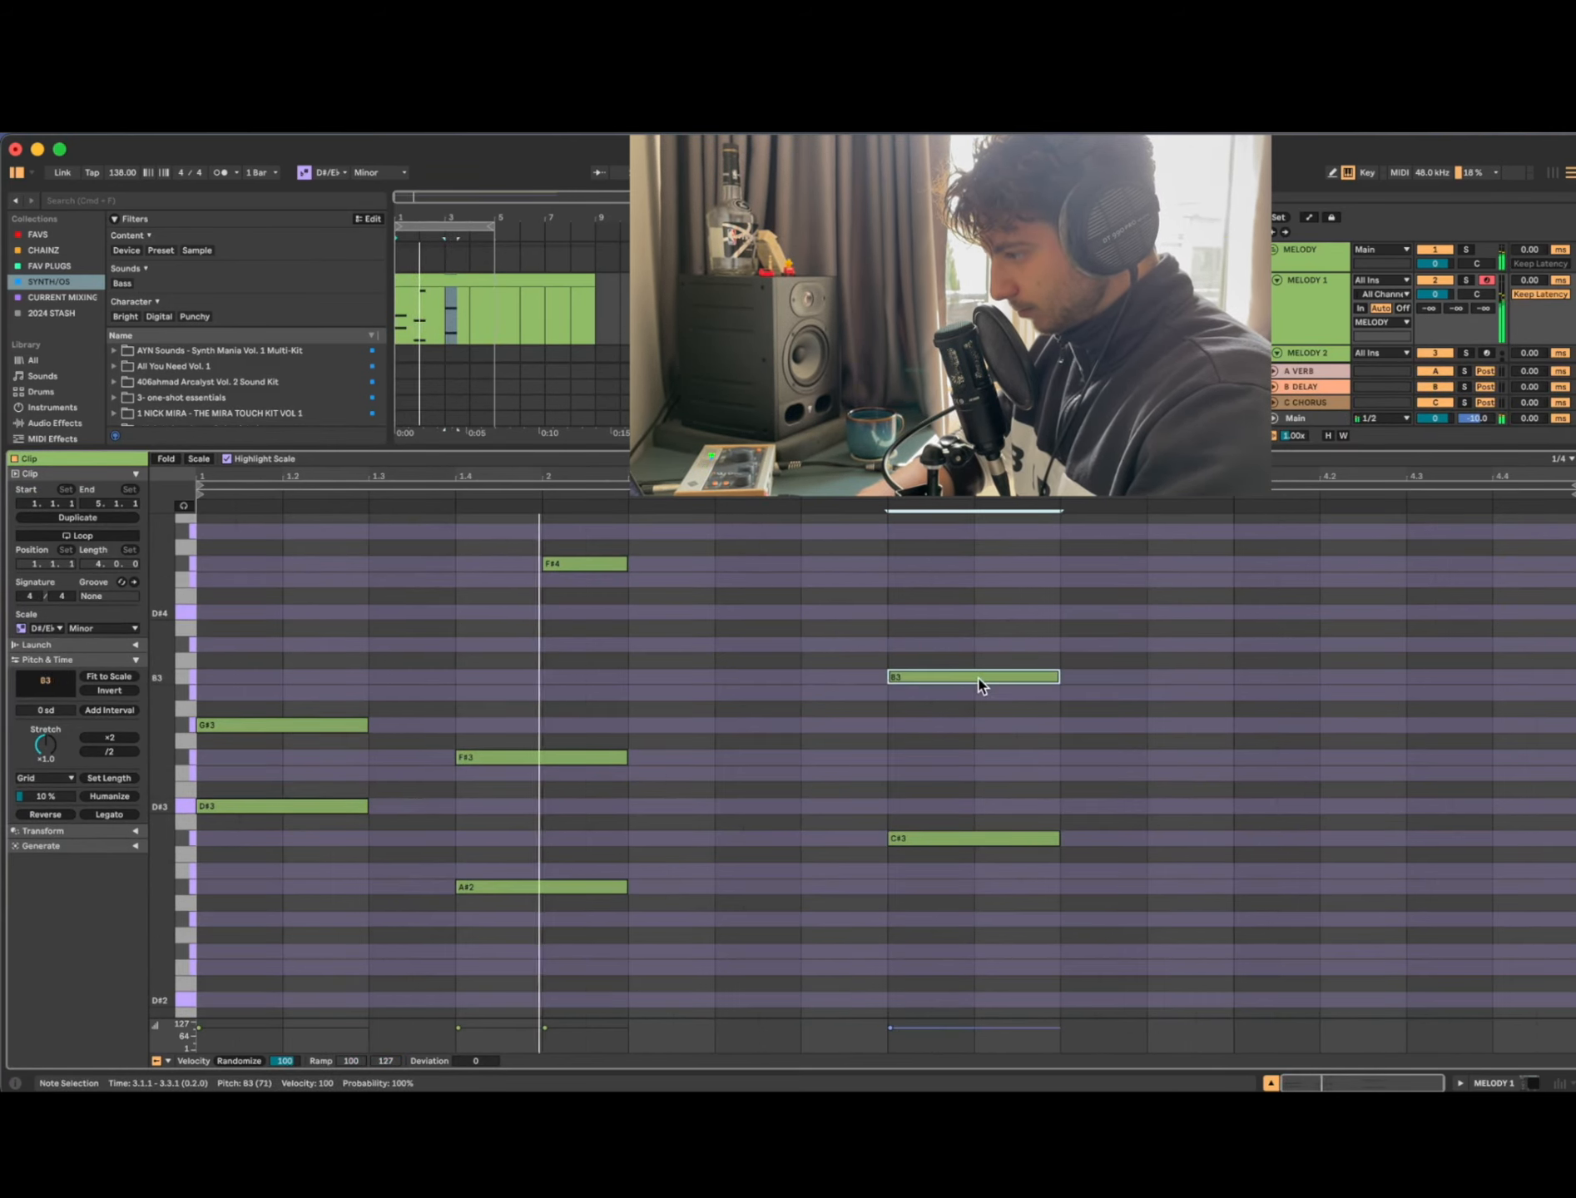
Step: Audition E#3 and A#3 for the two-note interval at 3.1.1 and settle it on C#3 and G#3
left_click_drag(939, 837, 939, 757)
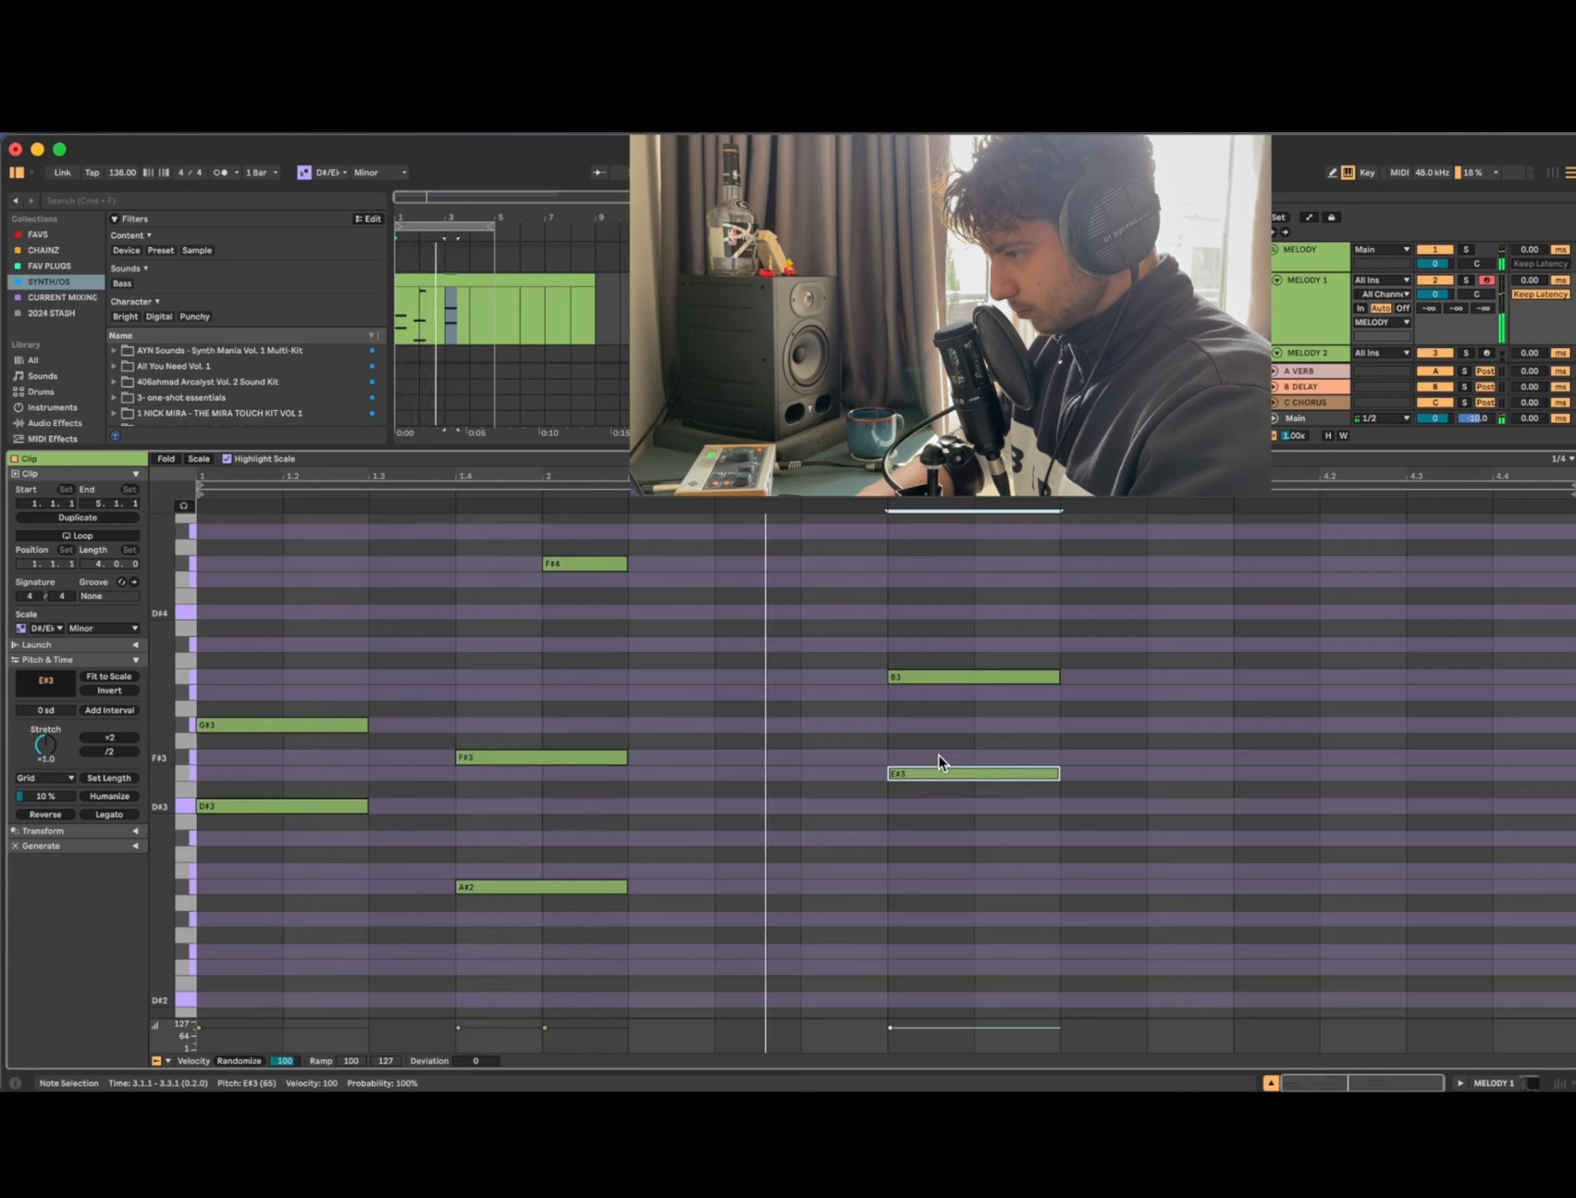
left_click(935, 678)
key("Down")
key("space")
key("space")
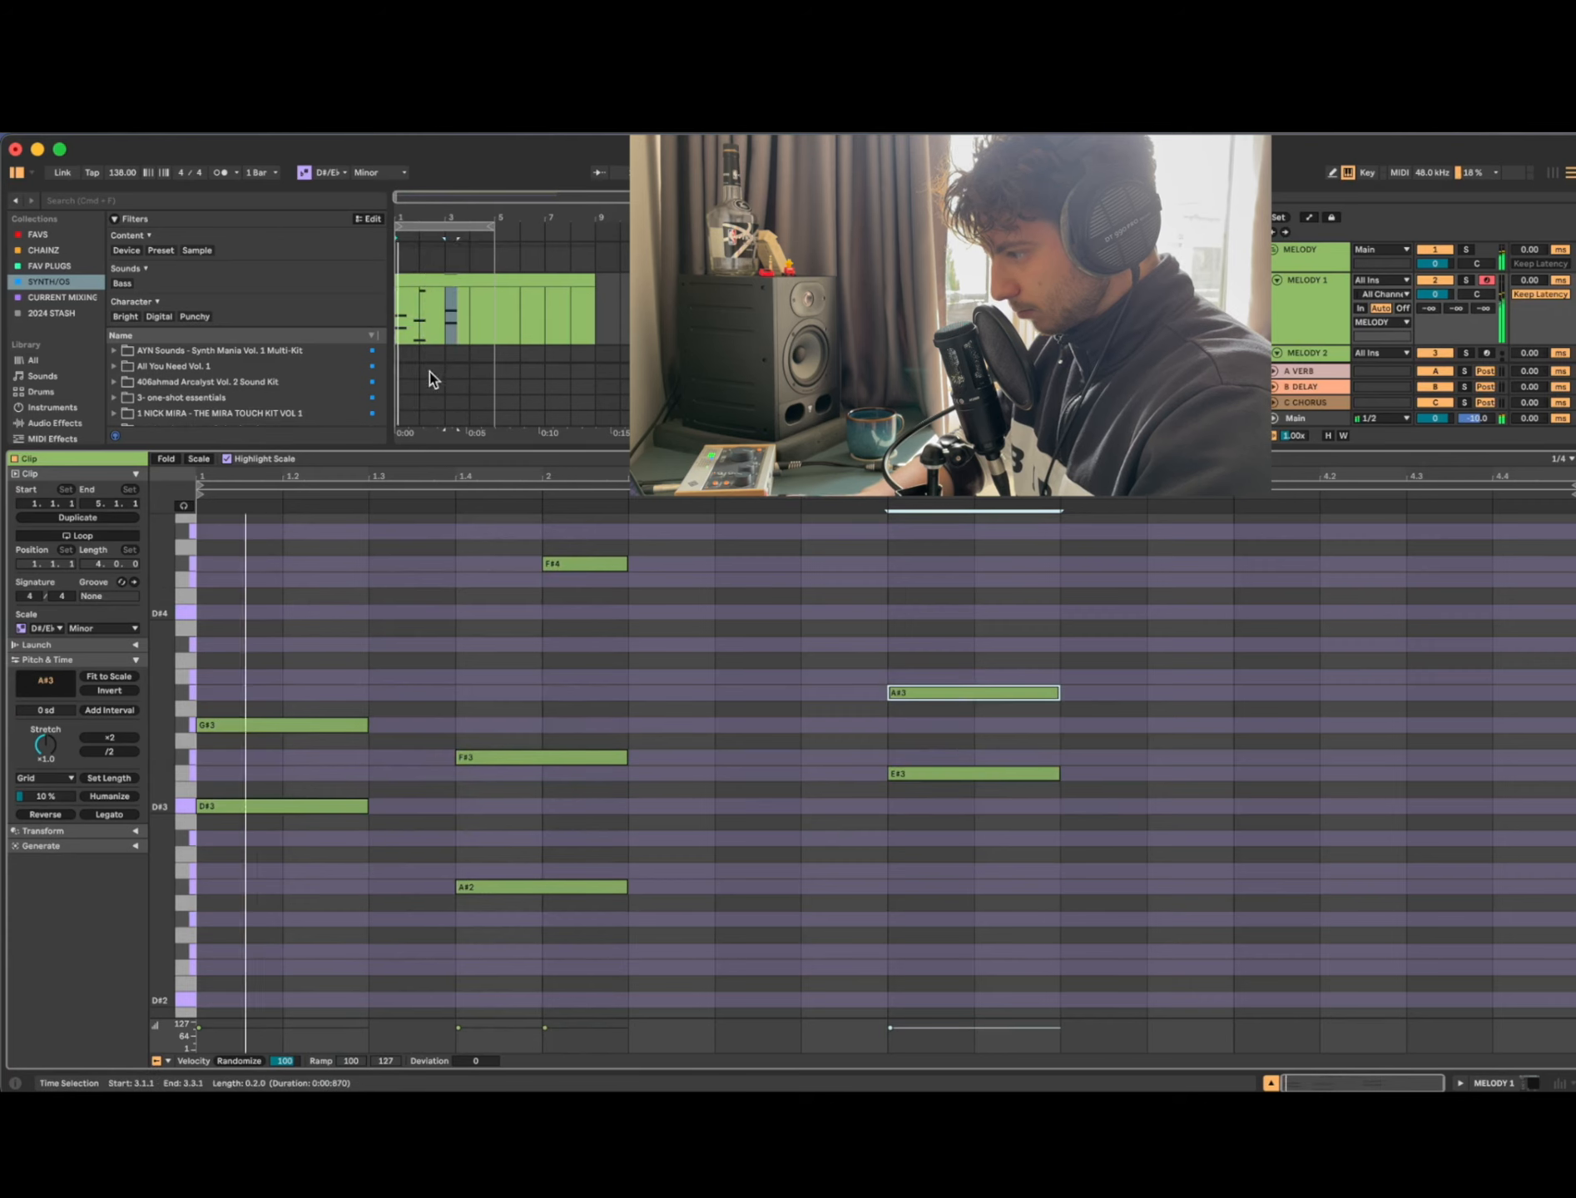
key("Down")
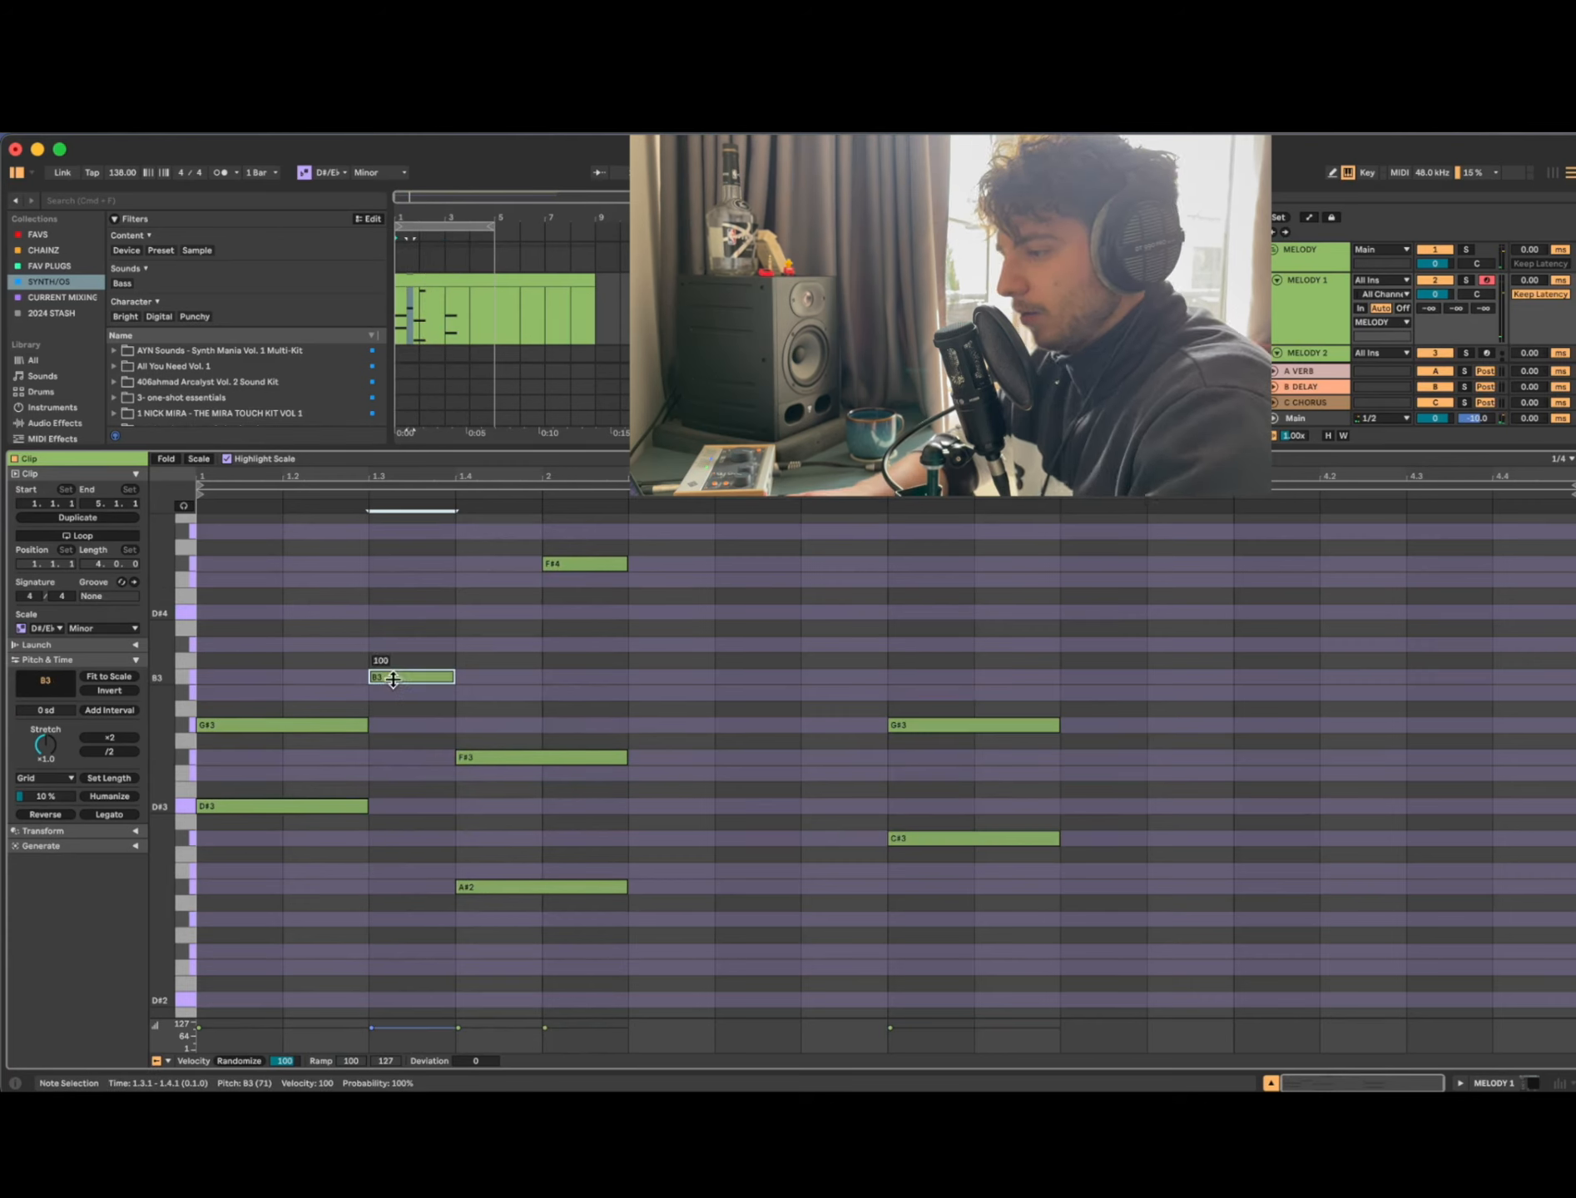
key("Delete")
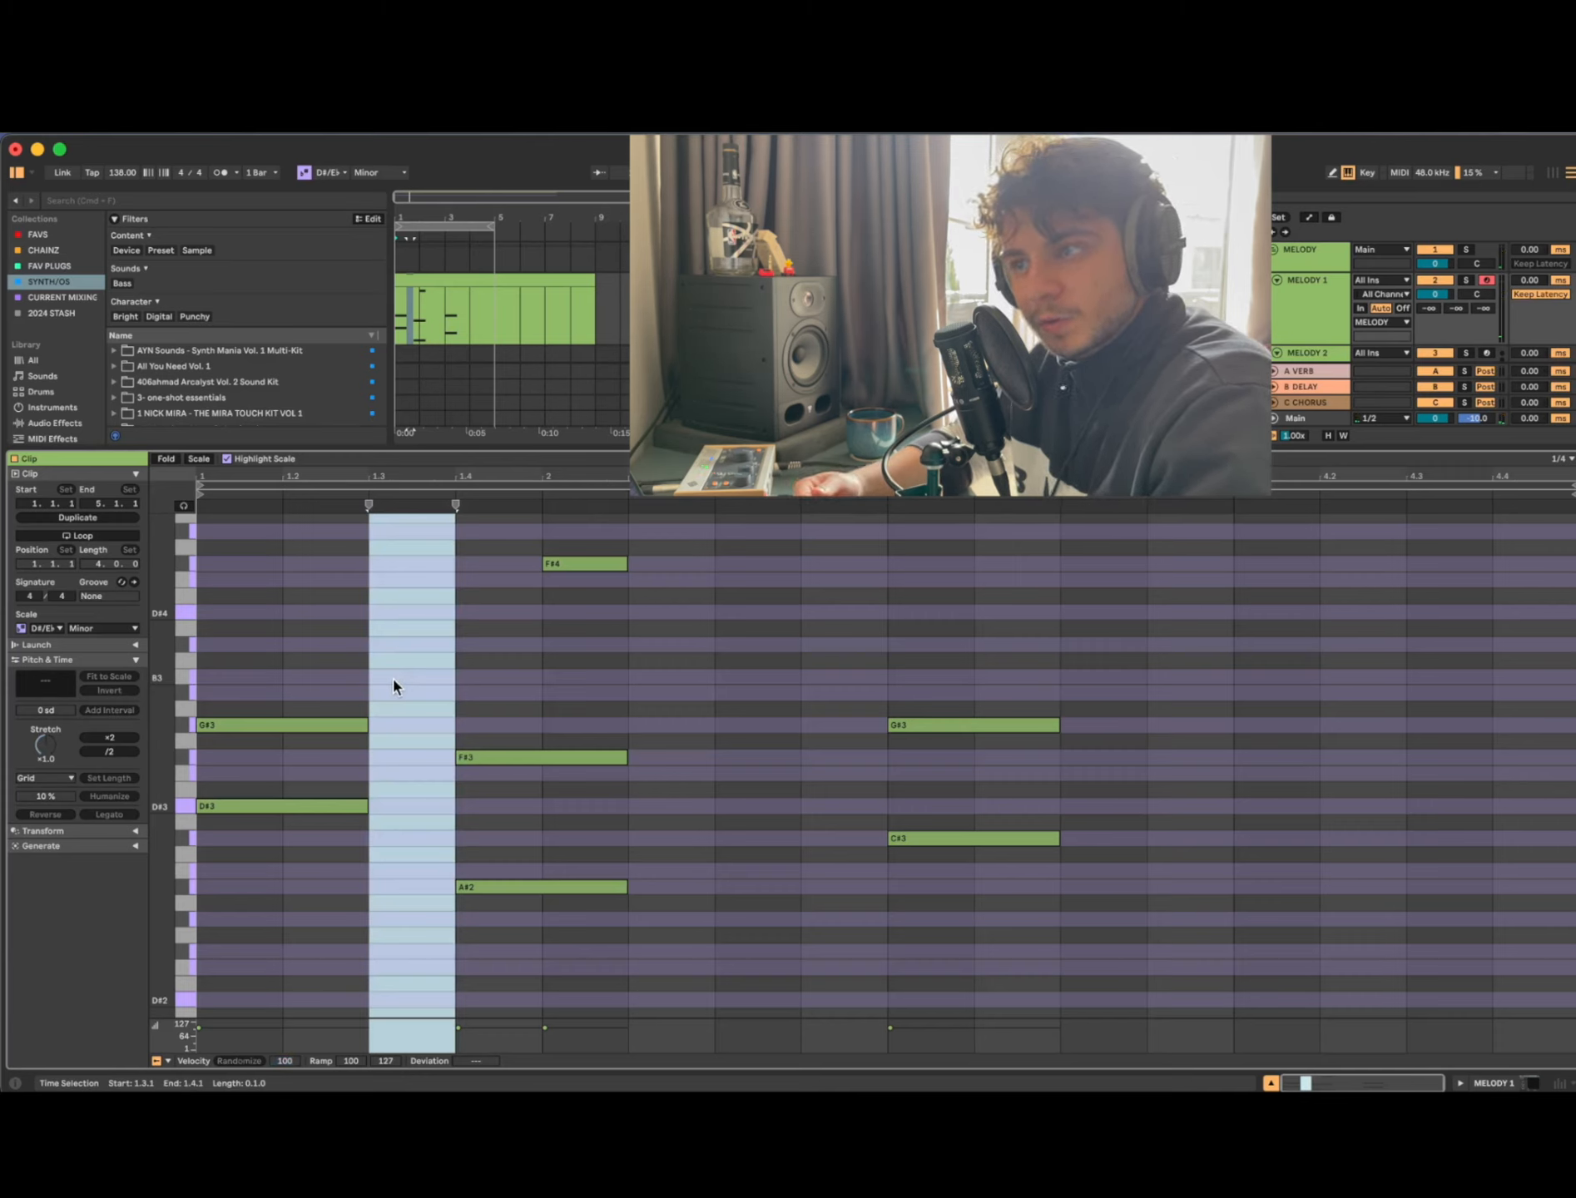
left_click(458, 685)
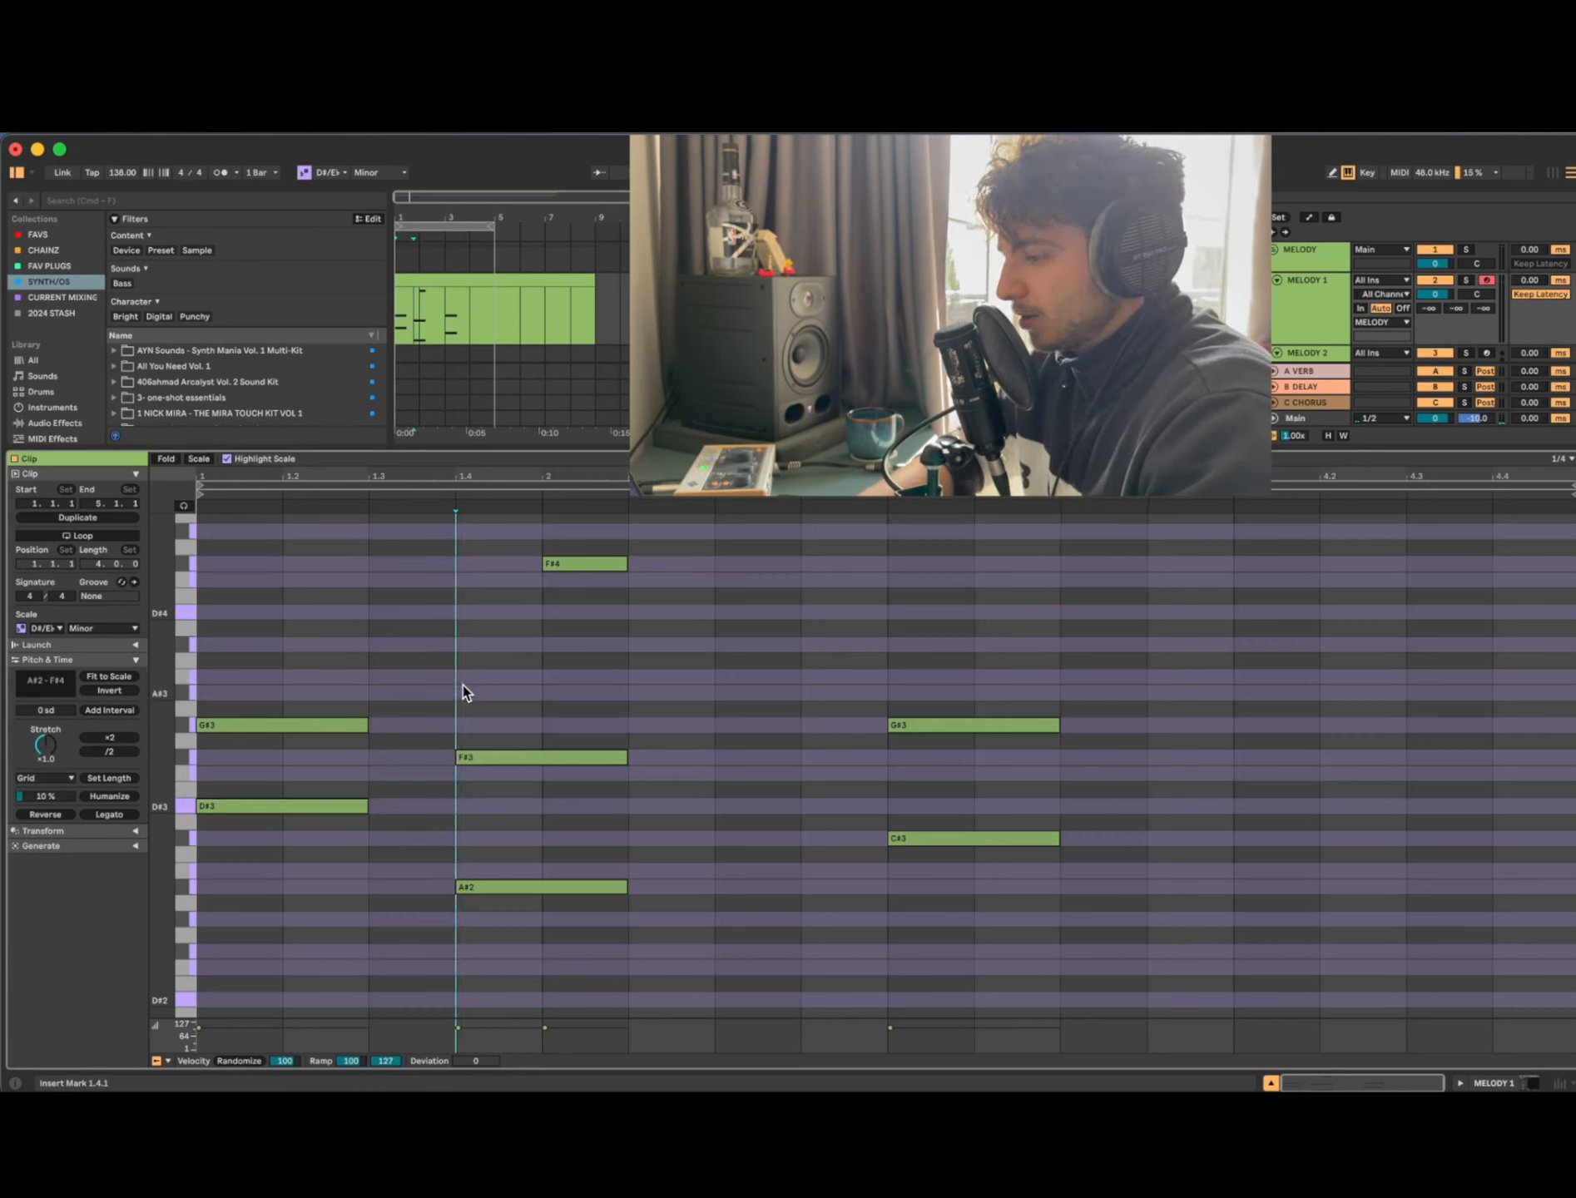
double_click(334, 588)
key("shift+Right")
double_click(334, 588)
left_click_drag(384, 576, 304, 602)
left_click(305, 607)
double_click(305, 596)
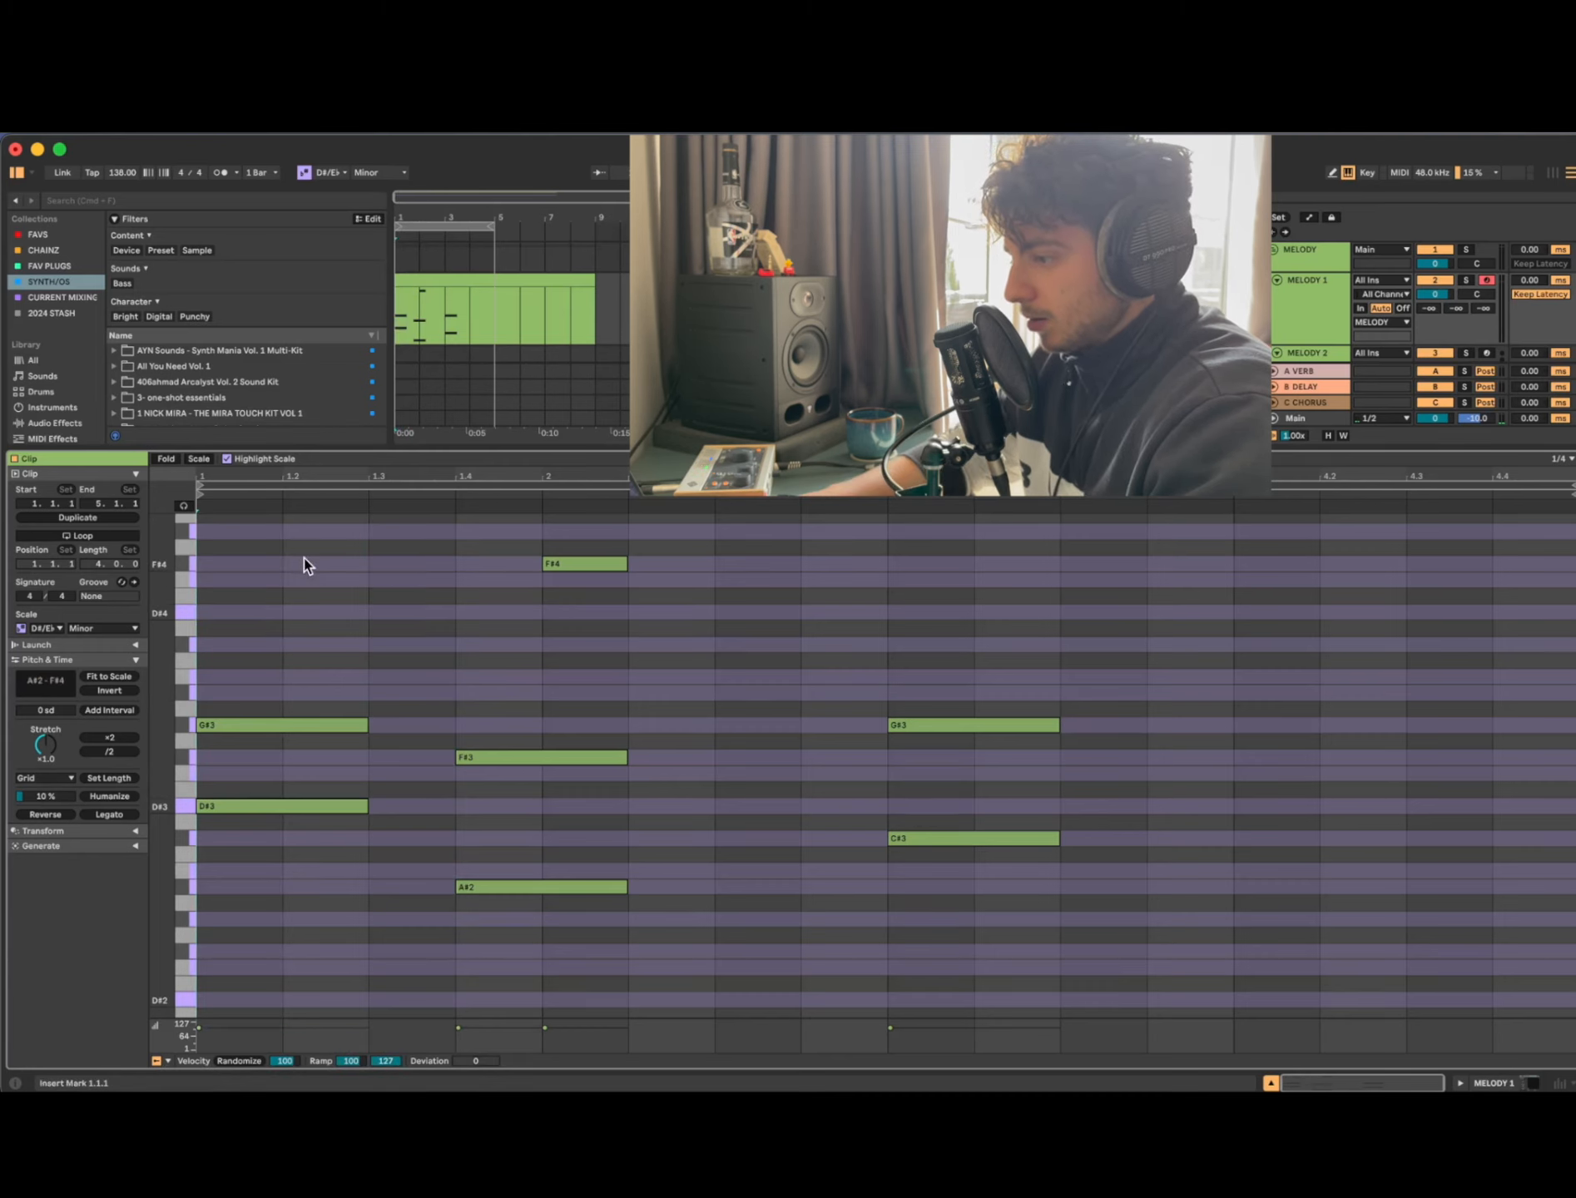
Step: Try an F#4 note at 1.2.1, shift it stepwise through lower pitches and later beats, and delete it
double_click(314, 566)
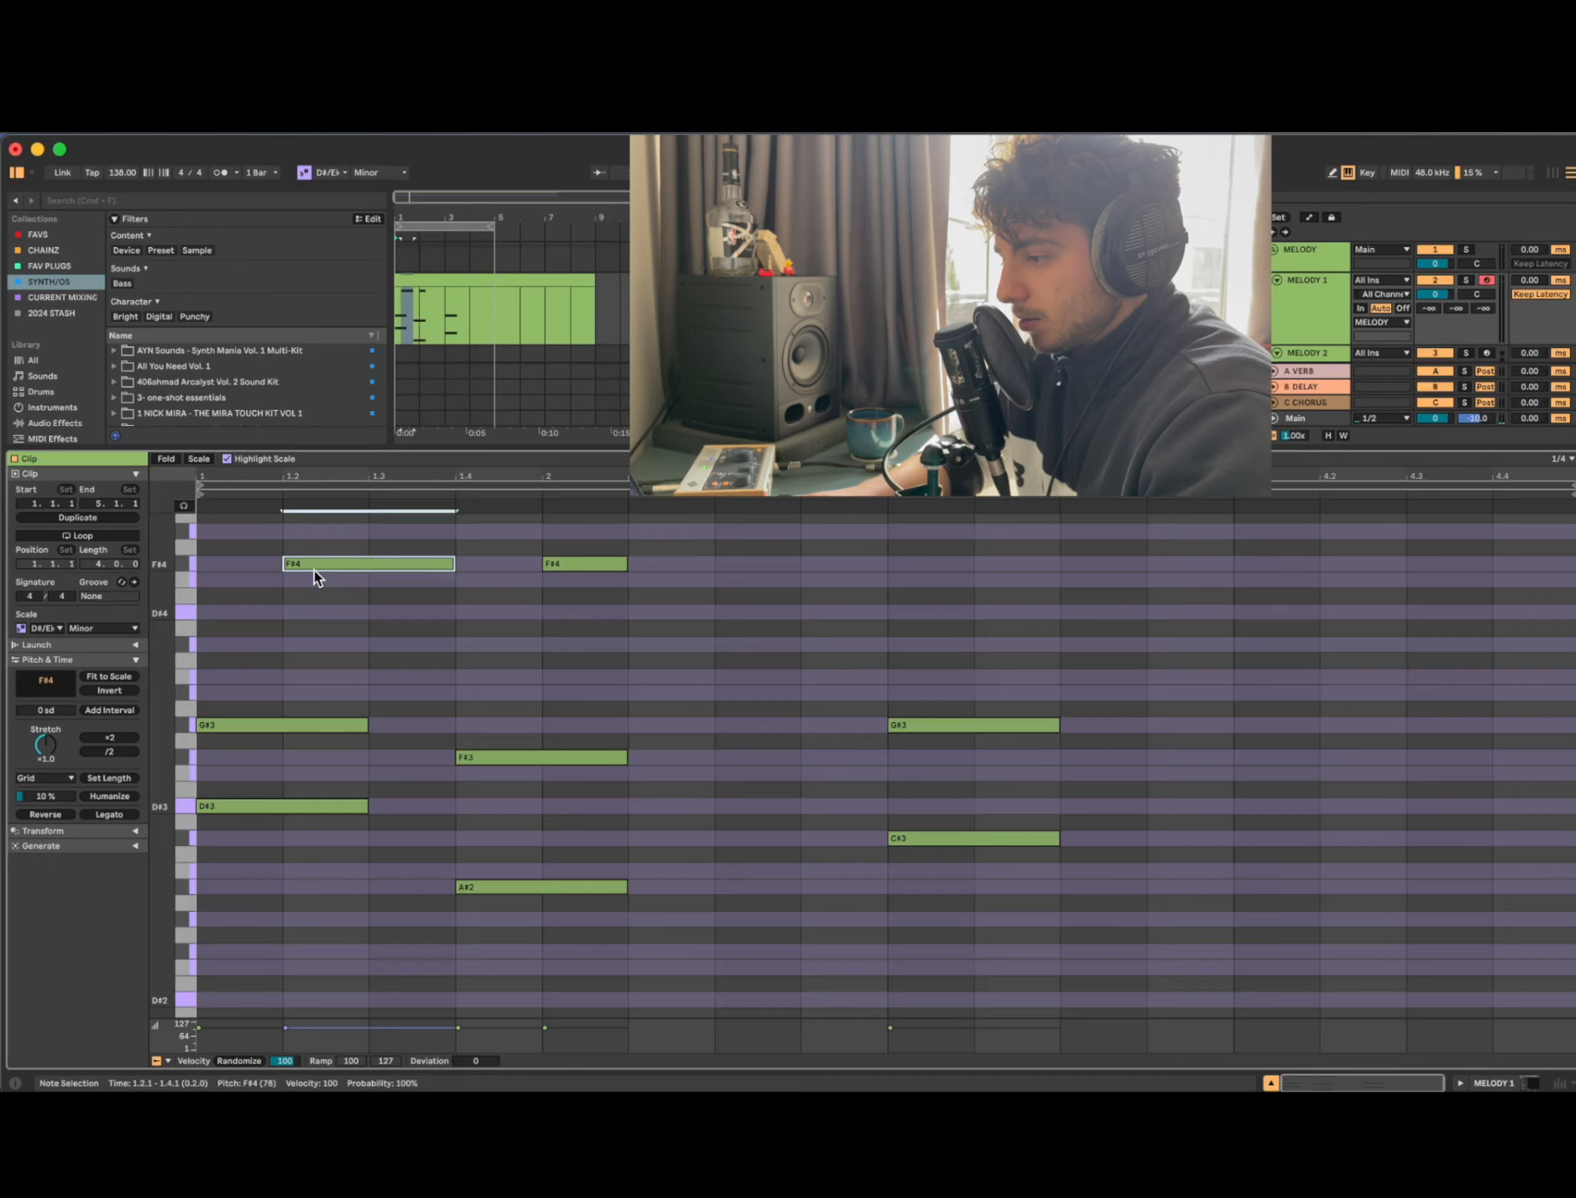
key("Right")
key("Down")
key("Right")
key("Down")
key("Down")
key("Right")
key("Right")
key("Down")
key("Down")
key("Left")
key("Down")
key("Down")
key("Right")
key("Down")
key("Left")
key("Right")
key("Up")
key("Right")
key("Up")
key("Up")
key("Delete")
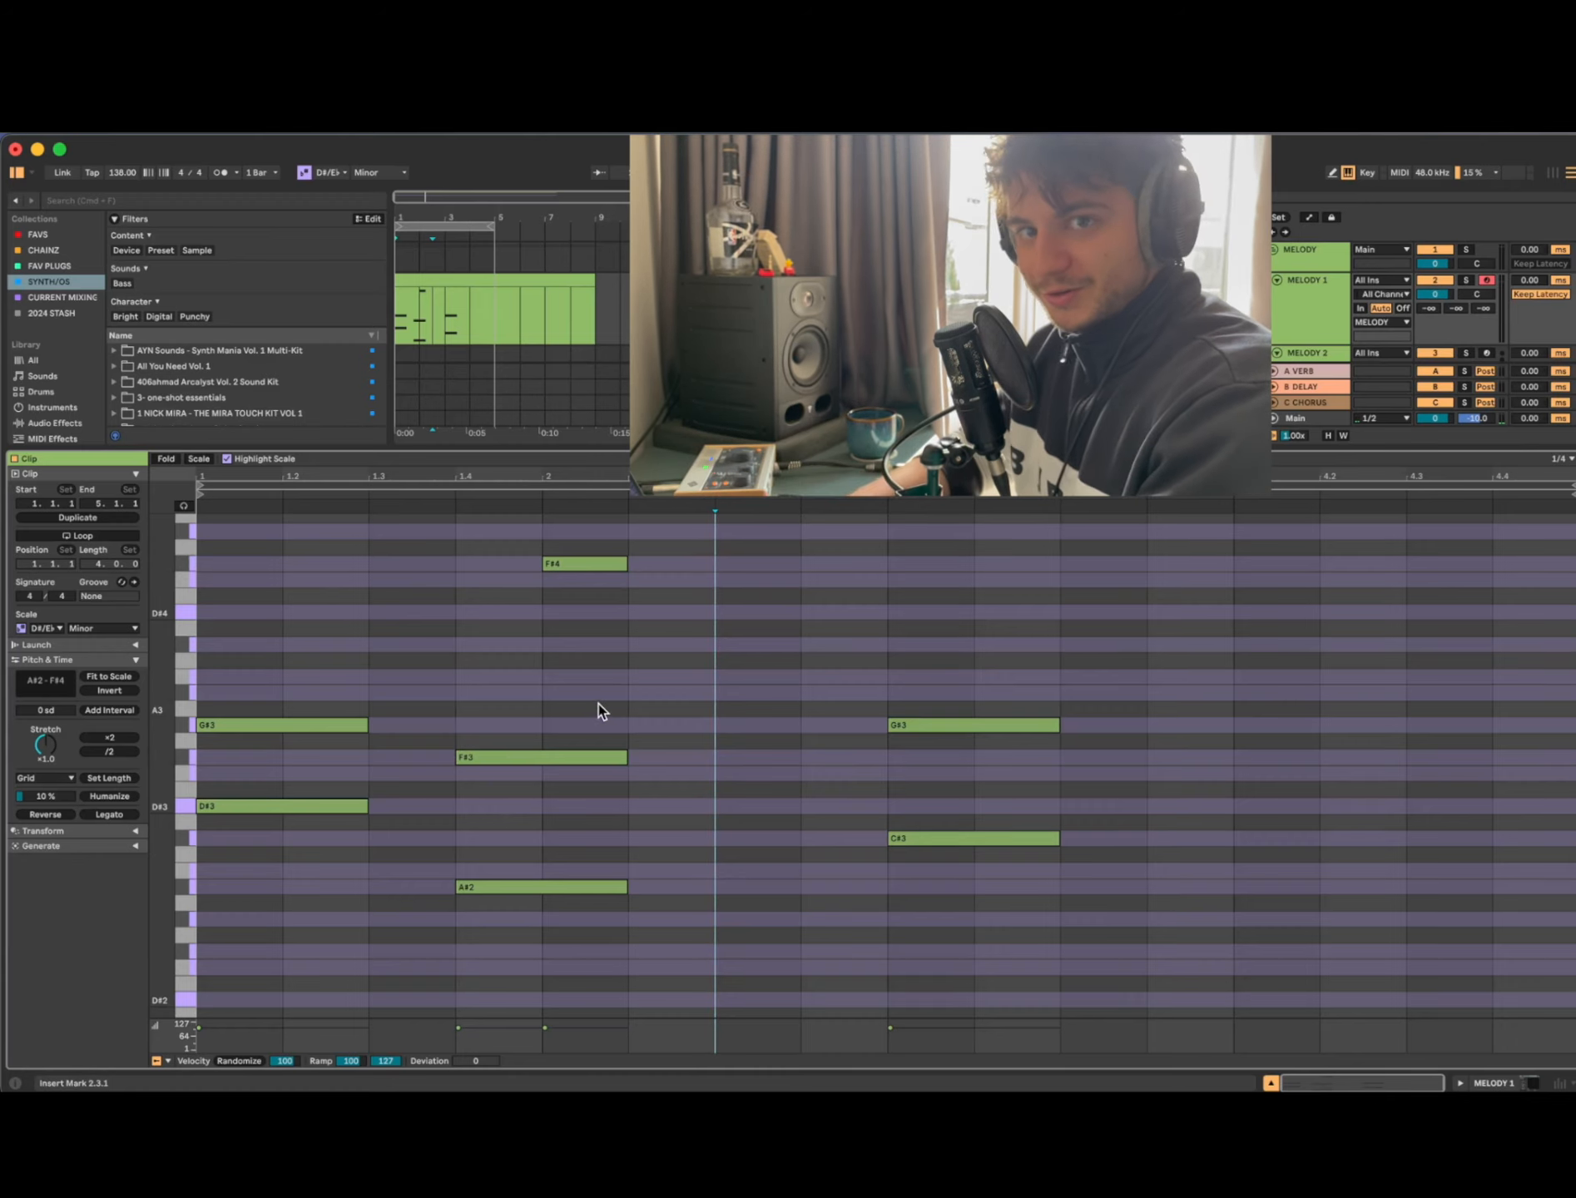
Step: Try a B3 note at 2.2.1, shift its pitch and position, and delete it
mouse_move(883, 1044)
left_click(656, 701)
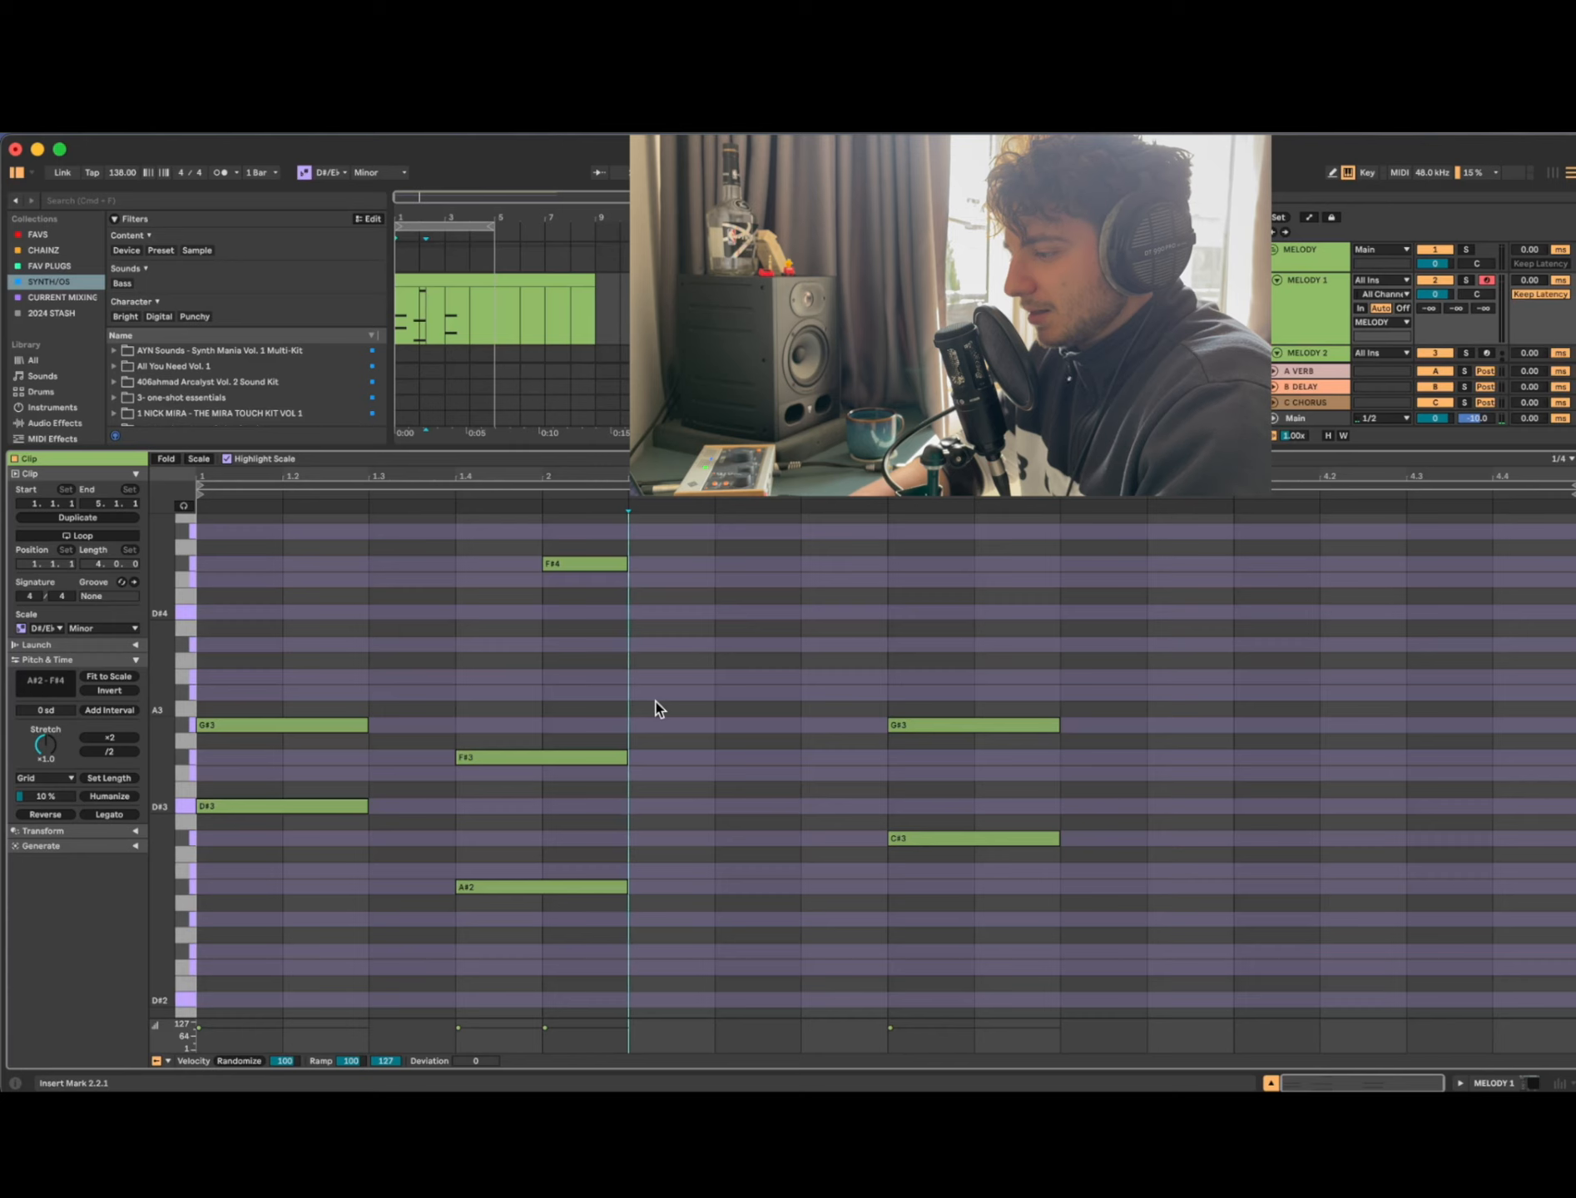
double_click(659, 678)
key("shift+Right")
key("Down")
key("Right")
key("Up")
key("Up")
key("Delete")
left_click(659, 677)
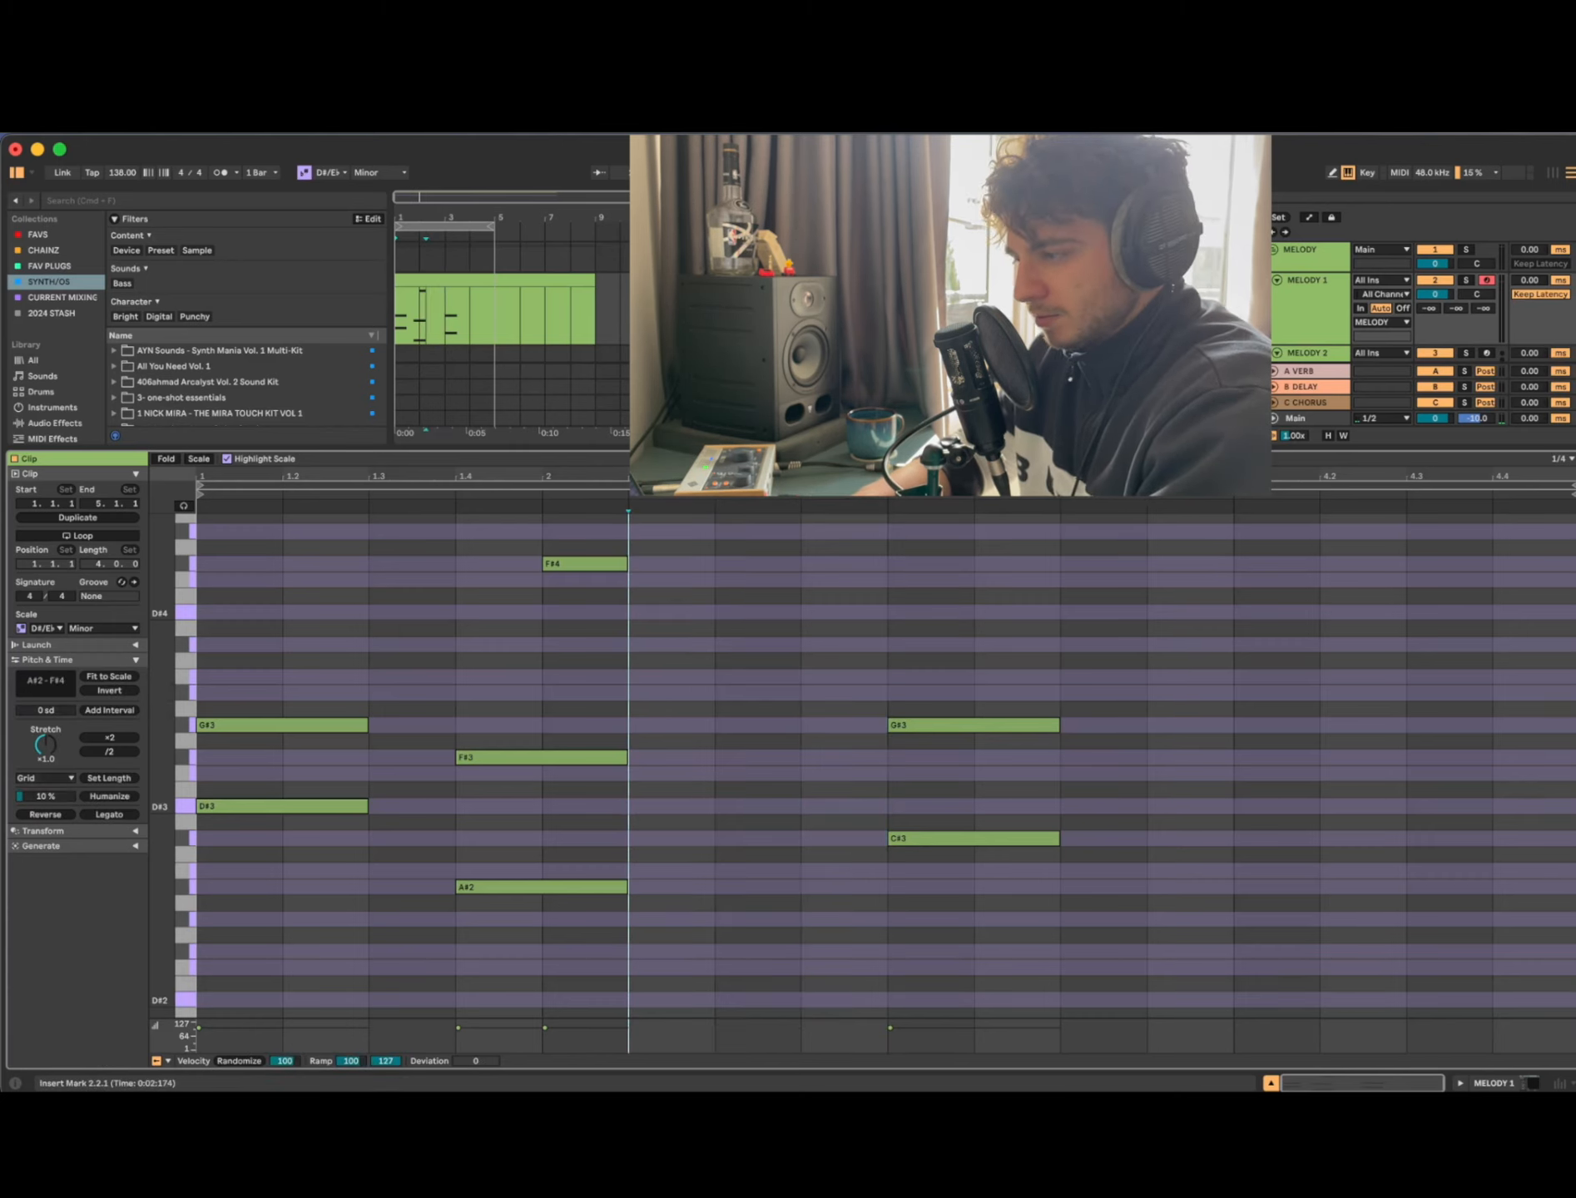
Step: Play back the eight-bar MELODY 1 clip and look over its two-note intervals
scroll(470, 736, "up", 1)
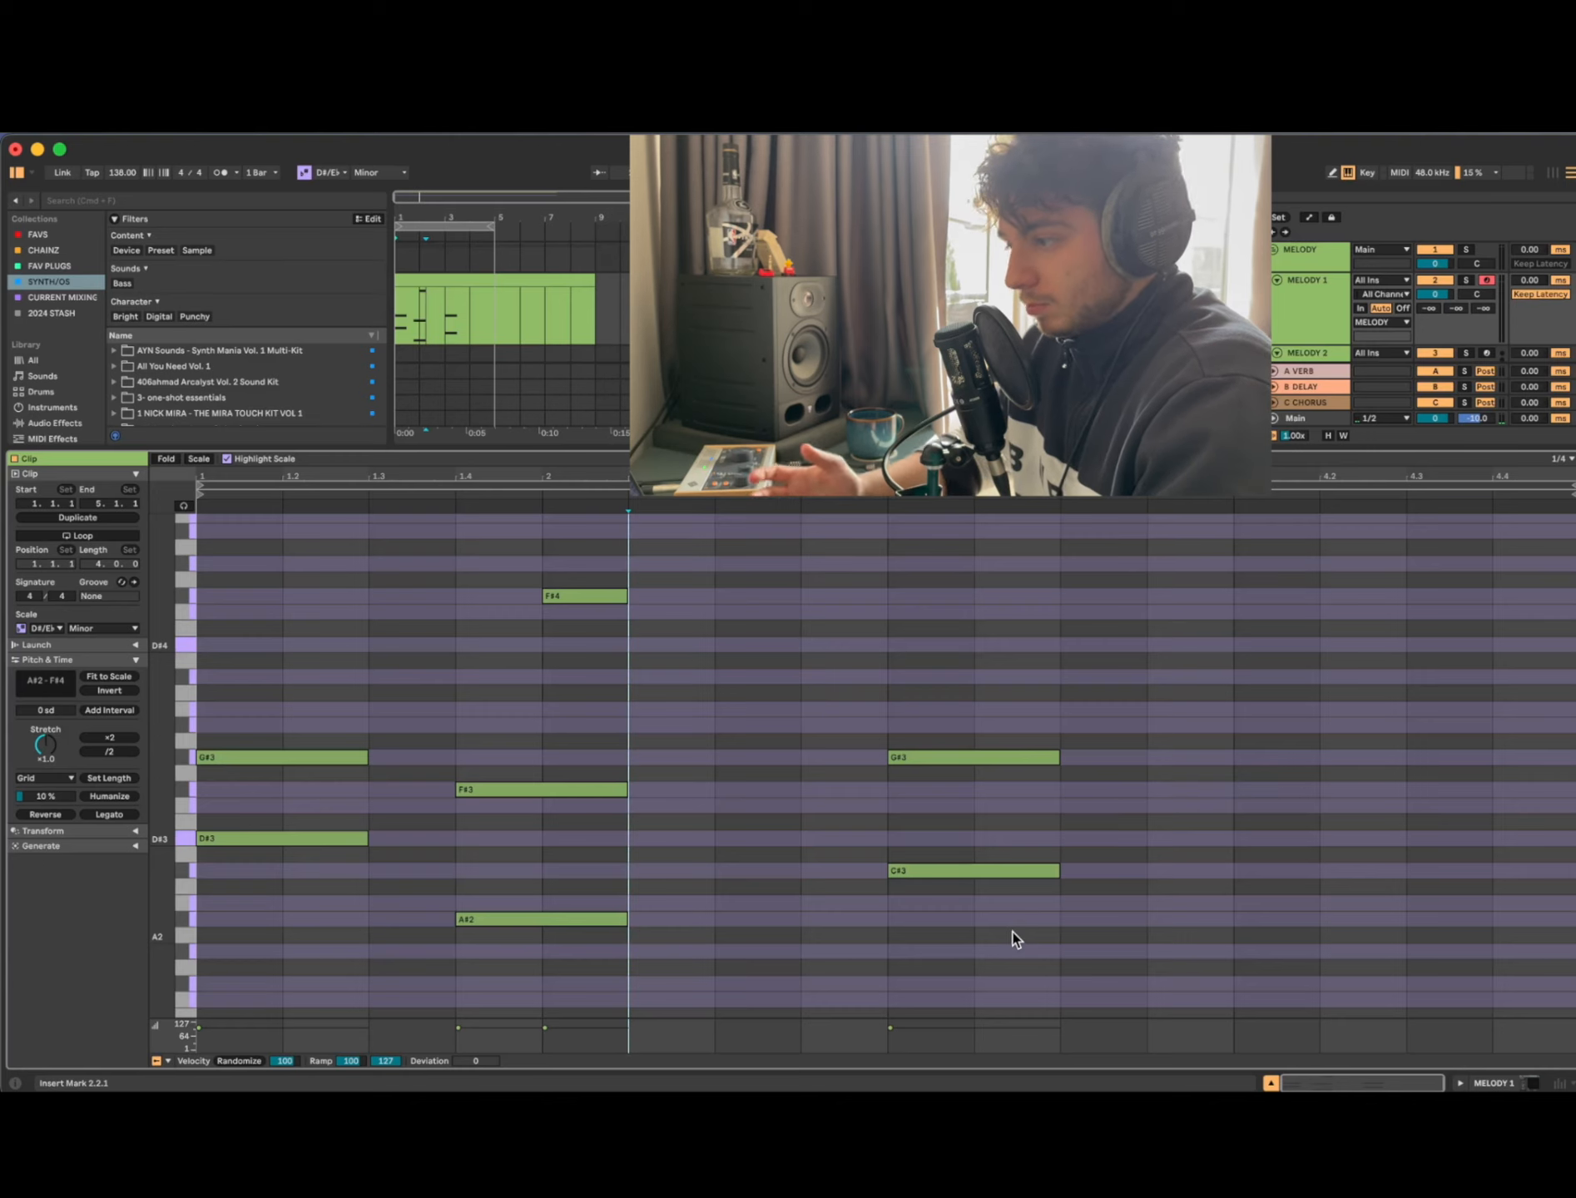
key("space")
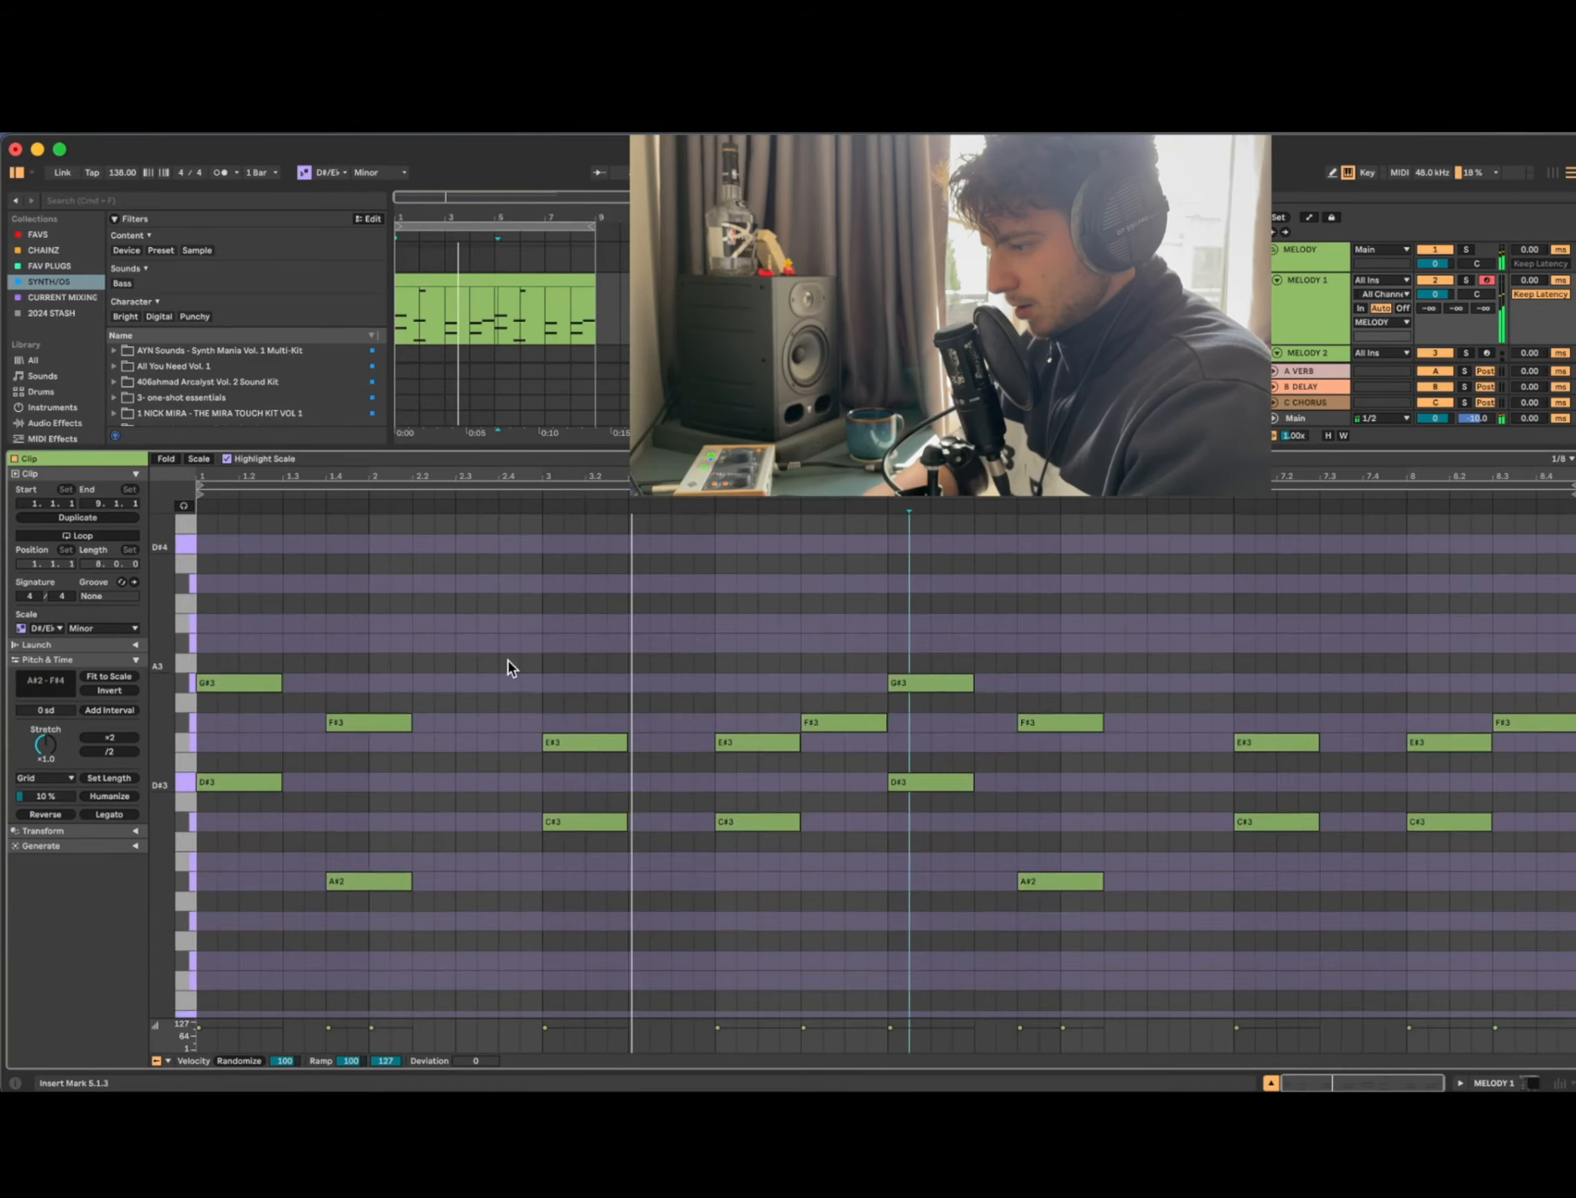
scroll(507, 662, "up", 2)
scroll(508, 662, "down", 3)
scroll(507, 661, "up", 2)
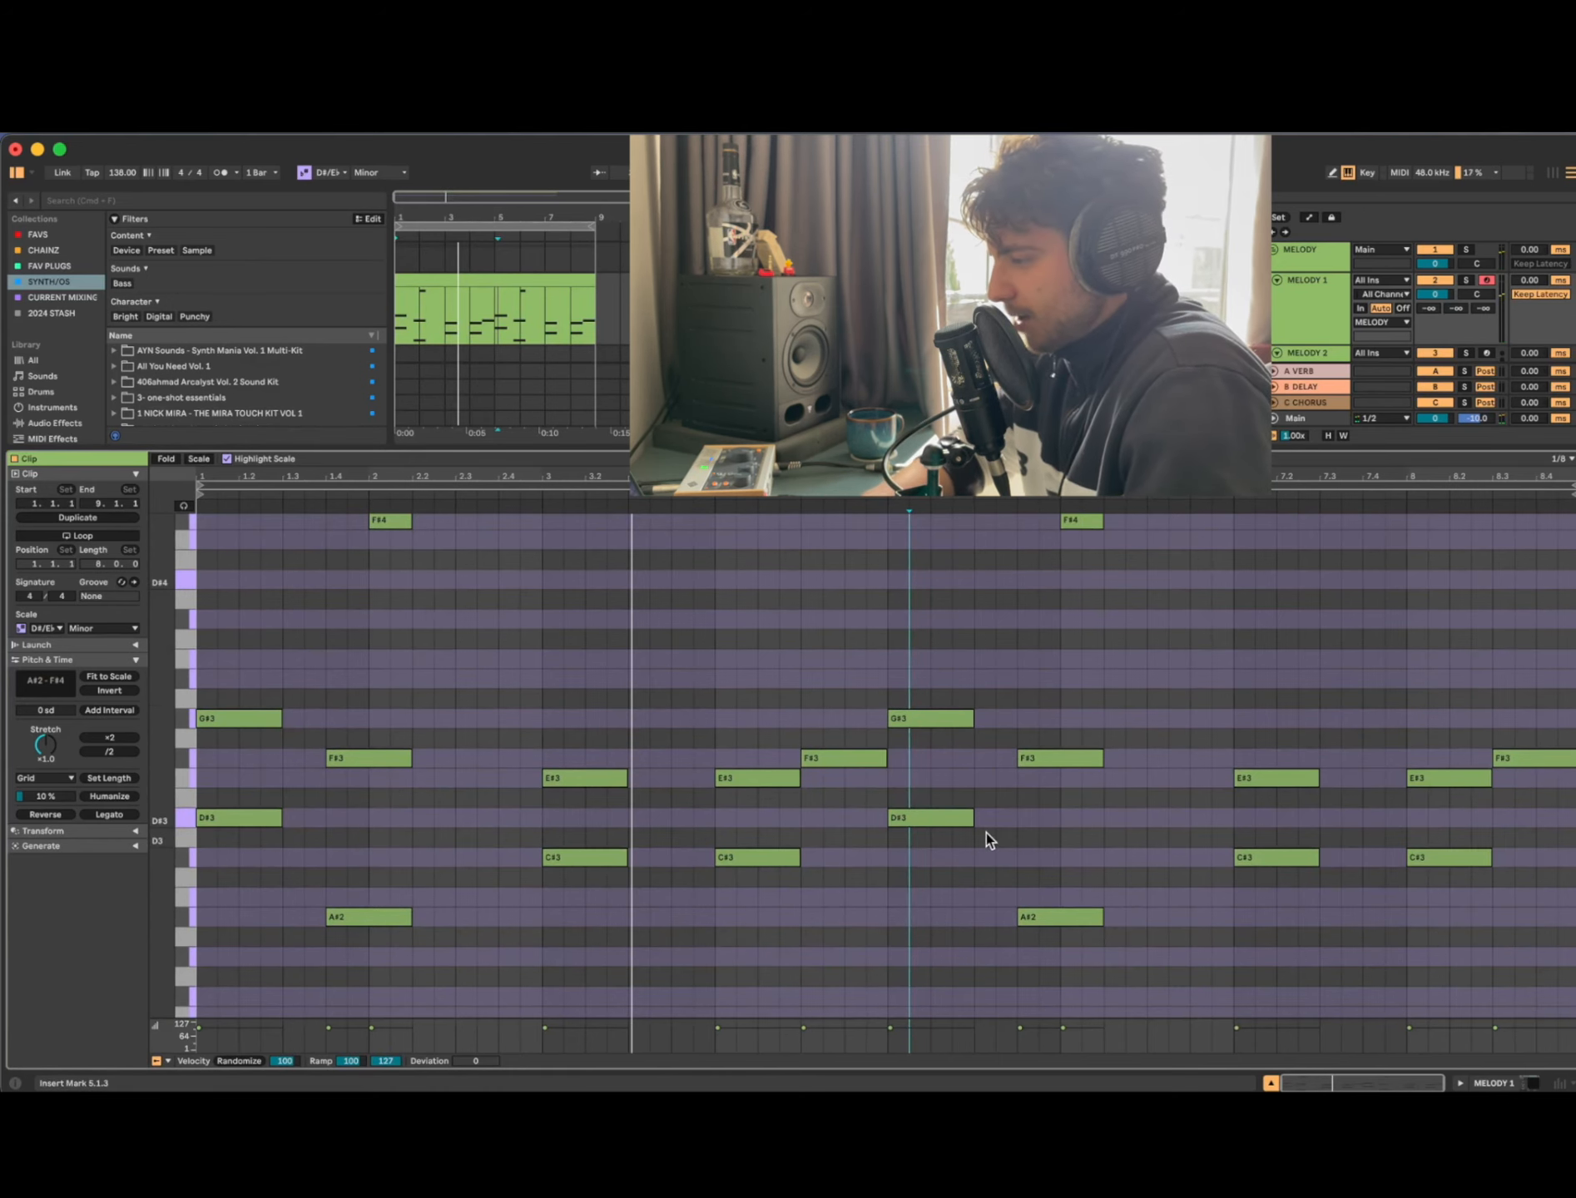
scroll(844, 873, "down", 2)
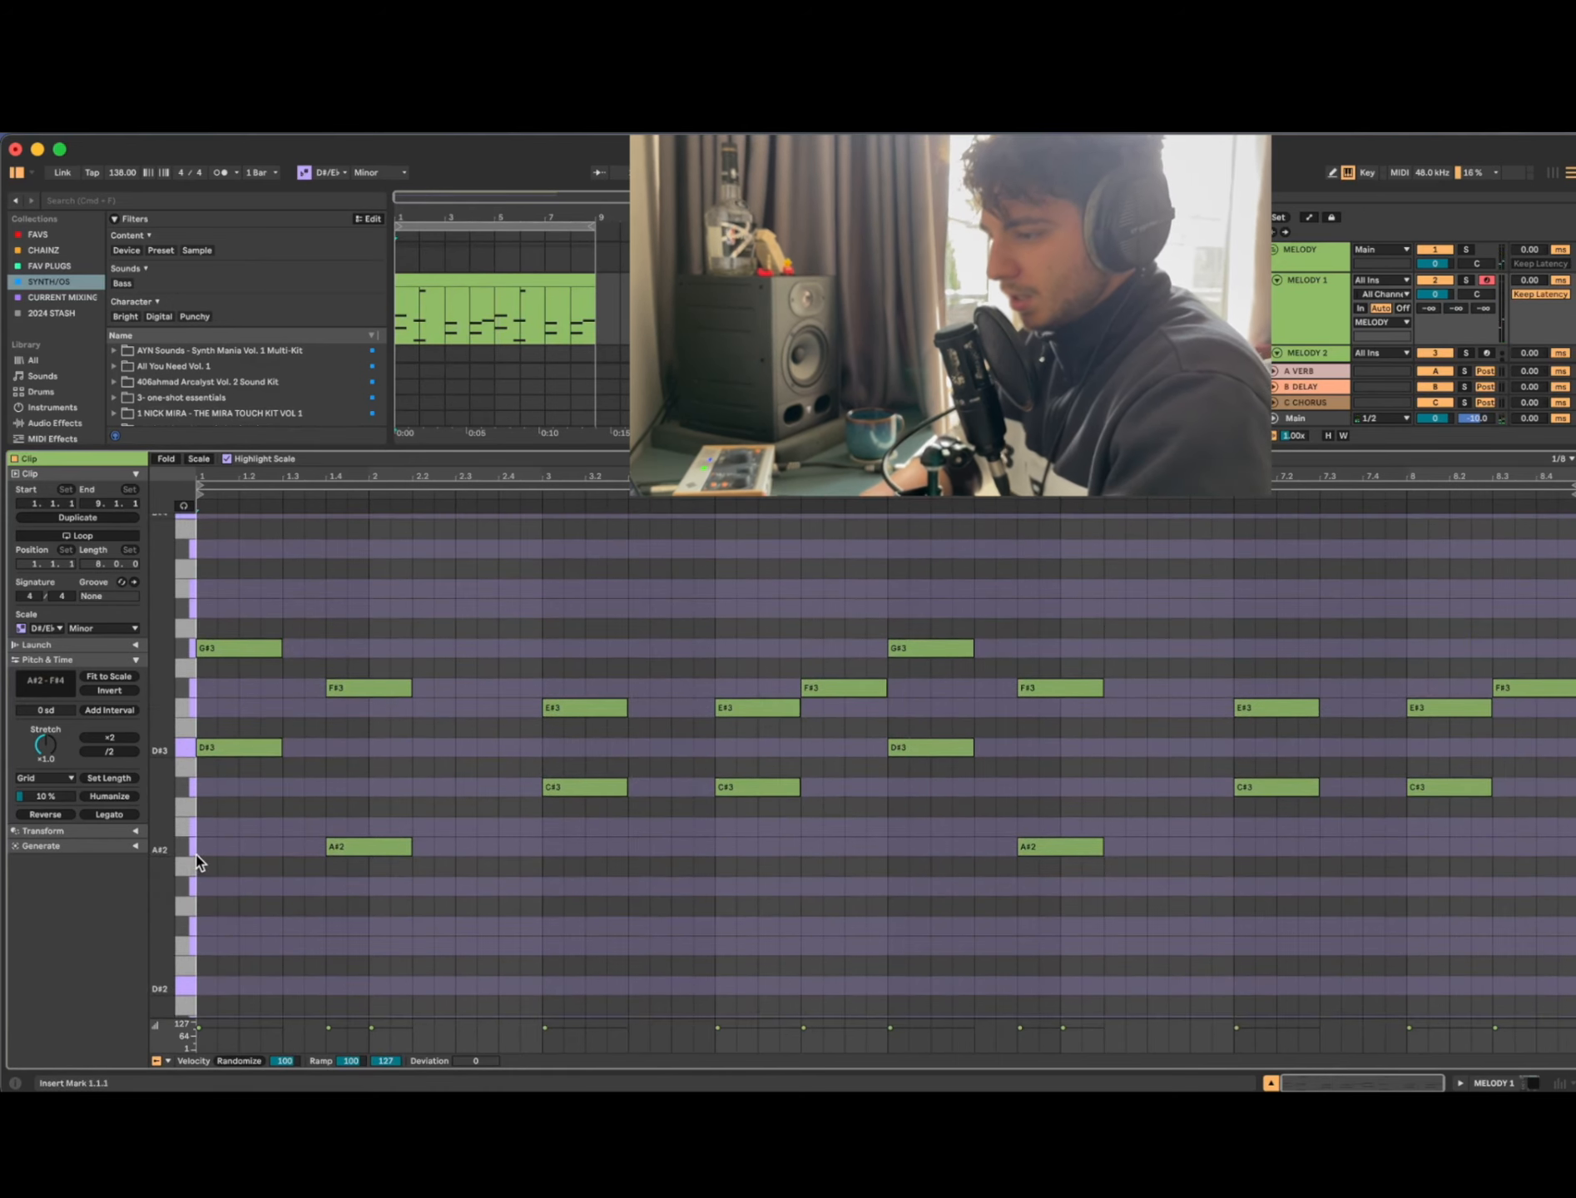
Step: Try a low D#2 note beneath the first interval at 1.1.1 and remove it
left_click(275, 841)
scroll(276, 841, "down", 3)
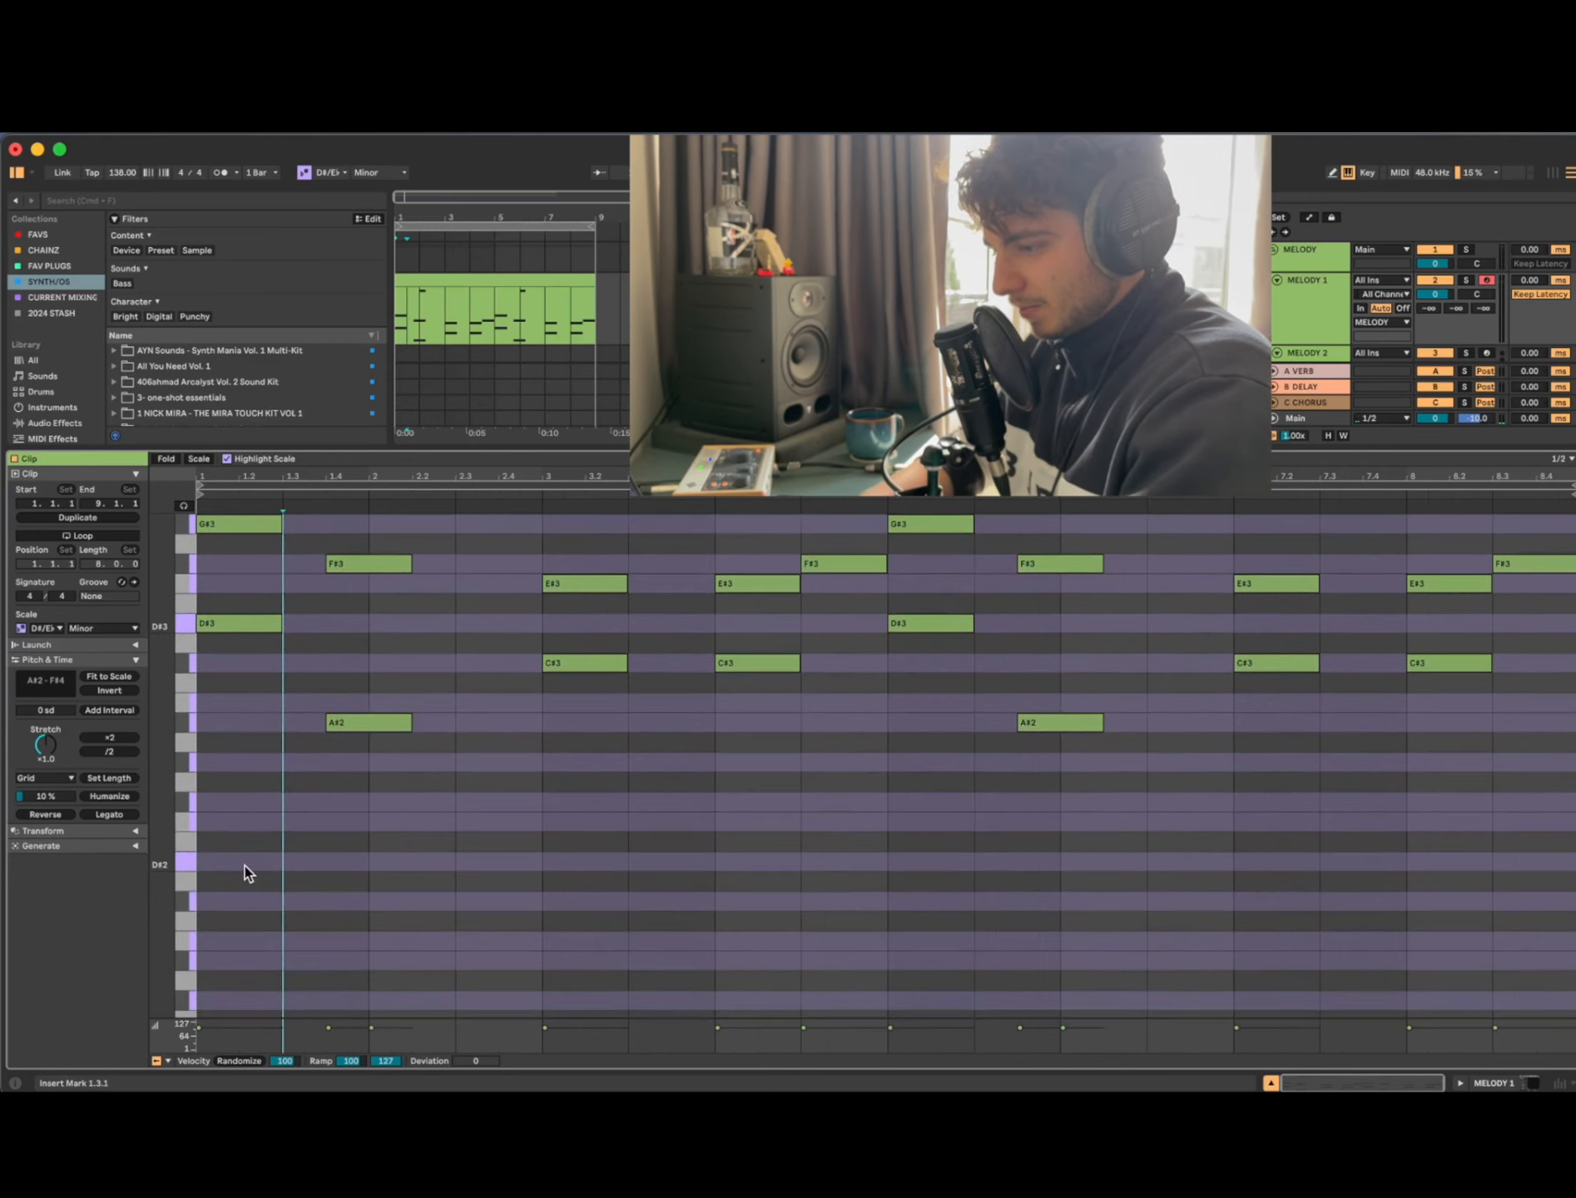
double_click(245, 866)
left_click(321, 860)
double_click(266, 863)
scroll(266, 862, "up", 4)
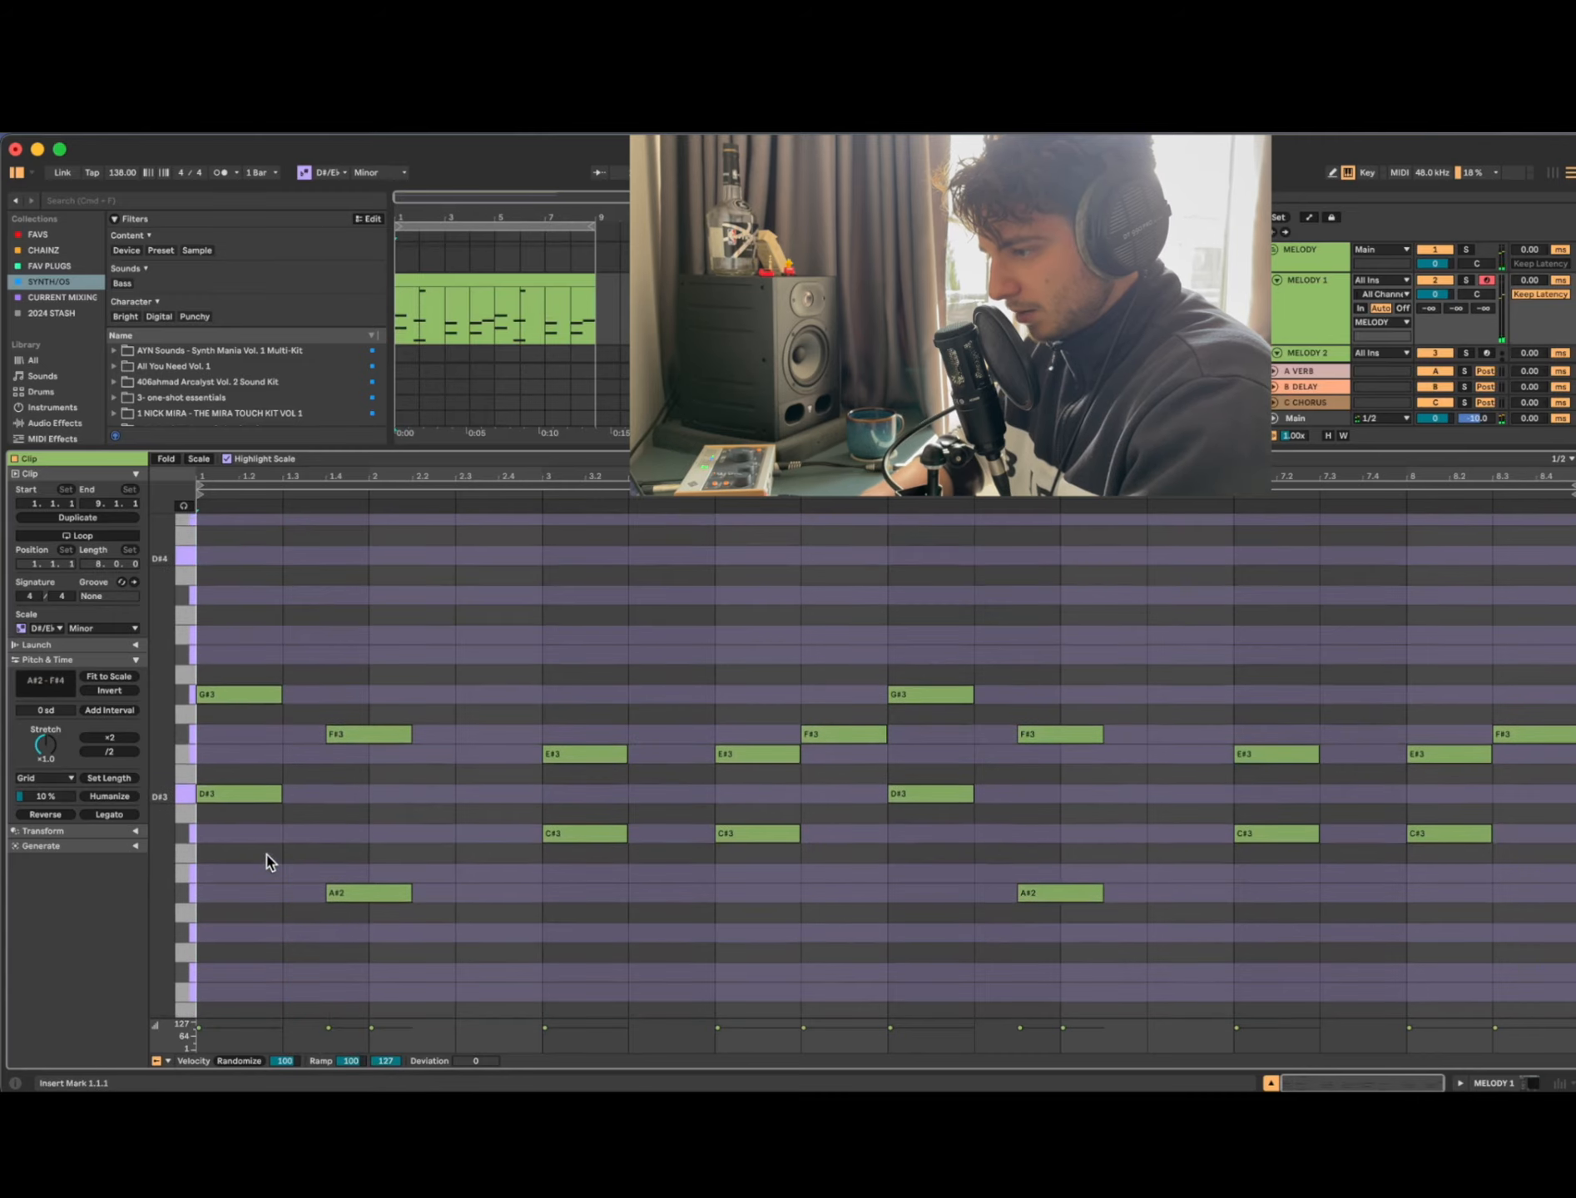
Step: Add a two-beat C#4 note above the first interval at 1.1.1 and audition pitches around it, leaving it on B3
scroll(240, 659, "up", 2)
double_click(222, 664)
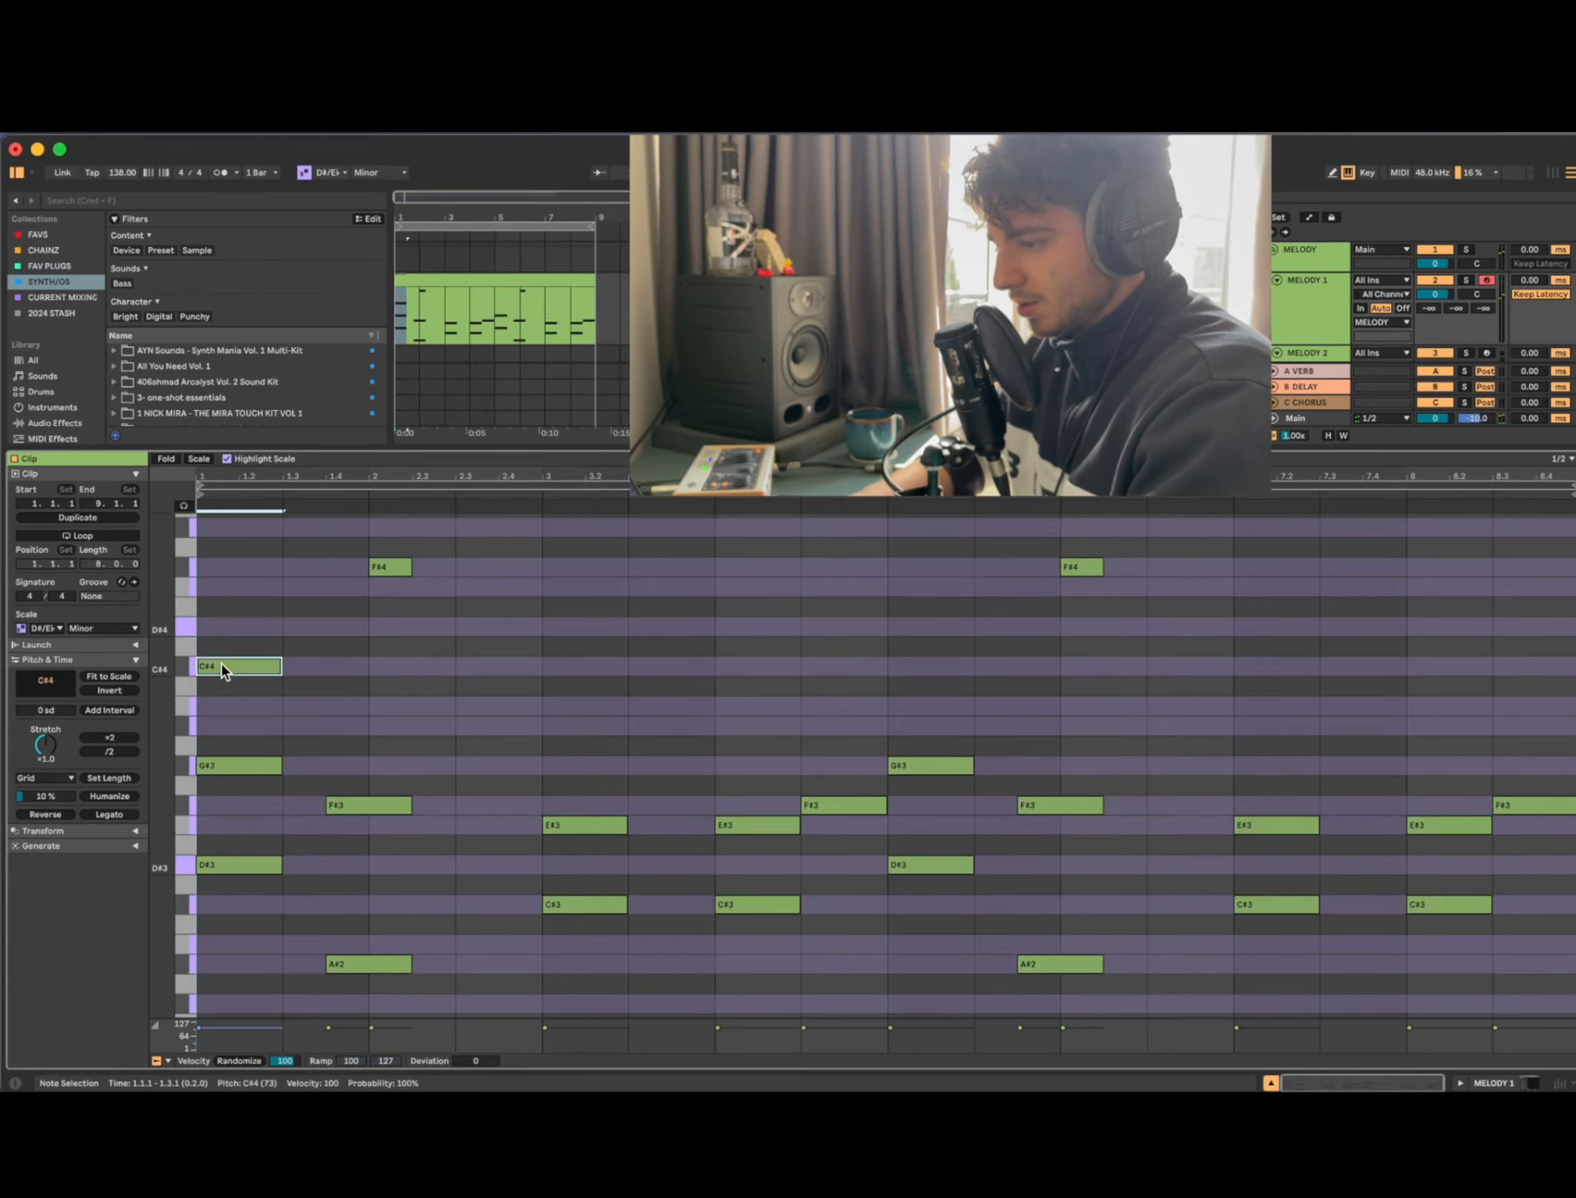
key("Down")
key("Down")
key("Down")
key("Down")
key("Up")
key("Up")
key("Down")
key("Down")
key("Down")
key("Down")
key("Down")
key("Up")
key("Up")
key("Up")
key("Up")
key("Up")
key("Up")
key("Down")
key("Down")
key("Up")
key("Up")
key("Up")
key("Down")
key("Down")
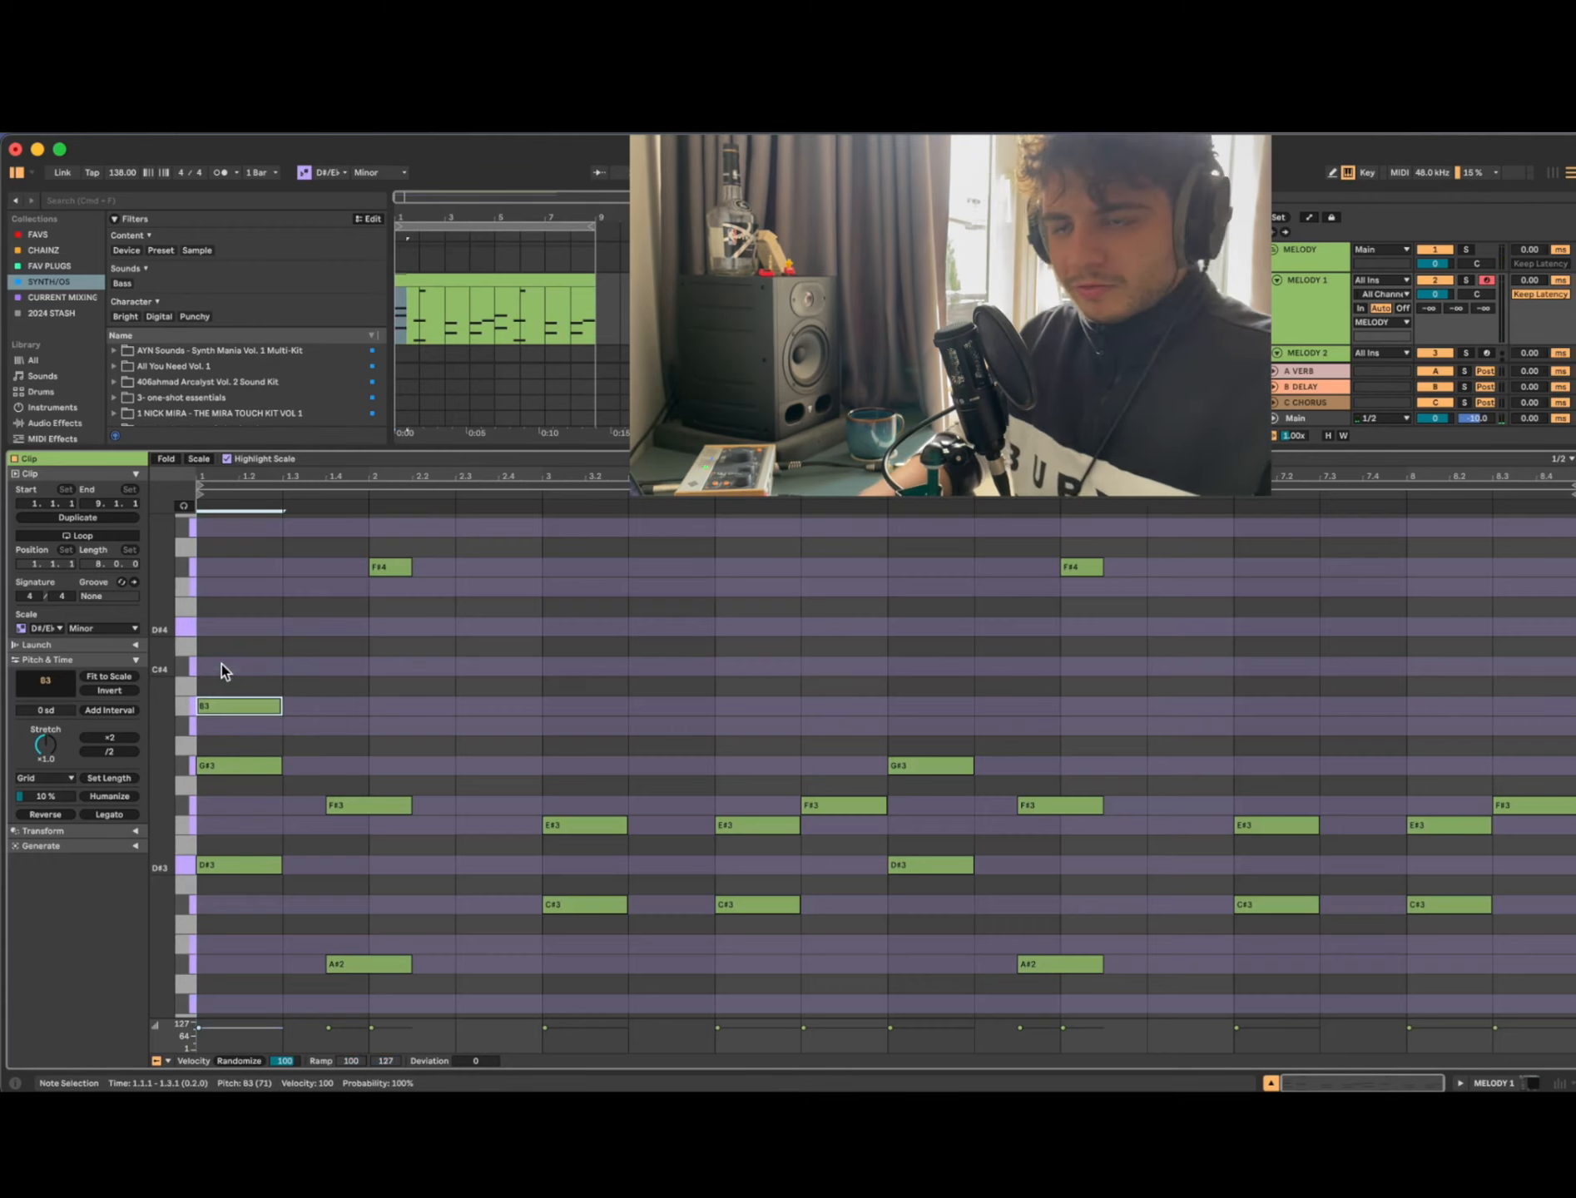
Step: Raise the added top note at 1.1.1 to D#4 while playing the melody back
key("Up")
key("space")
key("Up")
key("Up")
key("Up")
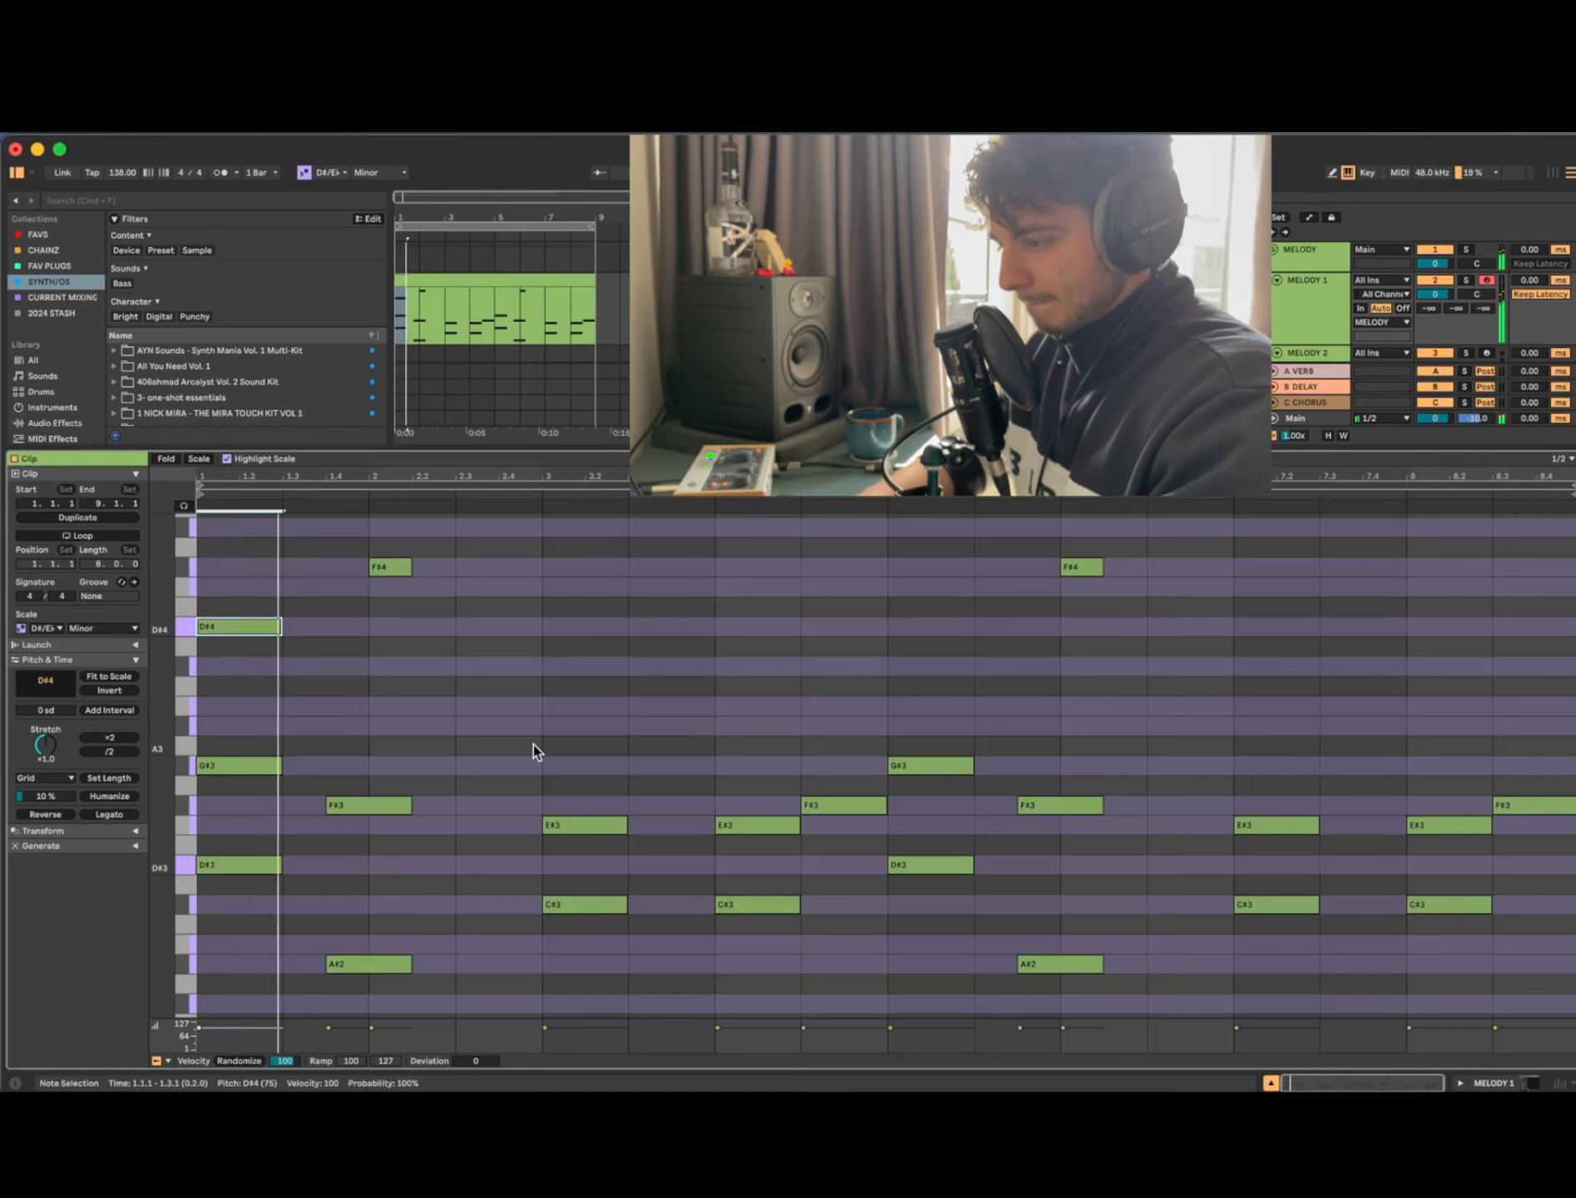
Step: Narrow the grid to 1/4 and add a two-beat D#3 note at 1.4.1 between F#3 and A#2
left_click(369, 756)
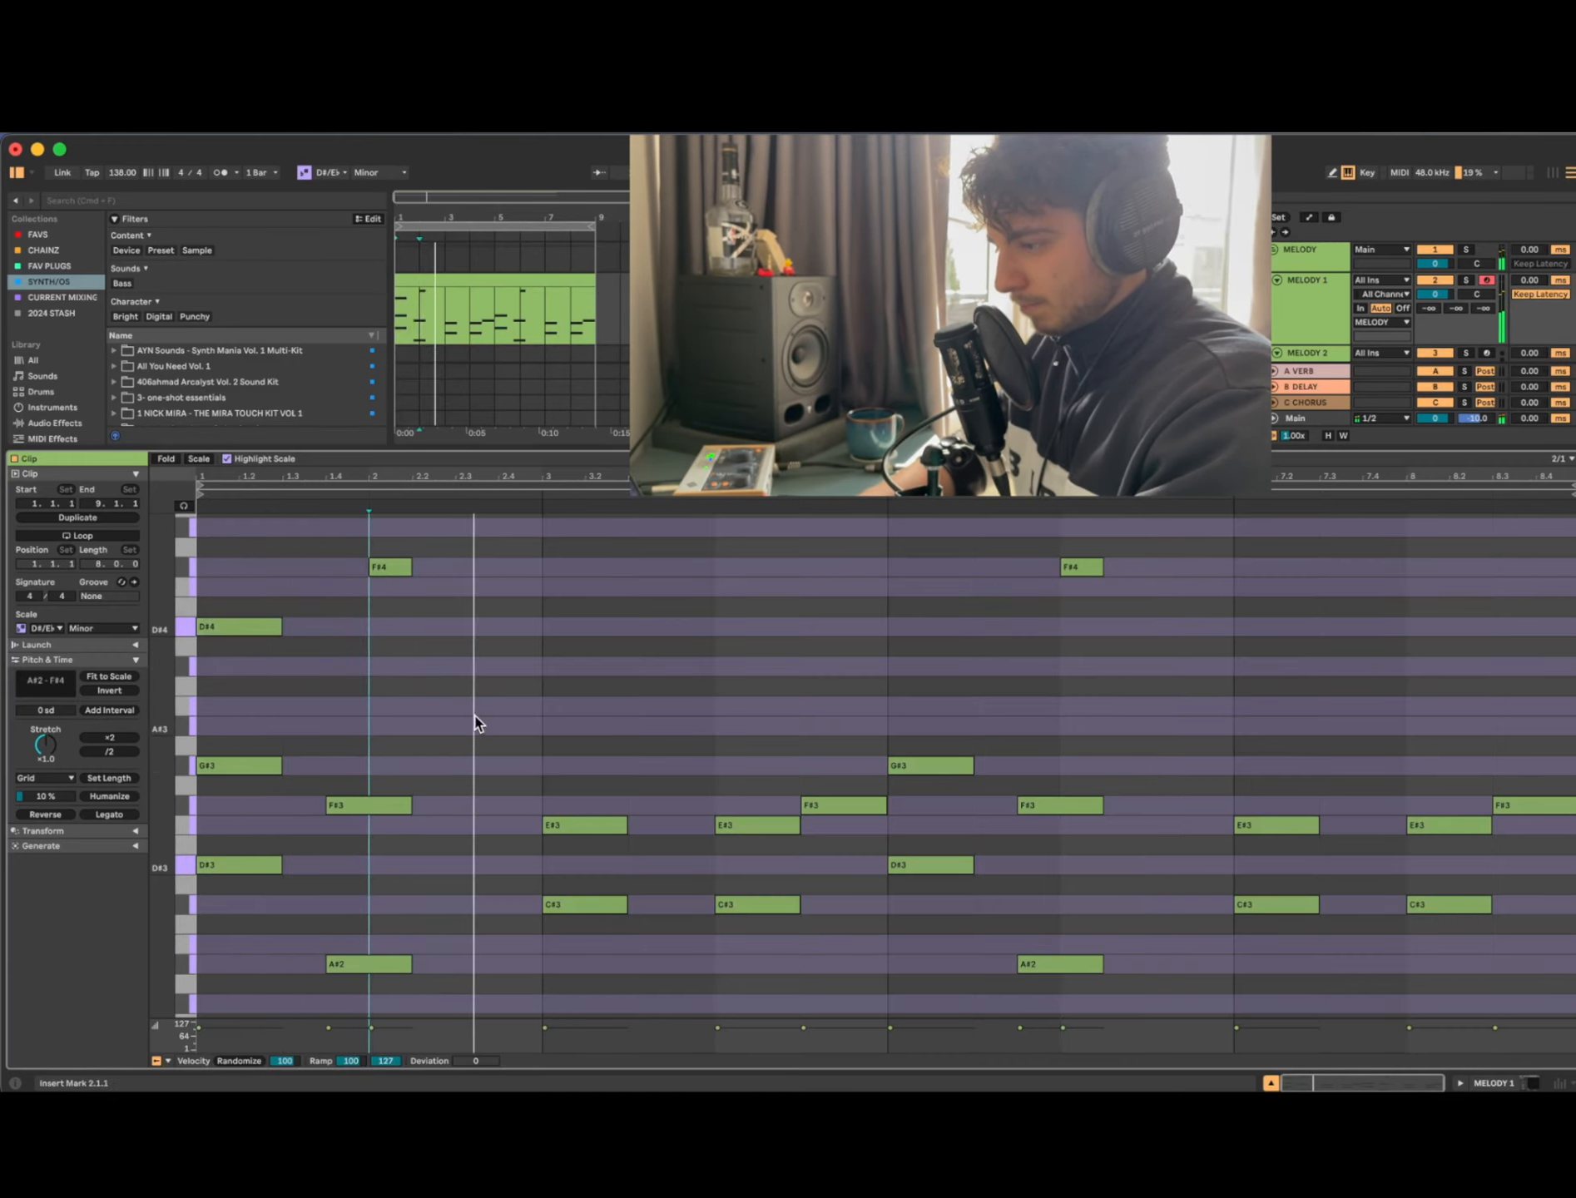
key("super+1")
key("super+1")
key("super+1")
double_click(346, 862)
key("shift+Right")
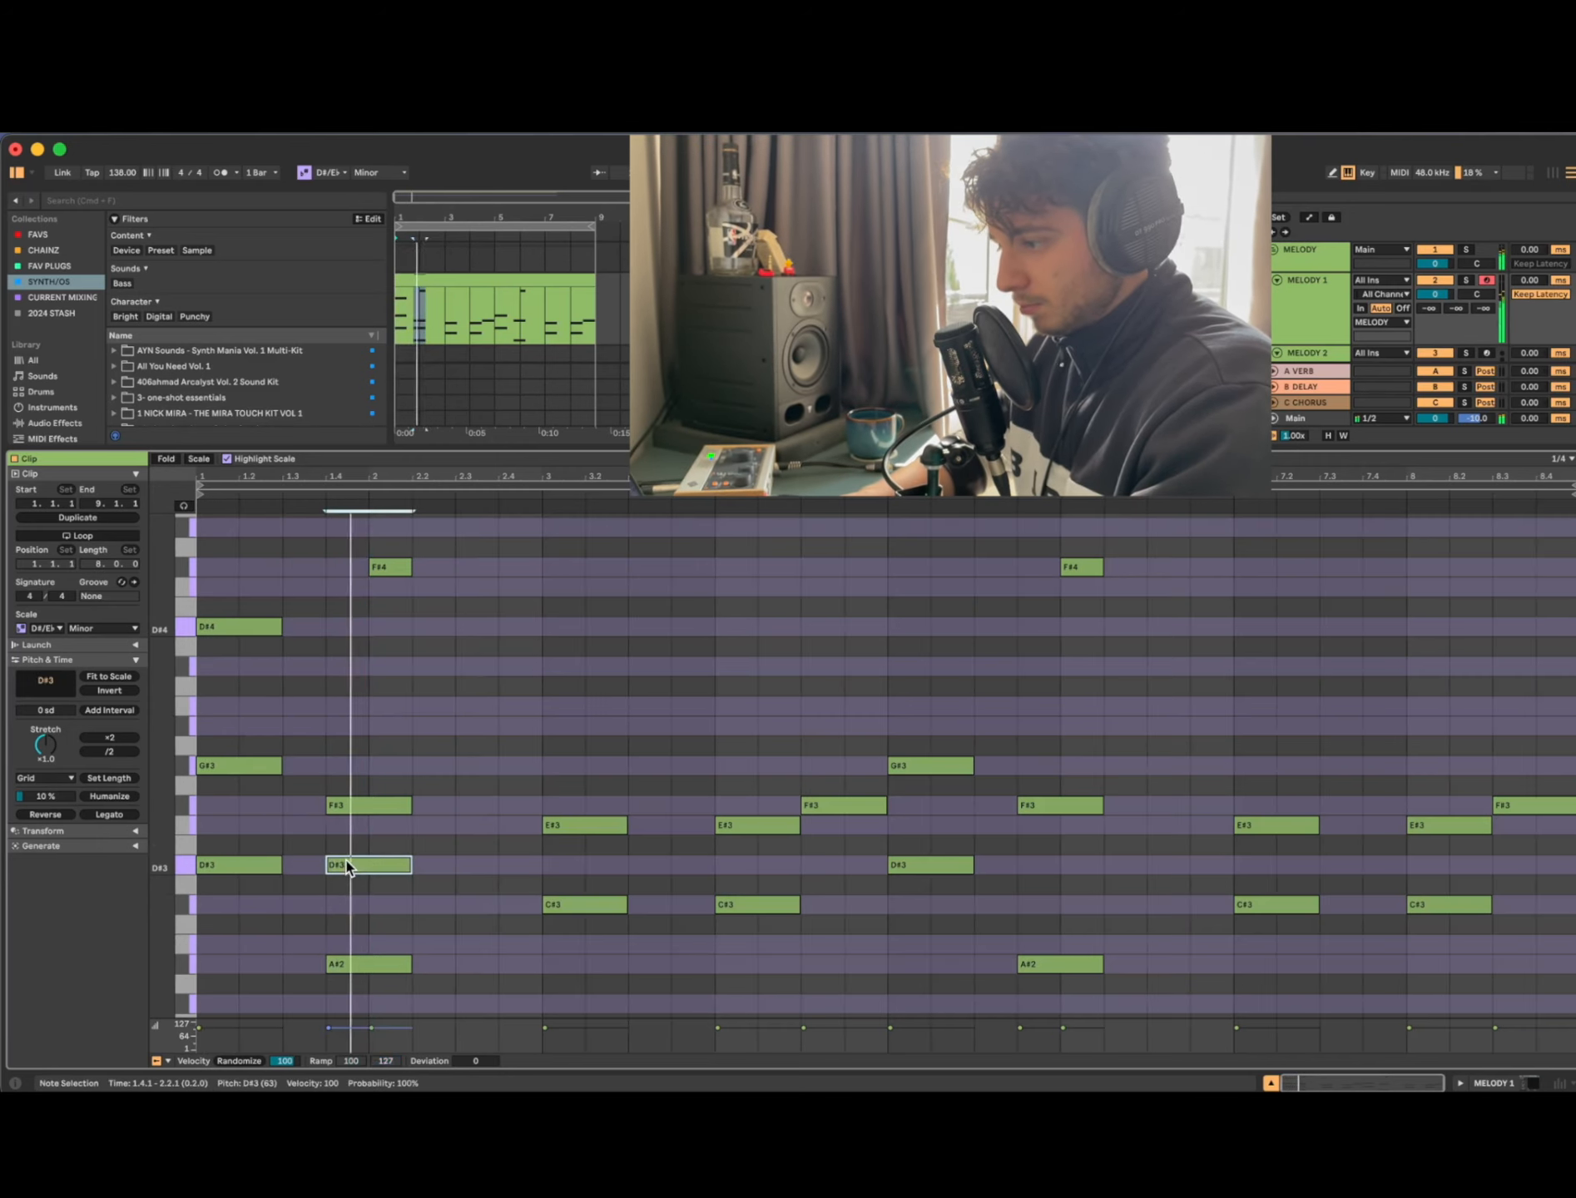
Step: Add two-beat A#3 notes at 3.1.1 and 4.1.1, and a two-beat D#4 note at 4.3.1
double_click(585, 727)
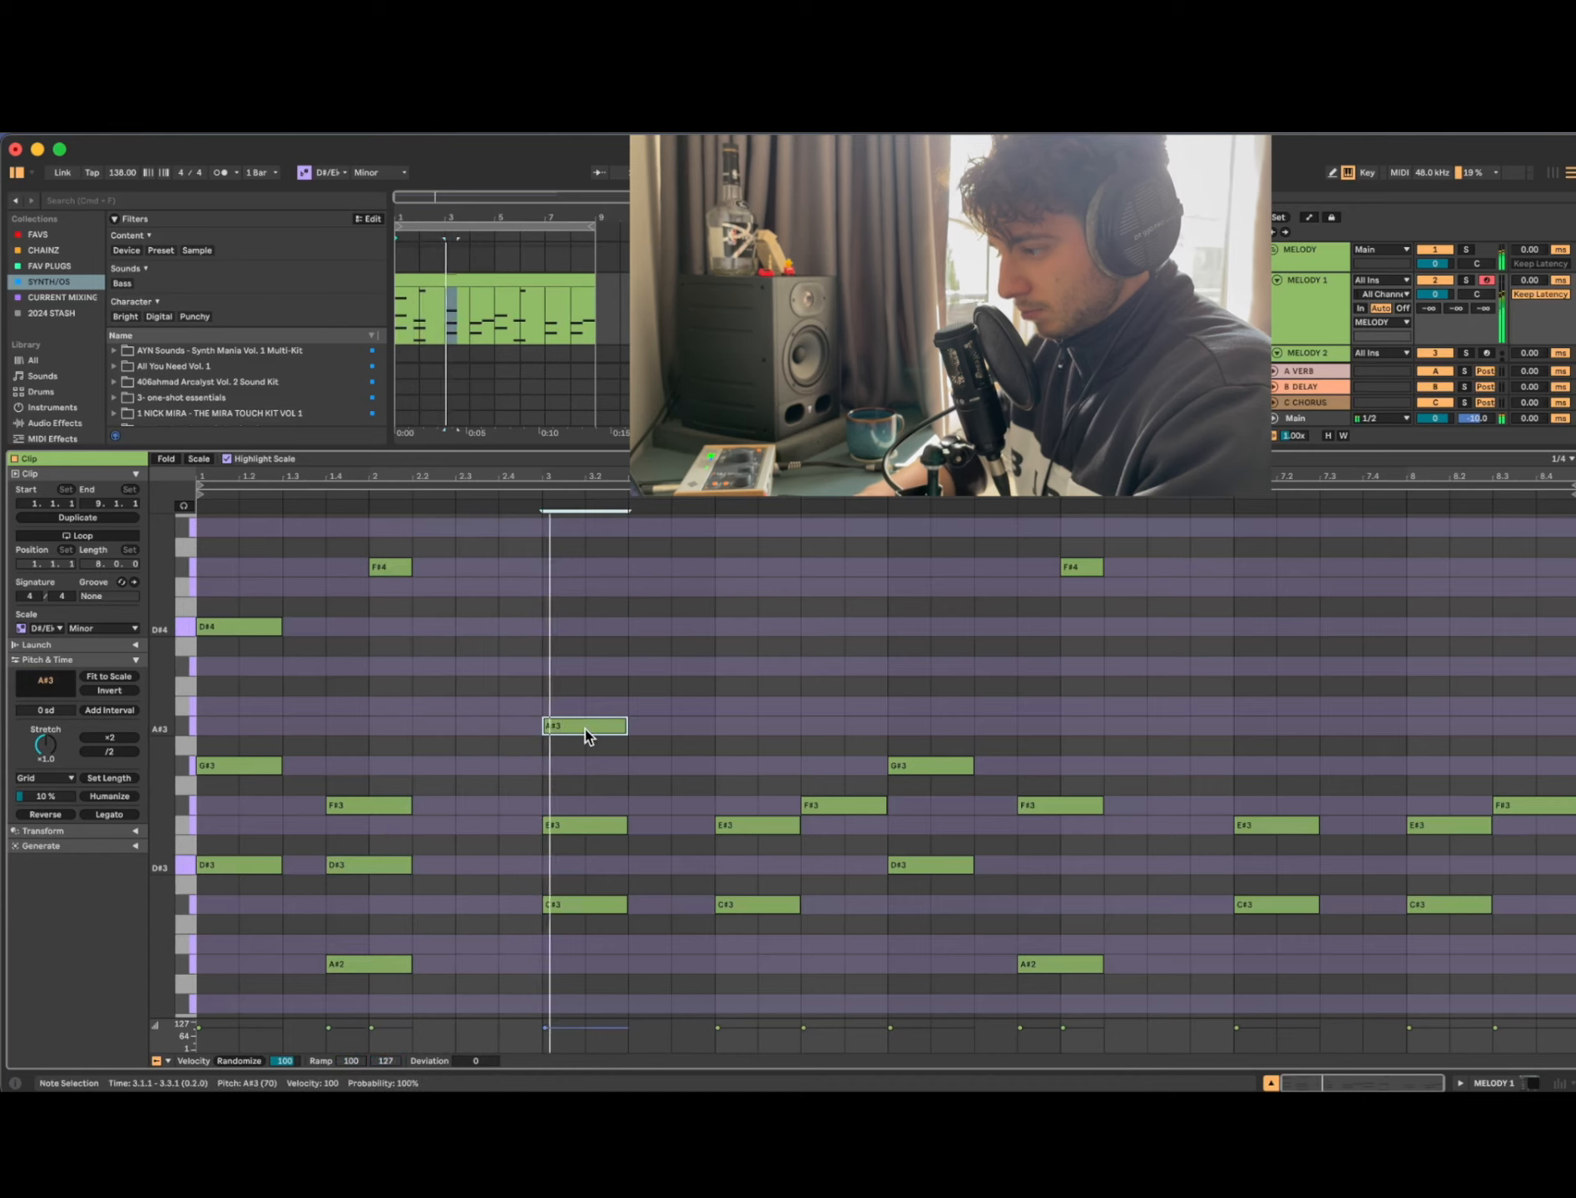
double_click(739, 727)
double_click(820, 646)
key("shift+Down")
key("shift+Up")
key("Up")
key("shift+Right")
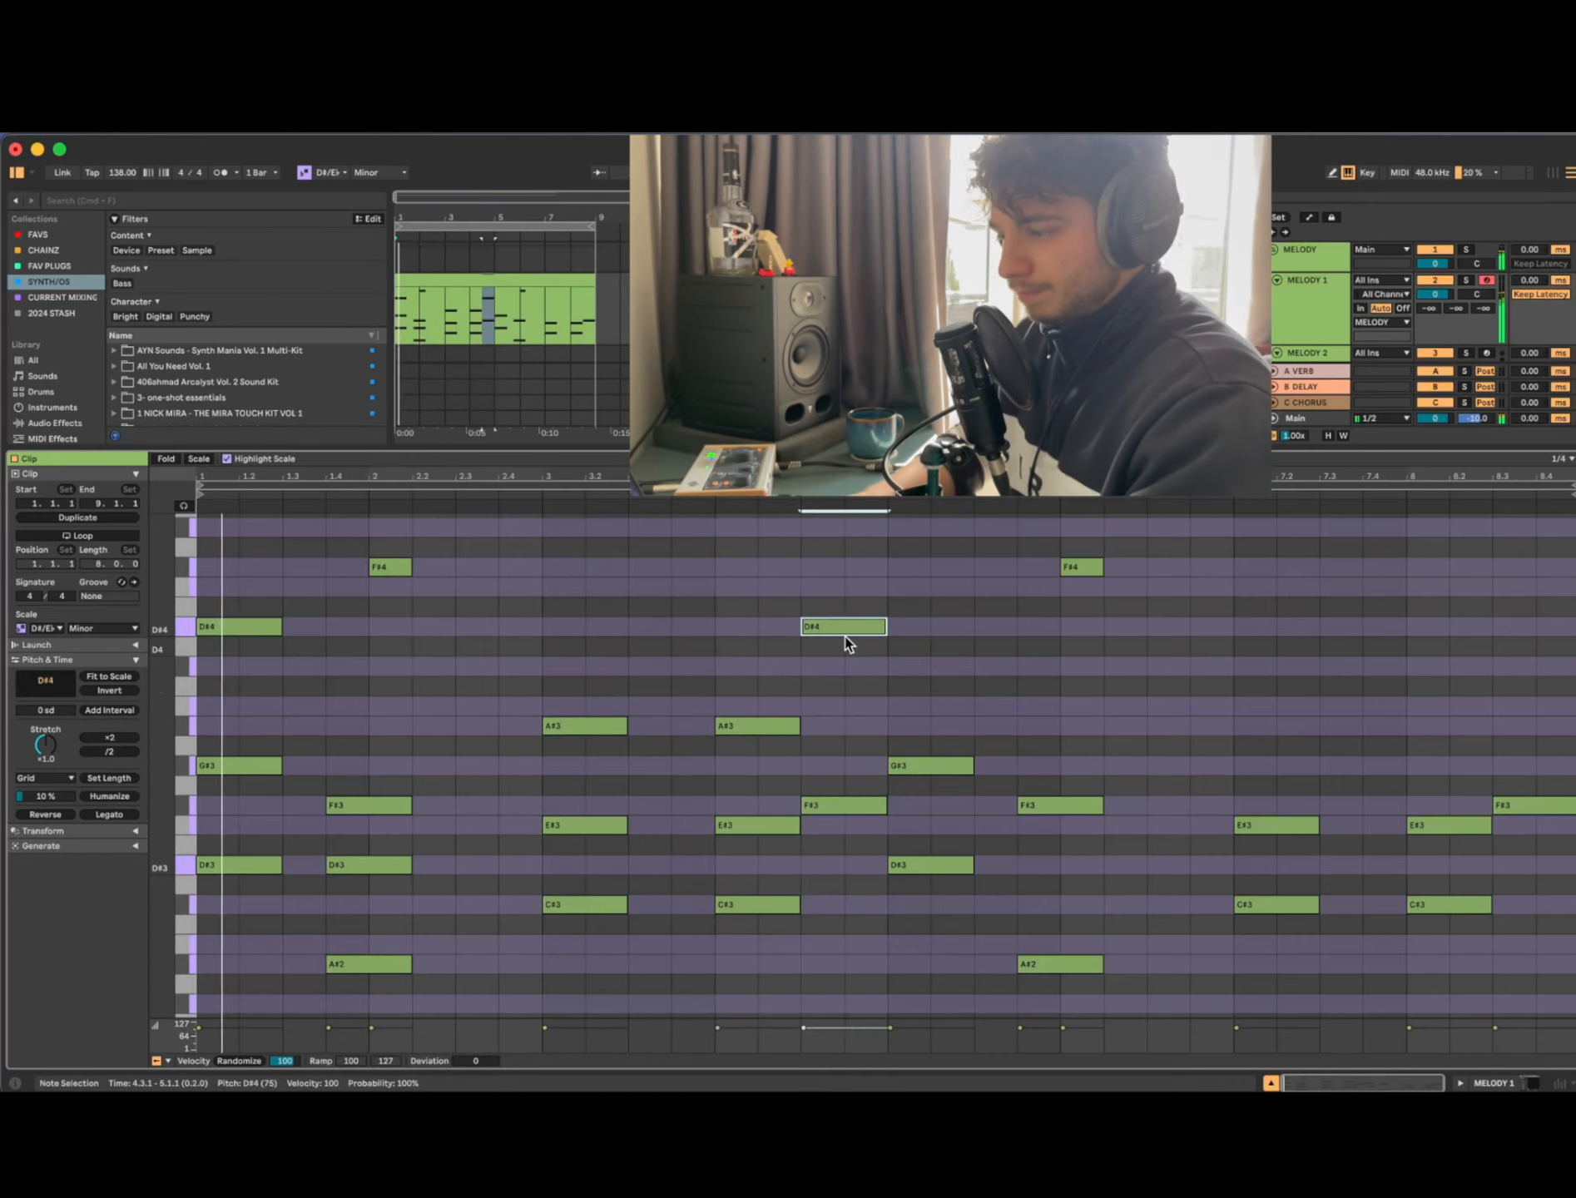
Step: Turn the D#4 note at 4.3.1 into a one-beat F#4 note at 4.4.1
scroll(847, 645, "down", 4)
scroll(847, 645, "up", 3)
key("Right")
key("Up")
key("Up")
key("Up")
key("shift+Left")
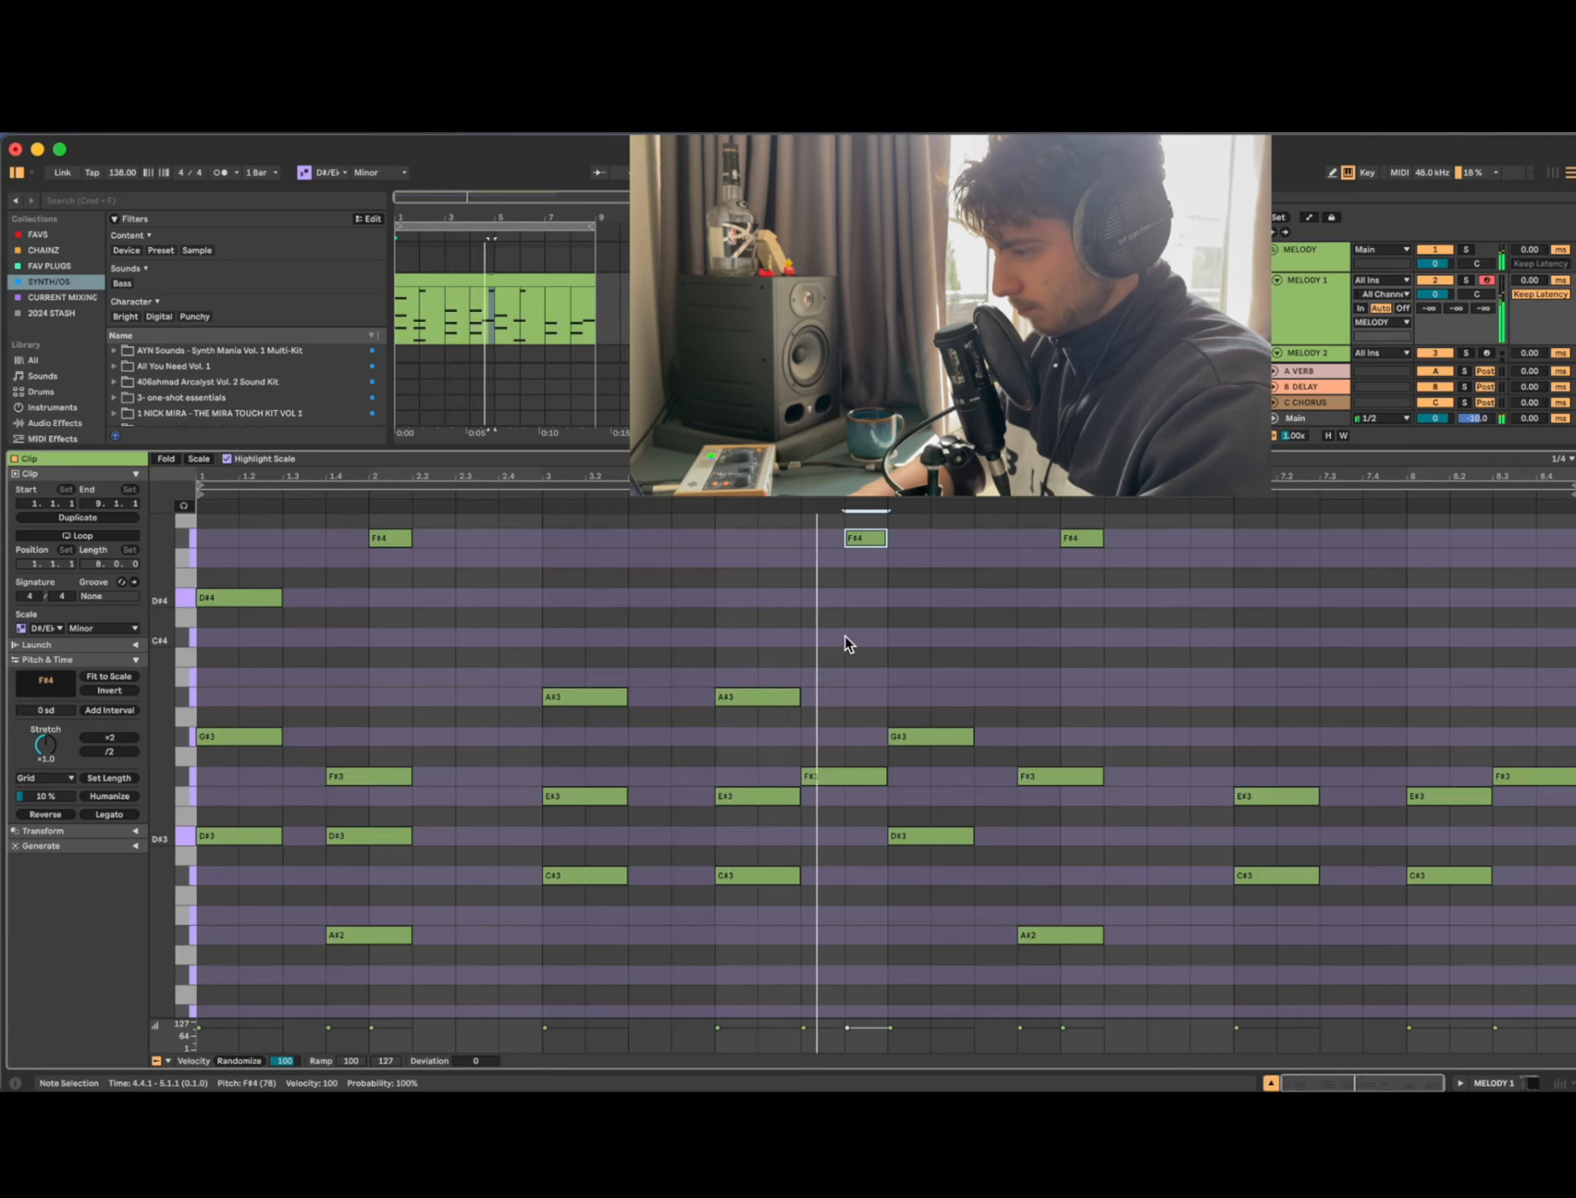
Step: Lower the one-beat note at 4.4.1 to C#4 during playback
key("Down")
key("Down")
key("Down")
key("Down")
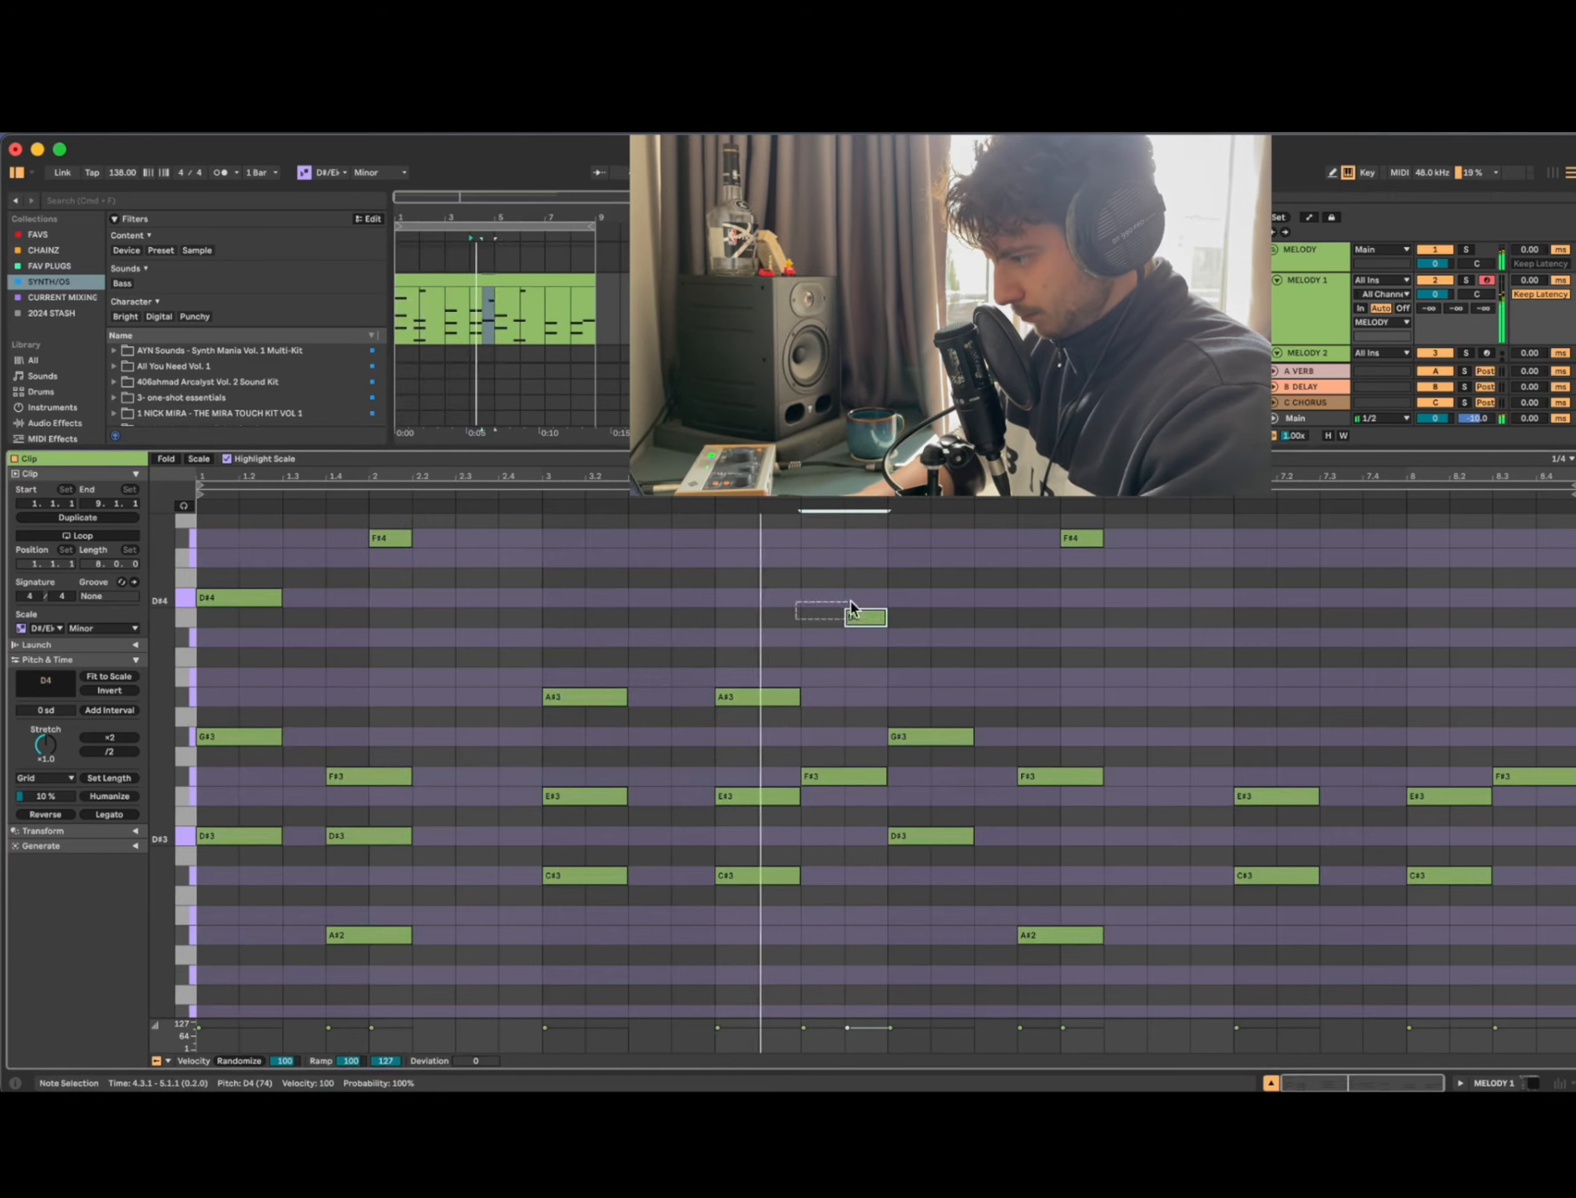
key("Down")
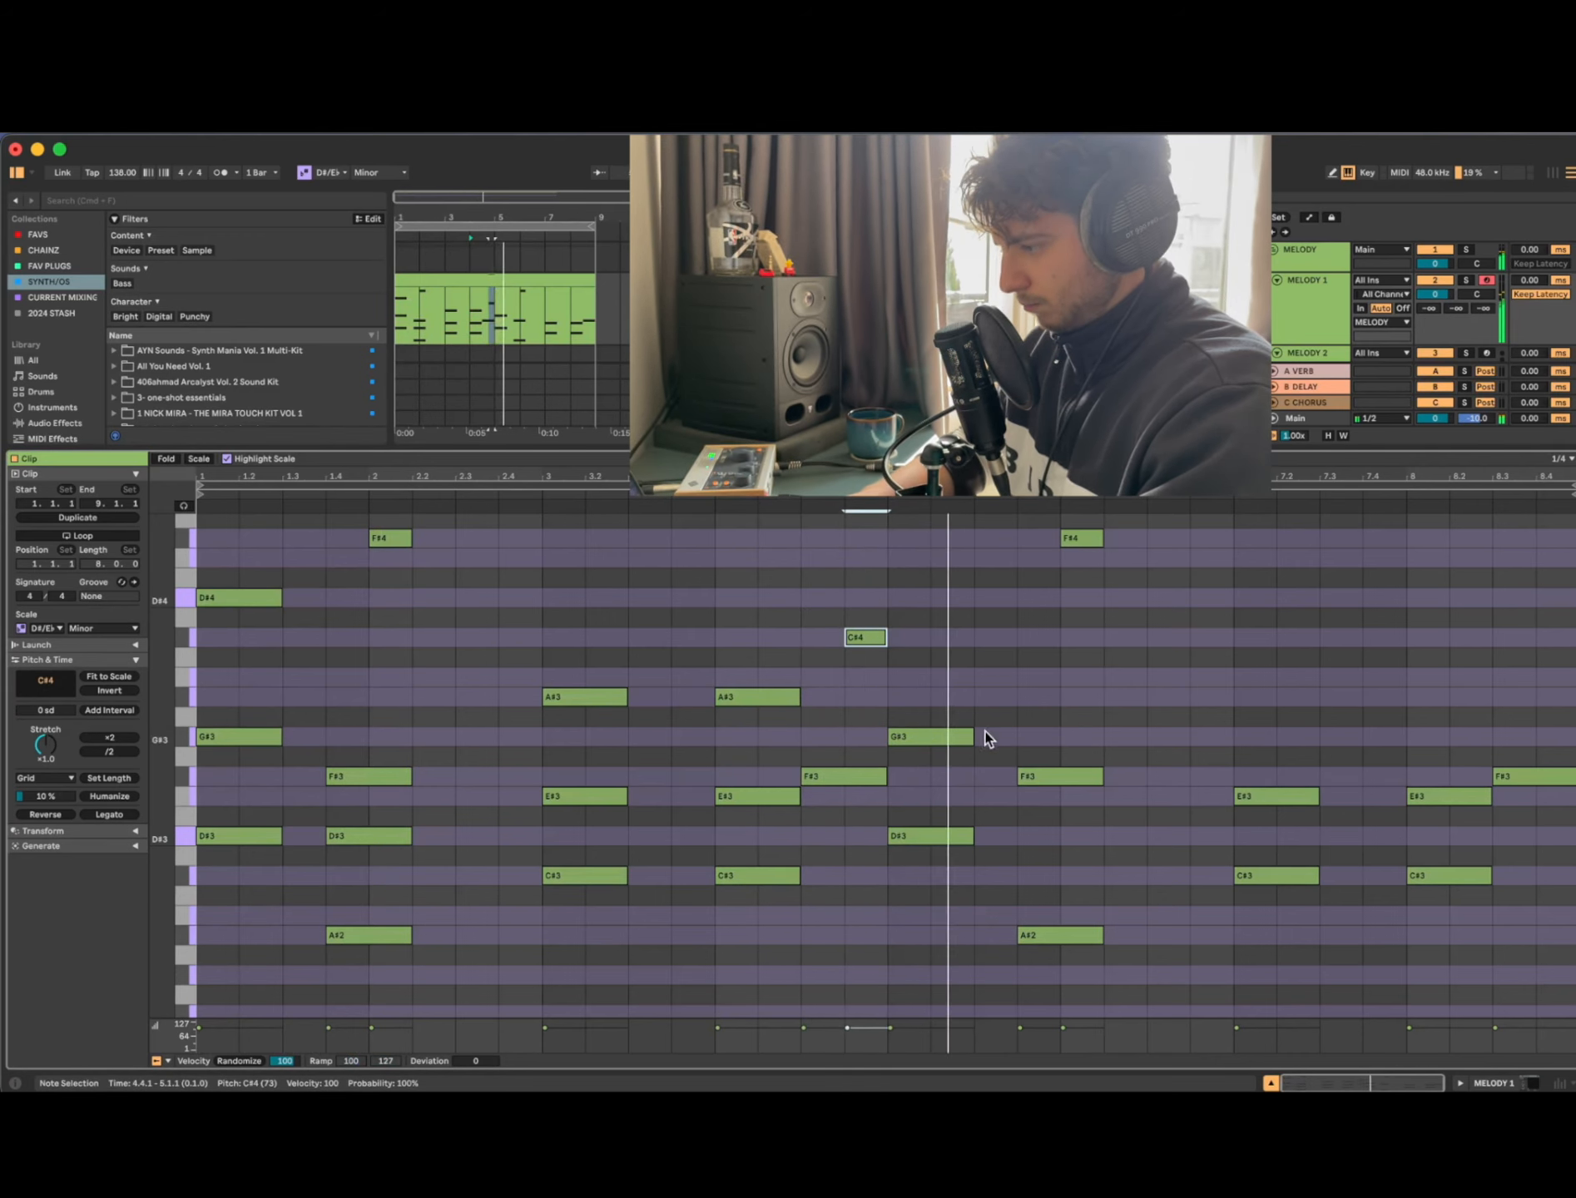
Step: Add a two-beat D#4 at 5.1.1, a two-beat D#3 at 5.4.1 and a one-beat E#4 at 6.4.1
double_click(897, 599)
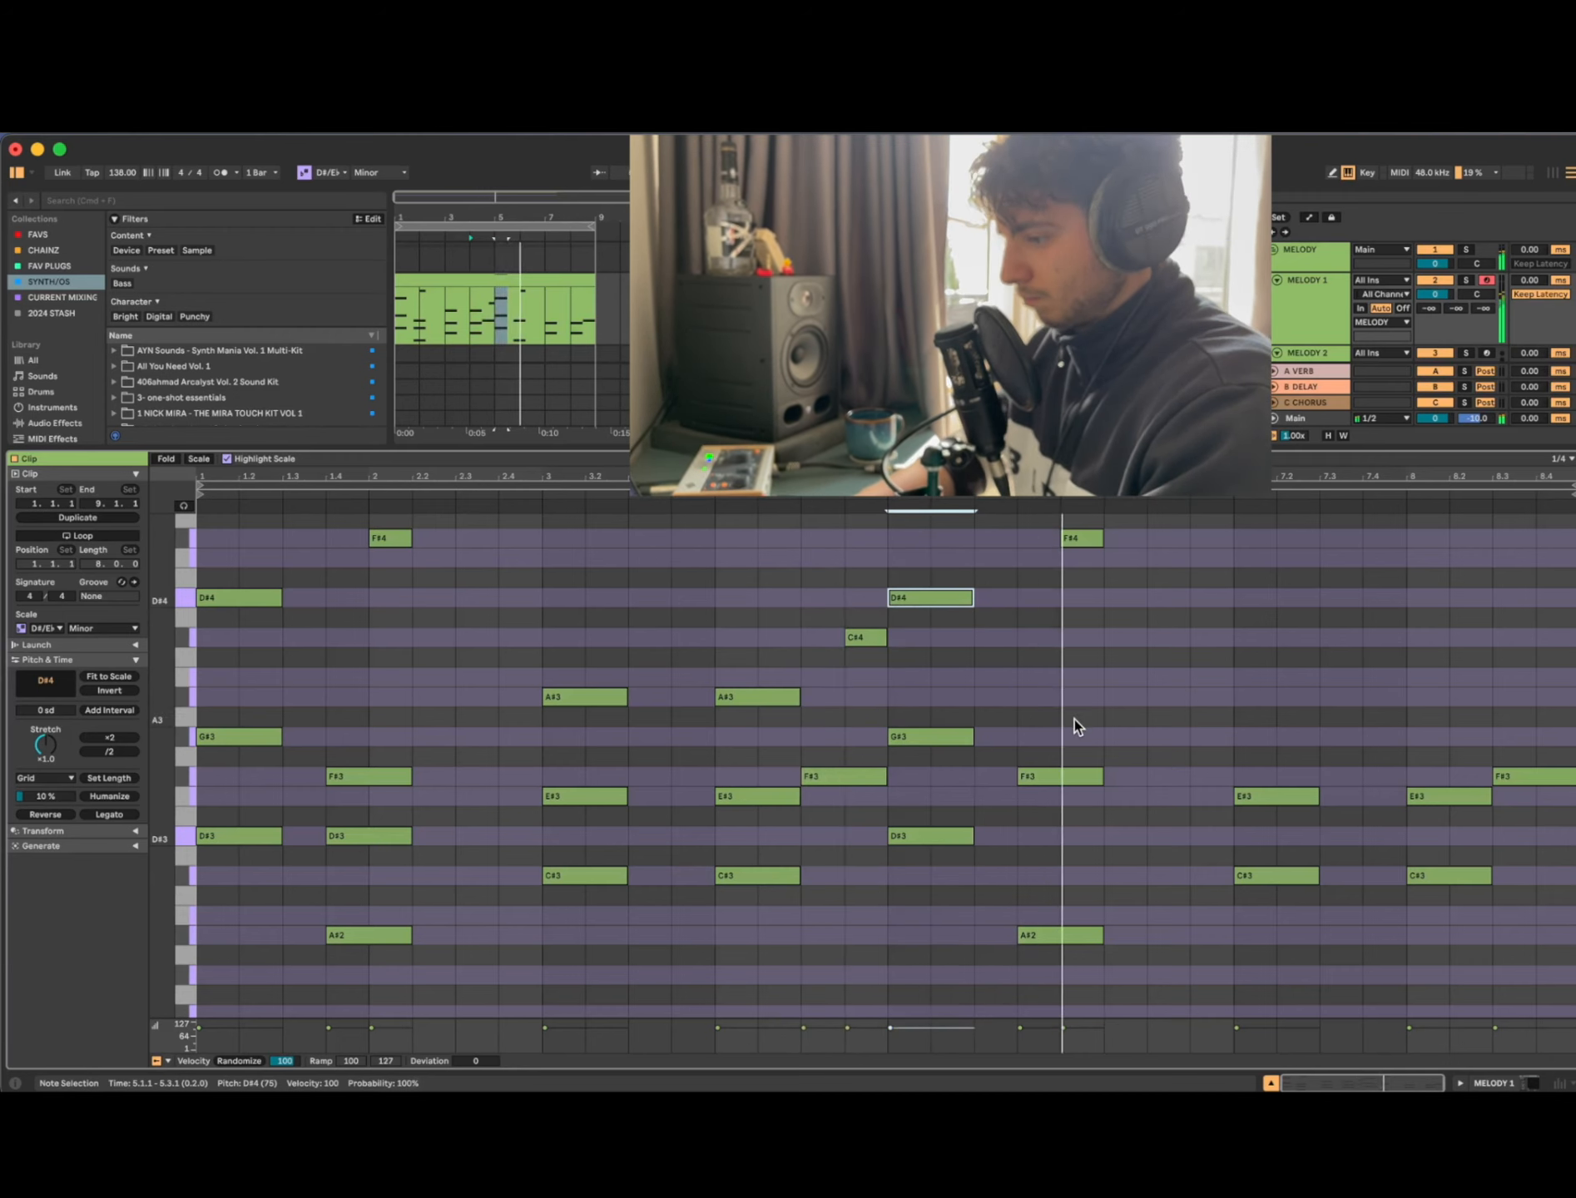
double_click(1026, 839)
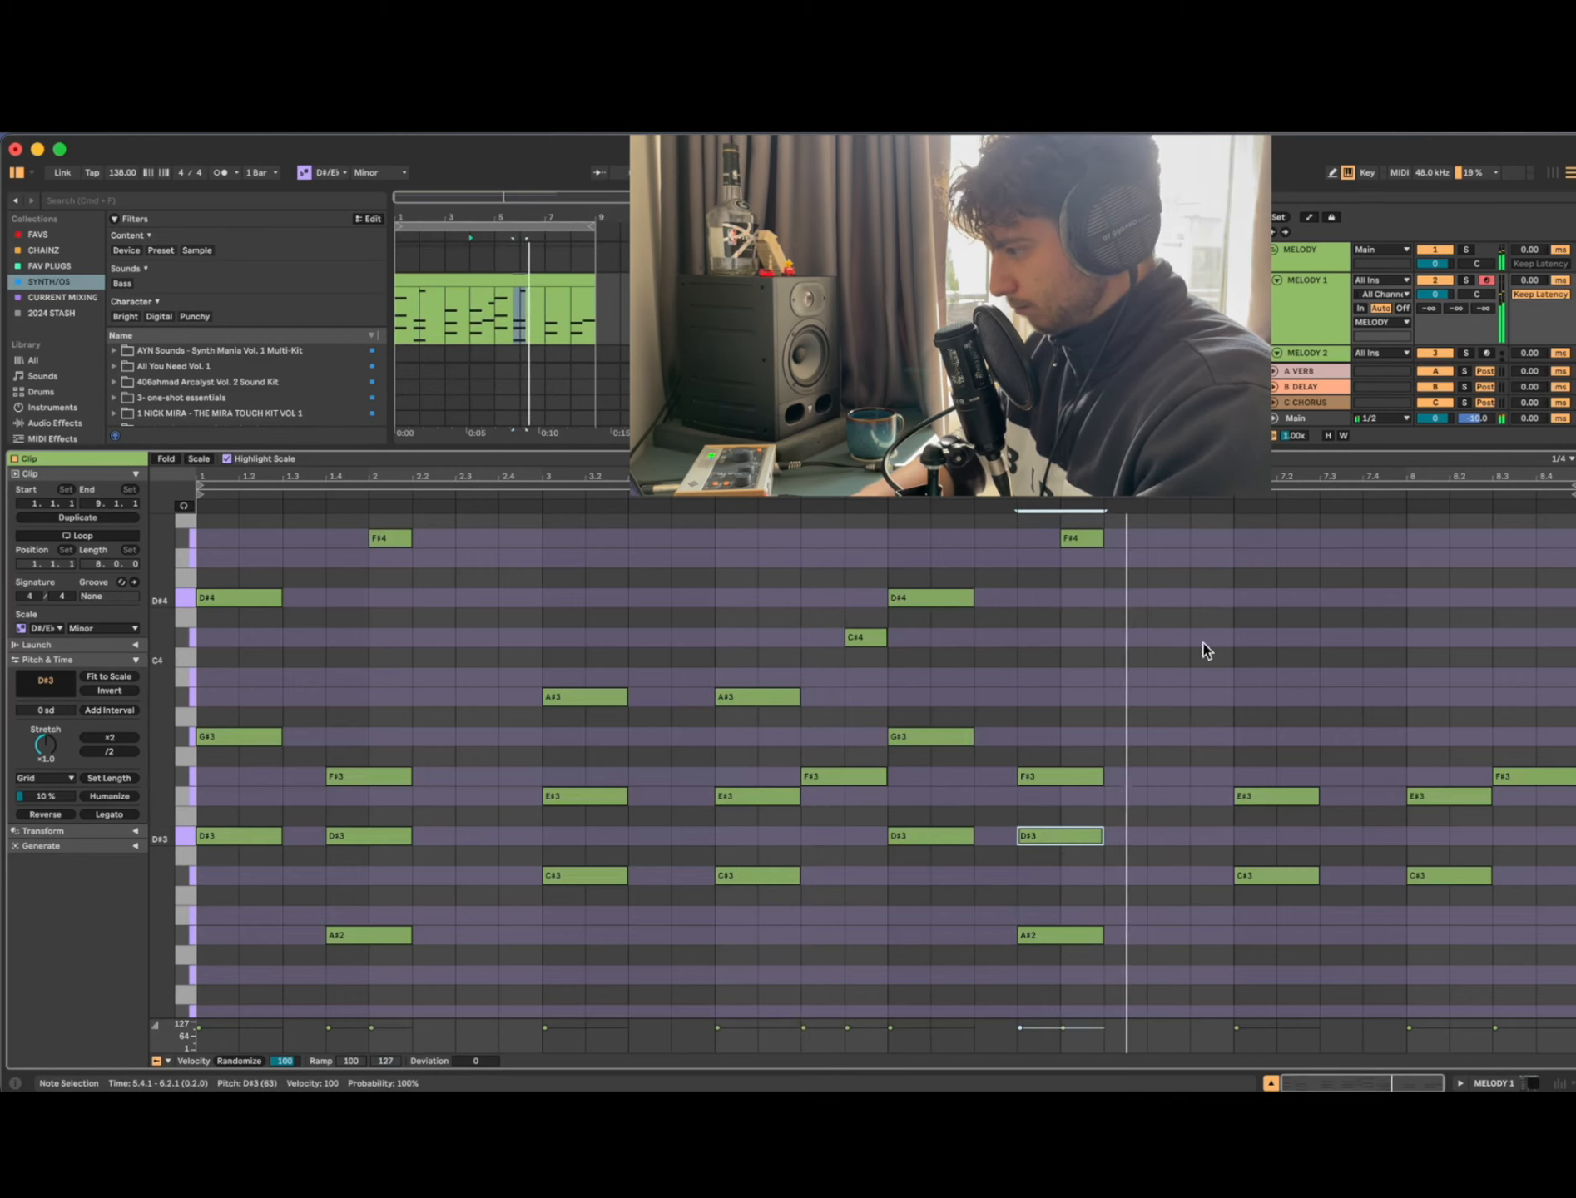
double_click(1212, 564)
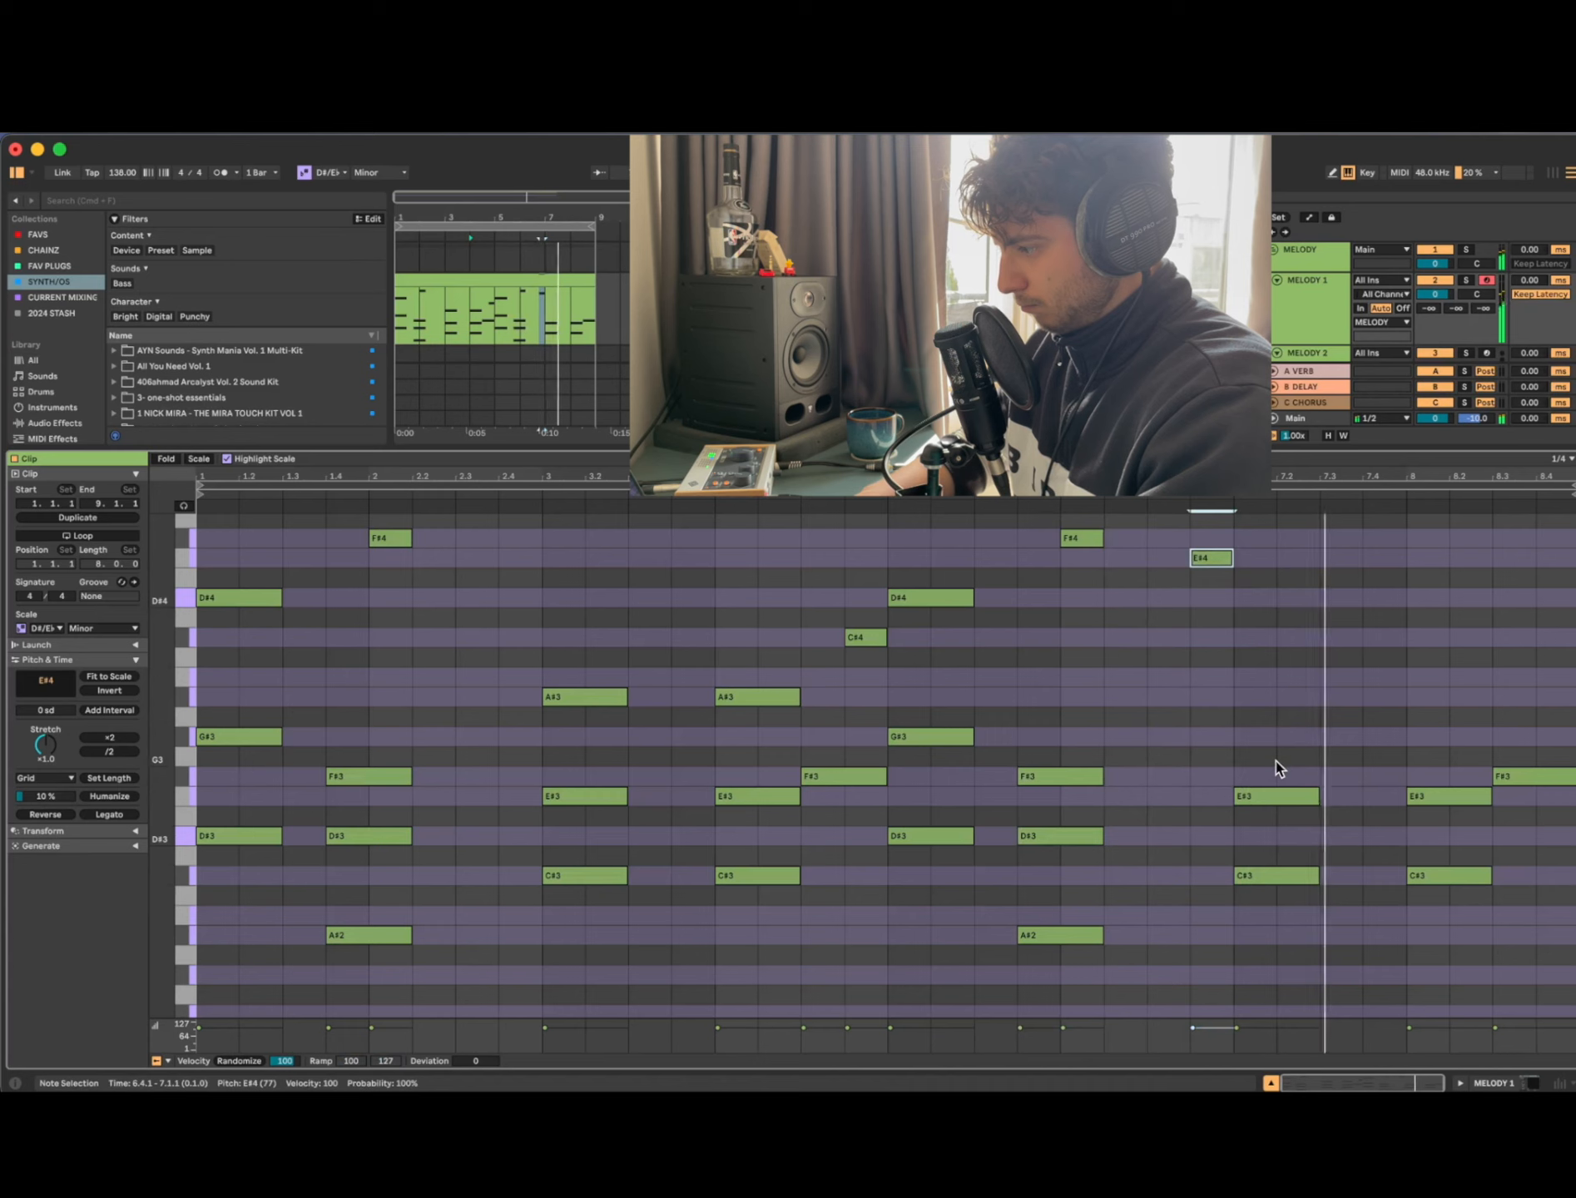
Step: Add an A#3 note at 8.1.1 and, on a 1/16 grid, make it start at 8.1.2 and end at 8.3.1
double_click(1430, 695)
key("shift+Right")
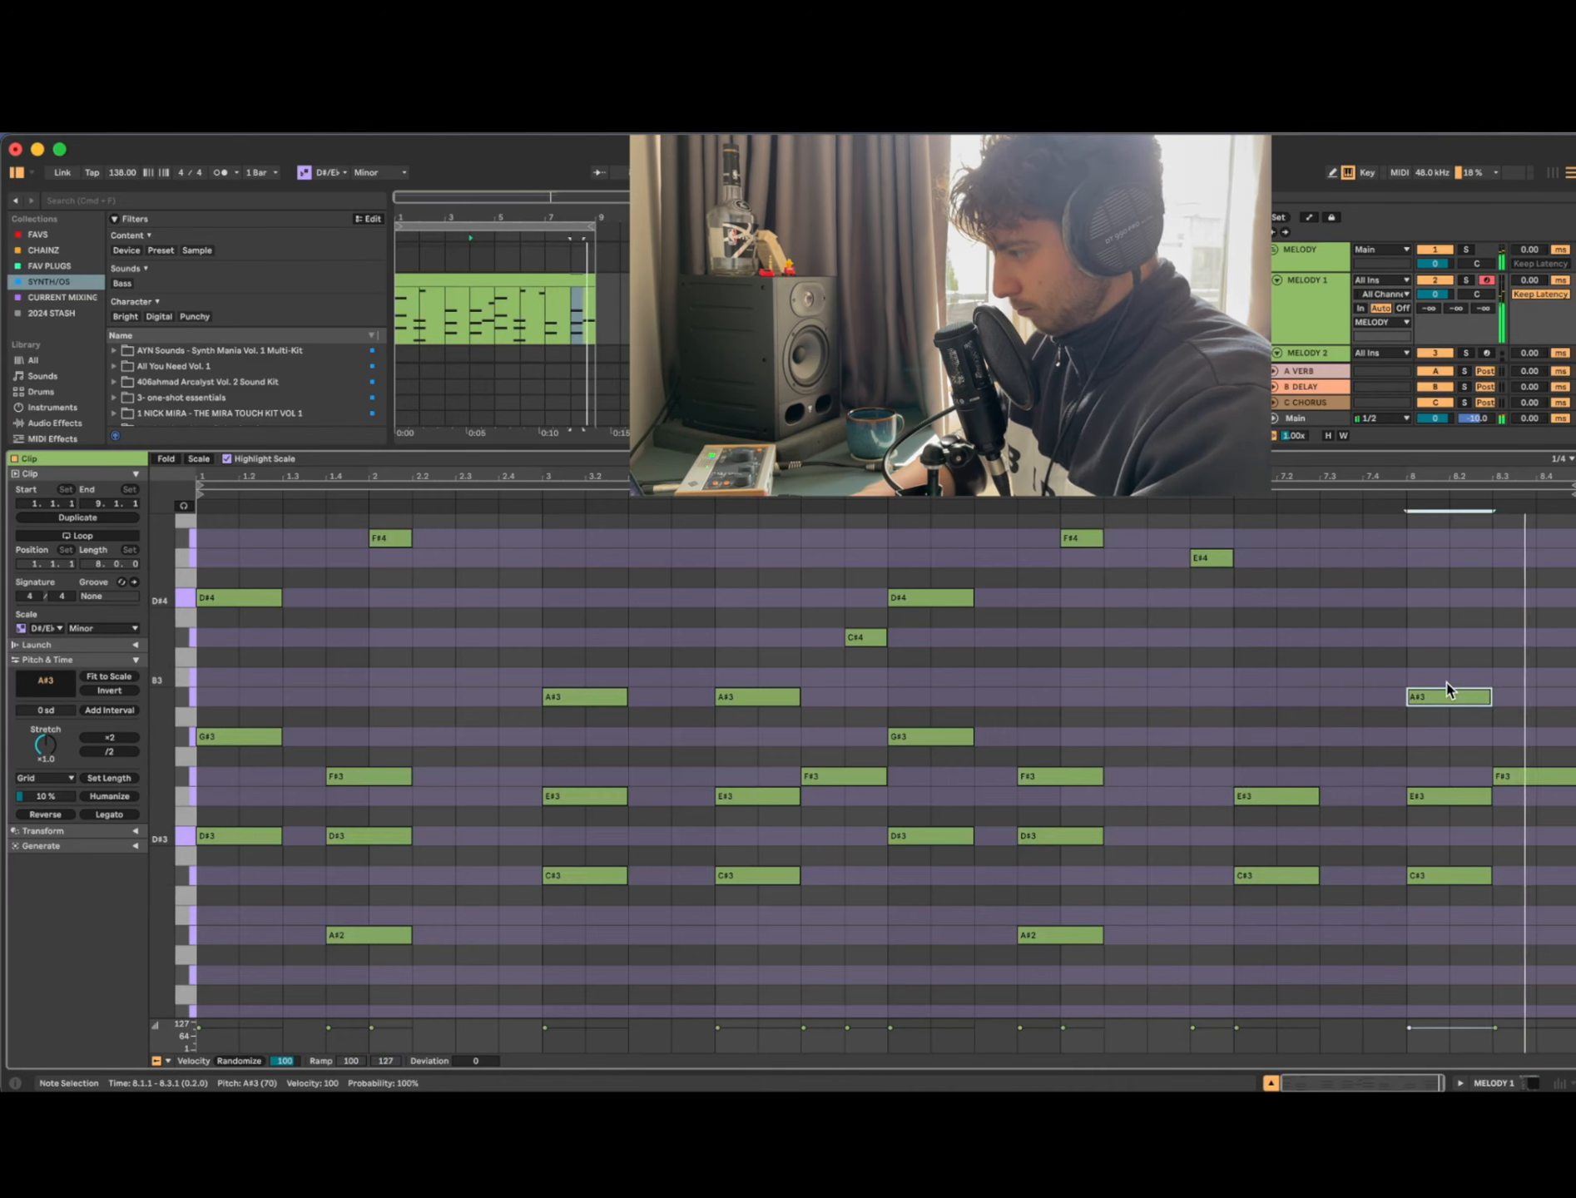
key("super+1")
key("super+1")
key("Right")
key("shift+Left")
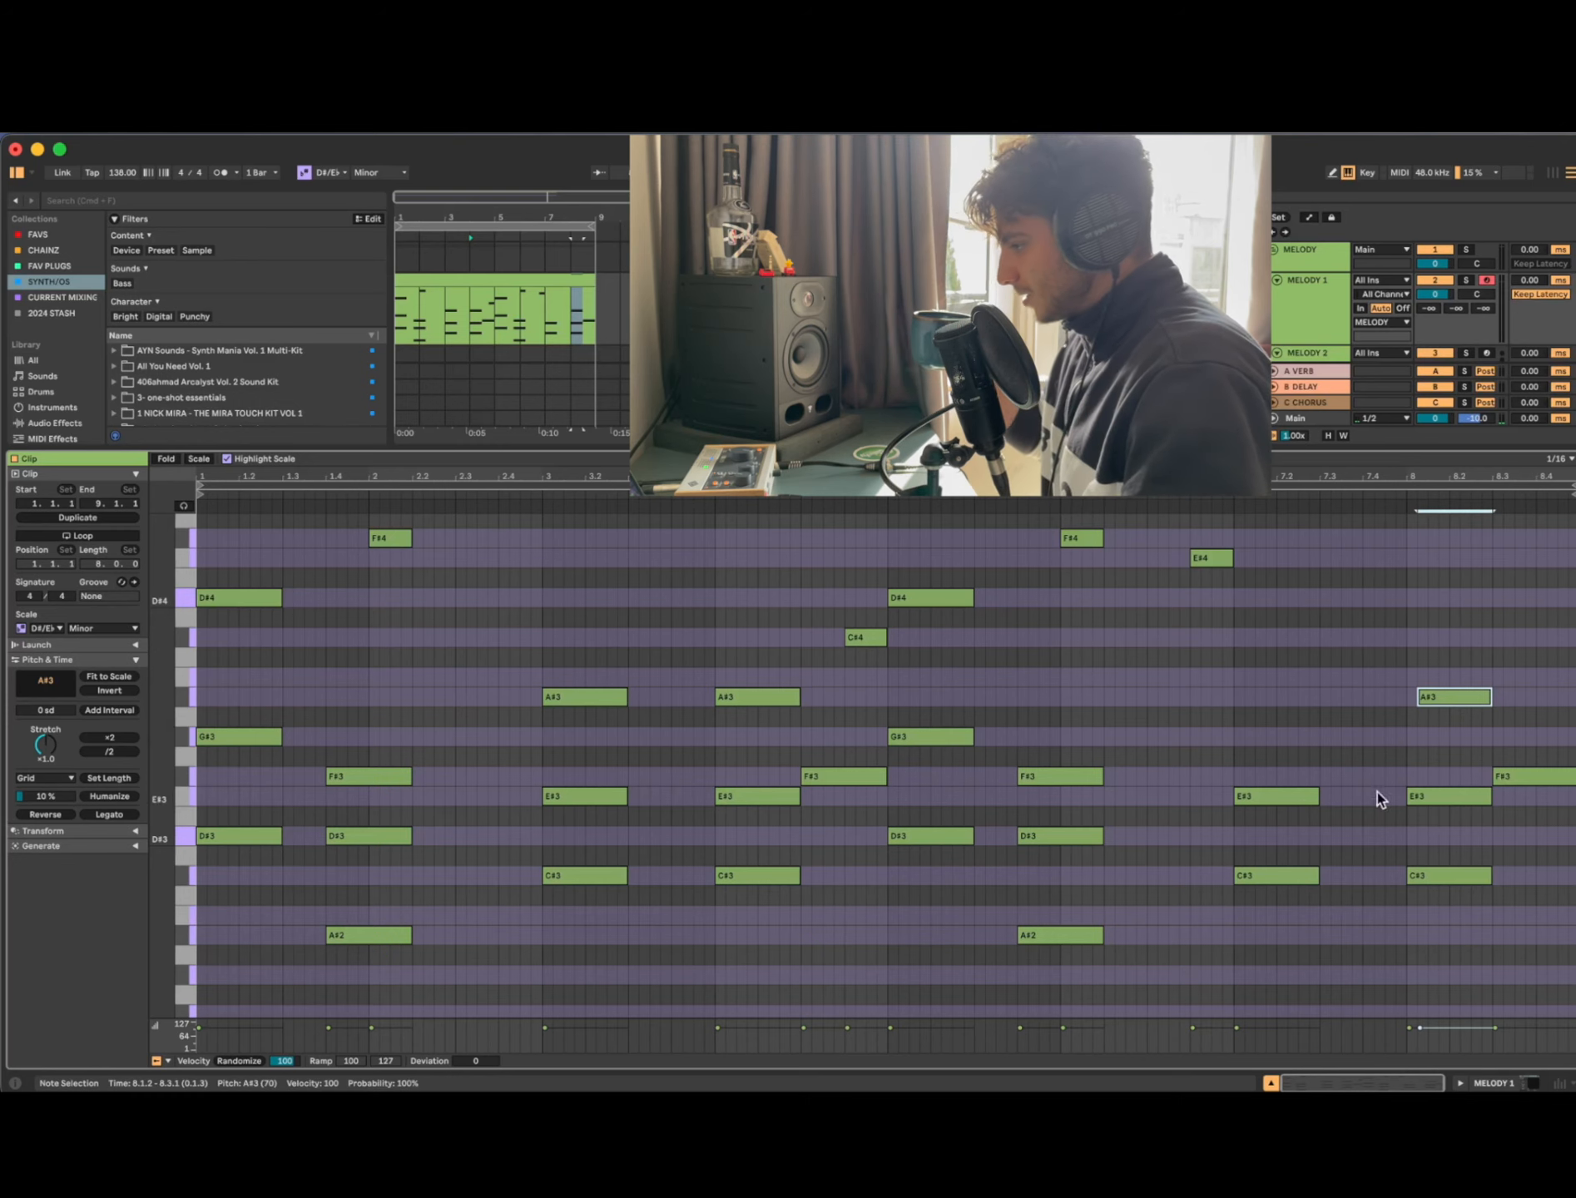
Step: Bring the start of the A#3 note in bar 8 slightly earlier, to just after 8.1.1, and check it in playback
left_click(1413, 703)
left_click(1425, 702)
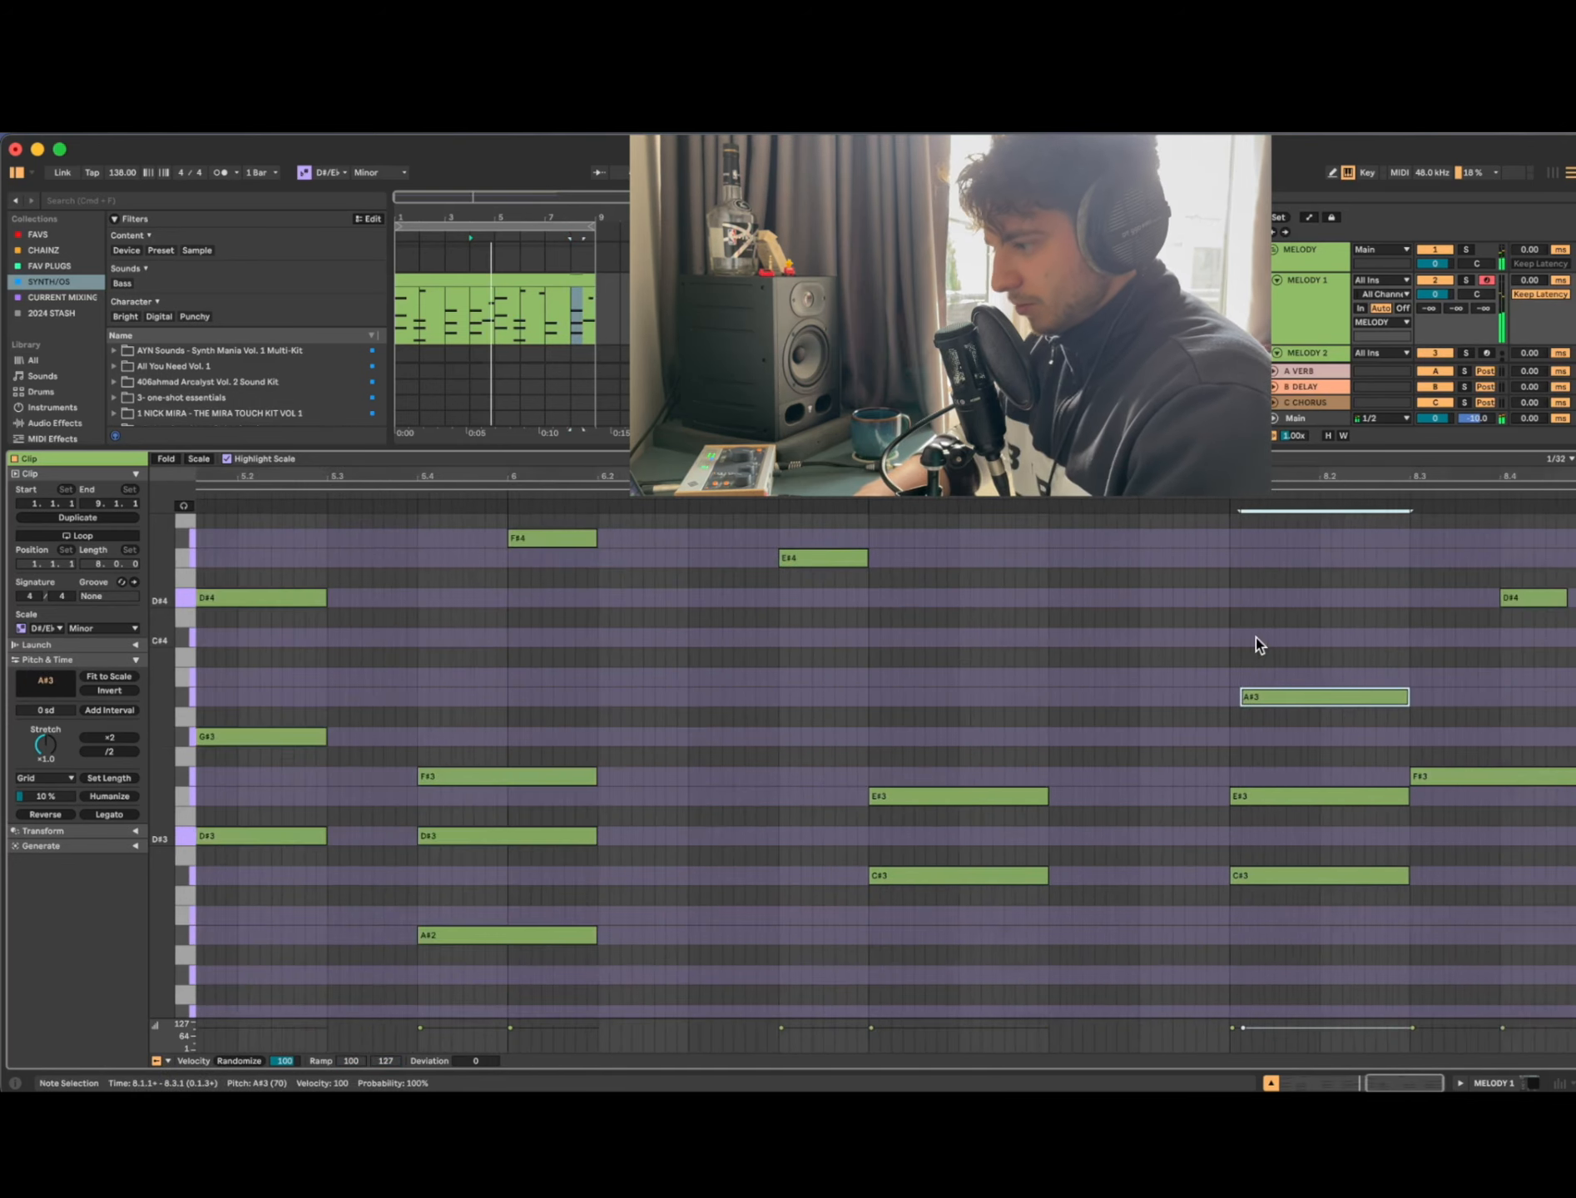
scroll(1241, 642, "down", 5)
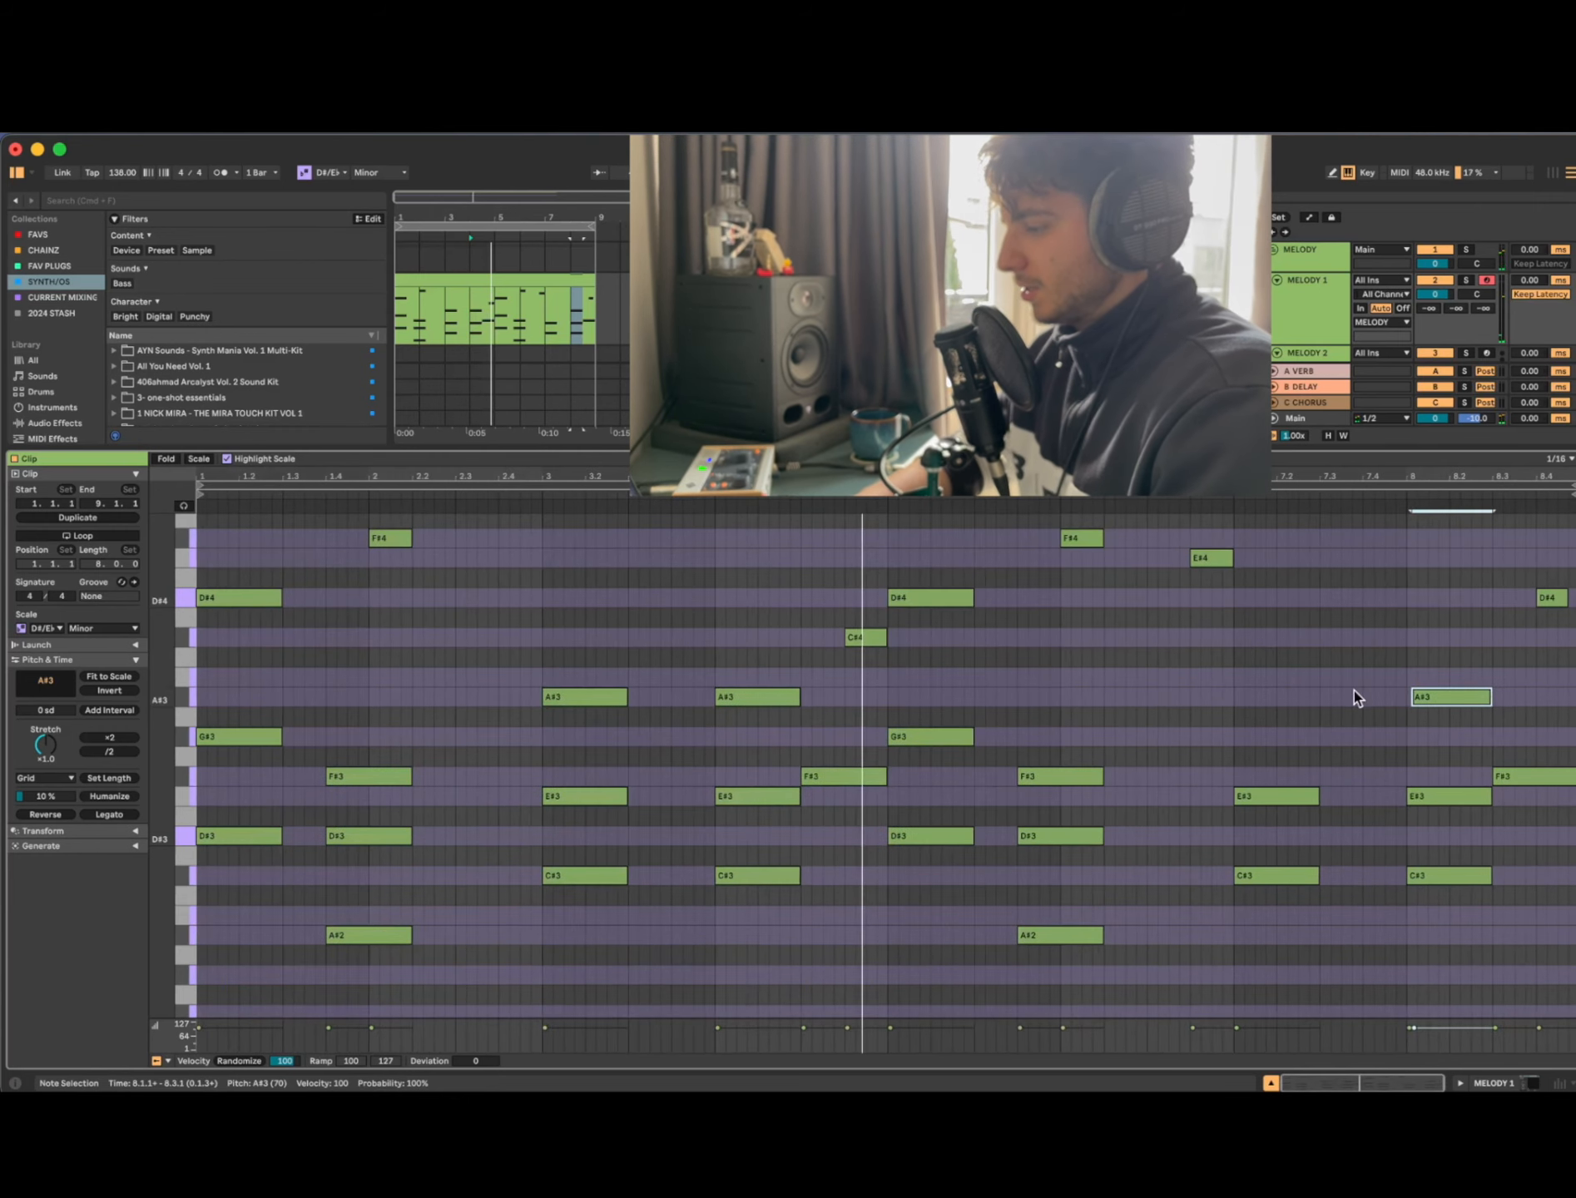
scroll(1354, 692, "up", 3)
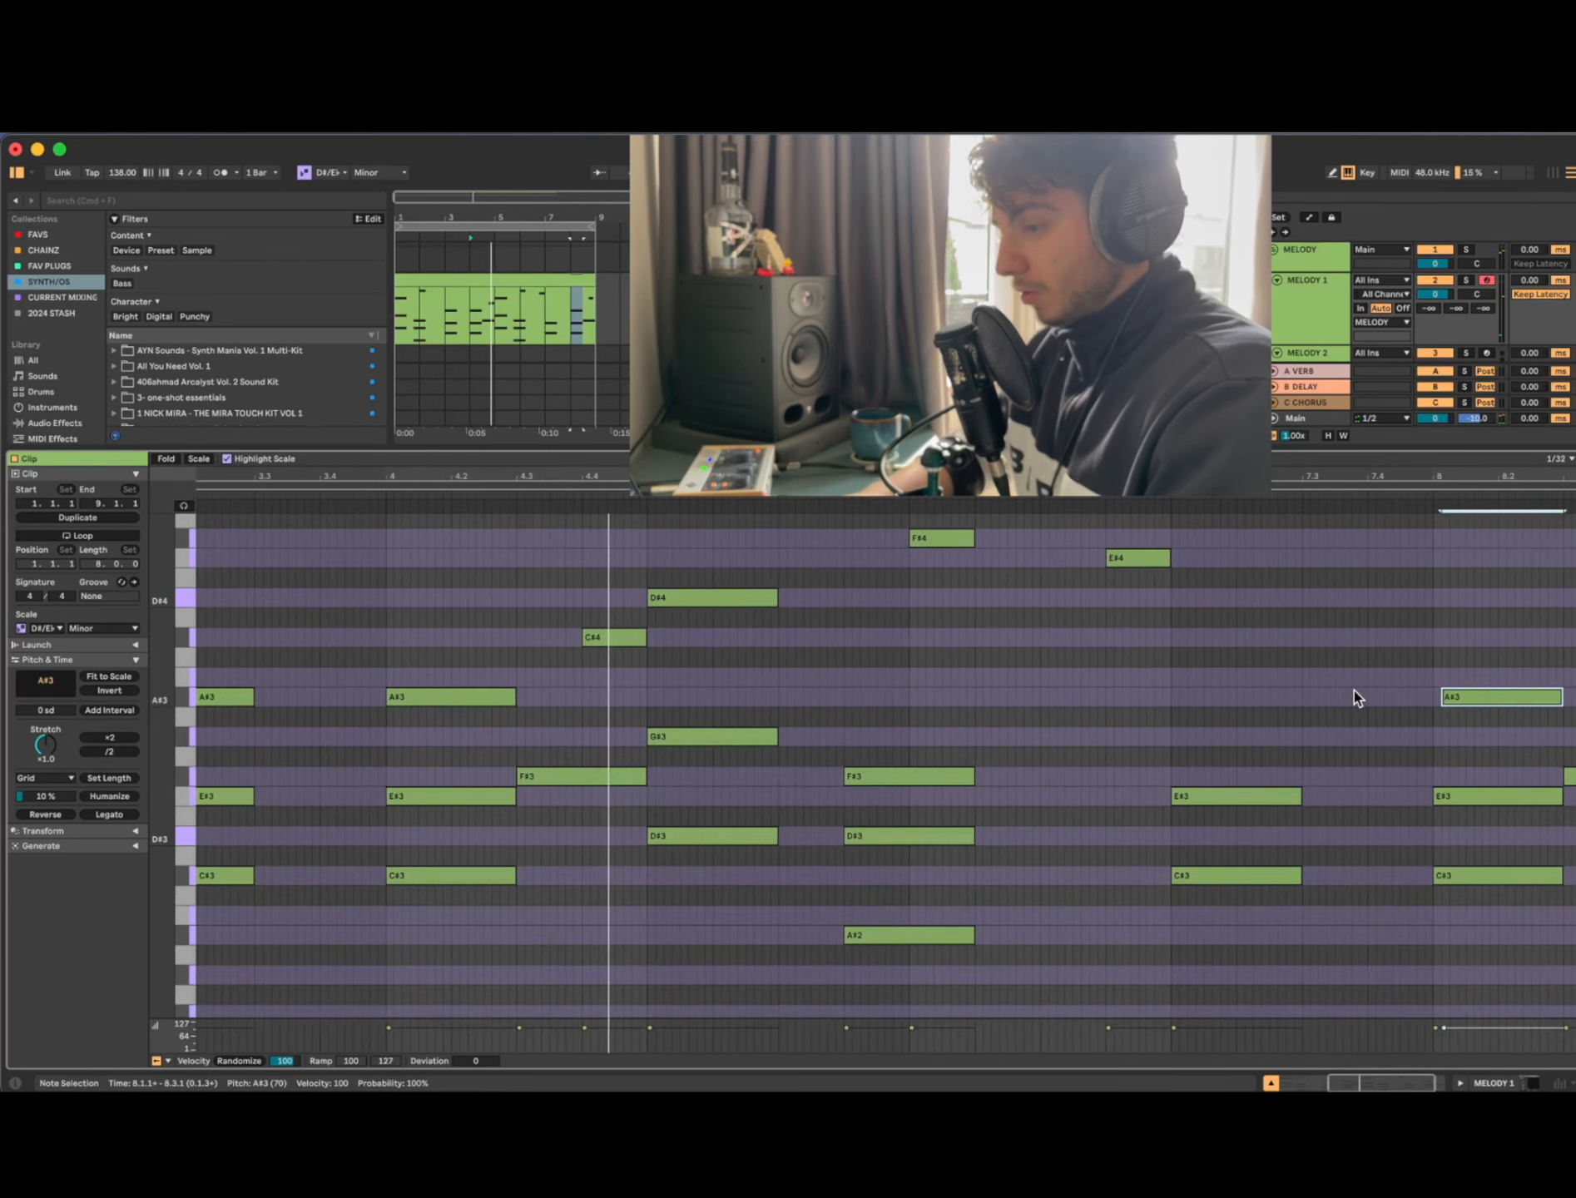
Step: Nudge the A#3 note at the start of bar 8 in fine grid increments and check its timing in playback
scroll(1355, 691, "up", 10)
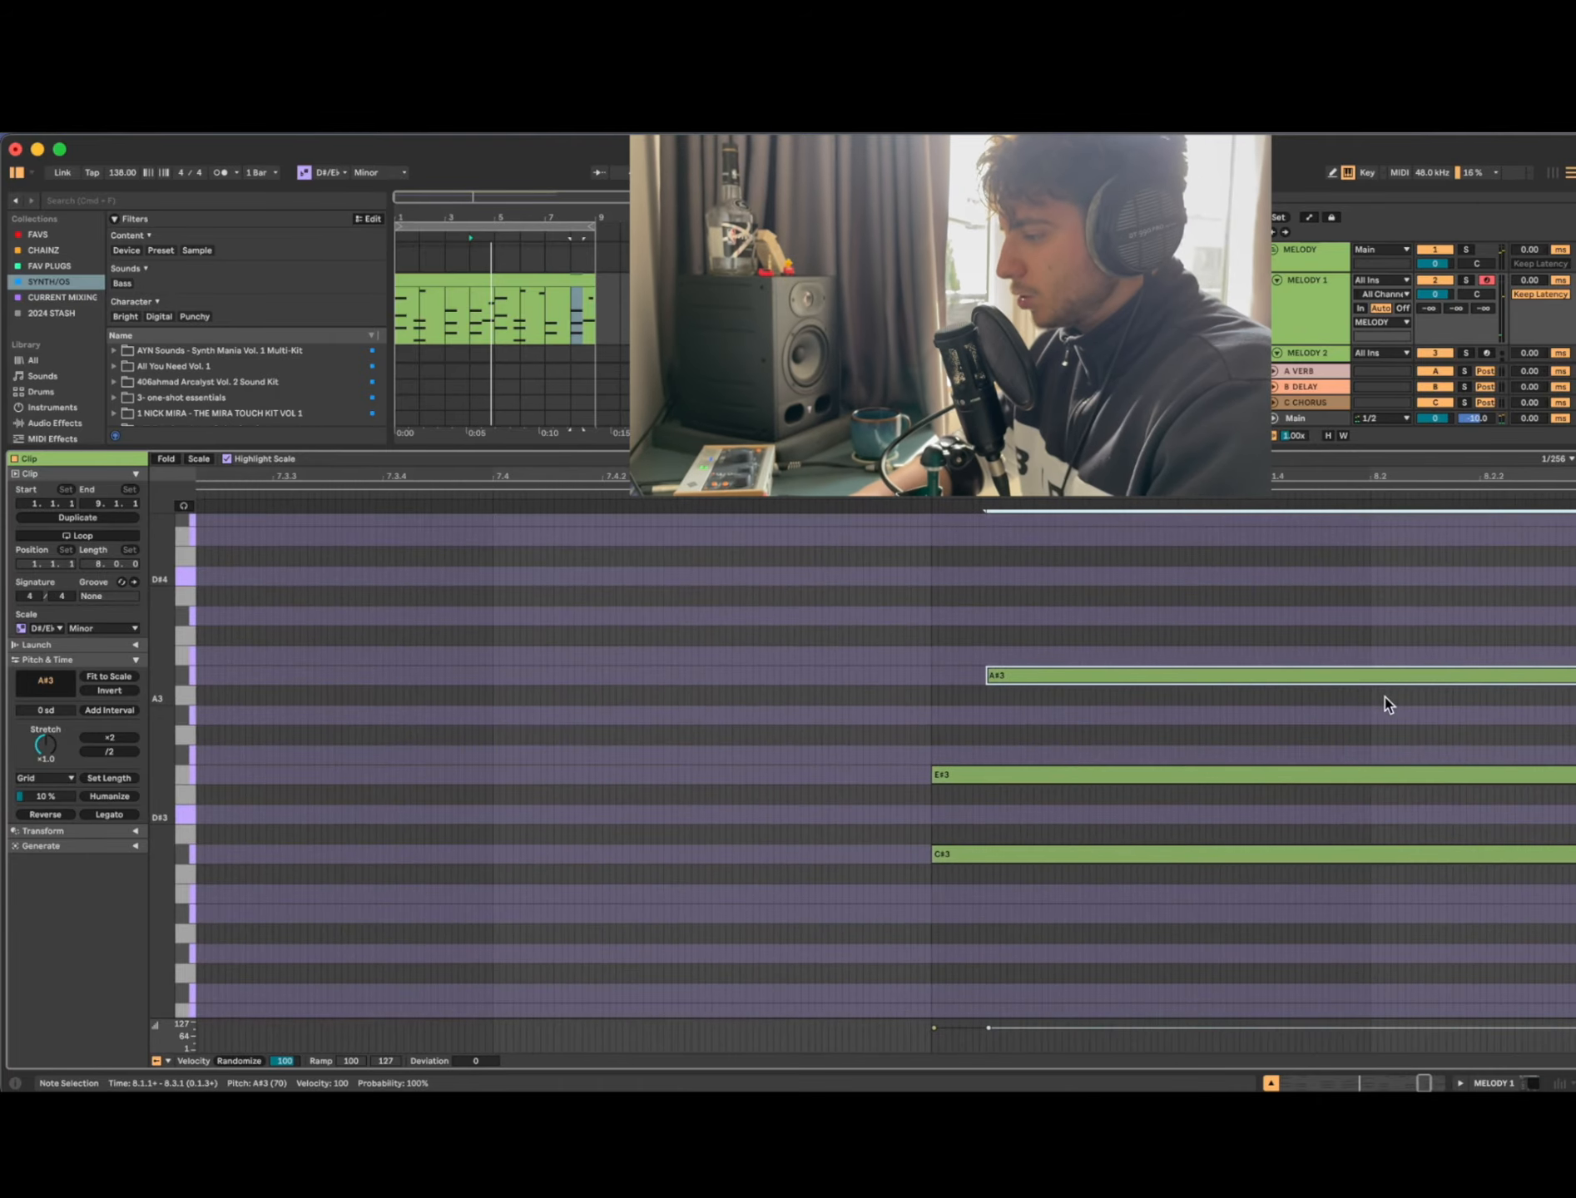
left_click(1170, 696)
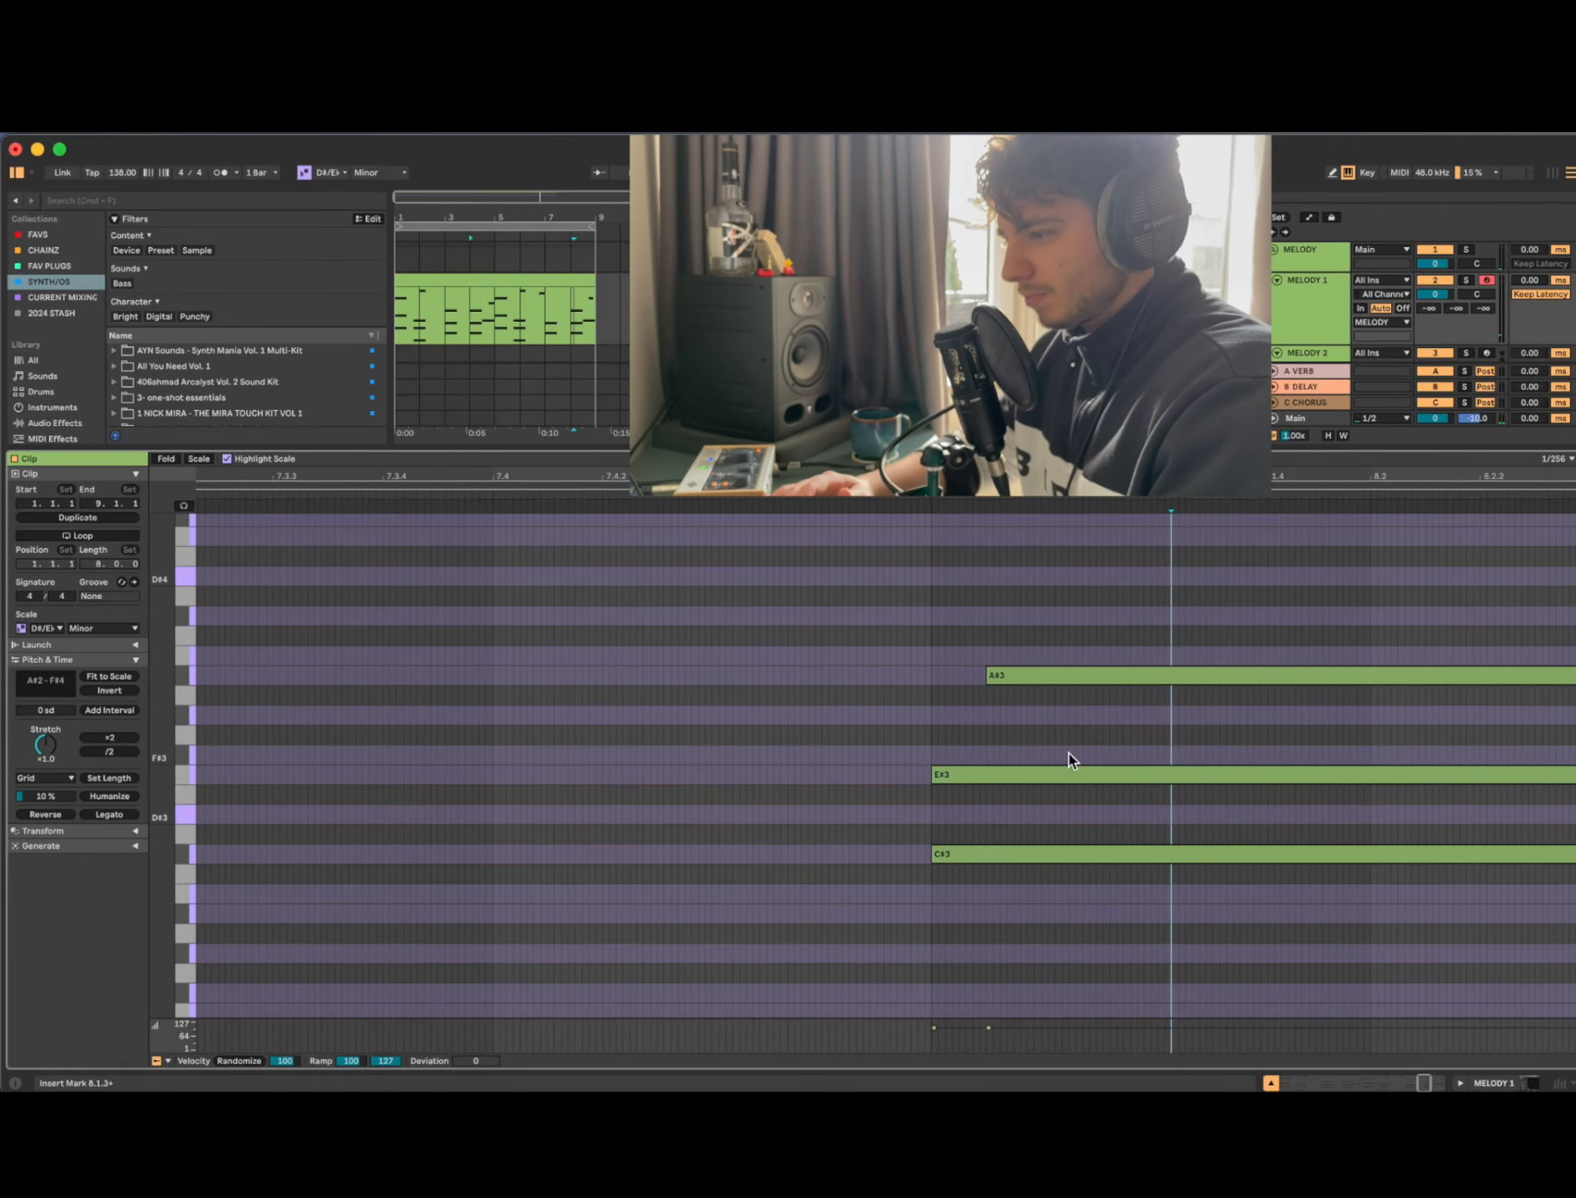
left_click_drag(863, 632, 1100, 533)
left_click(933, 539)
left_click(1037, 676)
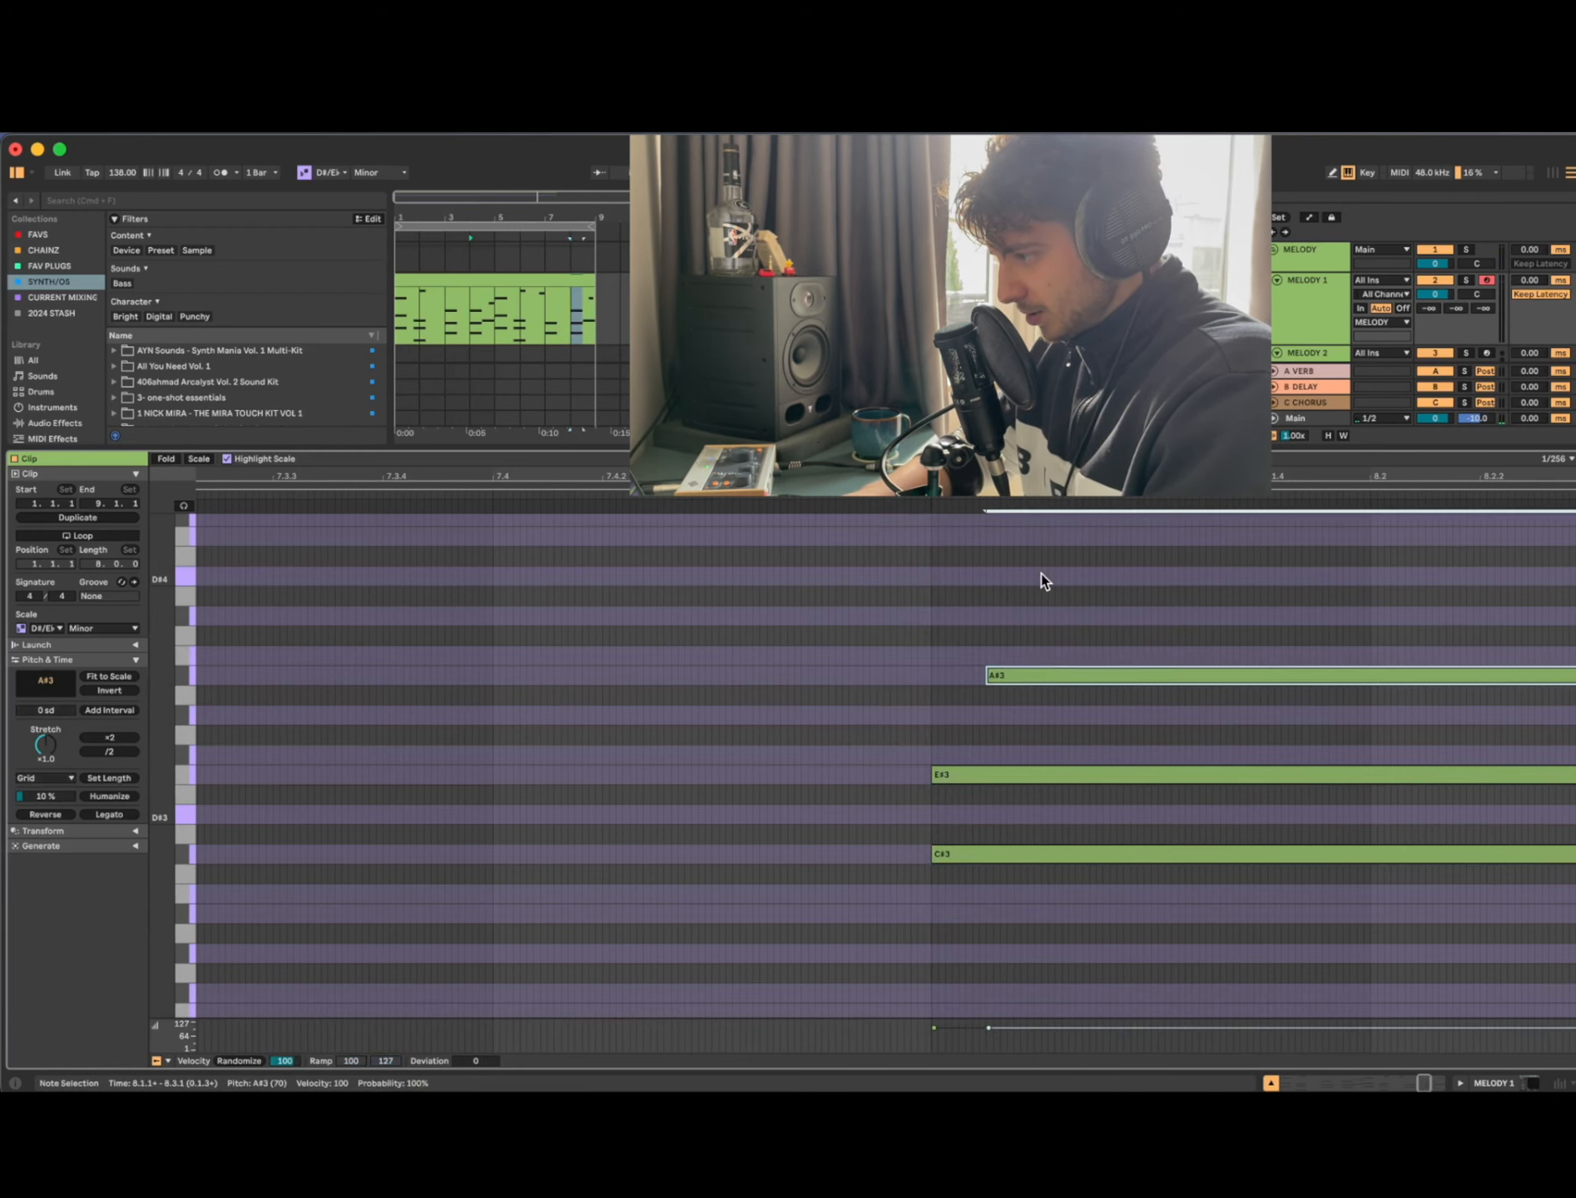
key("Left")
key("Left")
key("Left")
key("Right")
key("Right")
key("Right")
key("Right")
key("Right")
key("Right")
key("Left")
key("Left")
scroll(1041, 572, "down", 10)
key("space")
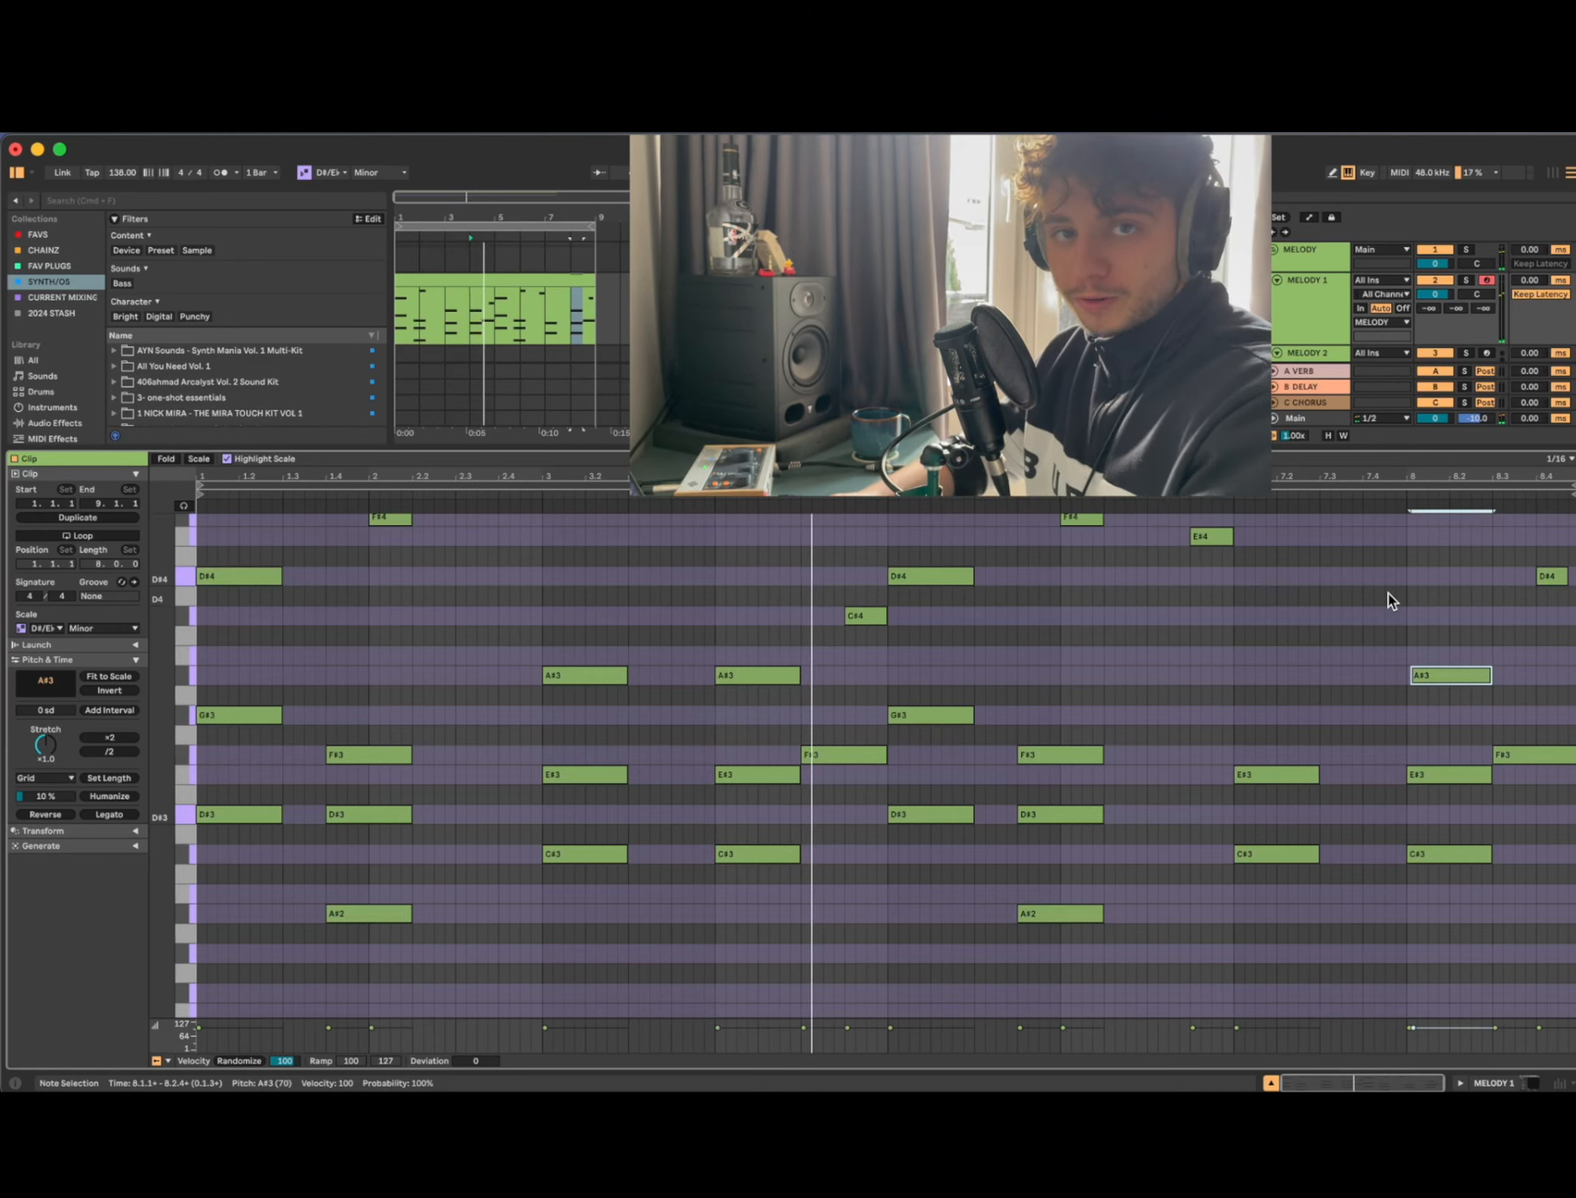
key("space")
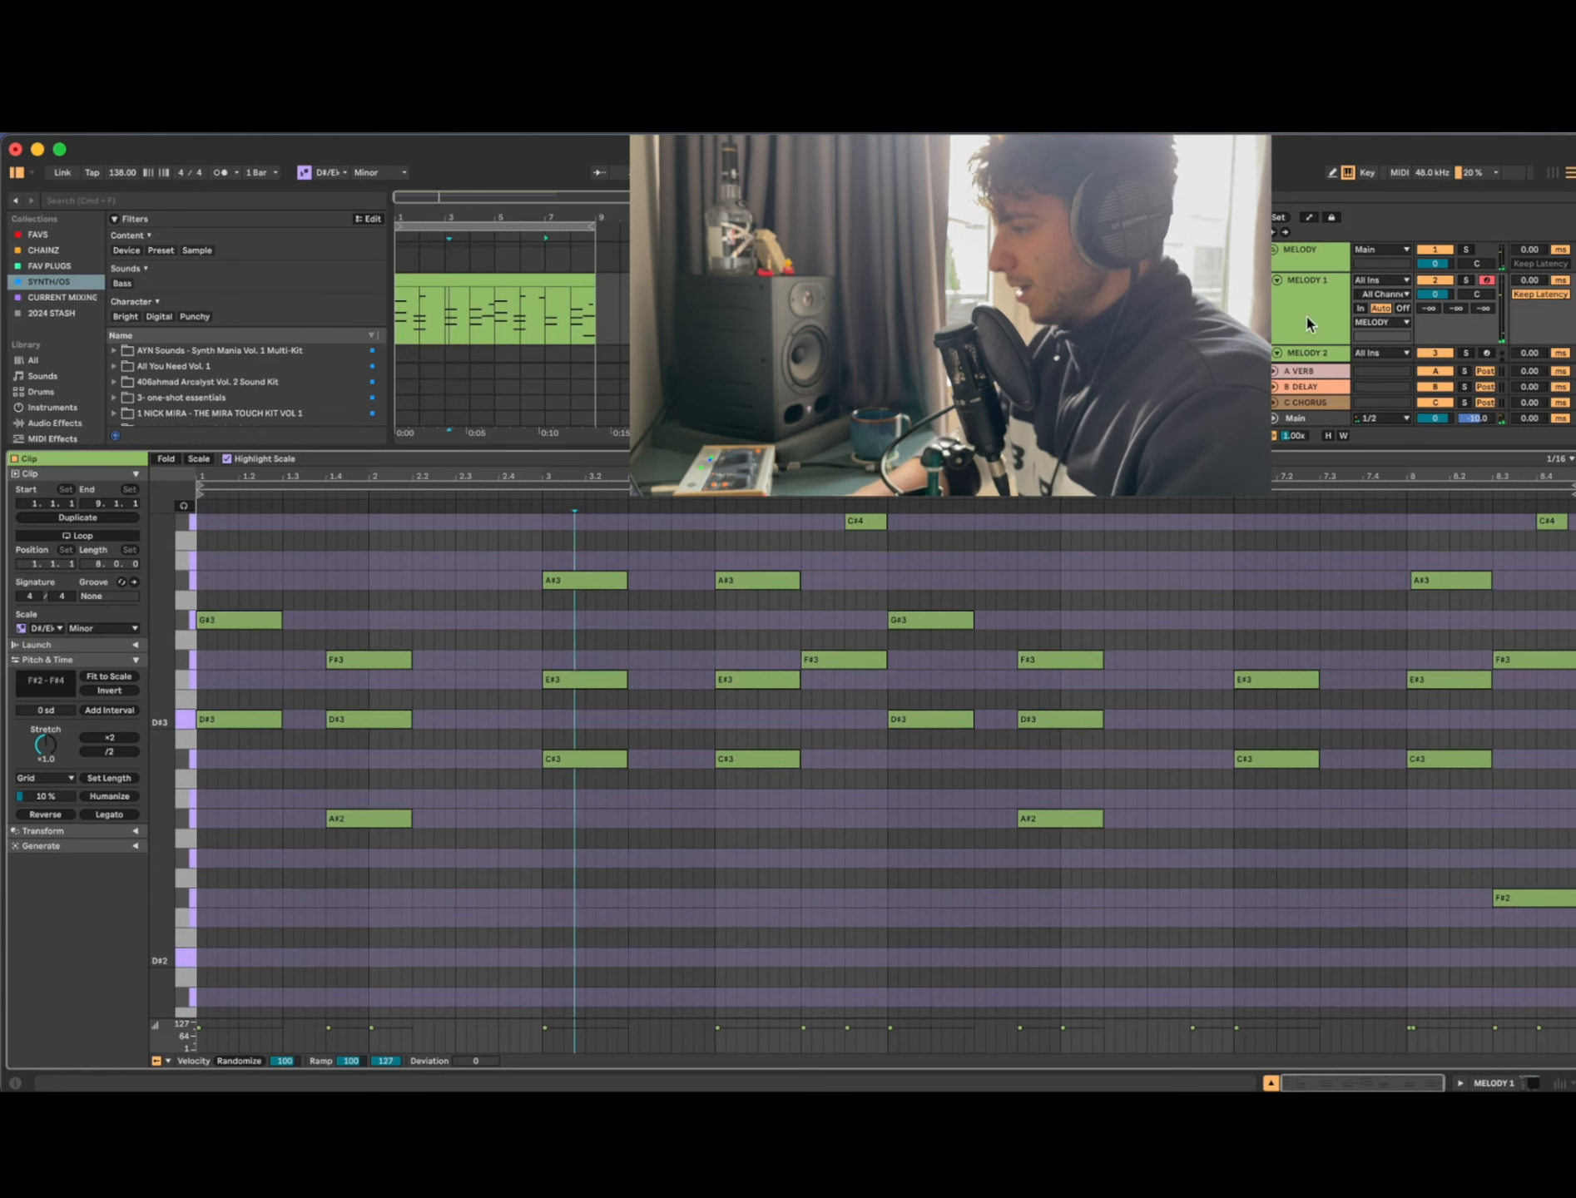
Step: Set the MELODY 1 track volume to -12.0 dB and close the Xpand!2 plug-in window
left_click(1304, 327)
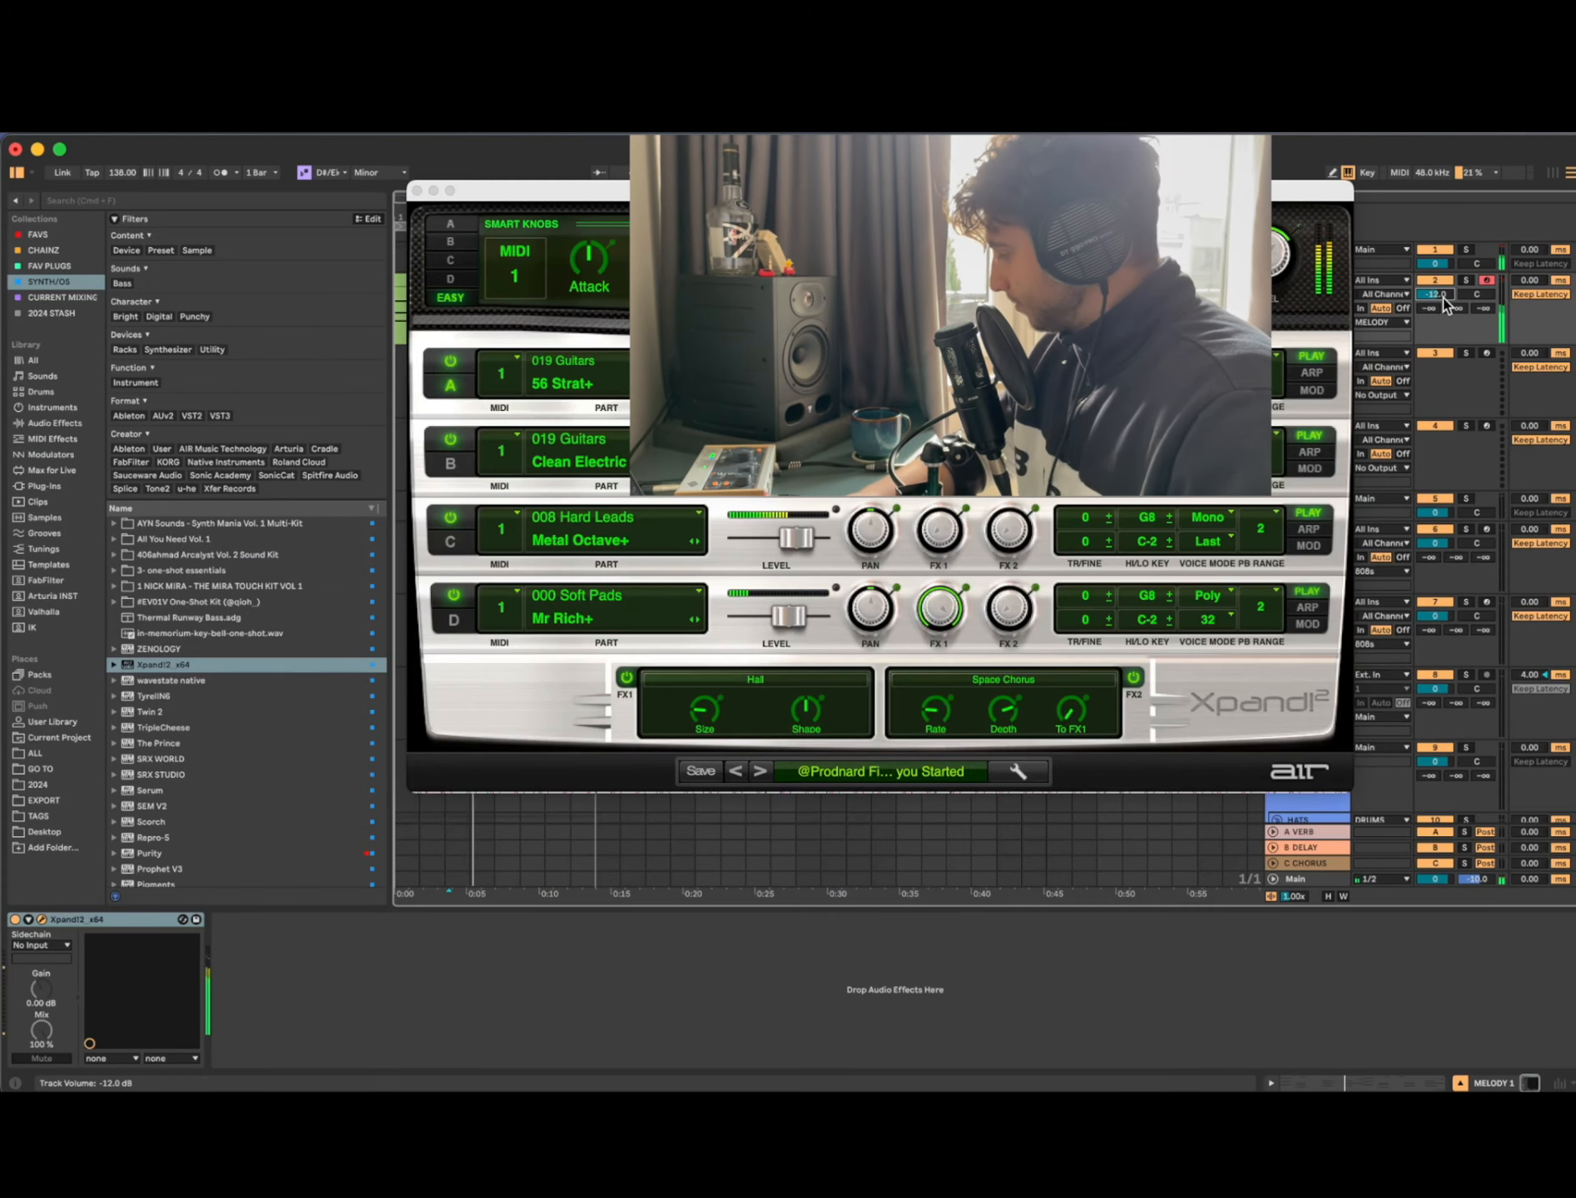
left_click_drag(415, 190, 414, 189)
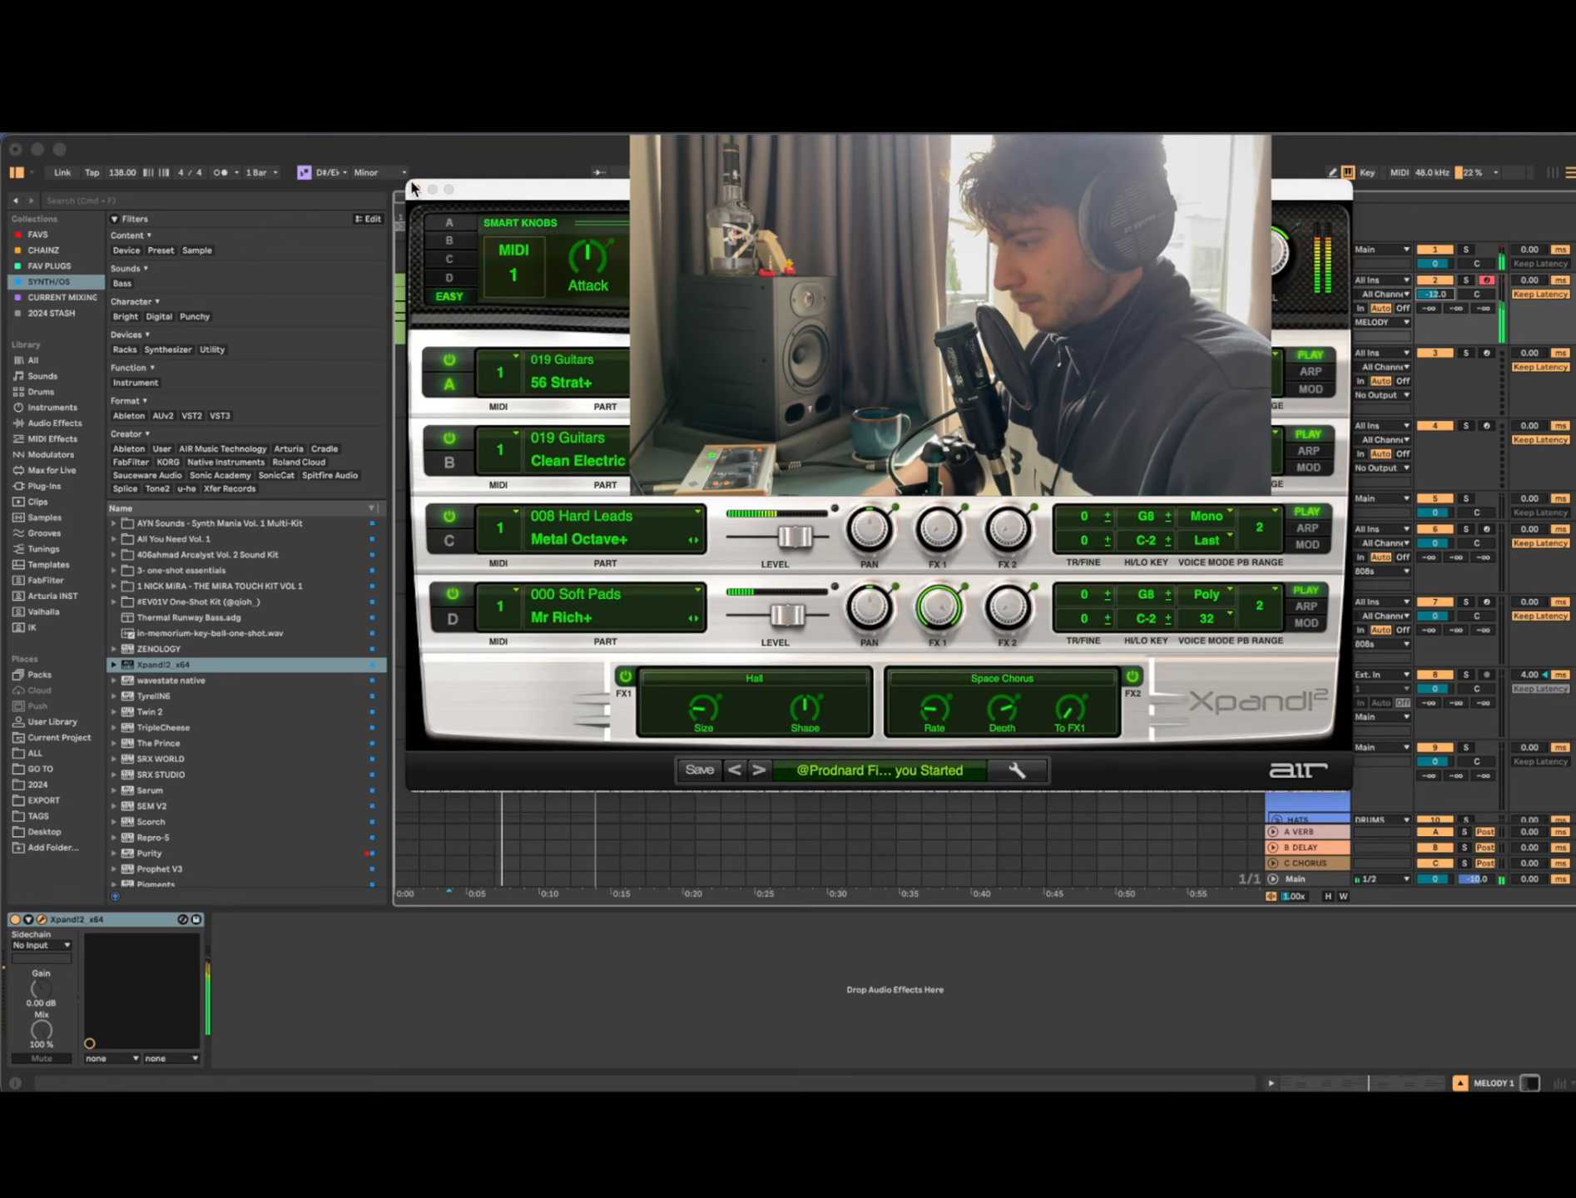
left_click(415, 190)
left_click(496, 499)
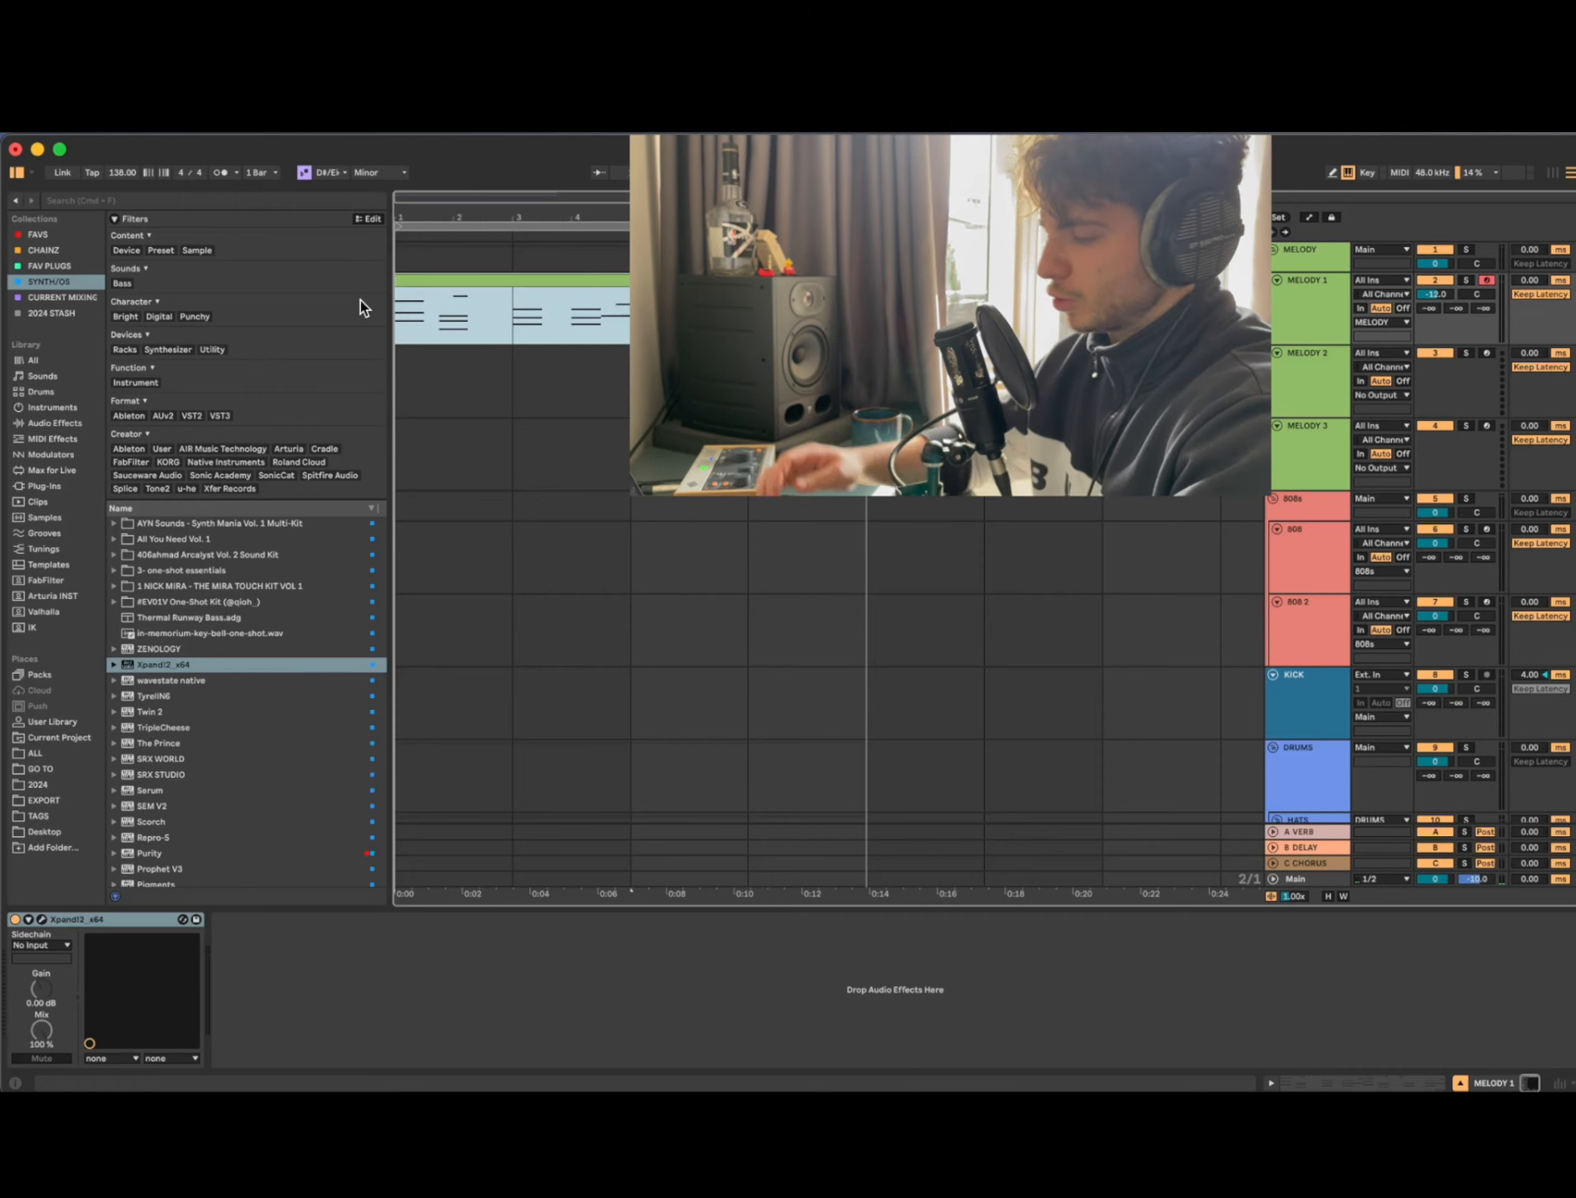
Step: Open the MELODY 1 clip's notes during playback and transpose the whole melody down two semitones
key("space")
double_click(511, 325)
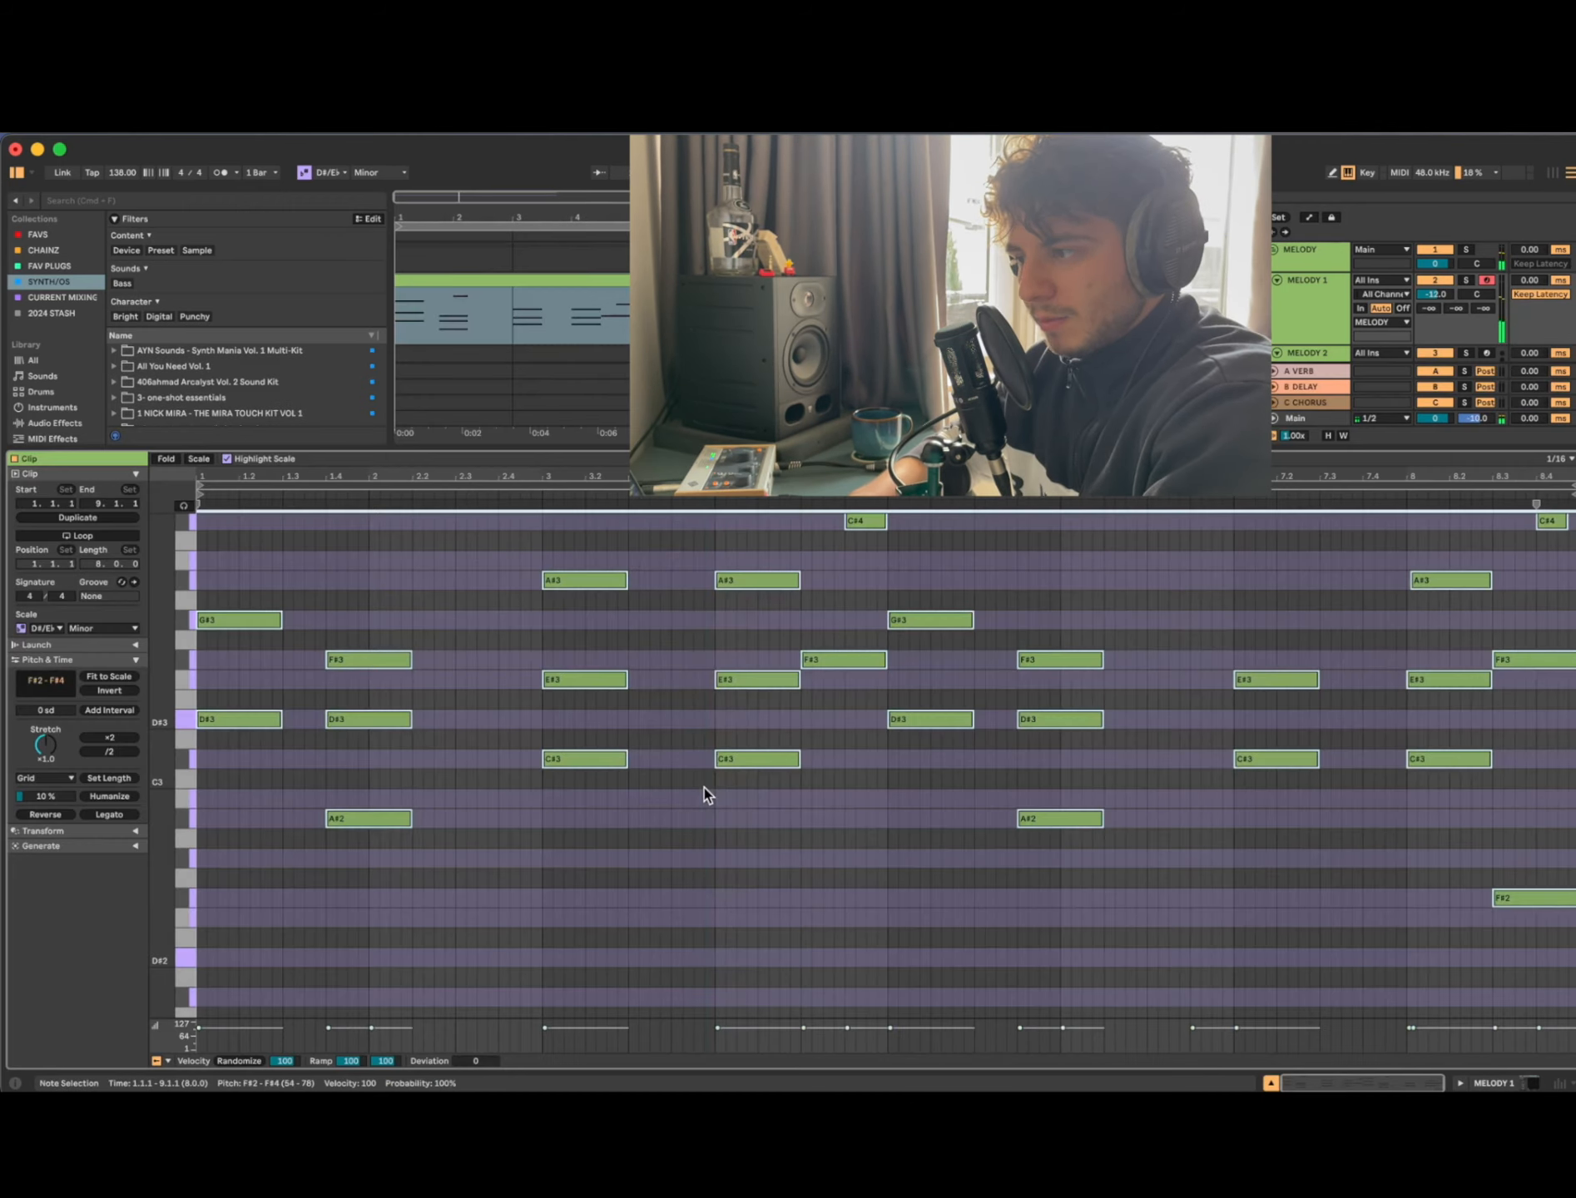
key("Down")
key("Down")
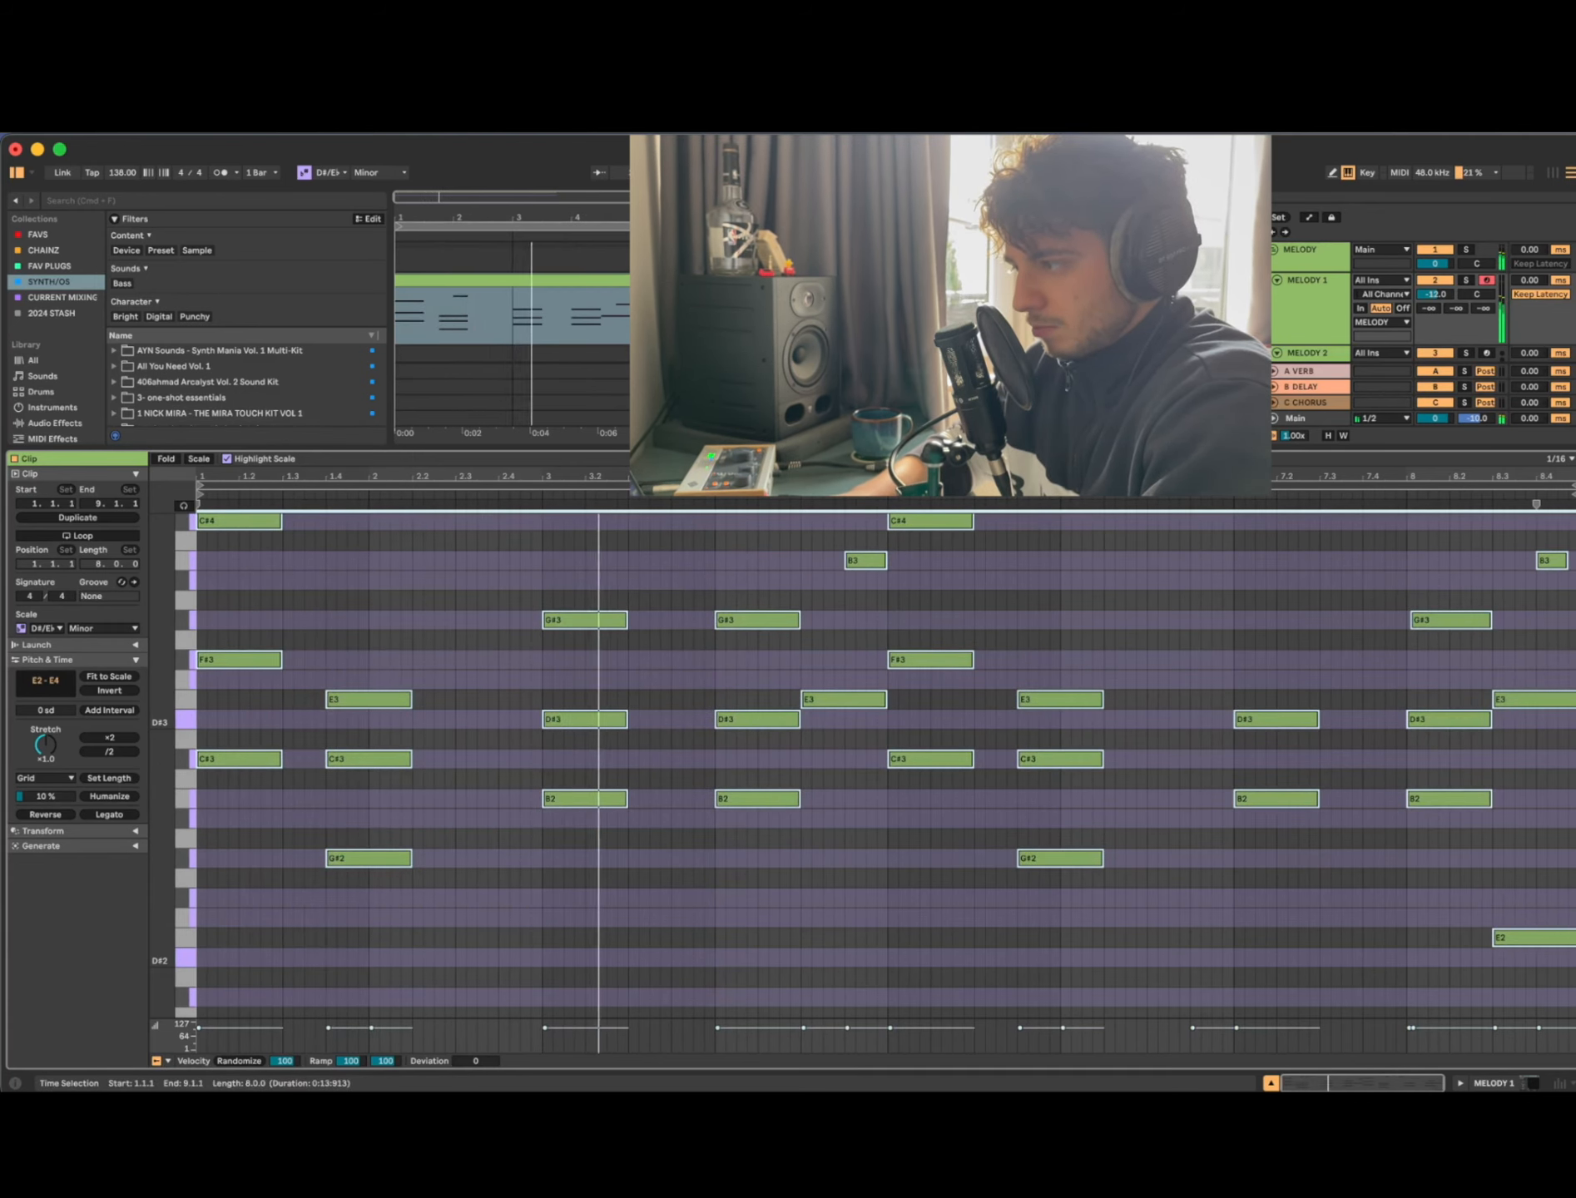
Step: Change the scale root of all clips to C#/Db, keeping the Minor scale, and stop playback
left_click(499, 378)
key("super+a")
left_click(327, 173)
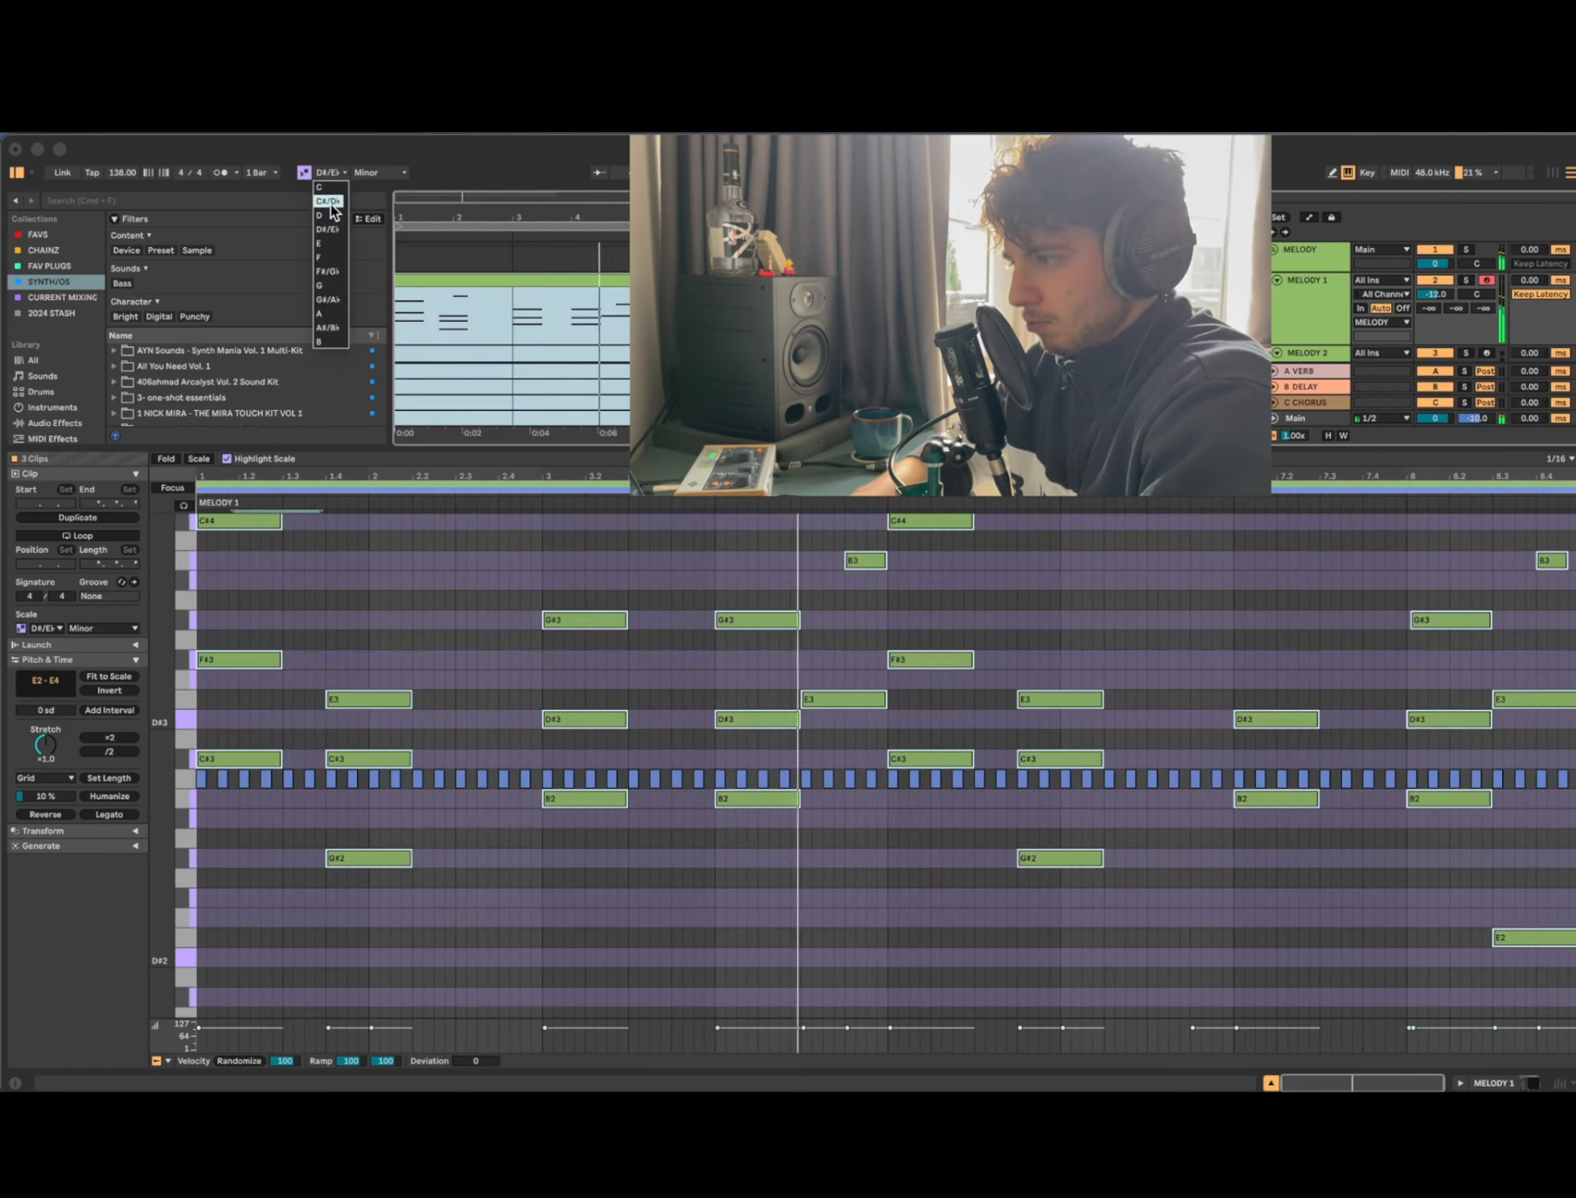
left_click(328, 190)
left_click(459, 676)
key("space")
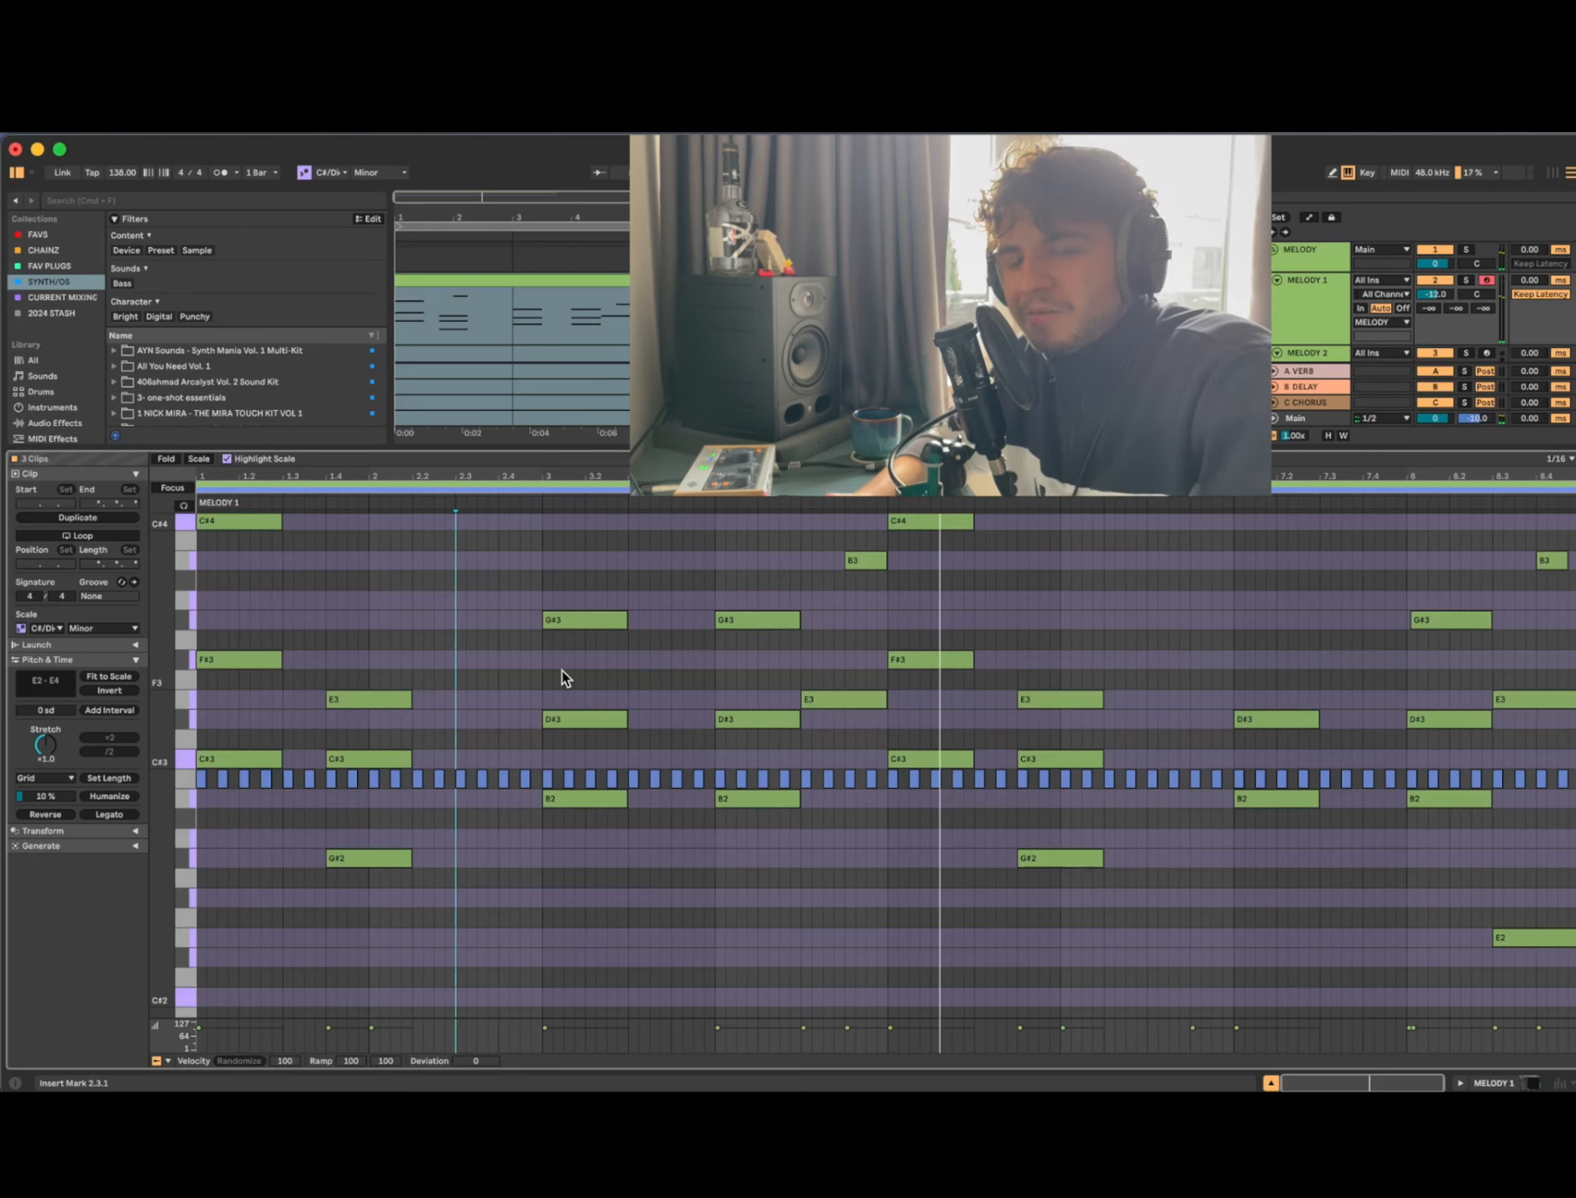
left_click(614, 337)
left_click(629, 335)
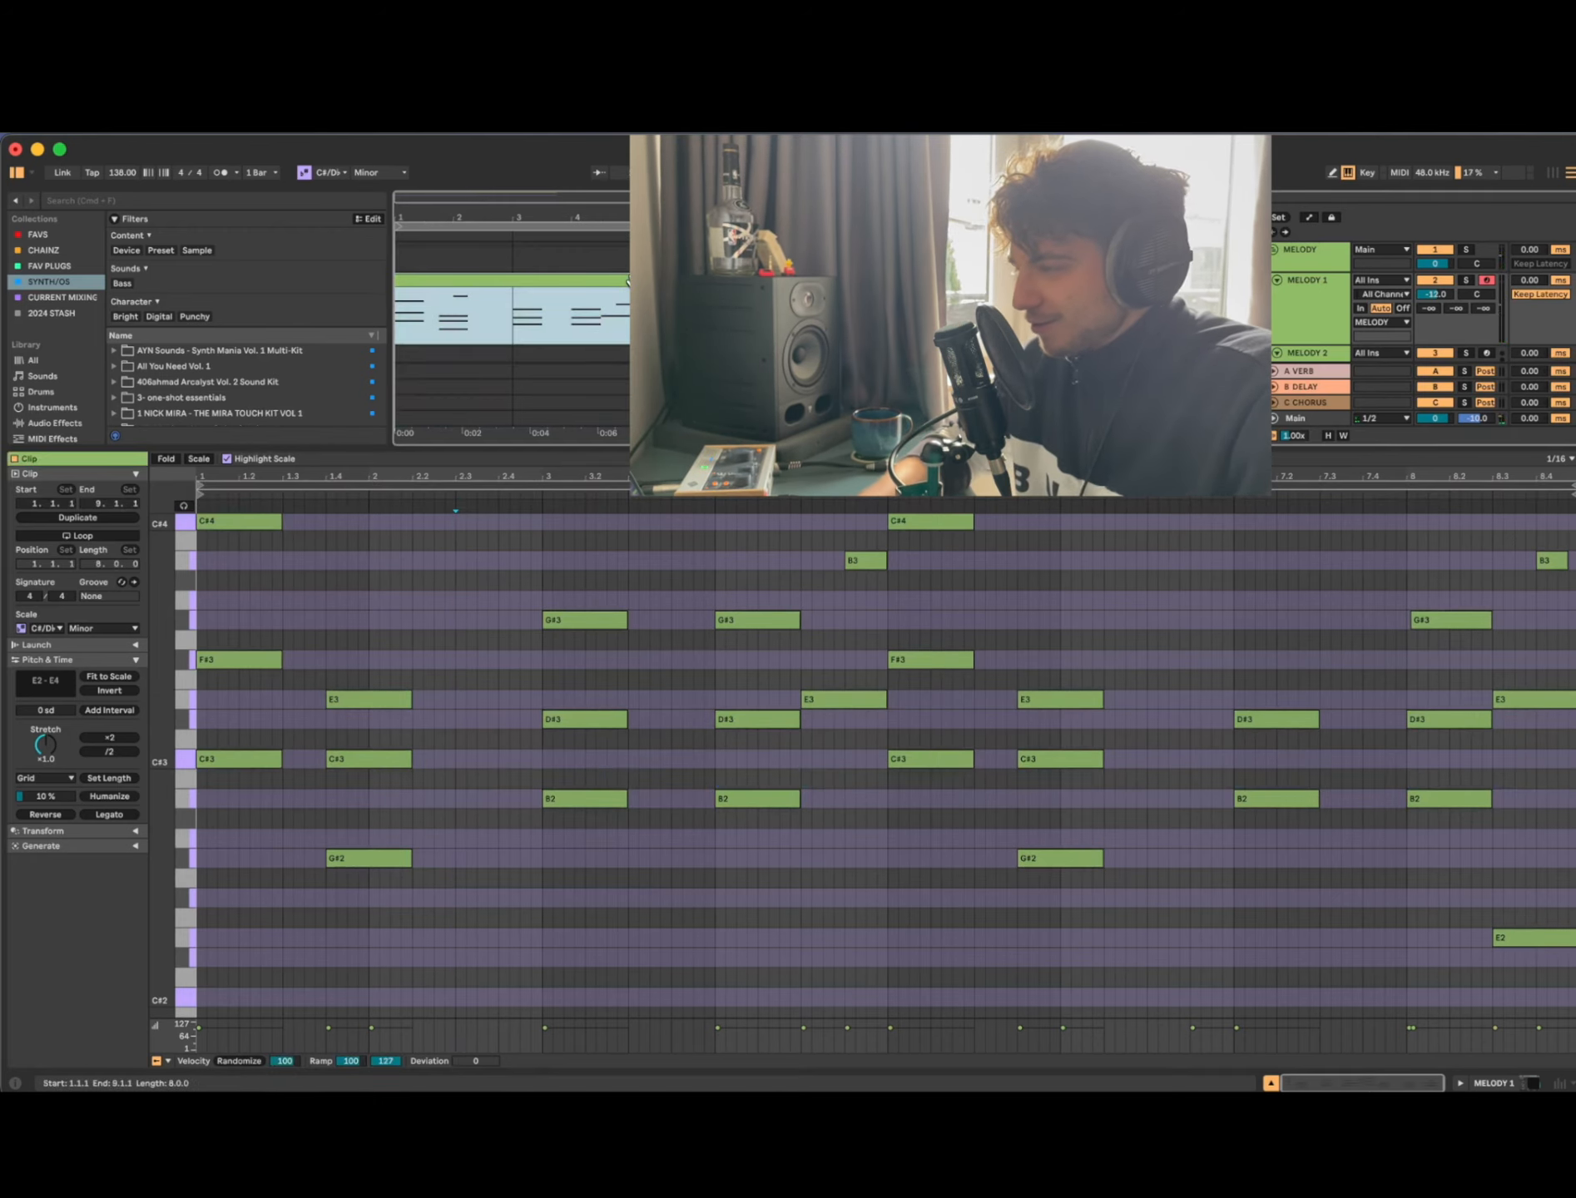
scroll(629, 336, "down", 2)
left_click(629, 291)
left_click(629, 342)
scroll(630, 344, "down", 3)
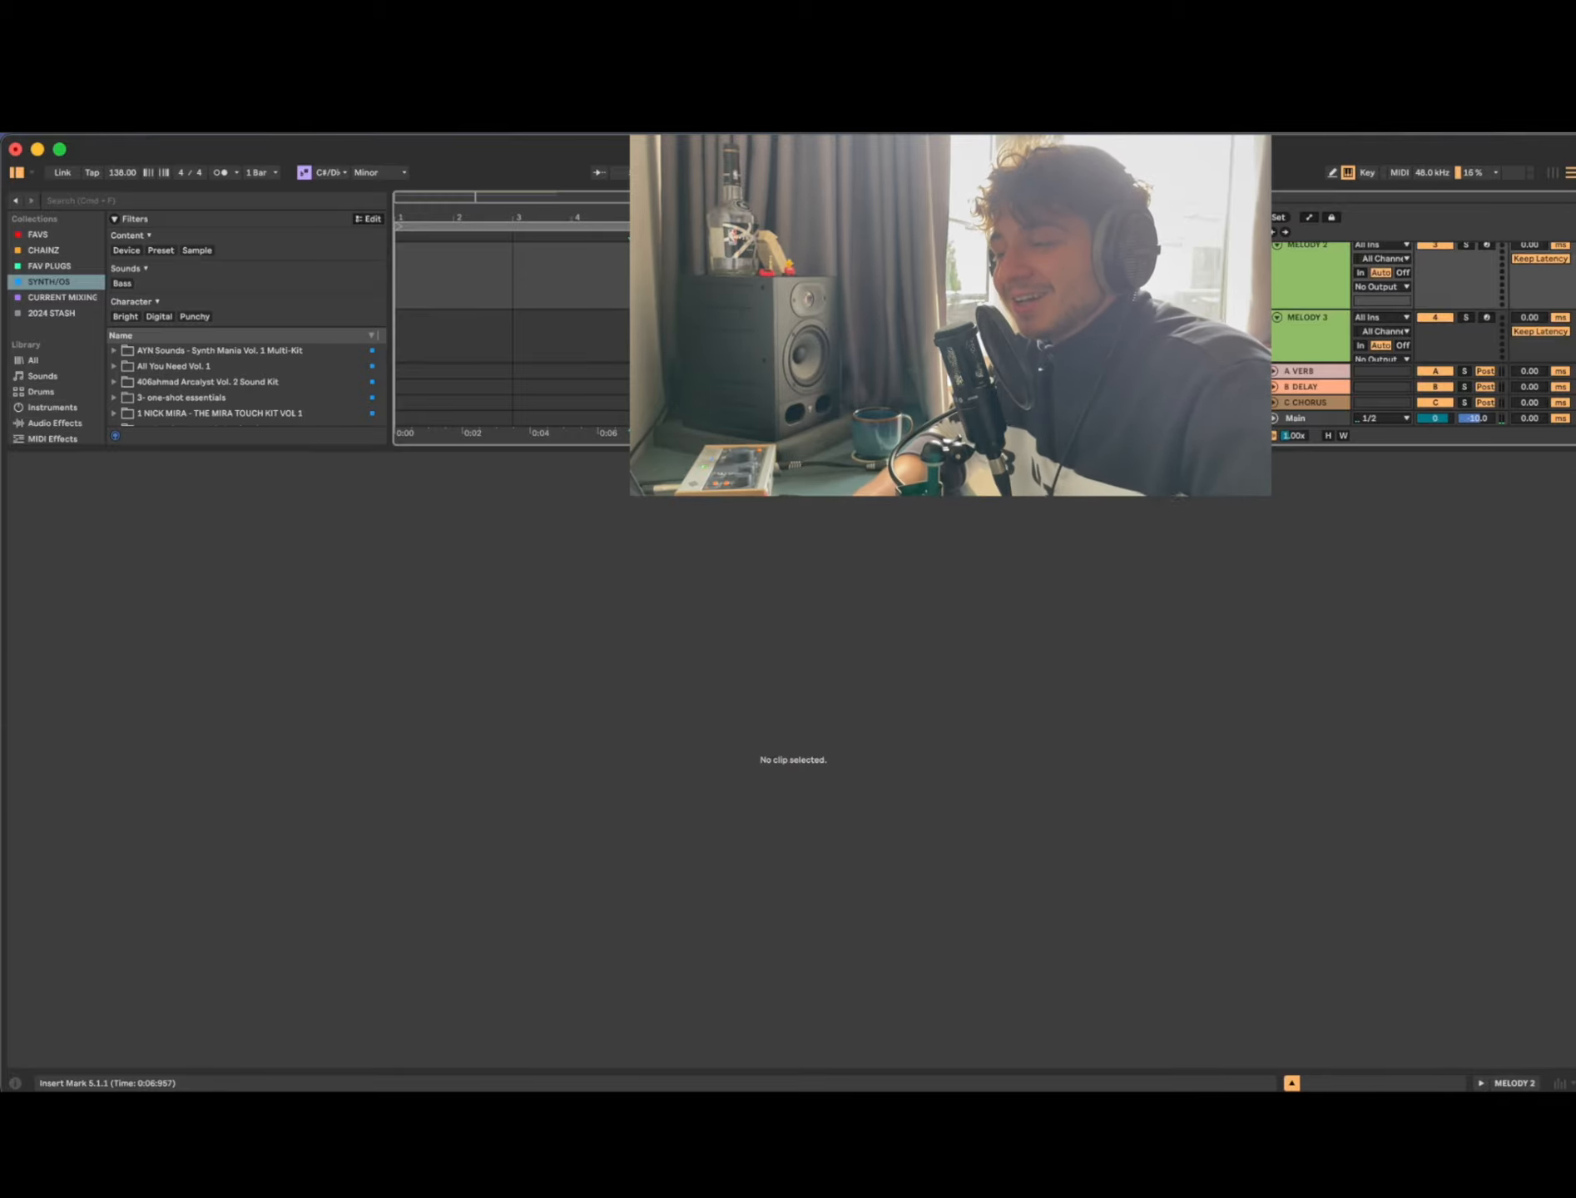
scroll(666, 344, "up", 3)
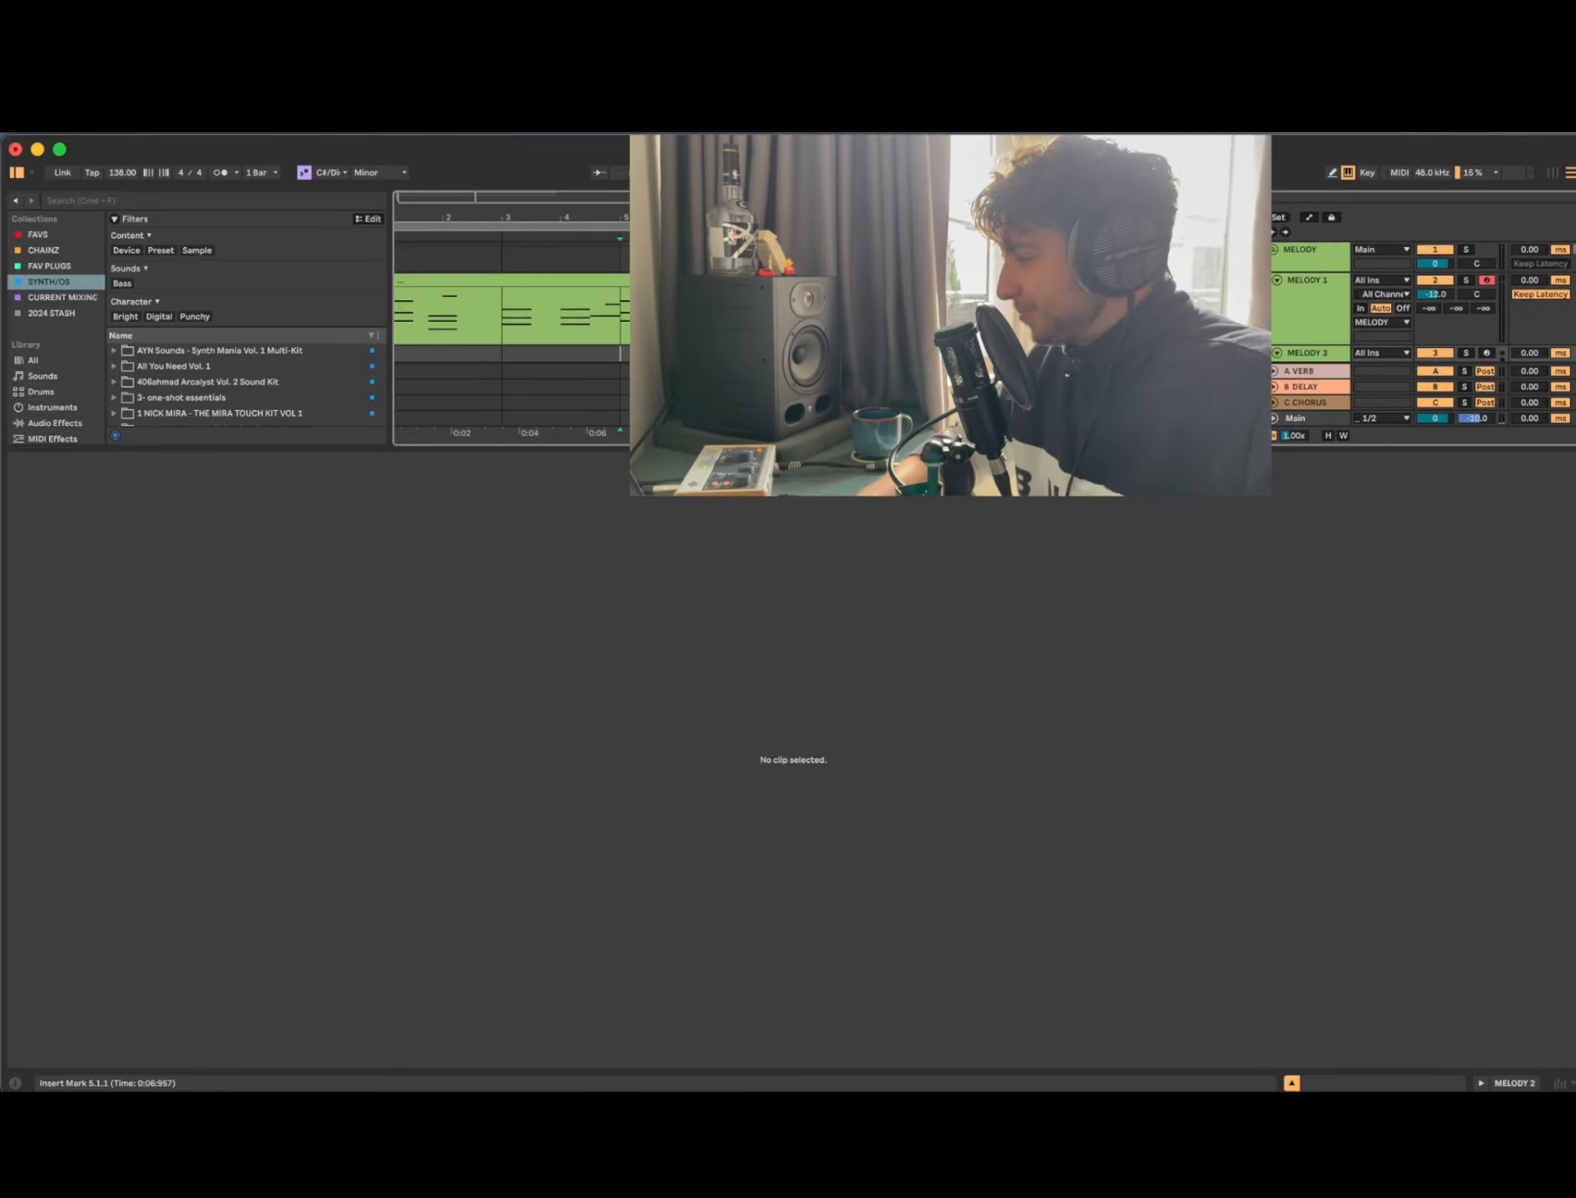
scroll(665, 344, "down", 3)
left_click_drag(763, 449, 763, 677)
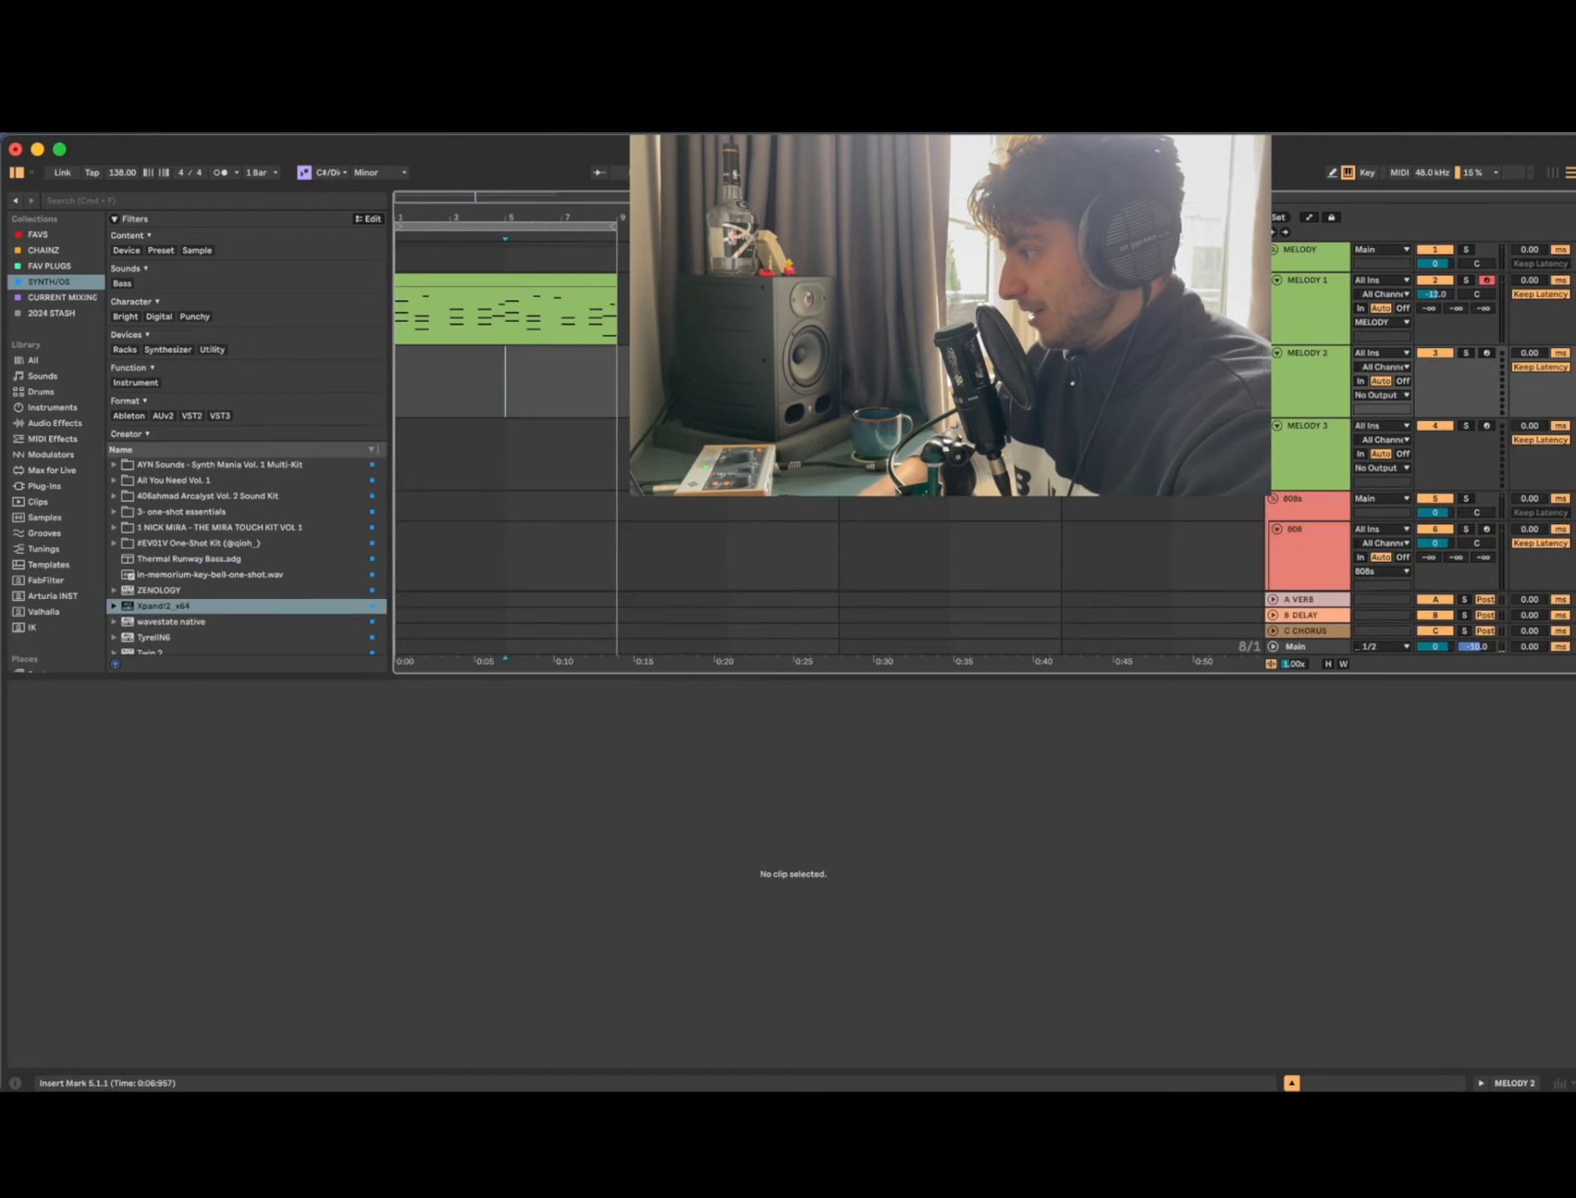
Step: Reopen the MELODY 1 clip in an enlarged note editor, coarsen the grid to 1/4, and add a two-beat C#2 bass note at 1.1.1
left_click(491, 306)
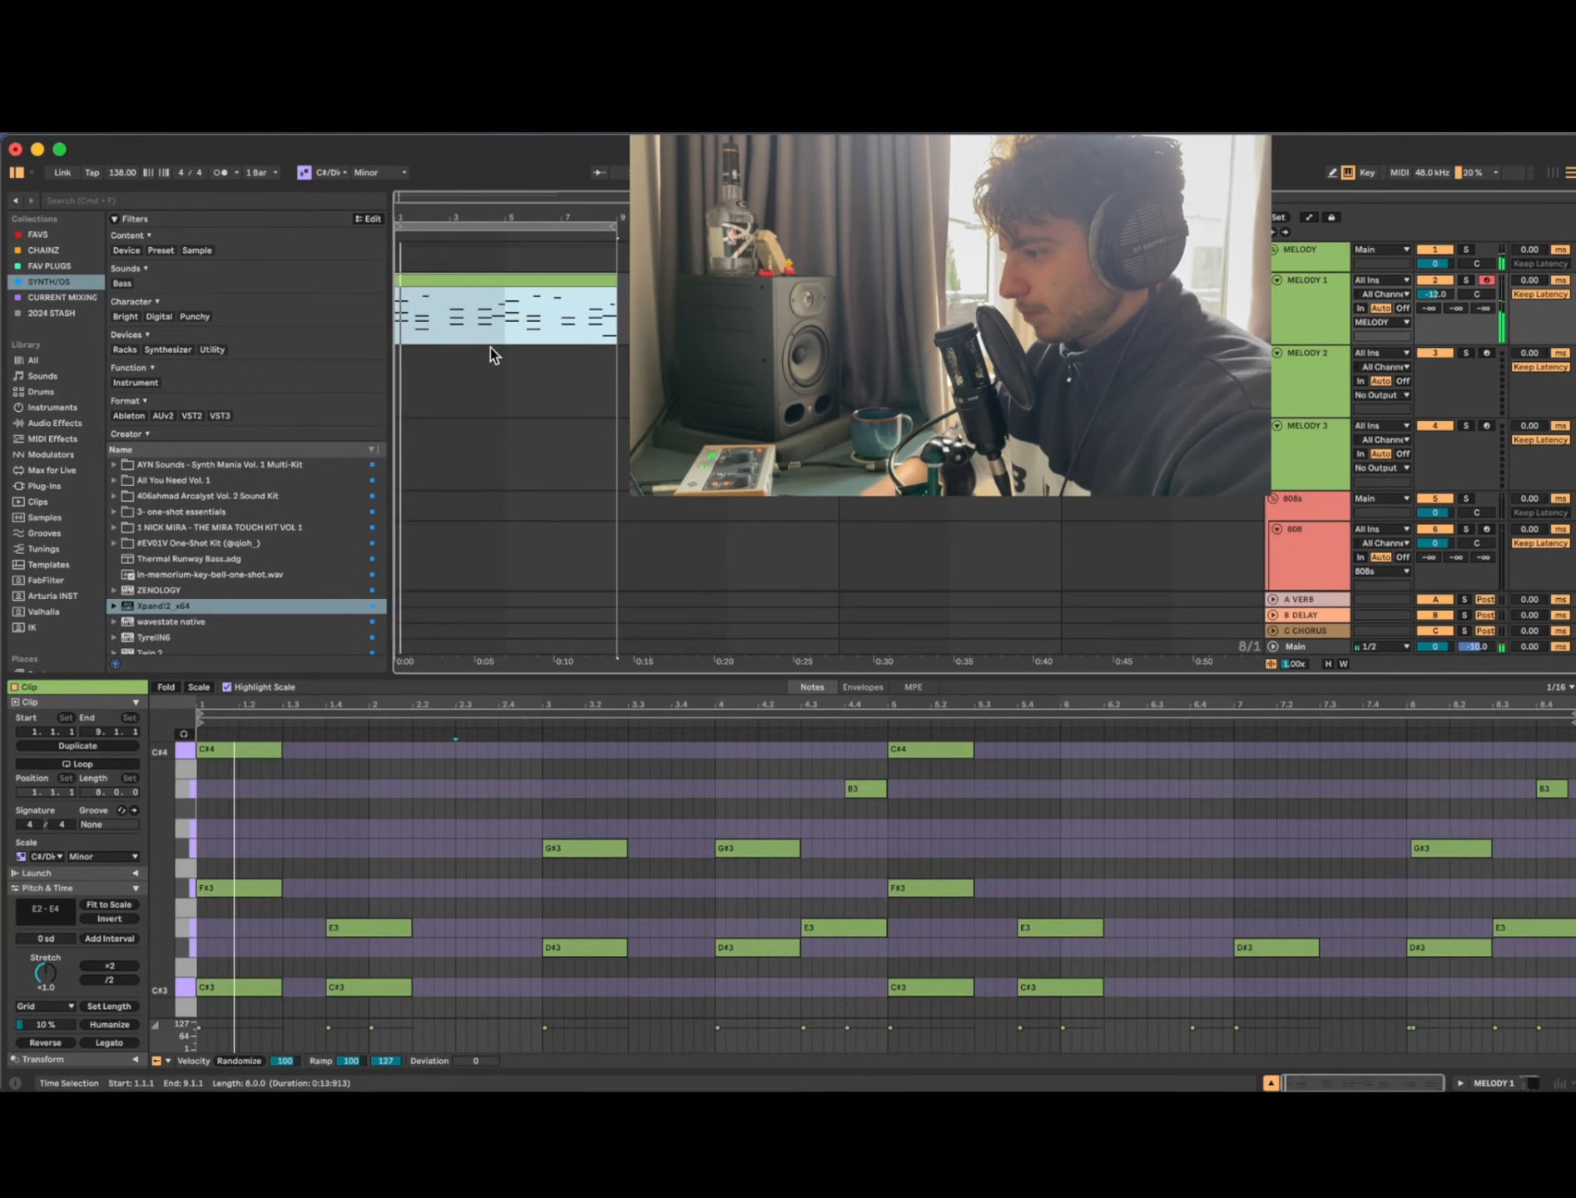
scroll(370, 852, "down", 3)
left_click_drag(440, 668, 439, 438)
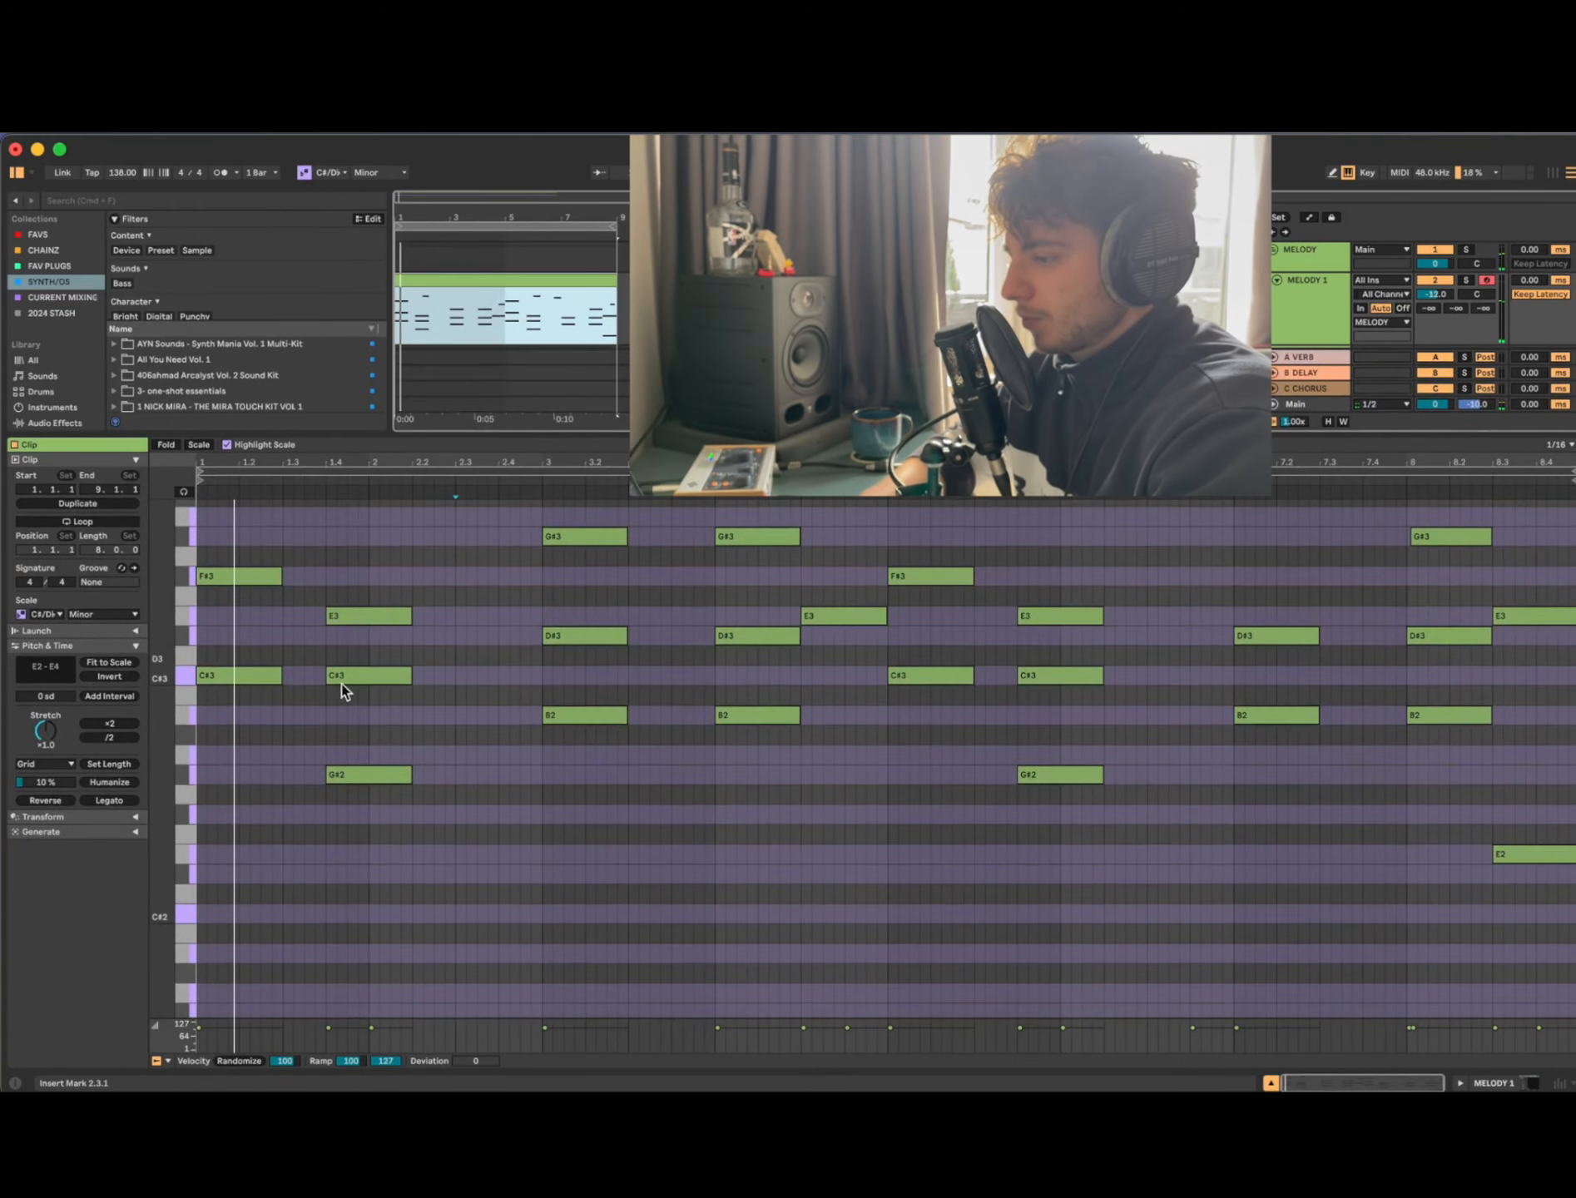
key("super+2")
key("super+2")
double_click(216, 915)
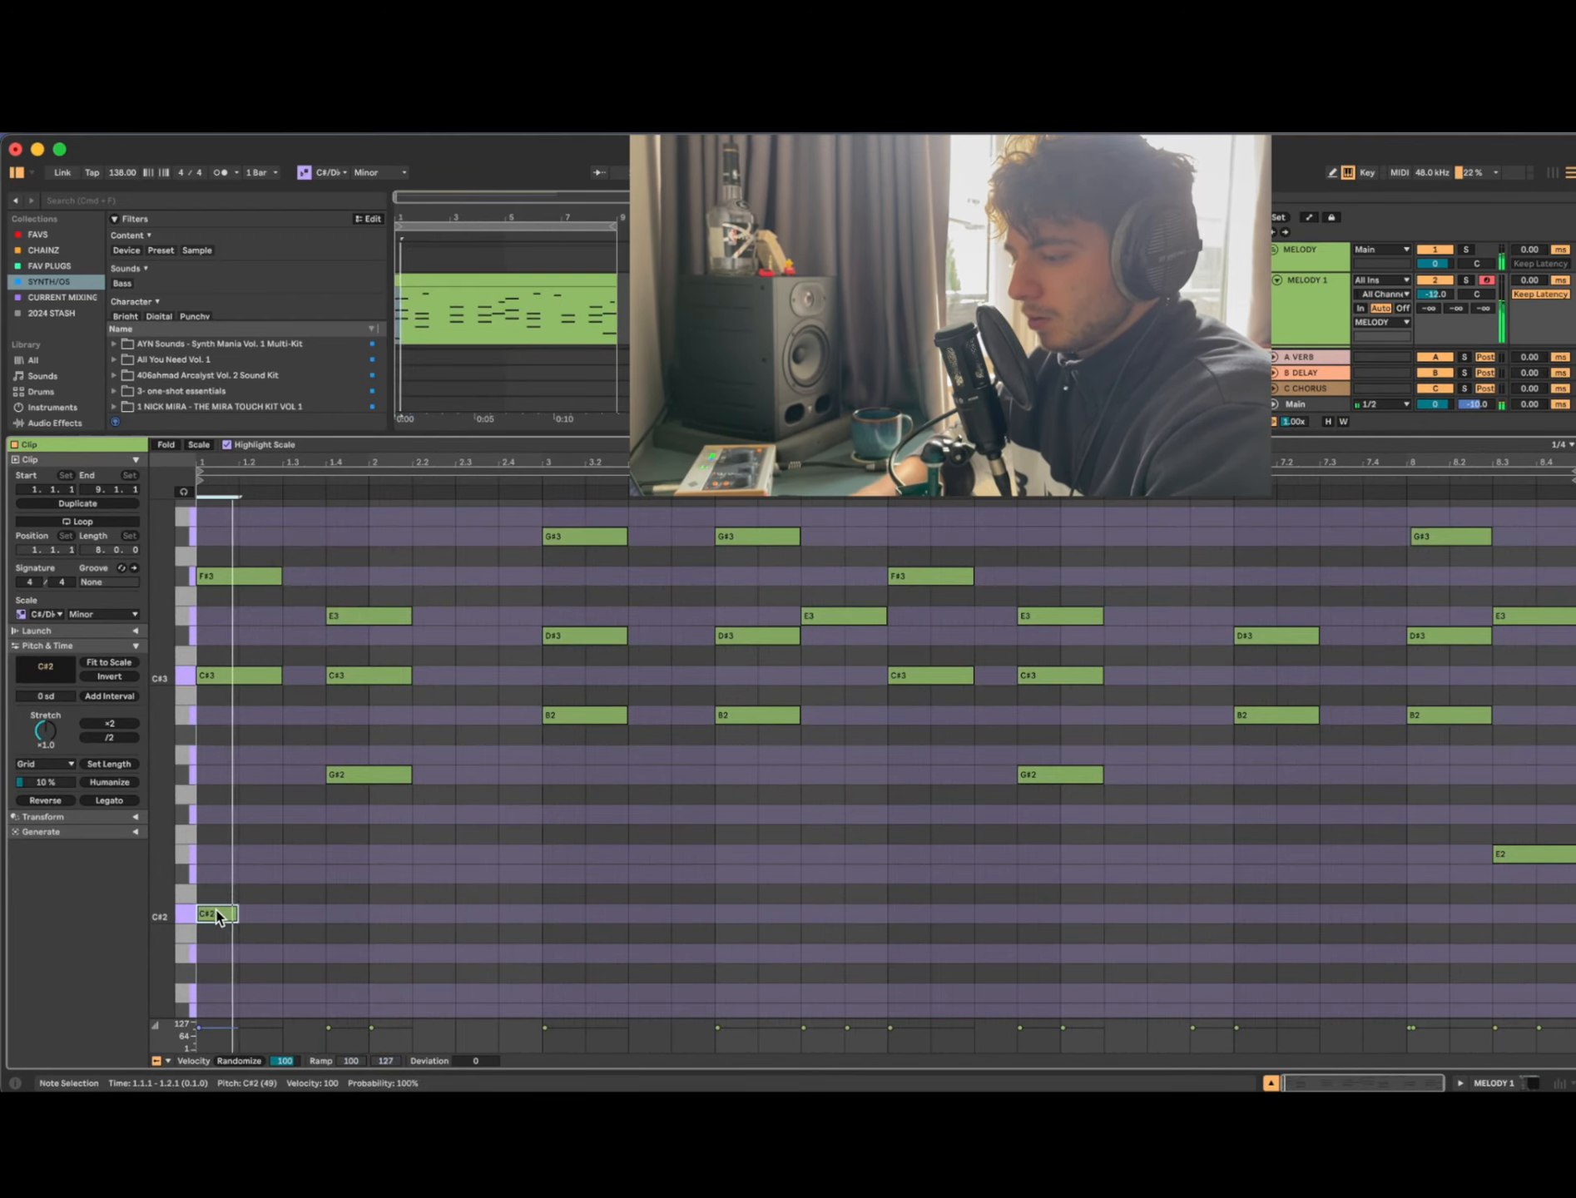
key("space")
key("space")
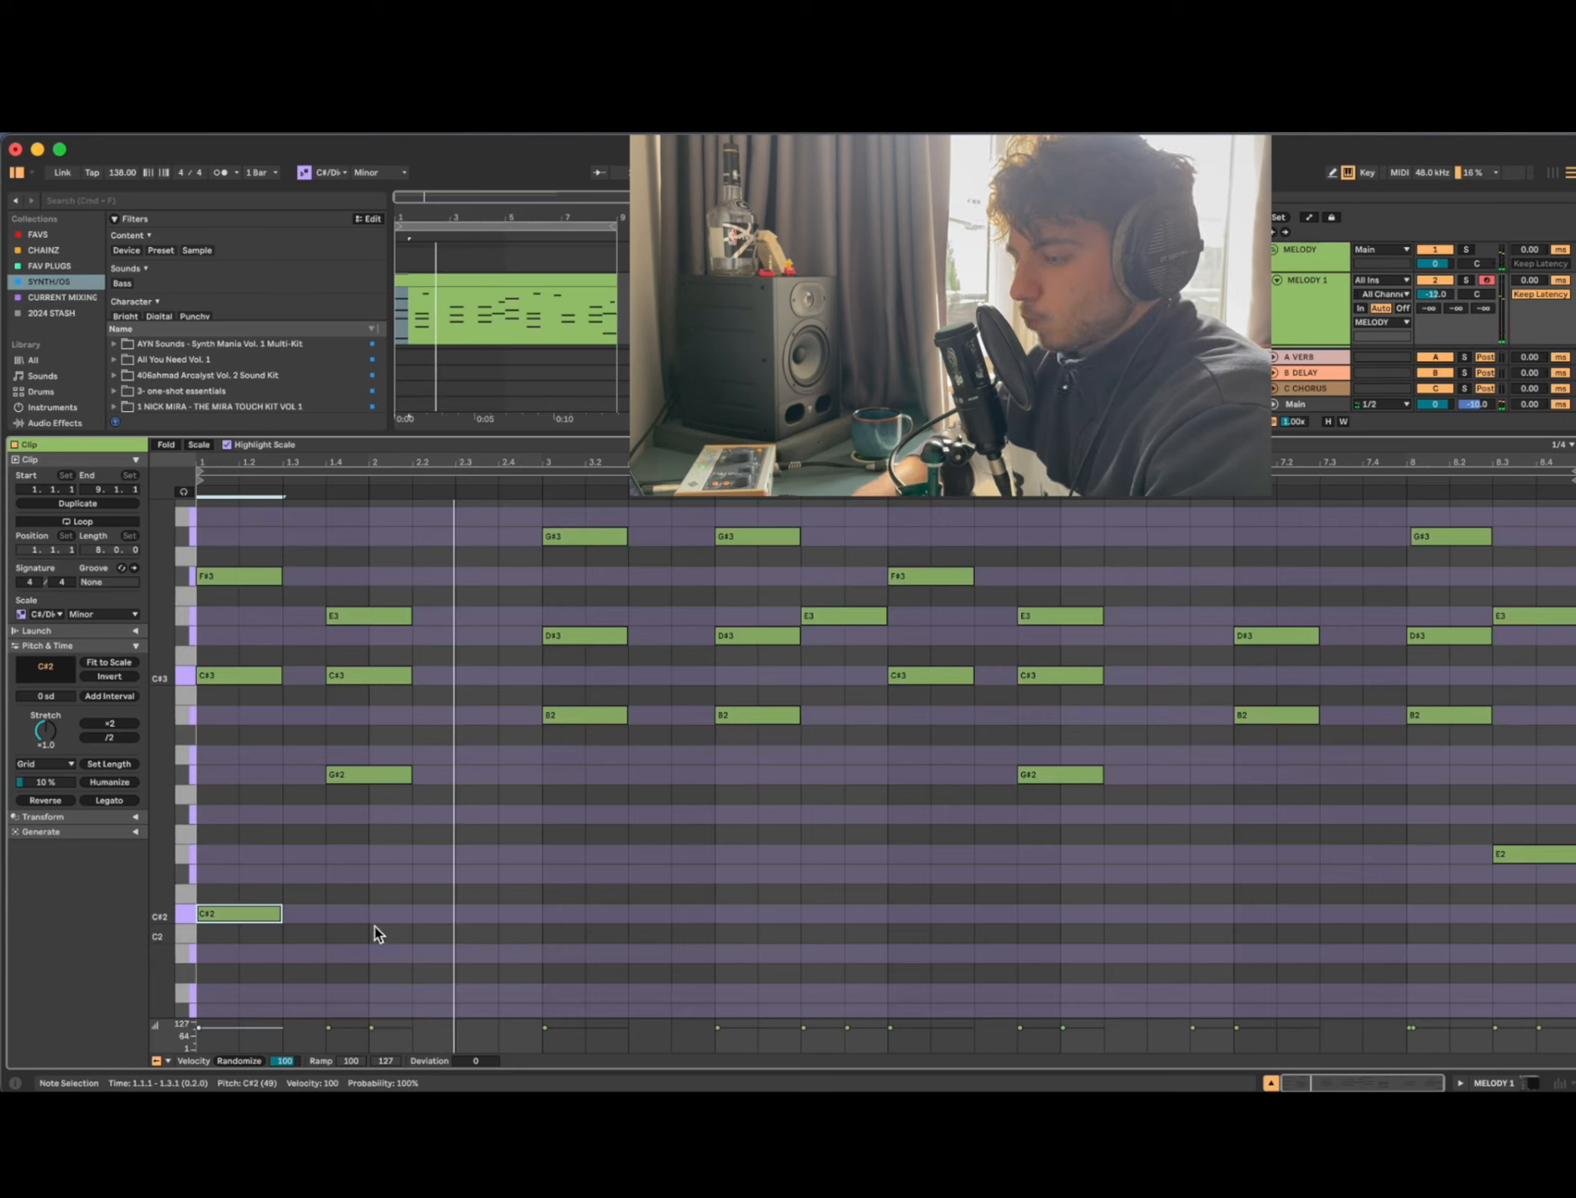
key("space")
key("space")
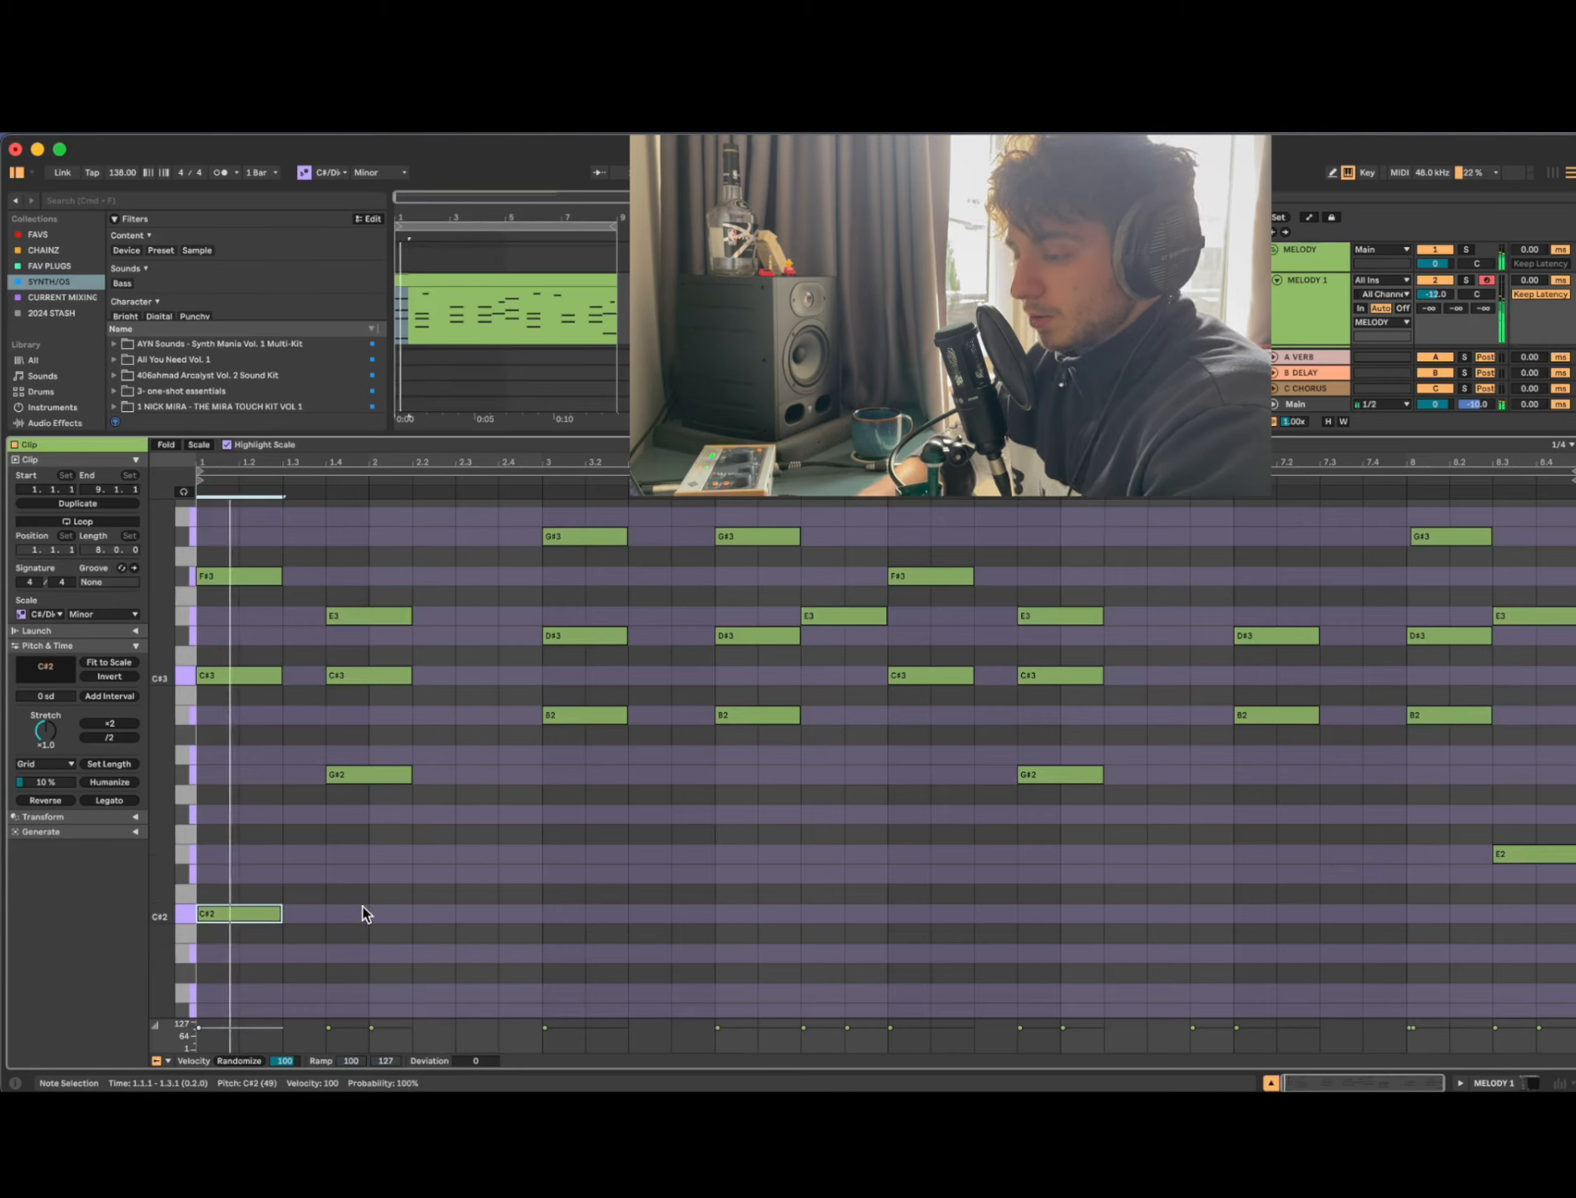
Step: Add a two-beat C#2 bass note at 1.4.1
double_click(345, 916)
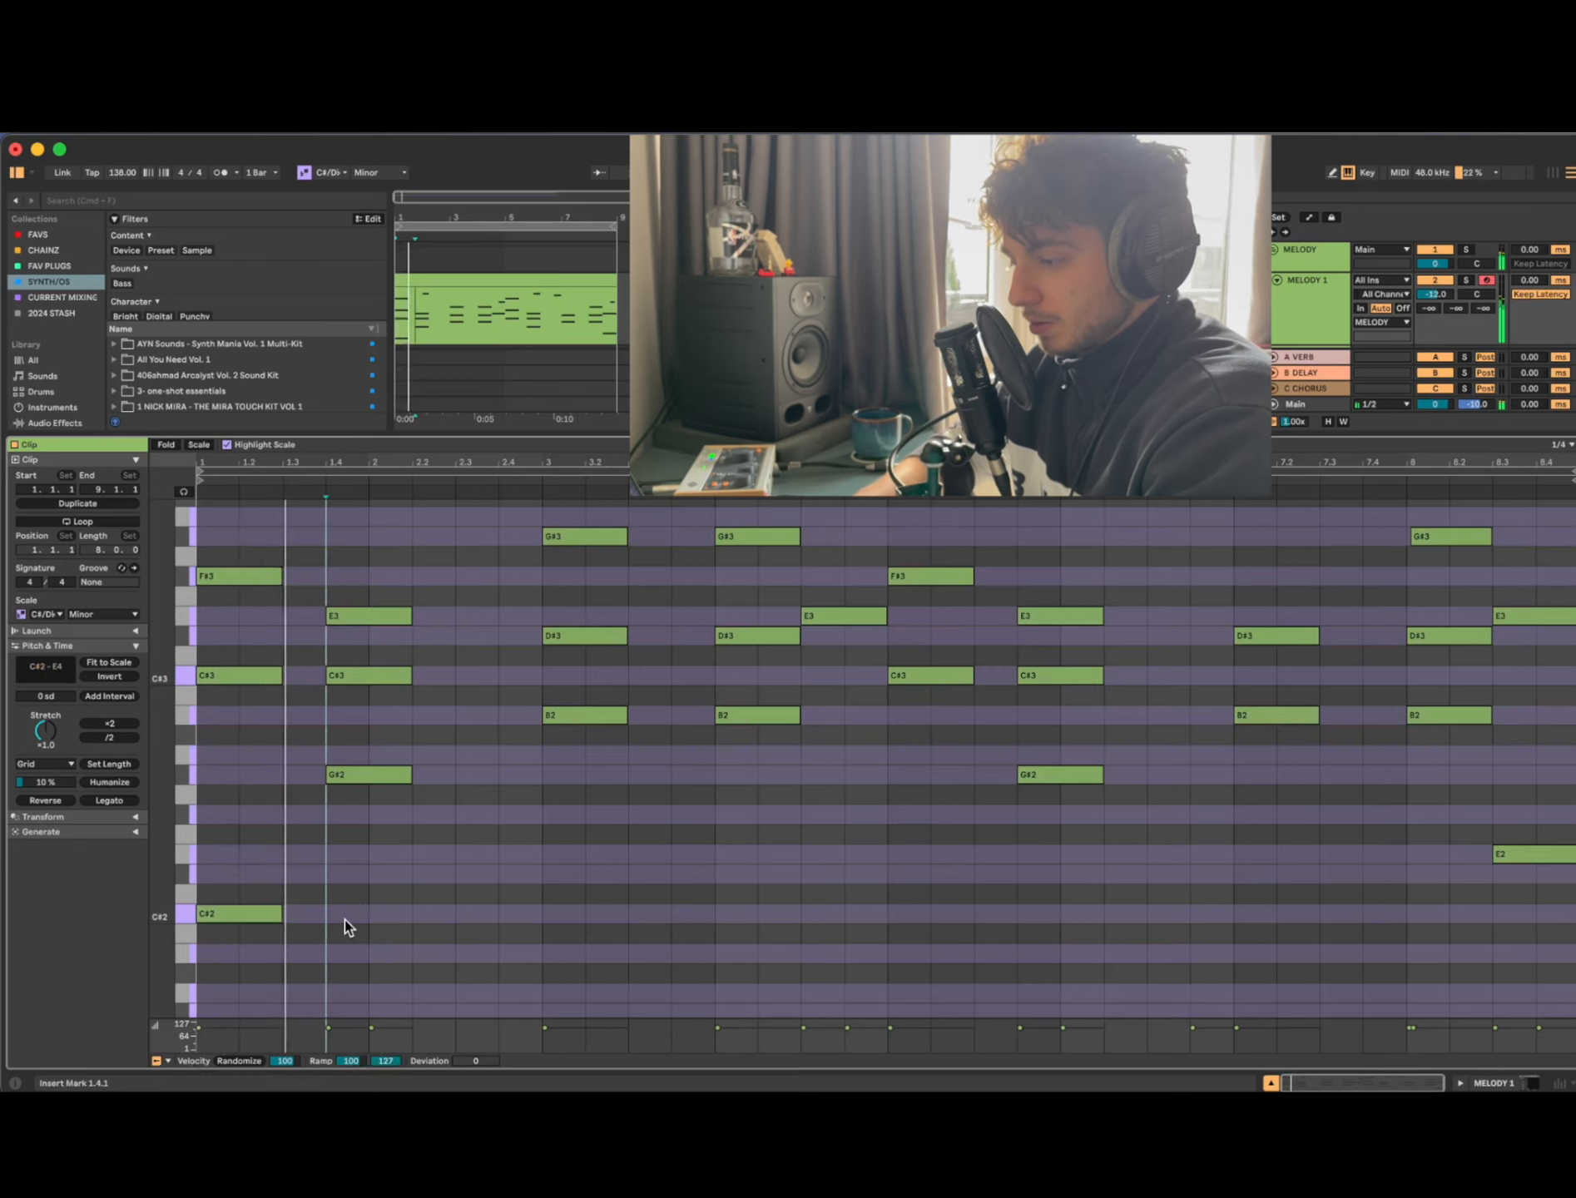
key("shift+Right")
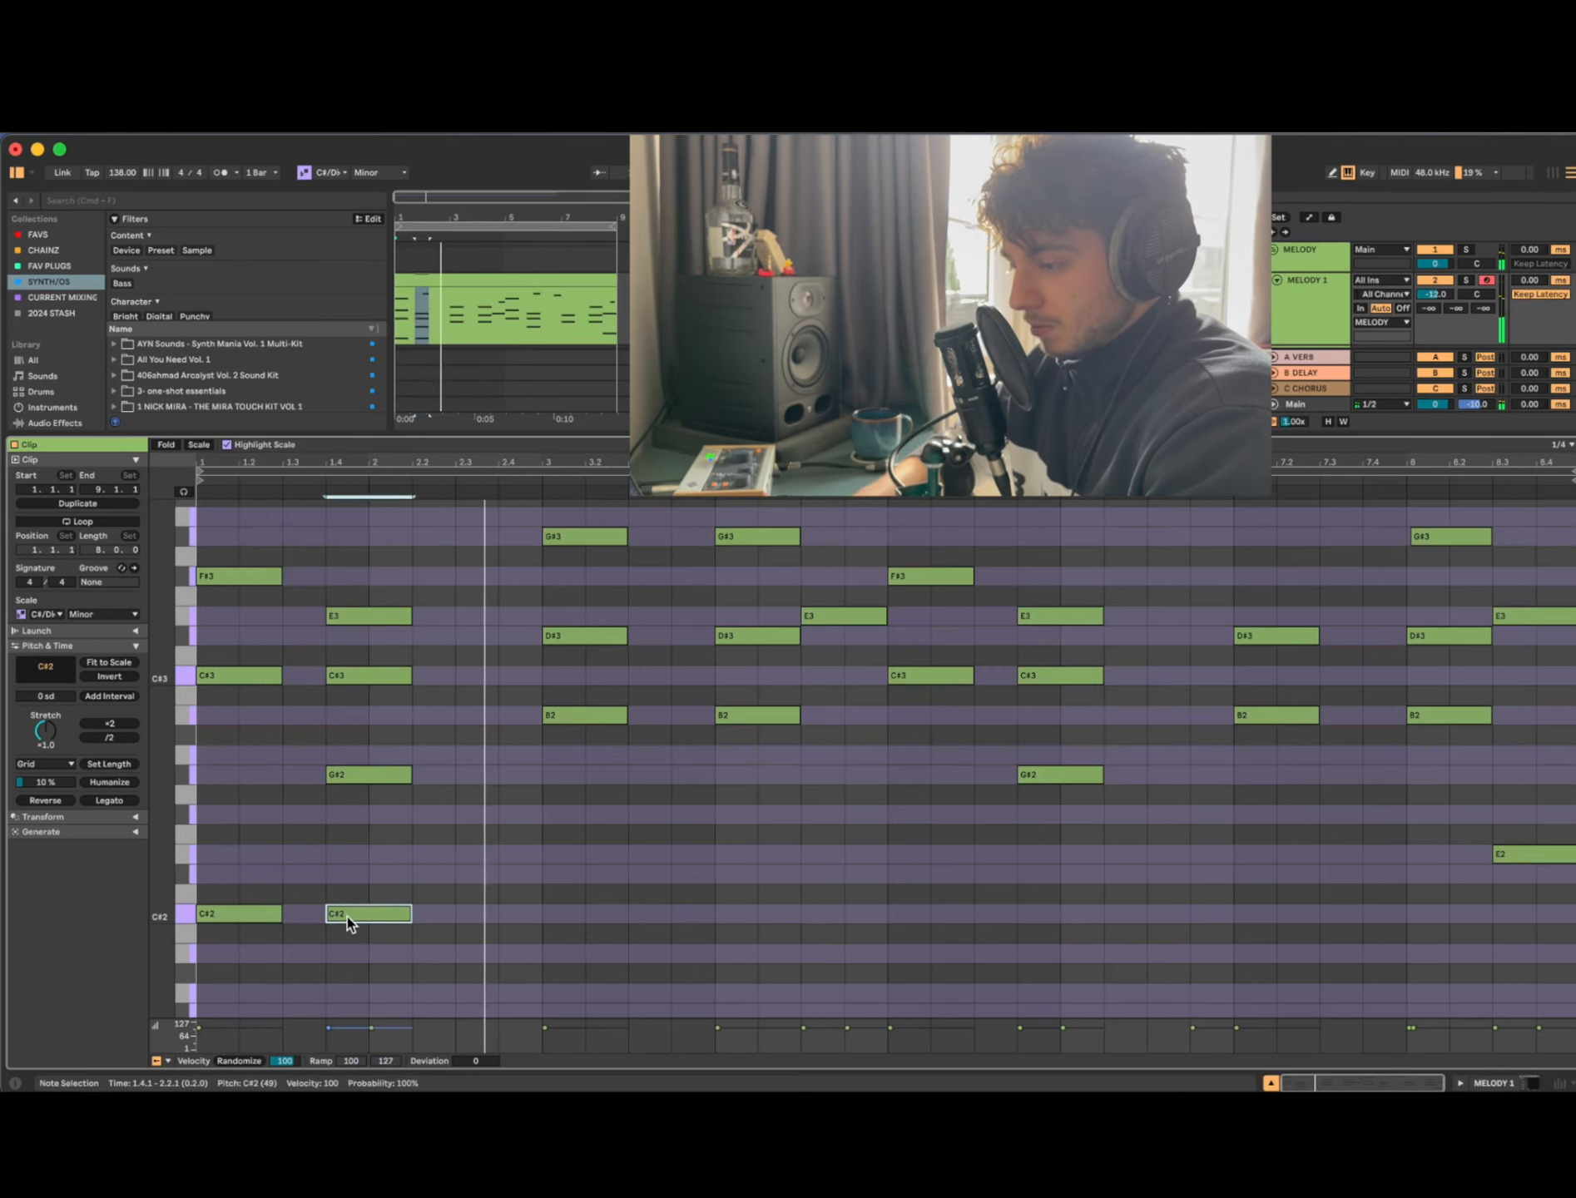
scroll(347, 917, "up", 2)
scroll(347, 917, "down", 5)
left_click_drag(285, 898, 256, 719)
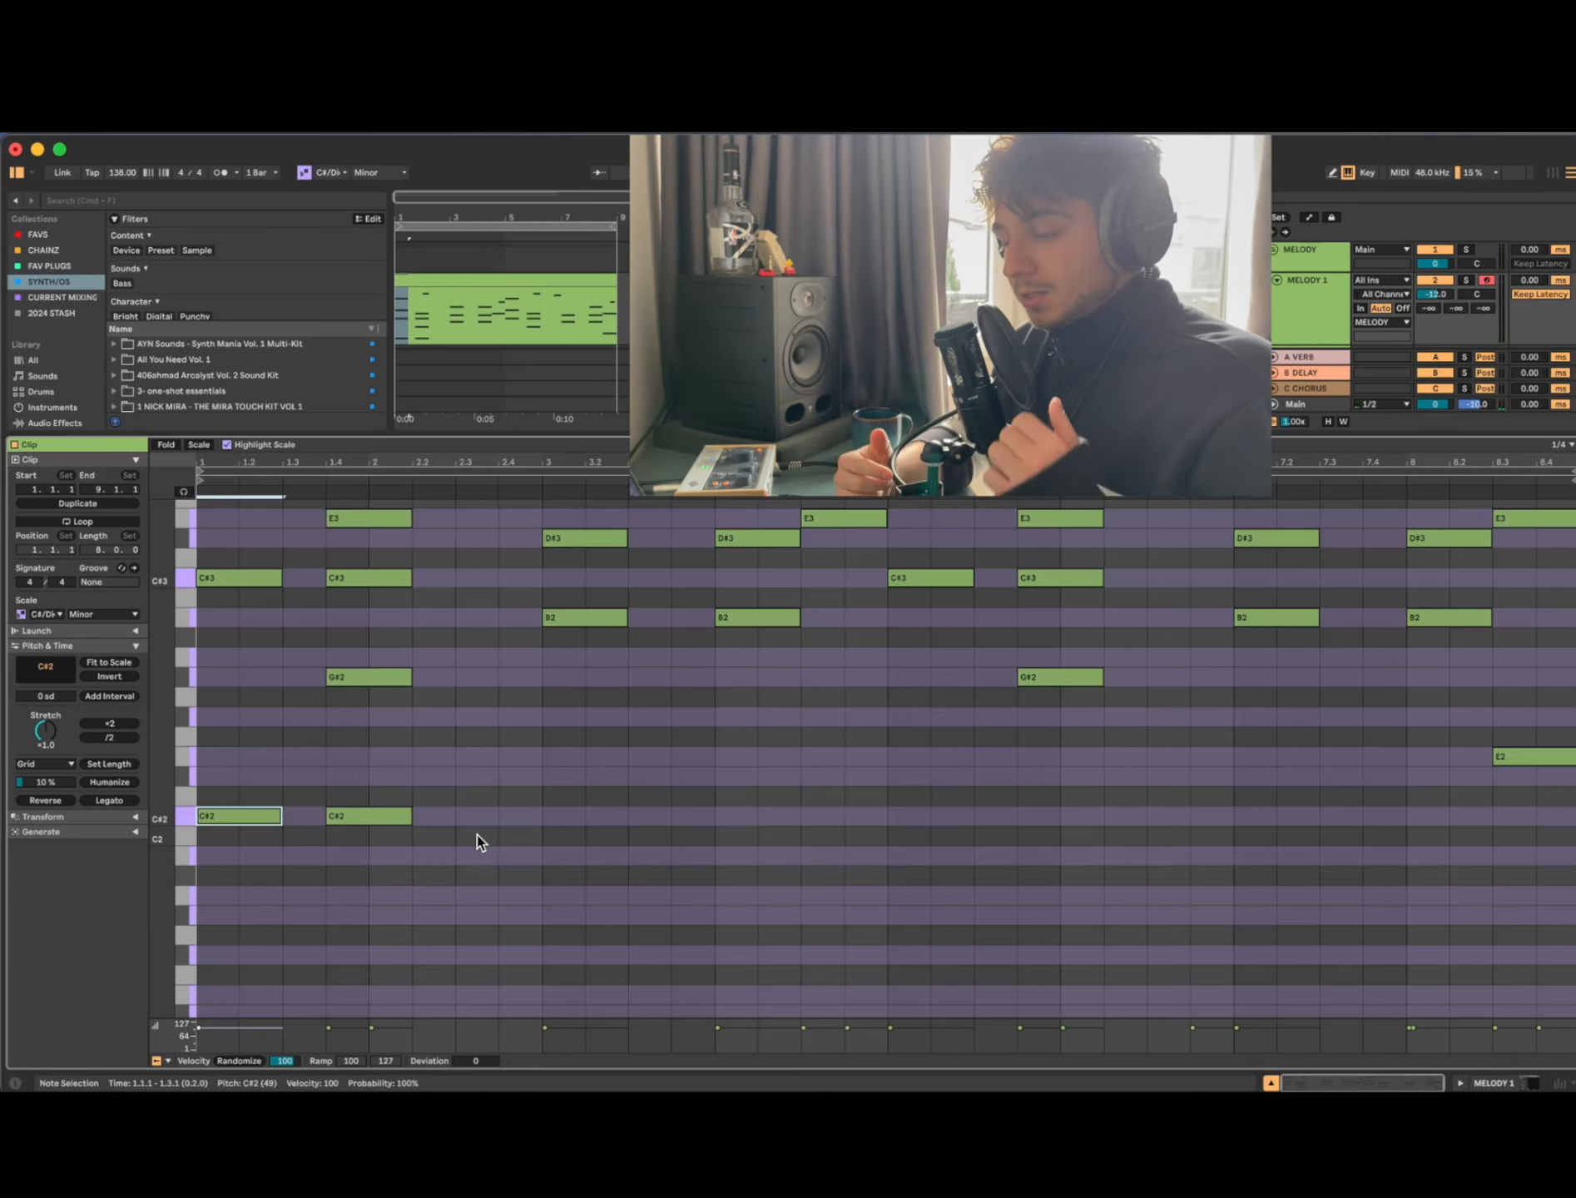
scroll(392, 734, "up", 5)
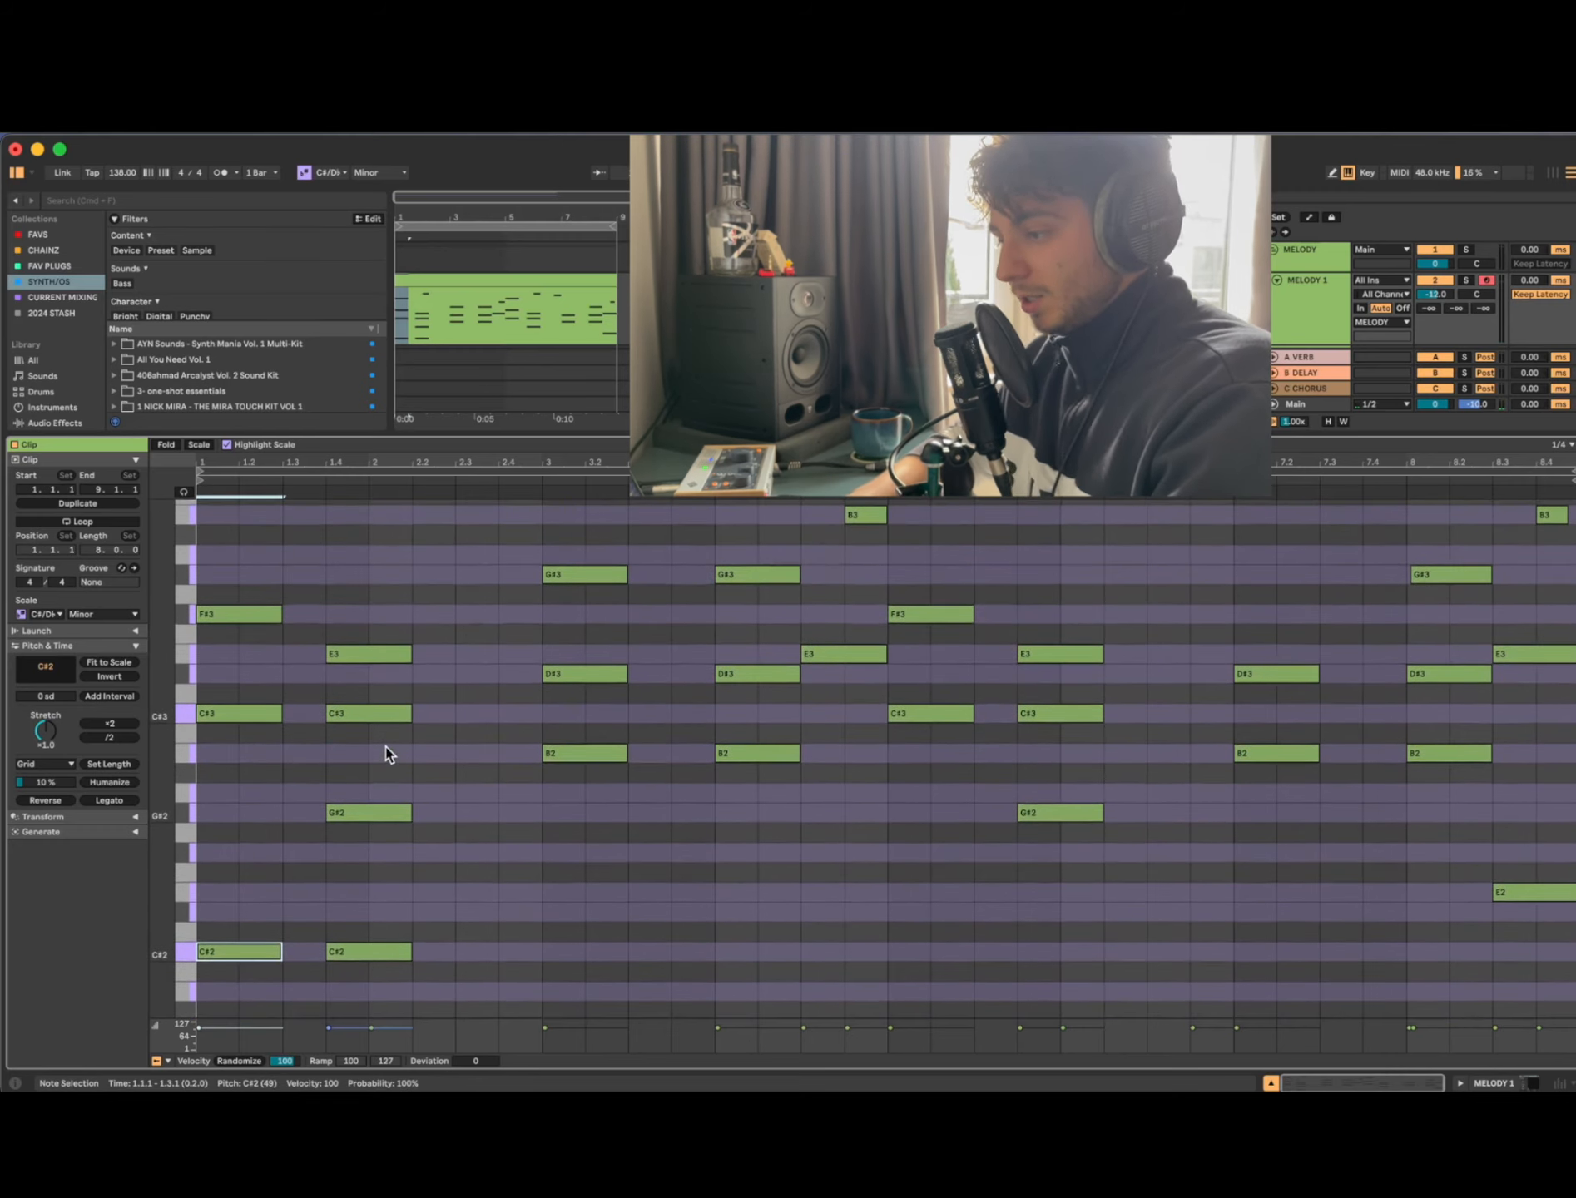
scroll(343, 886, "down", 1)
Step: Move the C#2 bass note at 1.4.1 to 2.1.1 and lower it to G#1 during playback
left_click(364, 931)
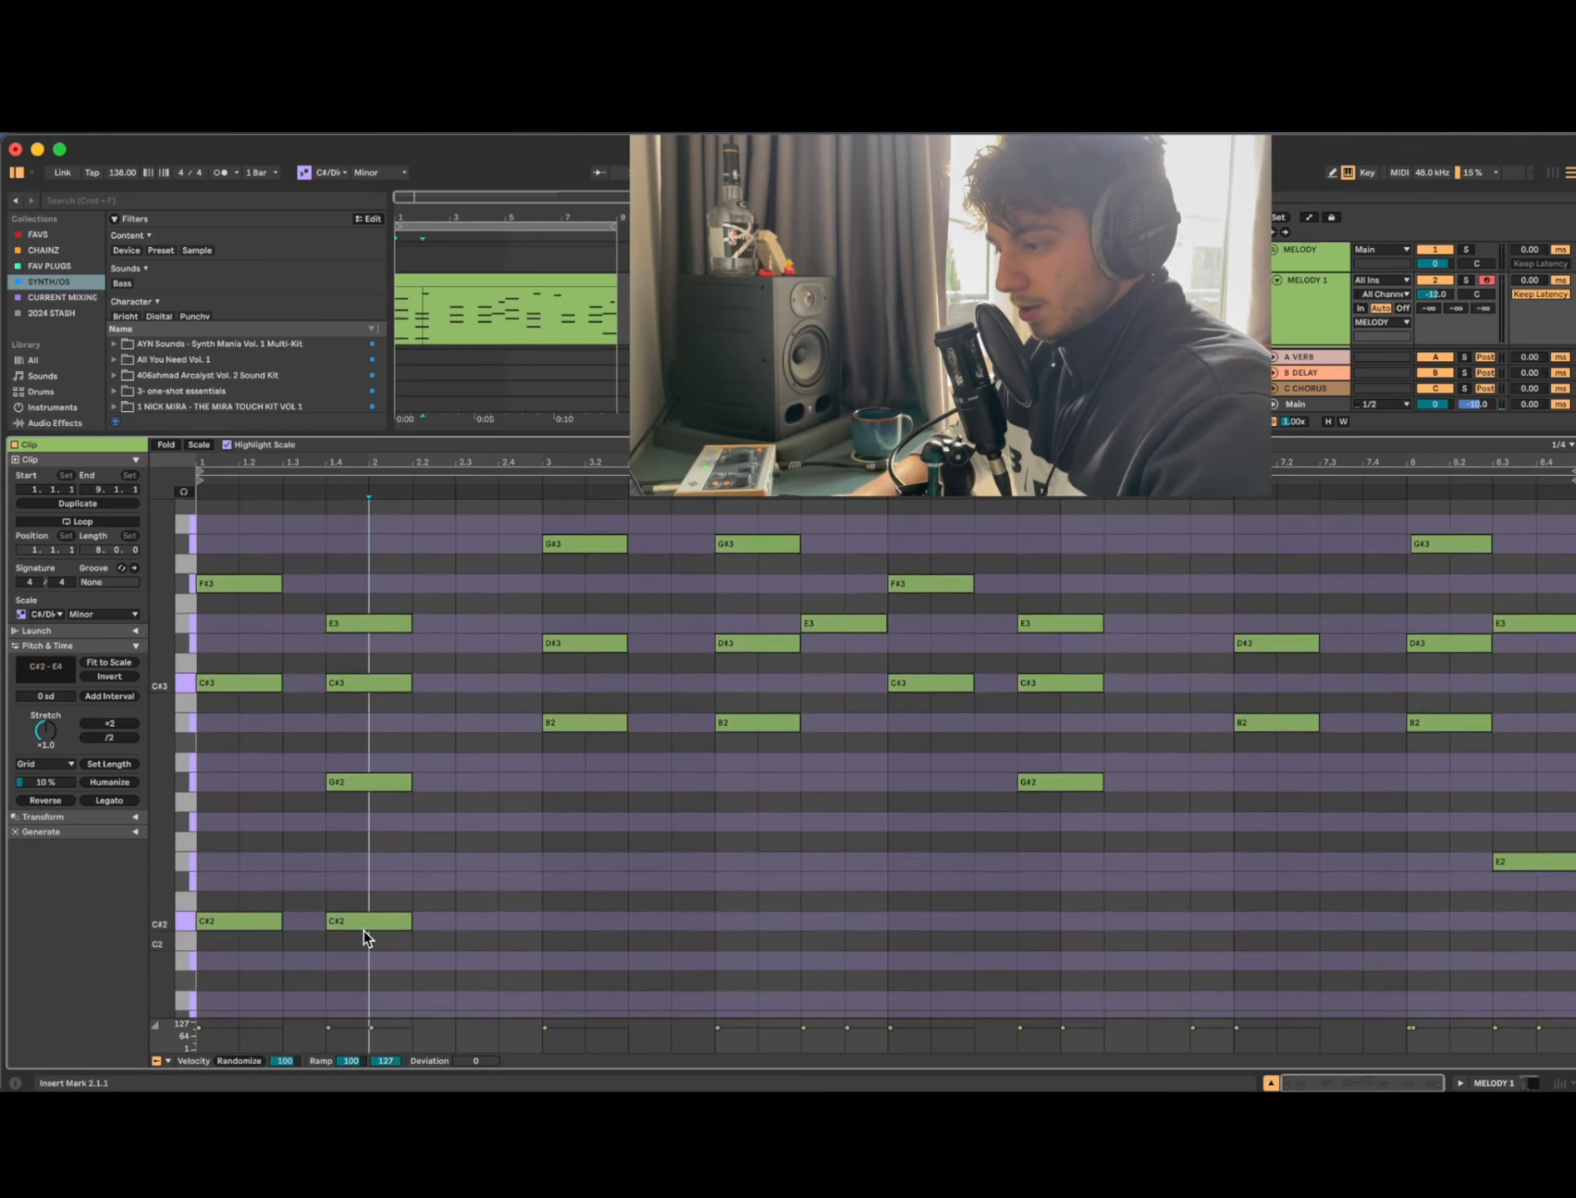
left_click_drag(347, 796, 346, 553)
left_click_drag(368, 899, 368, 936)
key("Right")
key("Down")
key("space")
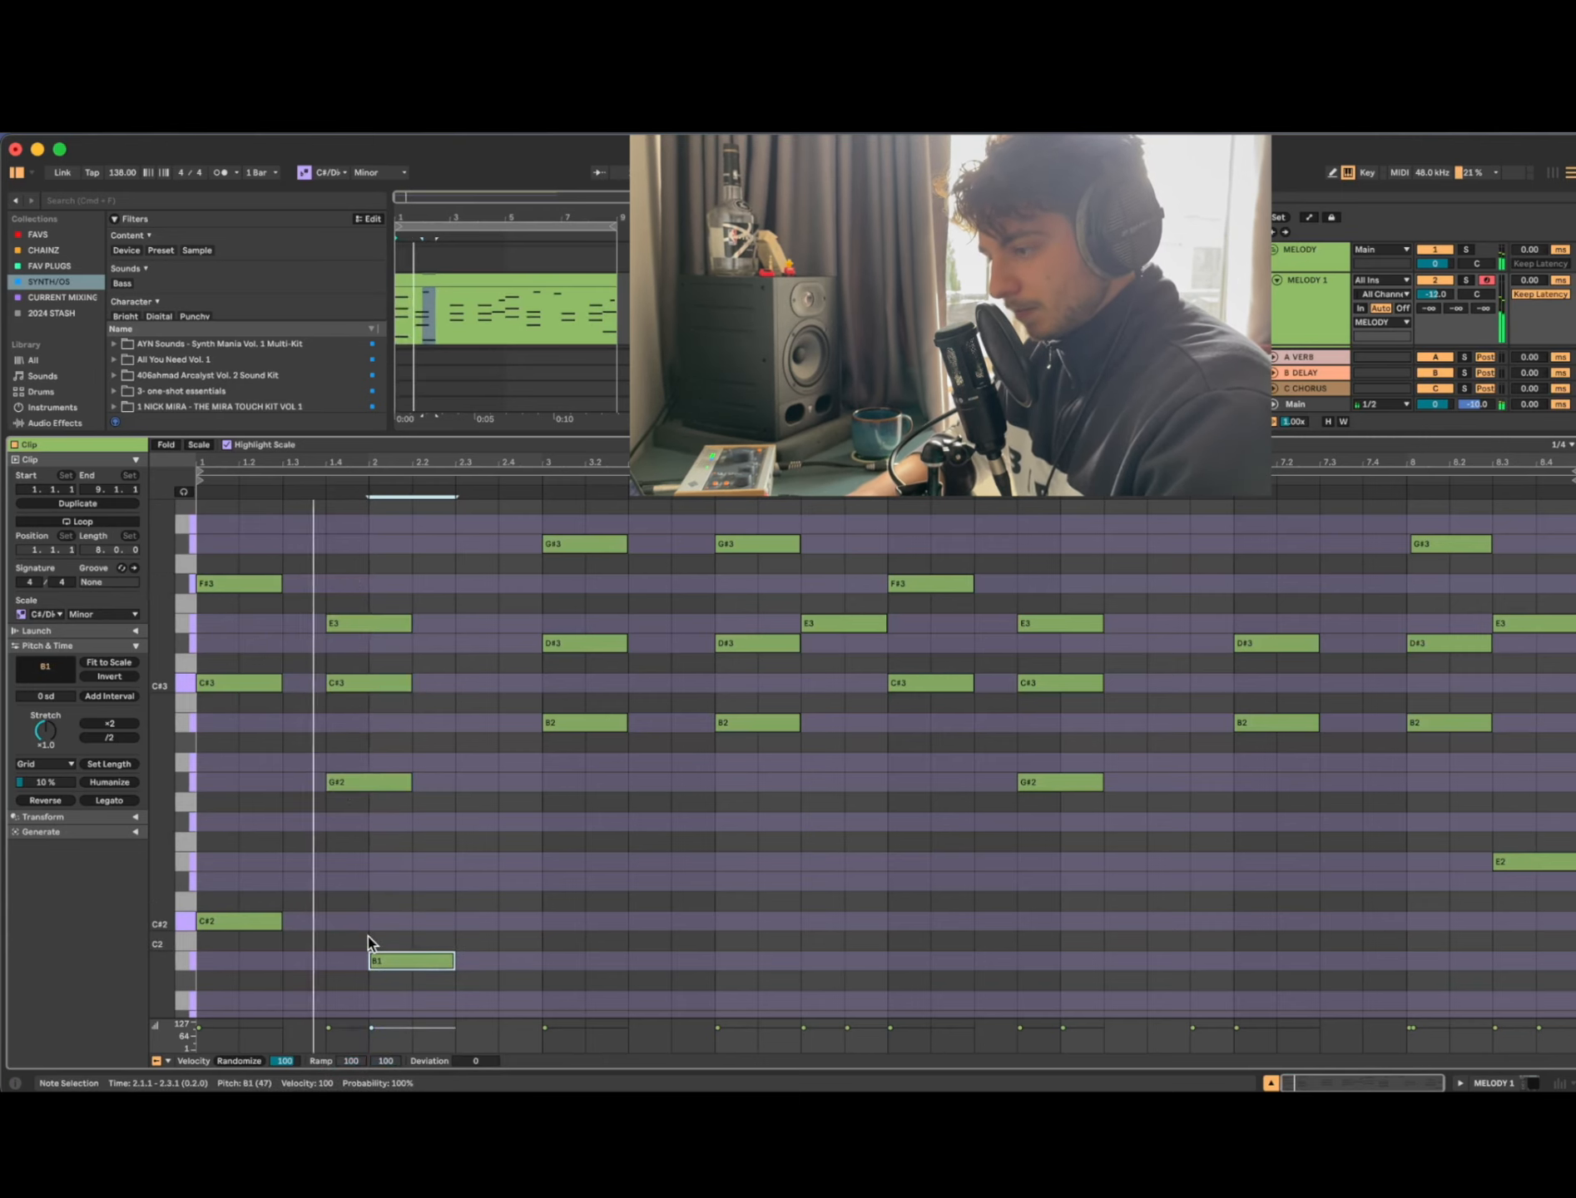
scroll(368, 936, "down", 2)
key("Down")
key("Down")
key("Down")
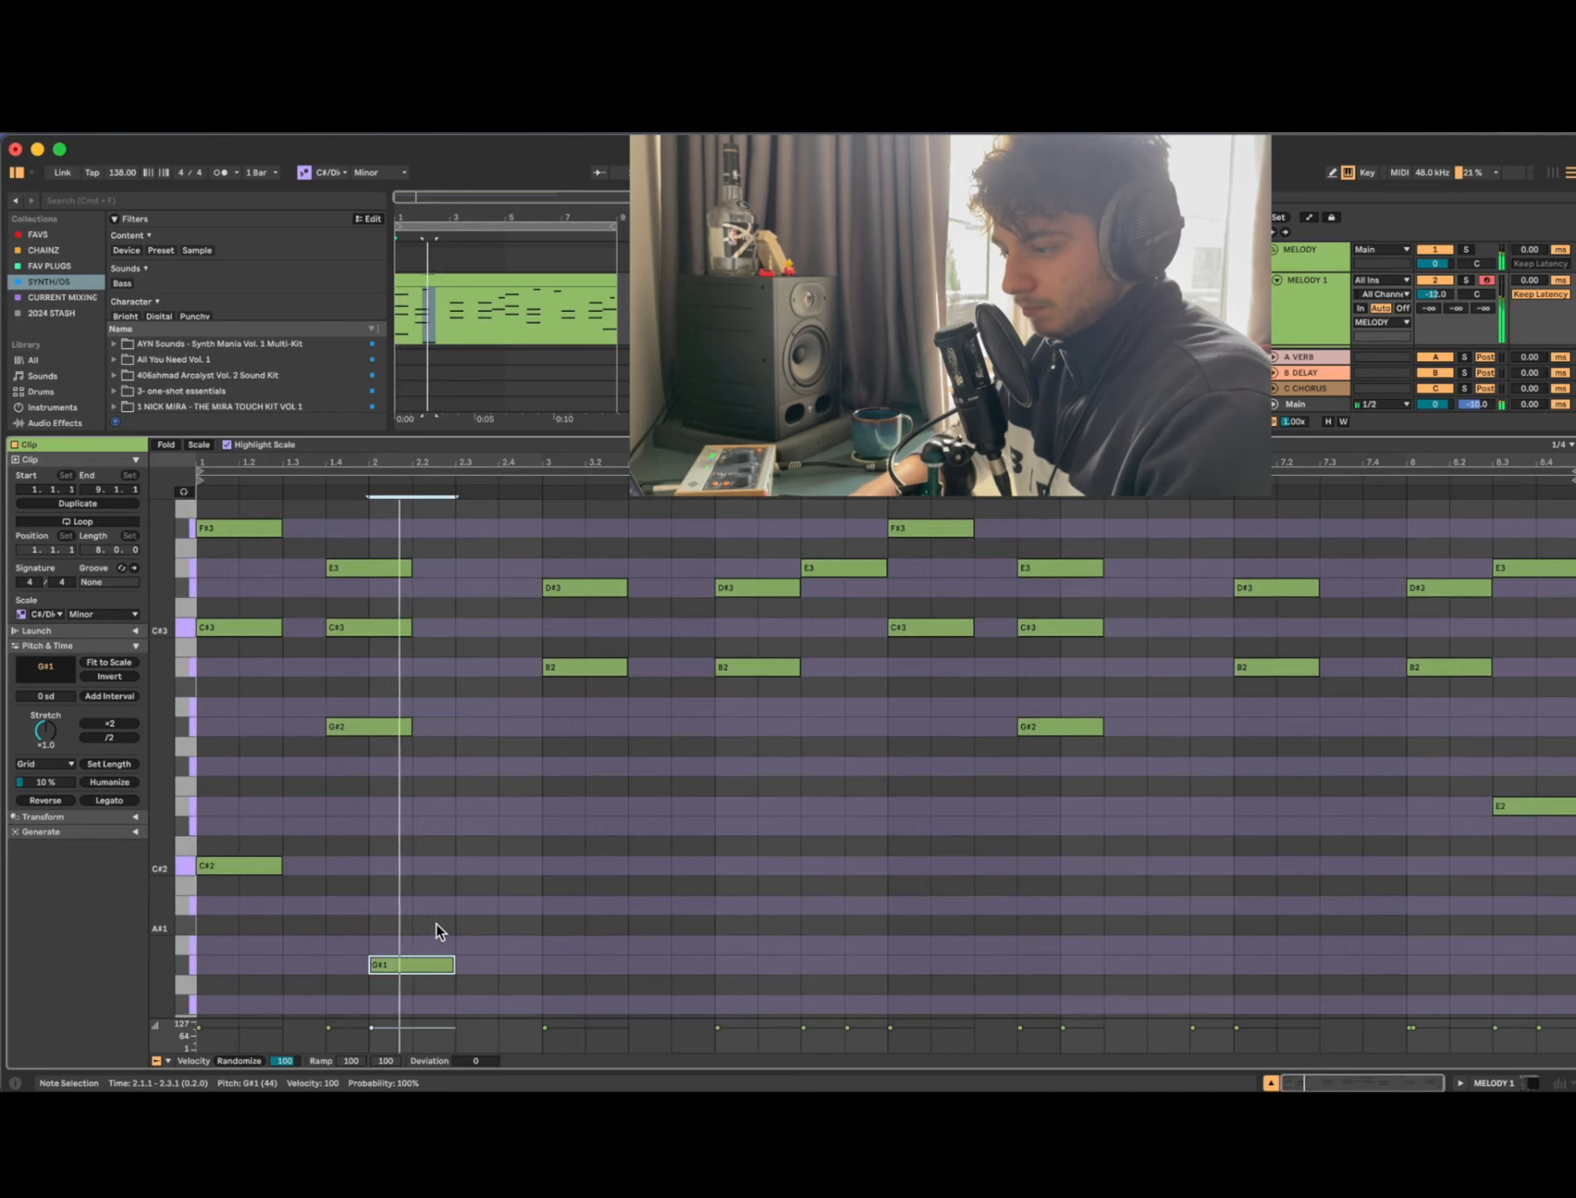
Step: Add a three-beat G#1 bass note at 3.2.1, ending at 4.1.1
double_click(610, 964)
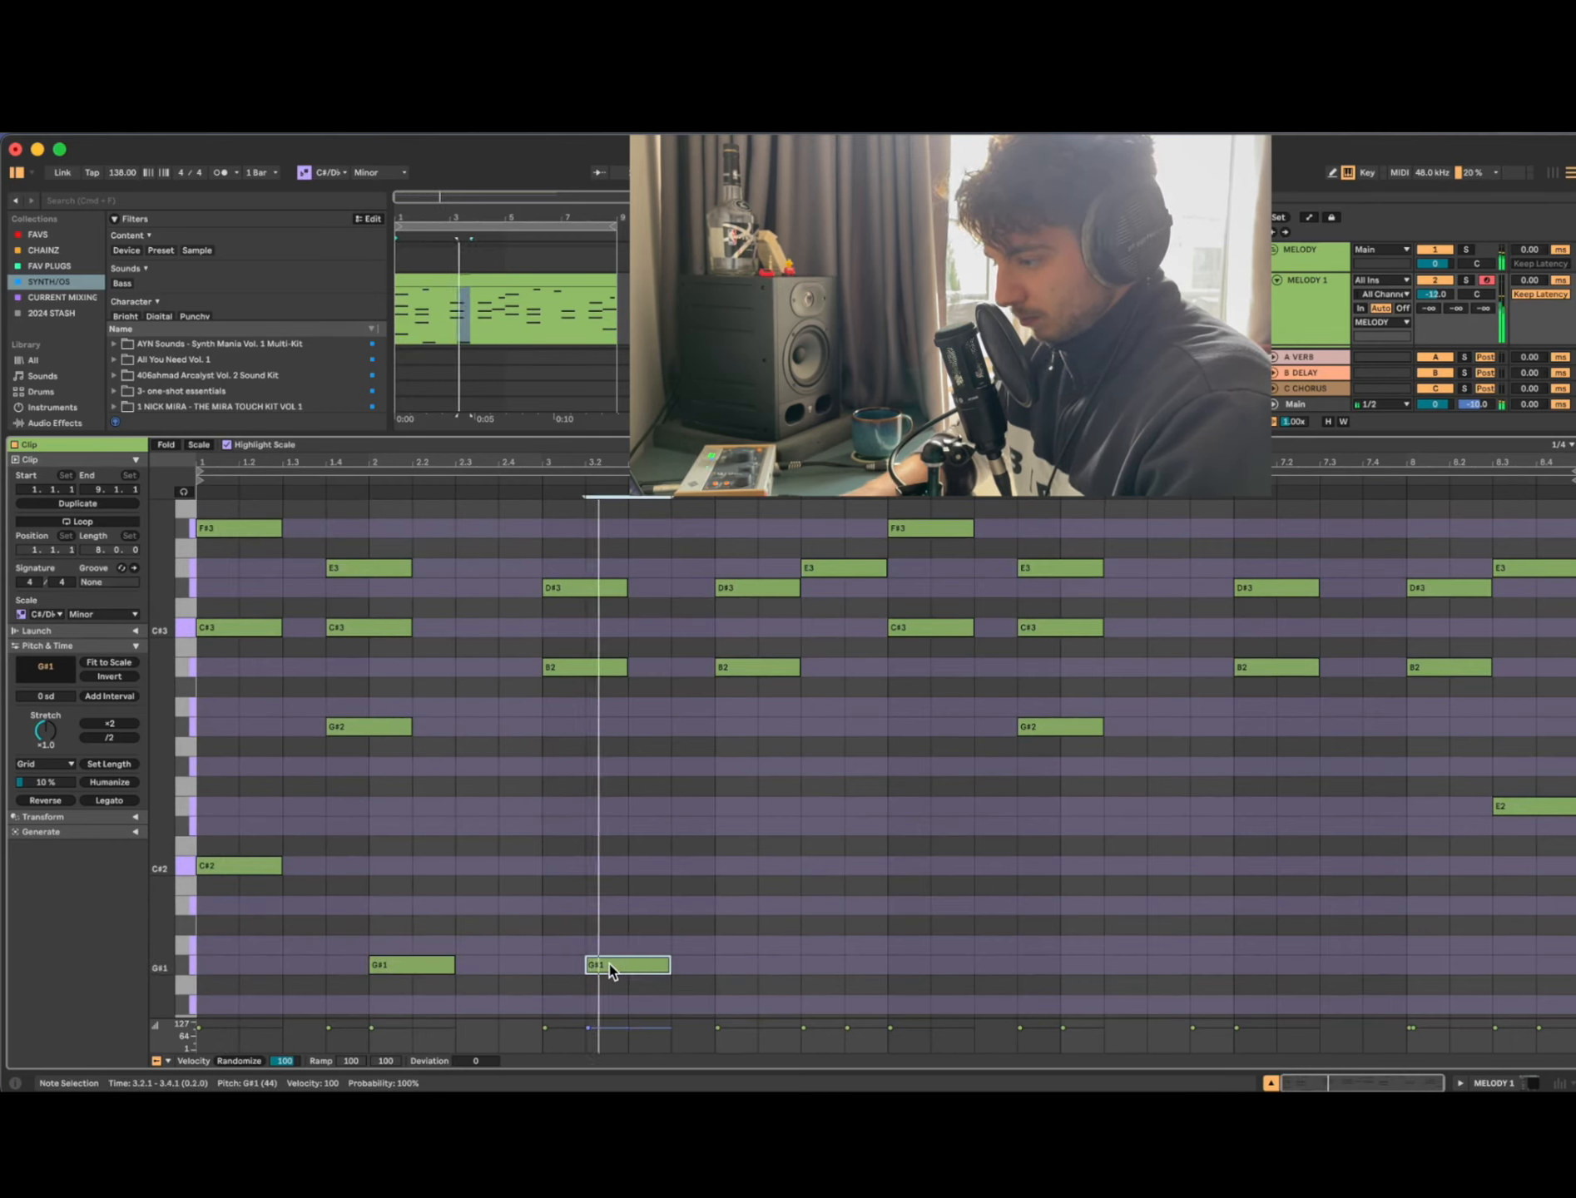
key("shift+Right")
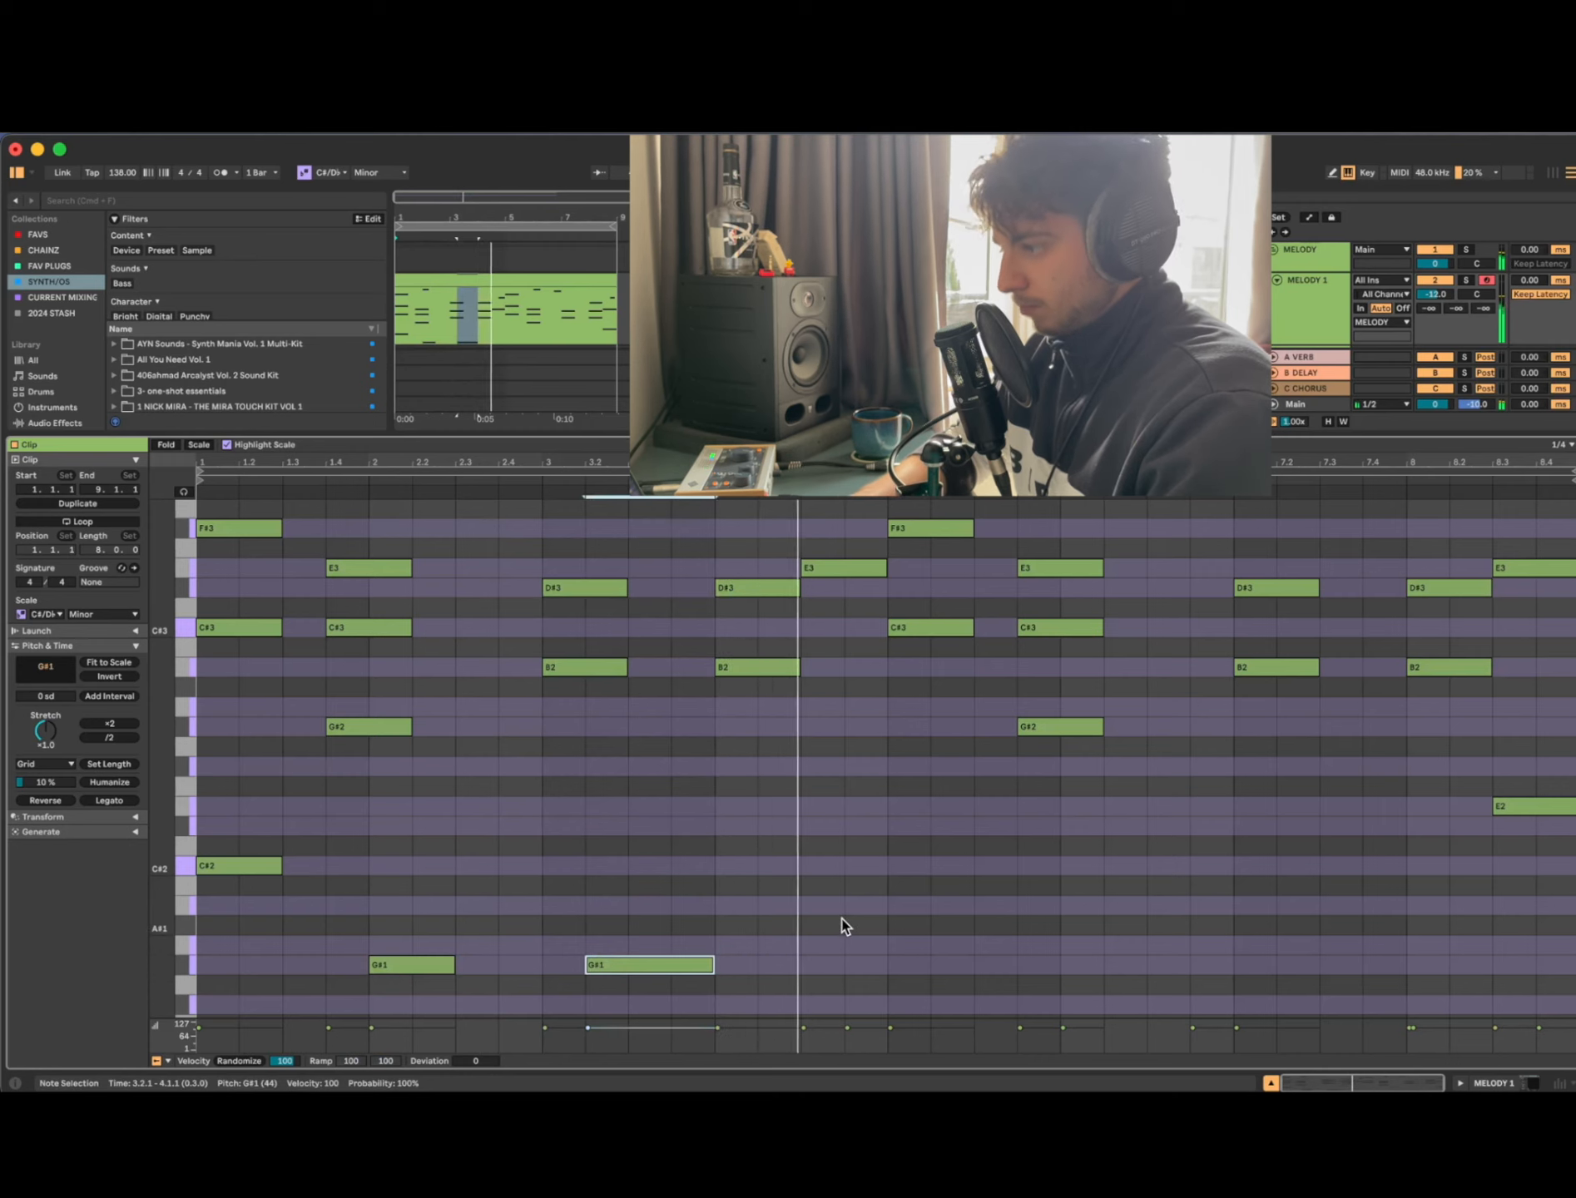
left_click(1066, 918)
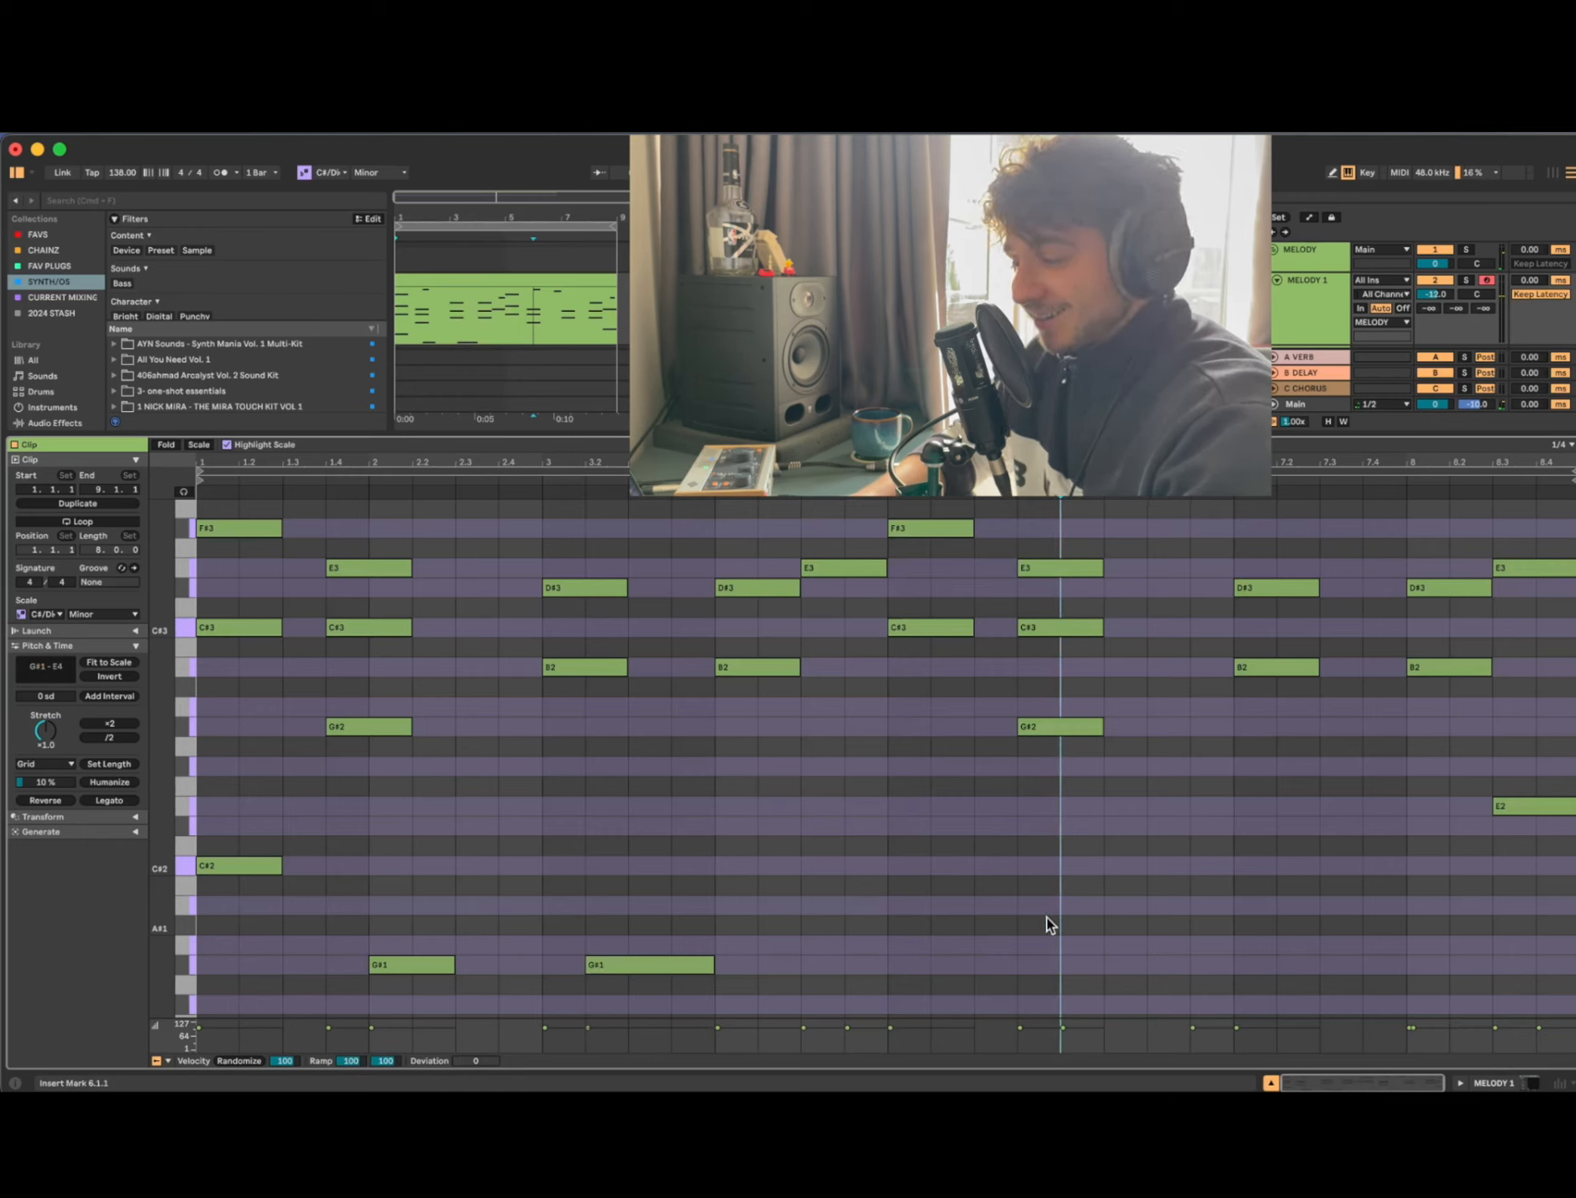
left_click(913, 873)
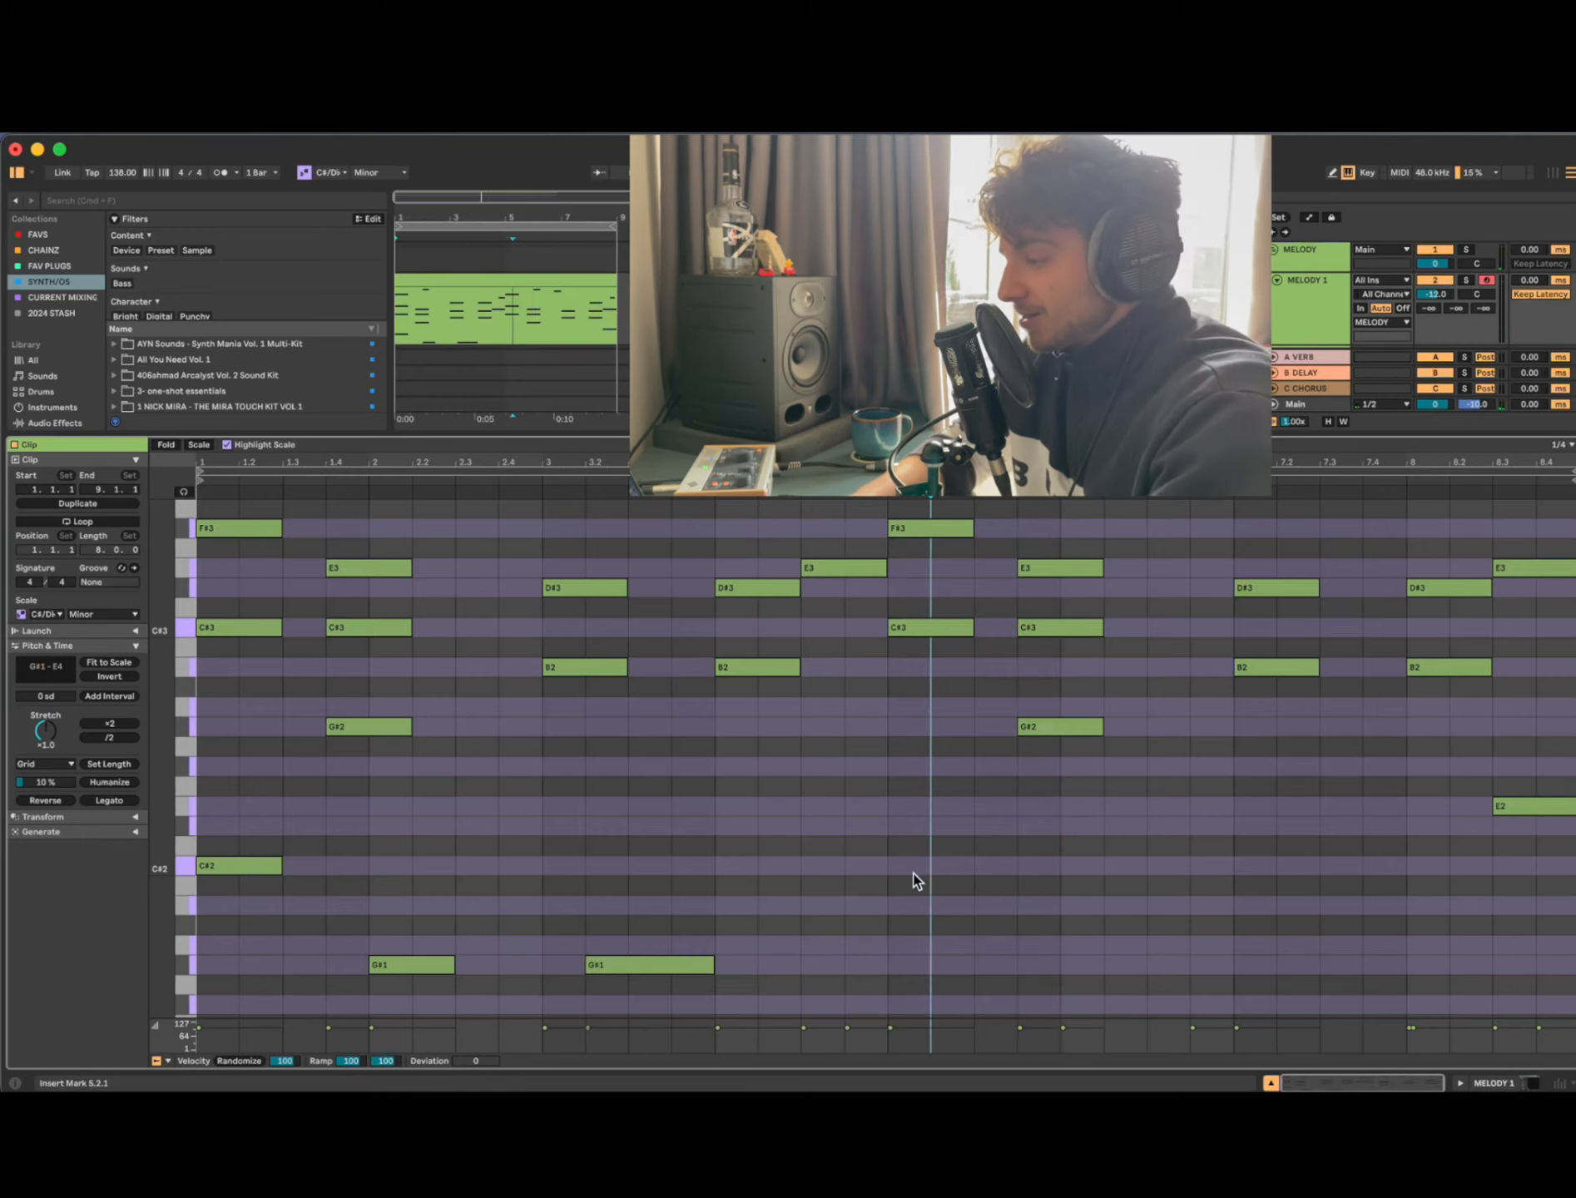
Step: Play back the MELODY 1 clip and examine how the G#1 bass notes sit beneath the melody and chords
left_click(617, 959)
left_click(526, 730)
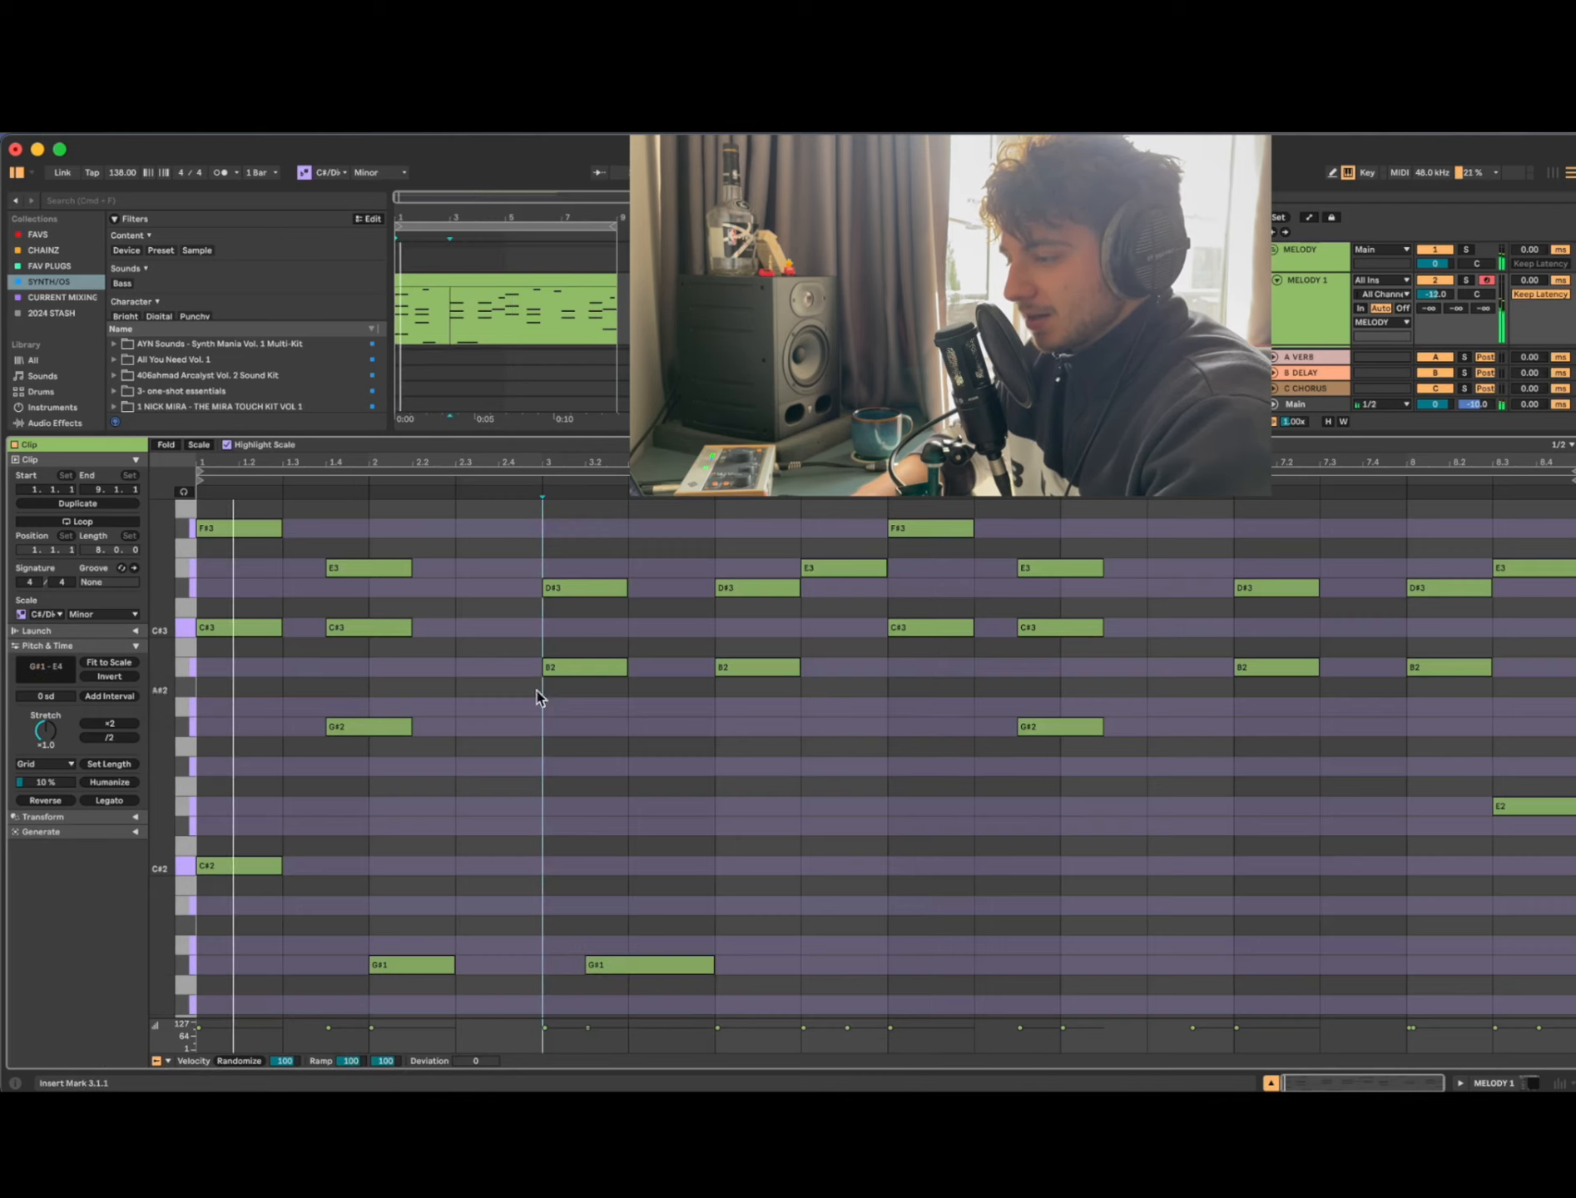
left_click(612, 962)
scroll(602, 711, "up", 8)
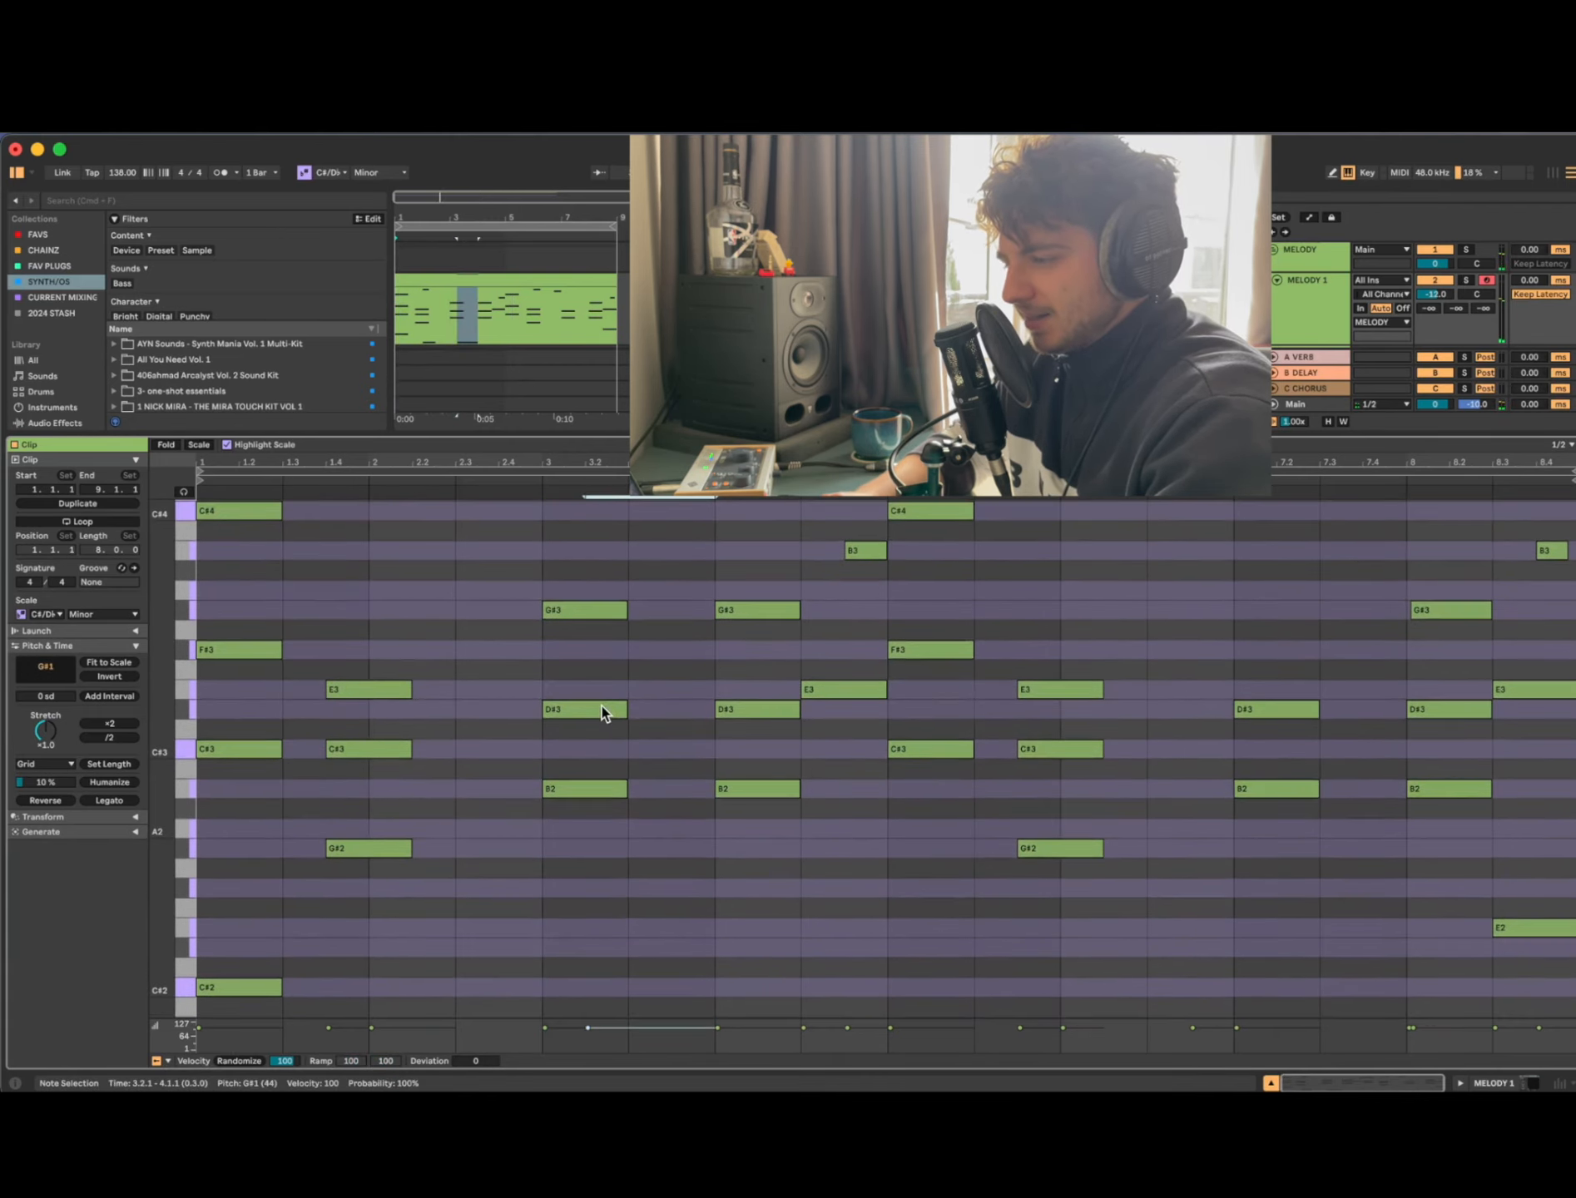
scroll(602, 712, "down", 10)
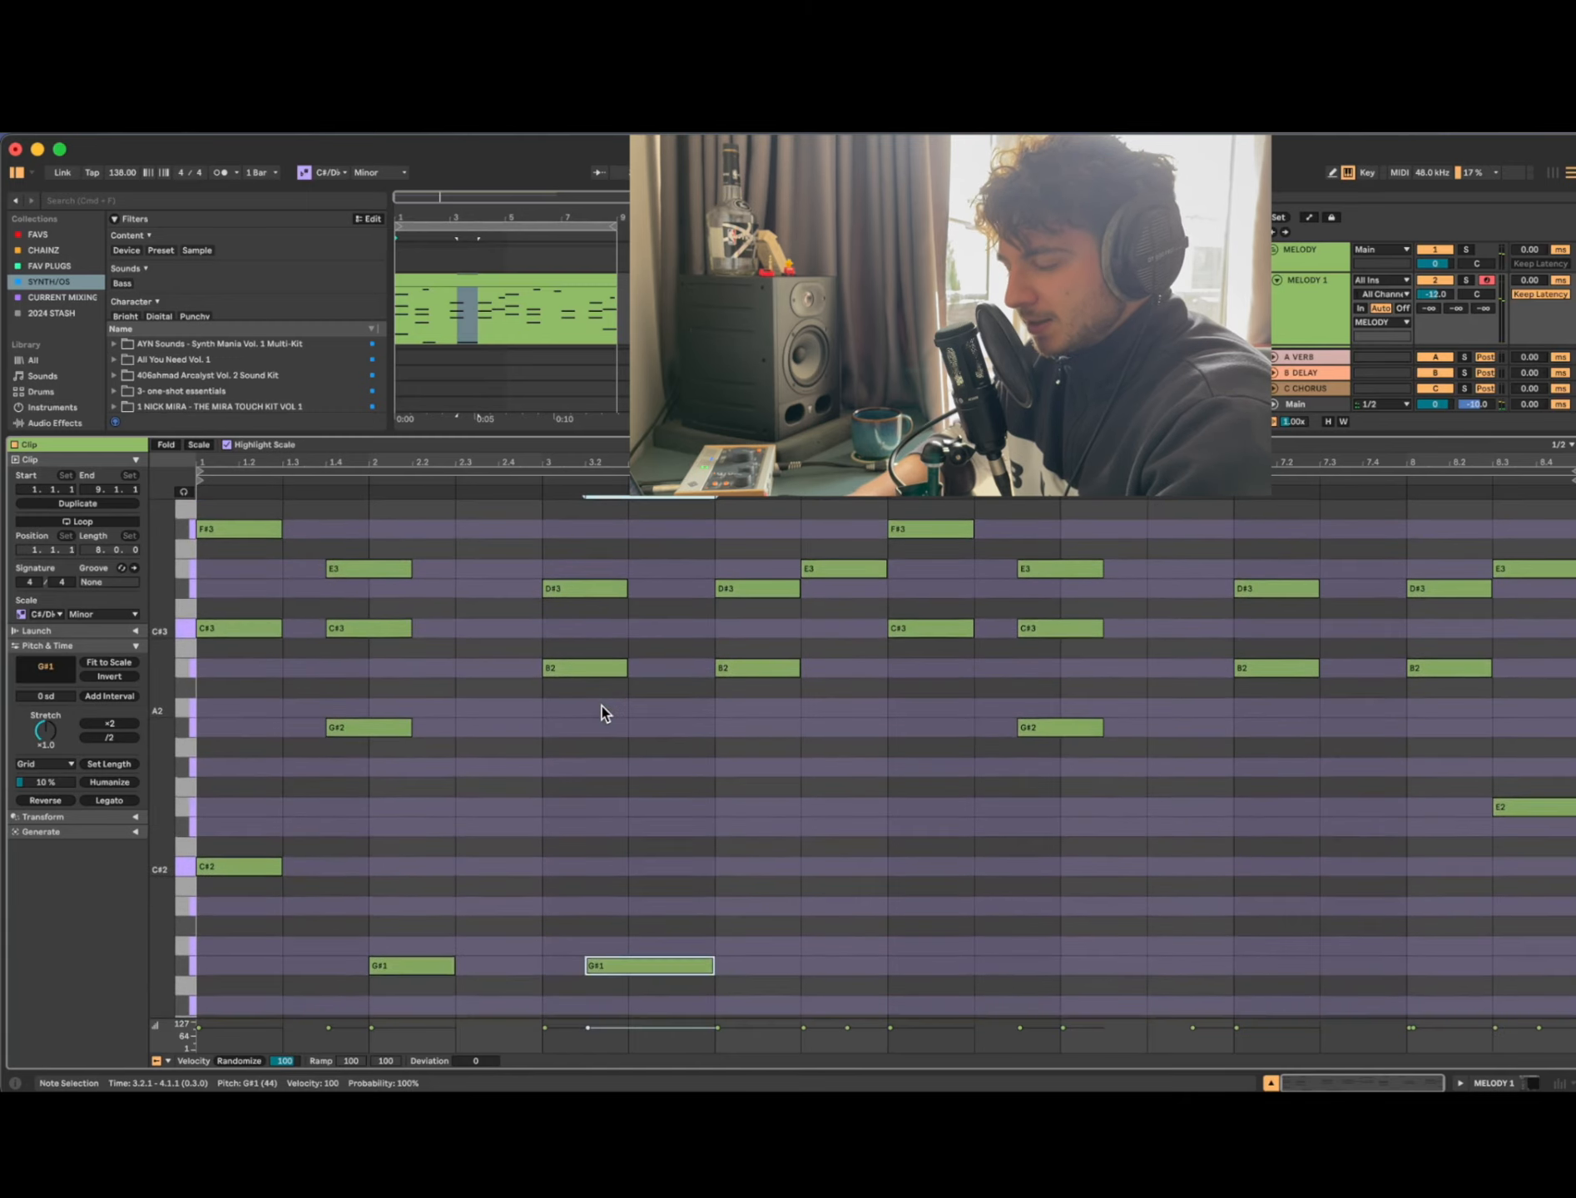
scroll(603, 714, "down", 2)
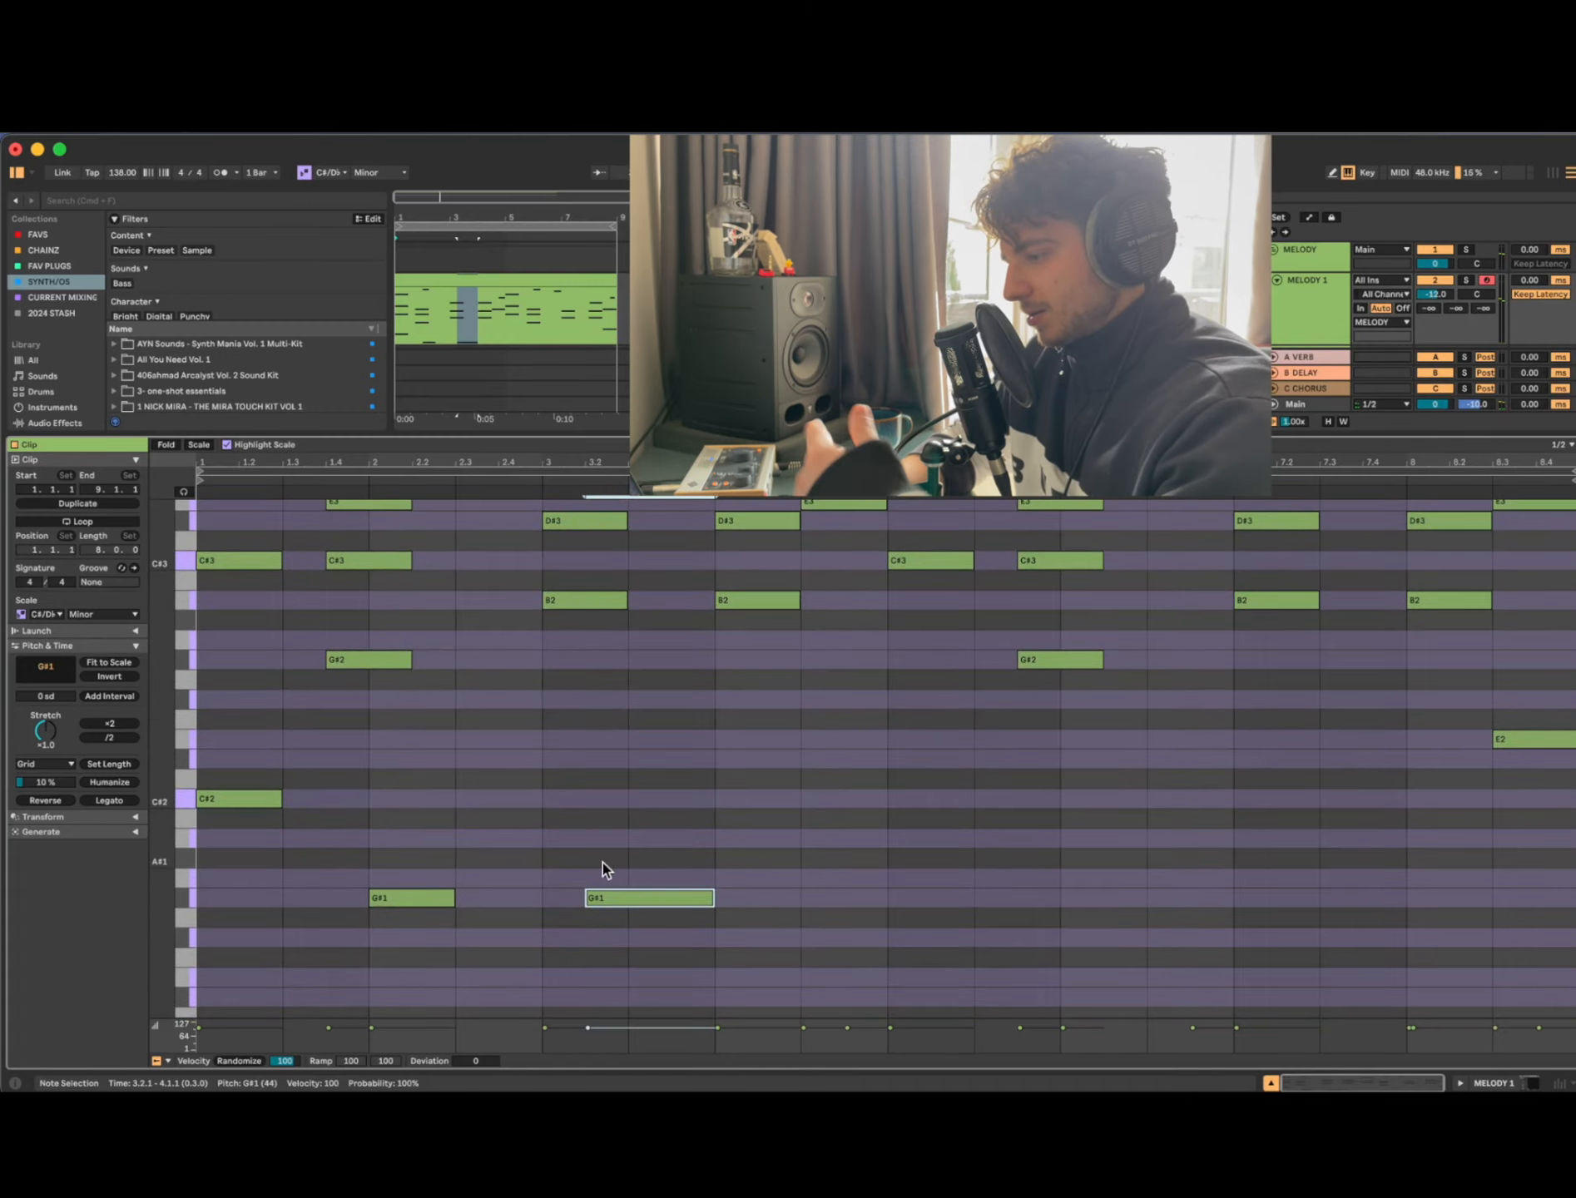
key("space")
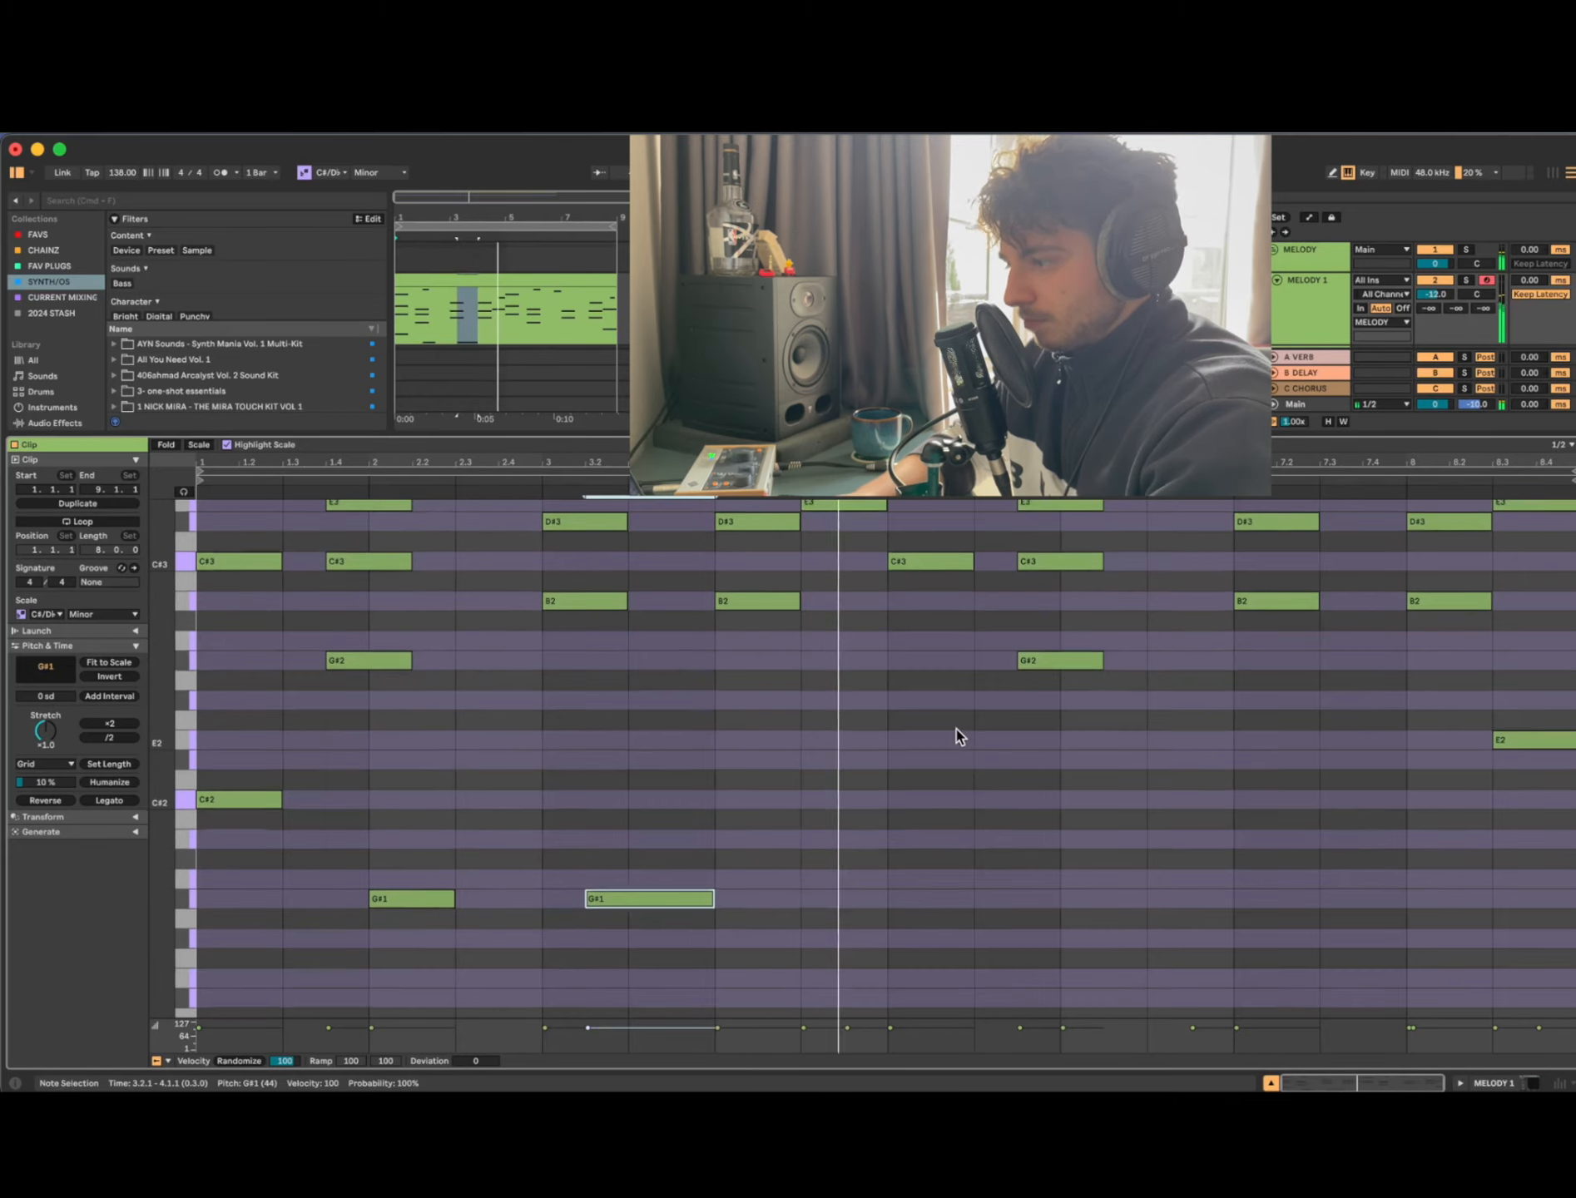
scroll(957, 732, "up", 2)
scroll(957, 732, "down", 5)
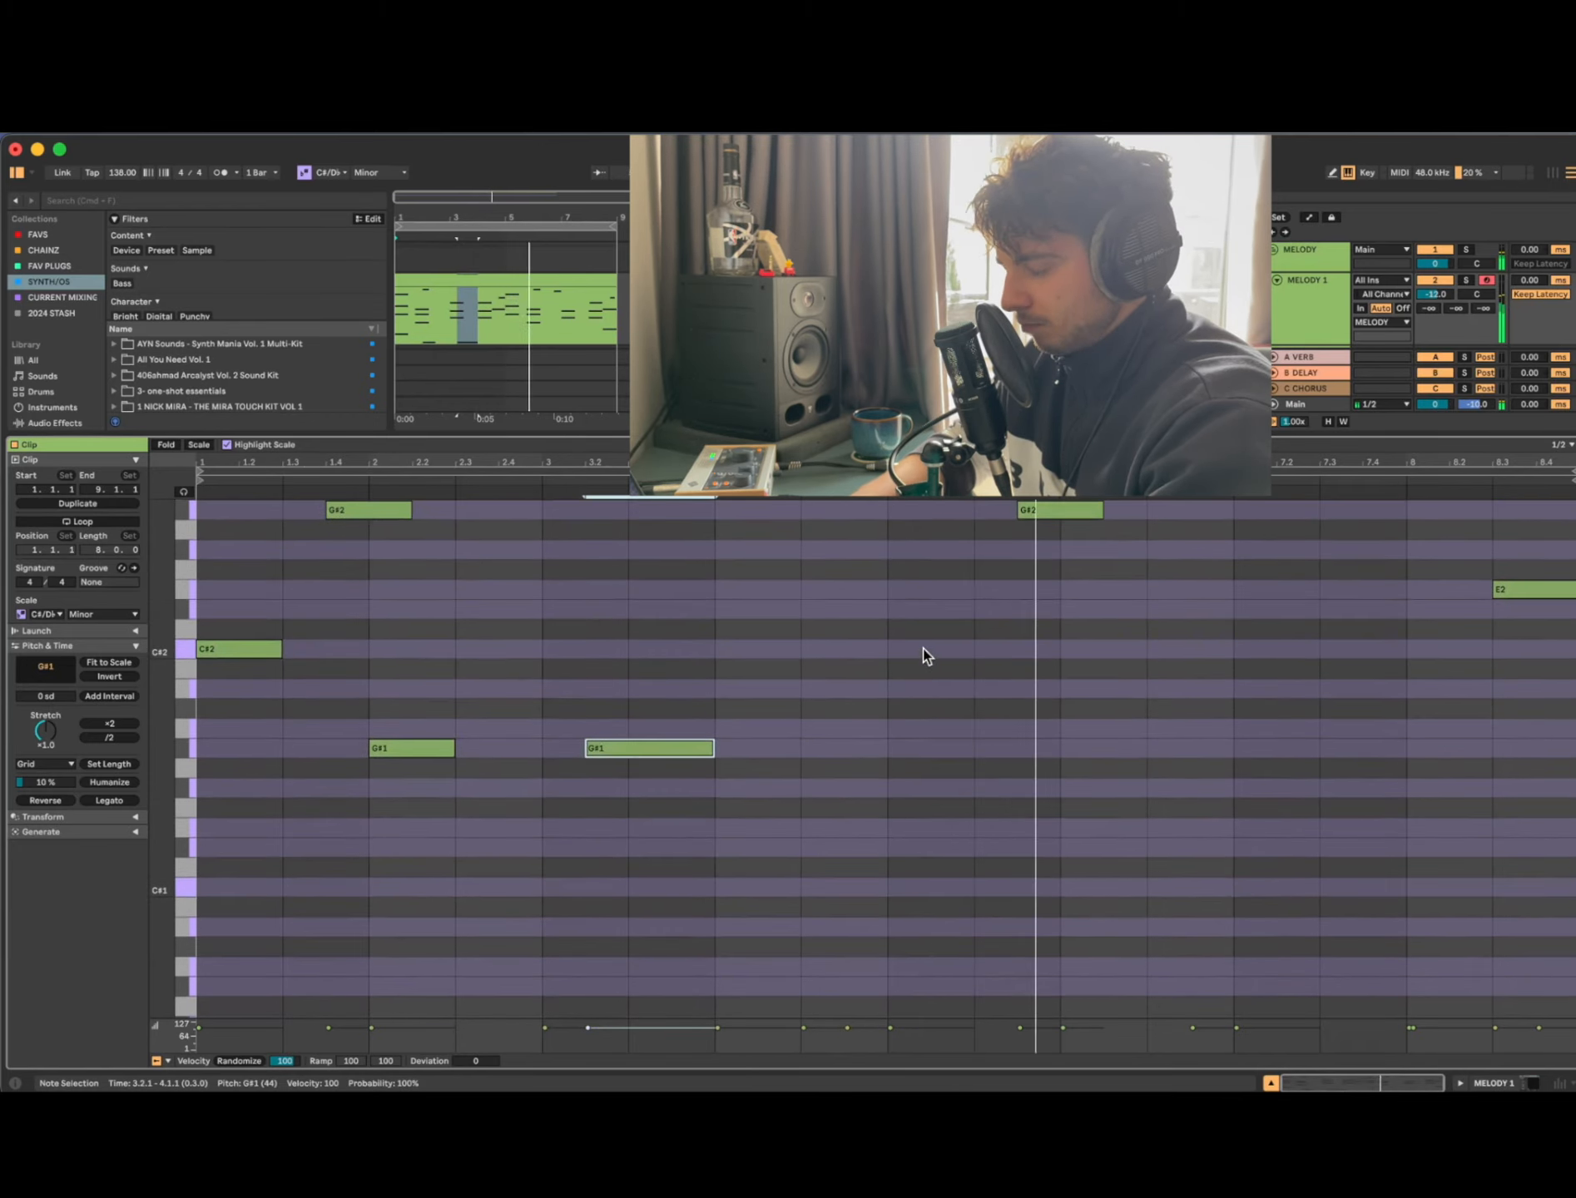
Step: Add a two-beat E2 note at 7.1.1 and a two-beat A2 note at 8.1.1 during playback
scroll(922, 649, "up", 1)
left_click(1248, 632)
double_click(1250, 629)
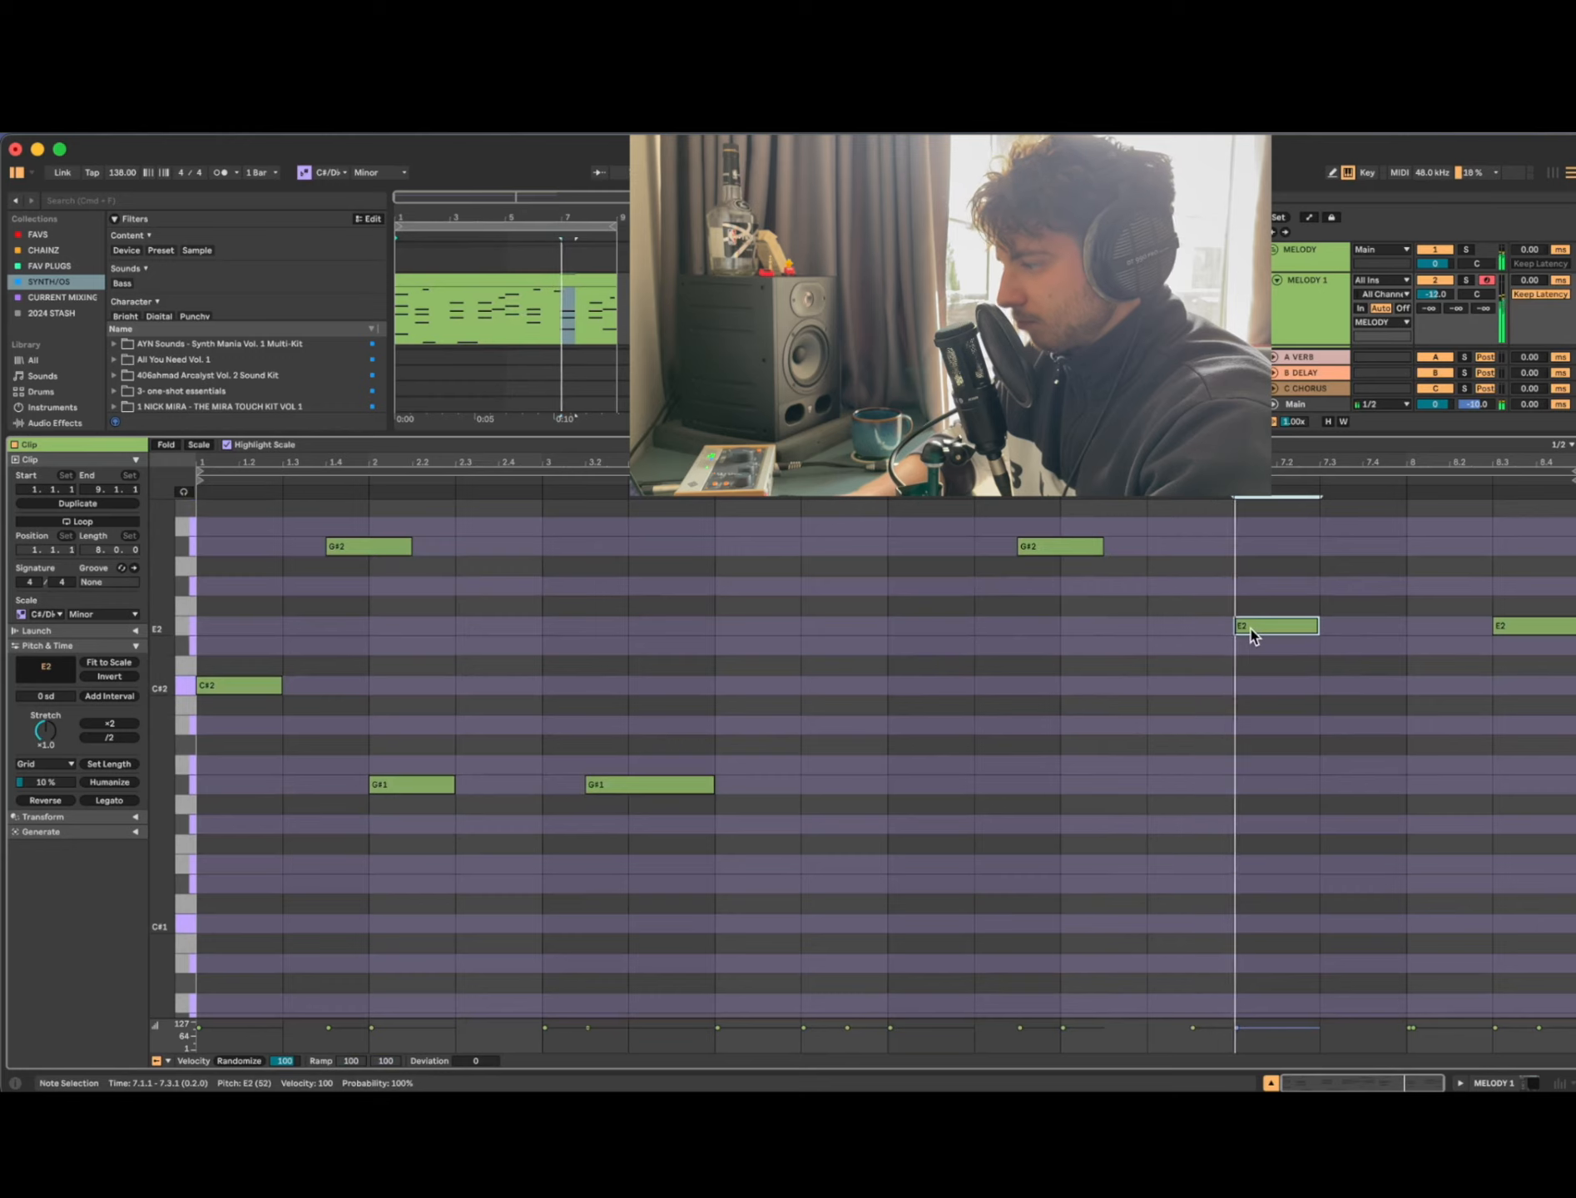
double_click(1465, 526)
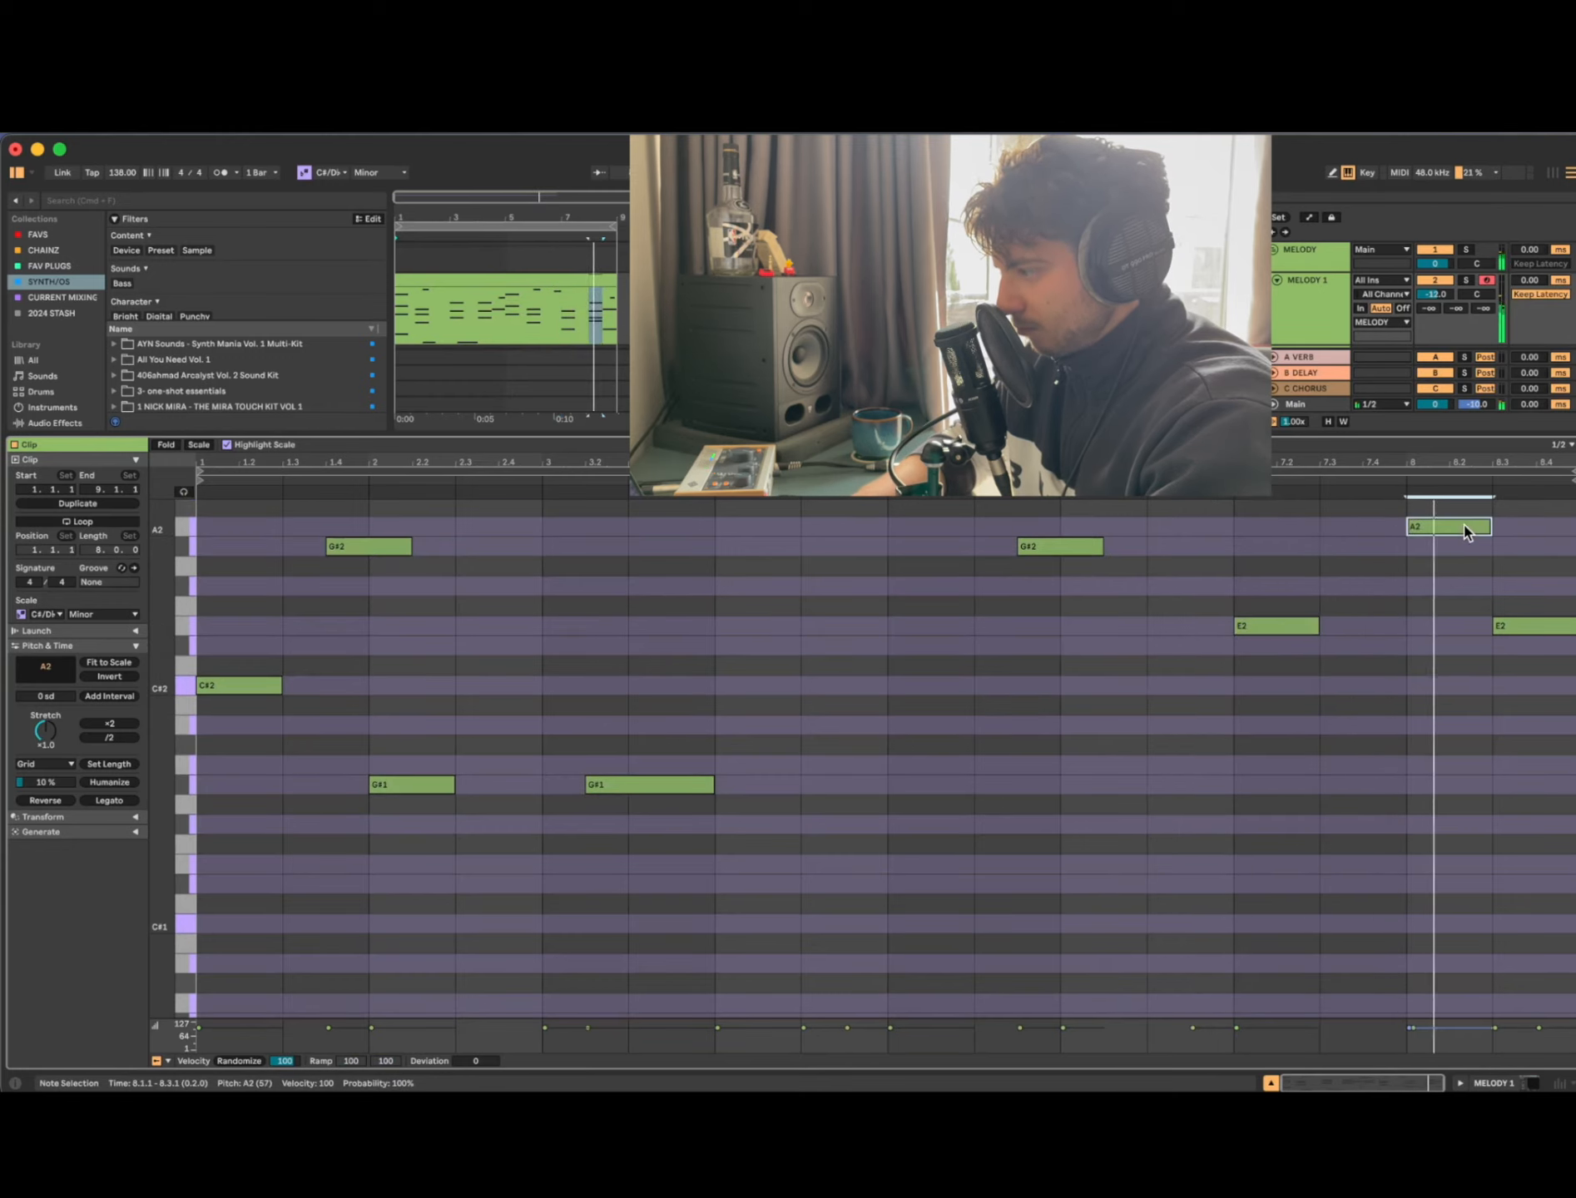
Step: Move the A2 note at 8.1.1 to 8.2.1 and shorten it to one beat
key("shift+Right")
key("shift+Right")
key("Right")
key("Right")
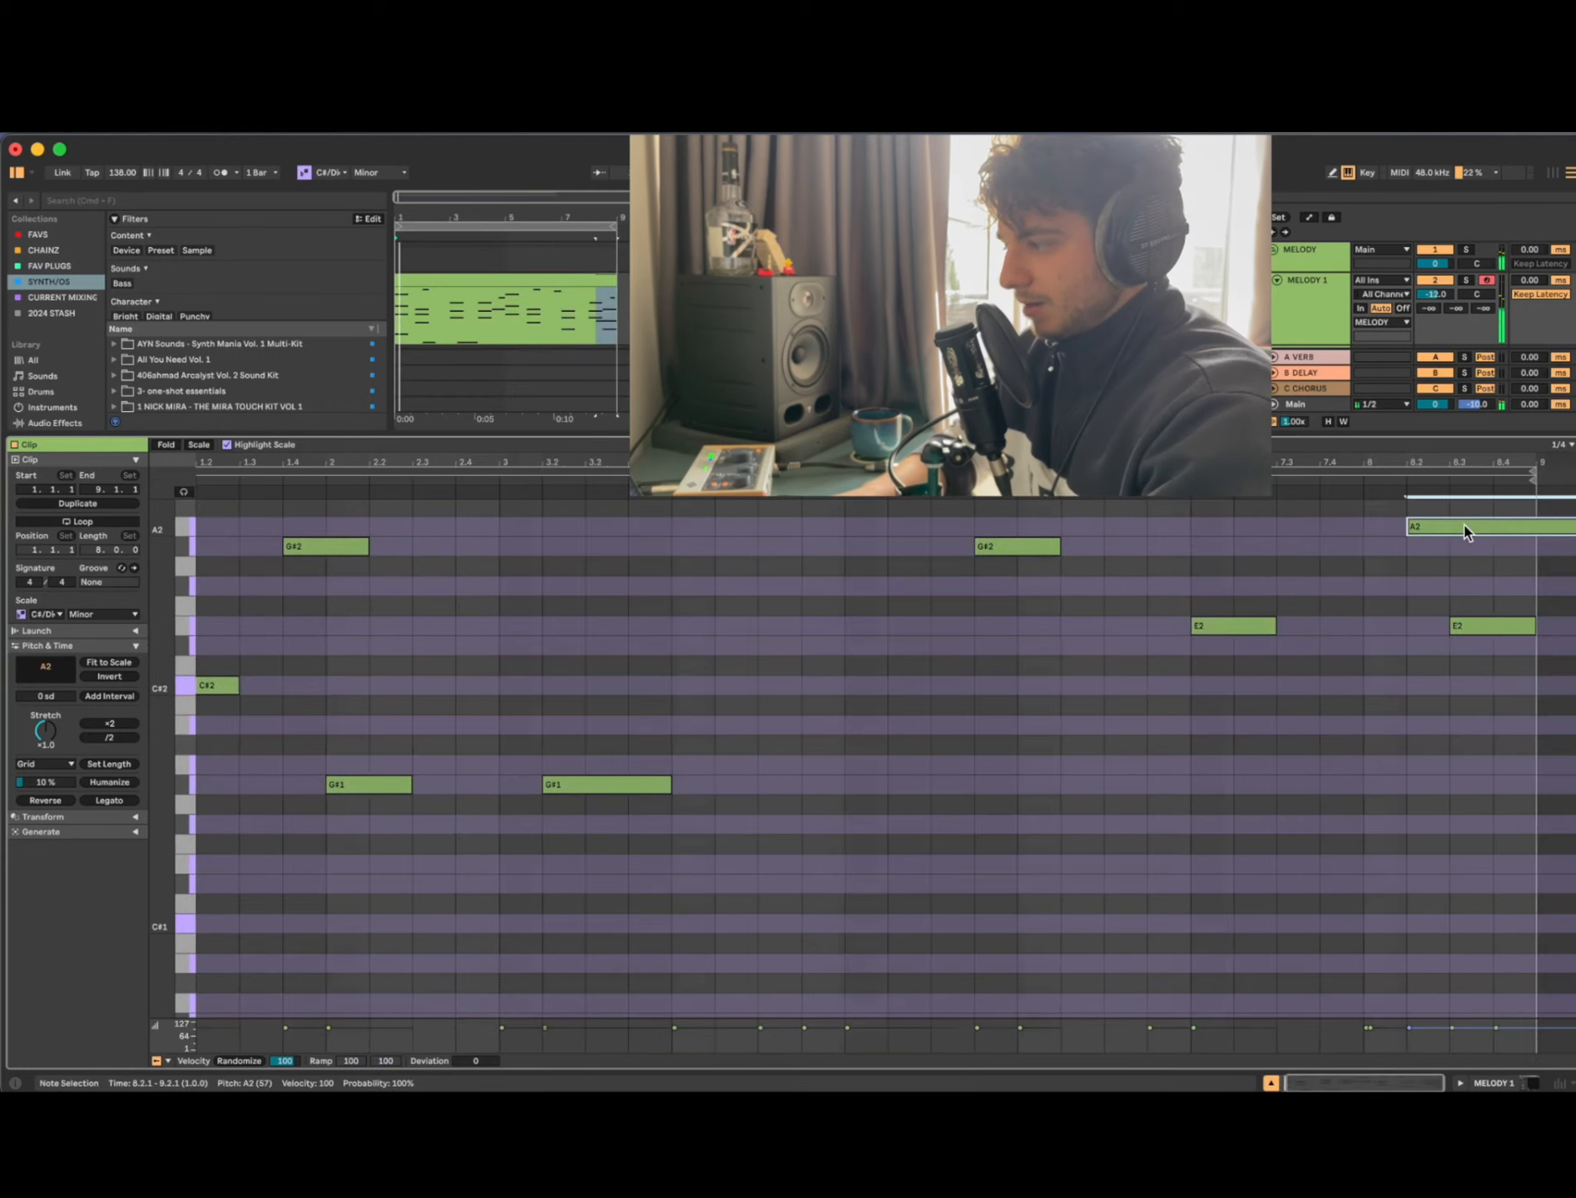
key("shift+Left")
key("shift+Left")
key("shift+Left")
key("Left")
Step: Listen to the whole MELODY 1 clip, place the insert marker at 5.1.1, and review its upper notes
key("space")
left_click(587, 342)
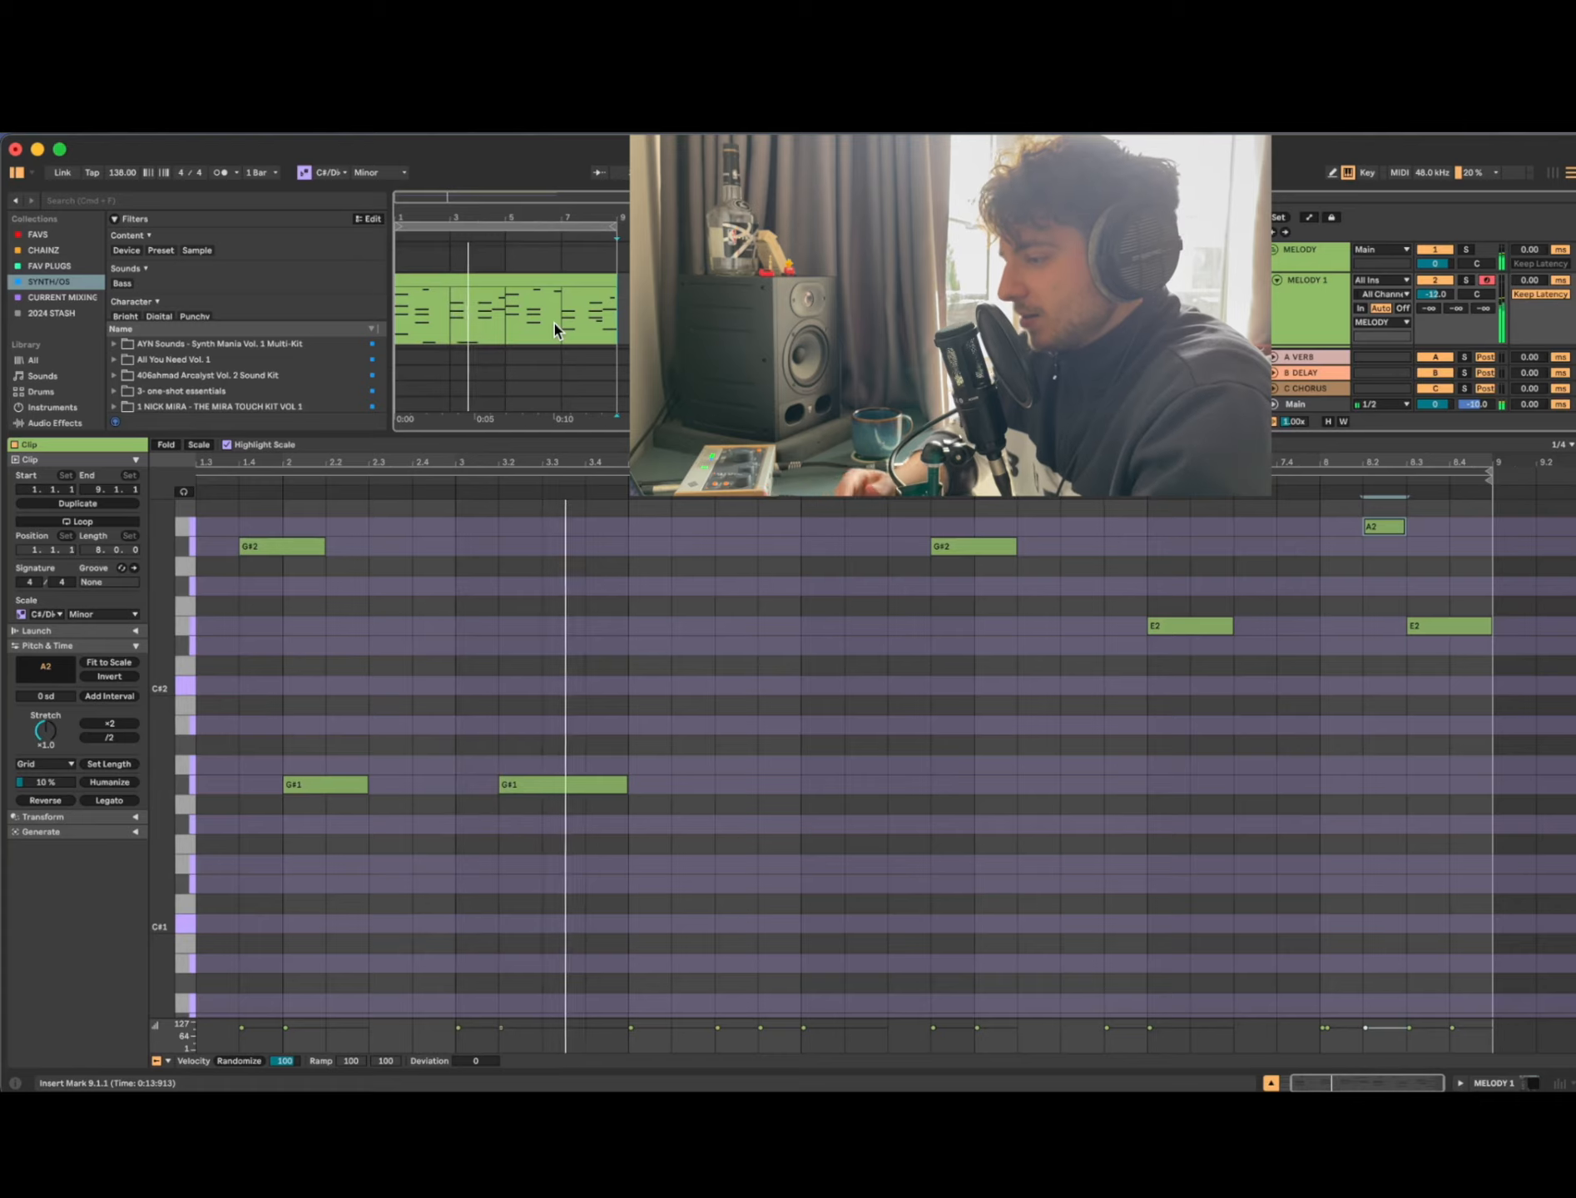
left_click(932, 695)
left_click(796, 634)
scroll(797, 638, "up", 5)
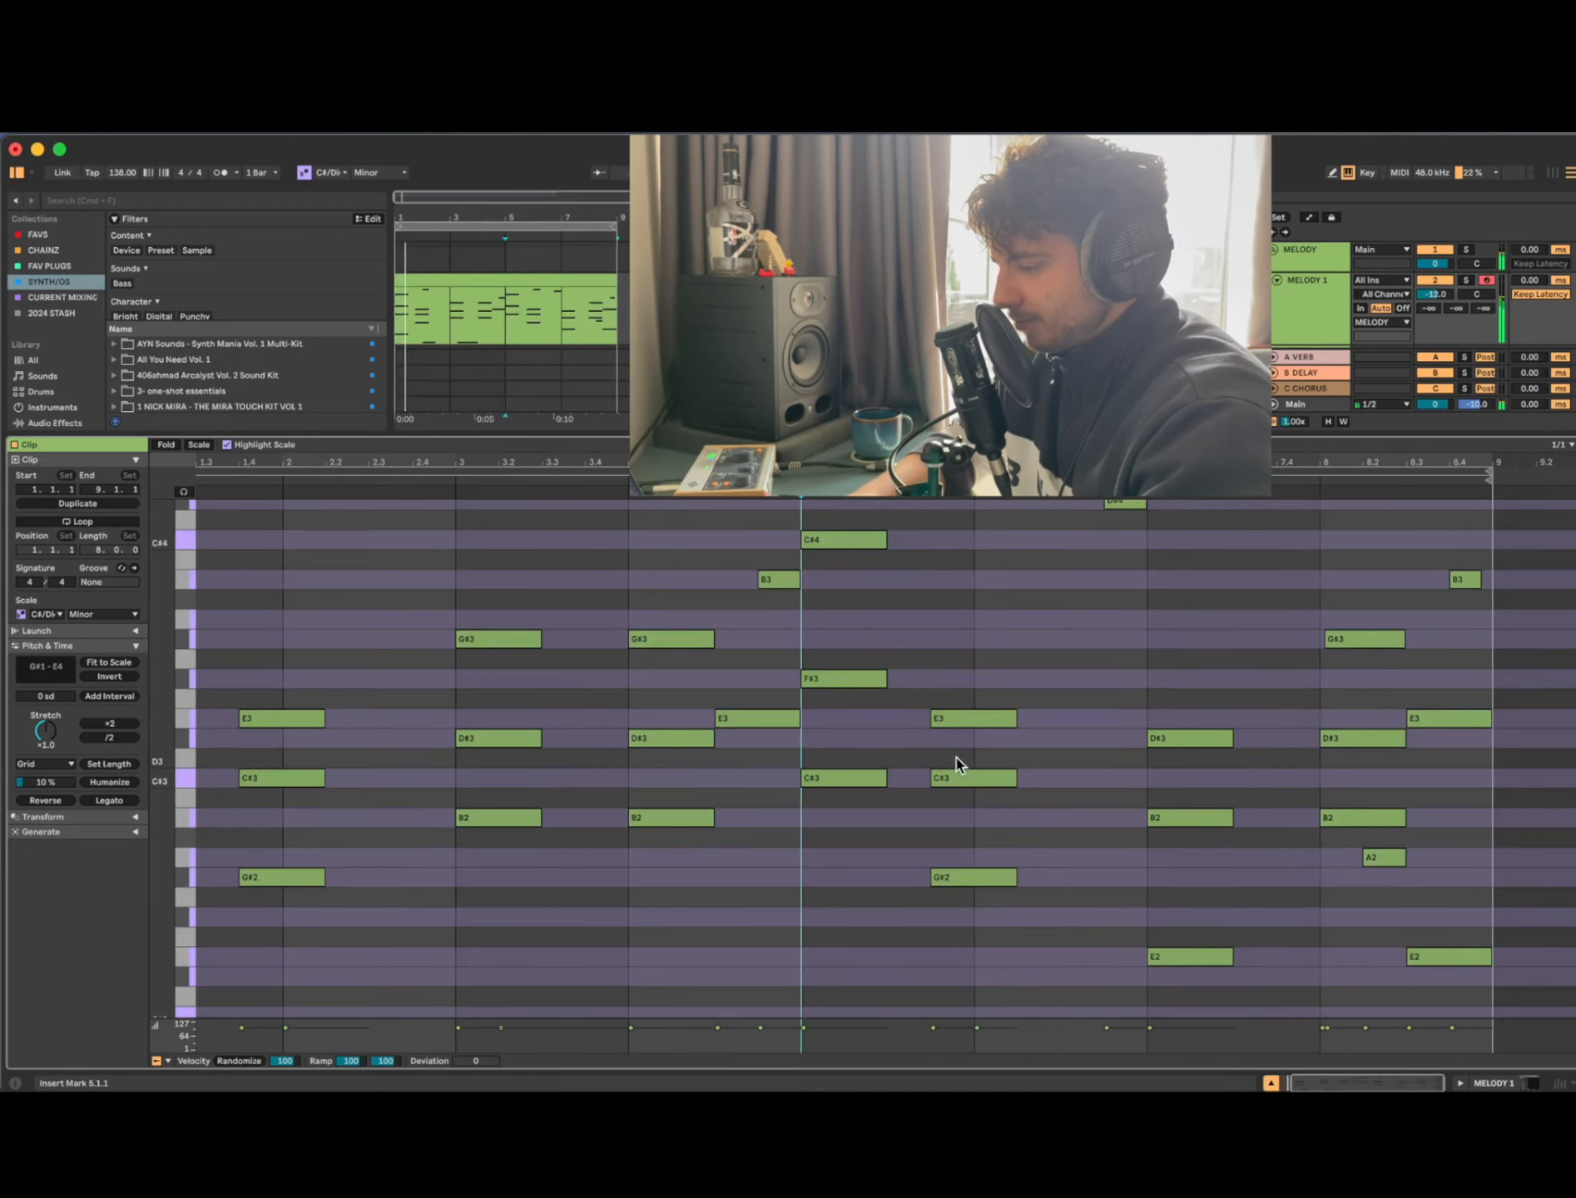
scroll(957, 764, "down", 1)
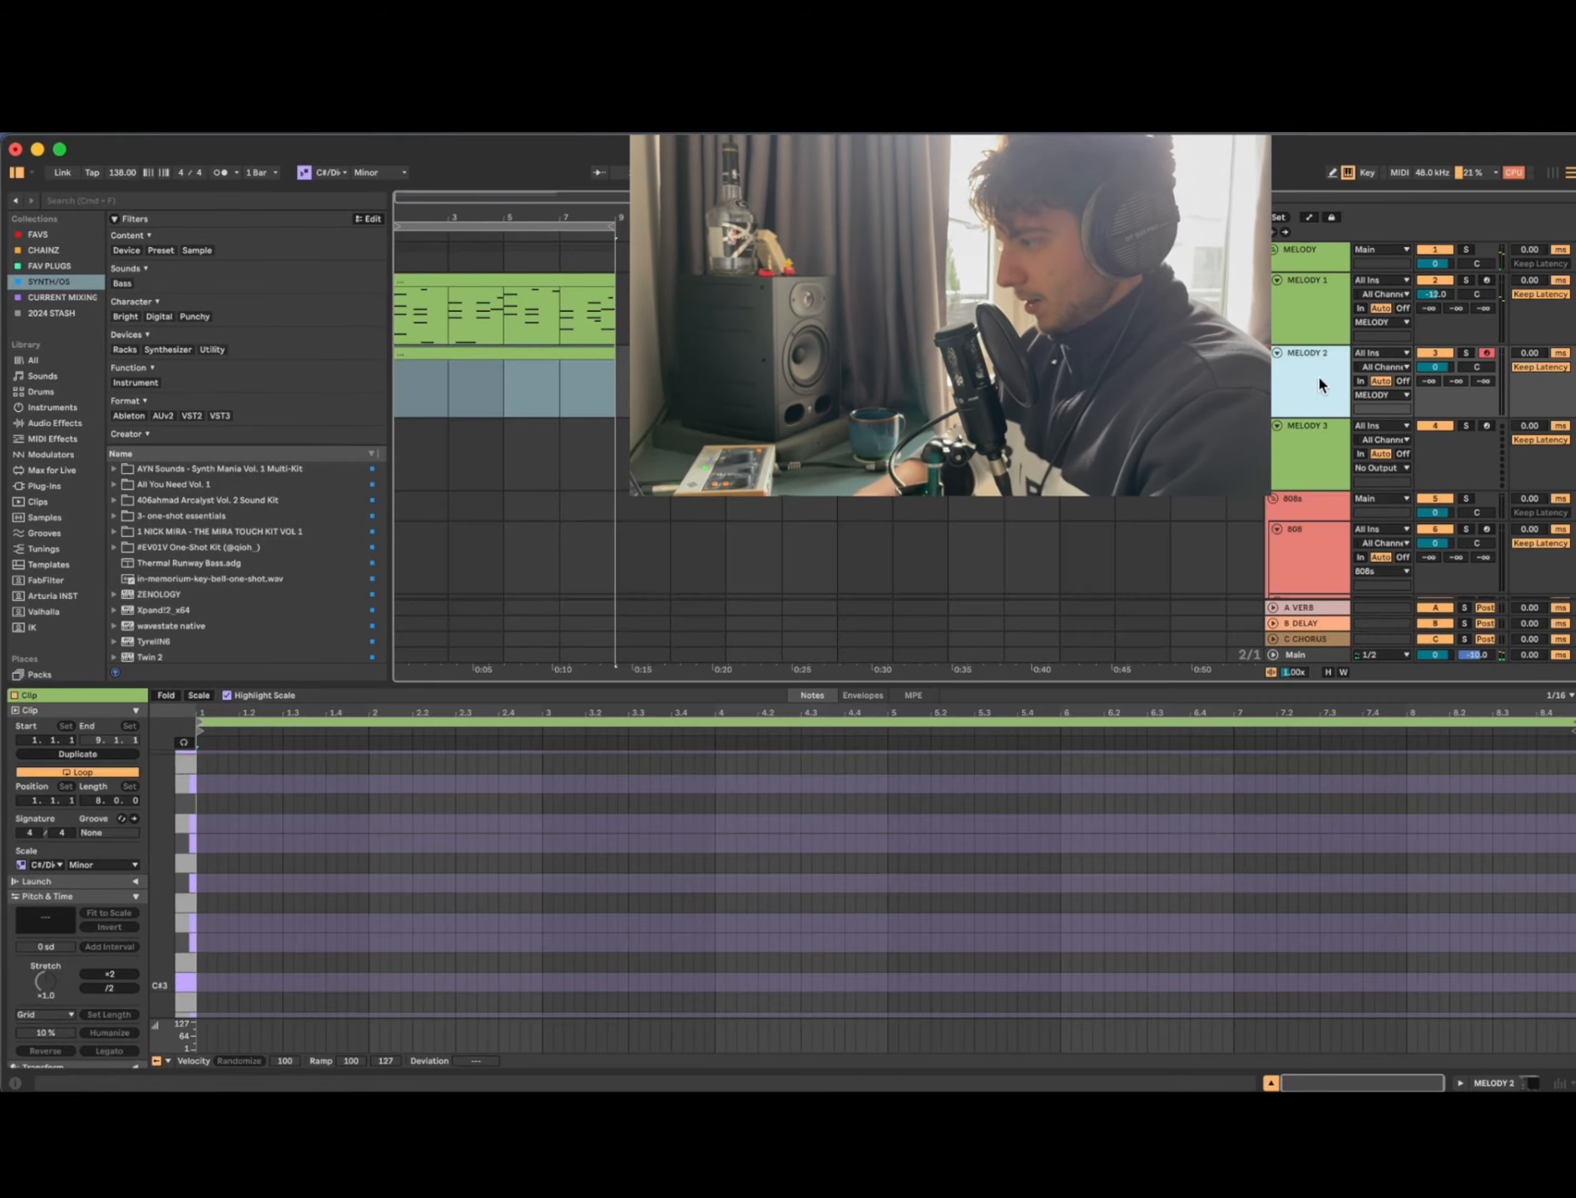
Step: Fill the MELODY 2 clip with the MELODY 1 notes and set the MELODY 2 track volume to -7.0 during playback
left_click(1317, 373)
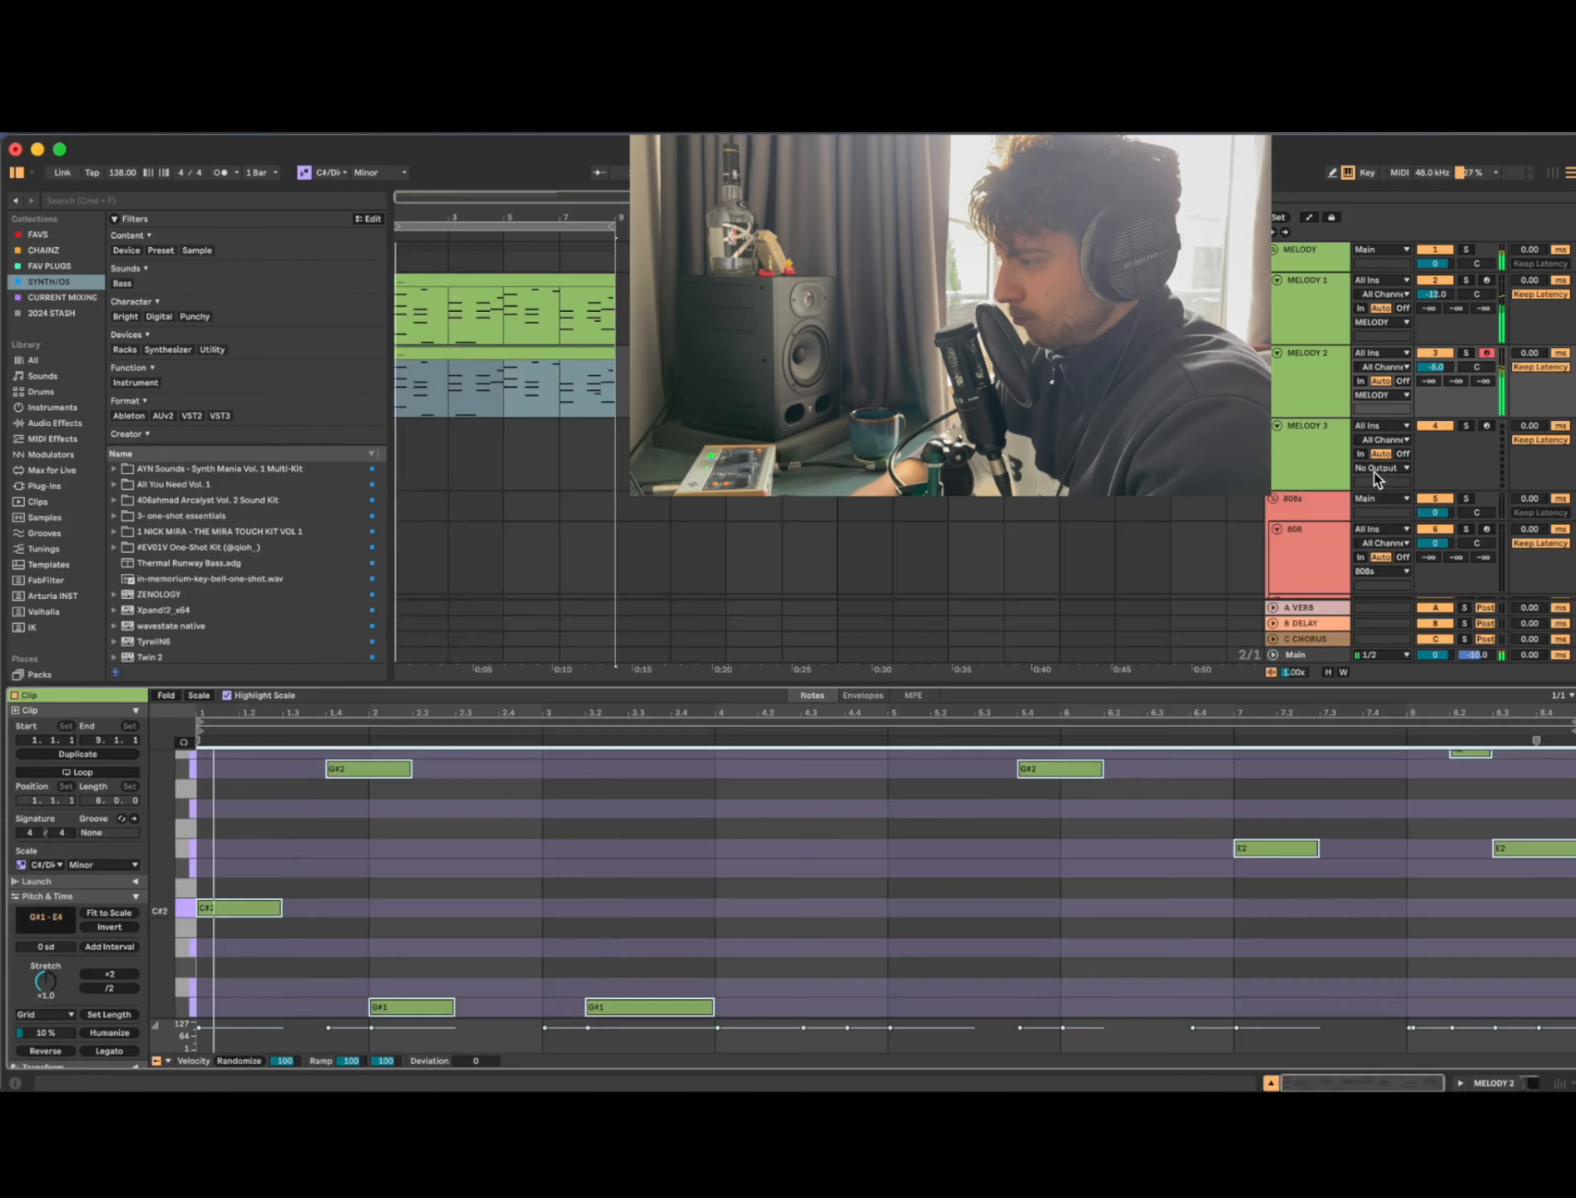
left_click(1342, 362)
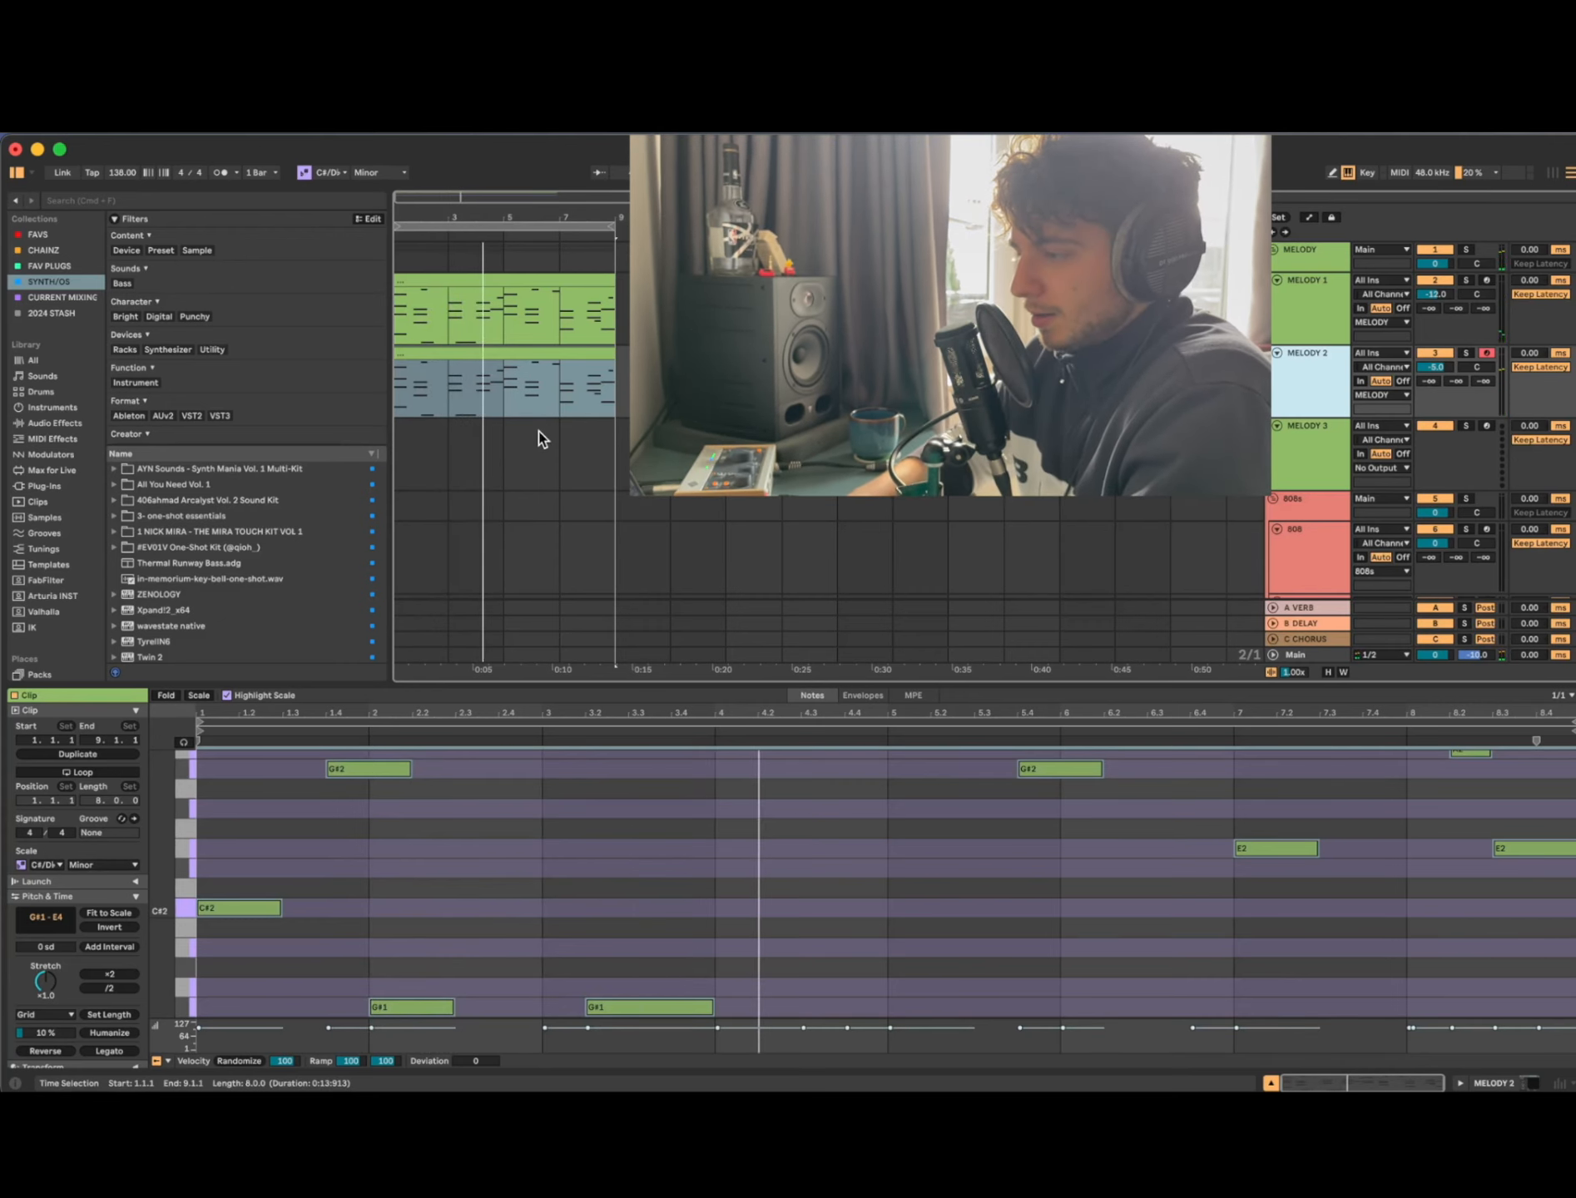
left_click(783, 384)
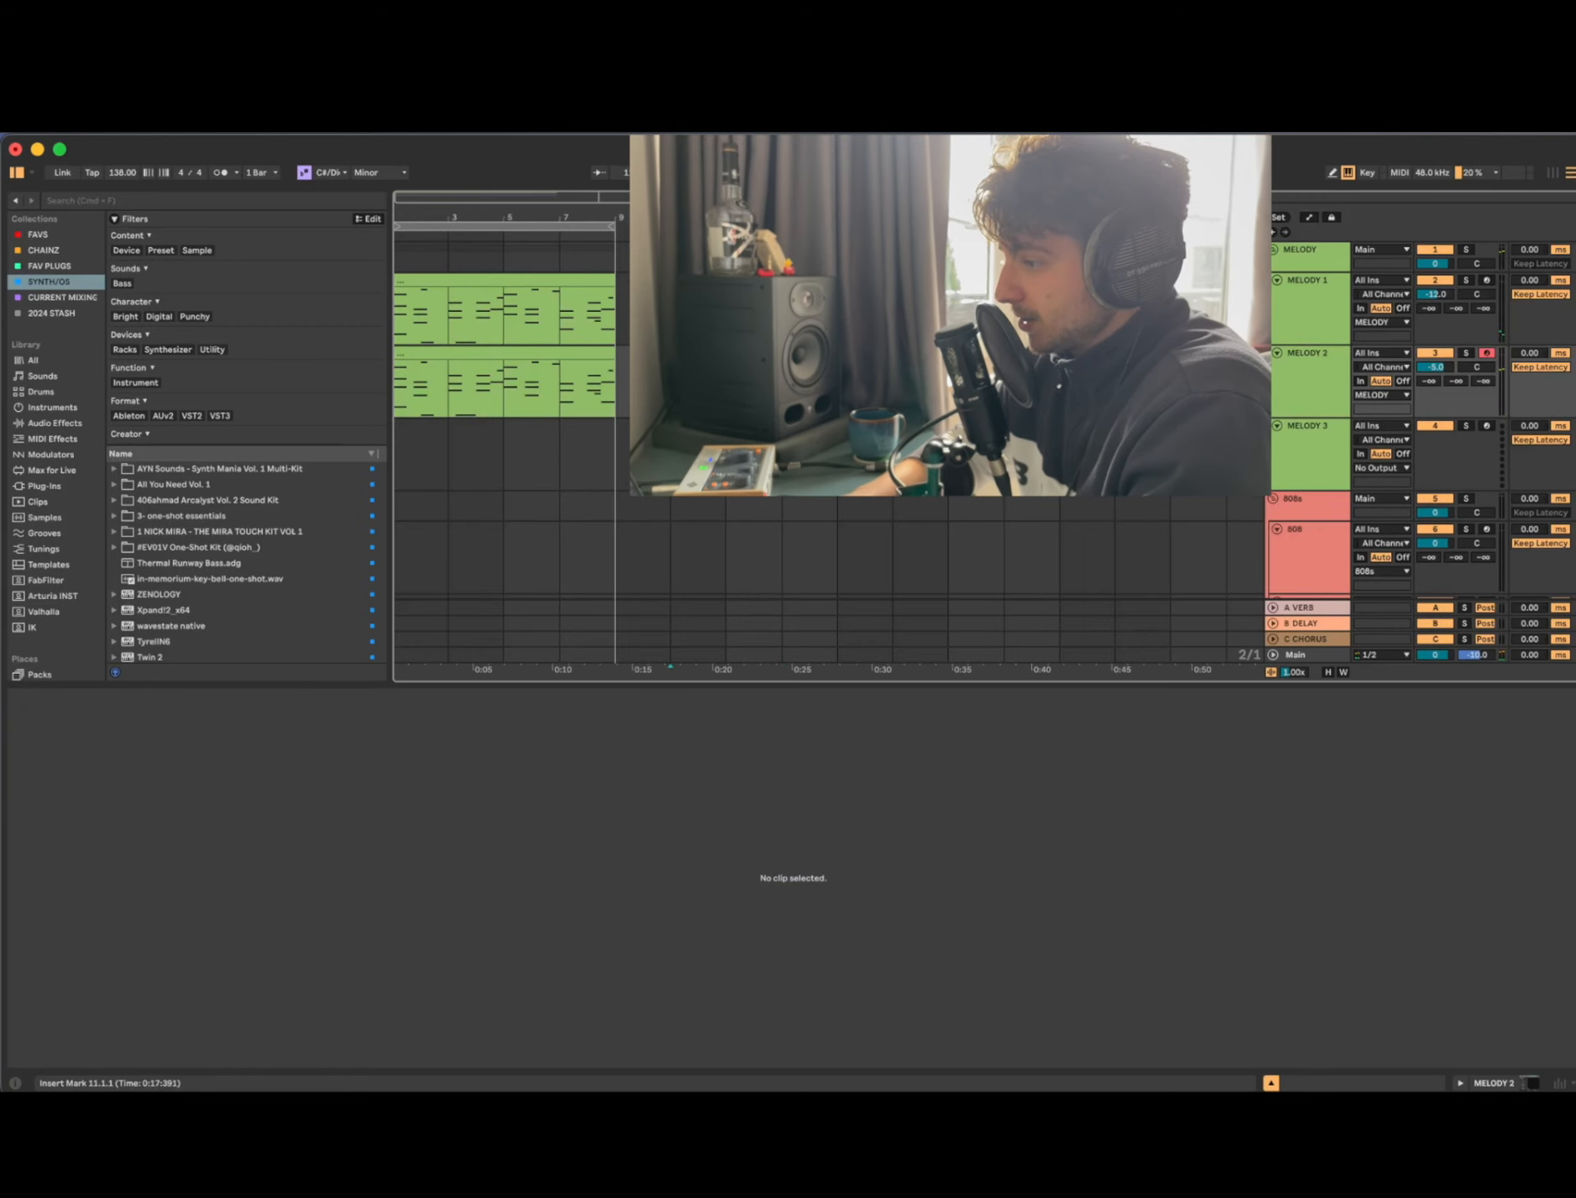
left_click(603, 387)
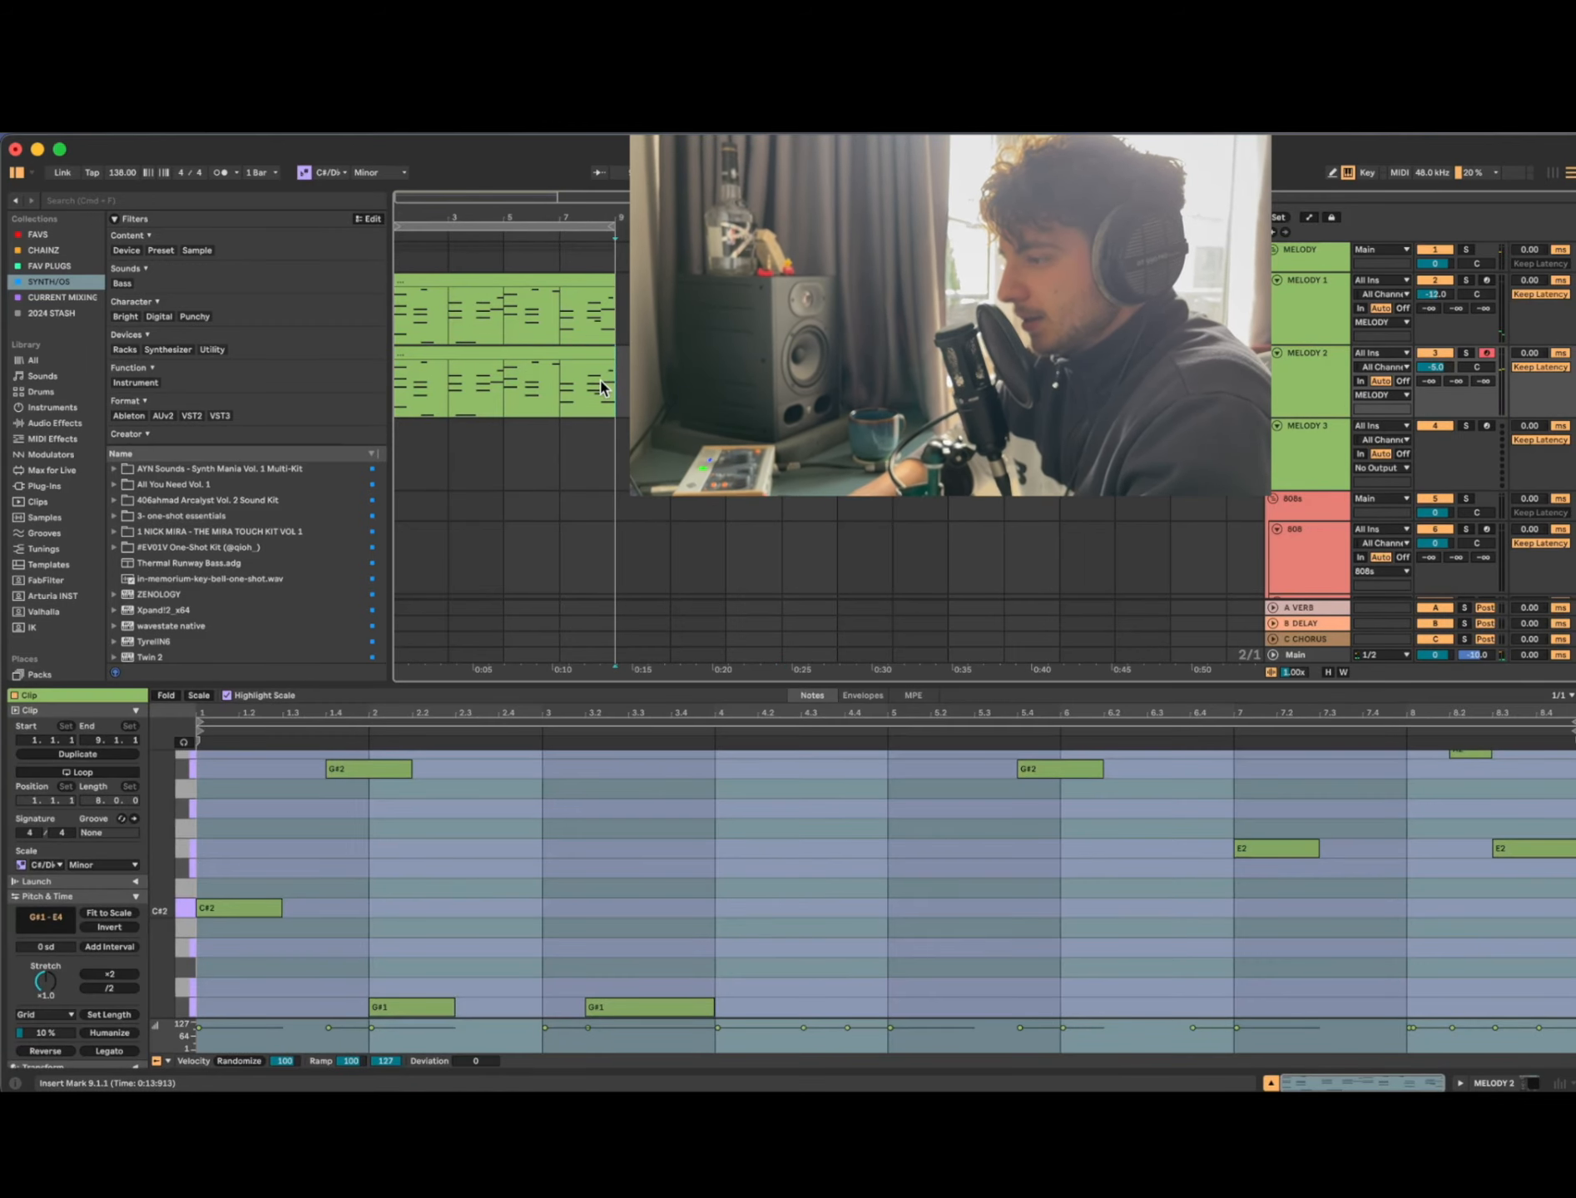
left_click_drag(612, 386, 245, 356)
key("space")
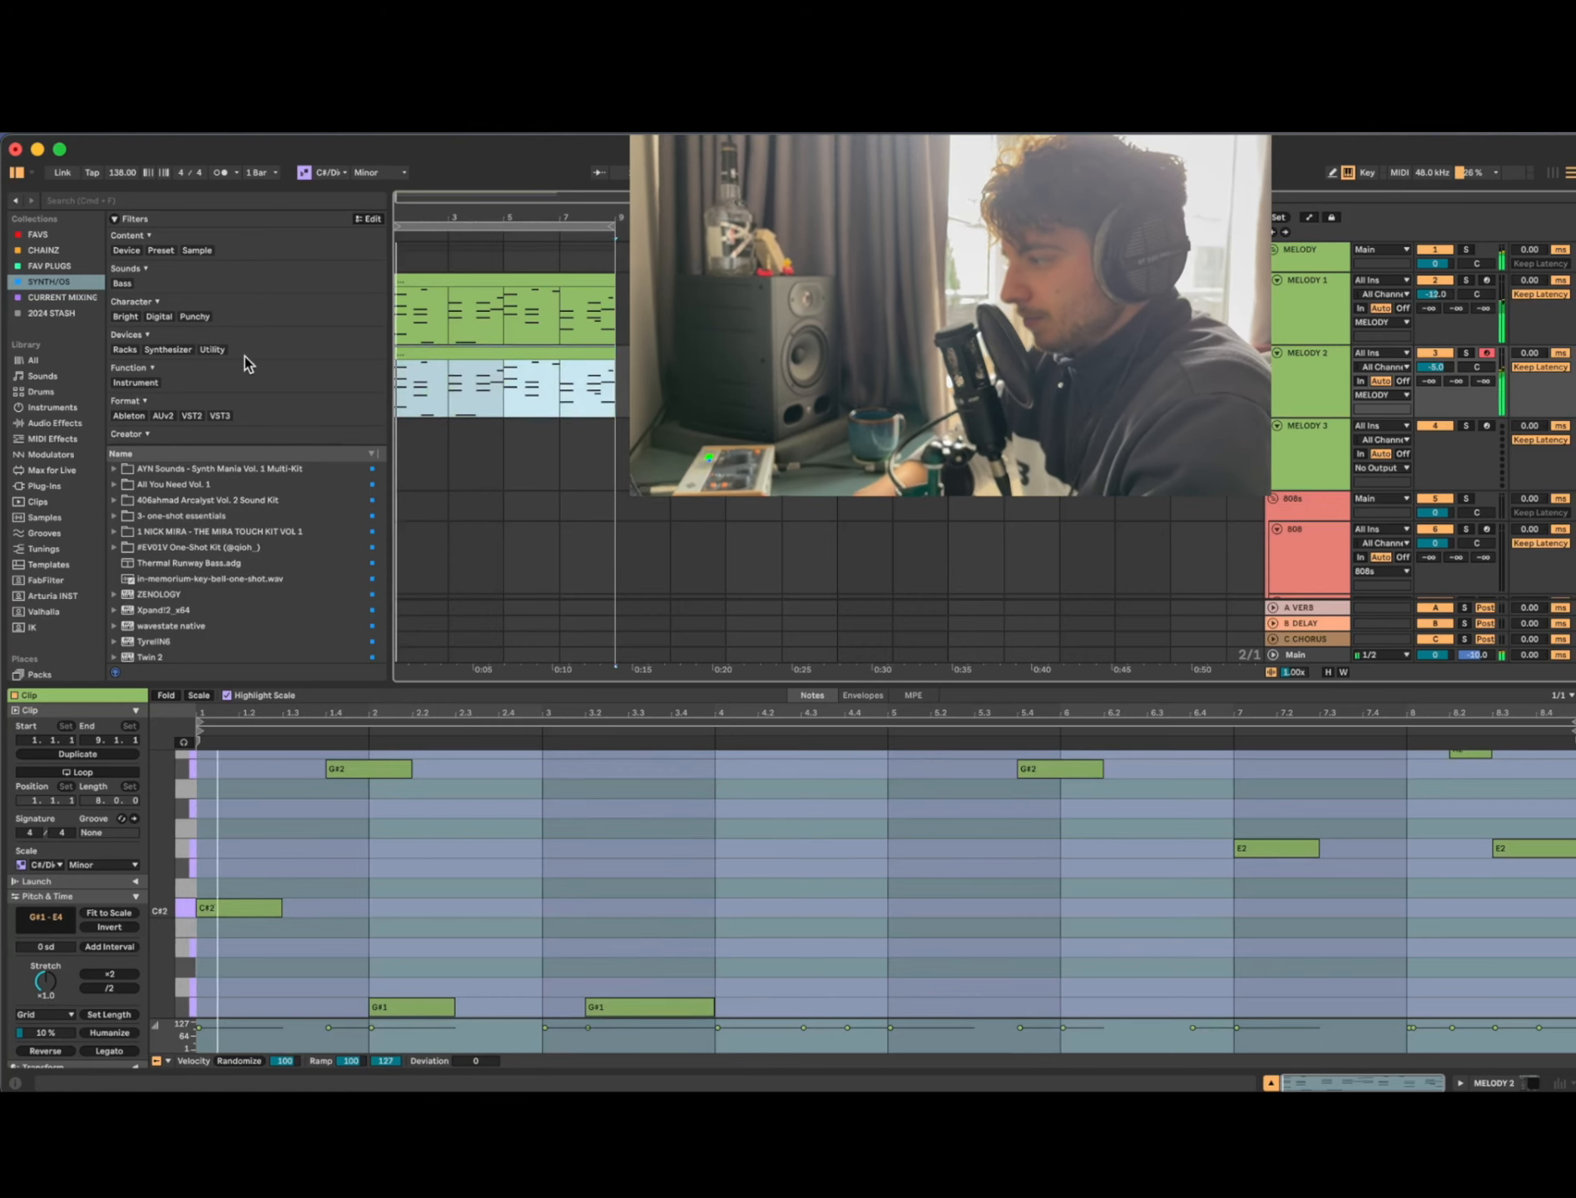
left_click_drag(1448, 367, 1445, 365)
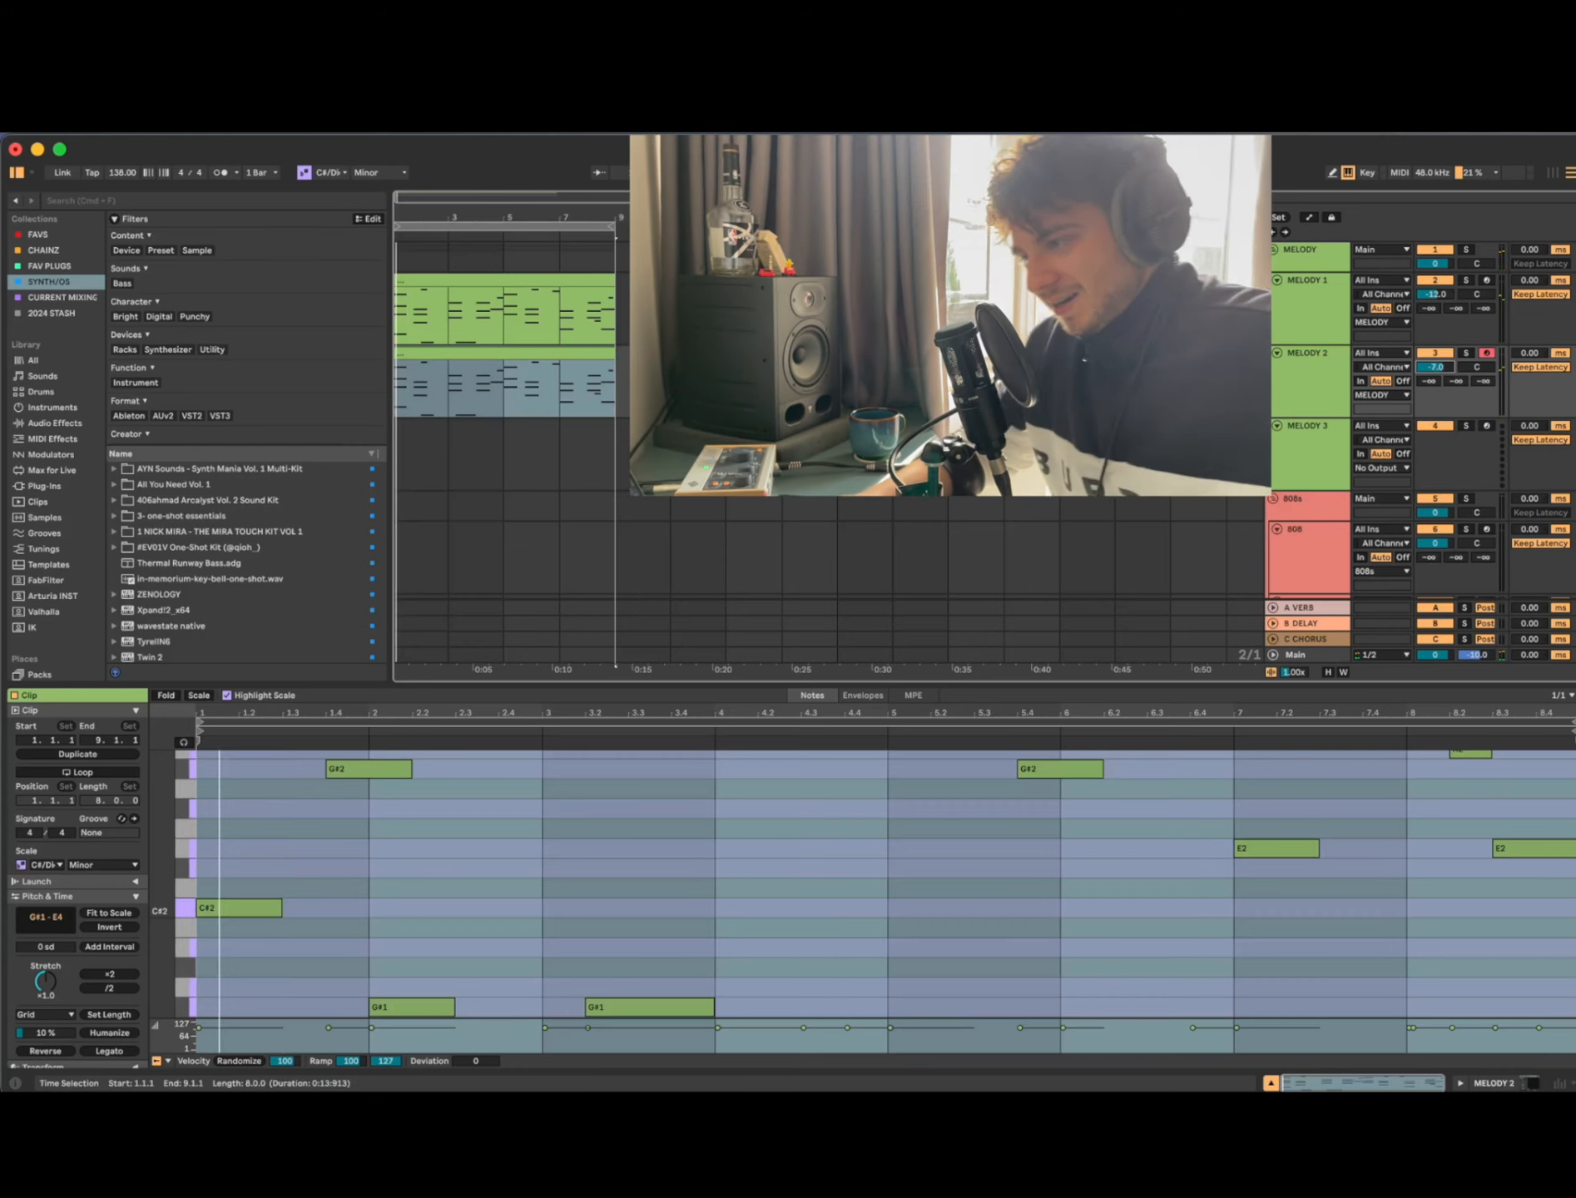
left_click(516, 383)
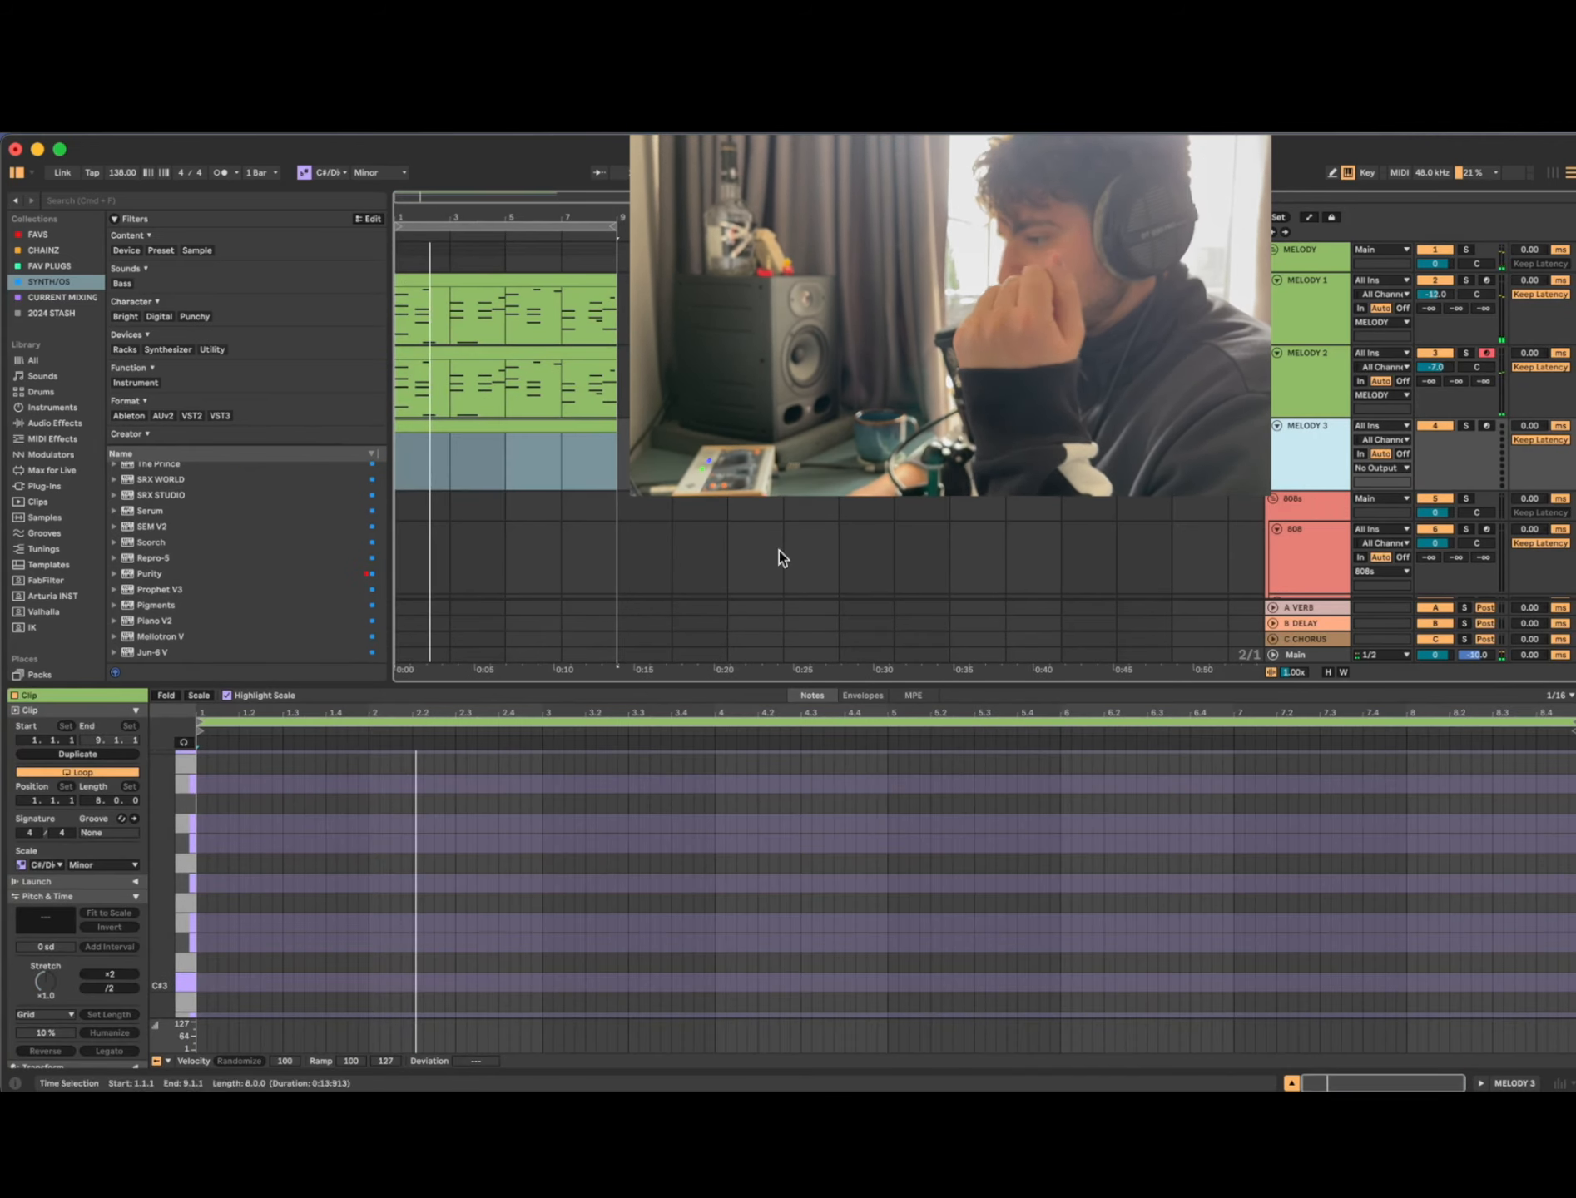
Step: Load the Purity synth onto the MELODY 3 track and open its preset view
scroll(185, 578, "down", 2)
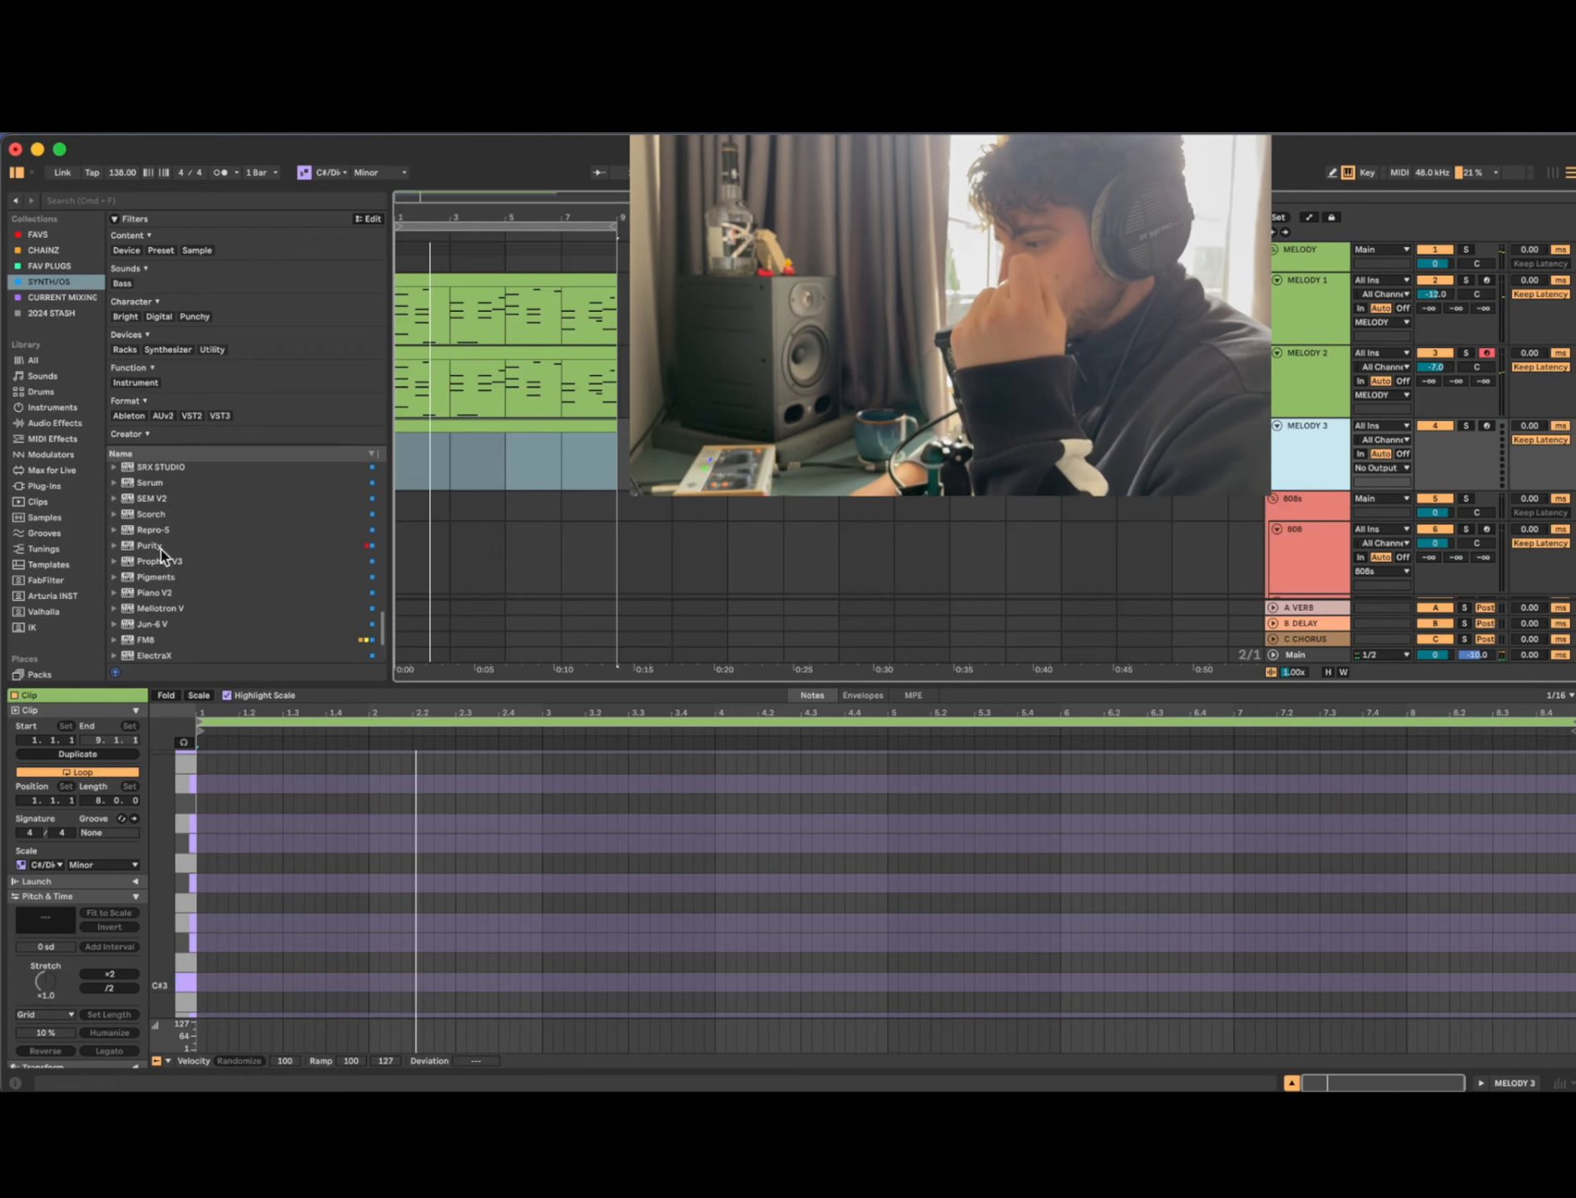
left_click(156, 546)
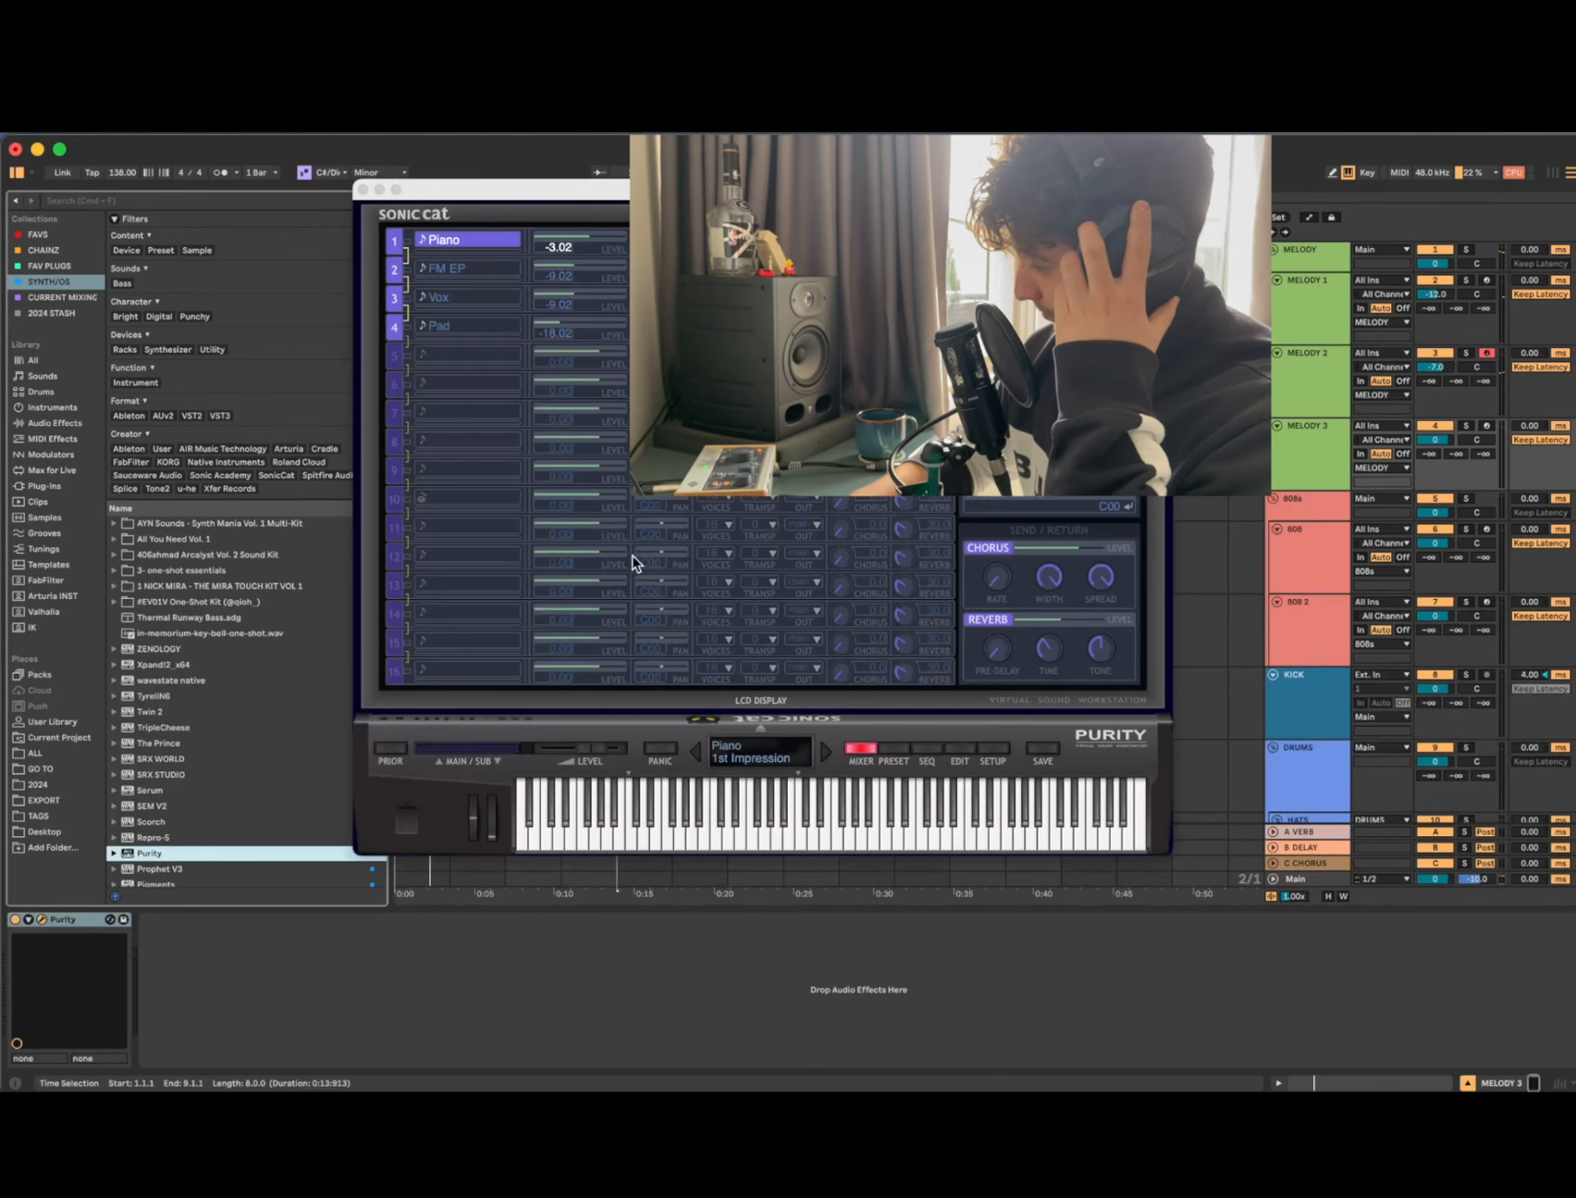
left_click(902, 749)
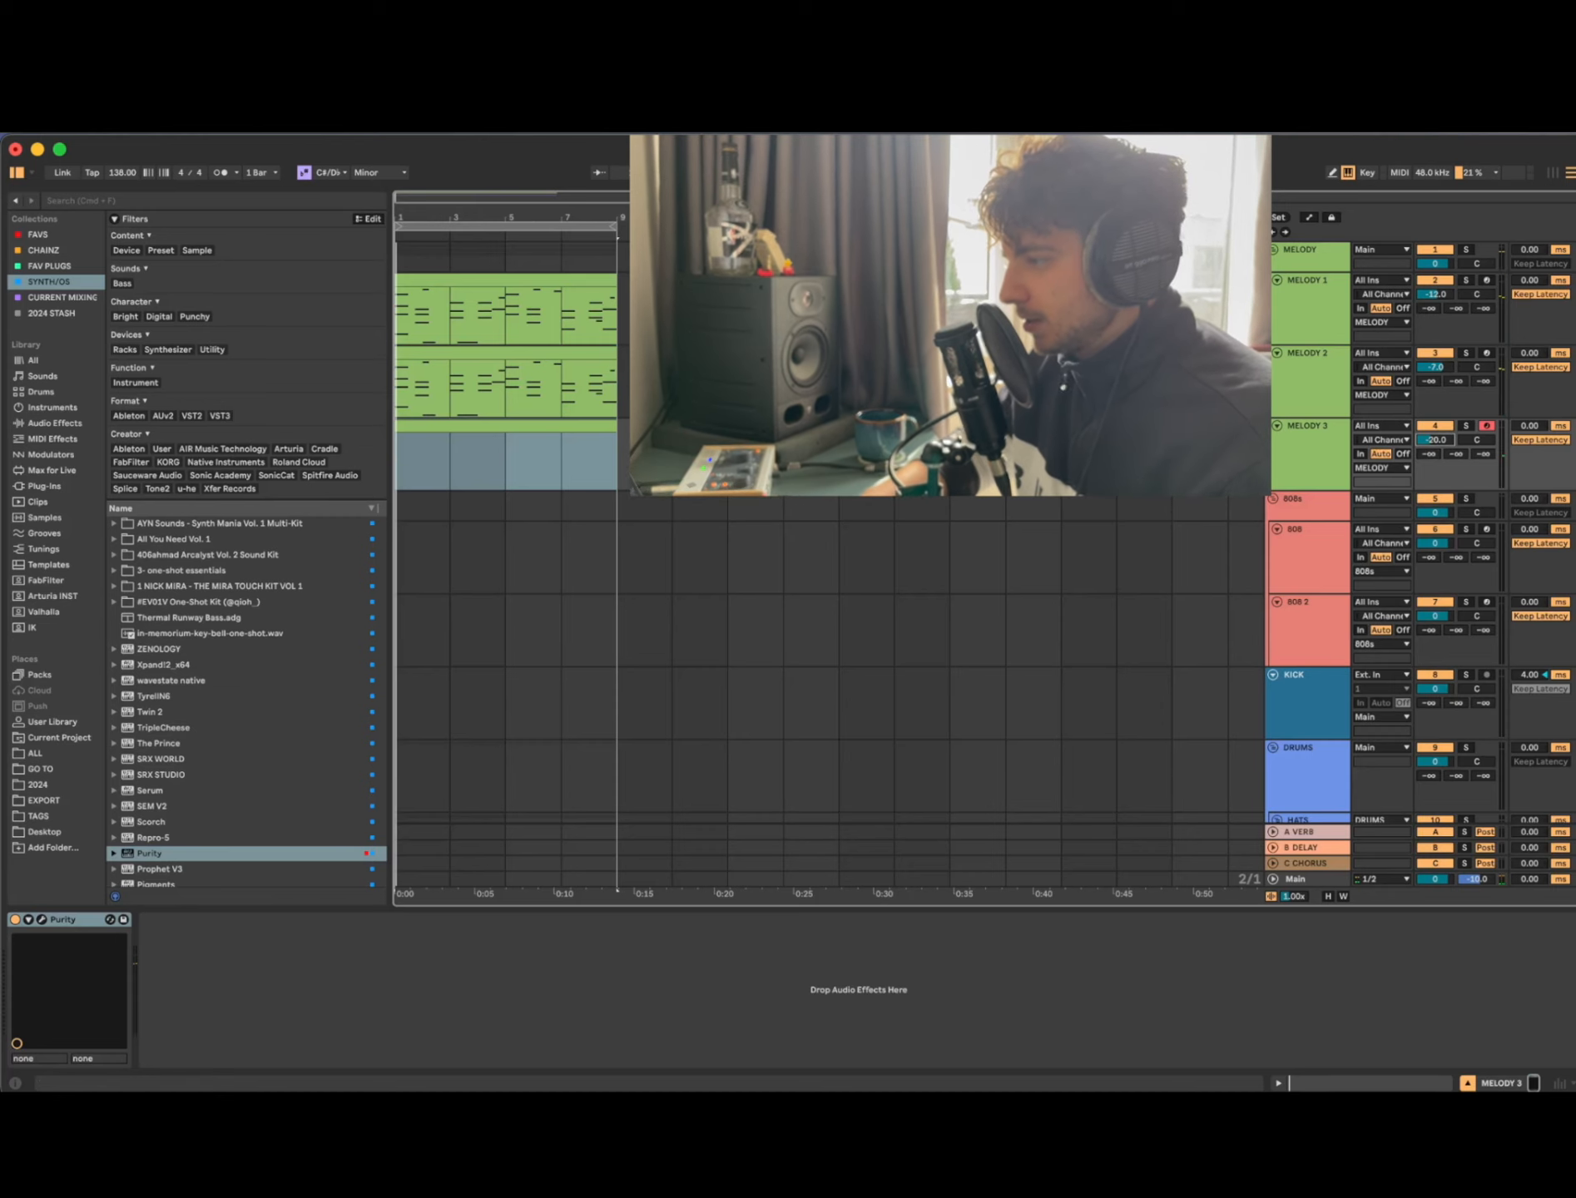
Step: Open the MELODY 3 clip, lower its four short upper notes one semitone to A3, and start playback
key("super+shift+c")
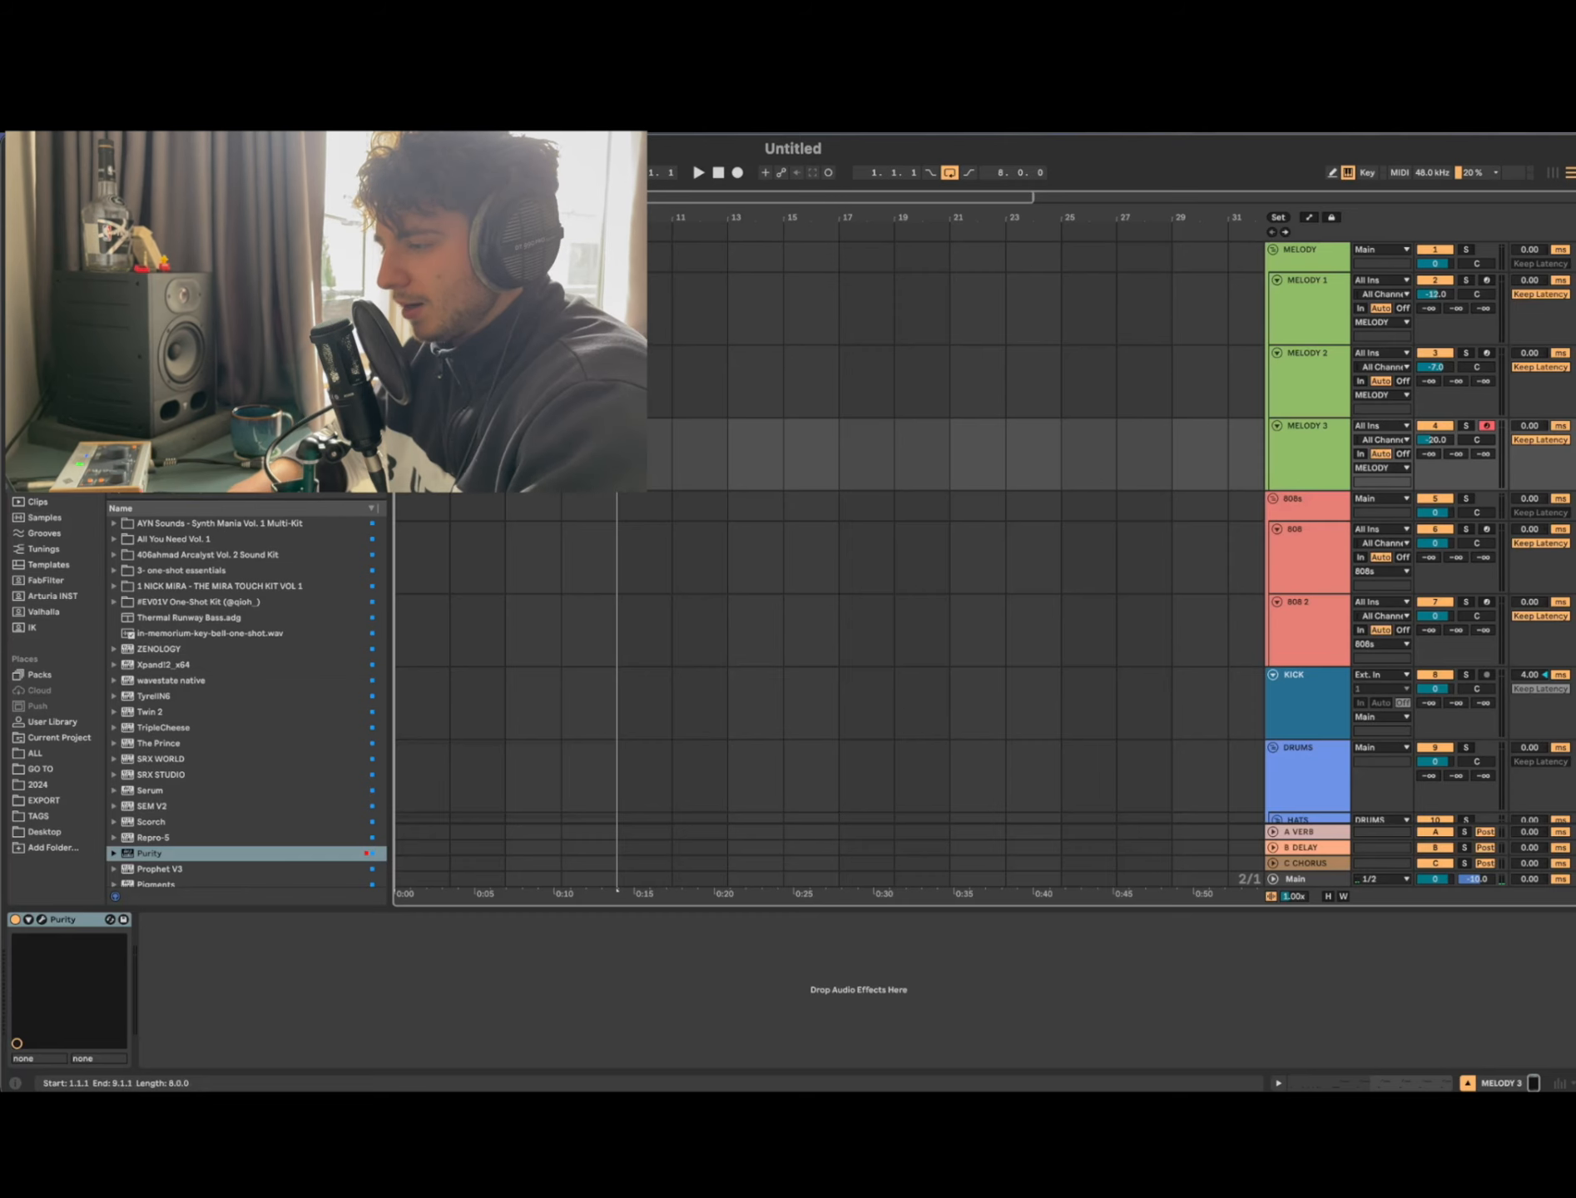
double_click(532, 429)
left_click_drag(387, 806, 1319, 796)
left_click(1472, 796)
left_click(1340, 813)
left_click_drag(1465, 814, 384, 654)
key("Down")
key("space")
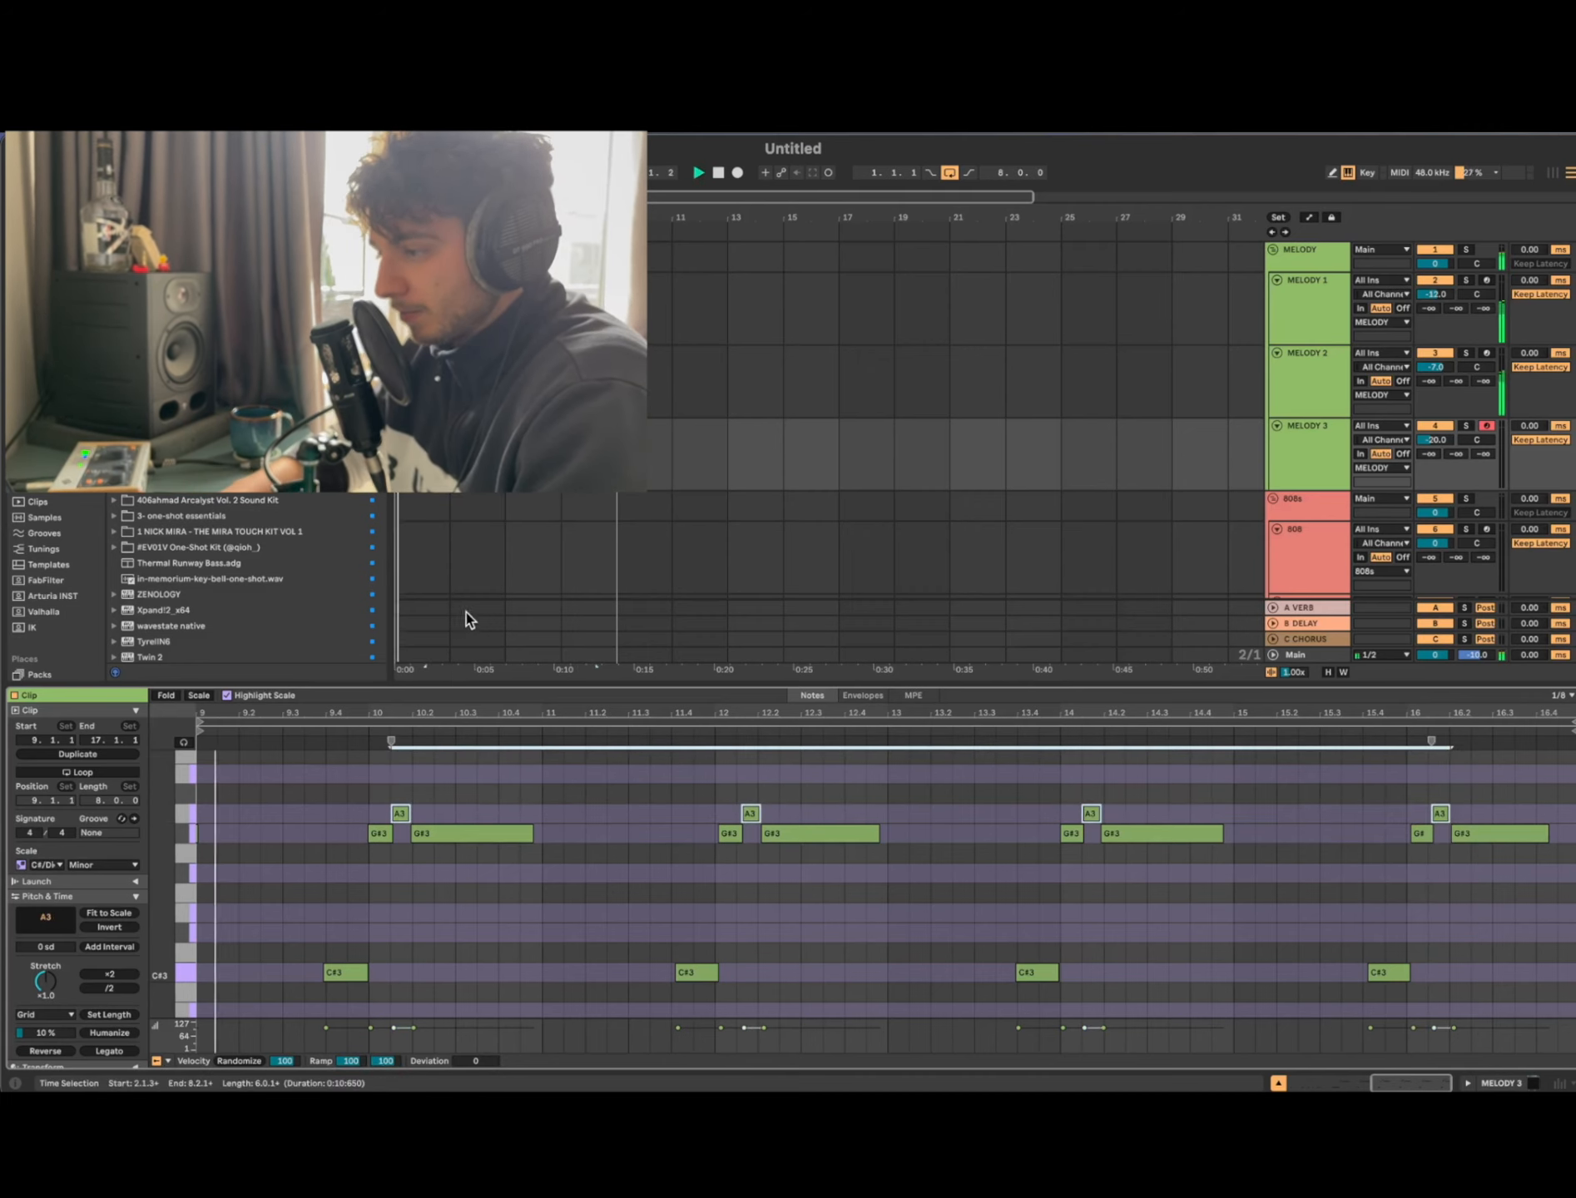
Step: Raise the short A3 notes in bars 10 and 12 of the MELODY 3 clip to B3
left_click(512, 835)
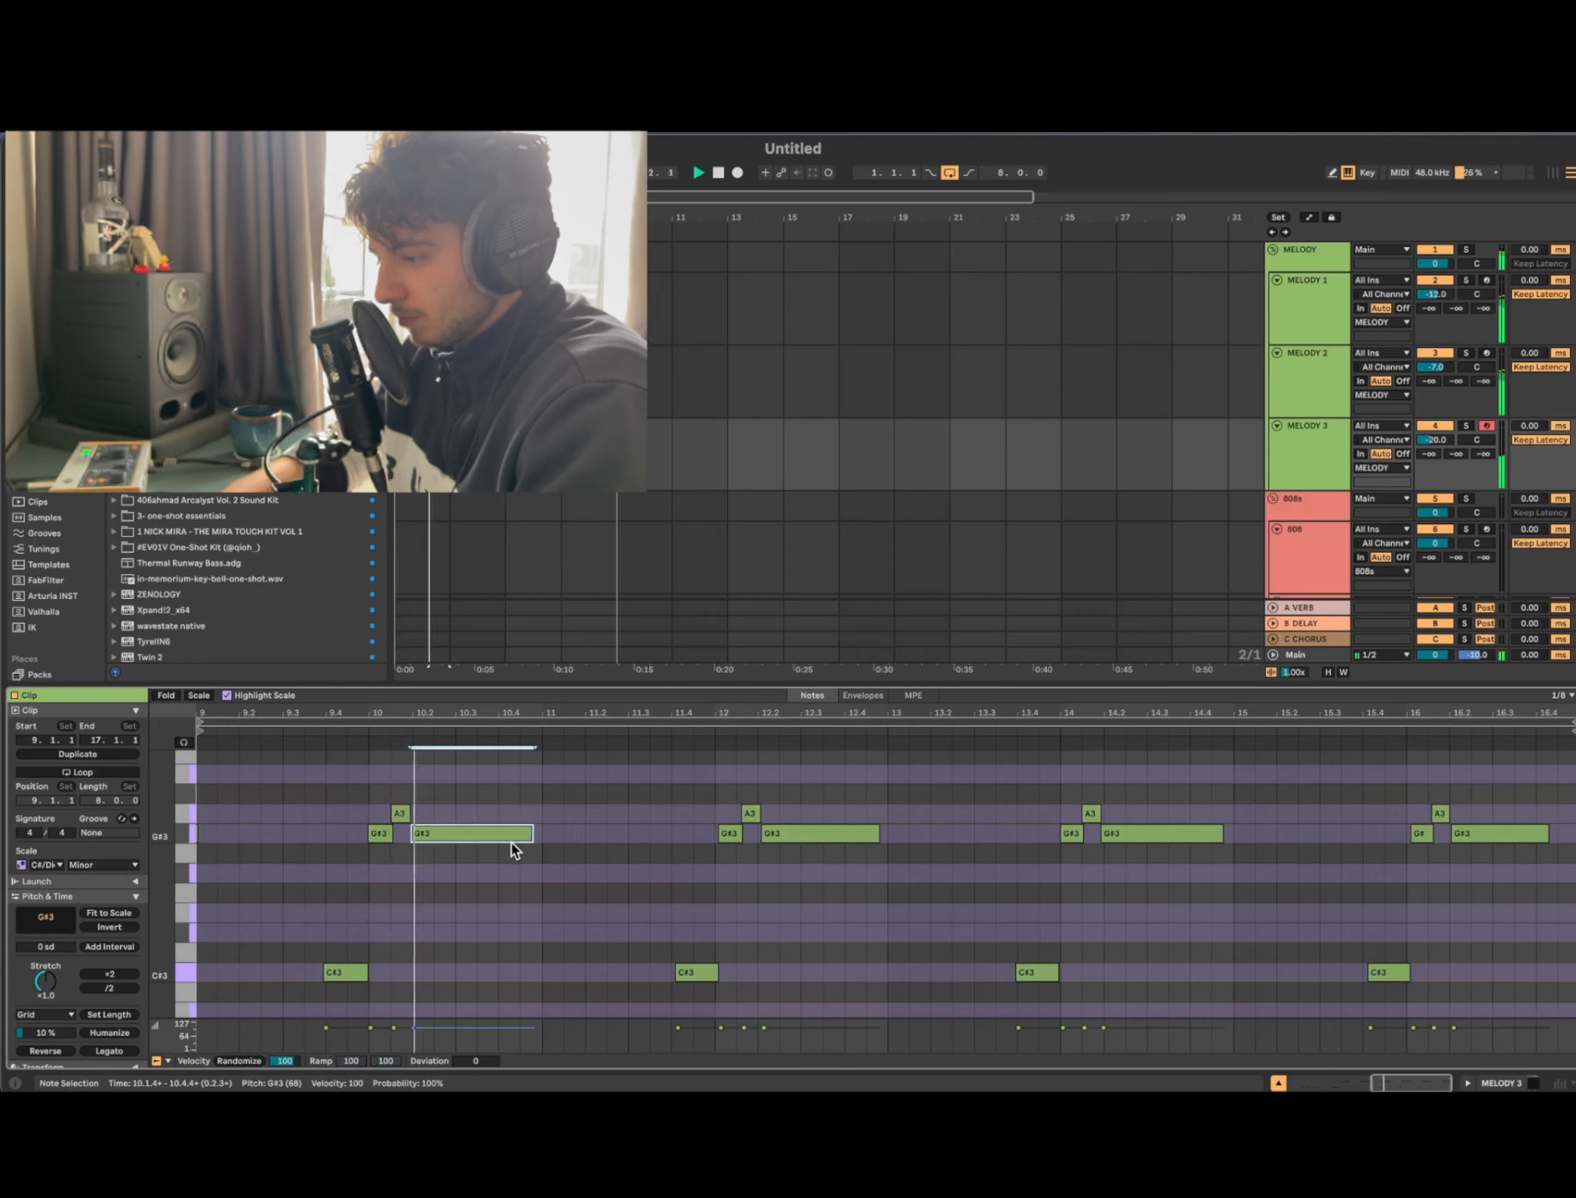
left_click_drag(376, 817, 429, 800)
key("Up")
key("Up")
left_click(751, 813)
key("Up")
key("Up")
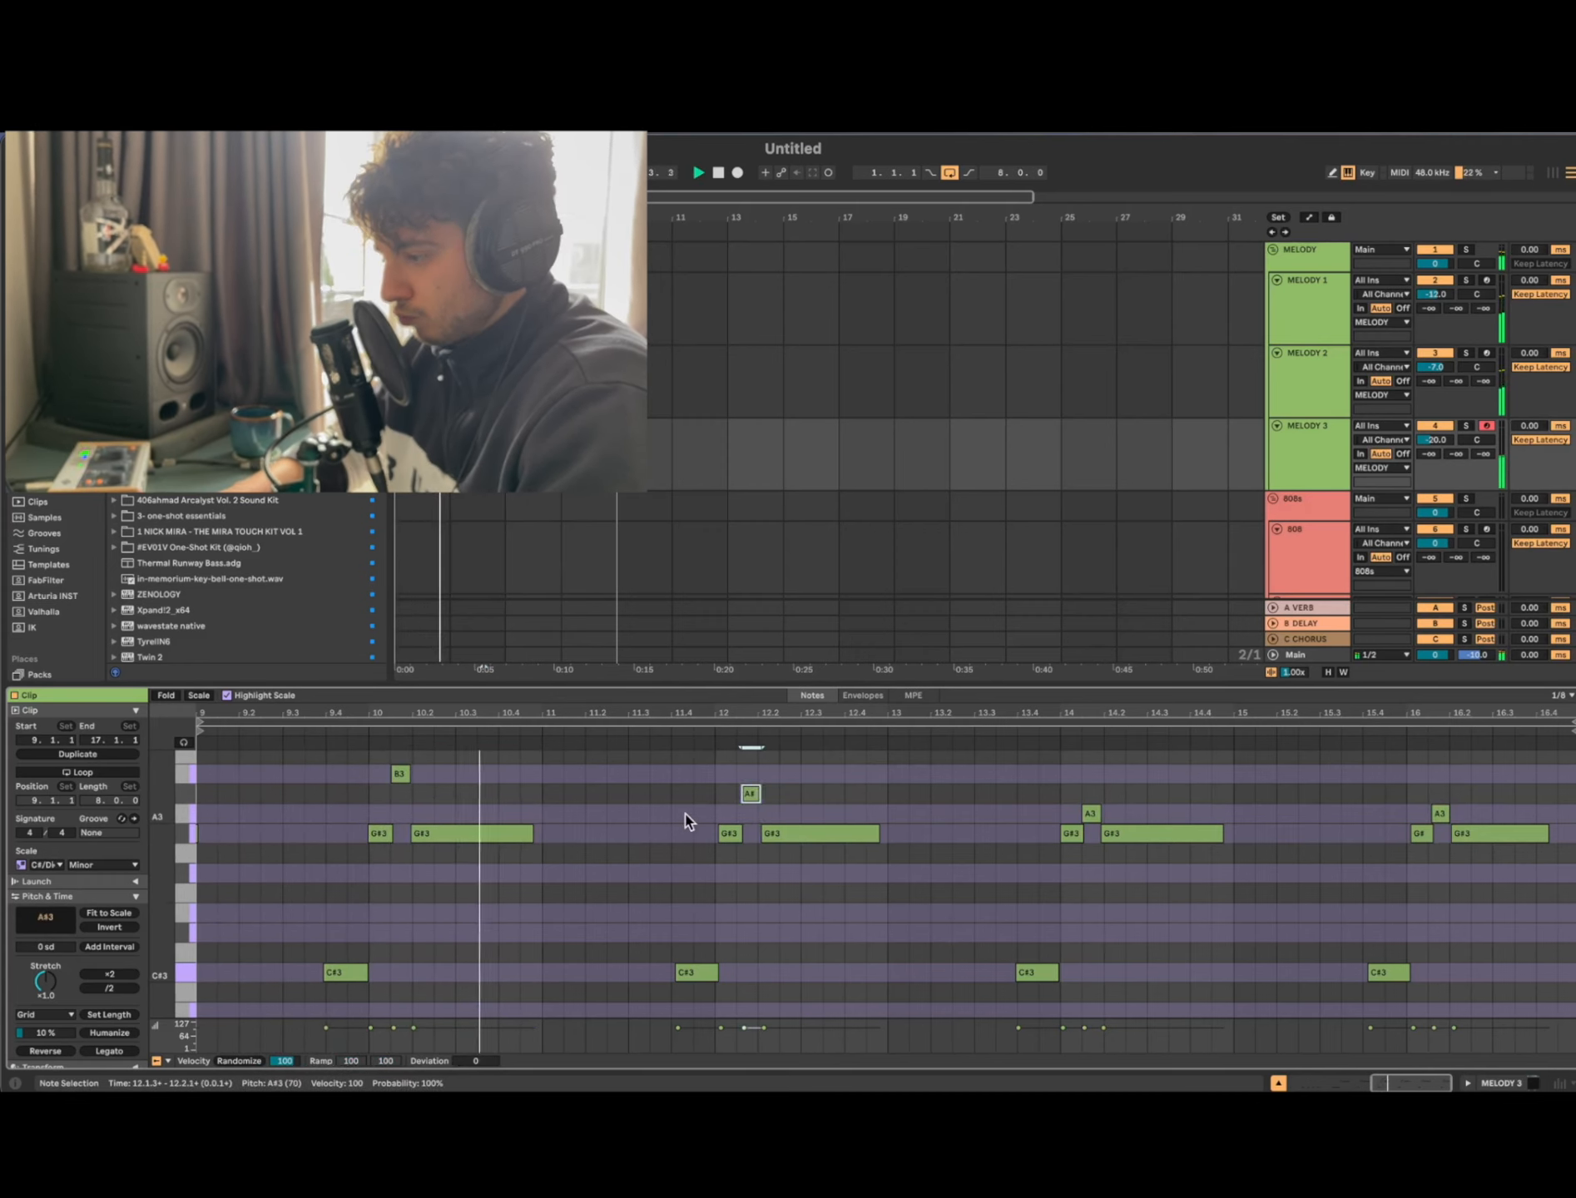
Step: Duplicate the long G#3 note in bar 10, placing a shortened copy at 10.4.1 lowered to D#3
left_click(474, 833)
key("ctrl+d")
key("Down")
key("Down")
key("Left")
key("Down")
key("Down")
key("Down")
key("shift+Left")
key("shift+Left")
key("shift+Right")
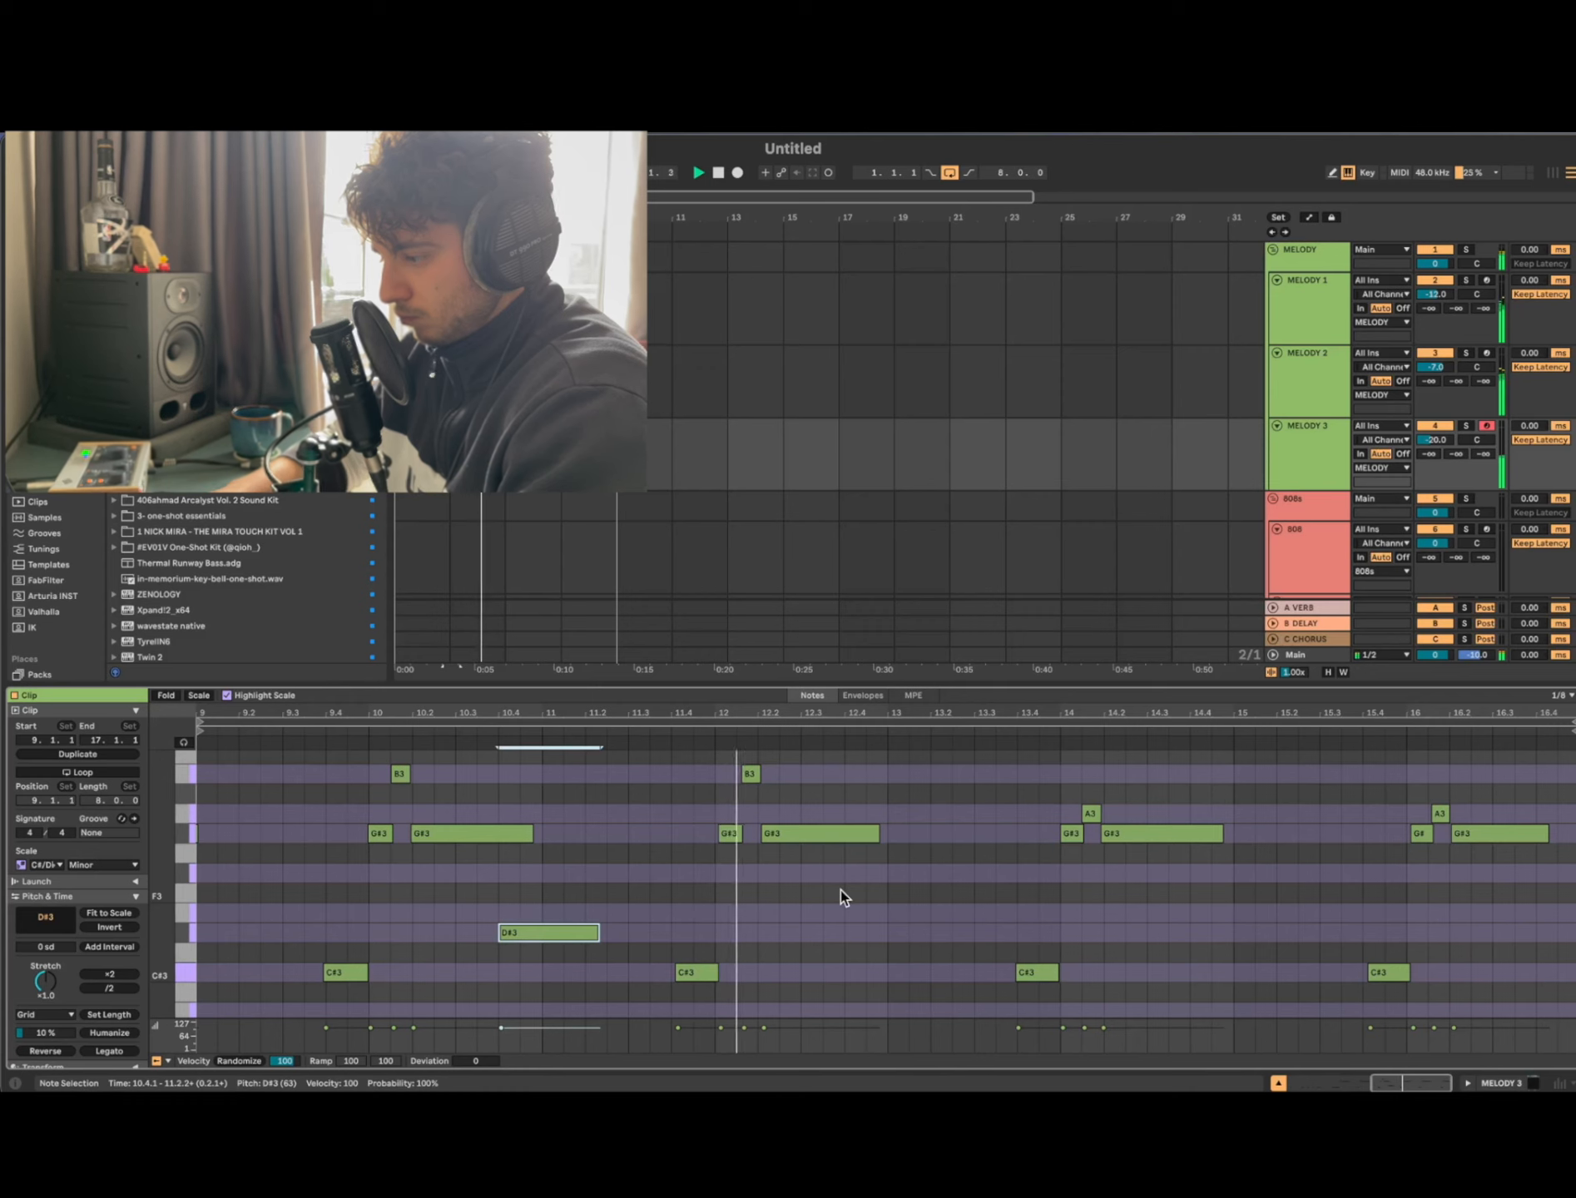
left_click(681, 975)
left_click_drag(681, 975, 735, 932)
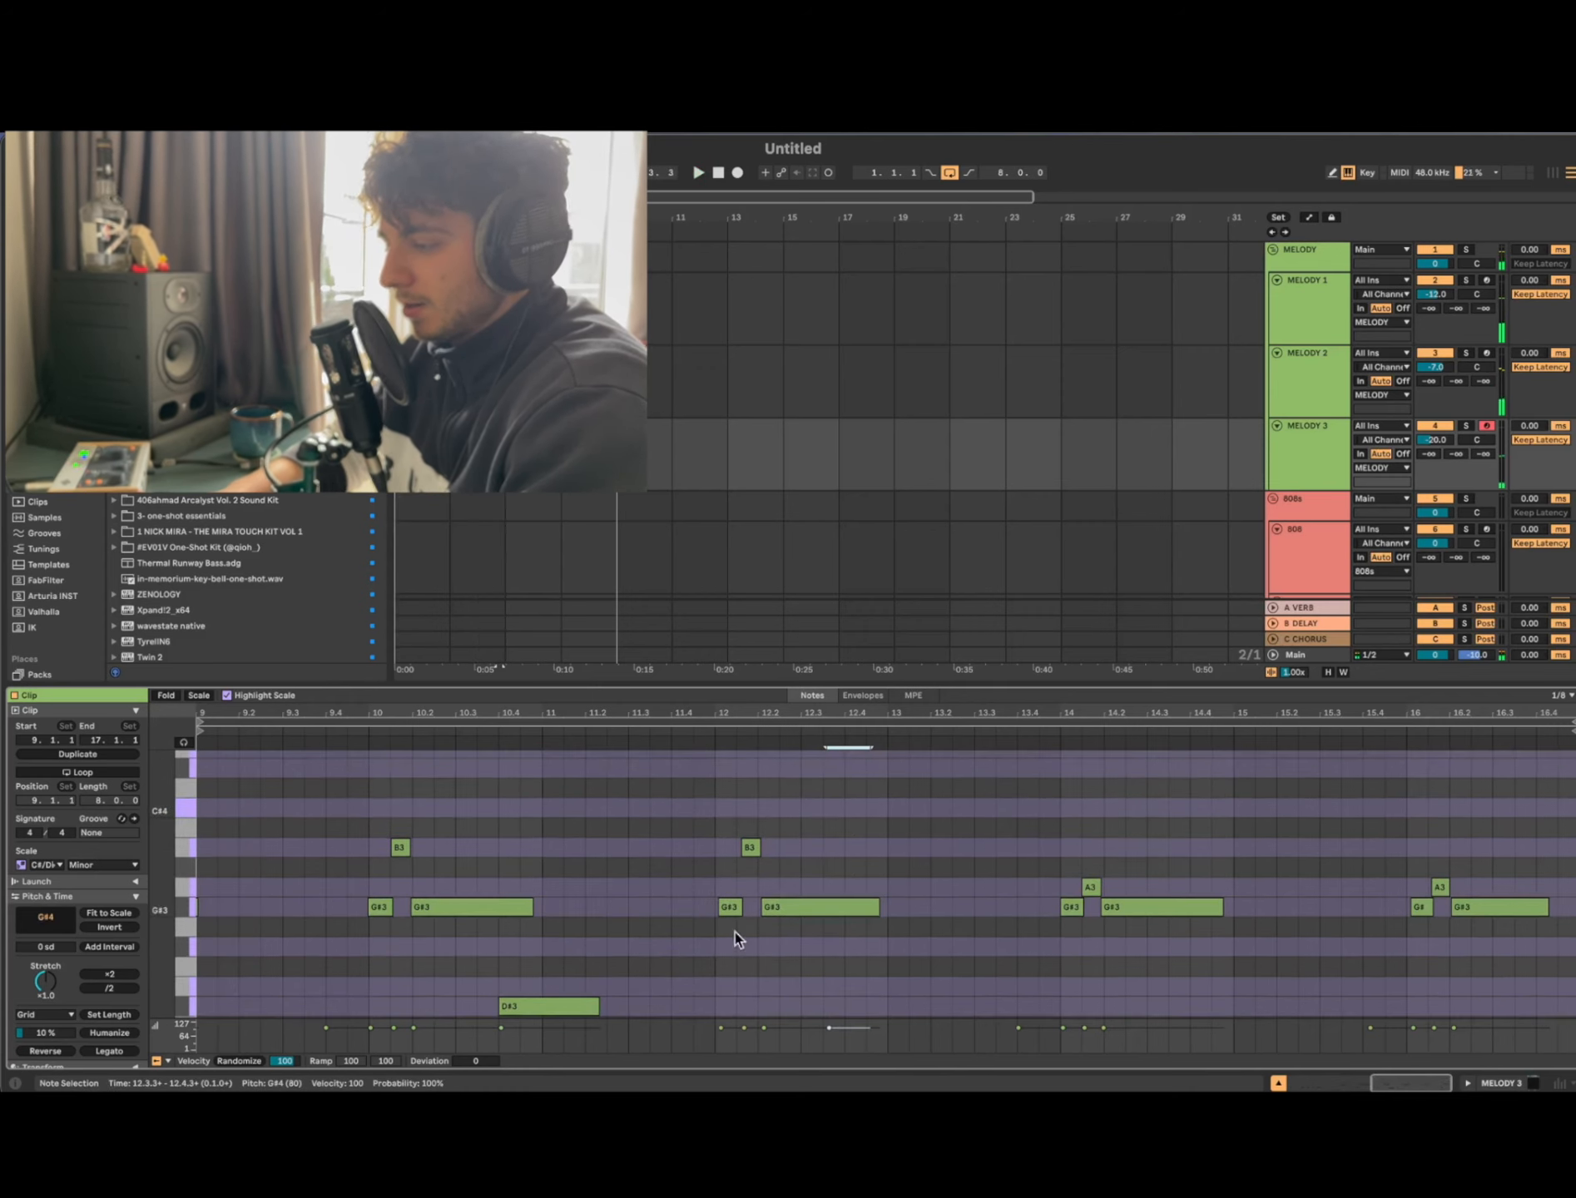
key("super+z")
scroll(728, 948, "down", 3)
scroll(728, 948, "up", 1)
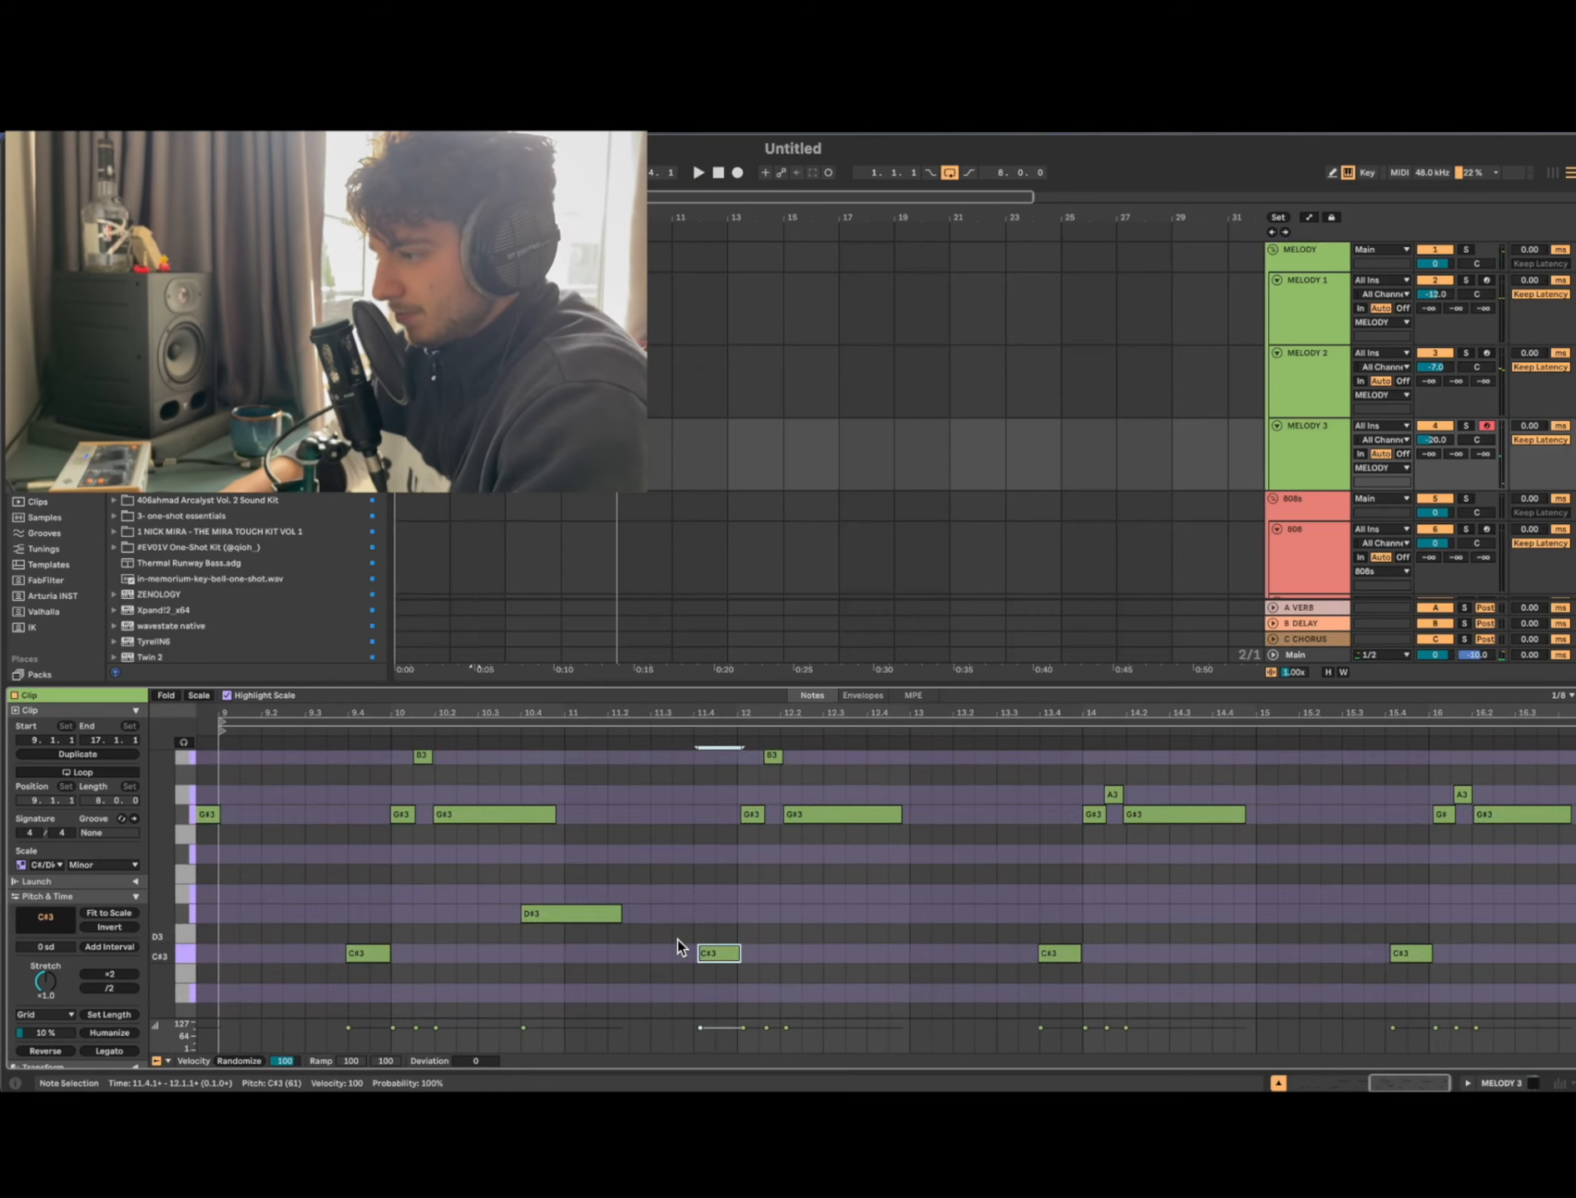
Step: Consolidate the MELODY 3 clips into one eight-bar clip and enlarge the note editor
left_click(574, 426)
left_click(493, 353, "shift")
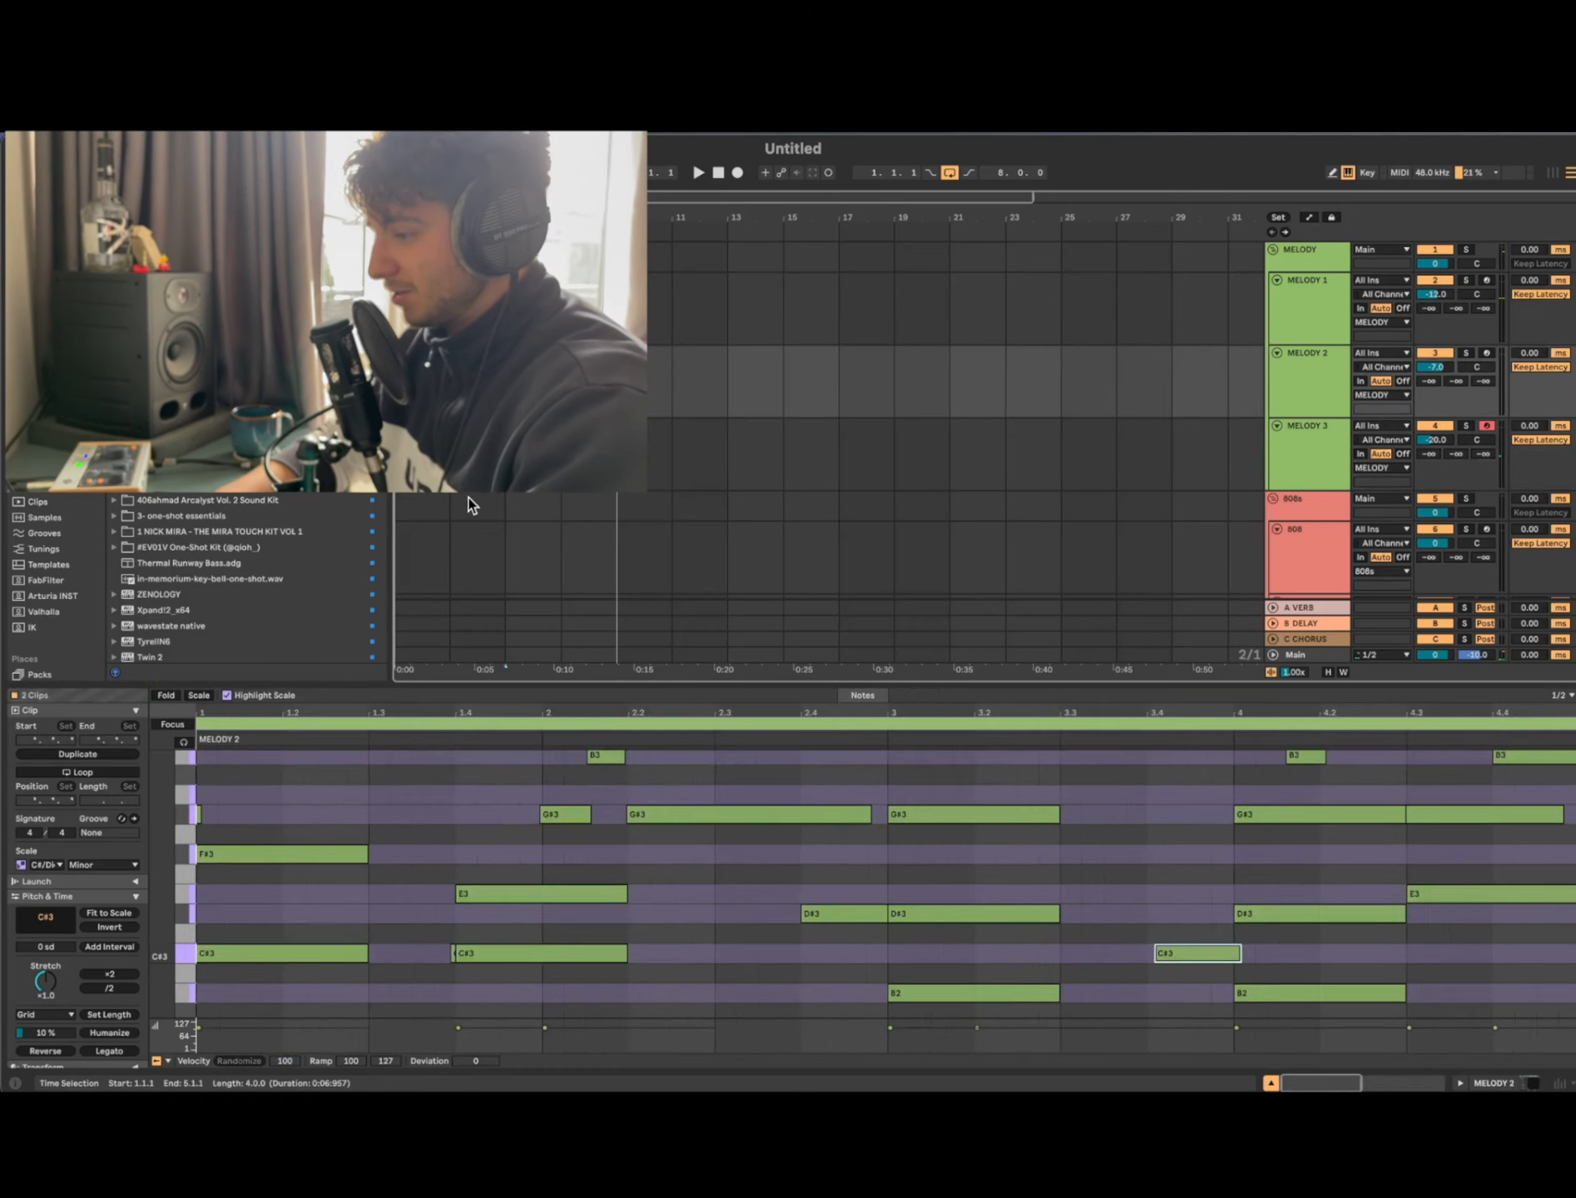
left_click(470, 470)
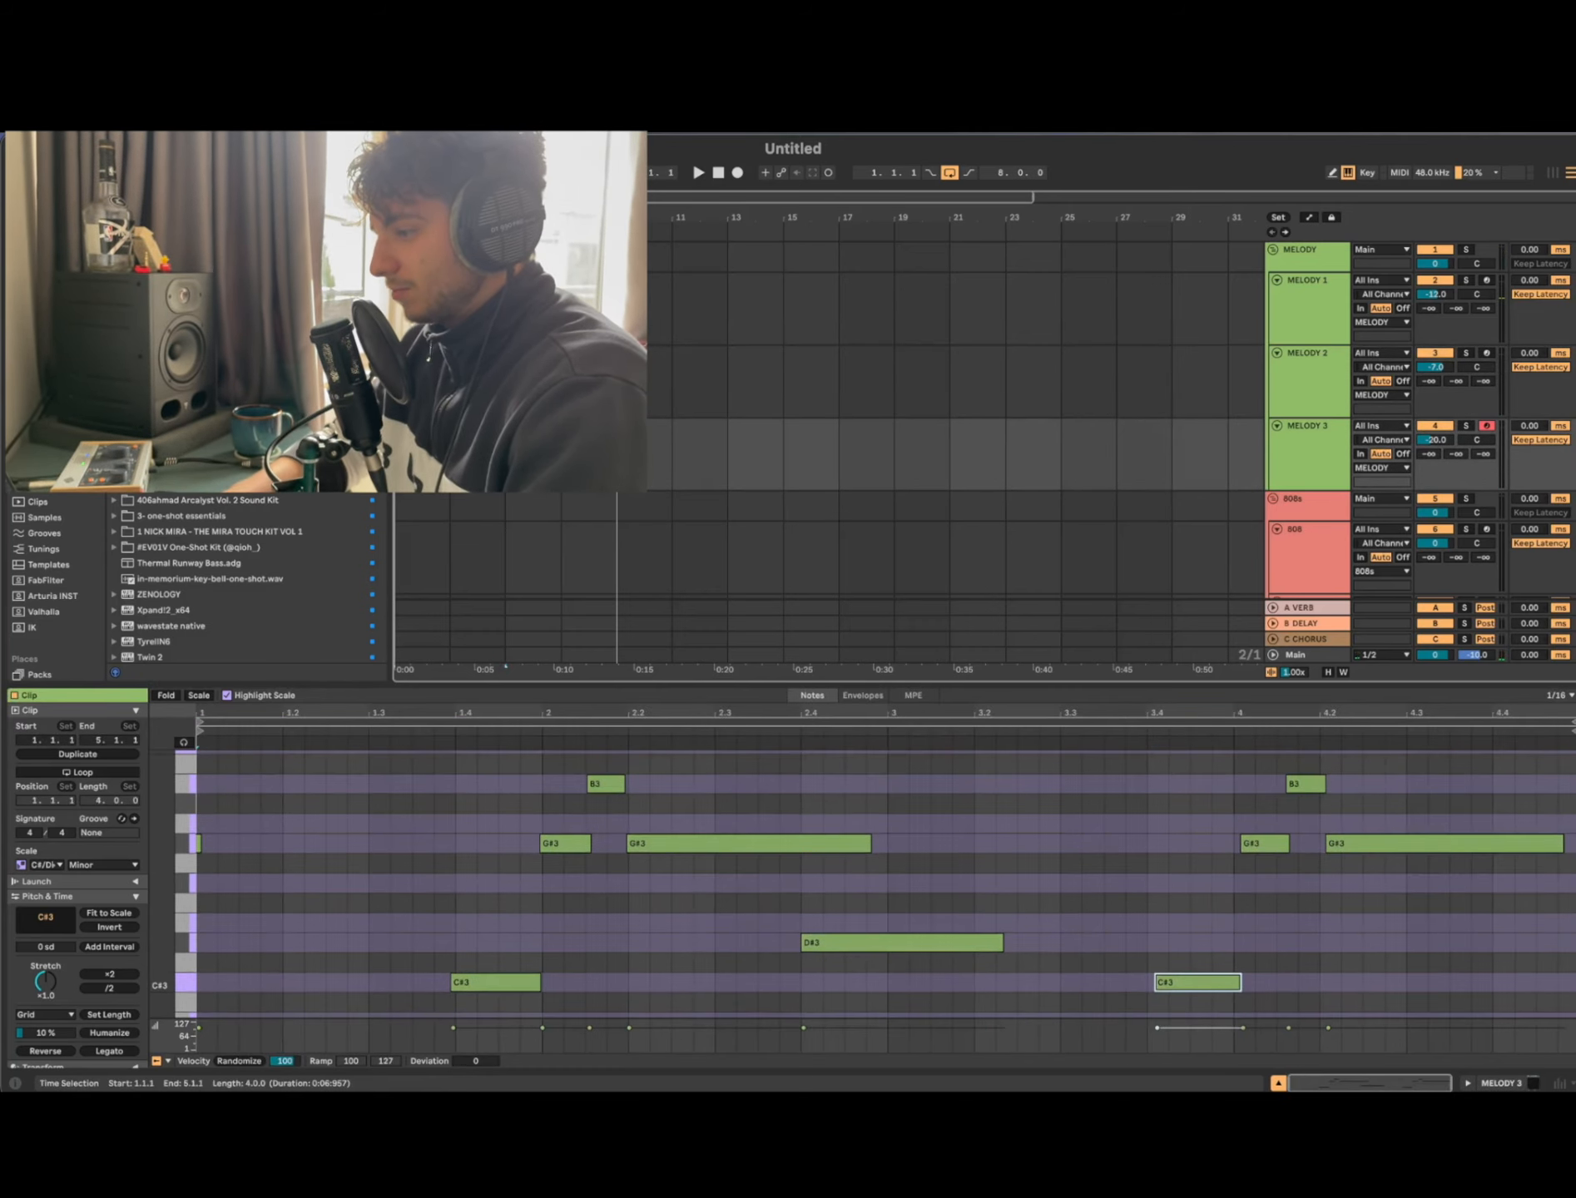
left_click(561, 428, "shift")
key("ctrl+j")
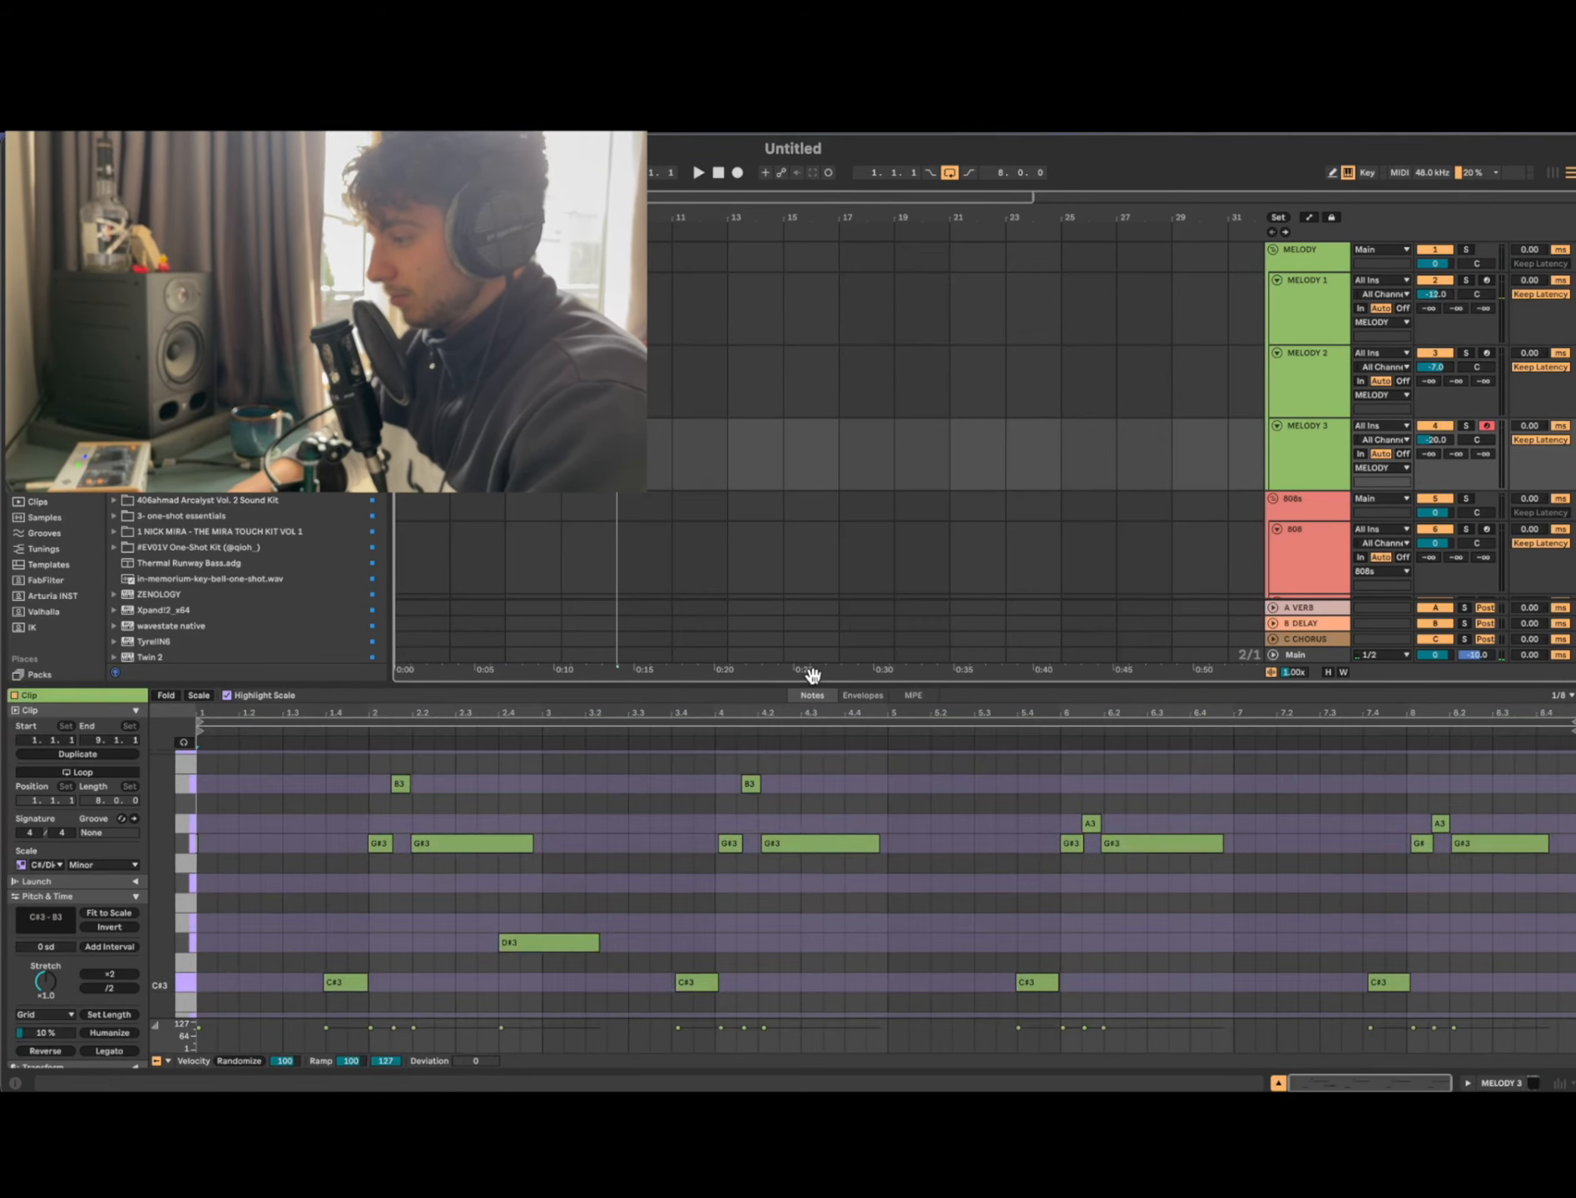
left_click_drag(813, 677, 812, 544)
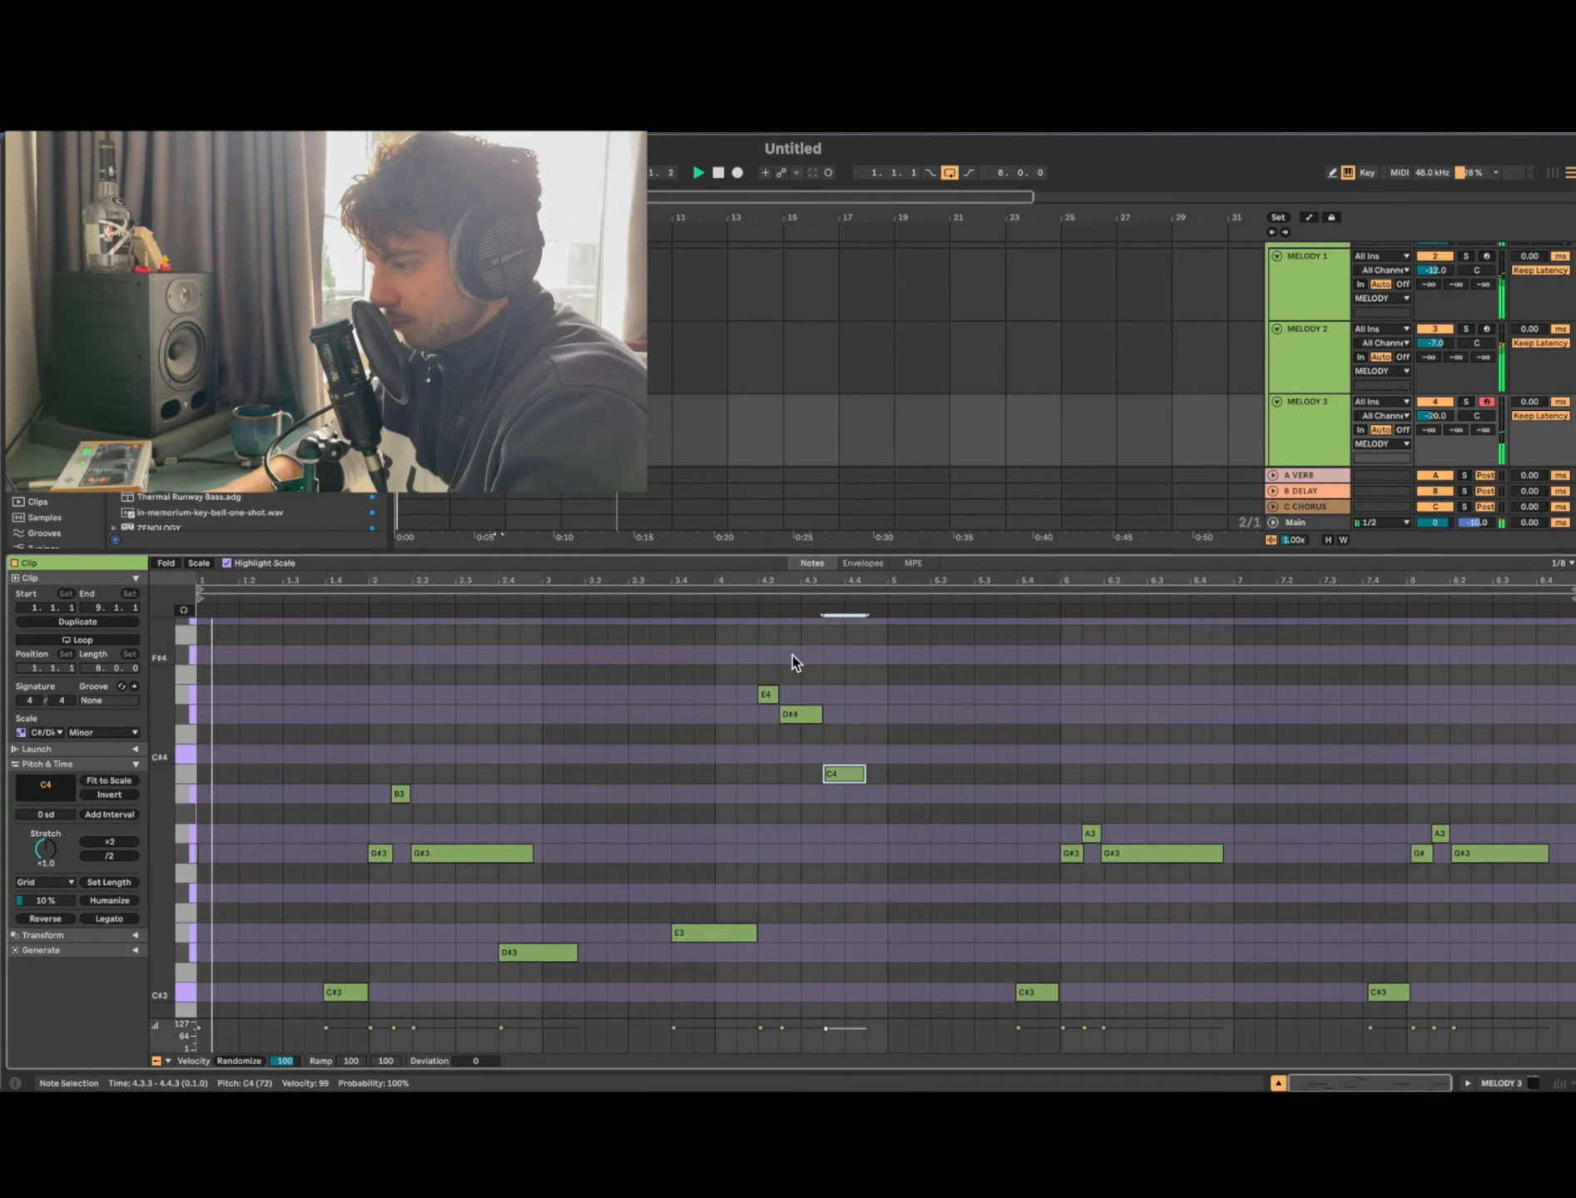
Step: Change the C4 note at 4.3.3 to C#3 and add a half-beat B3 copy right behind it at 4.4.3
key("Up")
key("ctrl+d")
left_click(841, 751)
key("shift+Down")
left_click(885, 753)
key("Down")
key("Down")
key("shift+Left")
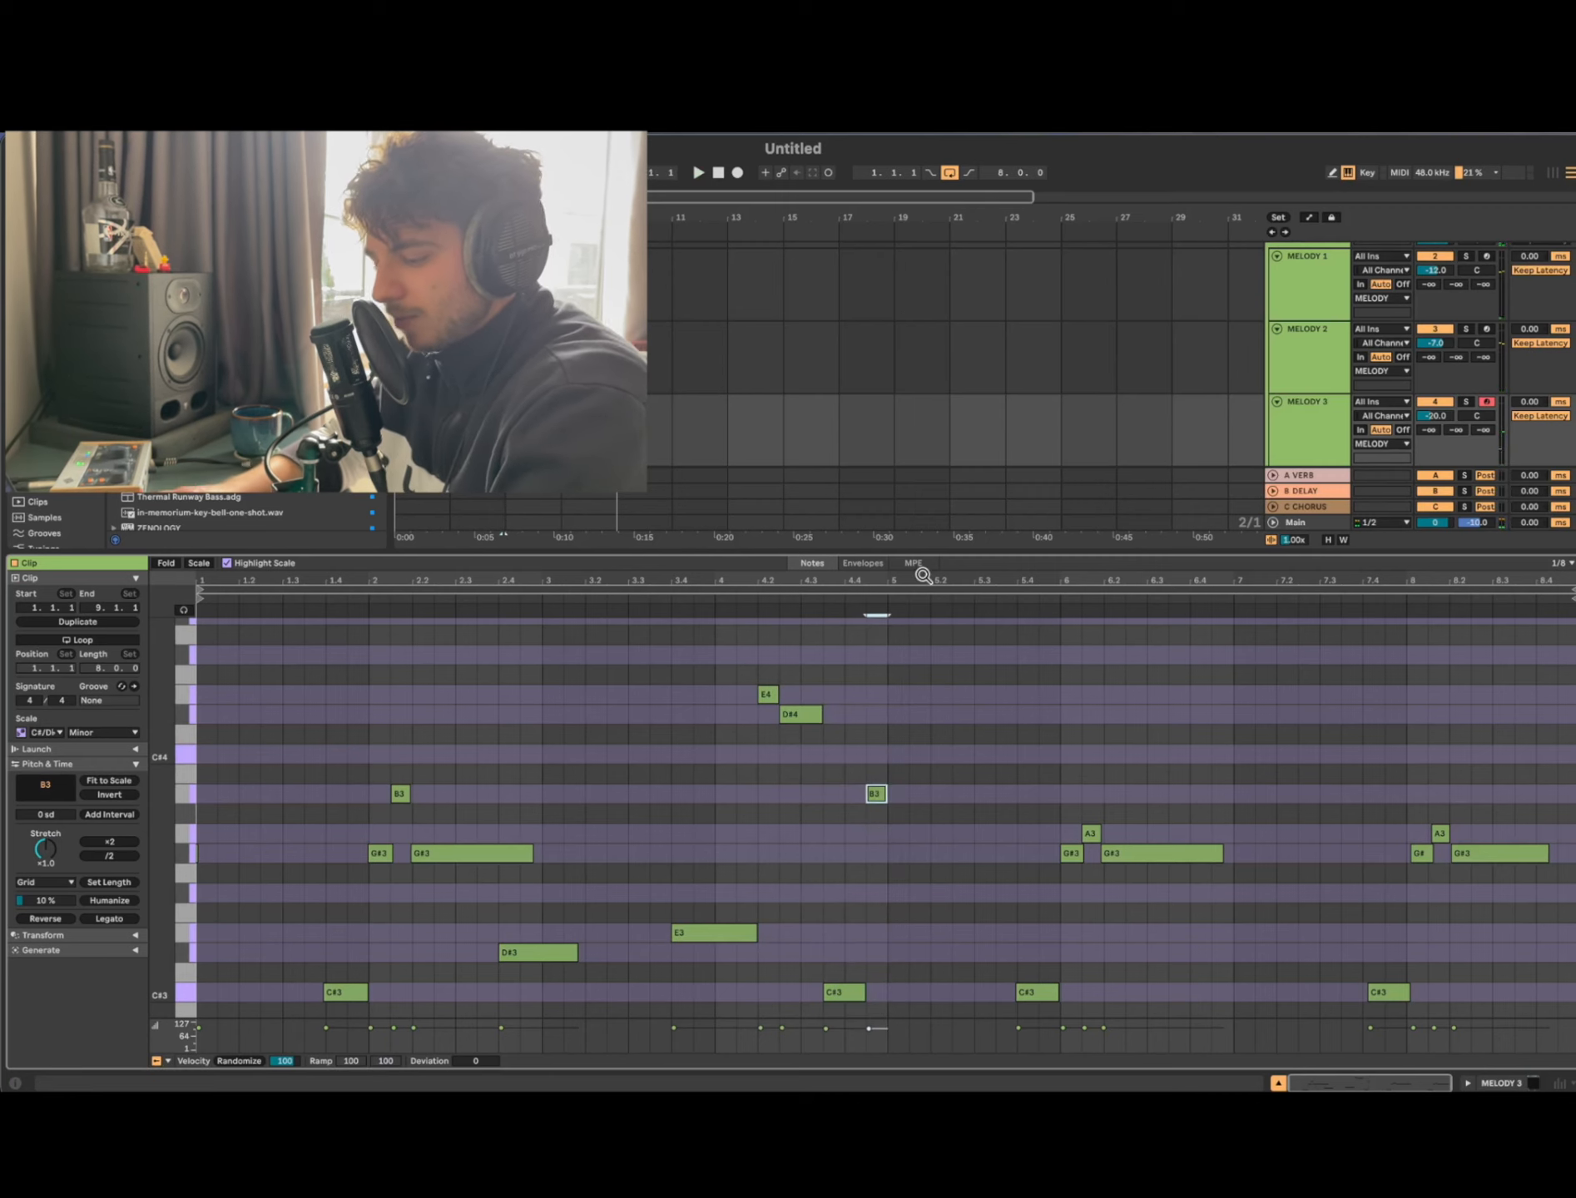
Step: Duplicate the half-beat B3 note at 4.4.3 and place the copy at 5.2.1
key("super+d")
key("Left")
key("Down")
key("Down")
key("Down")
key("Left")
key("Right")
key("Right")
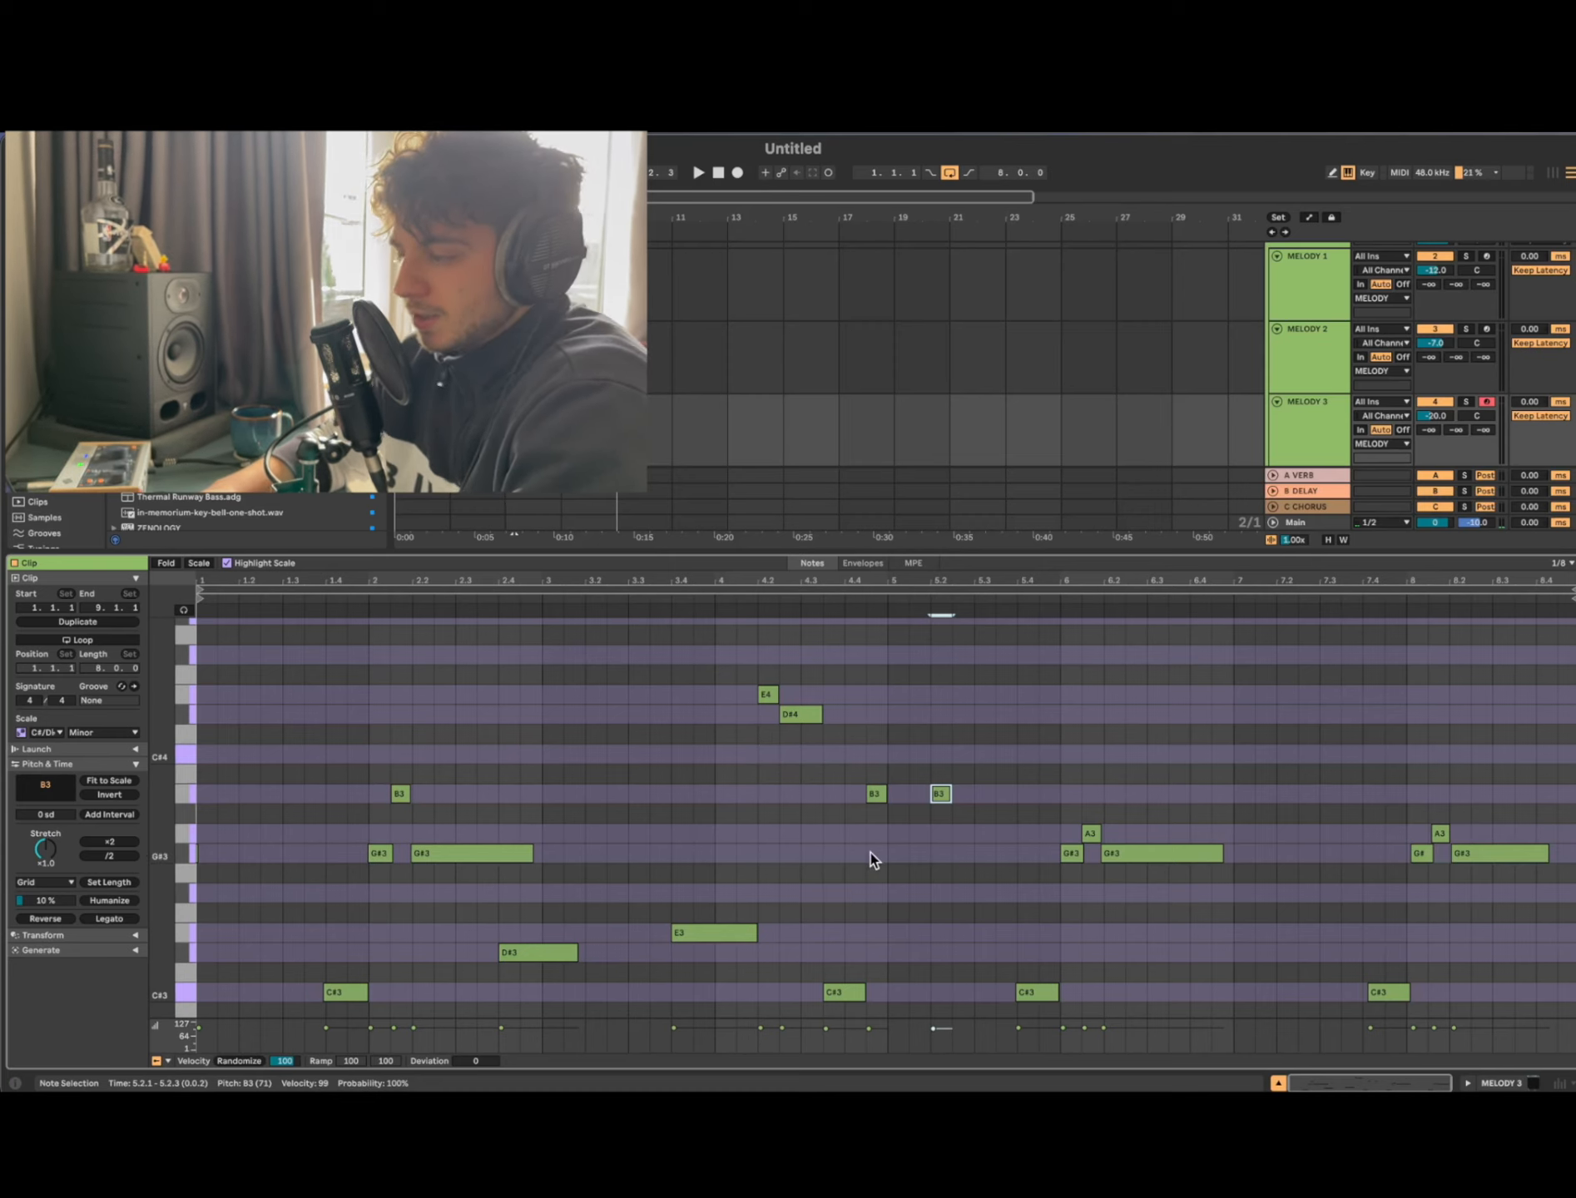
Step: Remove the B3 note at 5.2.1 and adjust the length of the closing F#3 note at the end of bar 8
left_click(957, 614)
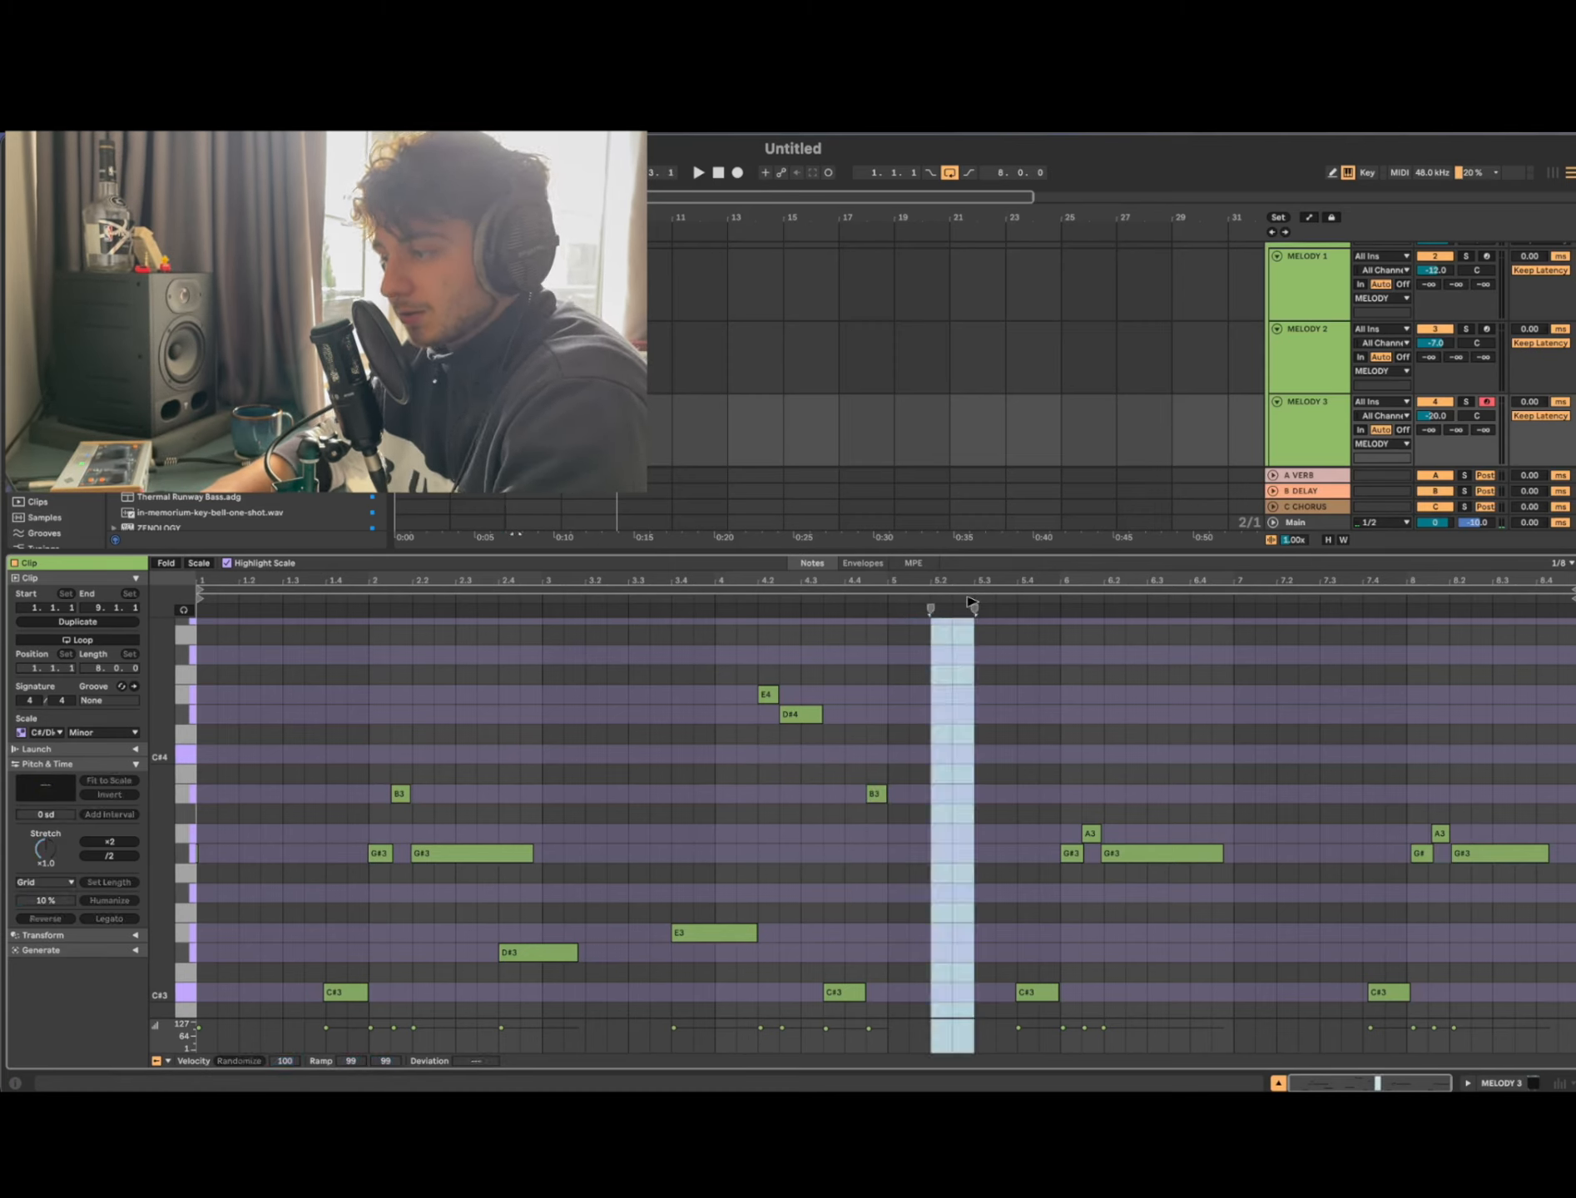
key("space")
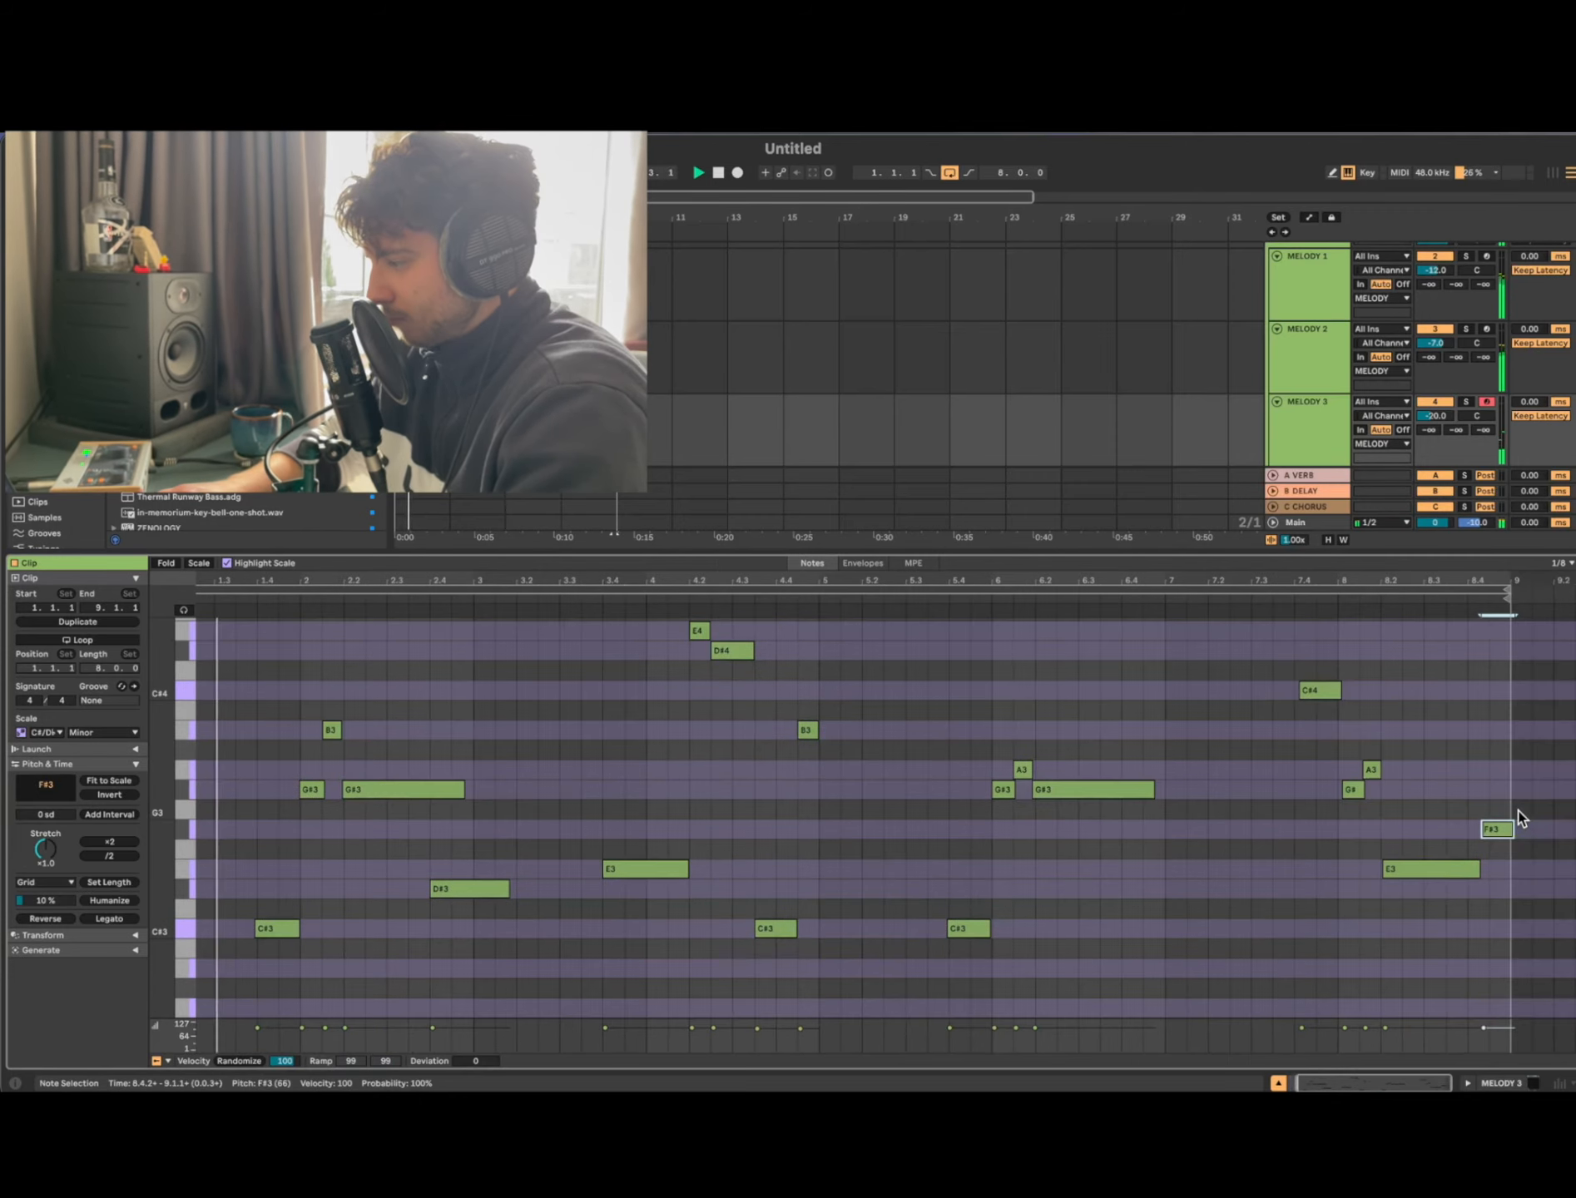
key("shift+Left")
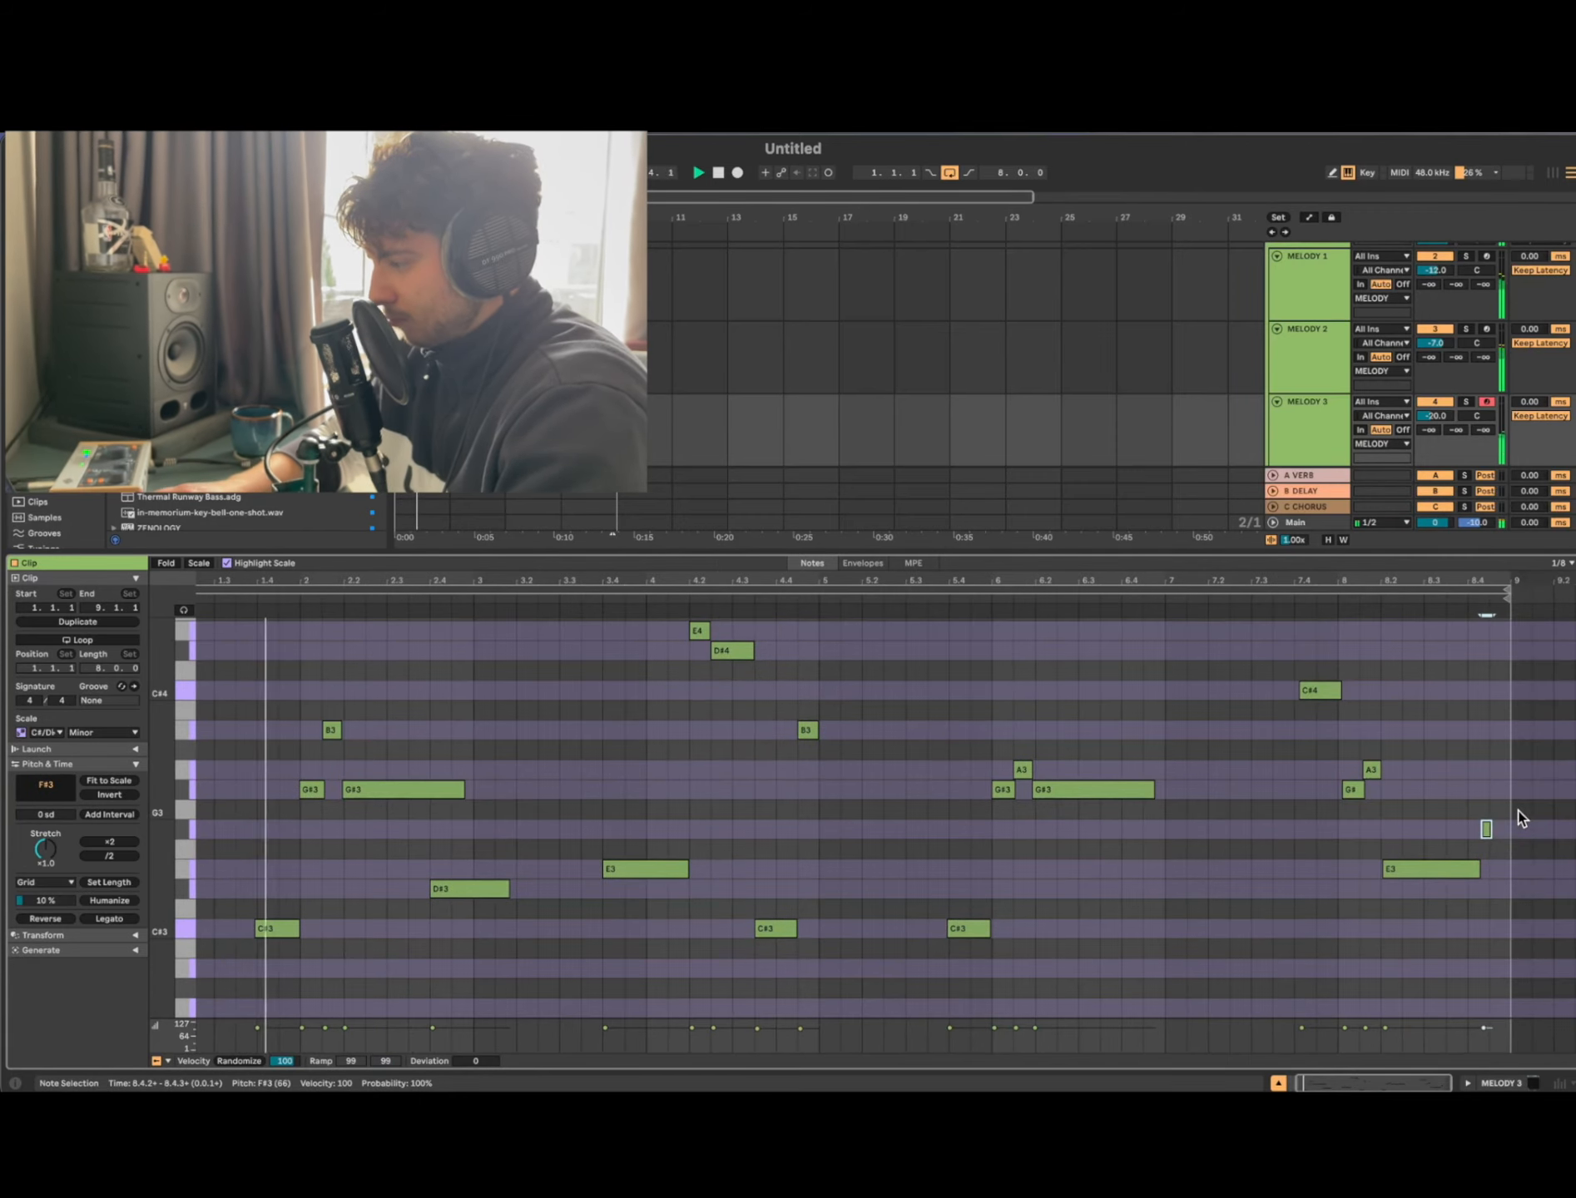
left_click(541, 404)
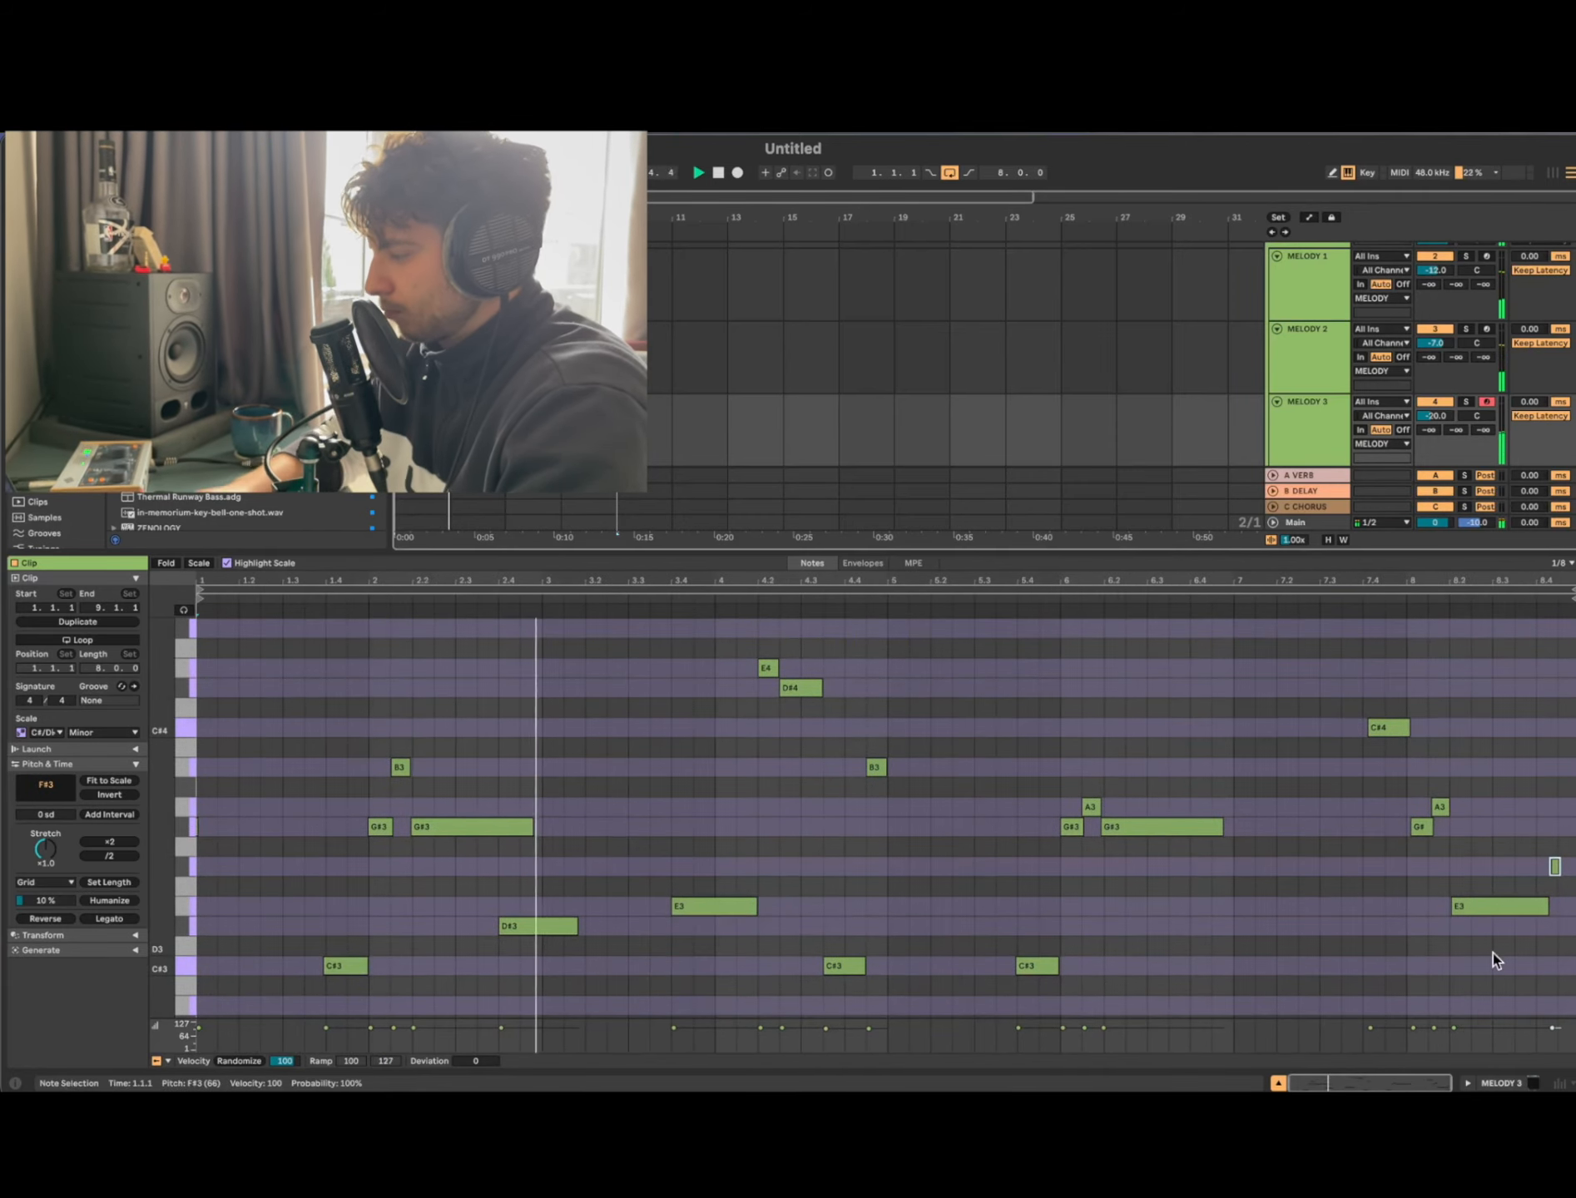
left_click_drag(1519, 882, 1573, 857)
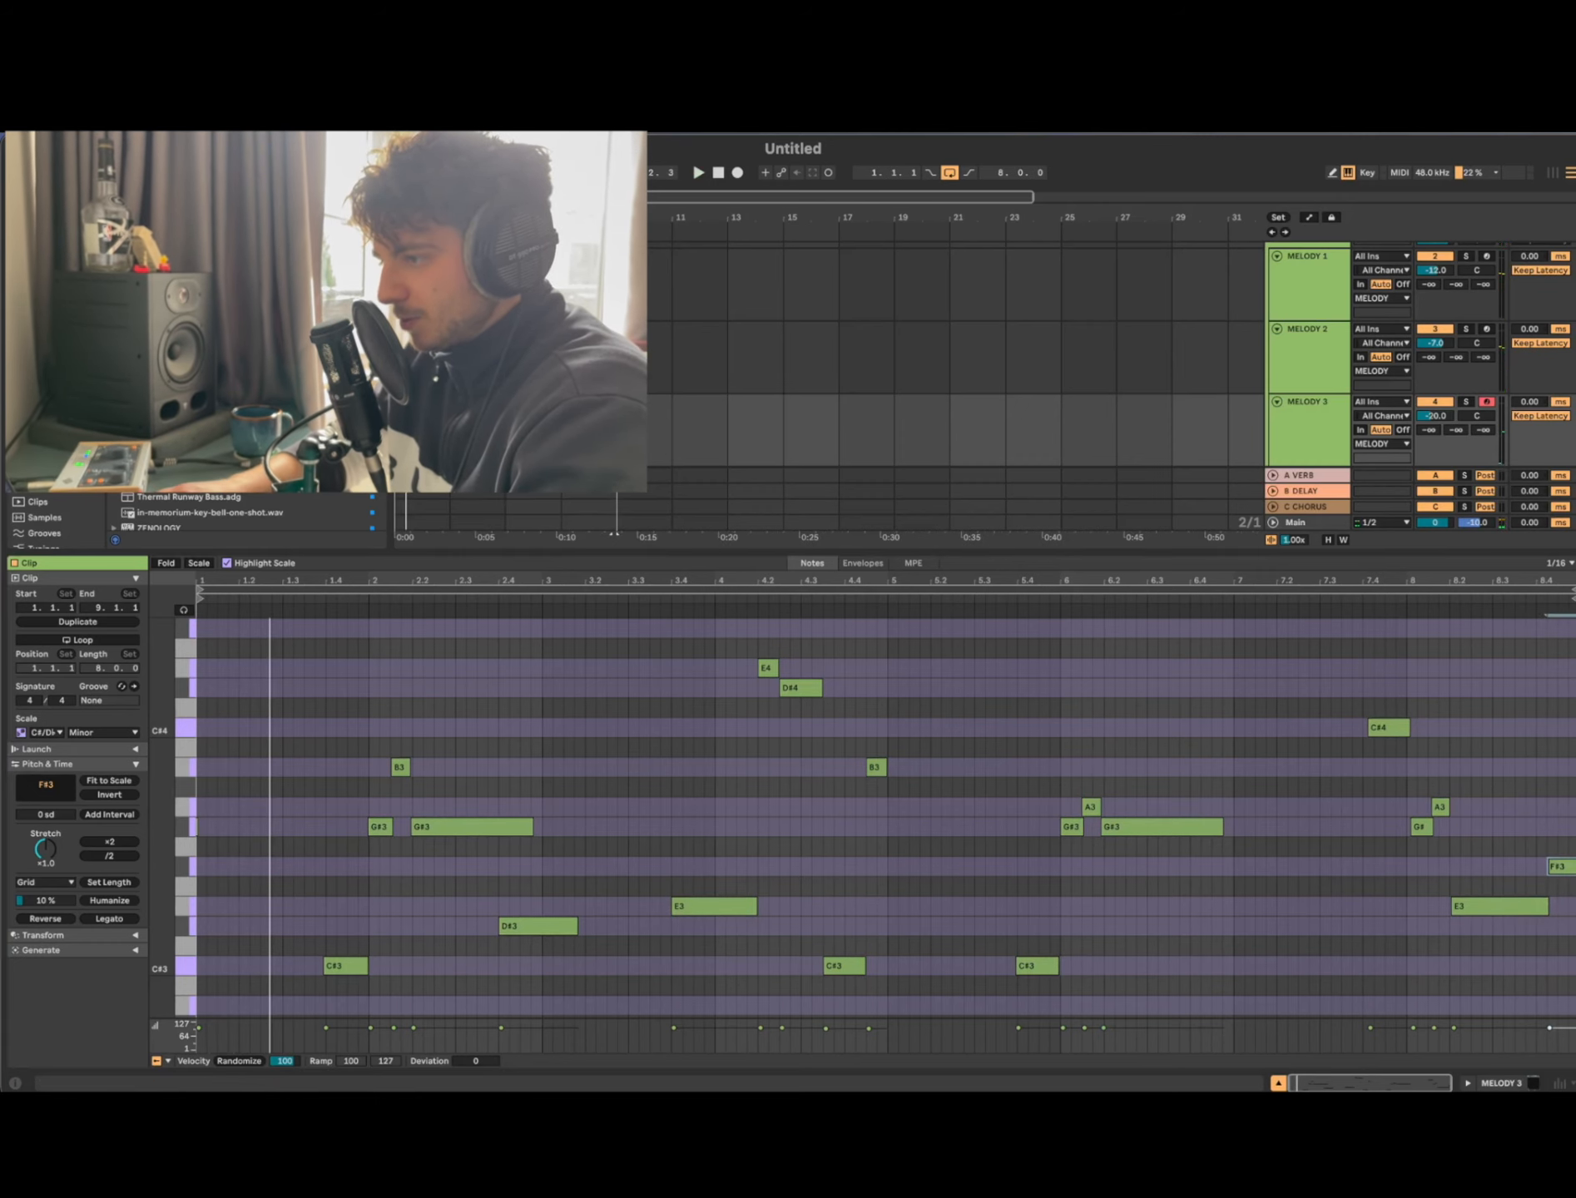
Step: Play the loop, set the MELODY 3 volume to -22 dB, and slightly lower the MELODY 2 volume
left_click_drag(789, 432, 397, 432)
key("space")
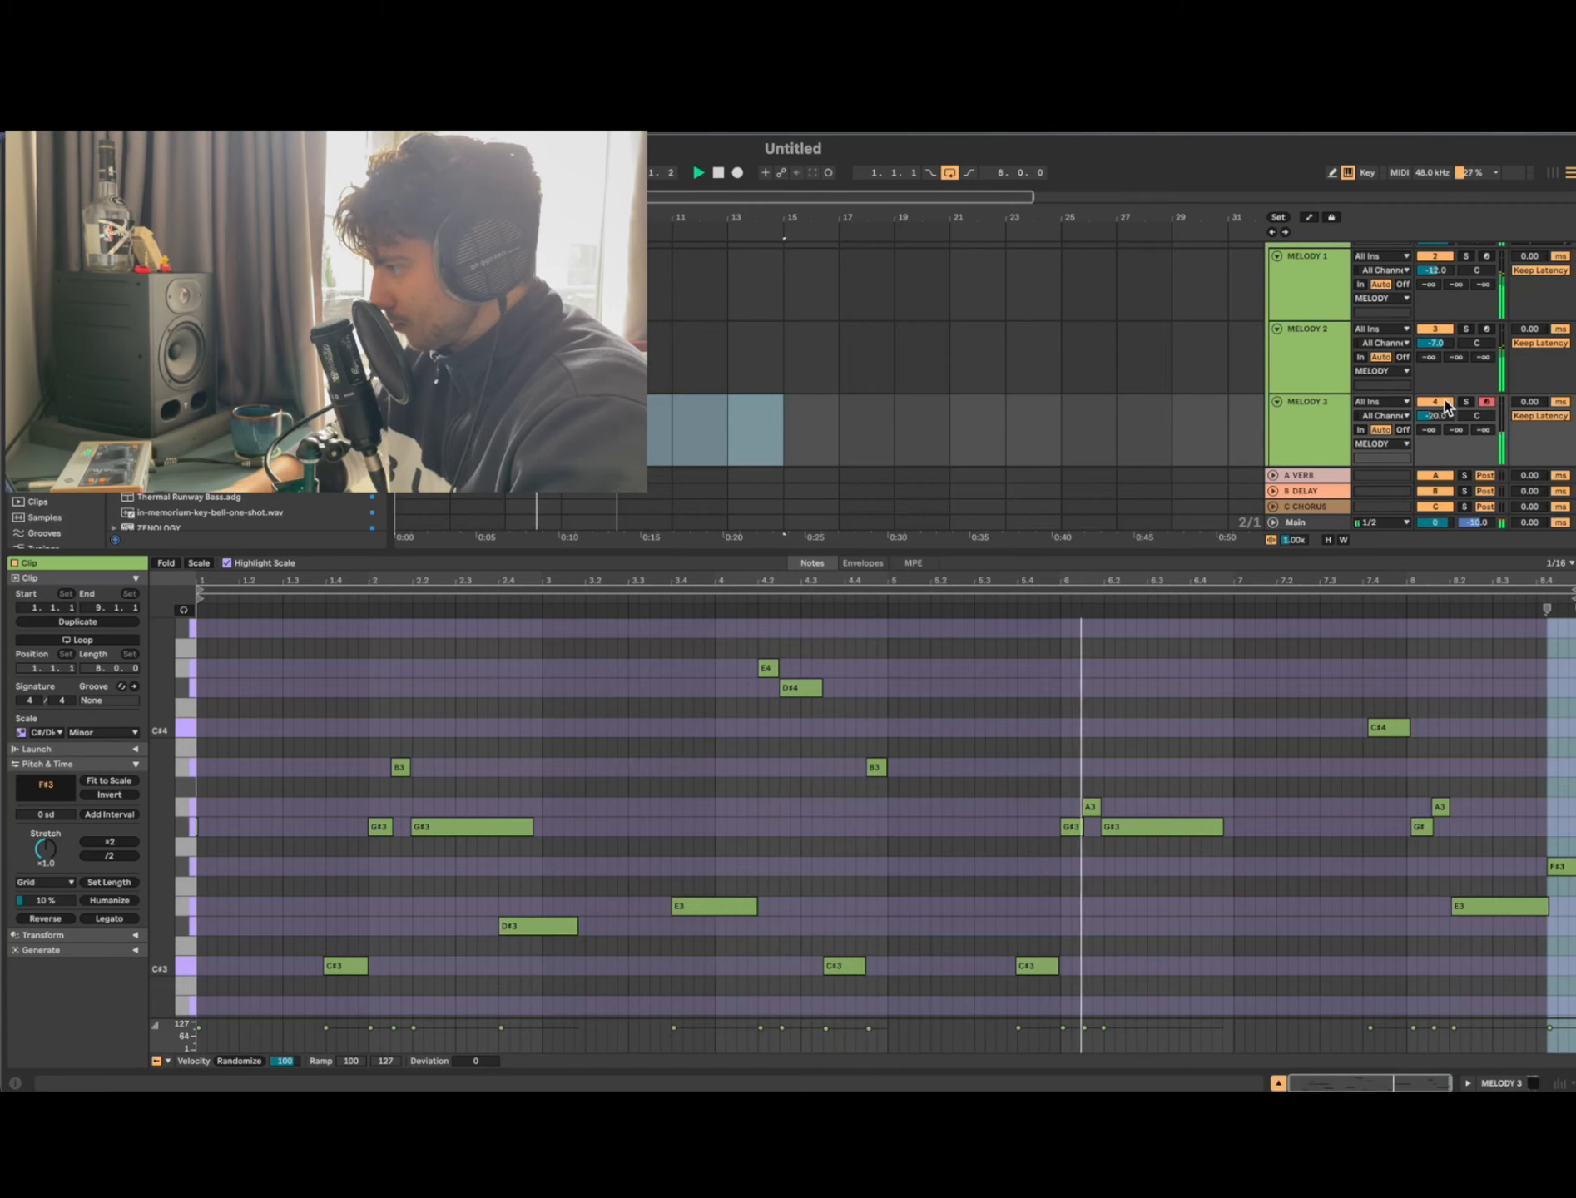
left_click_drag(1438, 415, 1438, 423)
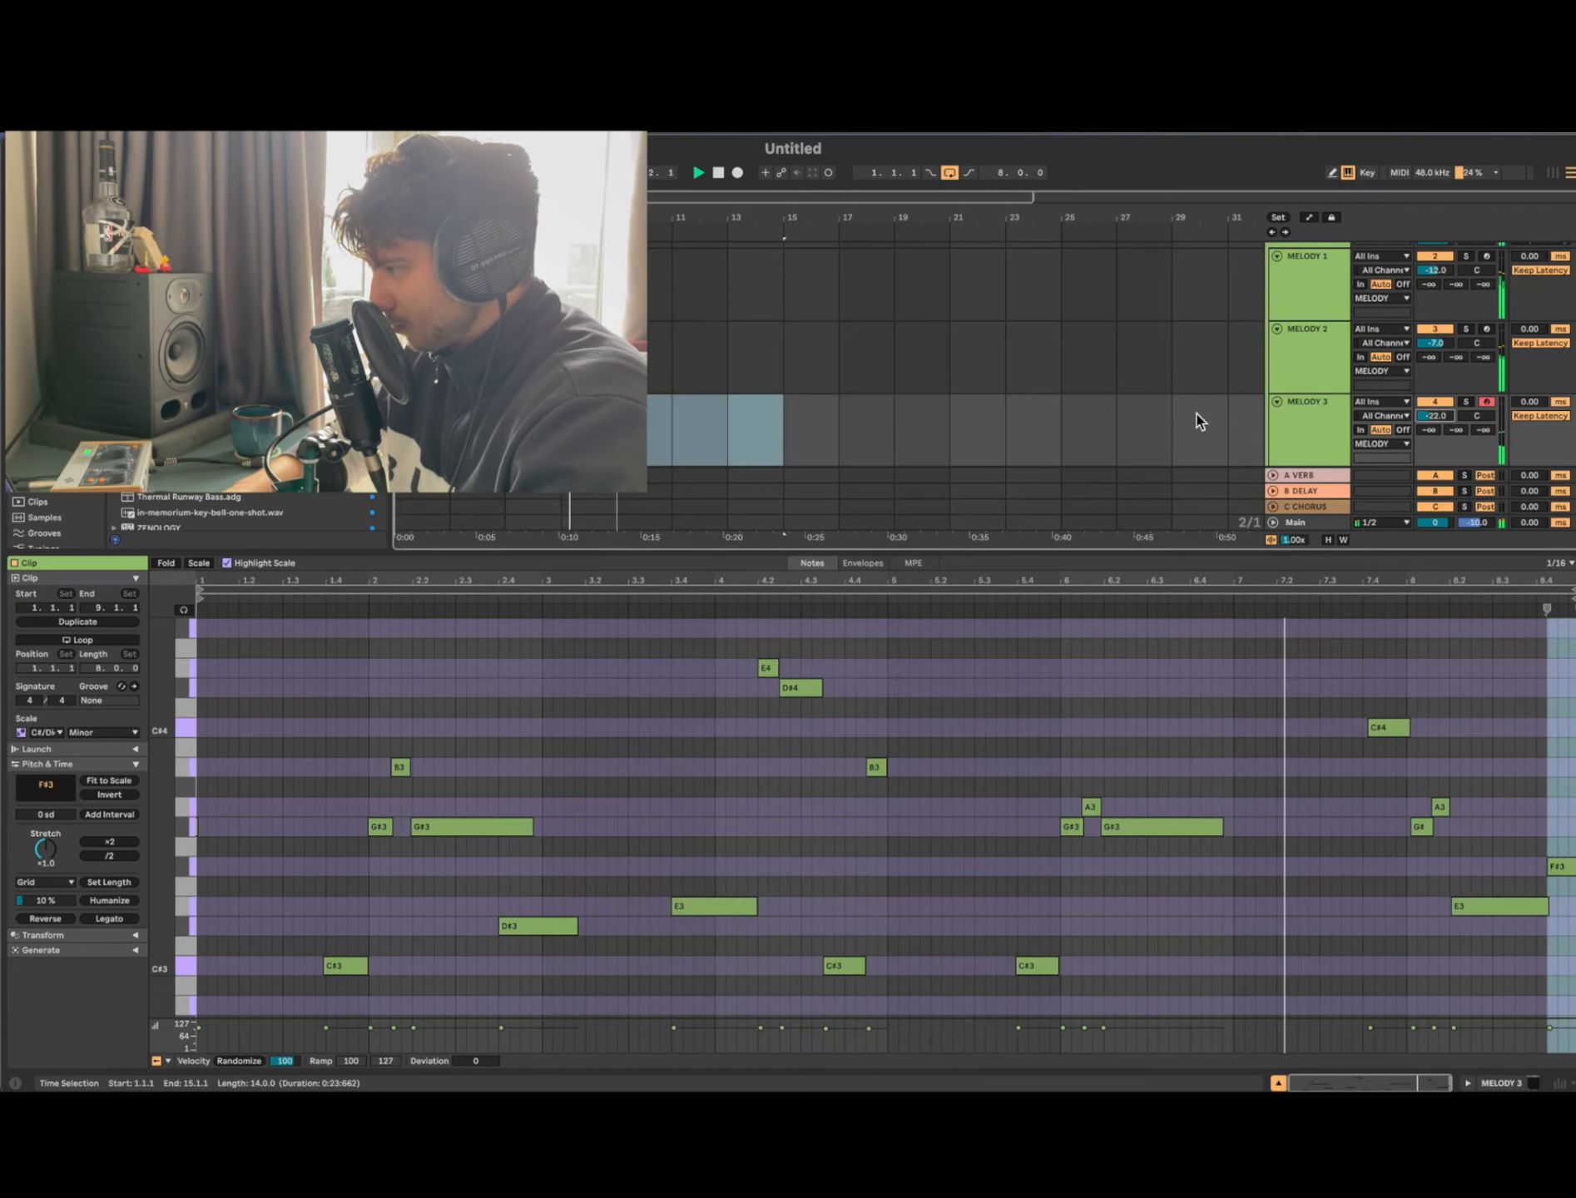
scroll(1340, 370, "up", 1)
left_click(1340, 370)
left_click_drag(1430, 367, 1430, 371)
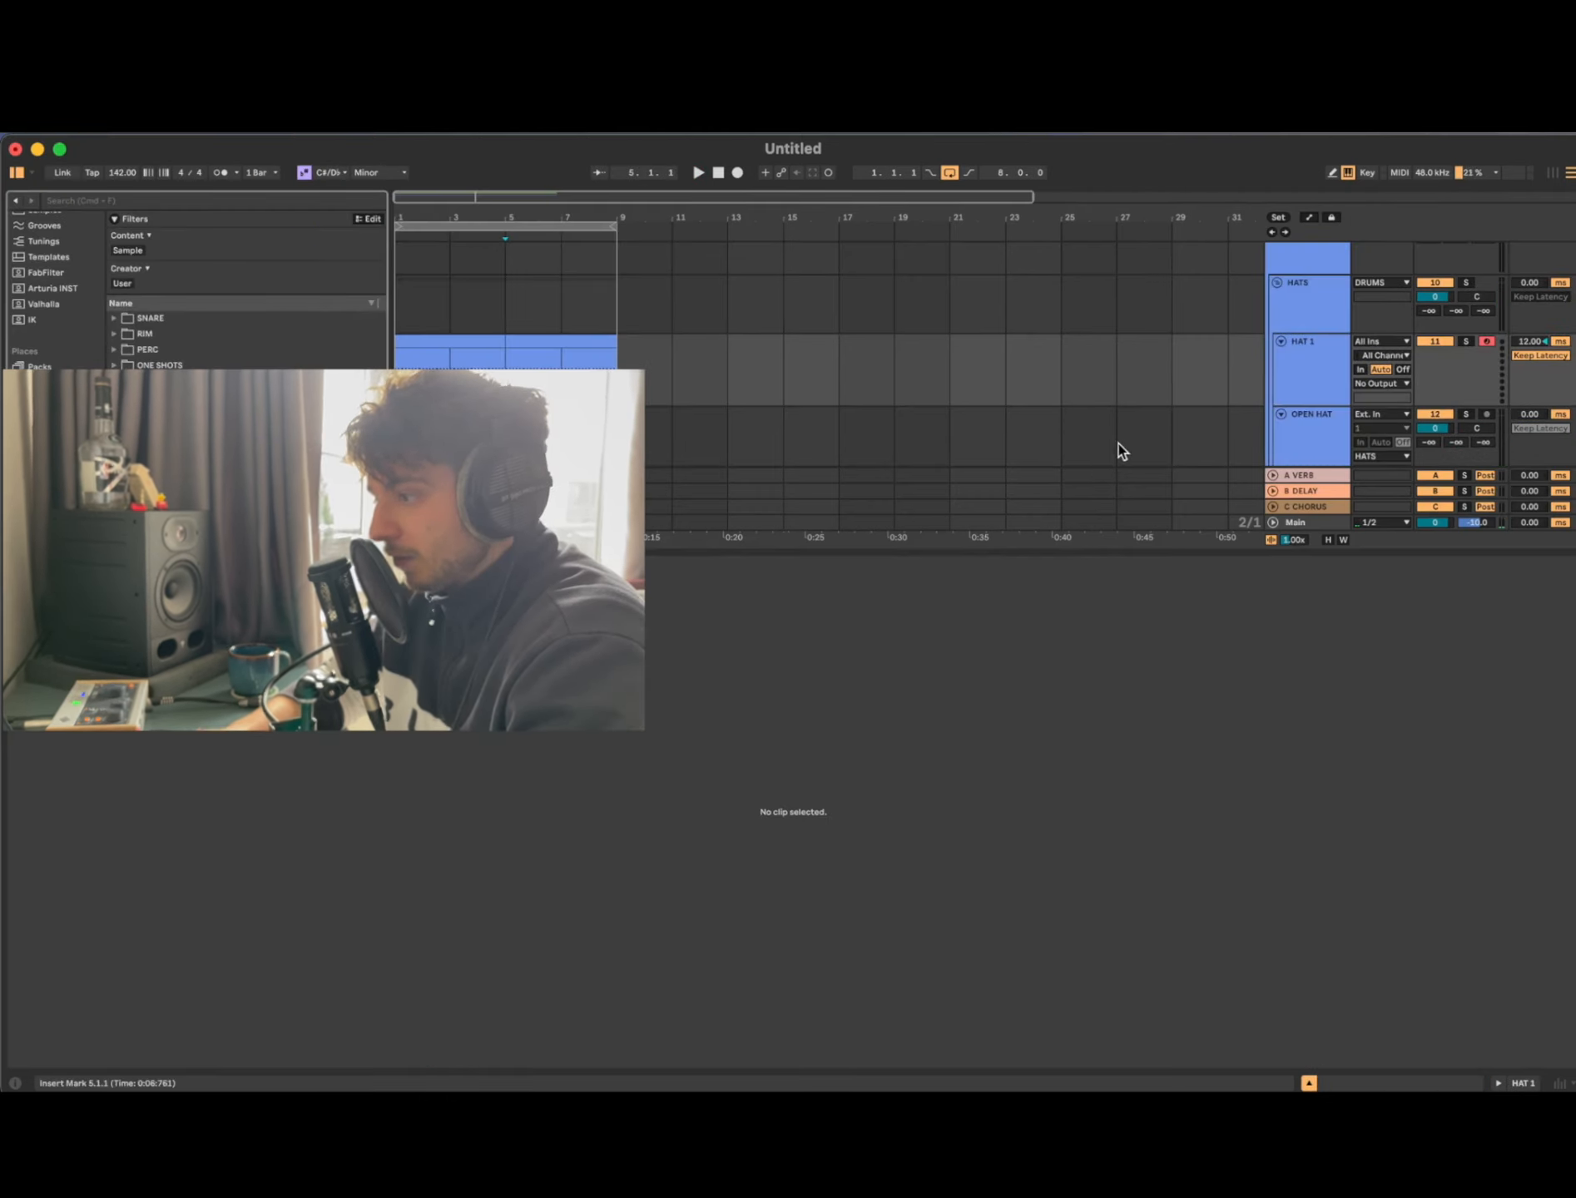
Step: Select the HAT 1 track and look through the user sample folders for drum sounds
left_click(1301, 352)
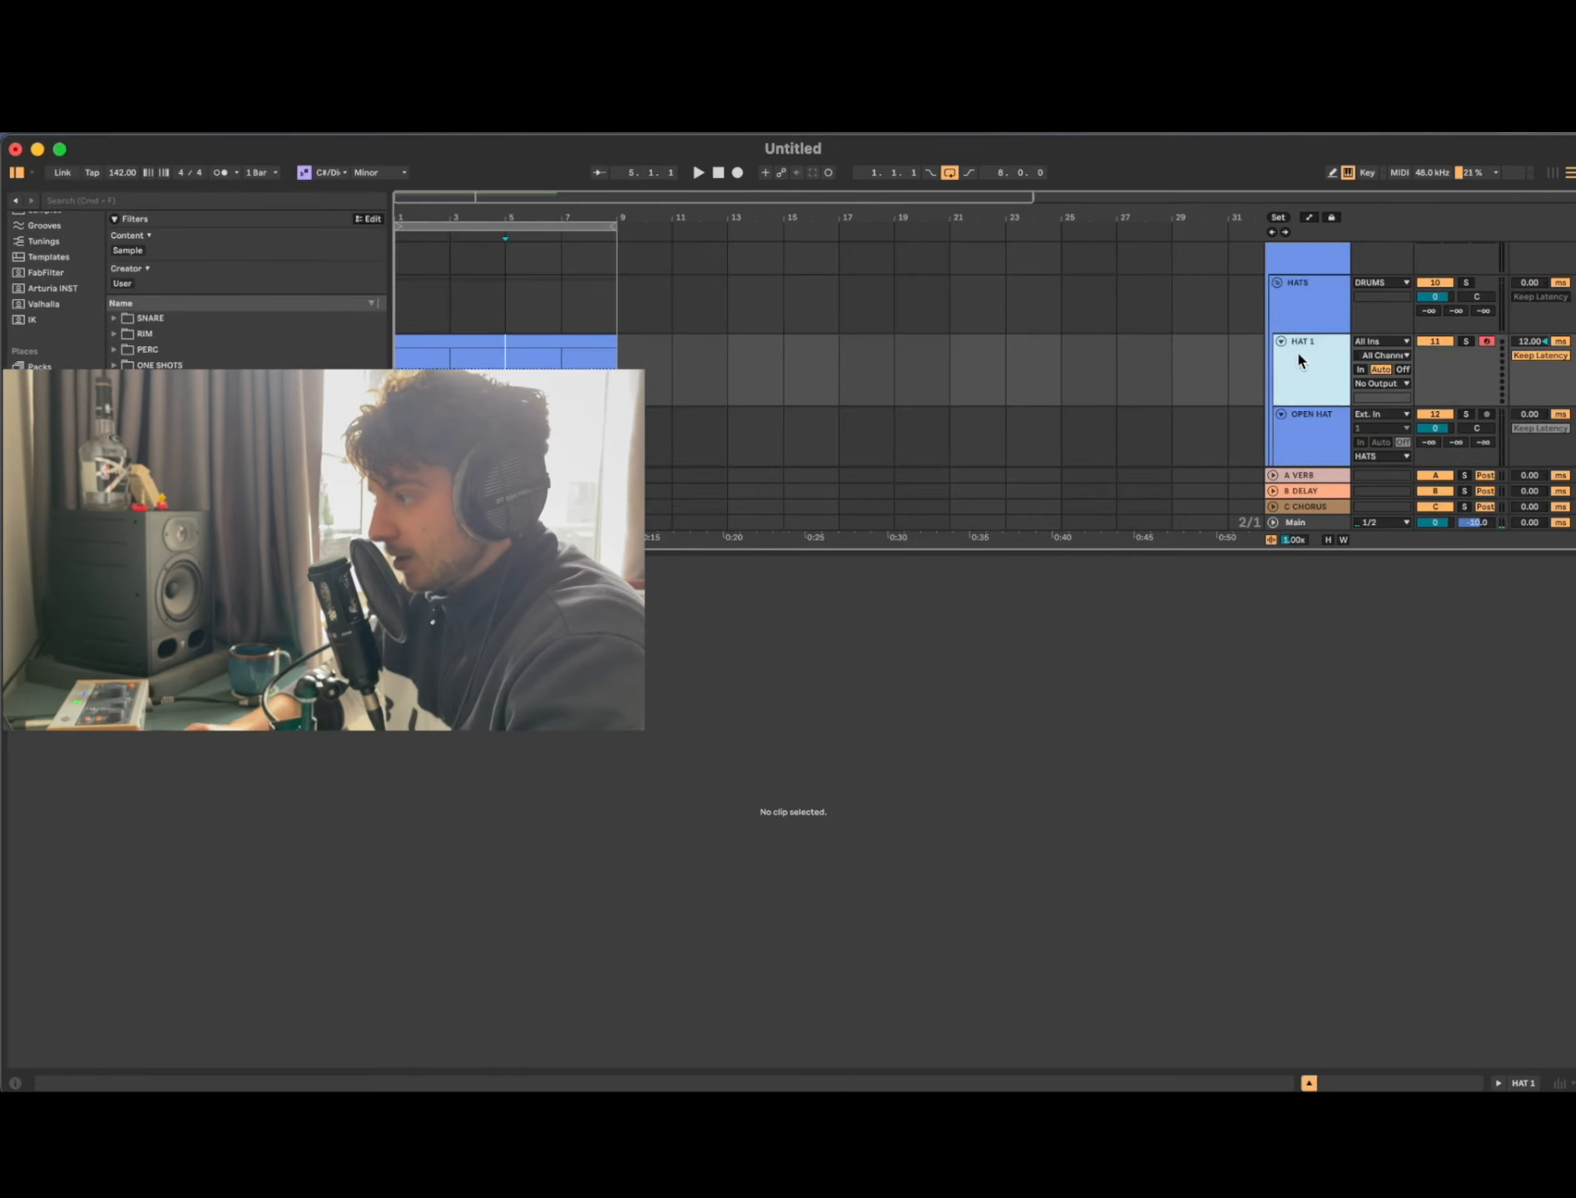
left_click(115, 413)
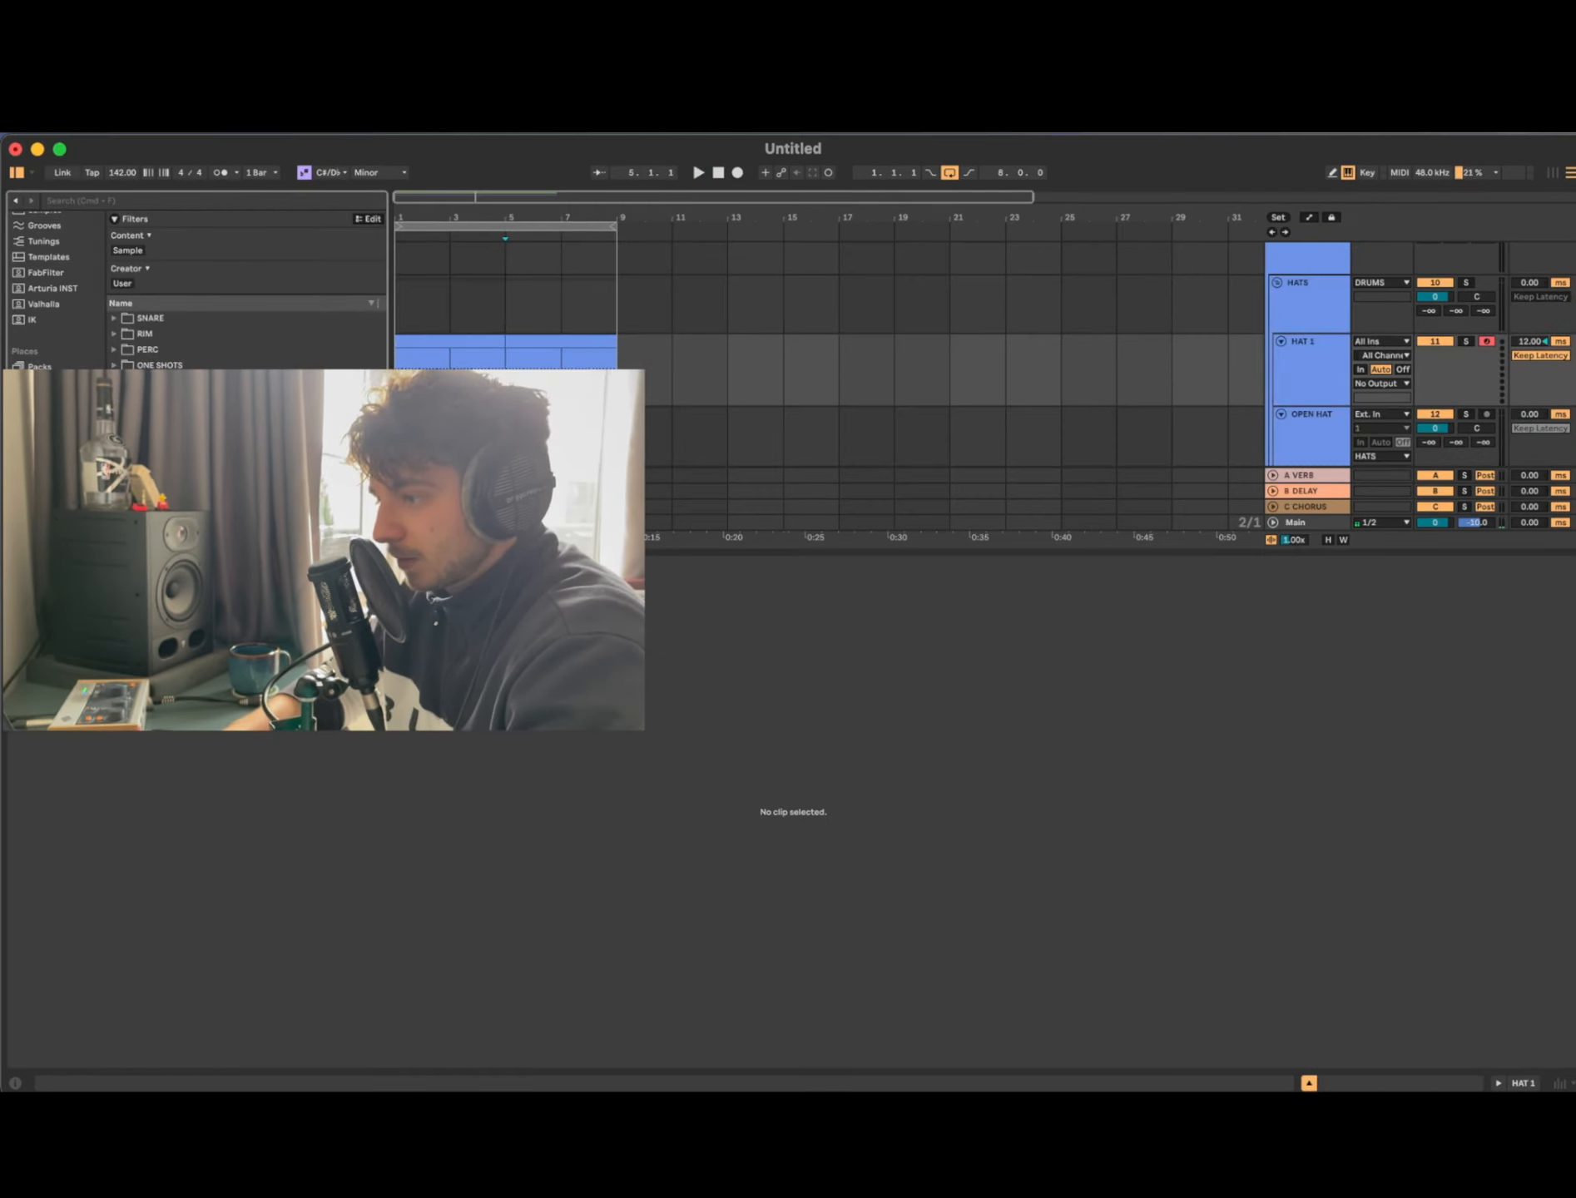
scroll(166, 424, "down", 2)
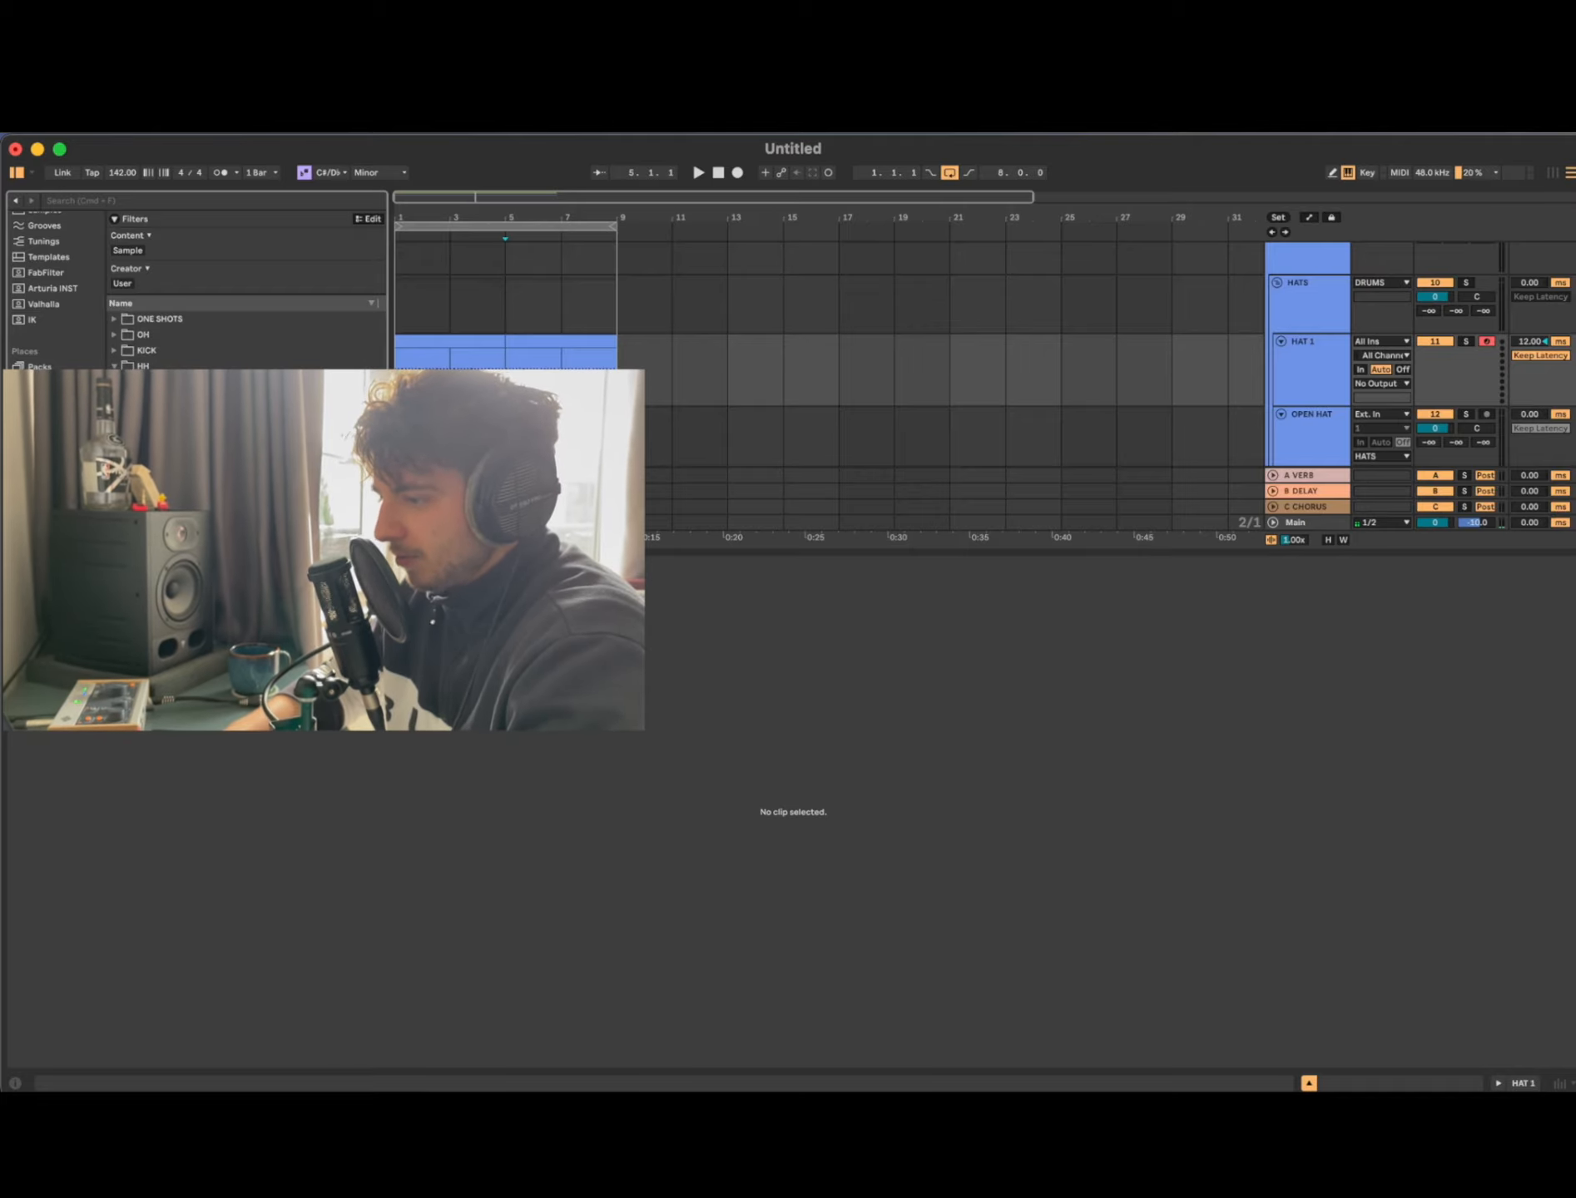
left_click(49, 413)
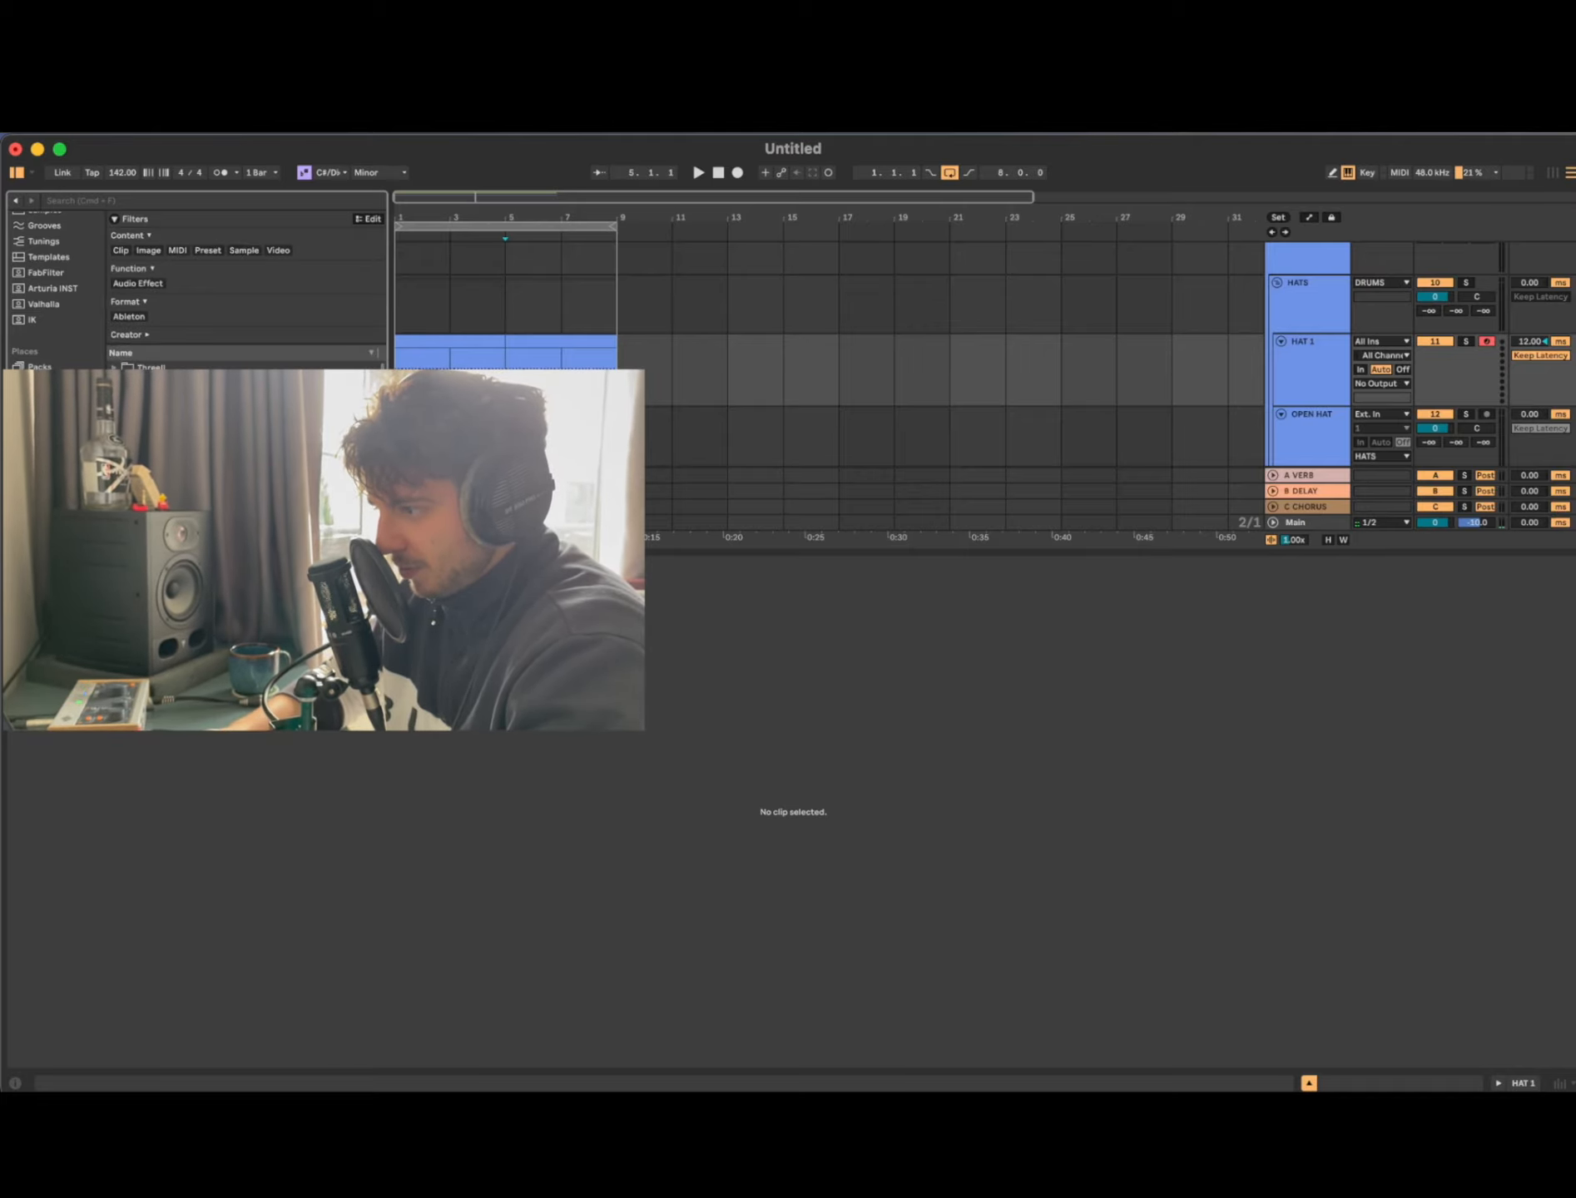
left_click(48, 429)
left_click(49, 414)
left_click(48, 429)
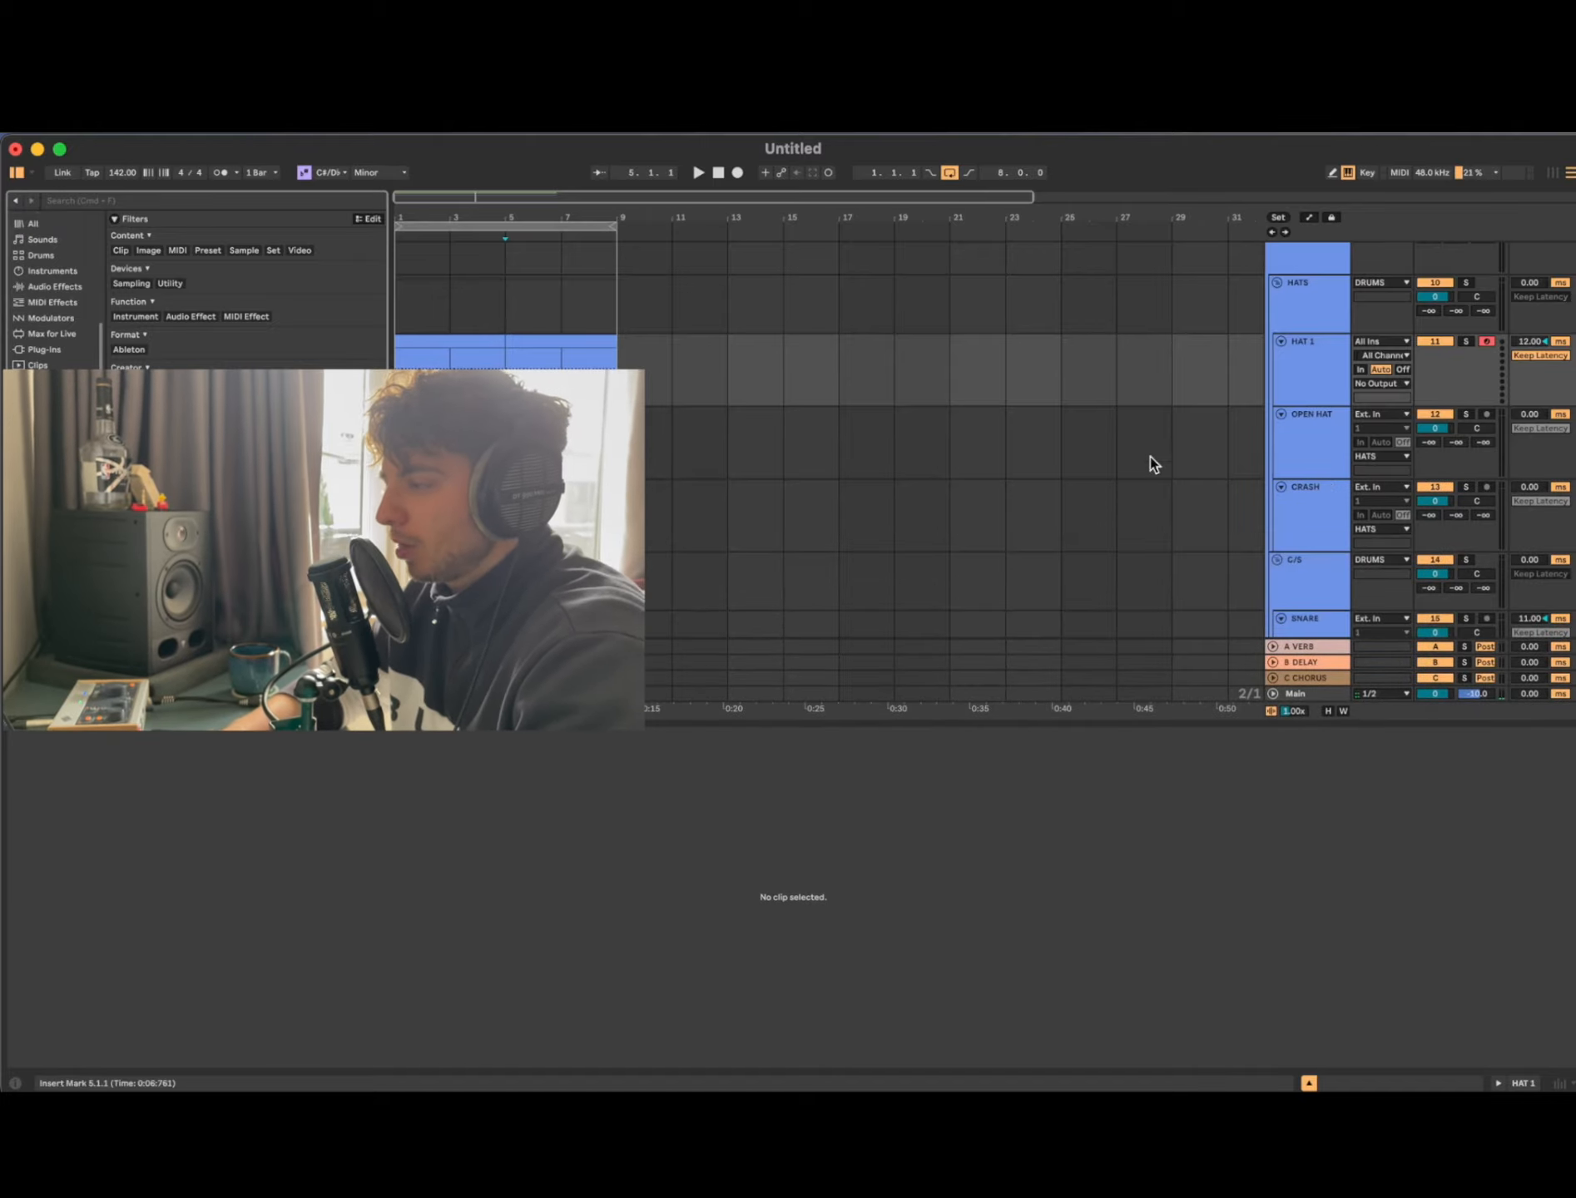
left_click(1302, 364)
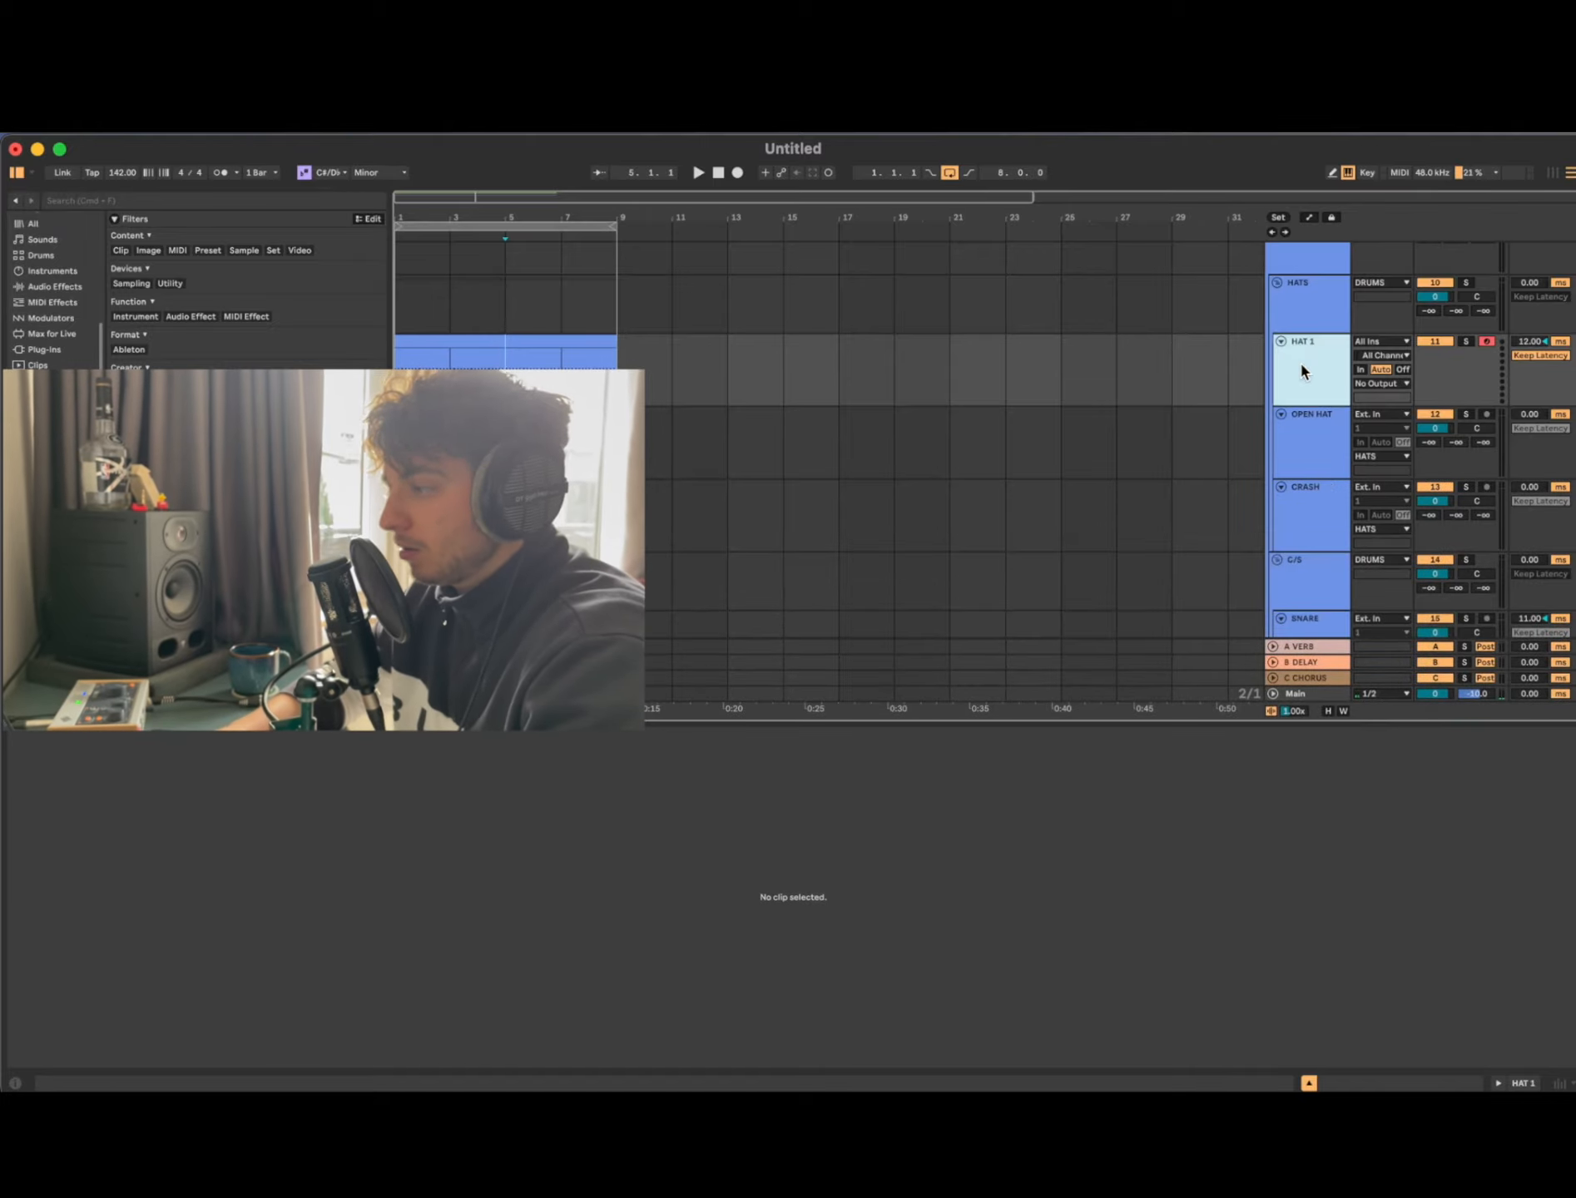
left_click(48, 549)
left_click(48, 517)
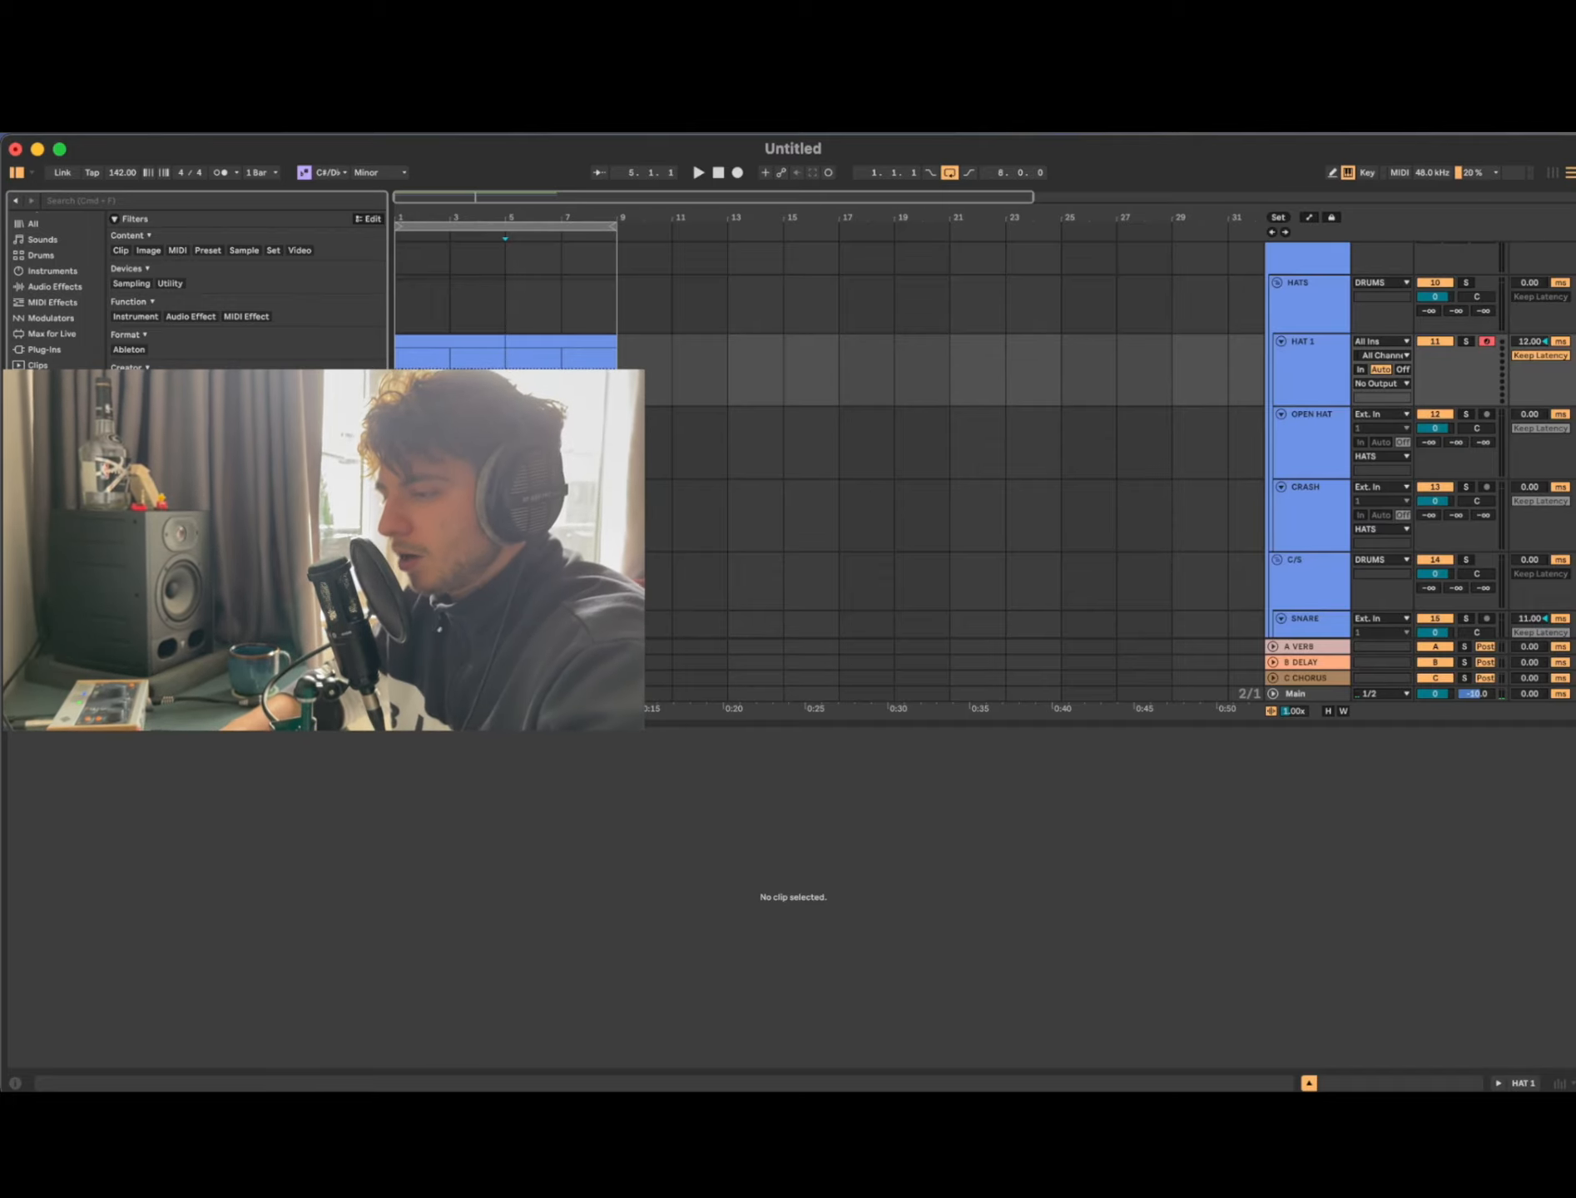
Step: Review the FAVS, CHAINZ, FAV PLUGS, SYNTH/OS, CURRENT MIXING and 2024 STASH collections
scroll(54, 291, "up", 5)
left_click(58, 235)
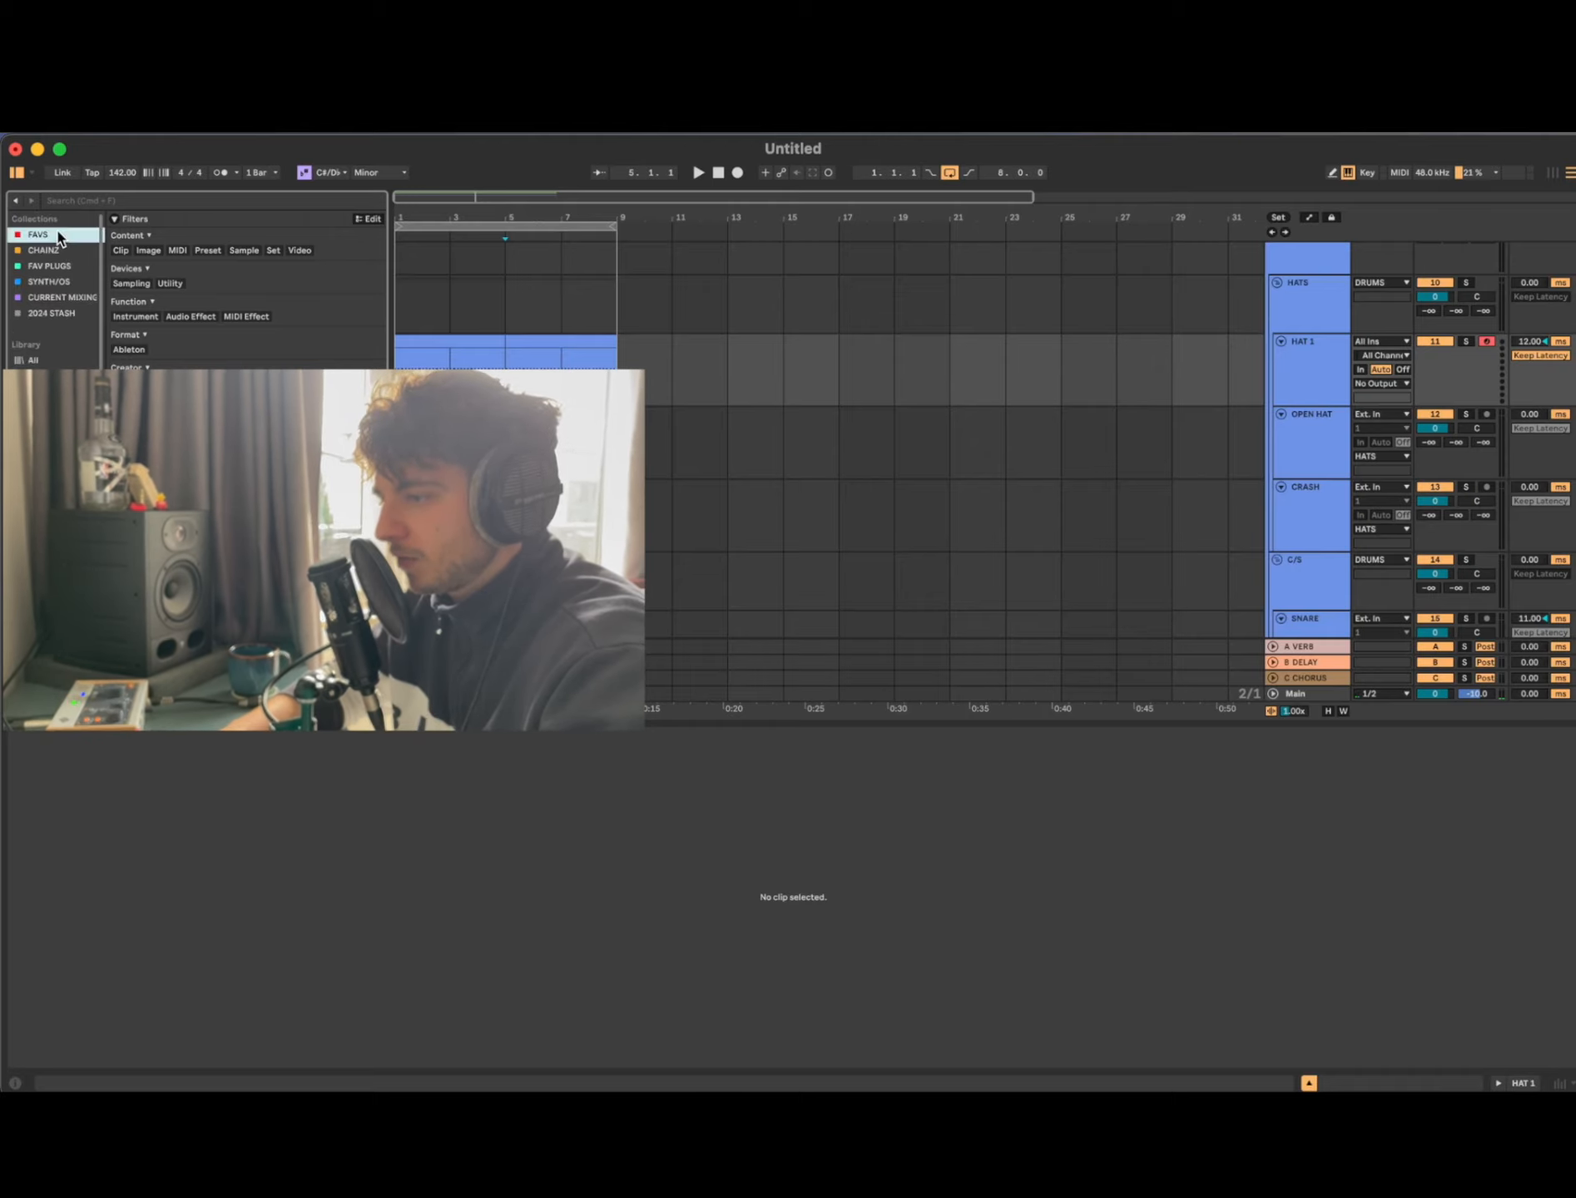
left_click(35, 265)
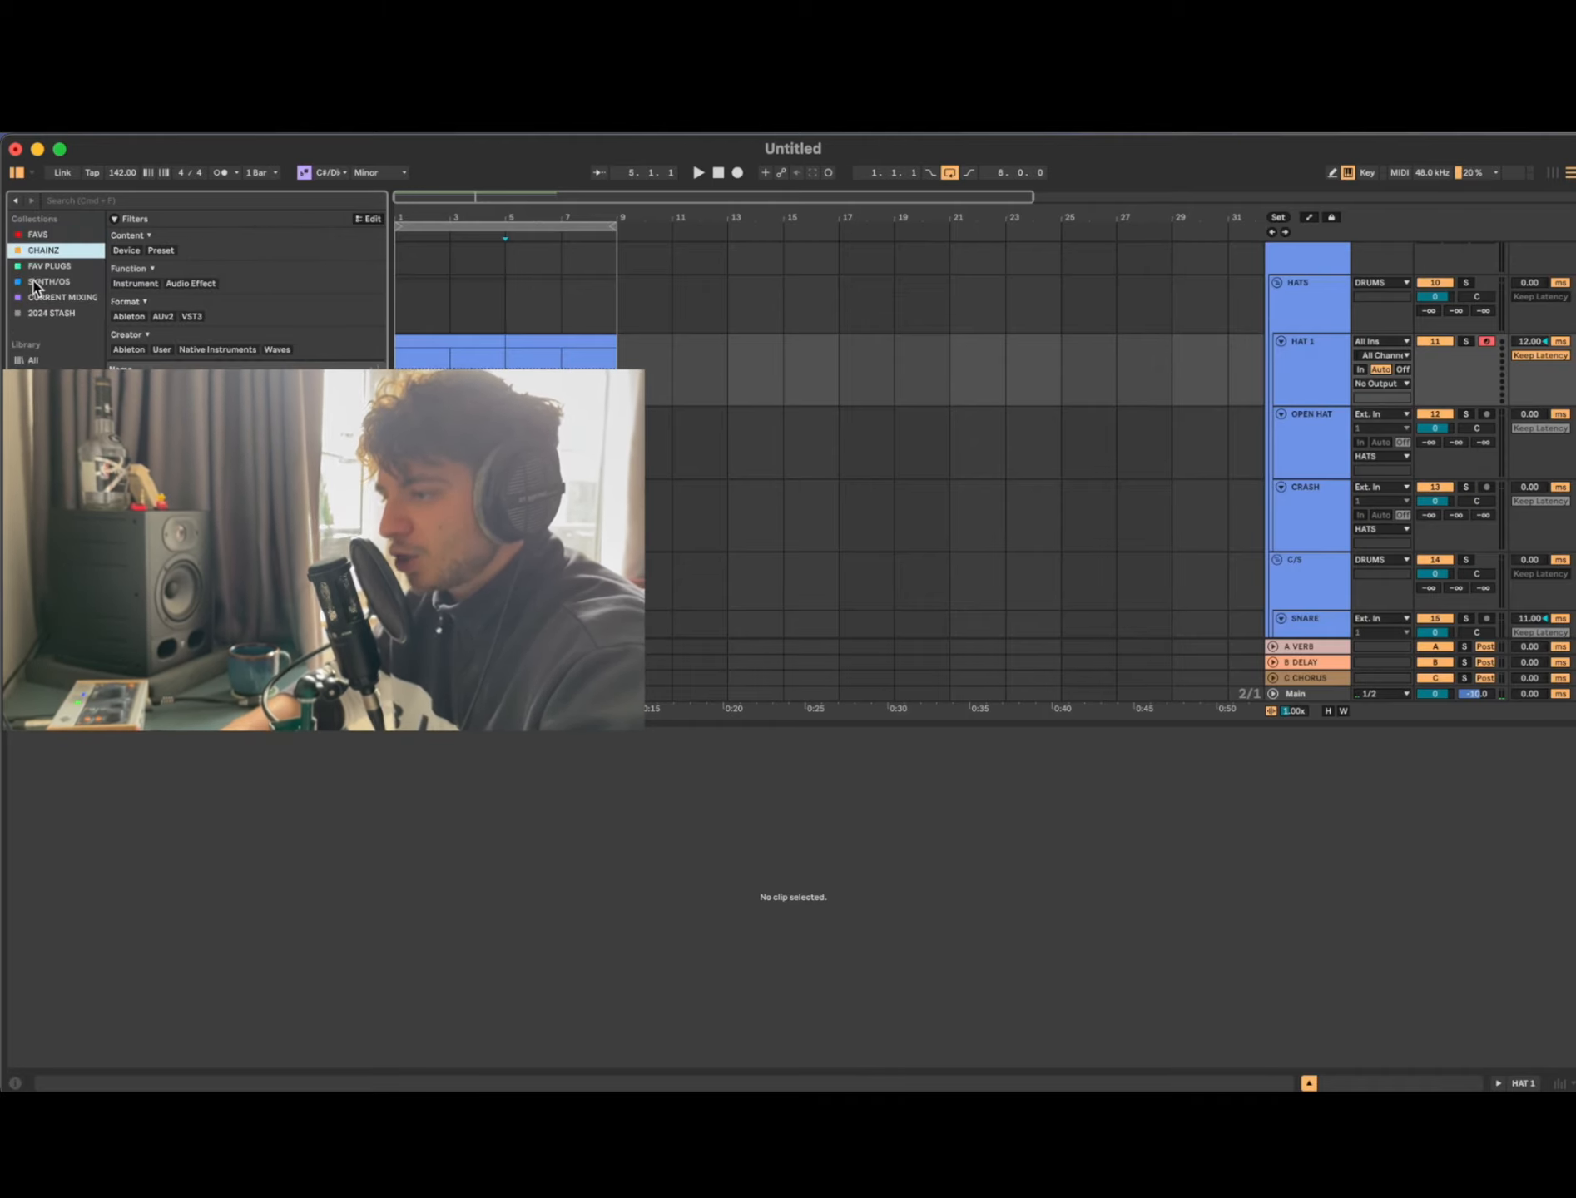
left_click(42, 283)
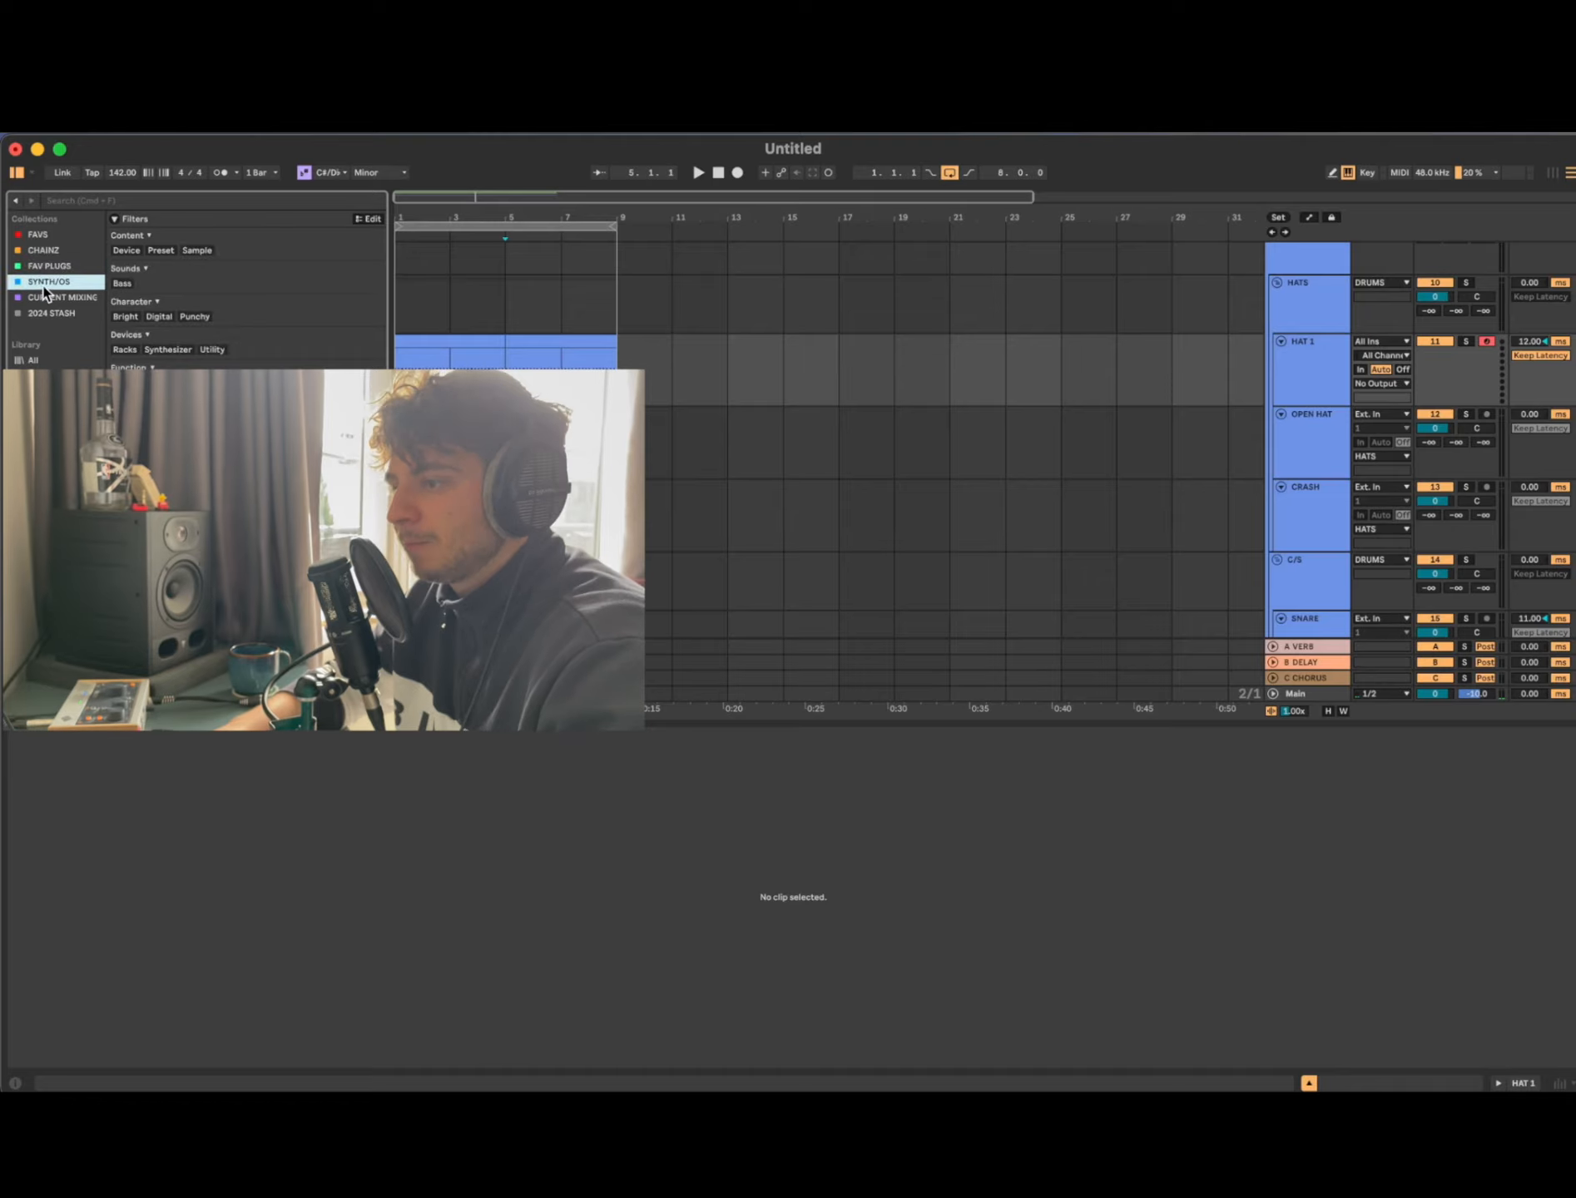
left_click(37, 268)
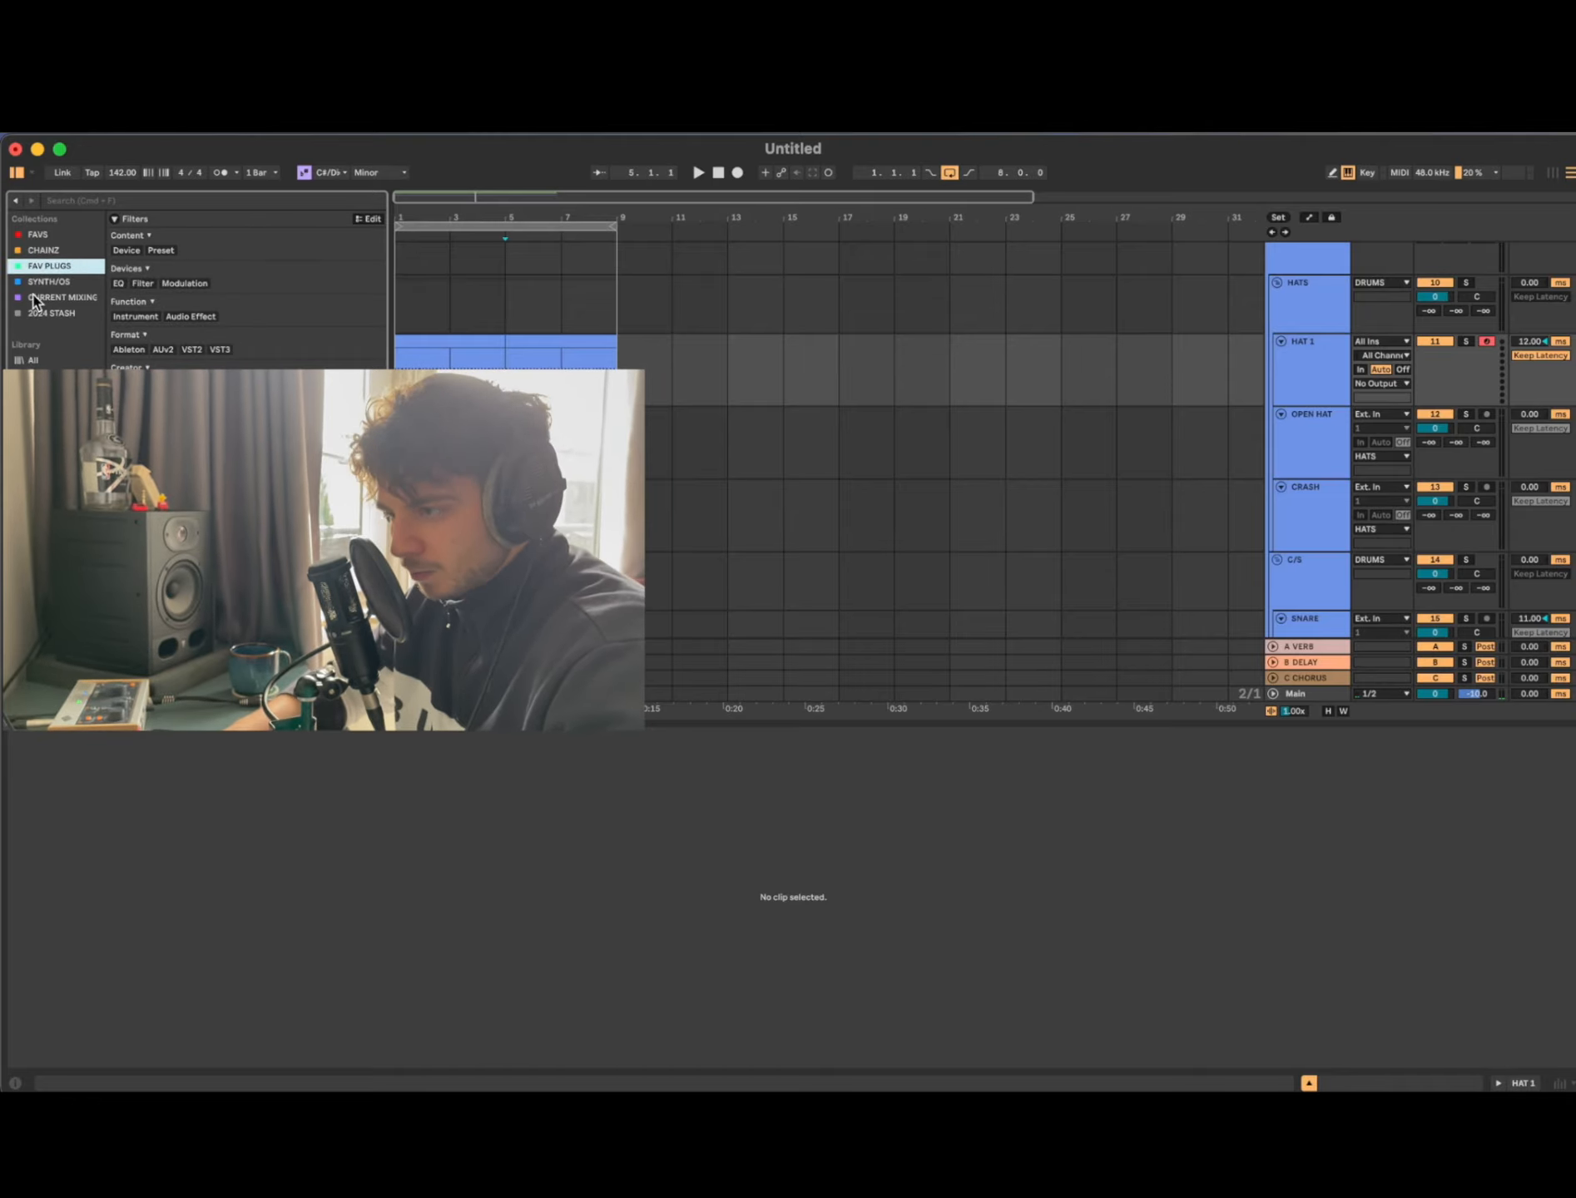
left_click(48, 283)
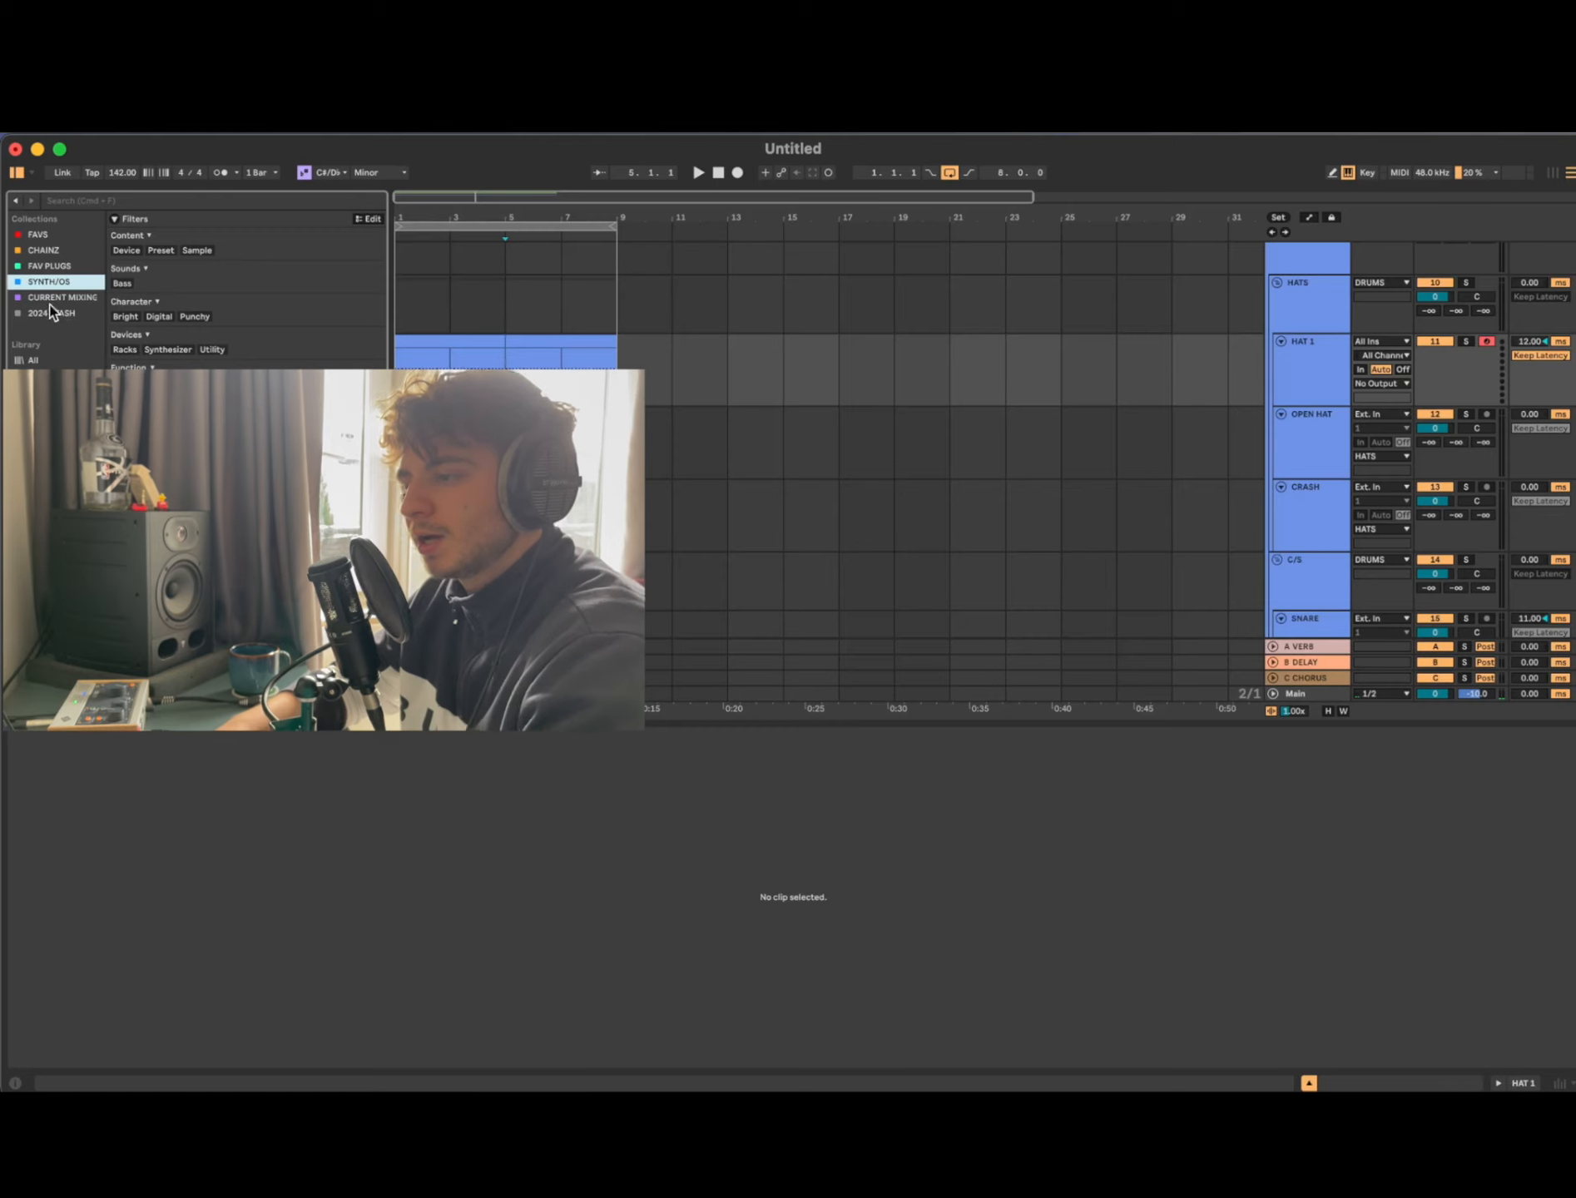
left_click(49, 304)
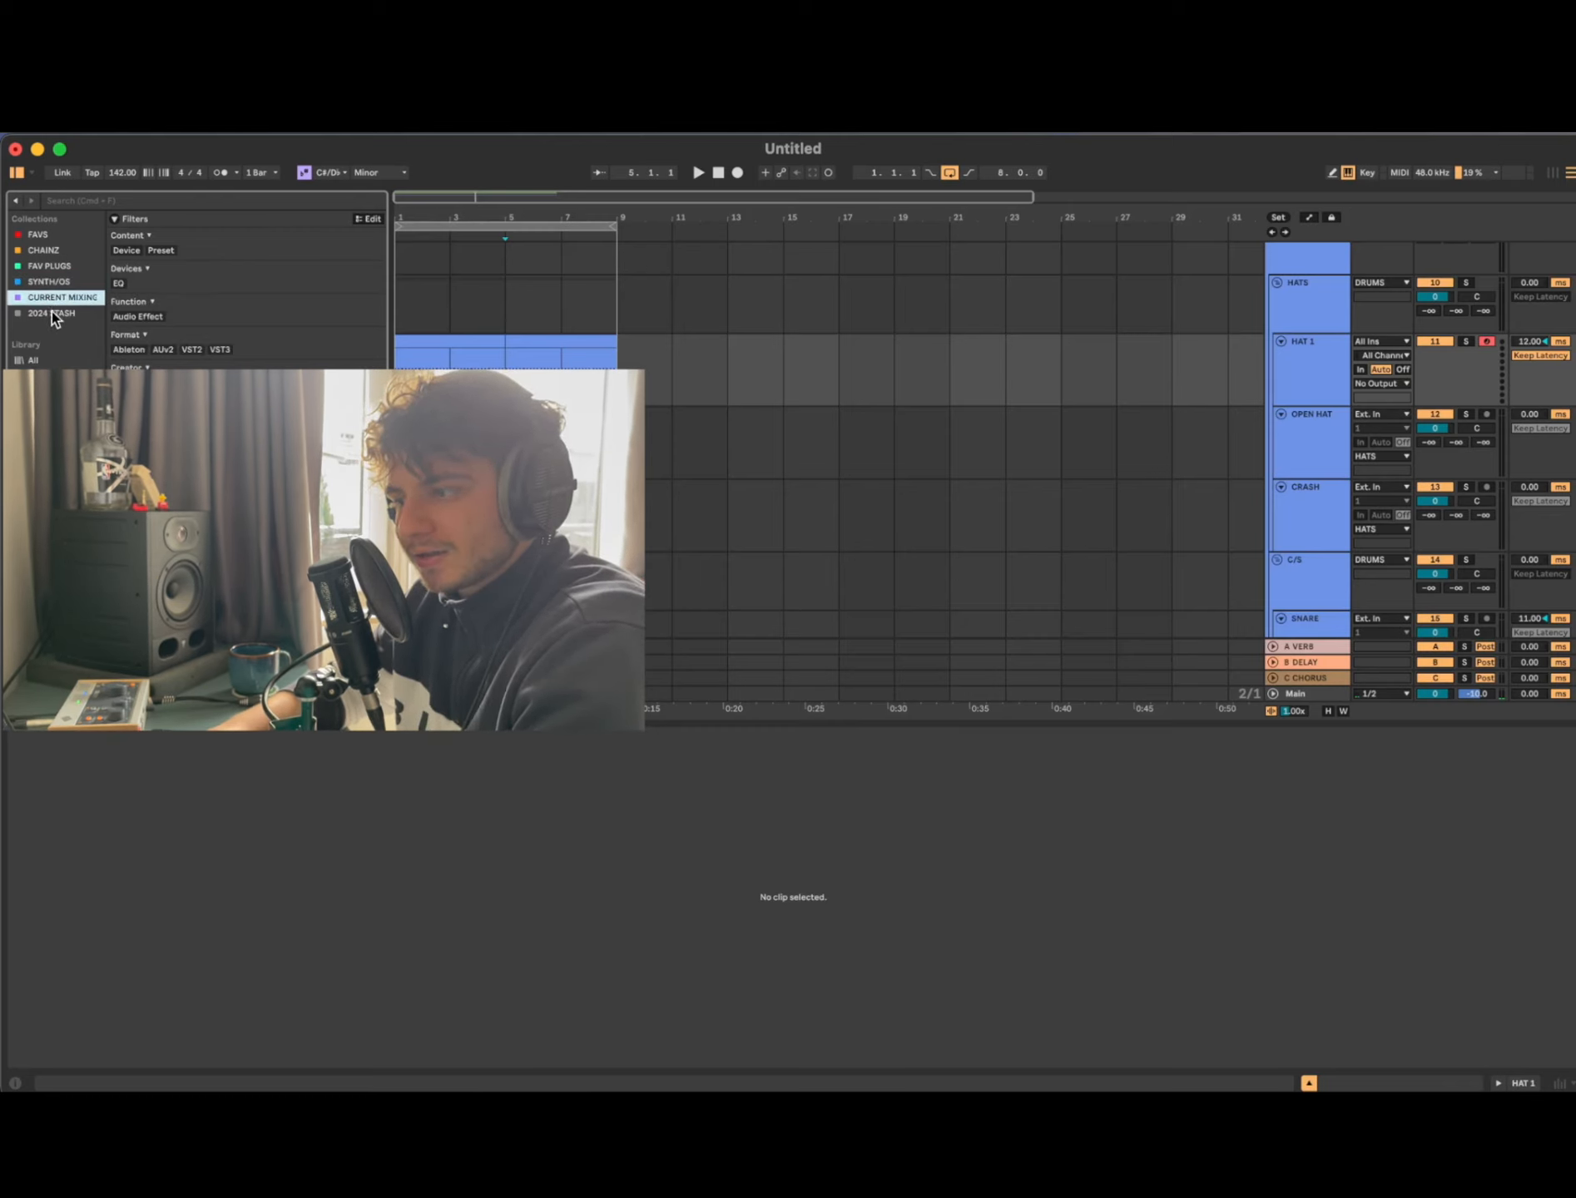
left_click(51, 313)
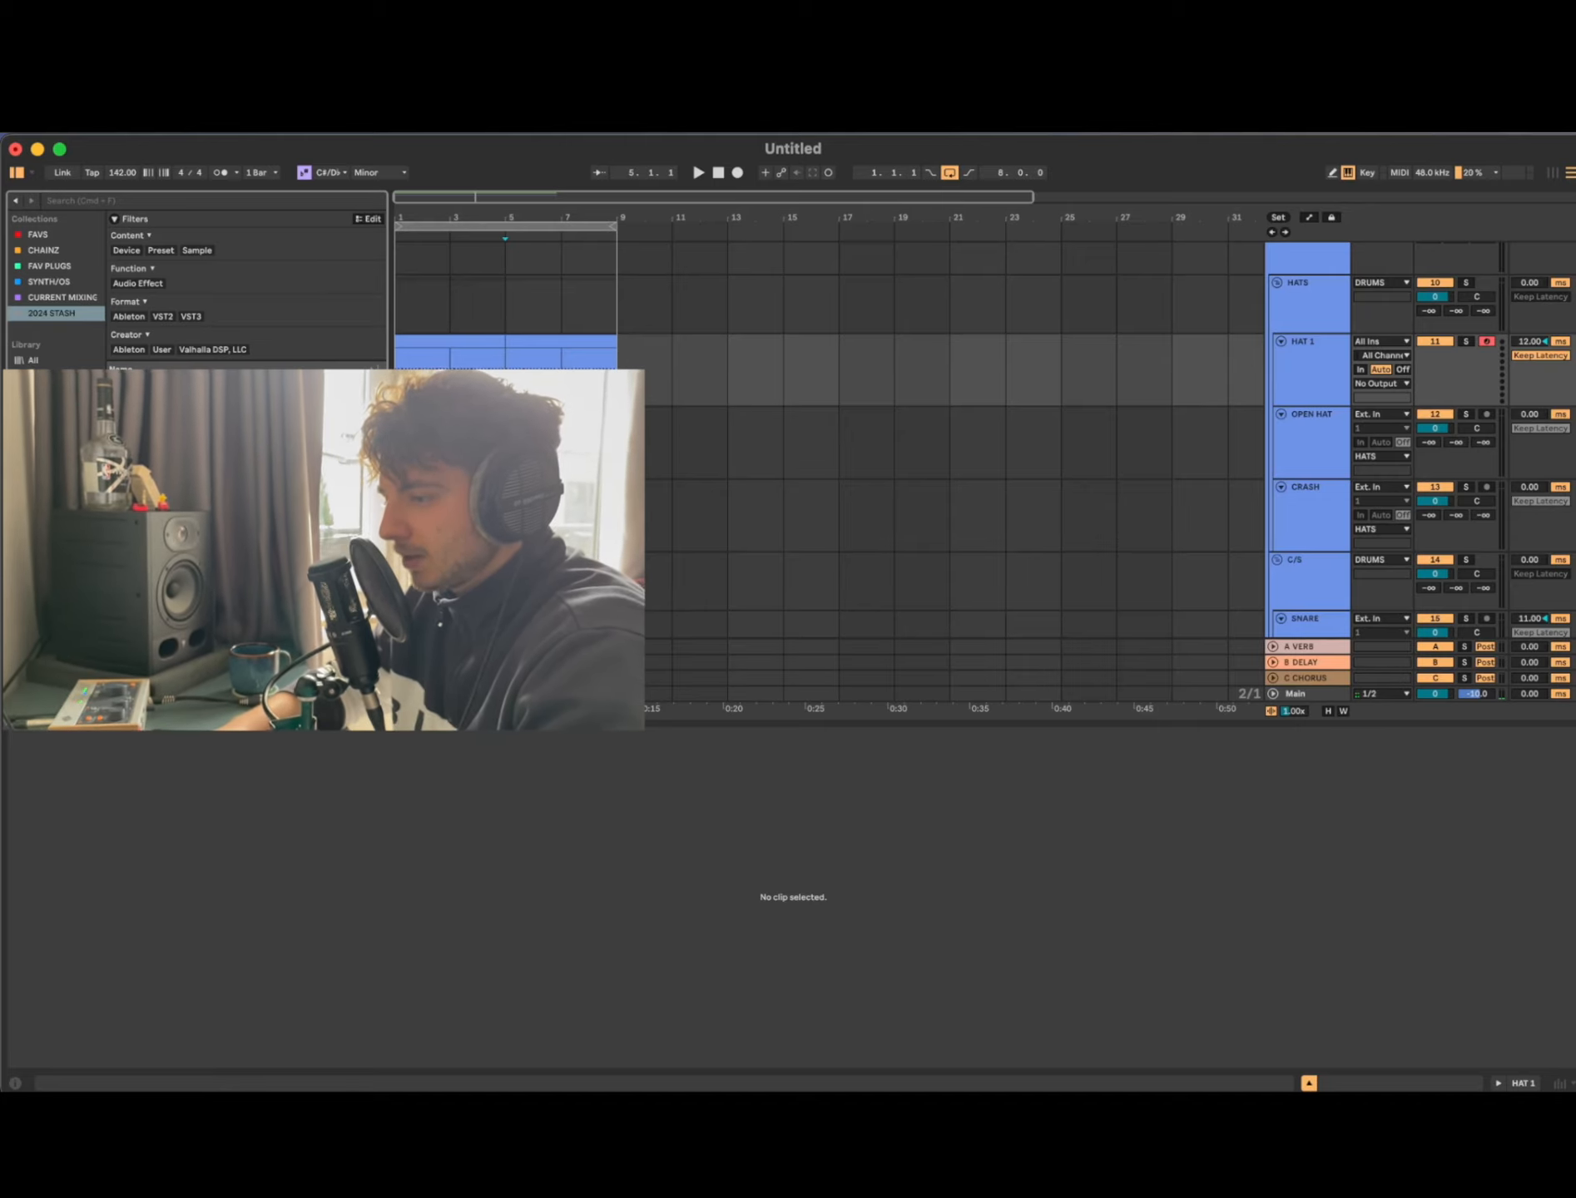
Step: Return to the sample folders and assign files to the 2024 STASH collection
scroll(54, 292, "down", 4)
left_click(51, 574)
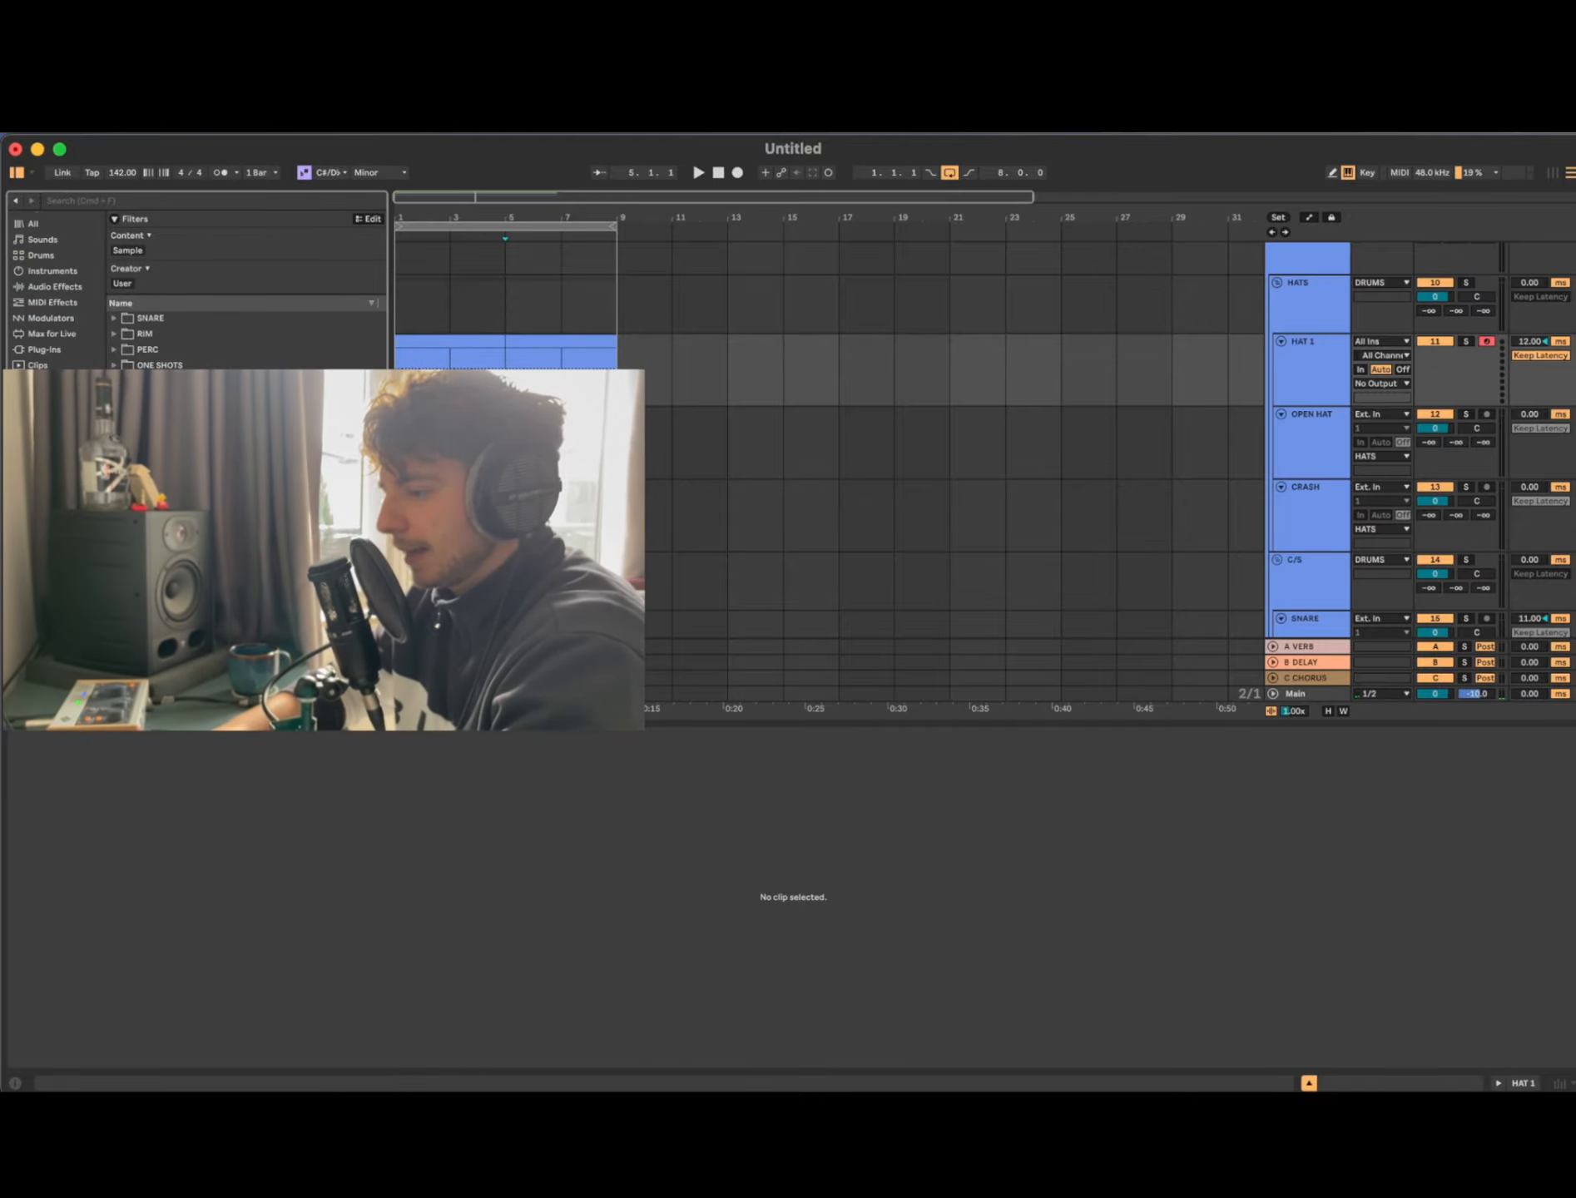
key("Up")
key("Up")
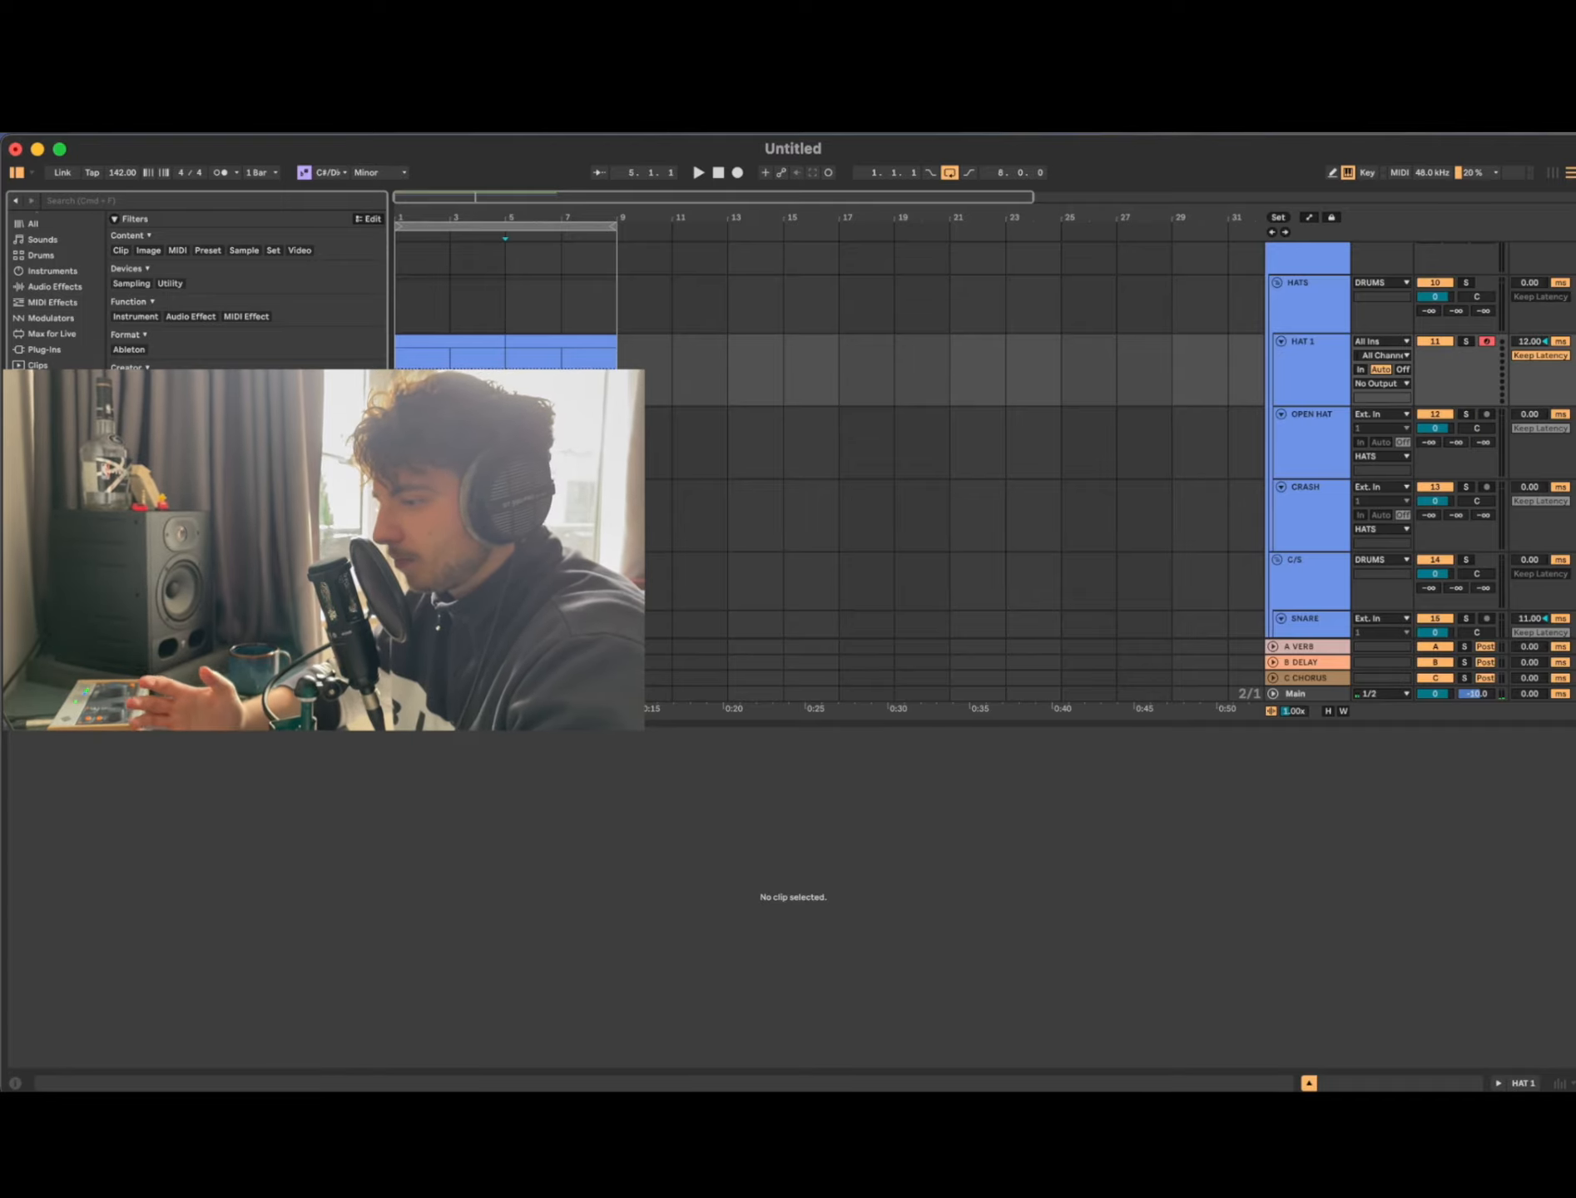
right_click(263, 612)
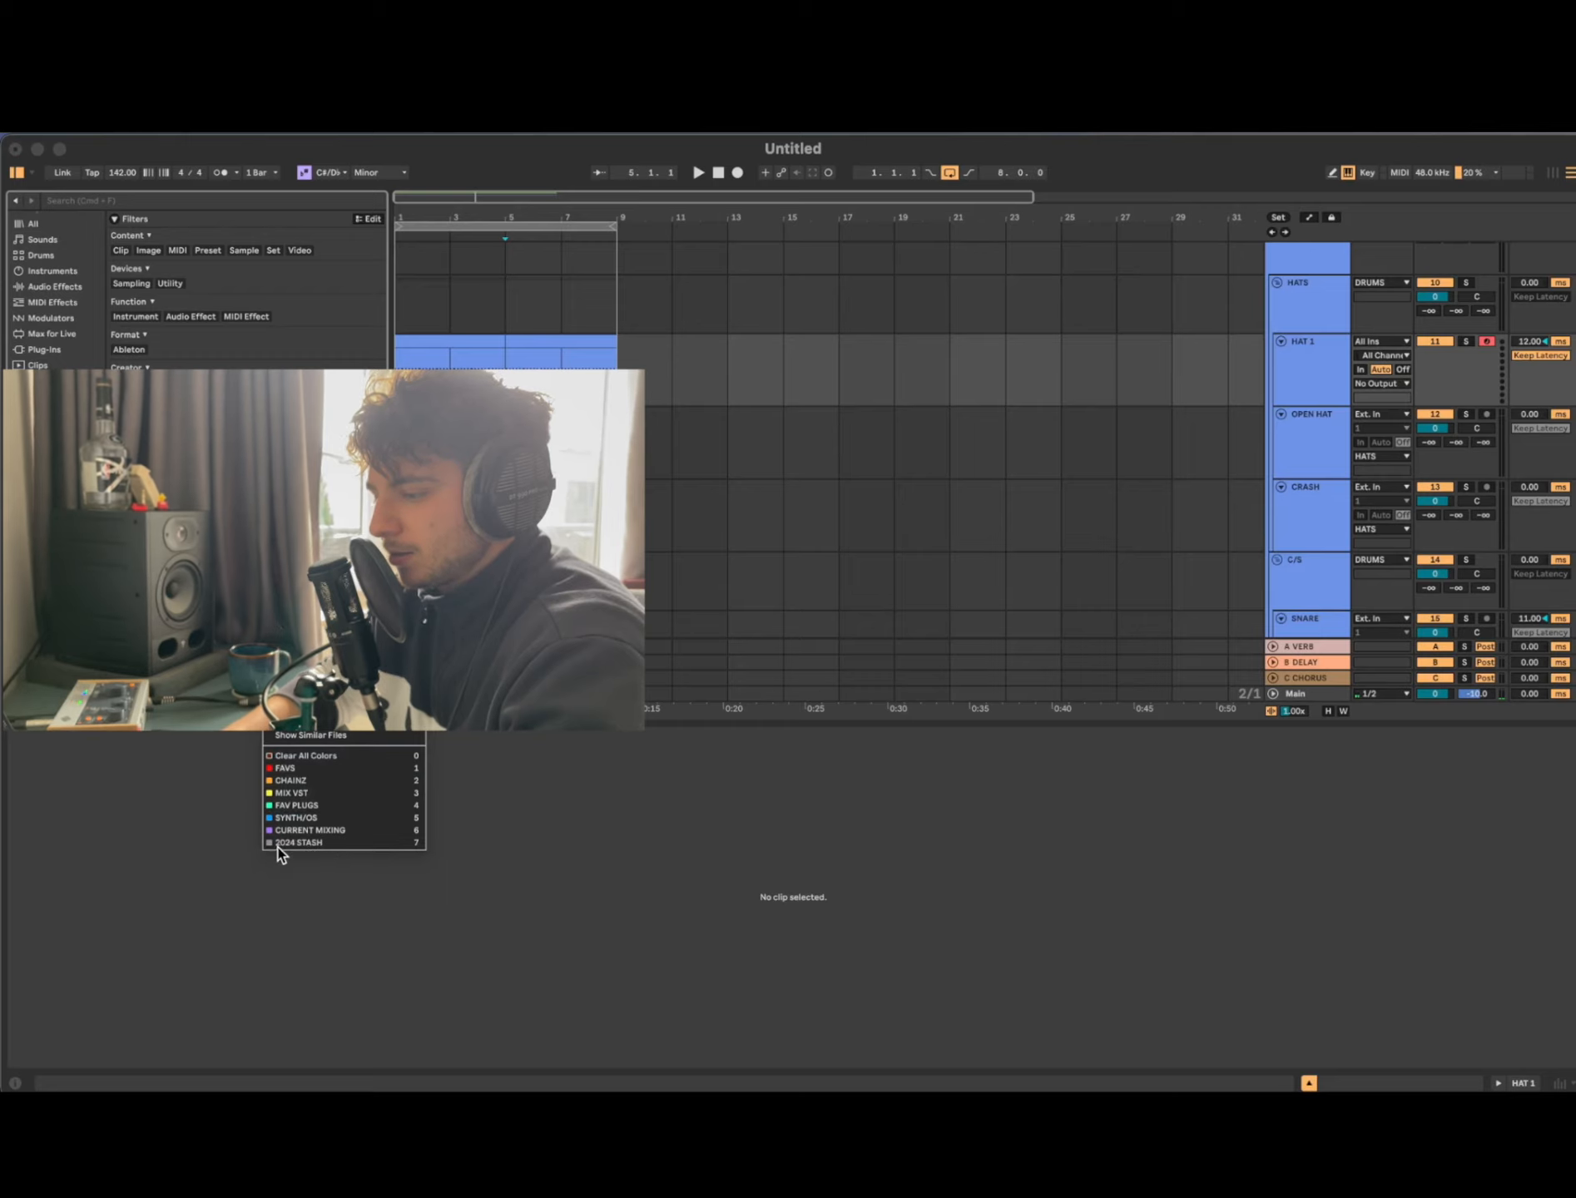
left_click(327, 843)
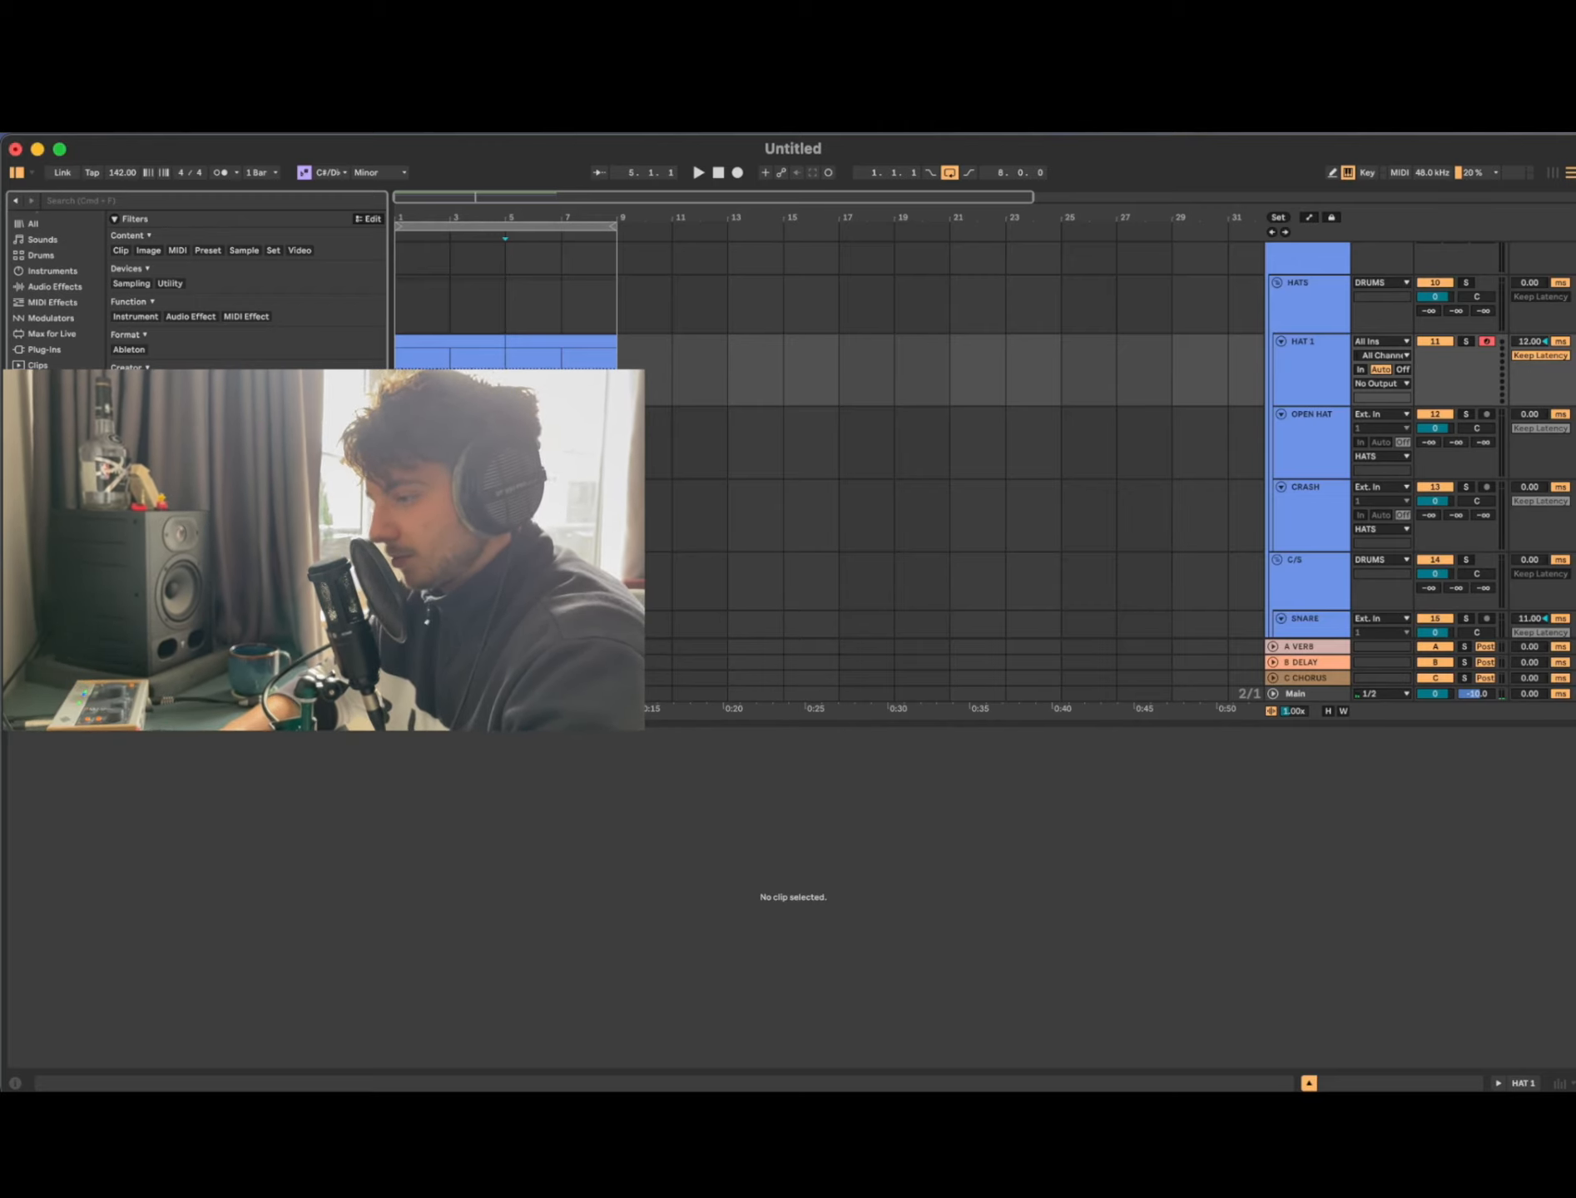
right_click(325, 727)
left_click(387, 845)
left_click(392, 787)
Step: Play back the arrangement in short passages and select the HAT 1 track
key("space")
key("space")
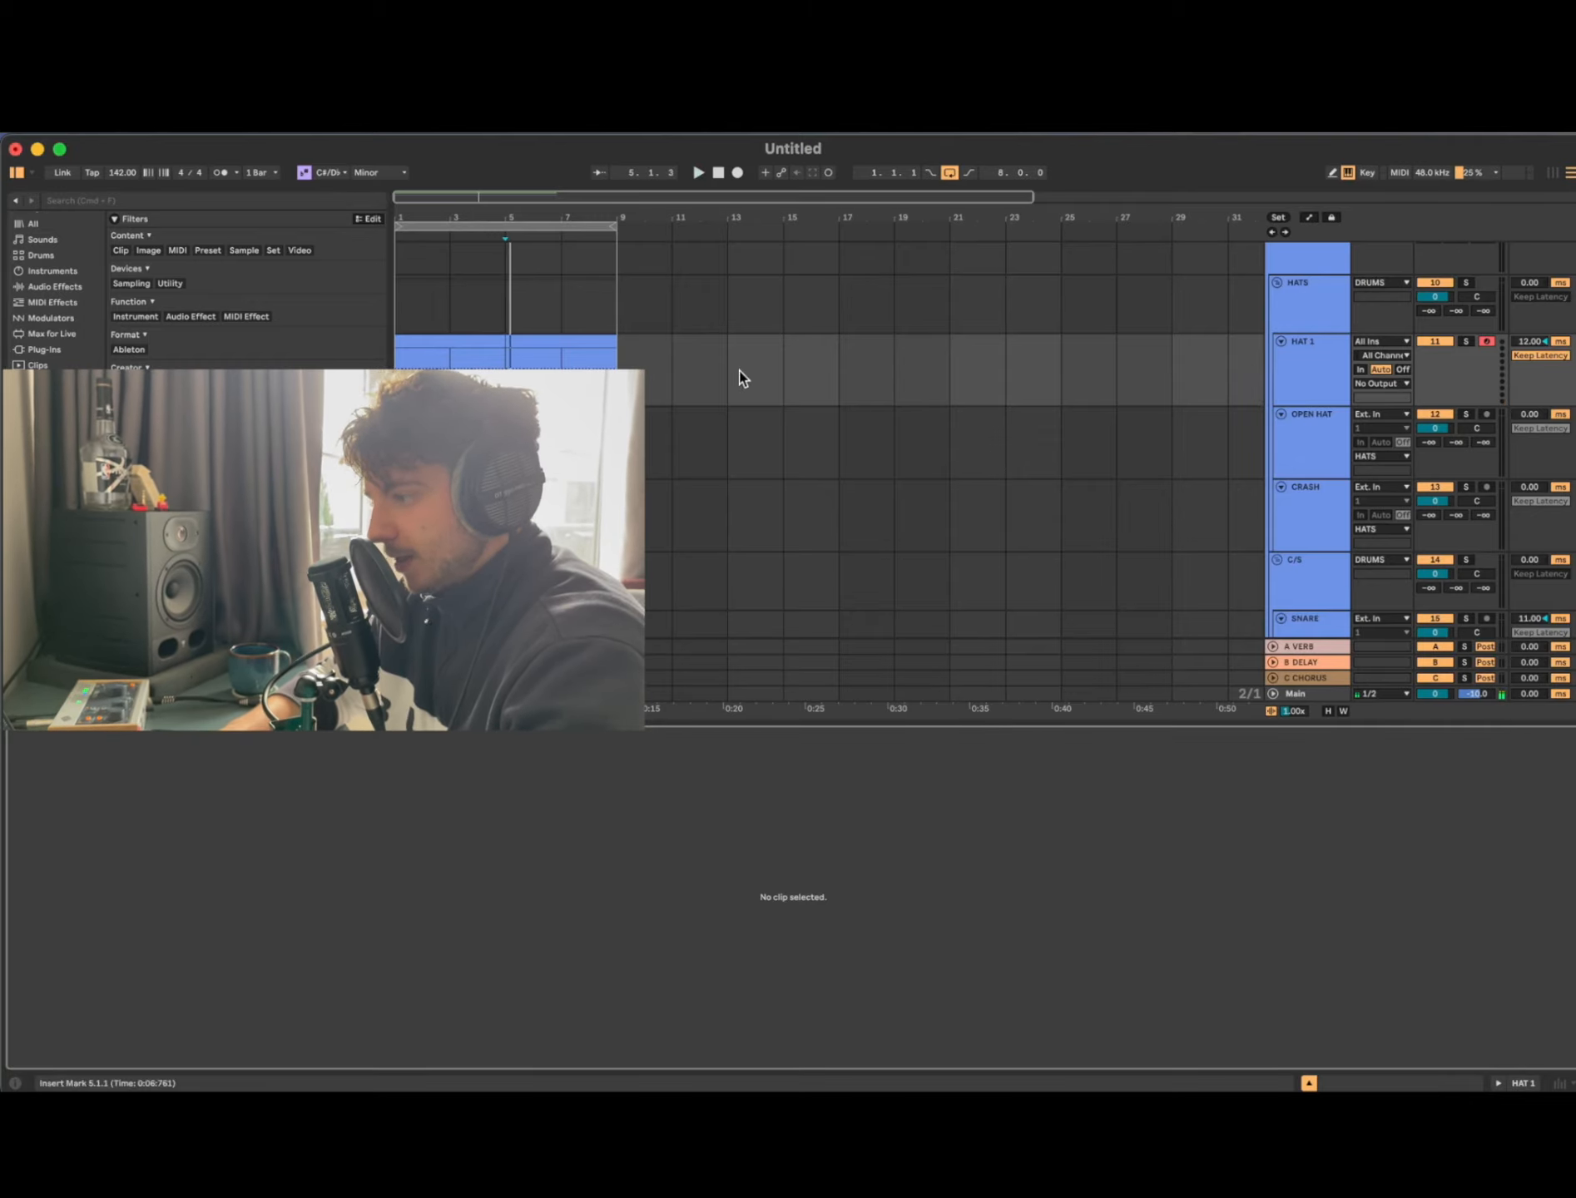
scroll(738, 370, "up", 4)
left_click(1298, 503)
scroll(647, 535, "up", 1)
key("space")
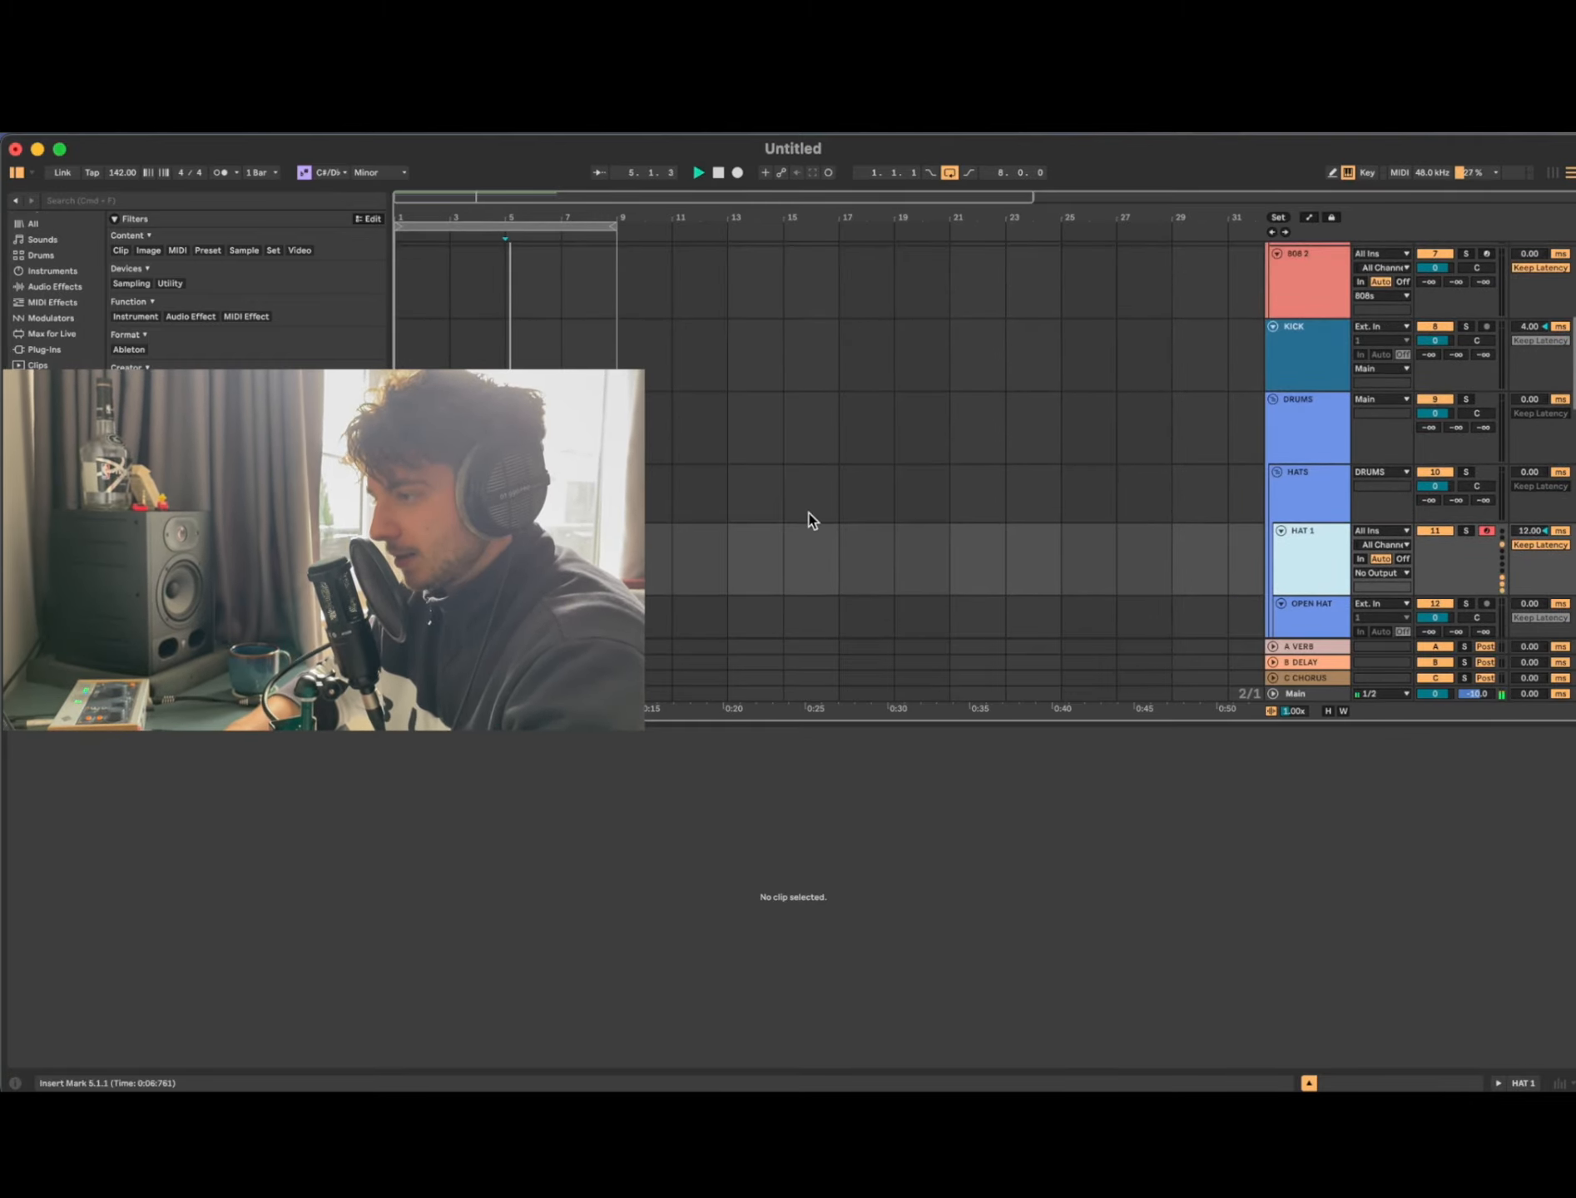
left_click_drag(806, 514, 401, 616)
key("space")
key("space")
left_click(730, 554)
key("space")
left_click(1337, 576)
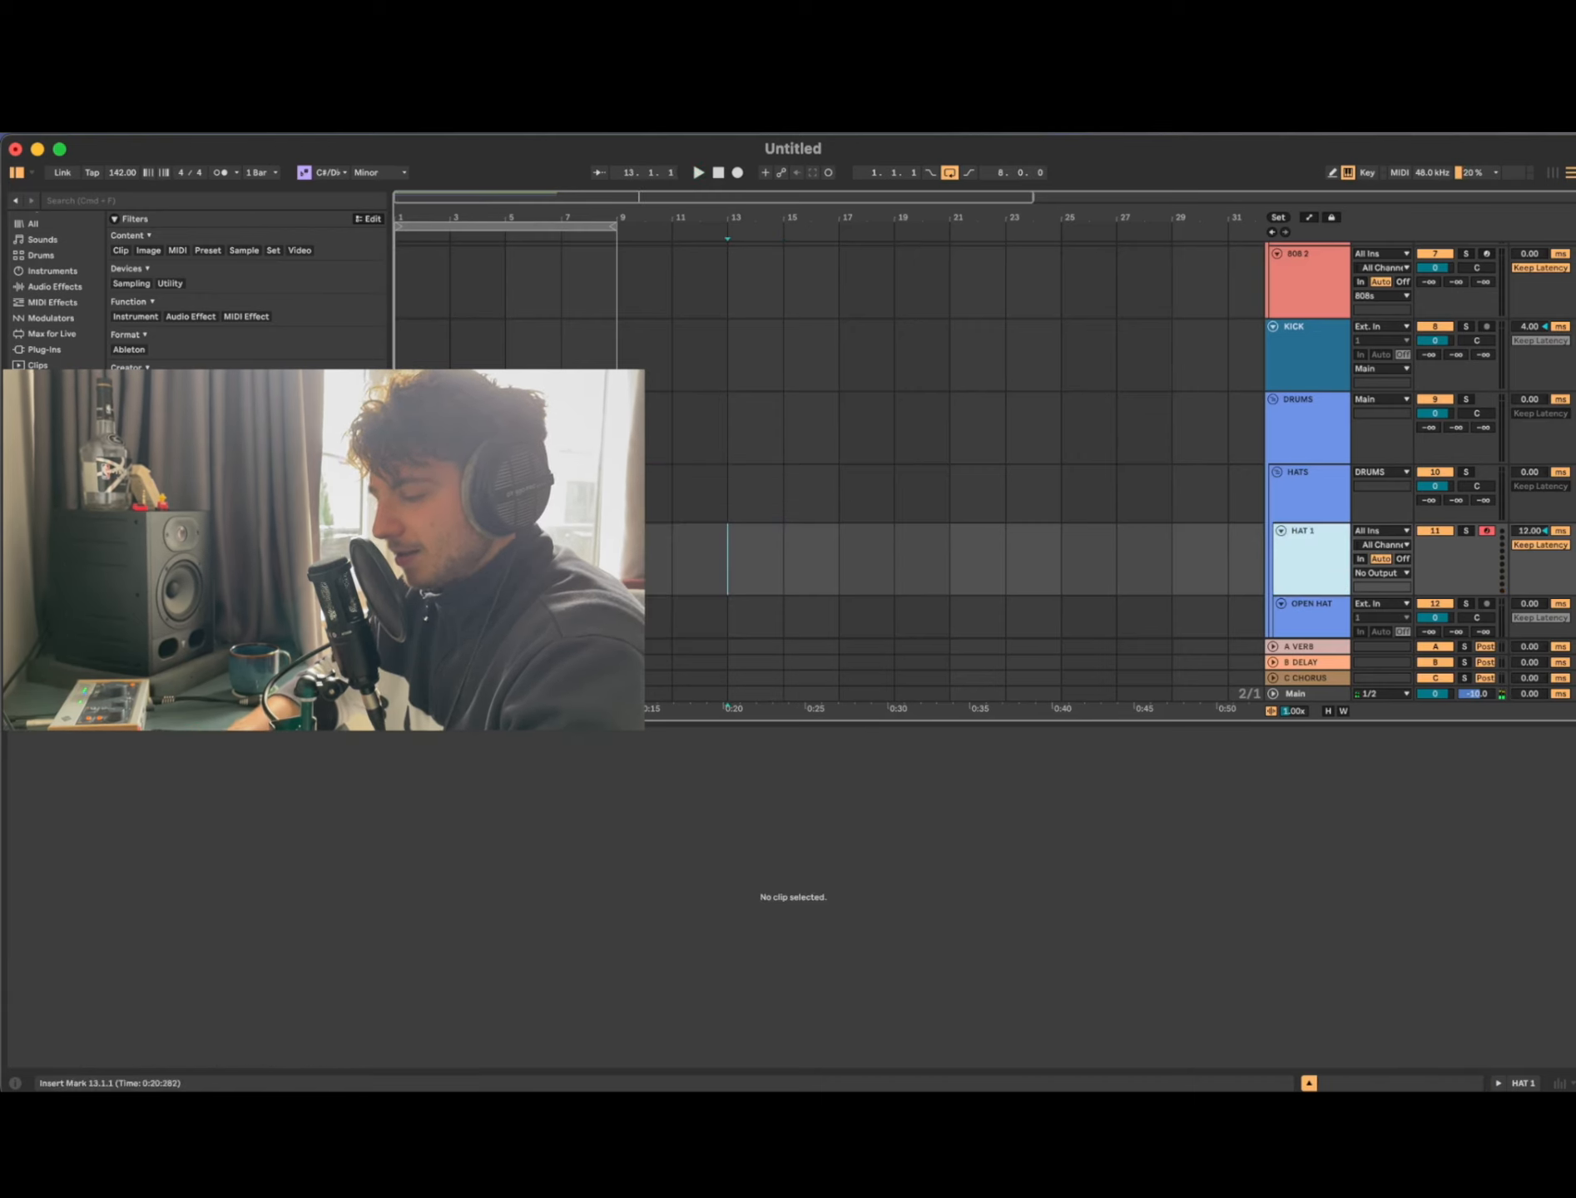
Step: Load the Hi-Hat - Whip (molores) sample onto HAT 1, set the track volume to -9.0 dB, and play the loop
left_click(208, 541)
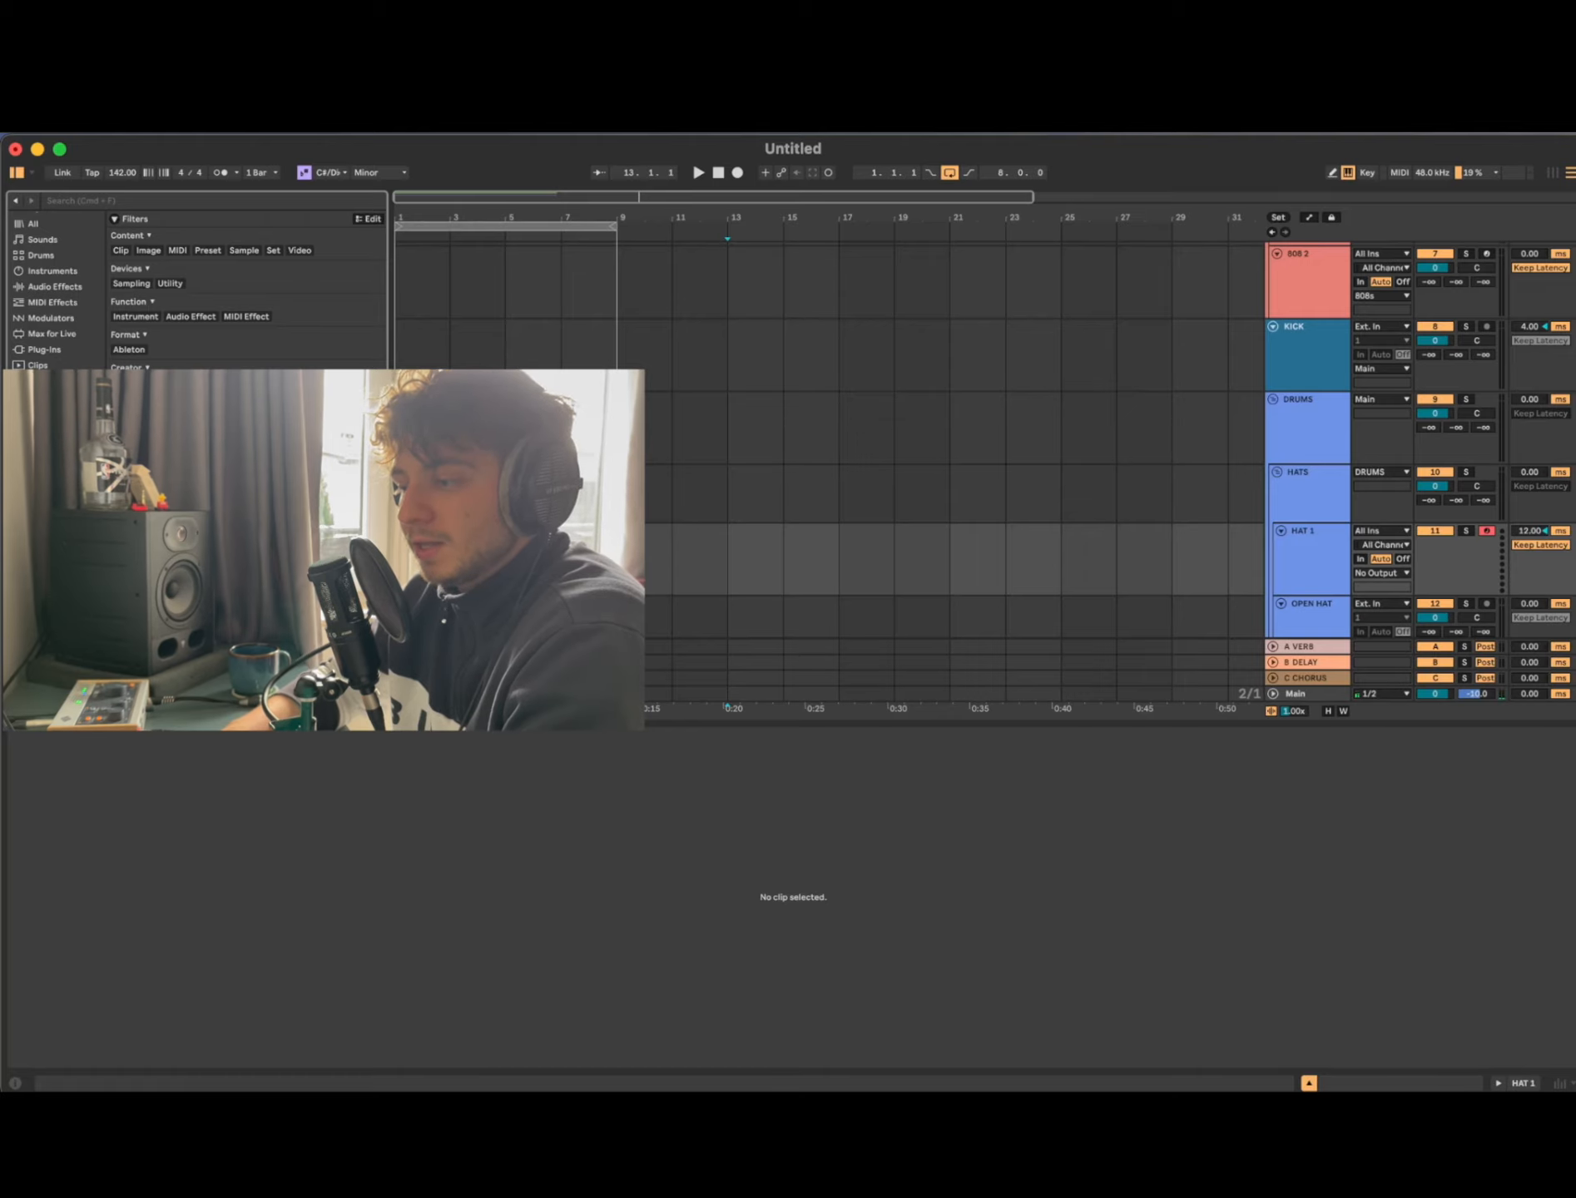
left_click(1287, 566)
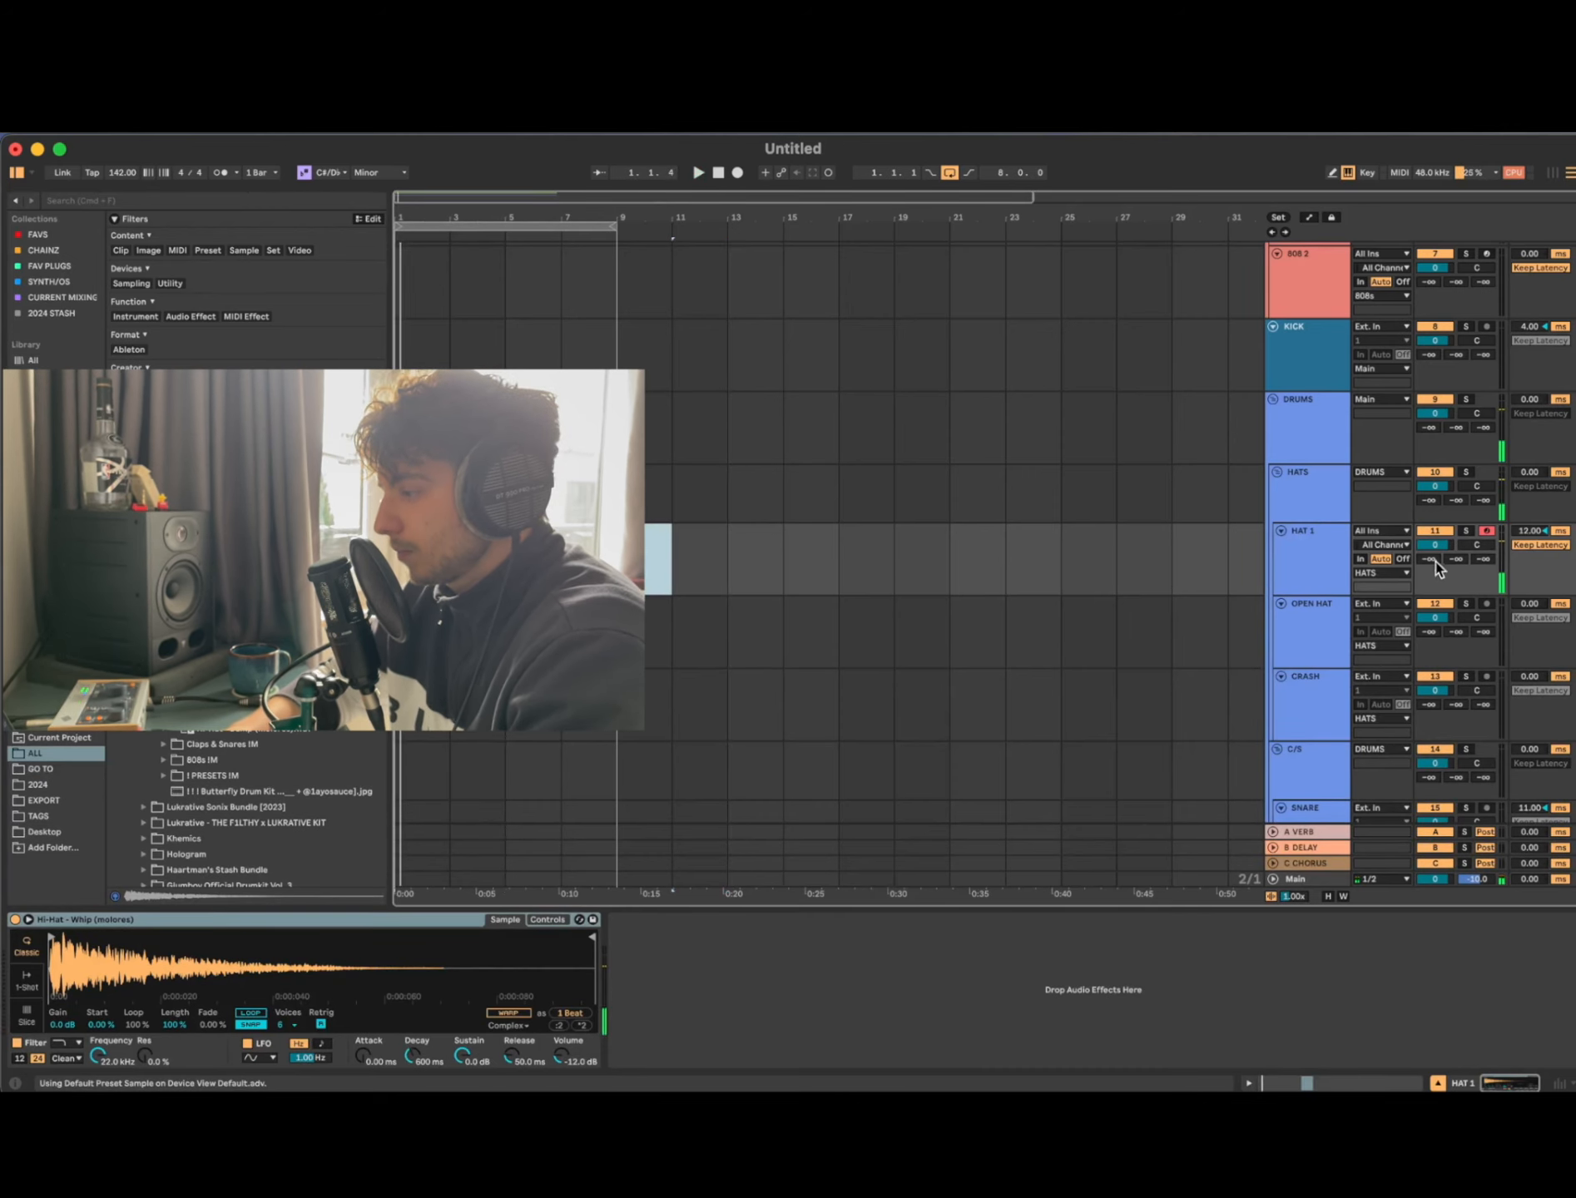
left_click_drag(1436, 546, 1435, 556)
key("space")
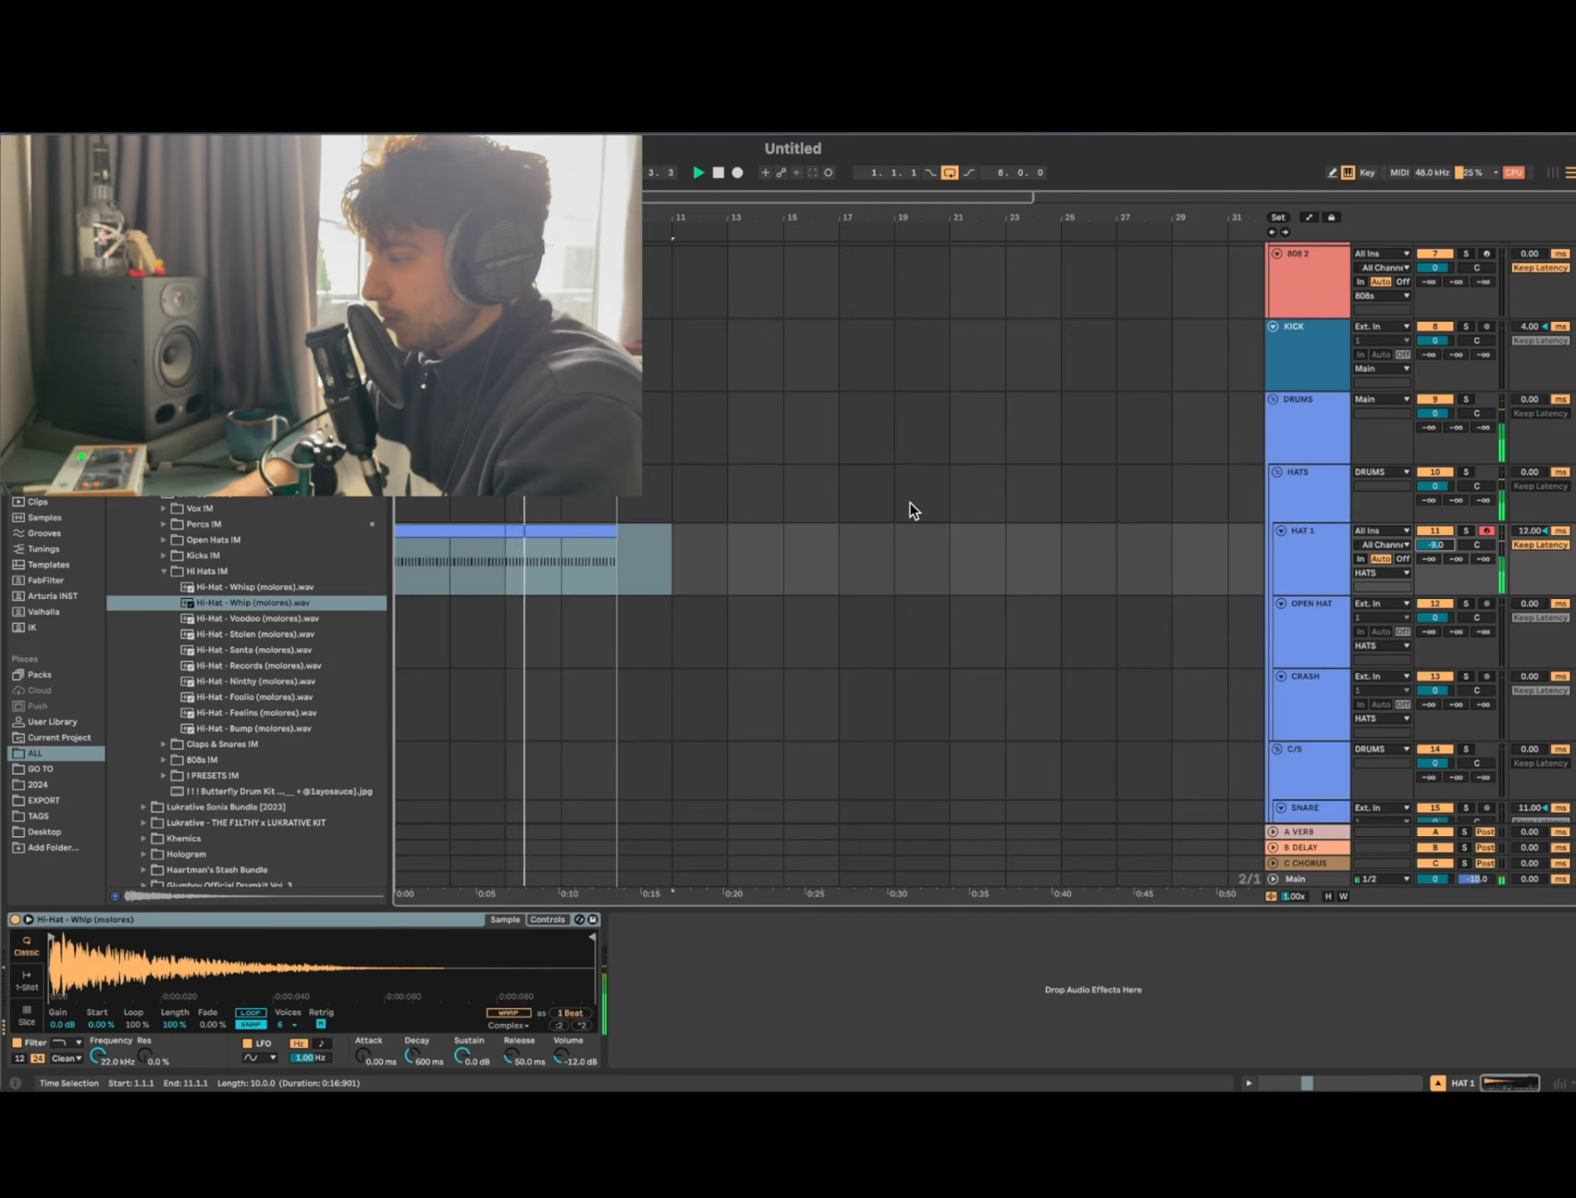
Step: Audition Clap - Esco (molores) from the Claps & Snares !M folder and place it on beat 3 of bar 1 on the SNARE track
left_click(528, 635)
scroll(528, 635, "down", 7)
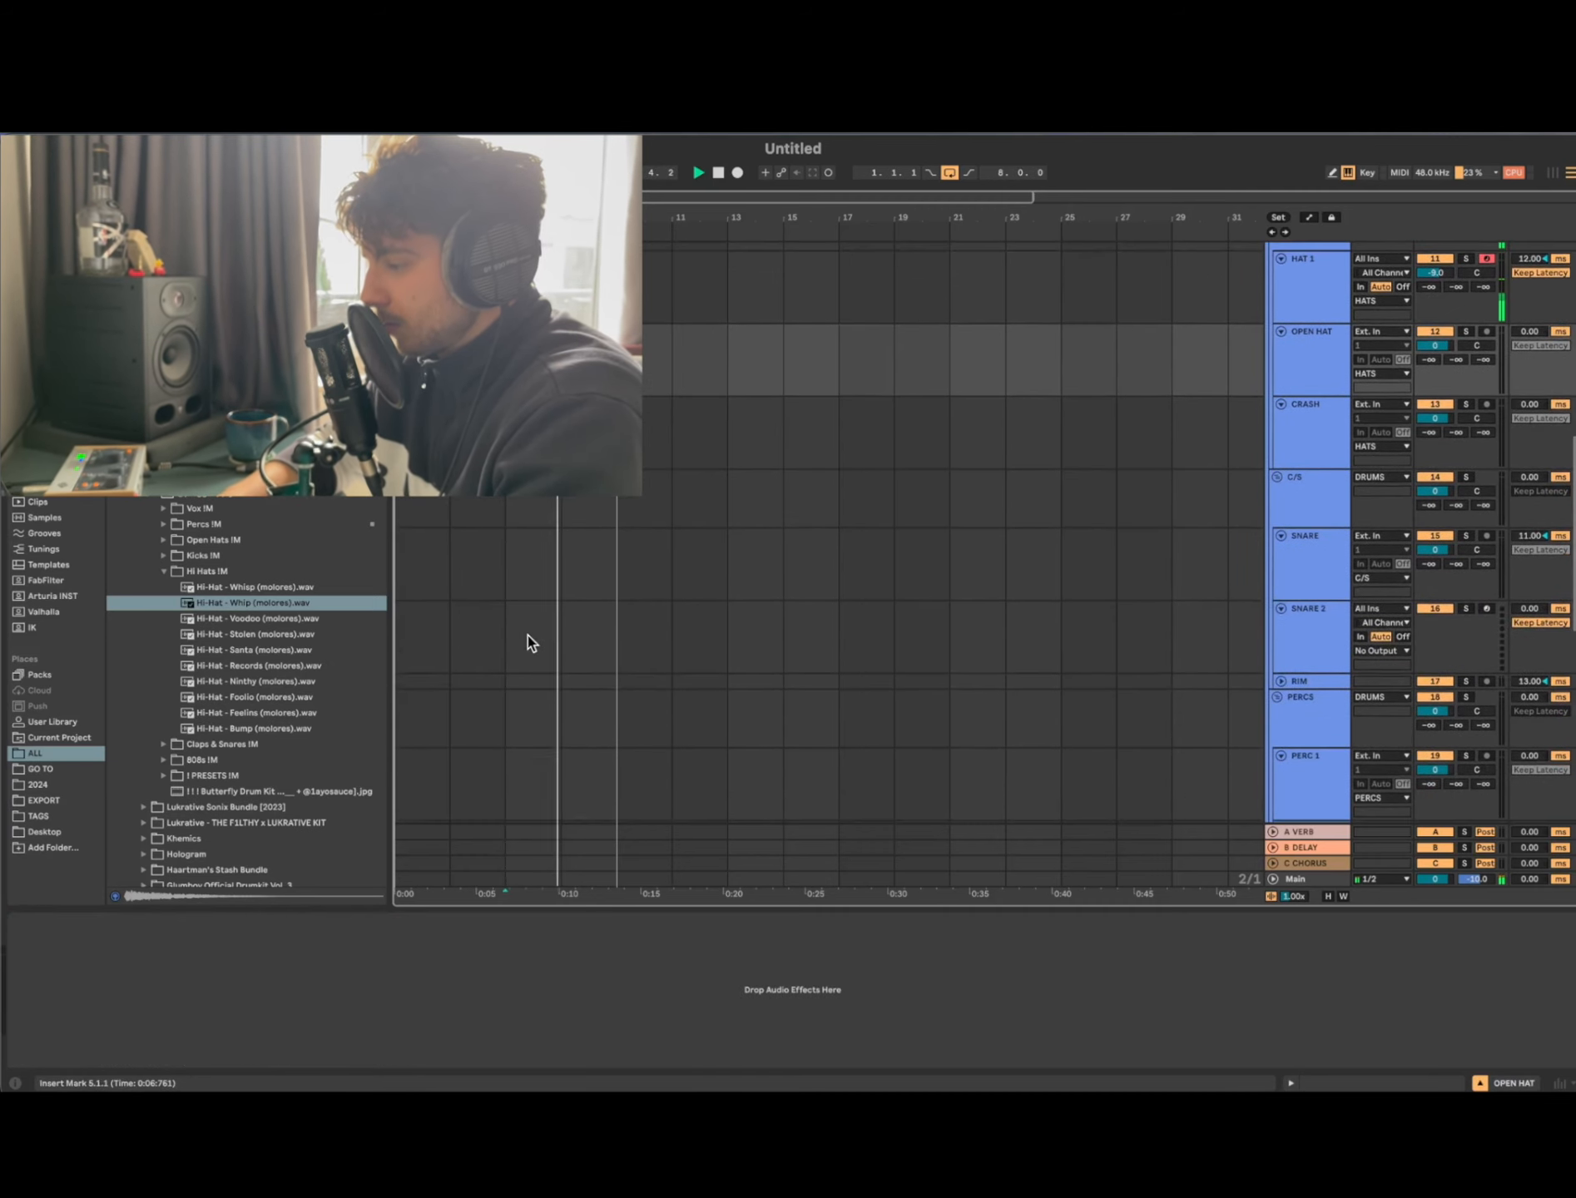
key("plus")
left_click(163, 571)
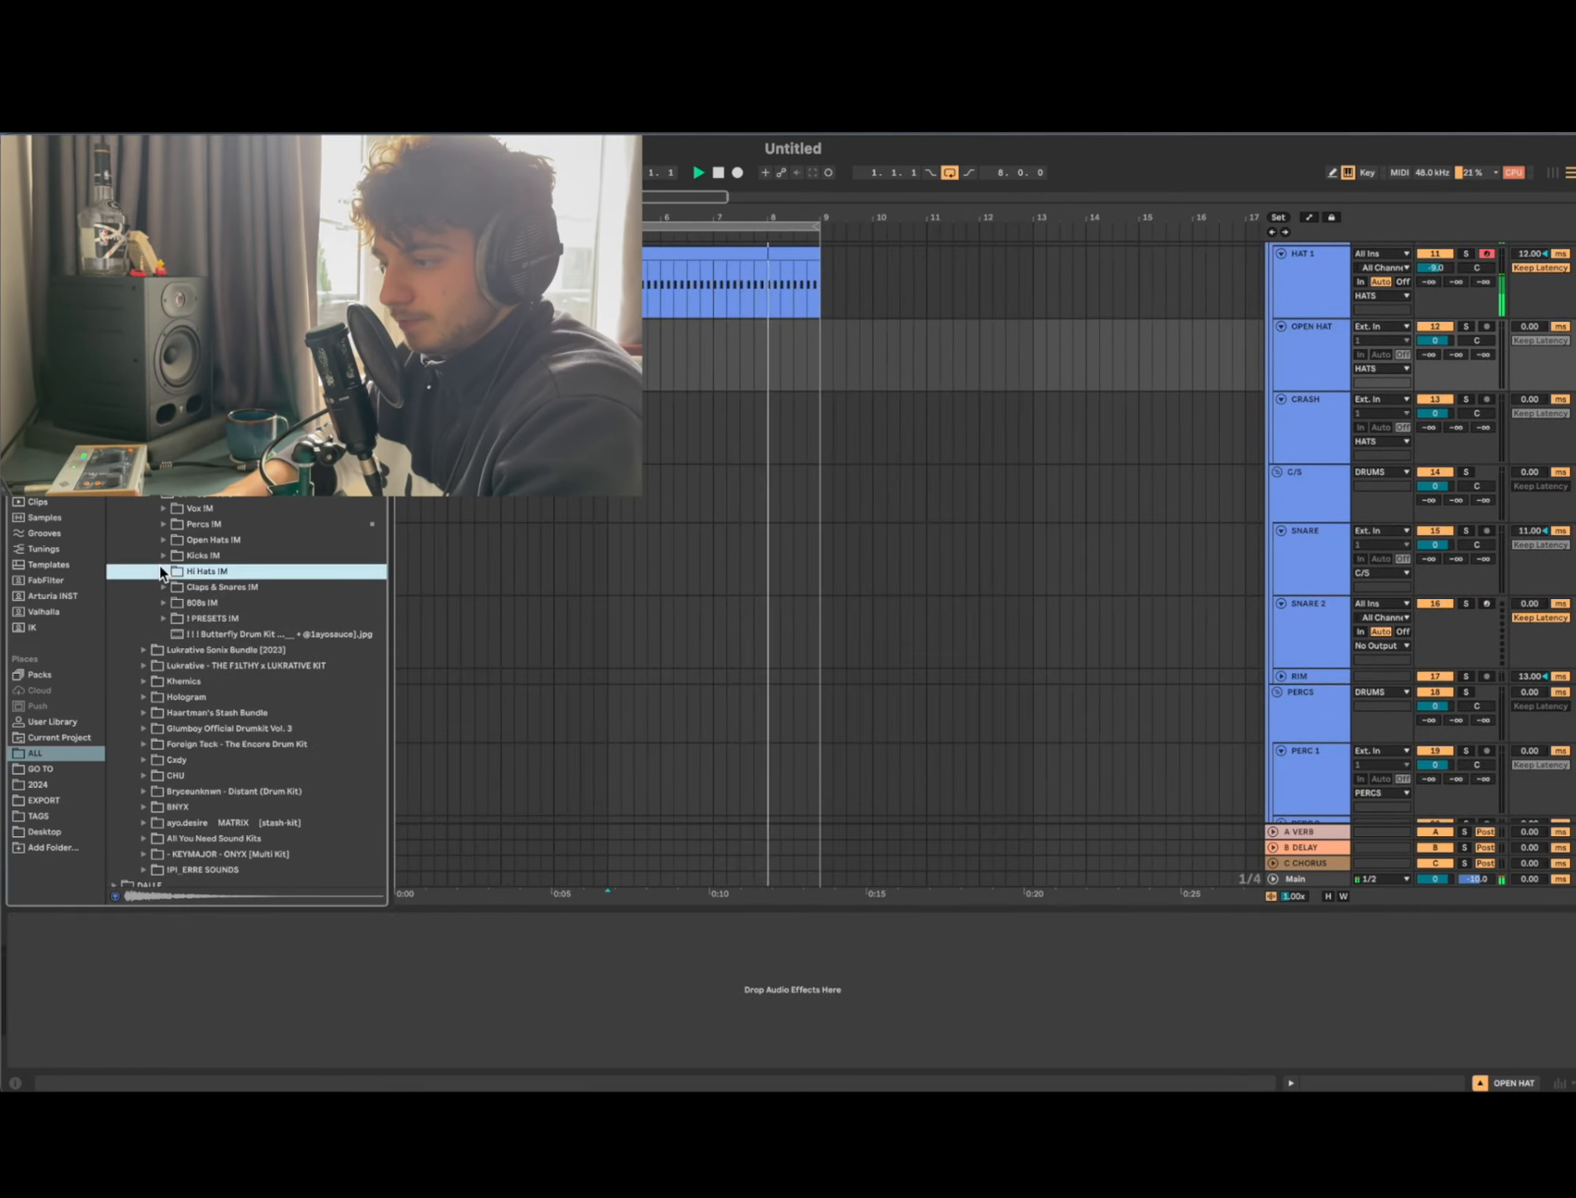
left_click(163, 587)
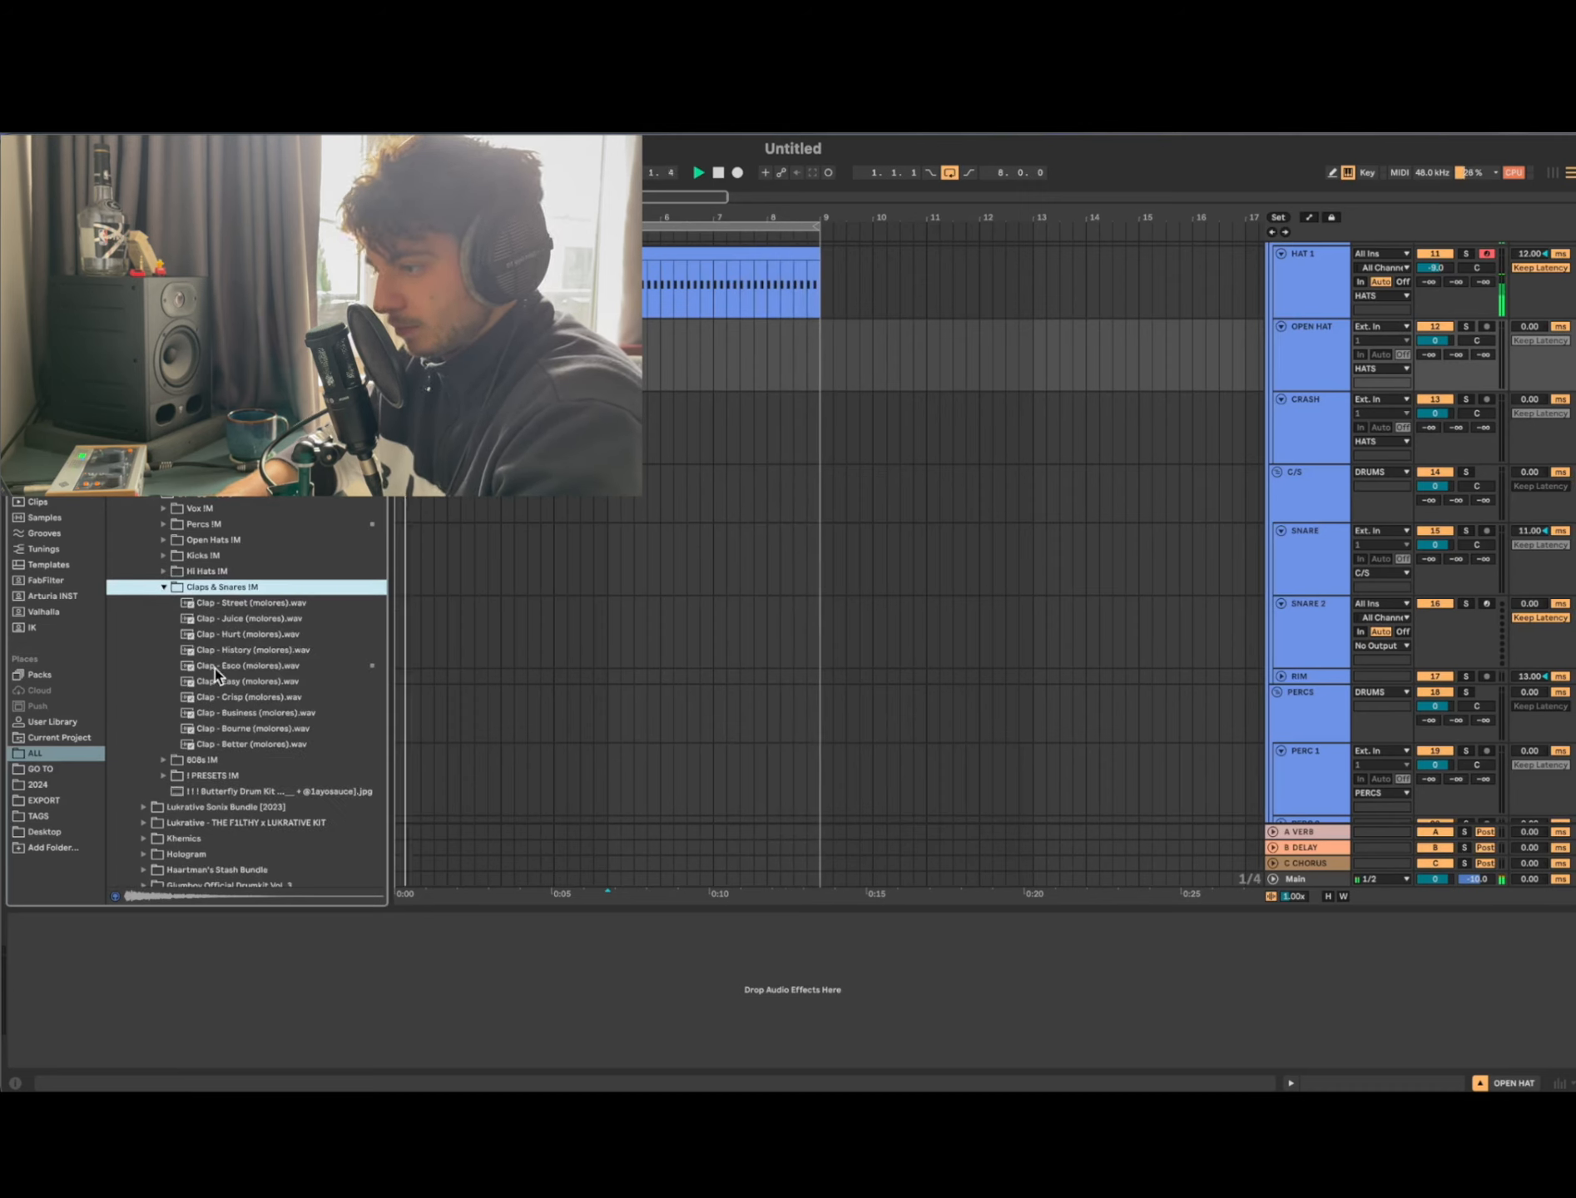
left_click(215, 665)
left_click(371, 896)
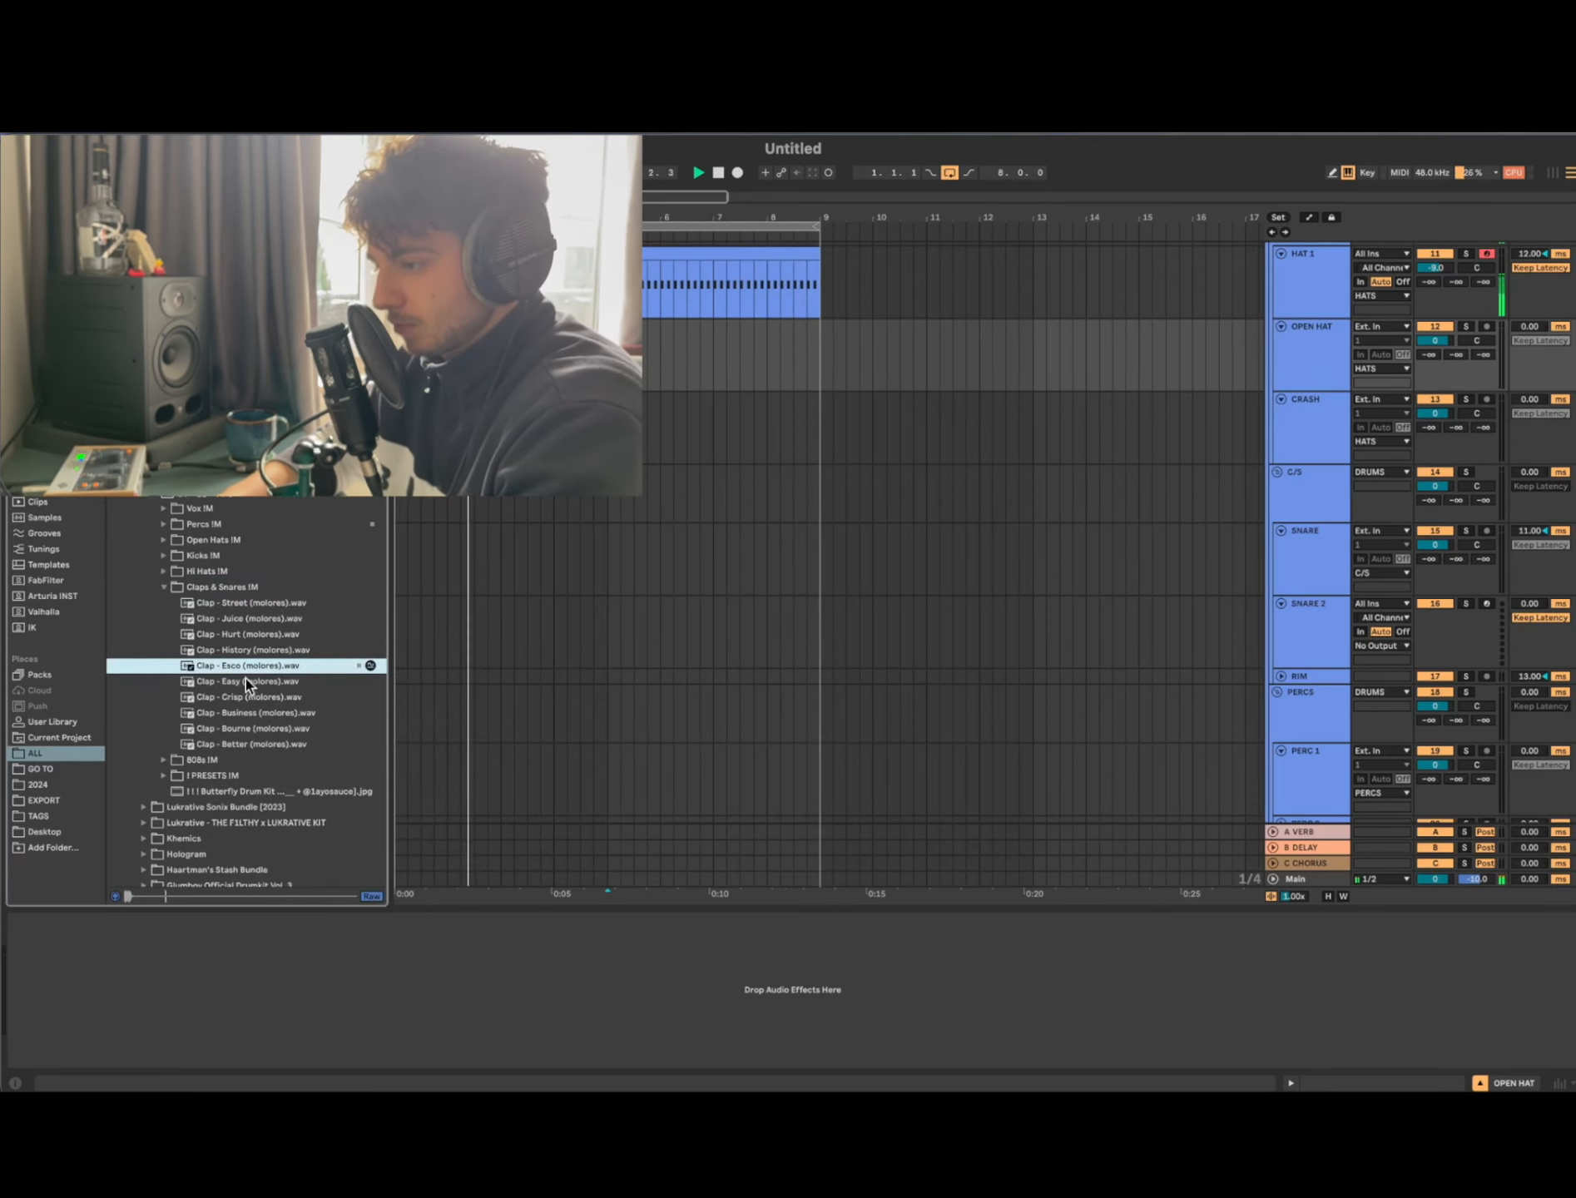
left_click_drag(211, 671, 430, 574)
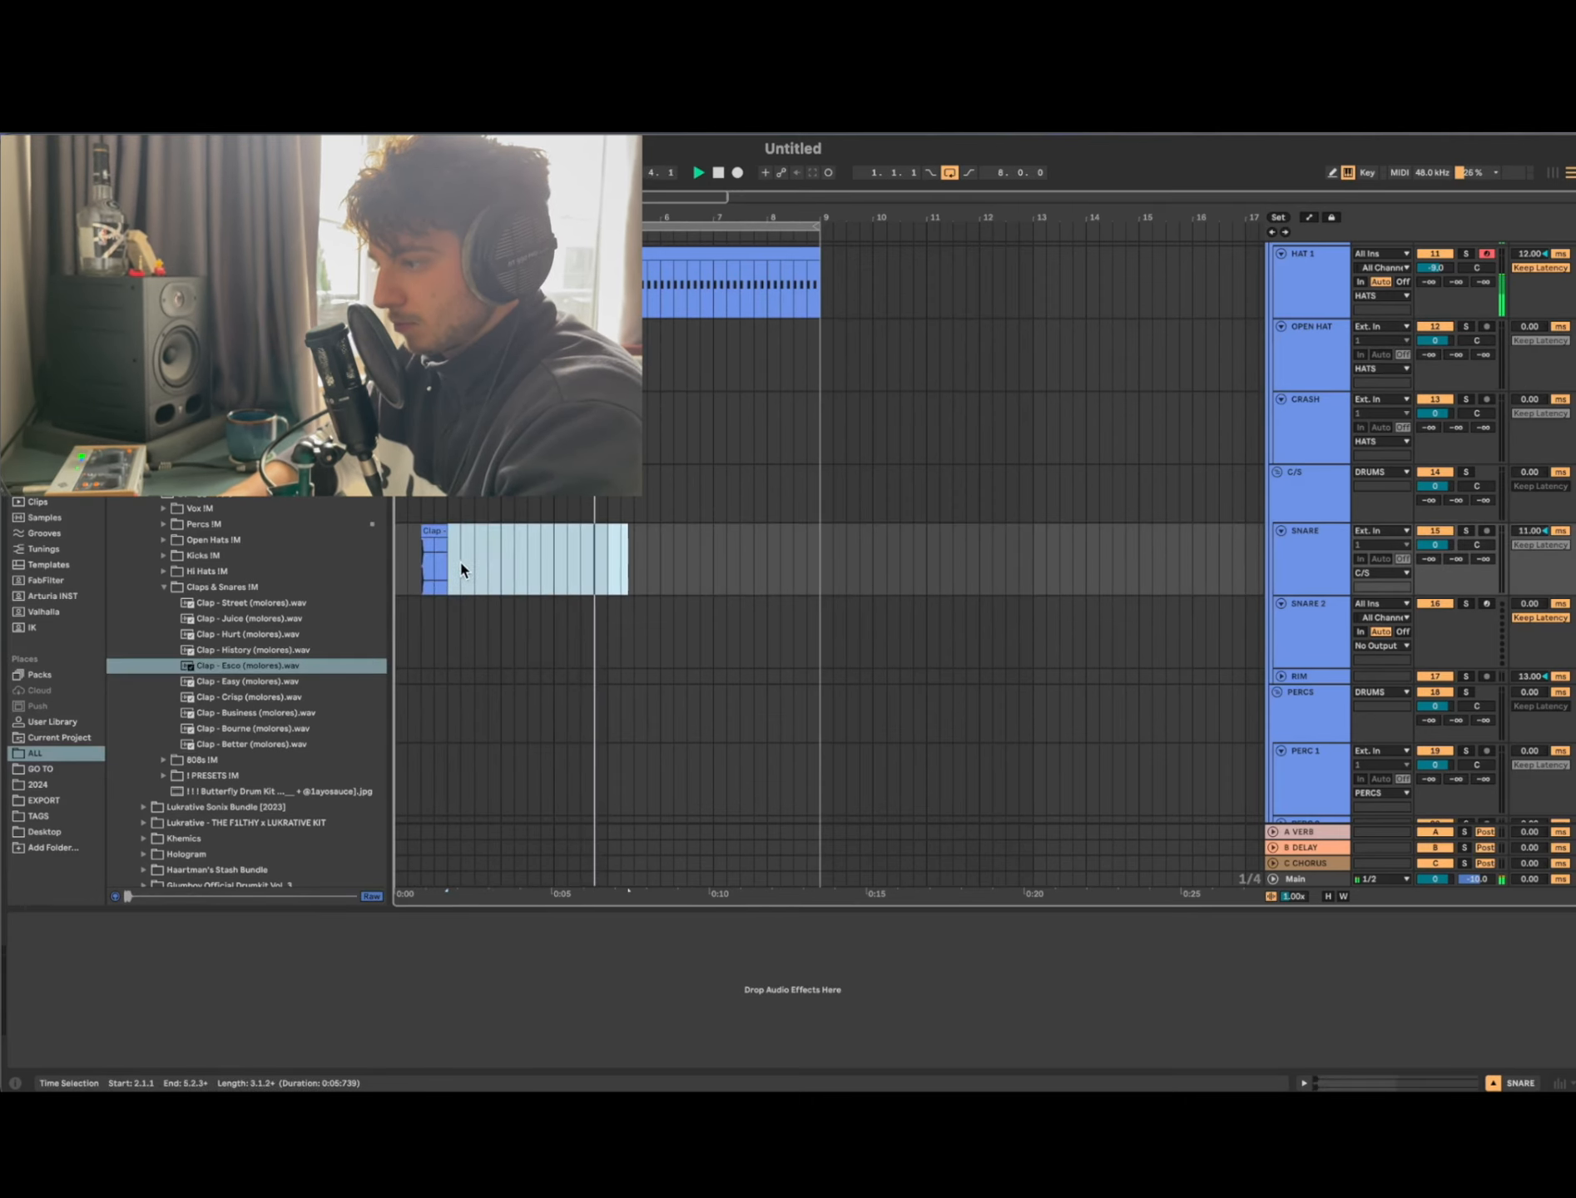
Step: Repeat the clap once per bar along the SNARE track and set the track volume to -4.0 dB
key("super+d")
key("super+d")
key("super+d")
key("super+d")
key("super+d")
key("super+d")
key("super+d")
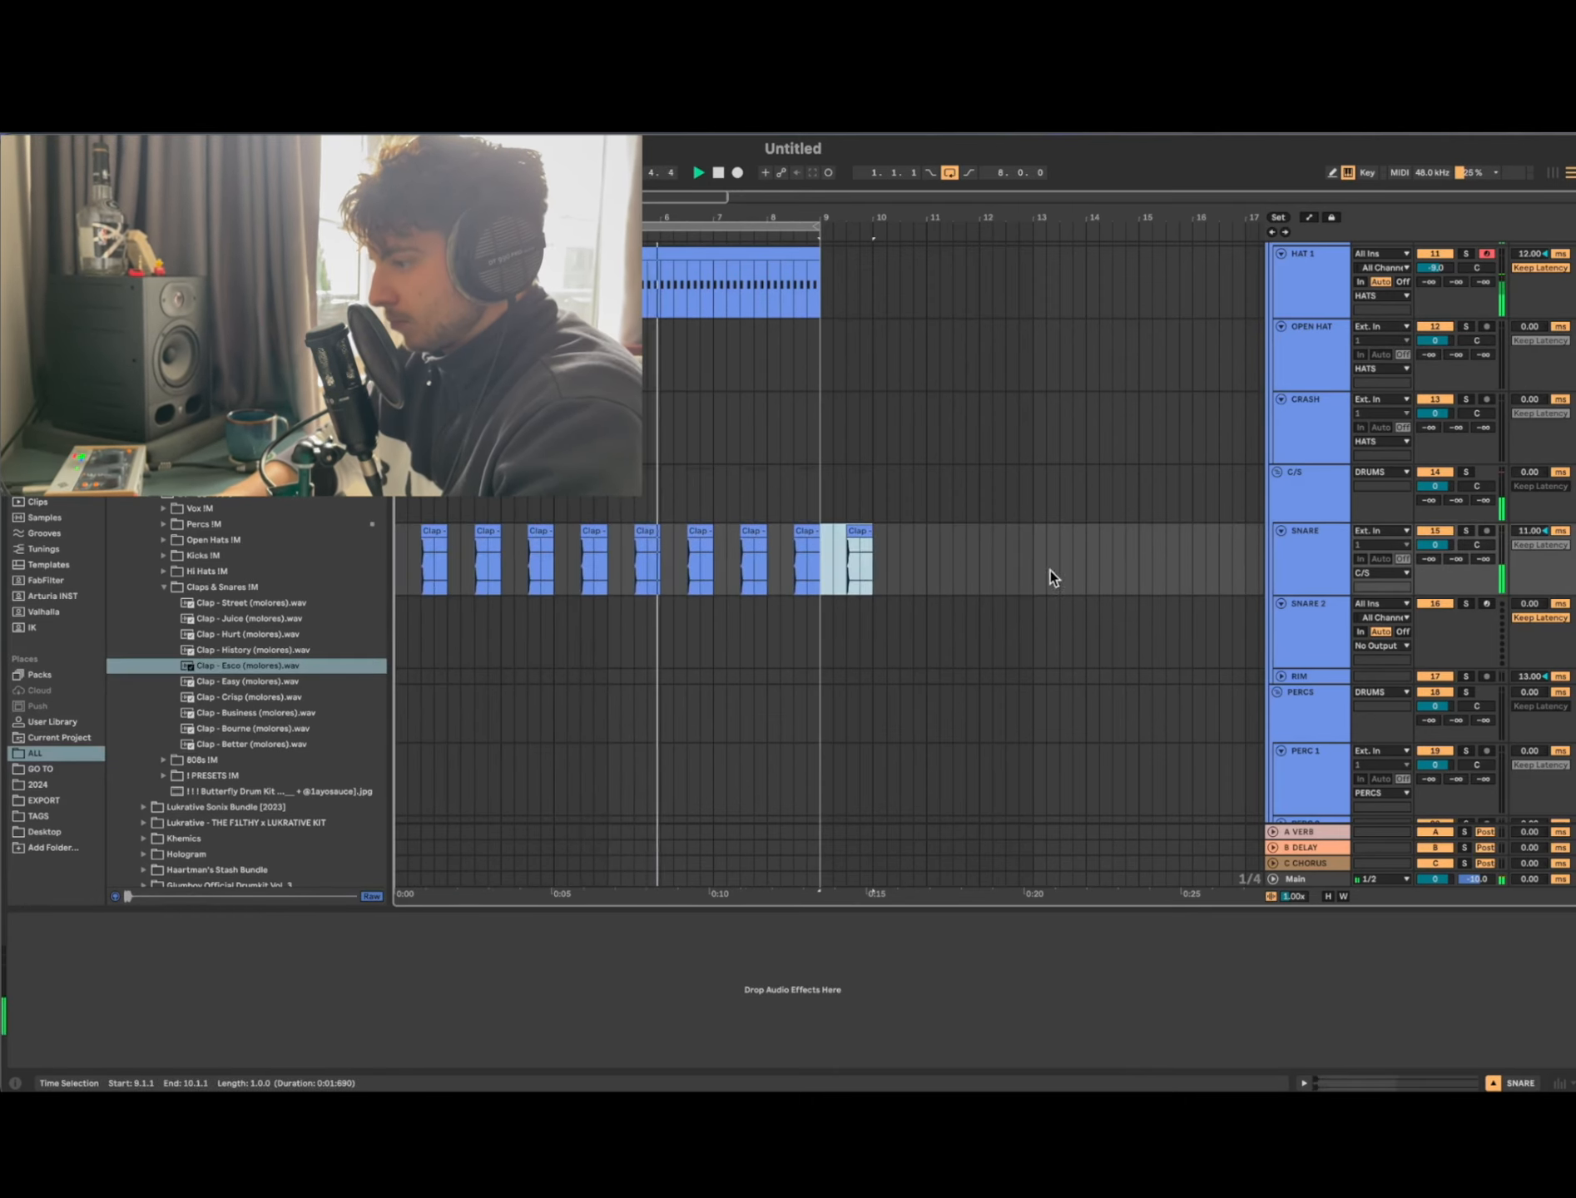
left_click_drag(1441, 542, 1442, 545)
Step: Open the first HAT 1 clip for note editing and bring up the octave below the hi-hat notes
scroll(699, 566, "up", 5)
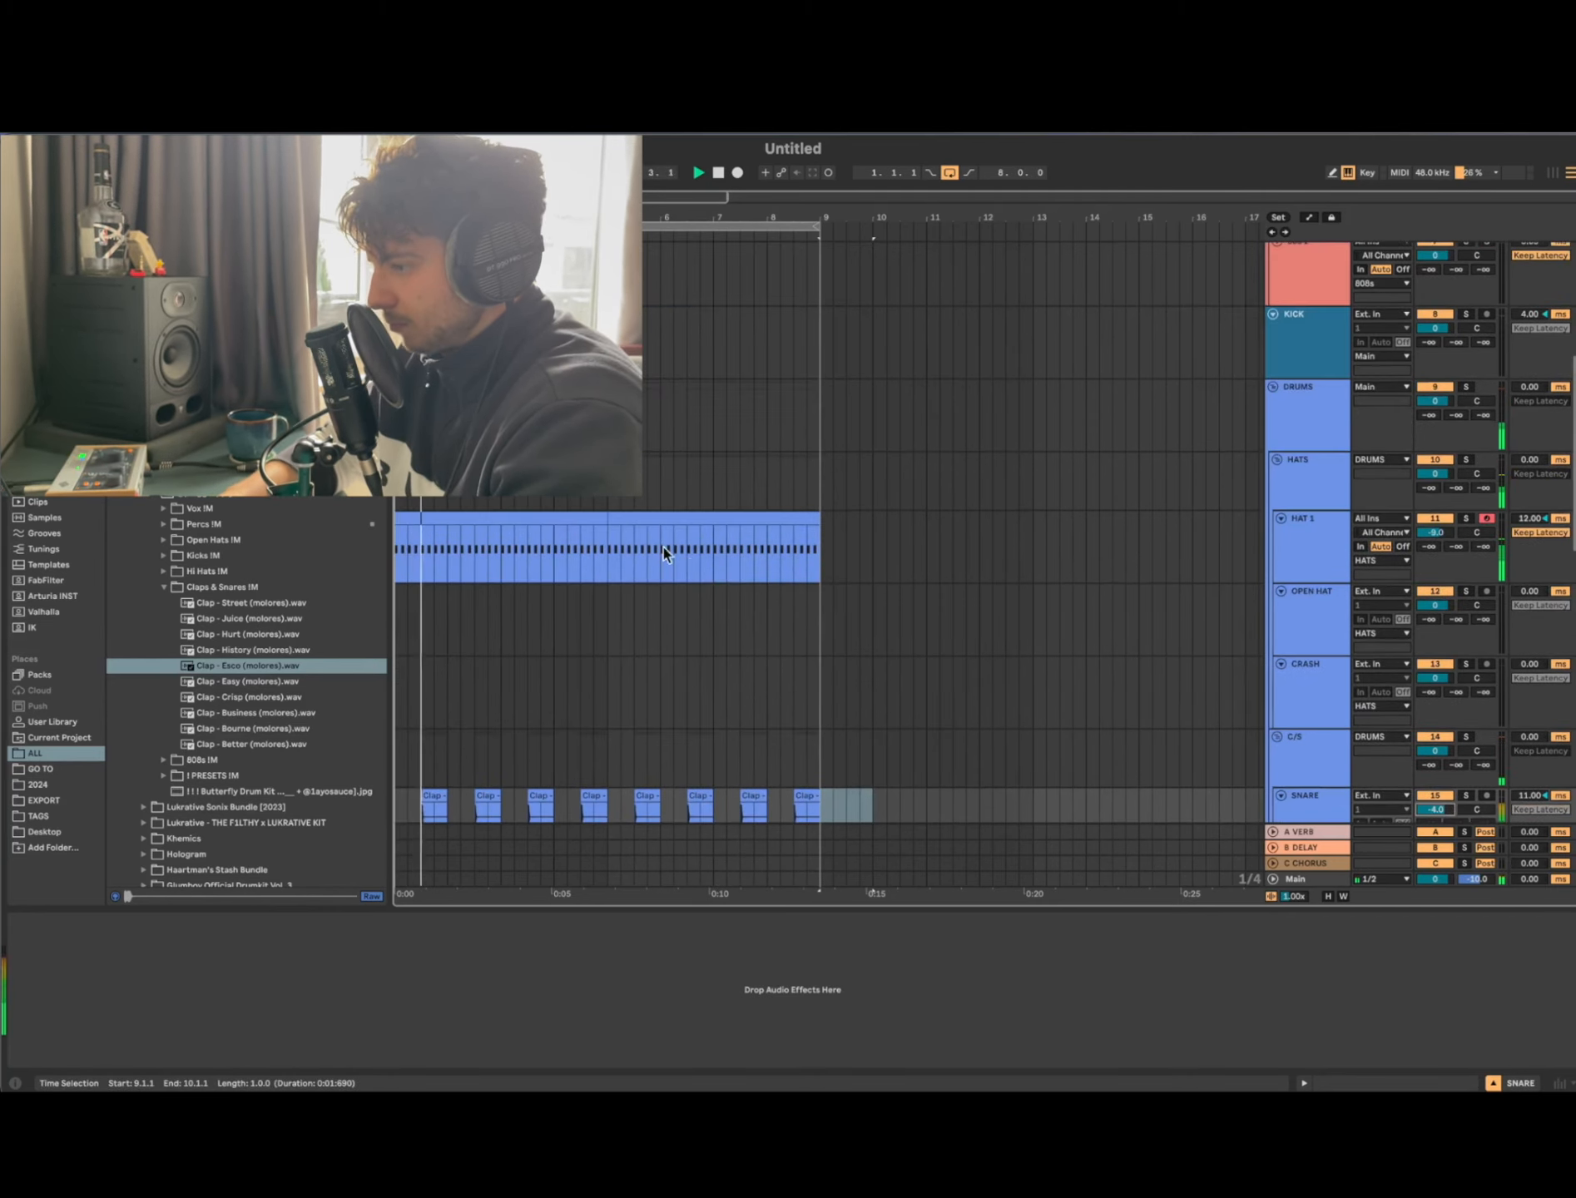
left_click(592, 521)
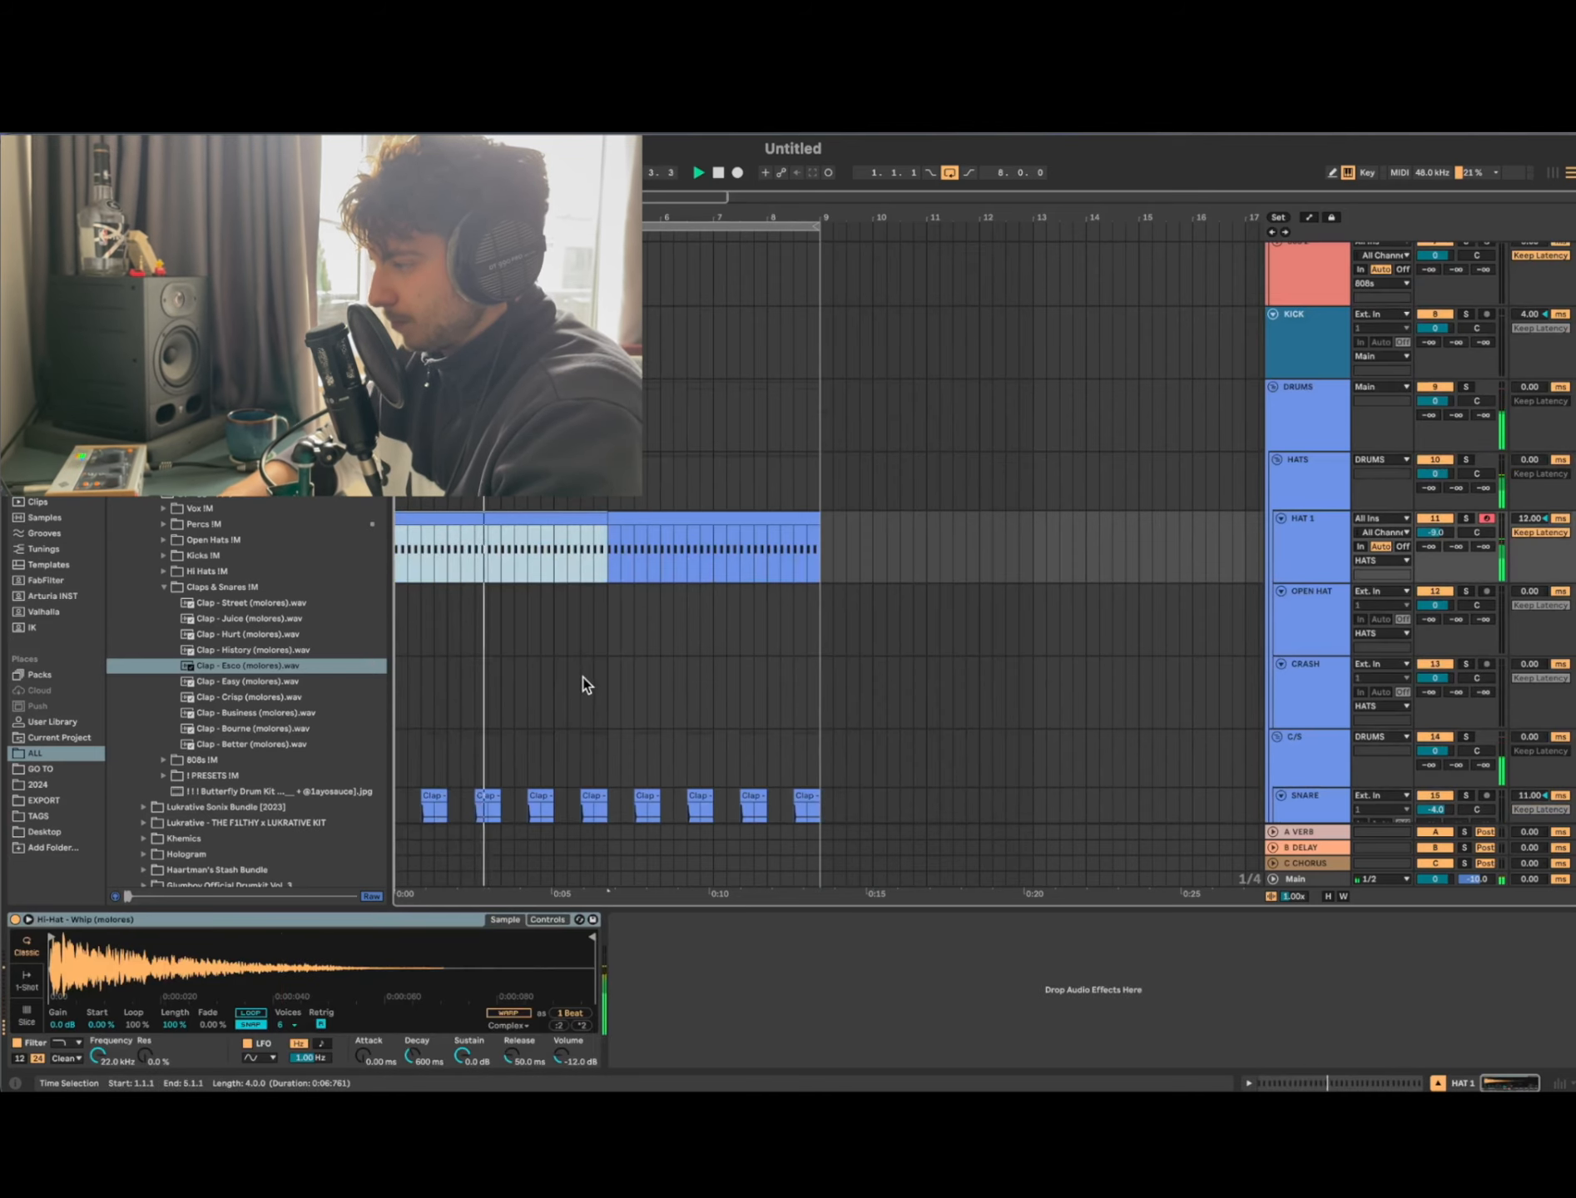
key("shift+Tab")
scroll(662, 905, "up", 5)
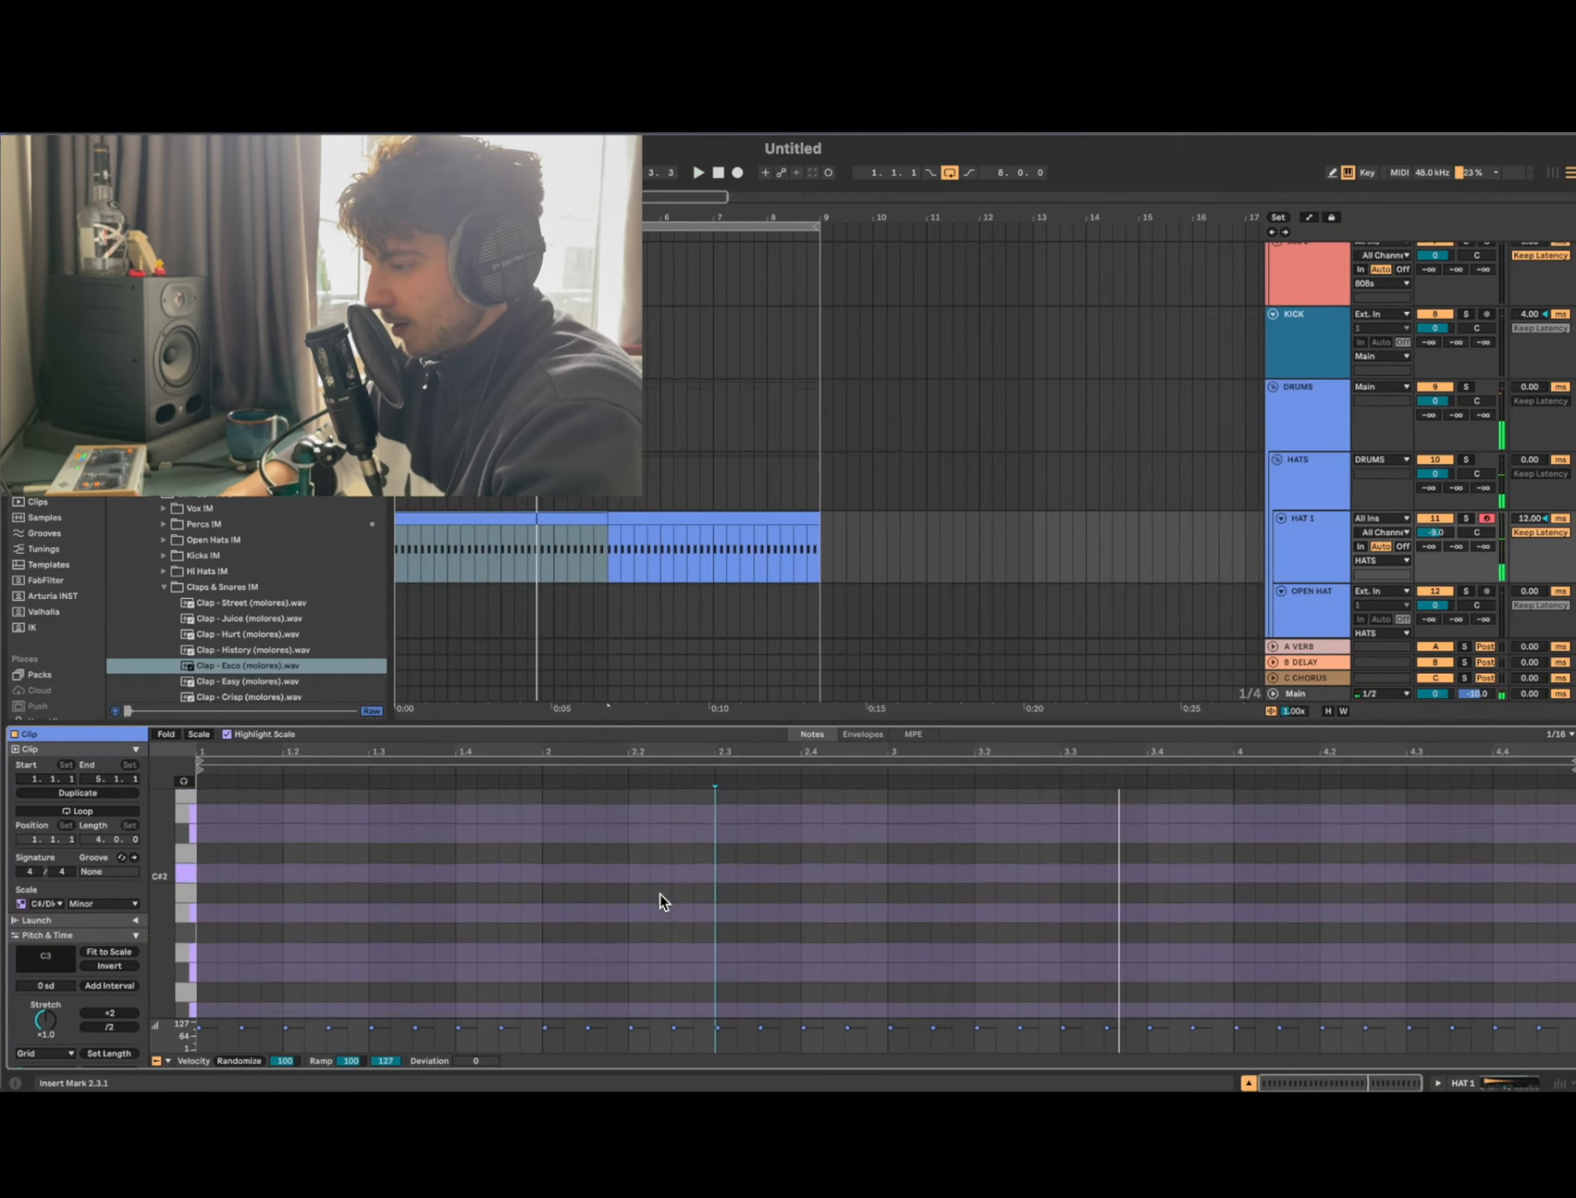
scroll(660, 896, "down", 5)
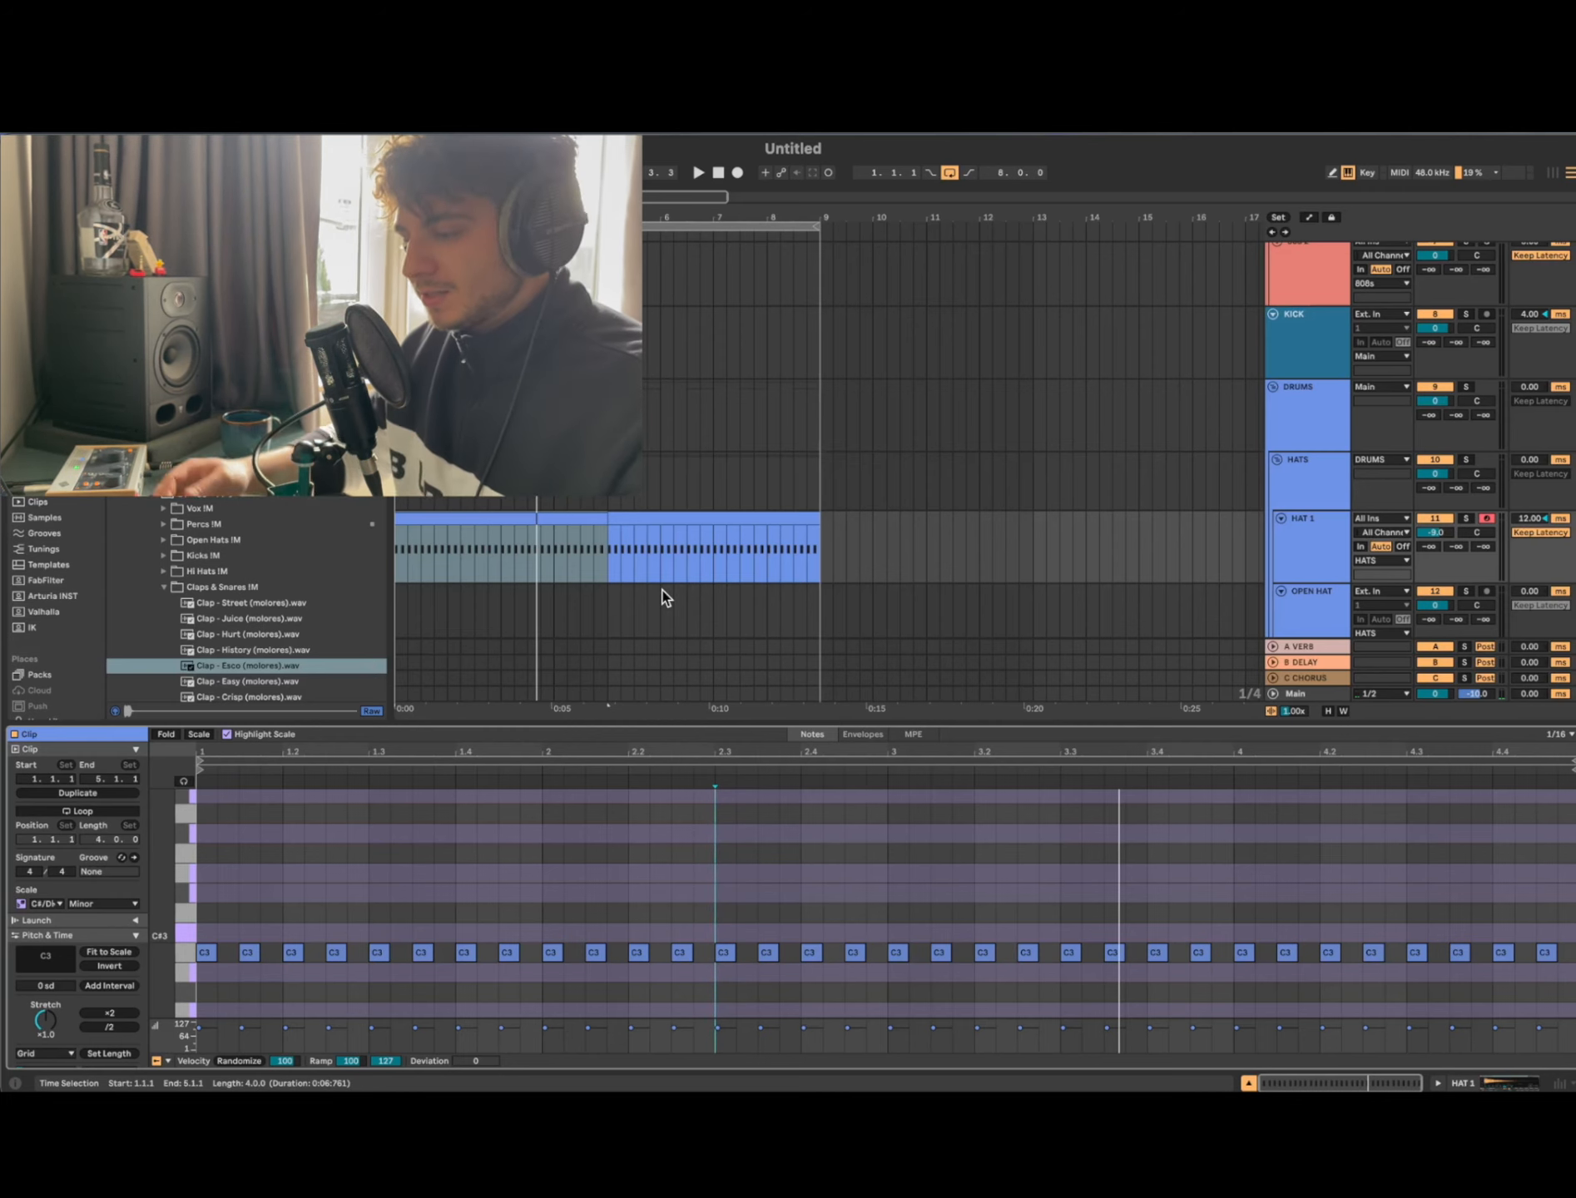
scroll(623, 875, "down", 3)
left_click(624, 933)
scroll(621, 931, "down", 2)
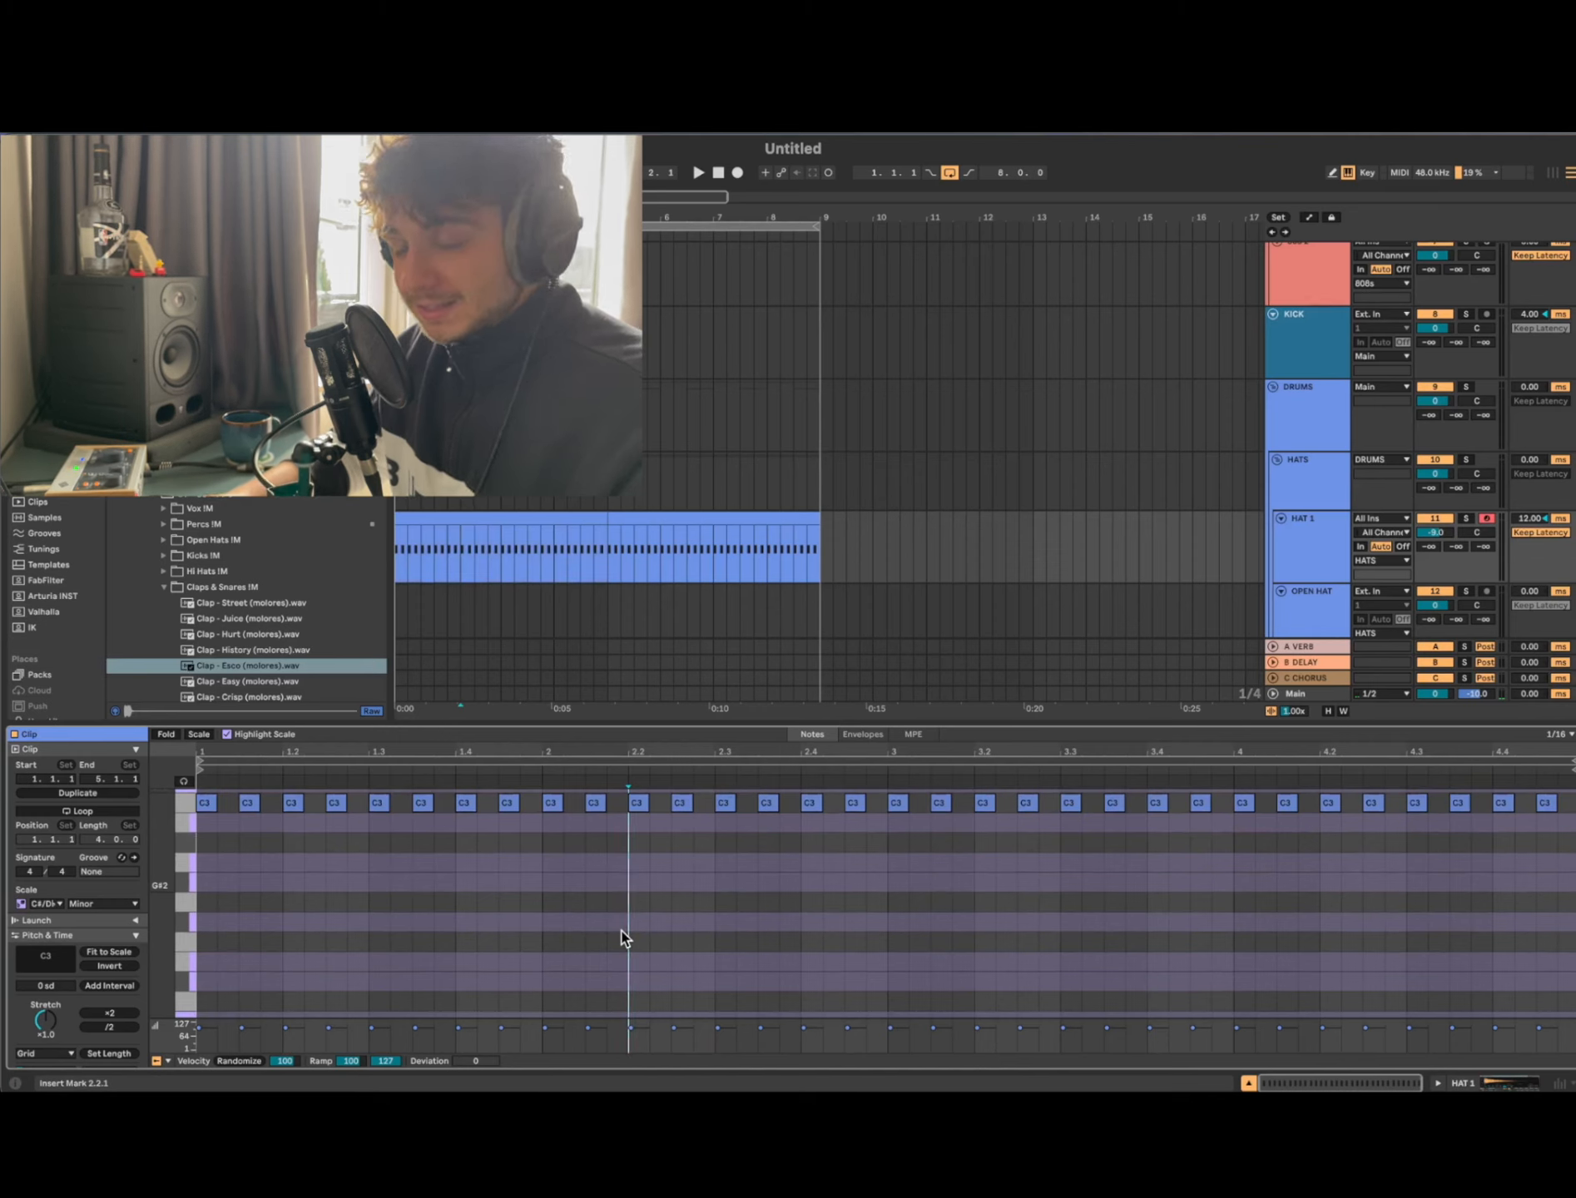
Step: Add a C#2 note at 2.4.3 in the HAT 1 clip
double_click(827, 933)
key("Down")
key("Right")
key("Down")
key("Down")
key("Down")
key("Left")
key("Right")
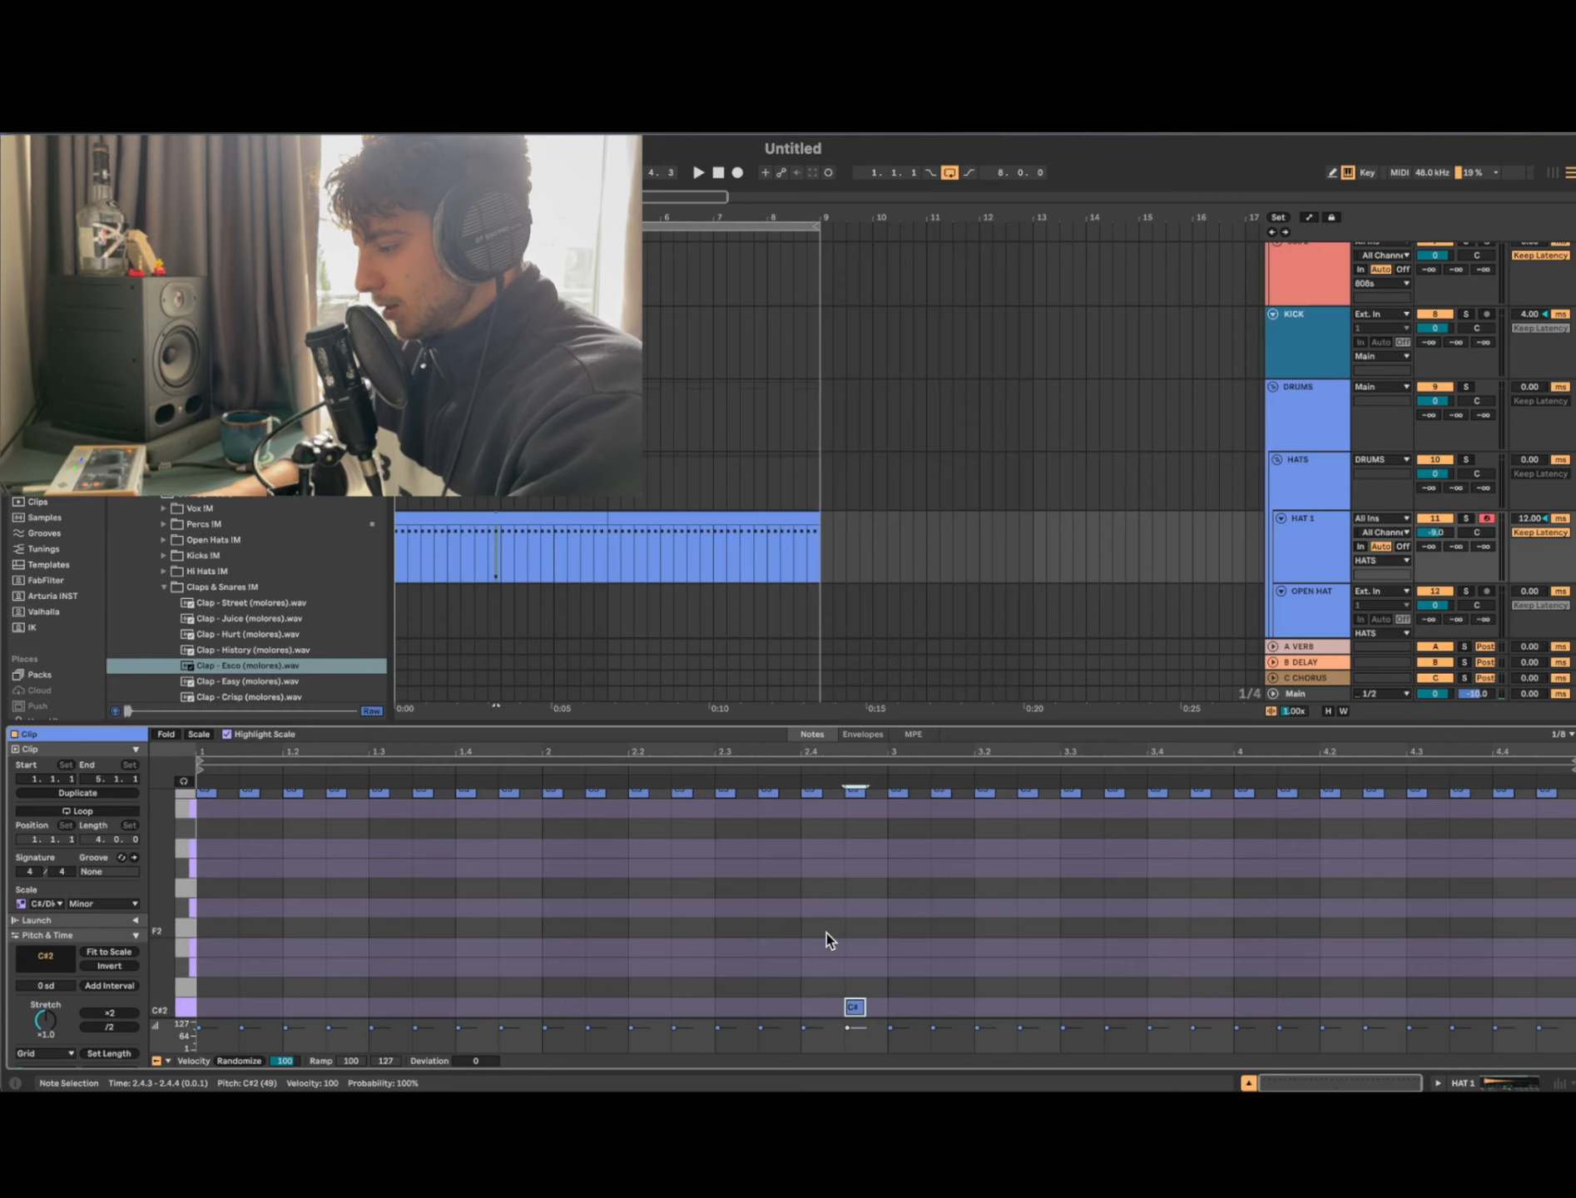
Step: Try the C#2 note at eighth length, narrow the grid to 1/16, shorten the note to a sixteenth and play it
key("shift+Right")
key("space")
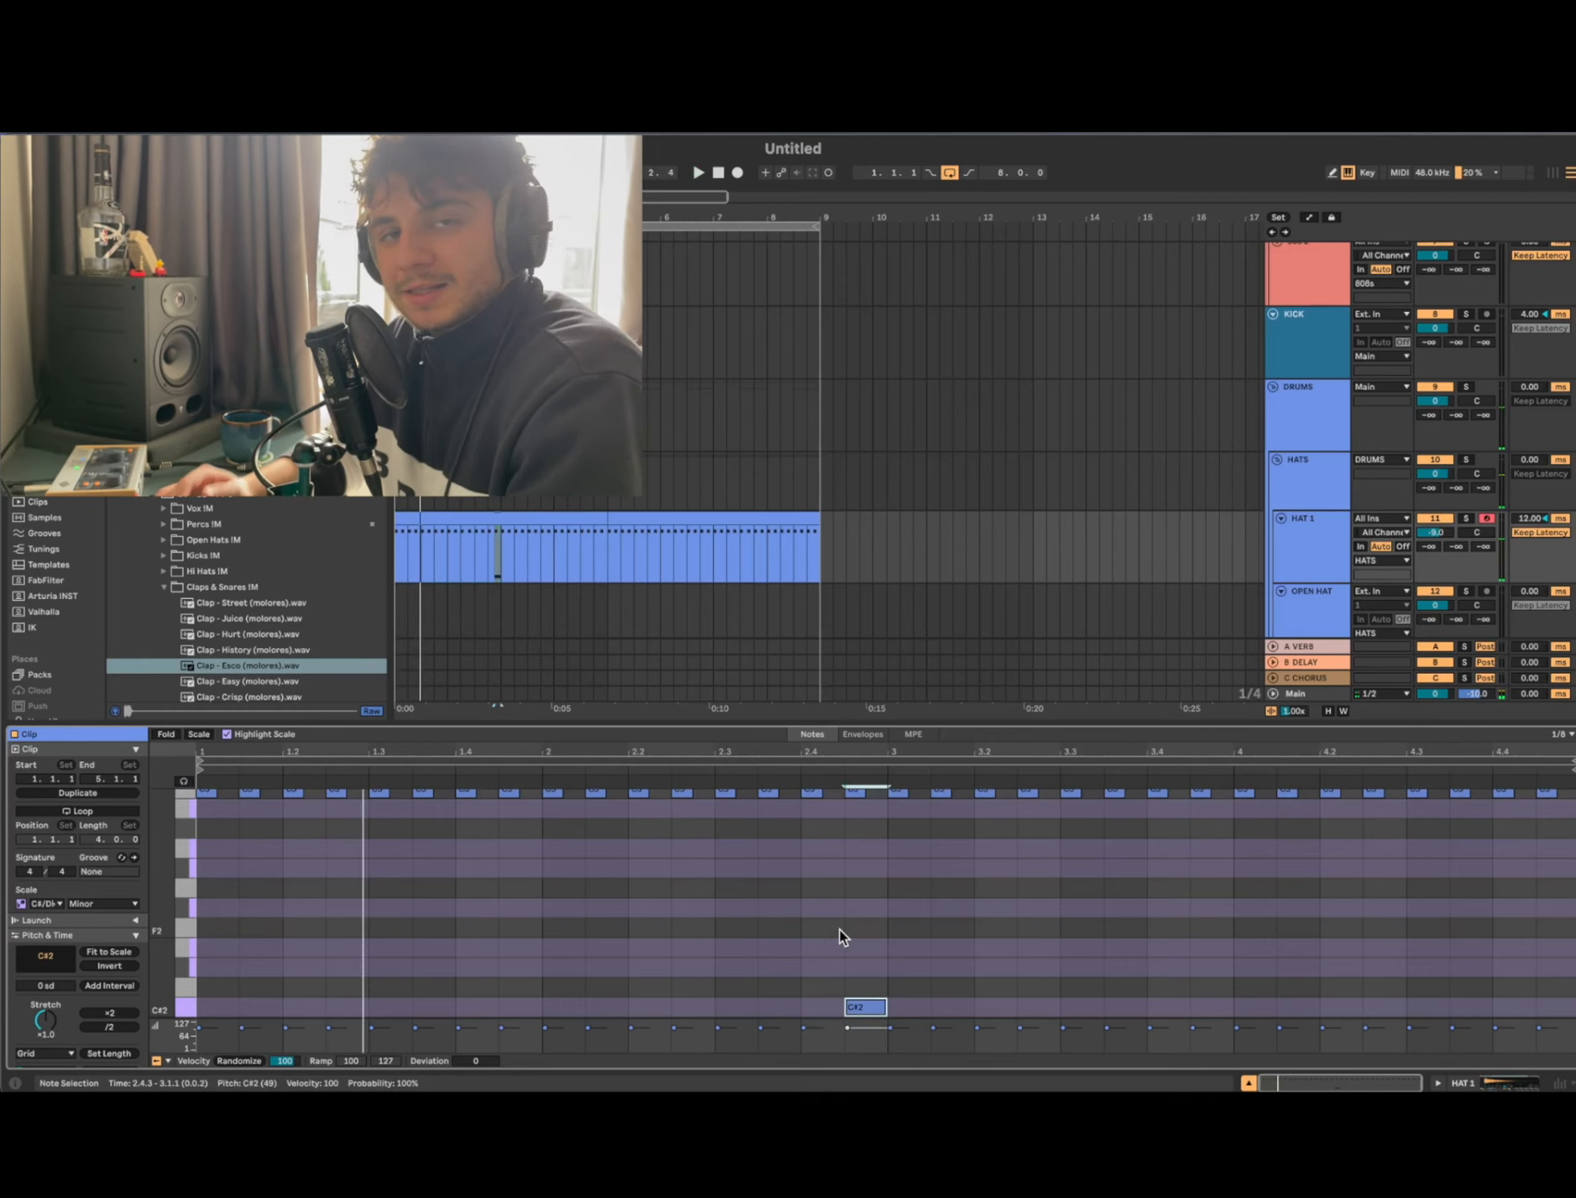
key("super+1")
key("shift+Left")
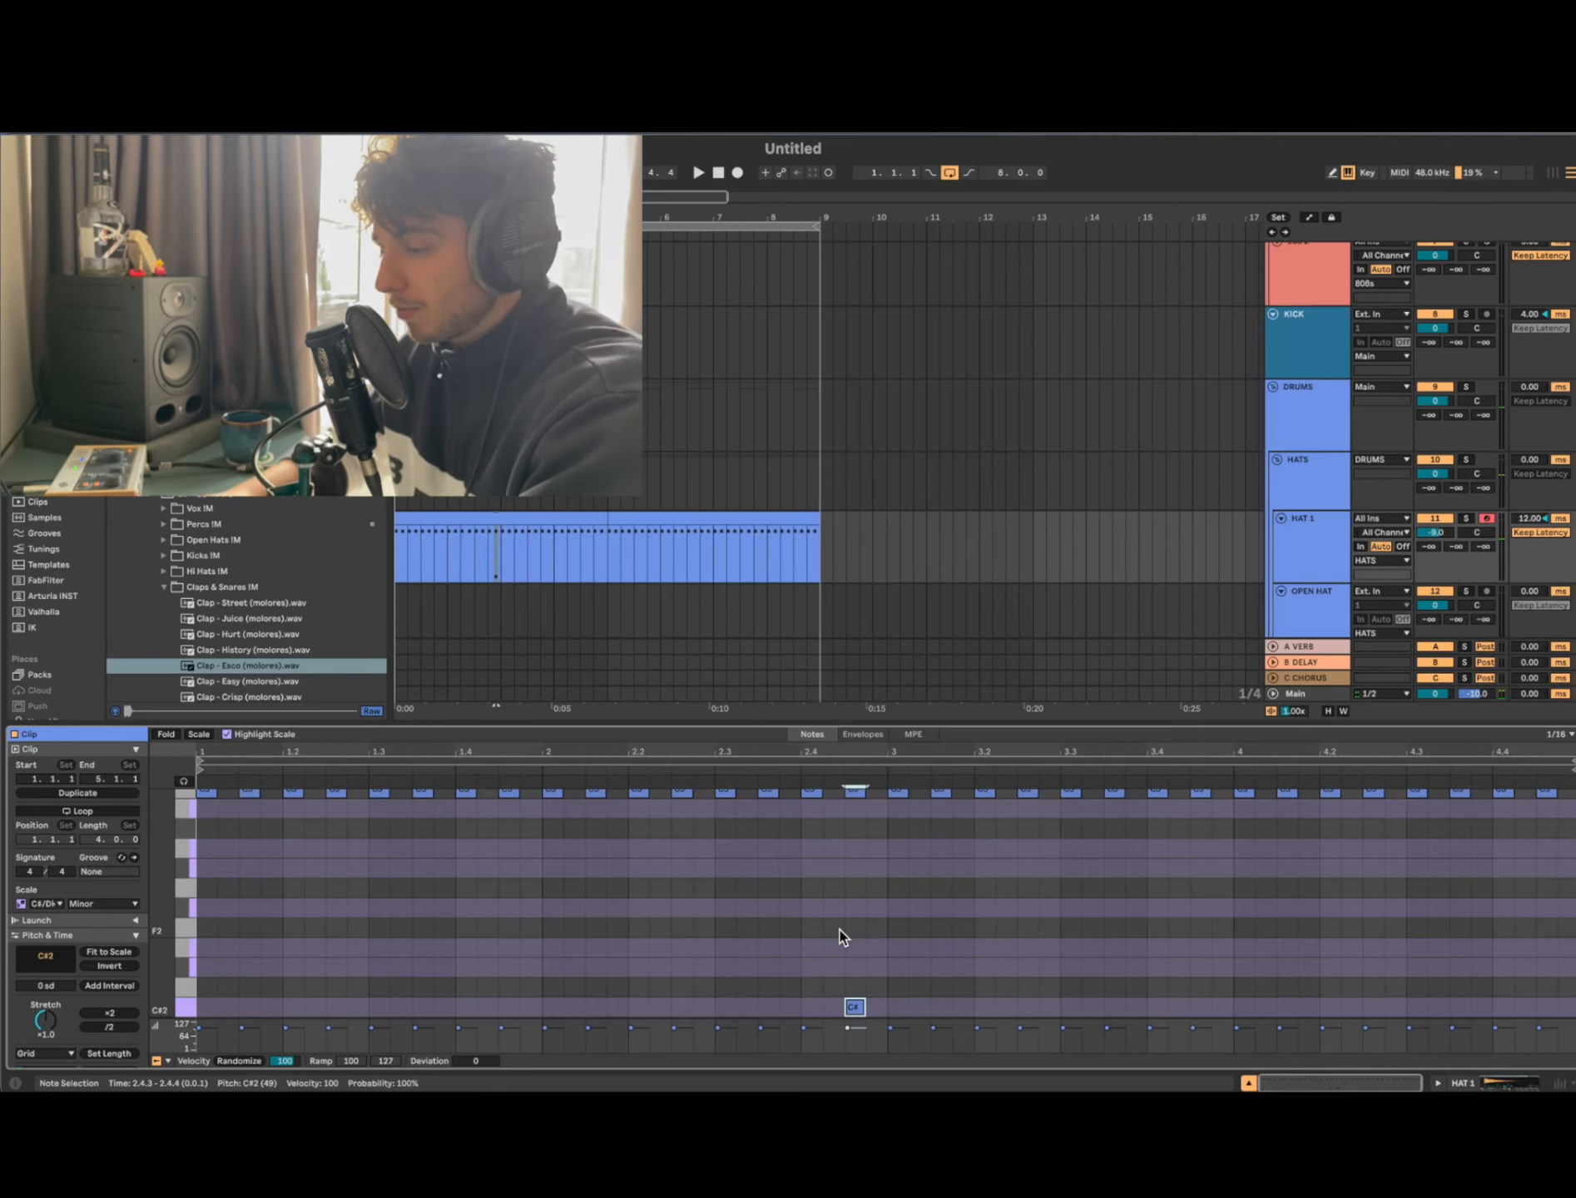
key("space")
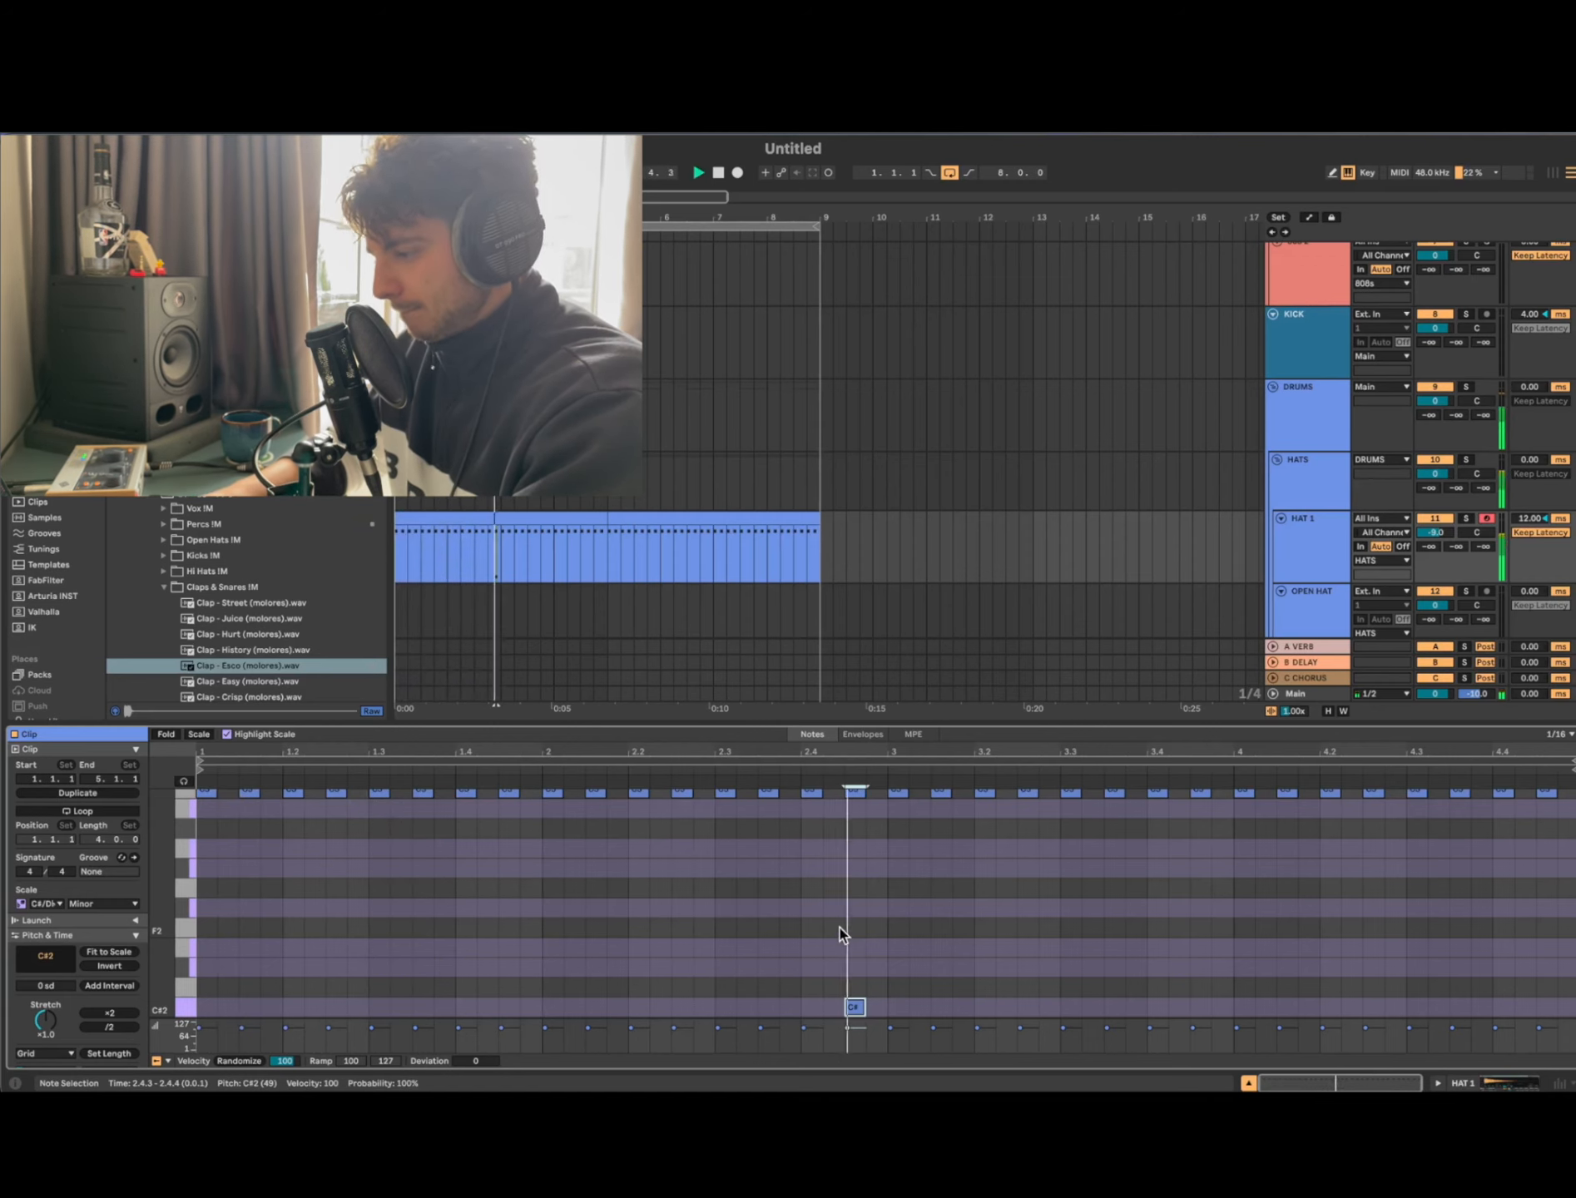
Step: Shift the C#2 note earlier to 2.3.3, lengthen it to an eighth and play the hi-hat pattern
key("Left")
key("Left")
key("Right")
key("Right")
key("Left")
key("Left")
key("Left")
key("Left")
key("shift+Right")
key("space")
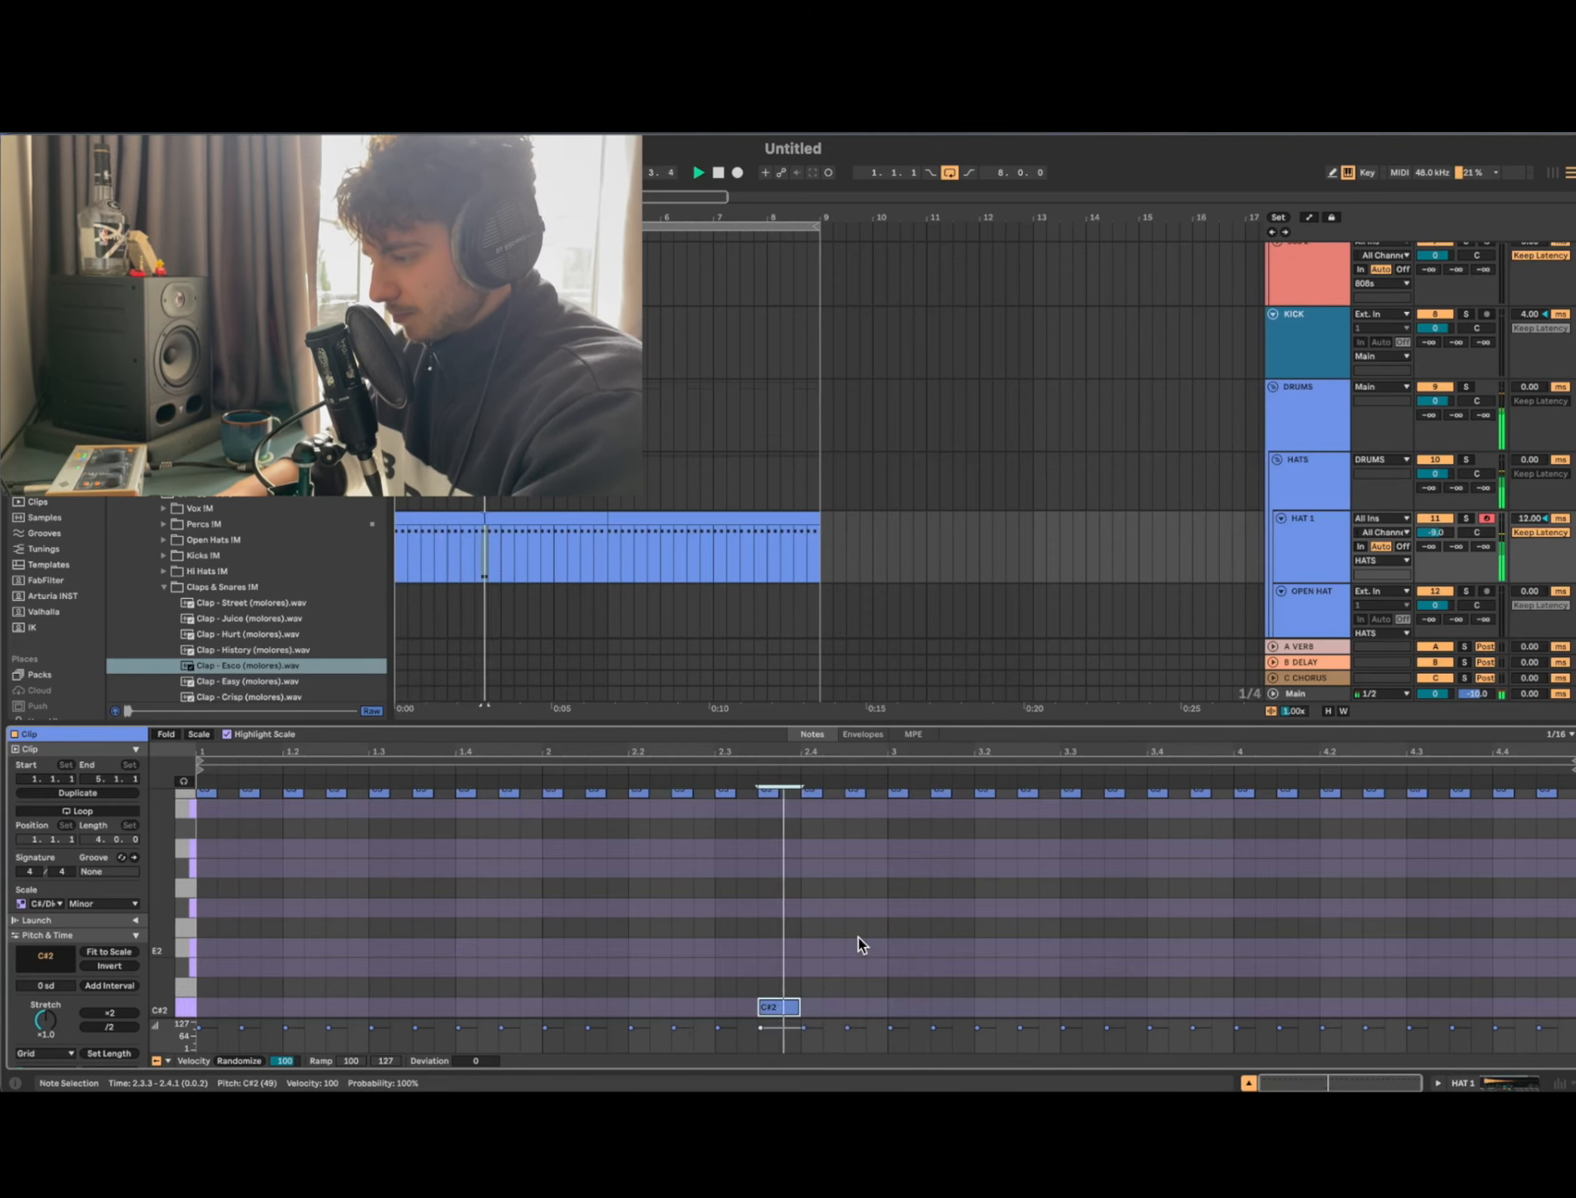
Step: Duplicate the first two bars of the HAT 1 pattern three times to fill all eight bars
left_click_drag(503, 560, 393, 558)
key("super+d")
key("super+d")
key("super+d")
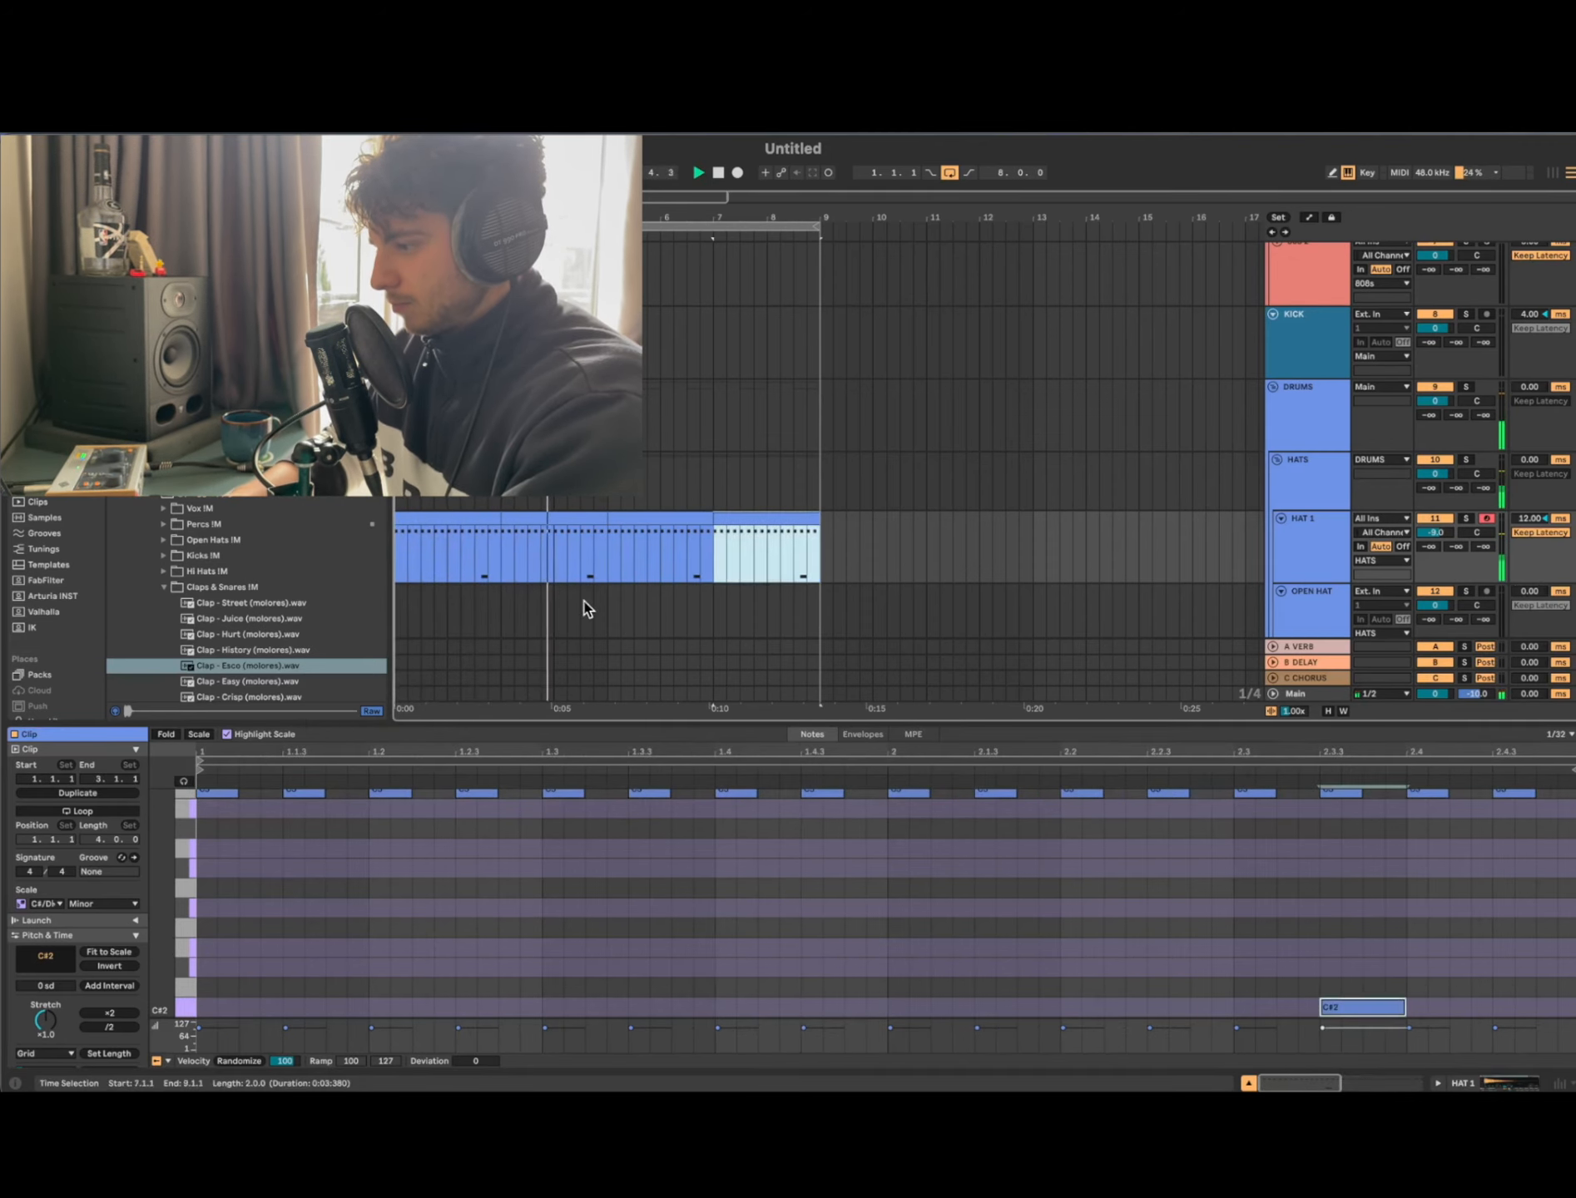
Step: Delete the C#2 notes from bars 4 and 8 of the HAT 1 pattern and select its first four bars
left_click_drag(609, 559, 396, 573)
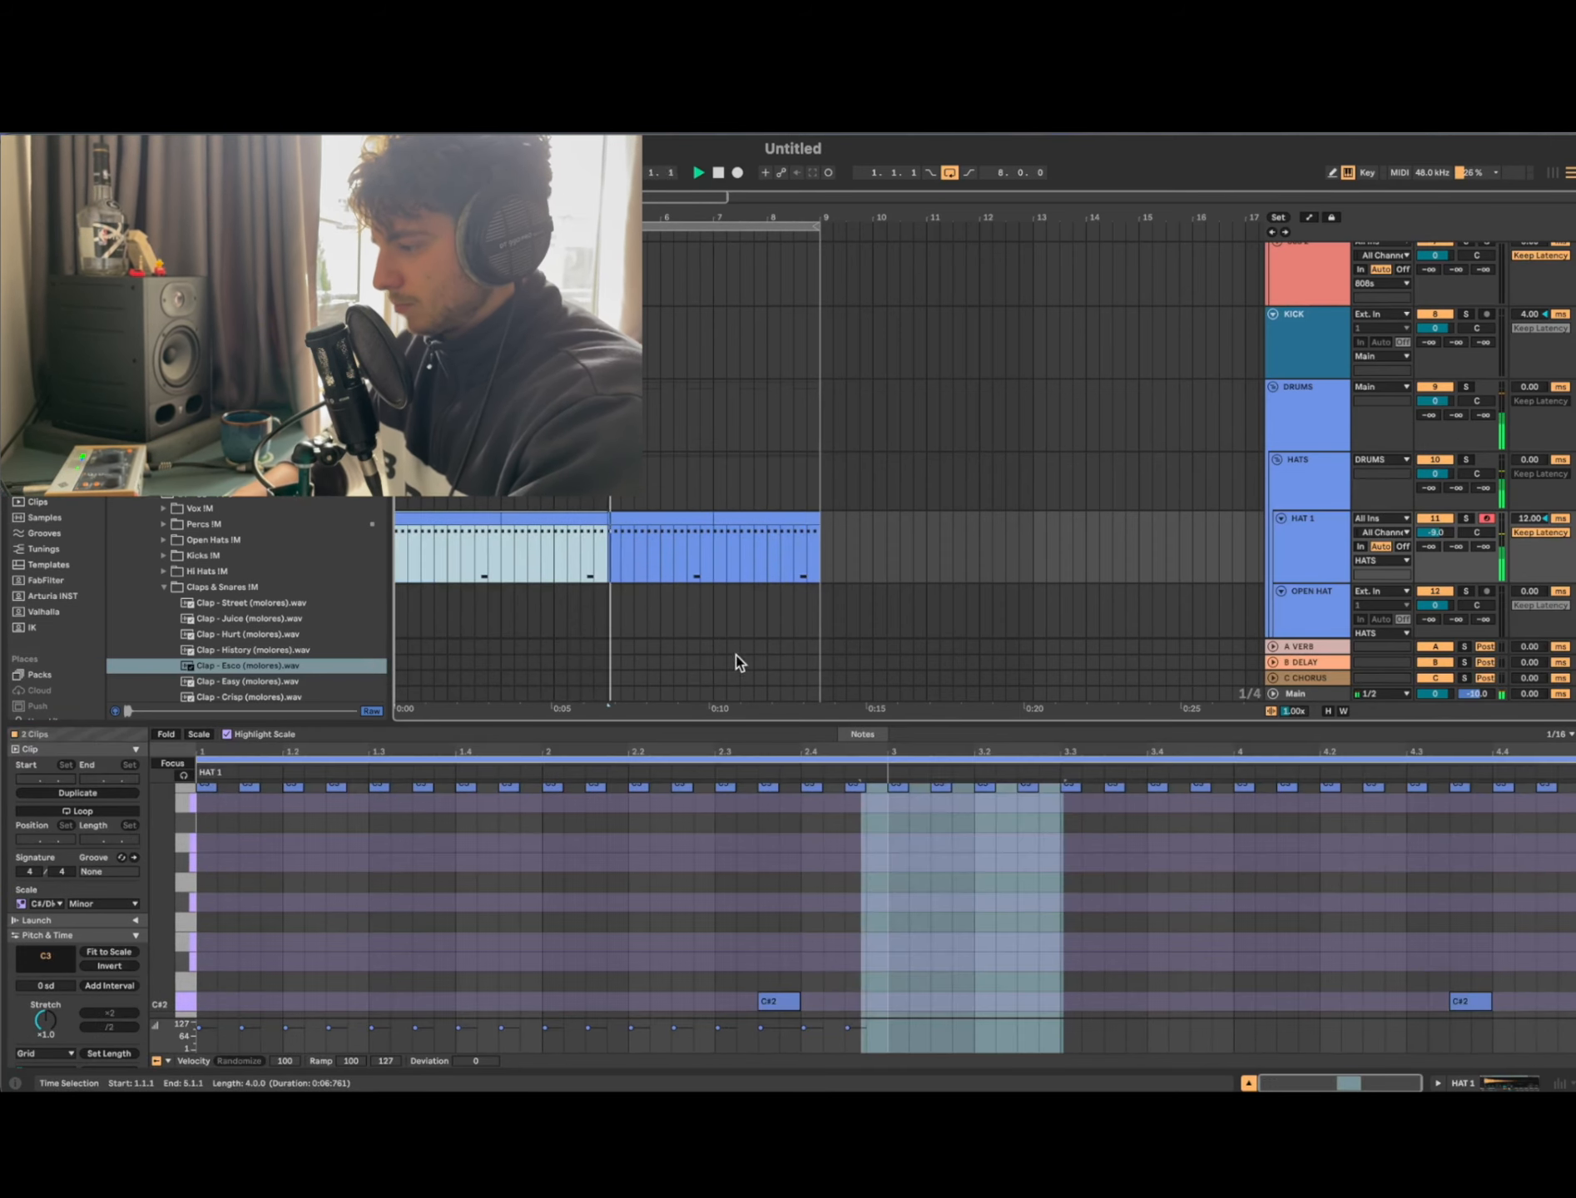
left_click_drag(1434, 989, 1496, 1067)
key("Delete")
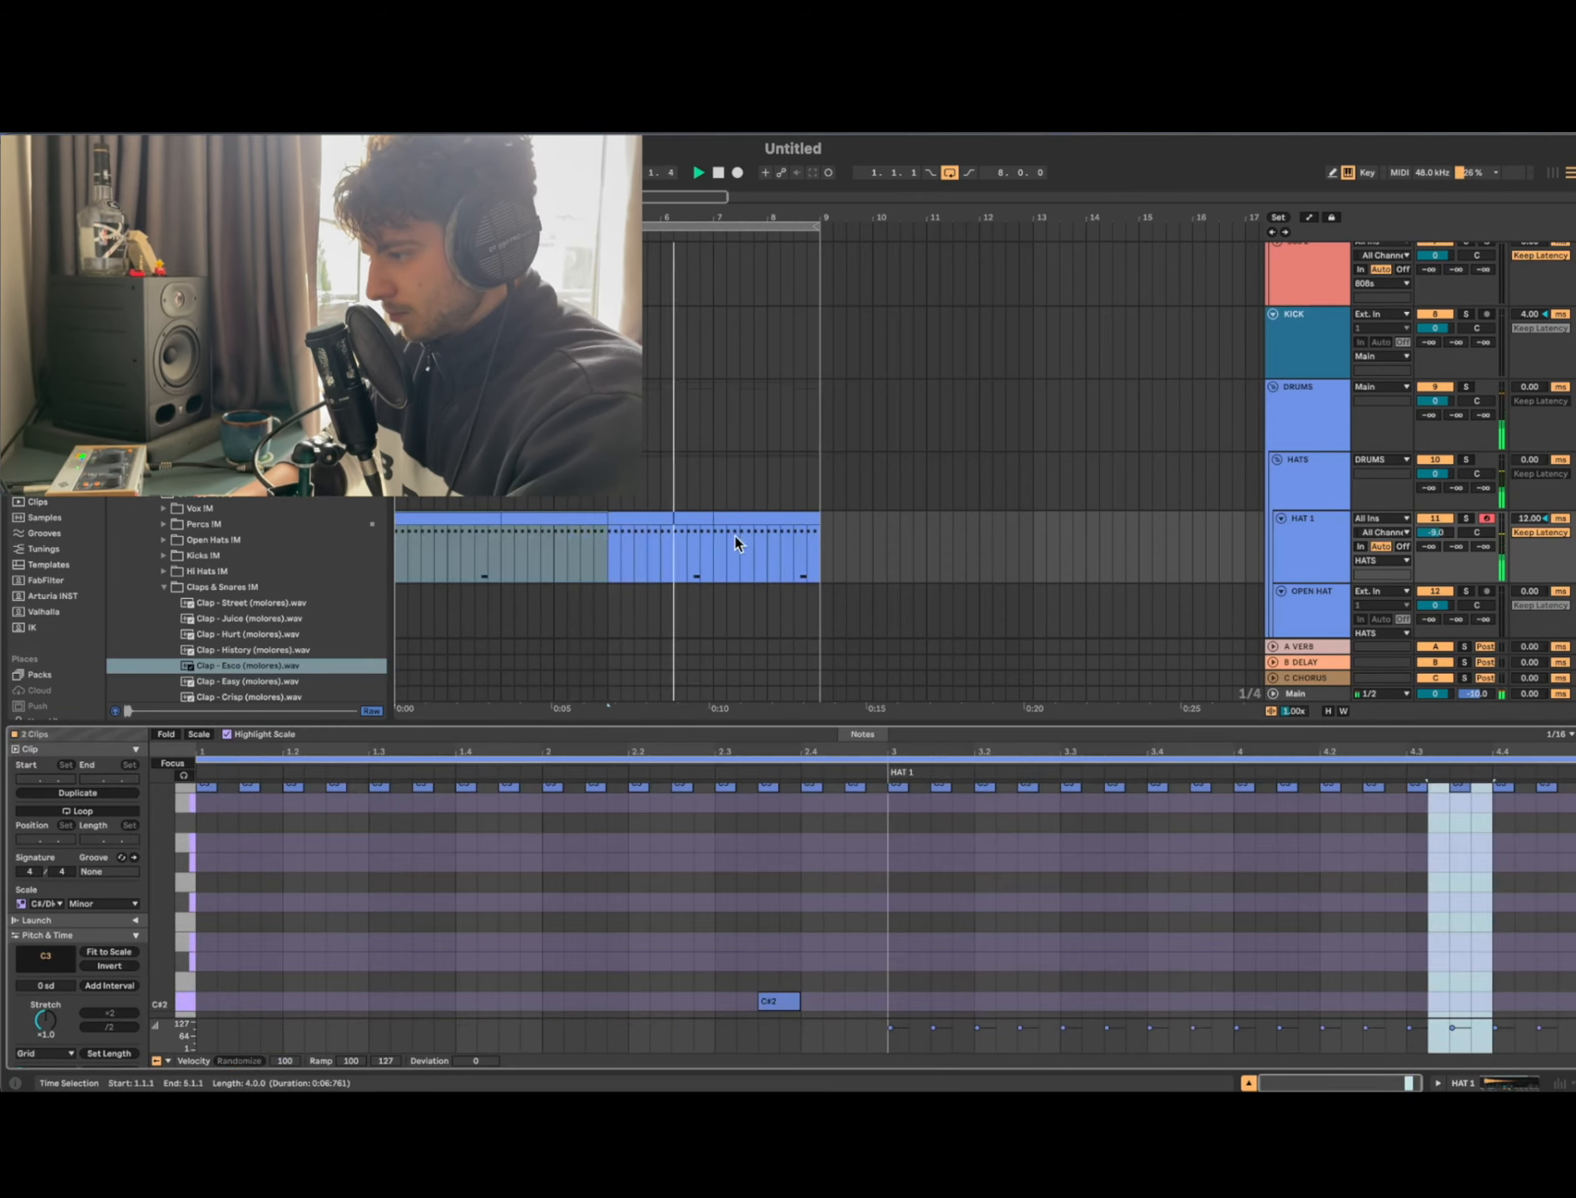
left_click(785, 552)
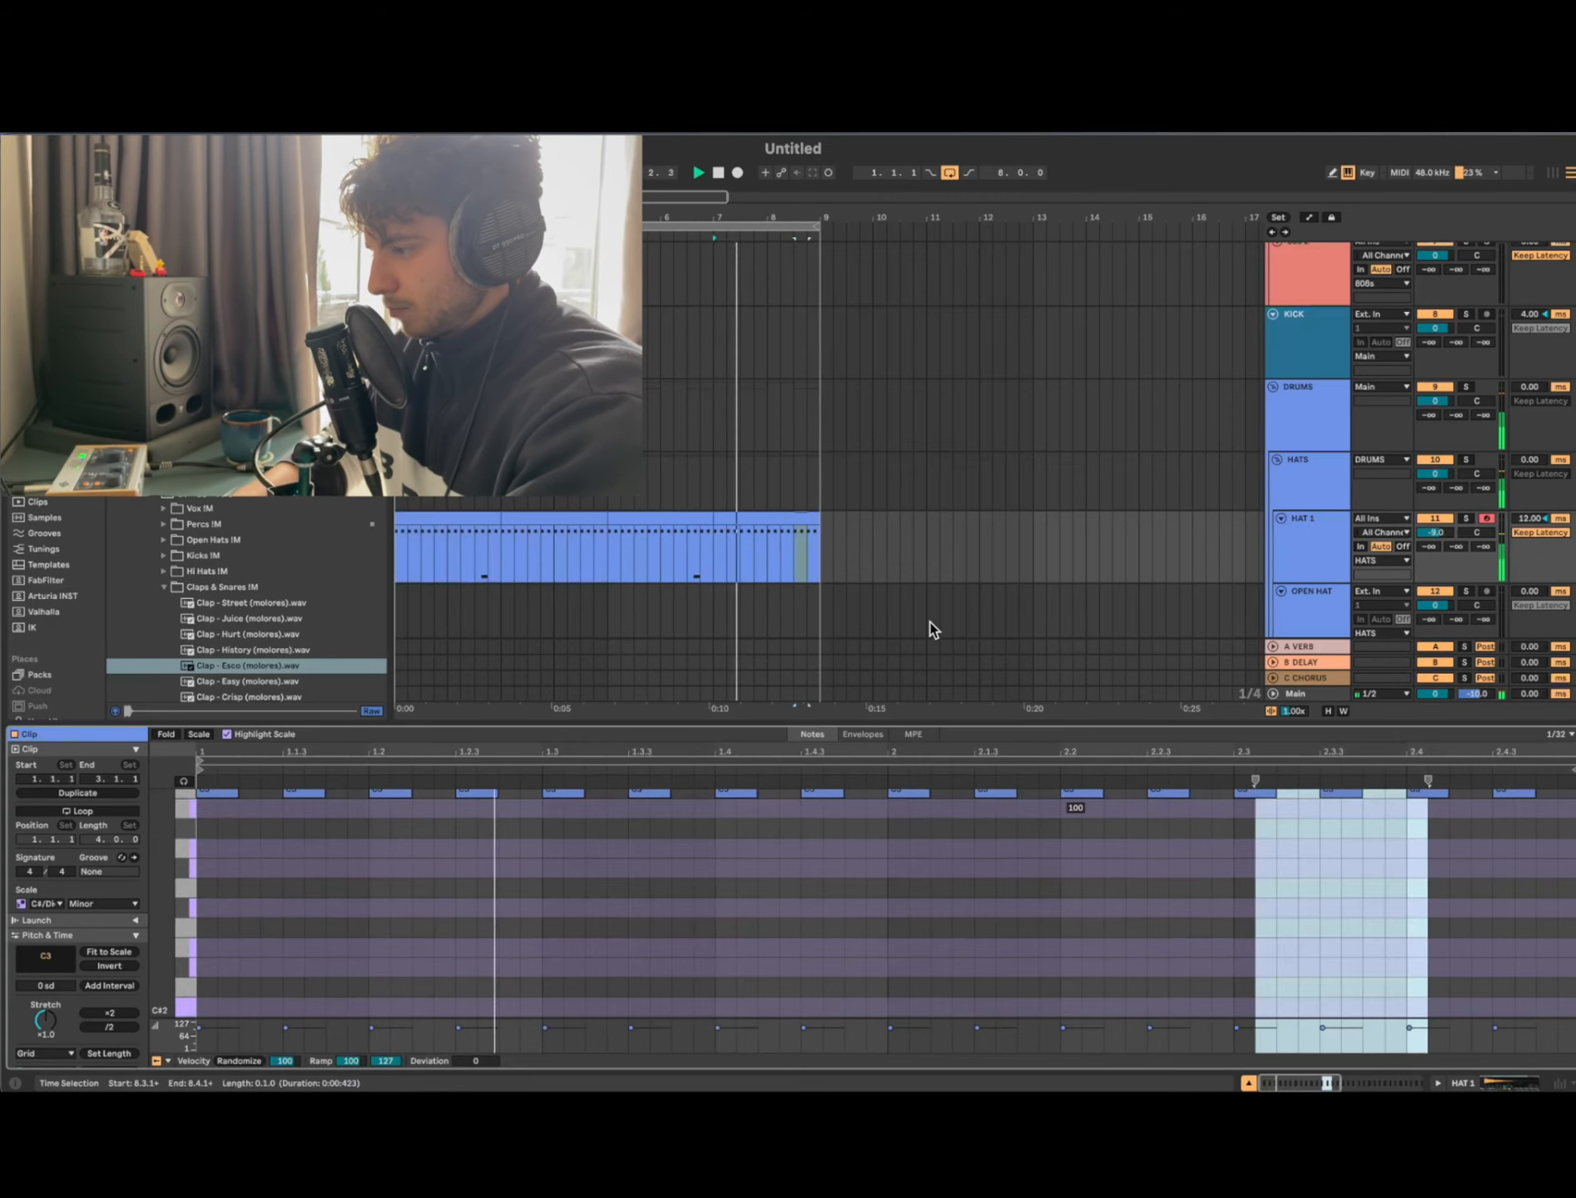
left_click_drag(608, 555, 236, 556)
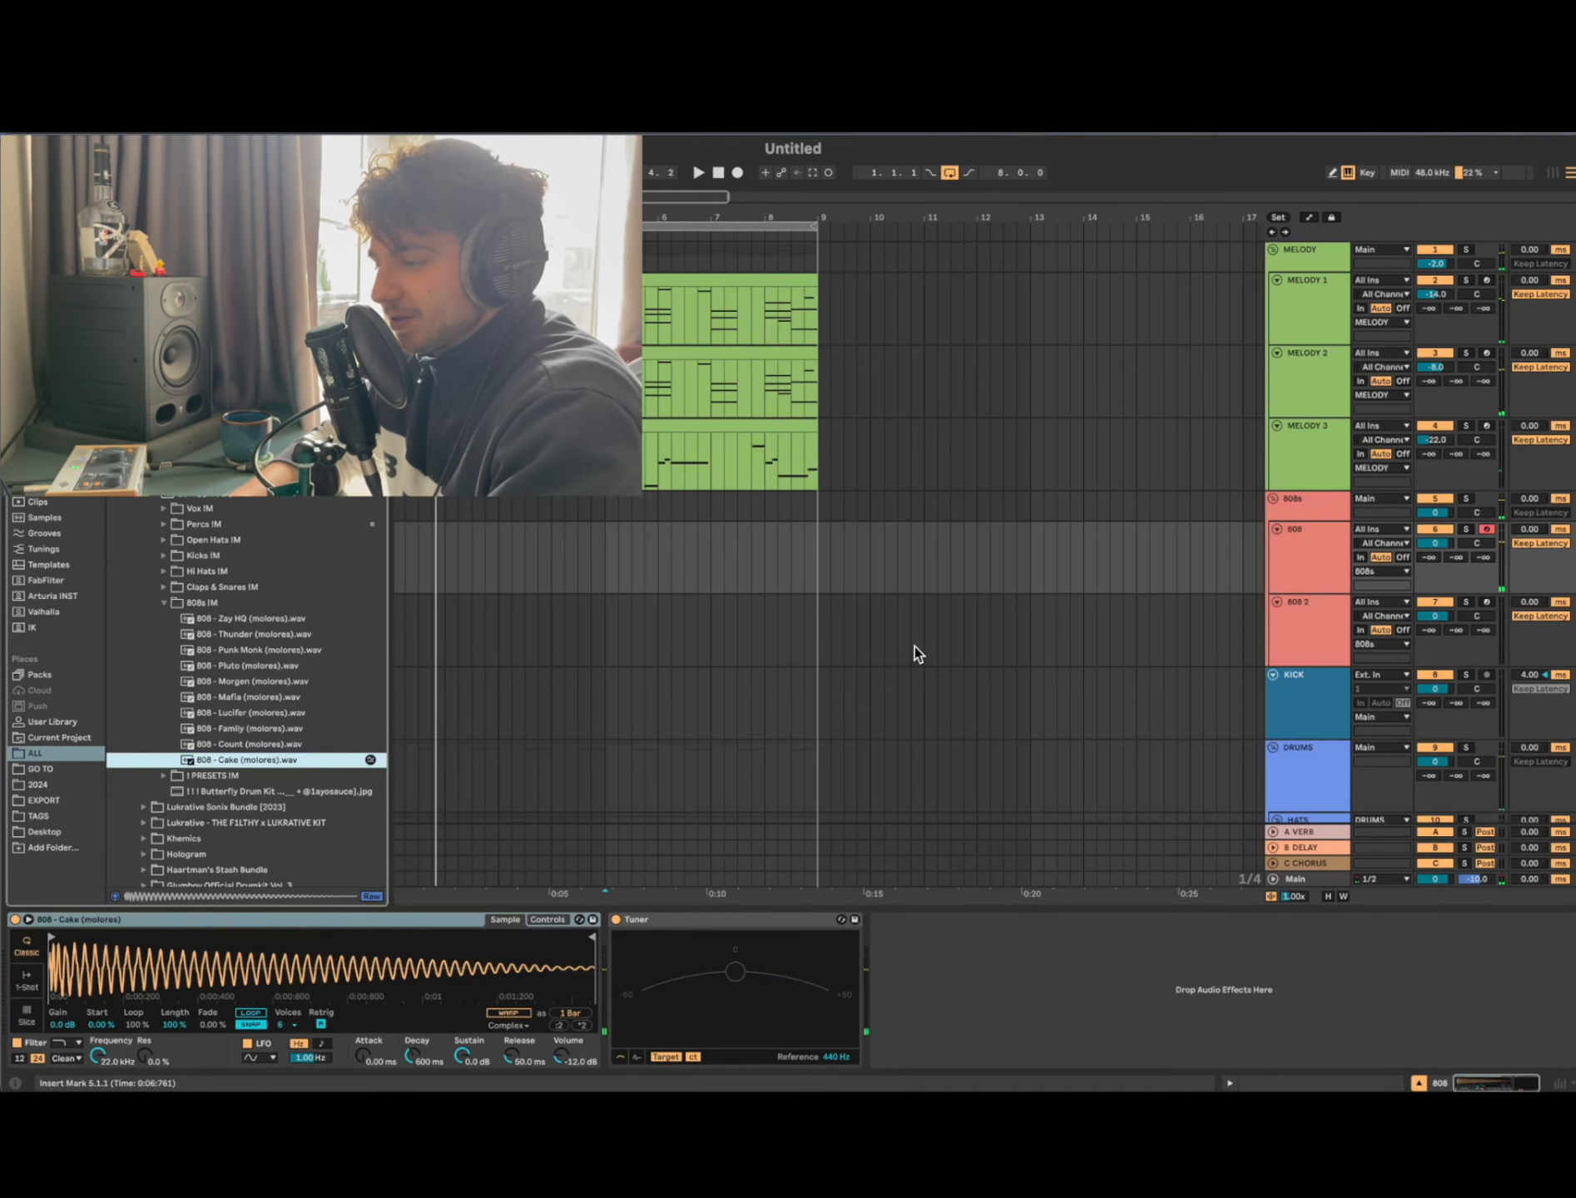
Step: Widen the arrangement grid to 1/1 and insert an empty four-bar MIDI clip at the start of the 808 track
scroll(915, 647, "down", 8)
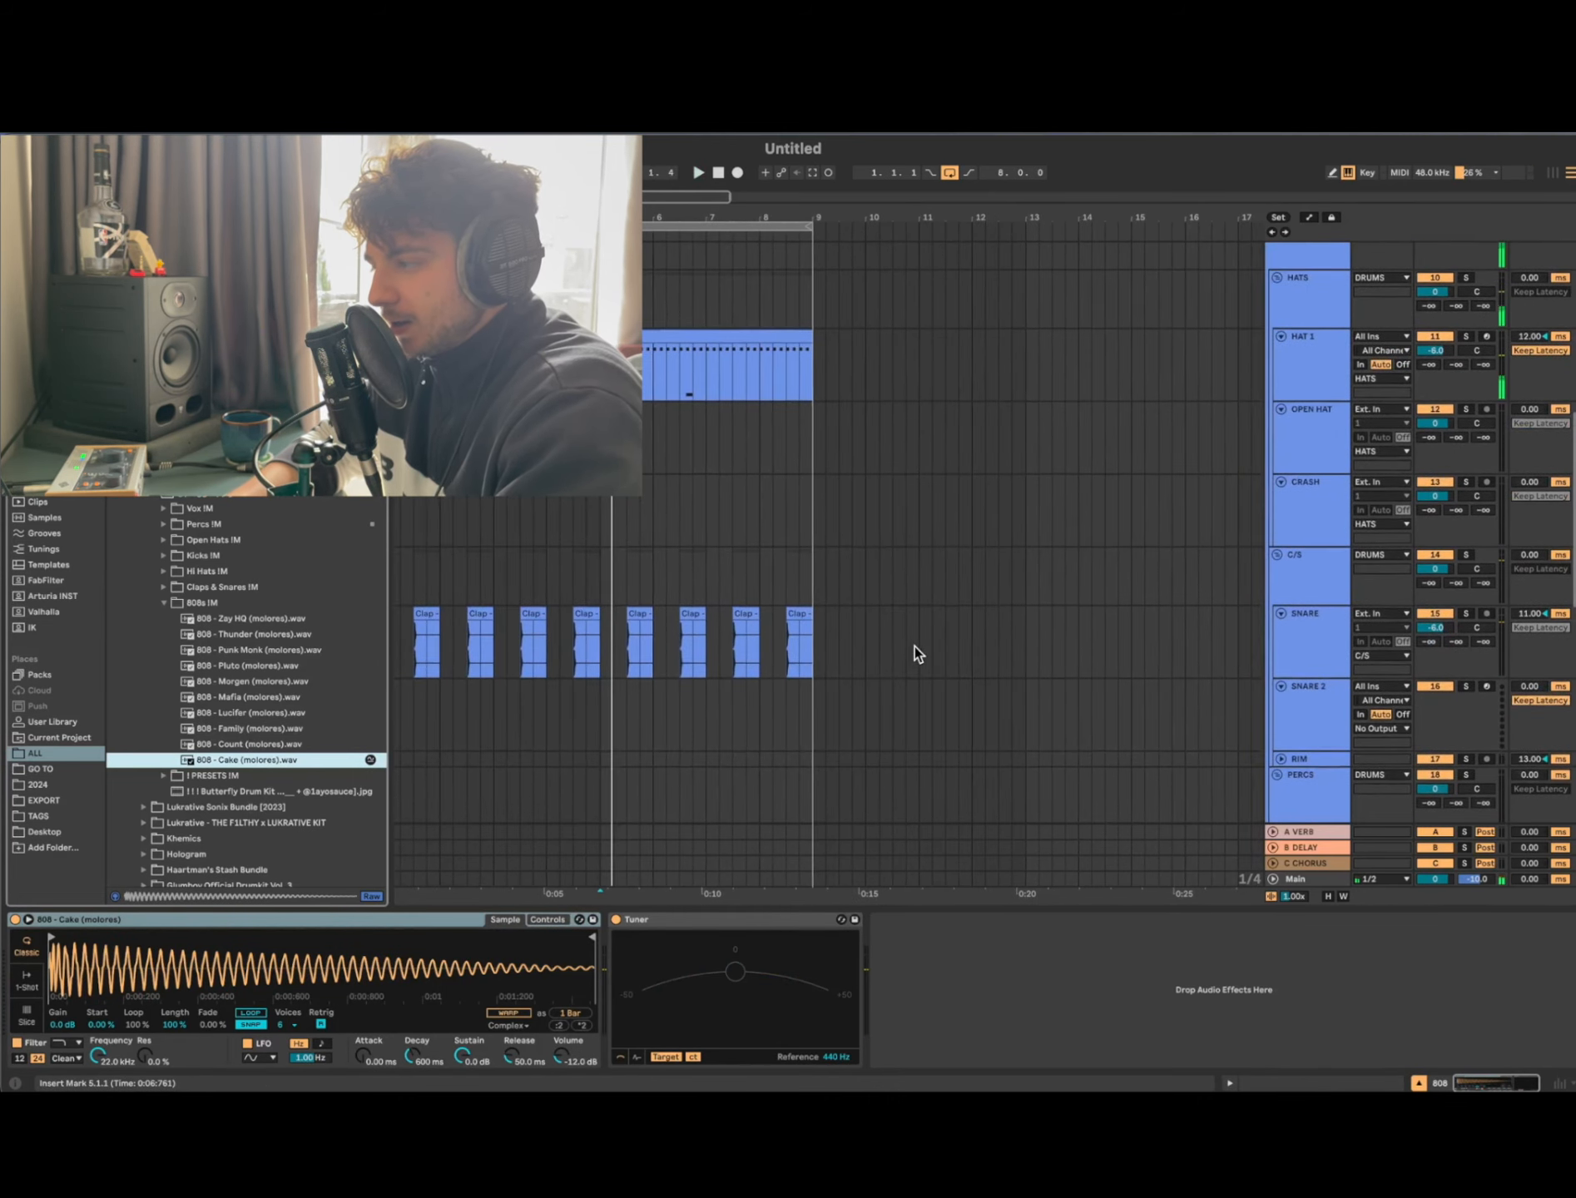
scroll(914, 646, "up", 5)
left_click(1306, 385)
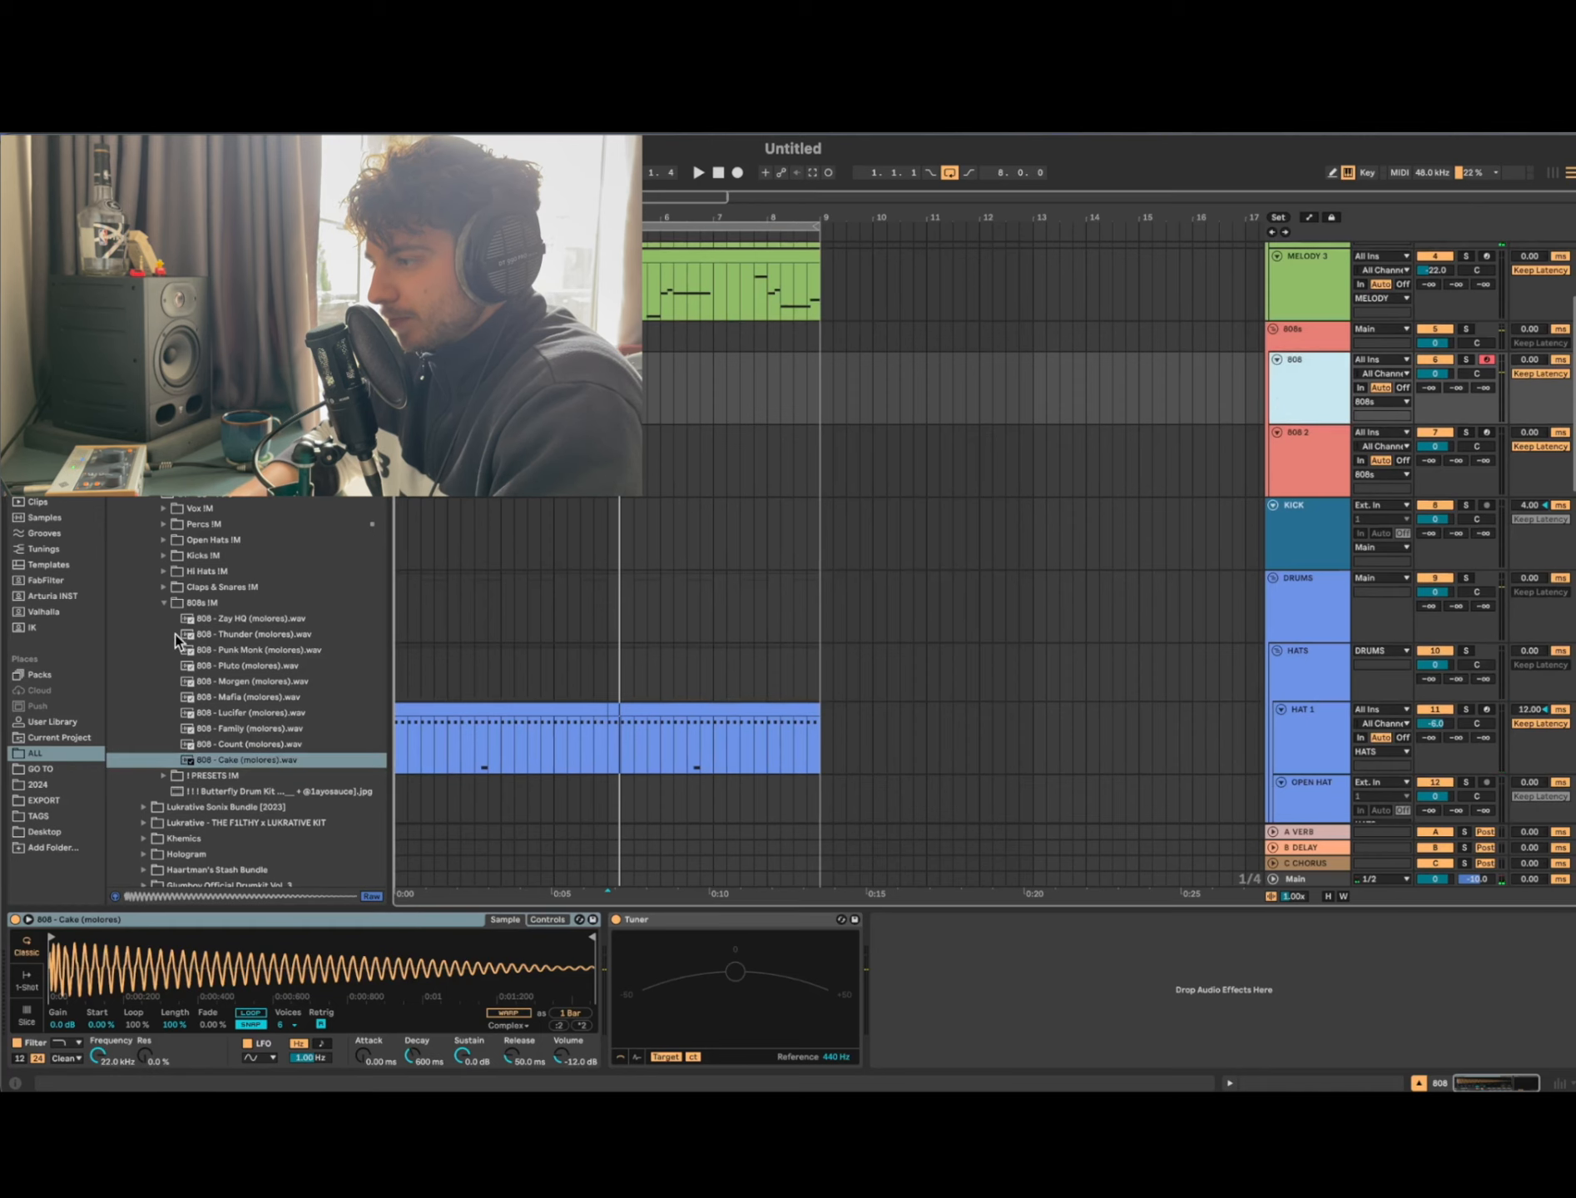
scroll(567, 525, "up", 5)
mouse_move(597, 571)
left_mouse_down()
mouse_move(396, 565)
mouse_move(613, 553)
mouse_move(397, 574)
left_mouse_up()
left_click_drag(603, 572, 149, 562)
key("super+2")
key("super+2")
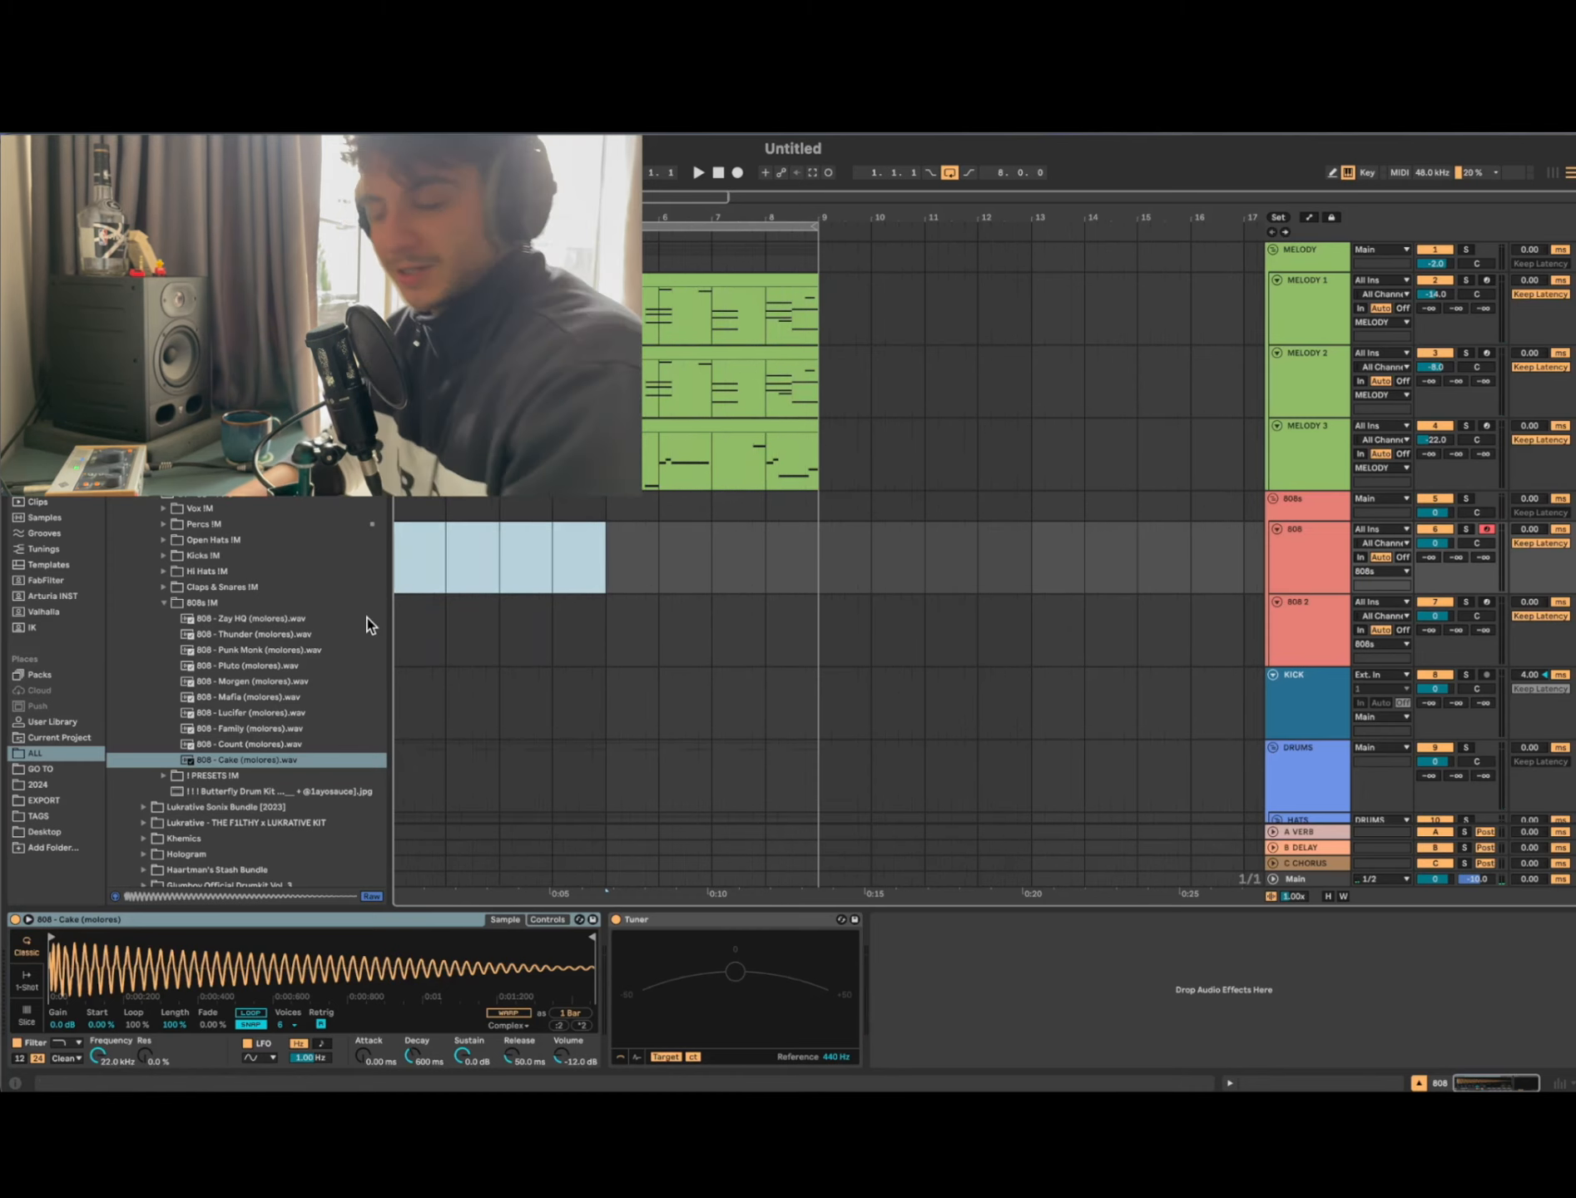
left_click_drag(596, 578, 363, 581)
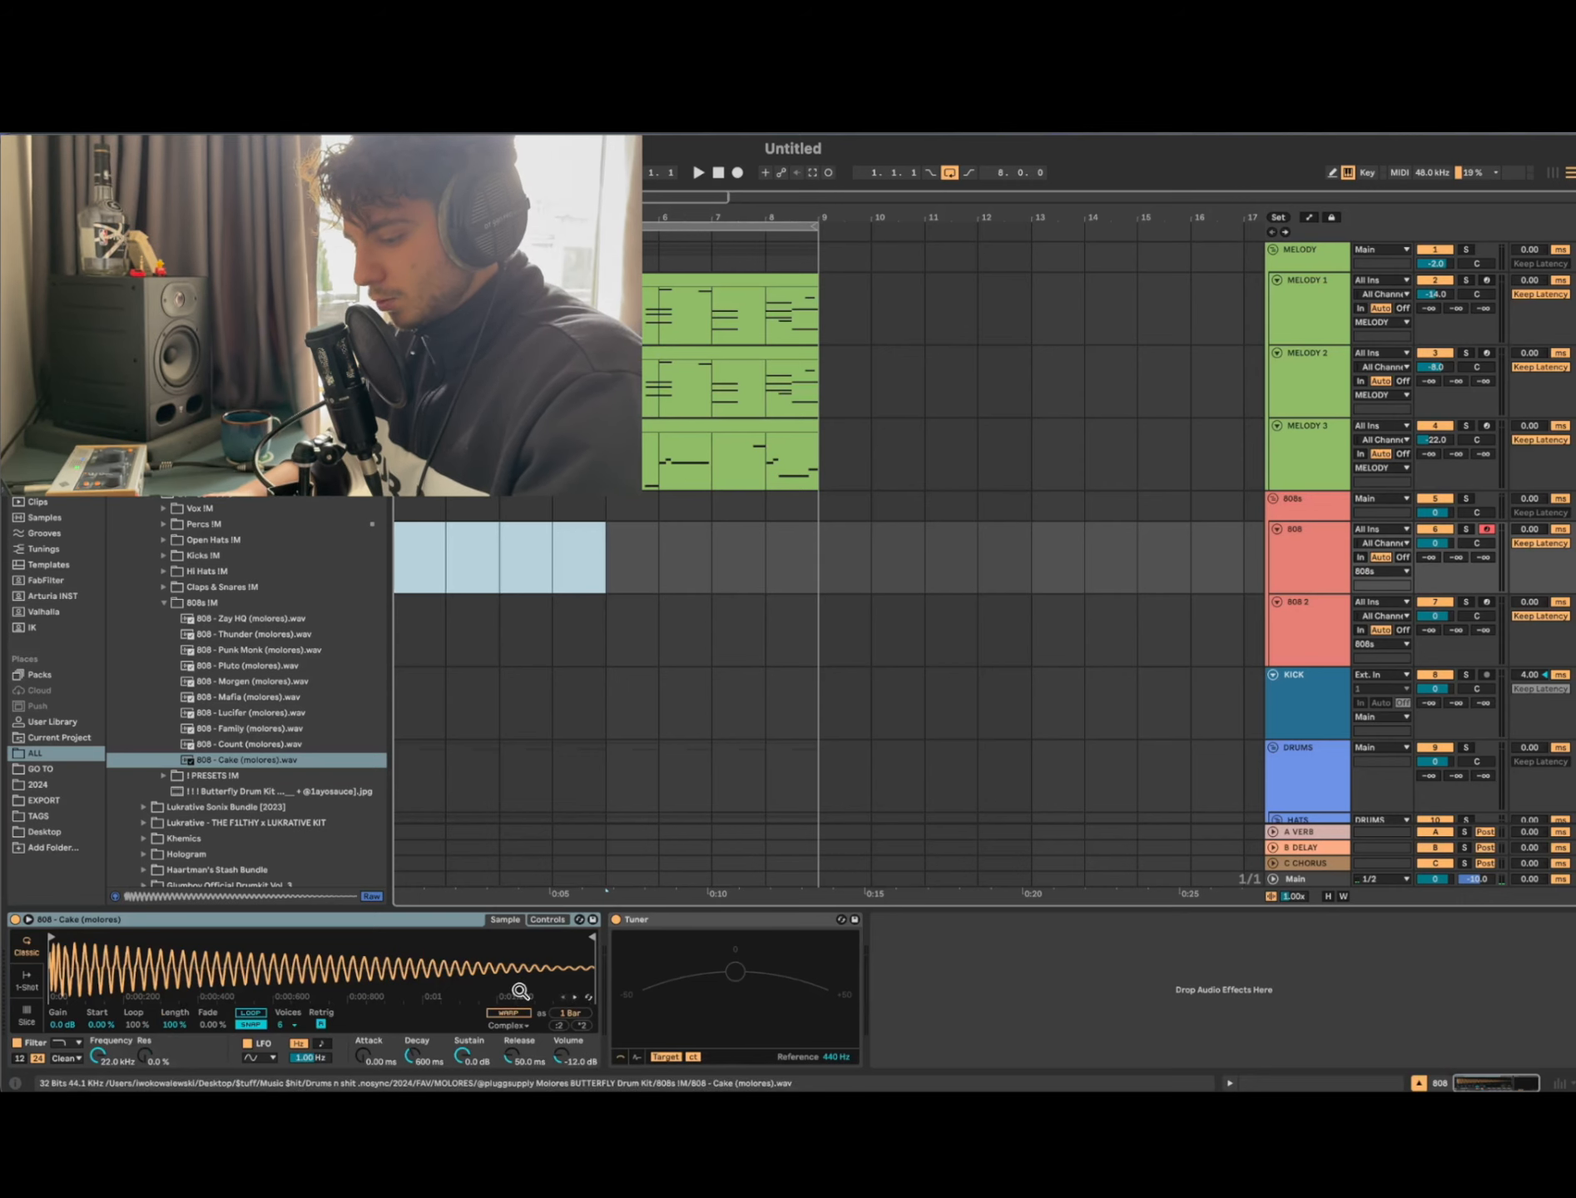
key("super+shift+m")
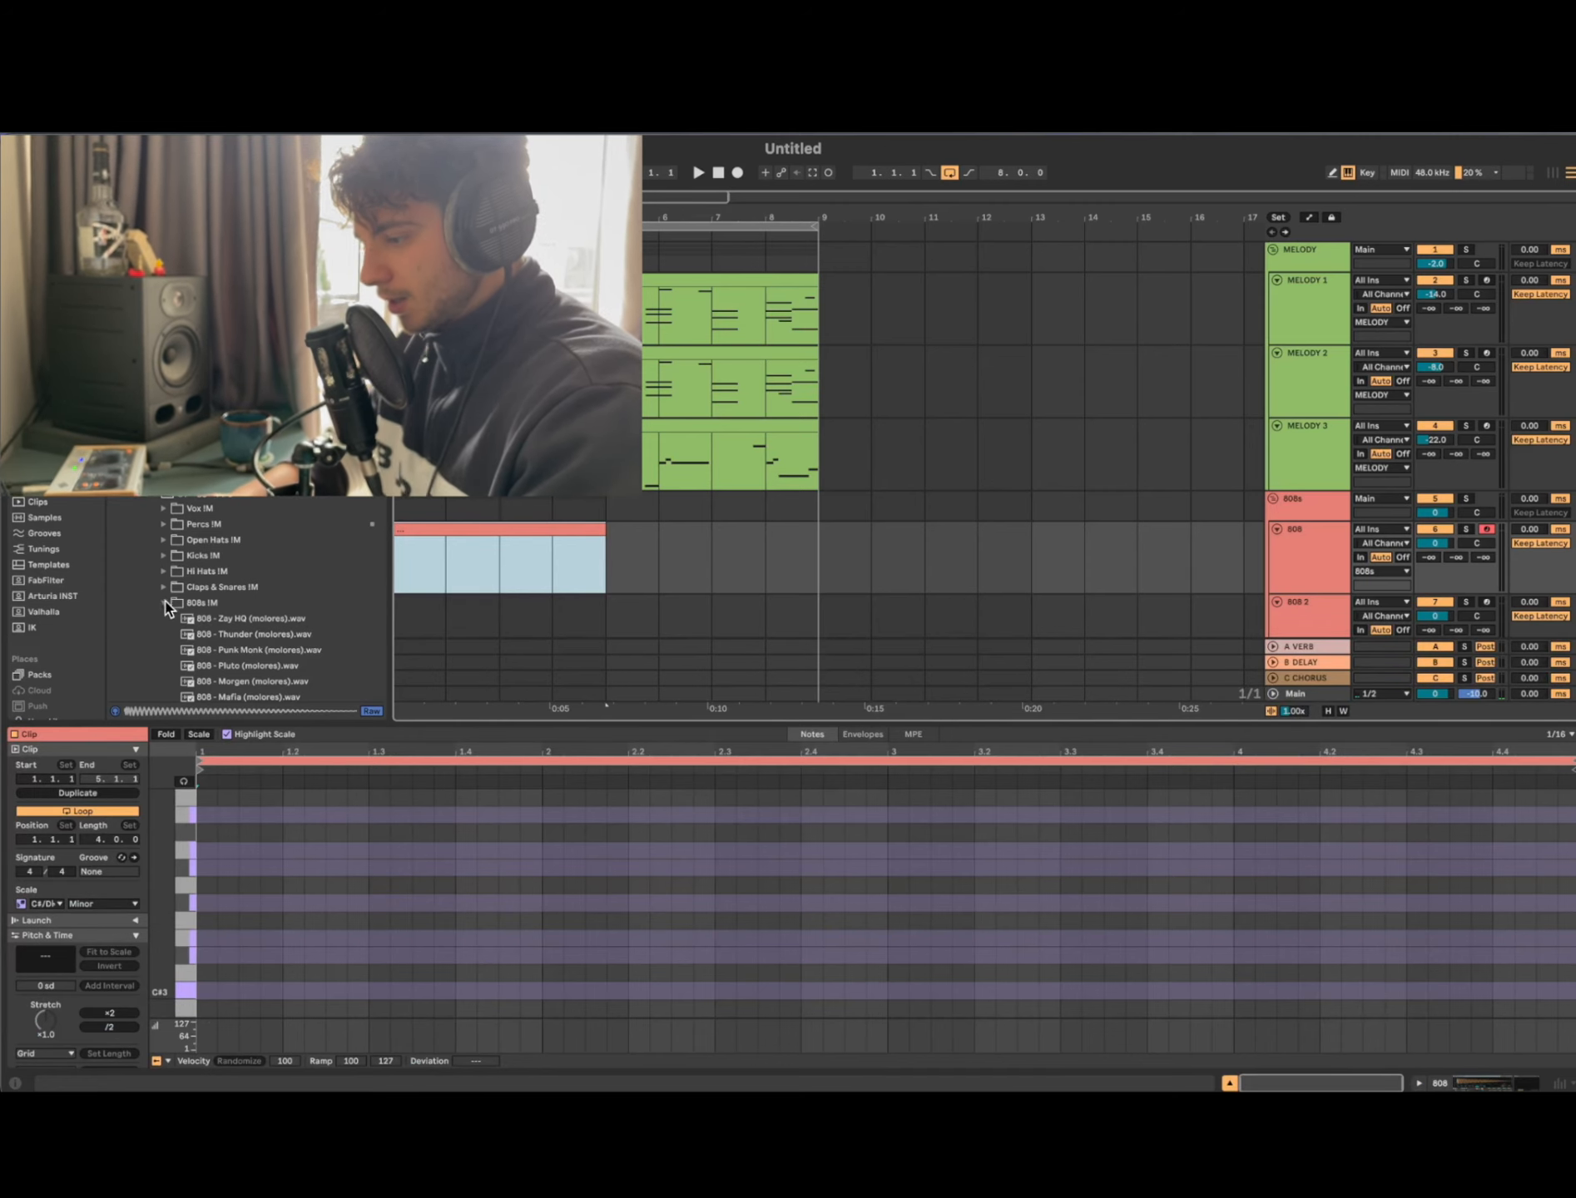
Step: Audition other molores 808 samples, load 808 - n3w (molores) onto the 808 track and play the beat
scroll(463, 860, "down", 2)
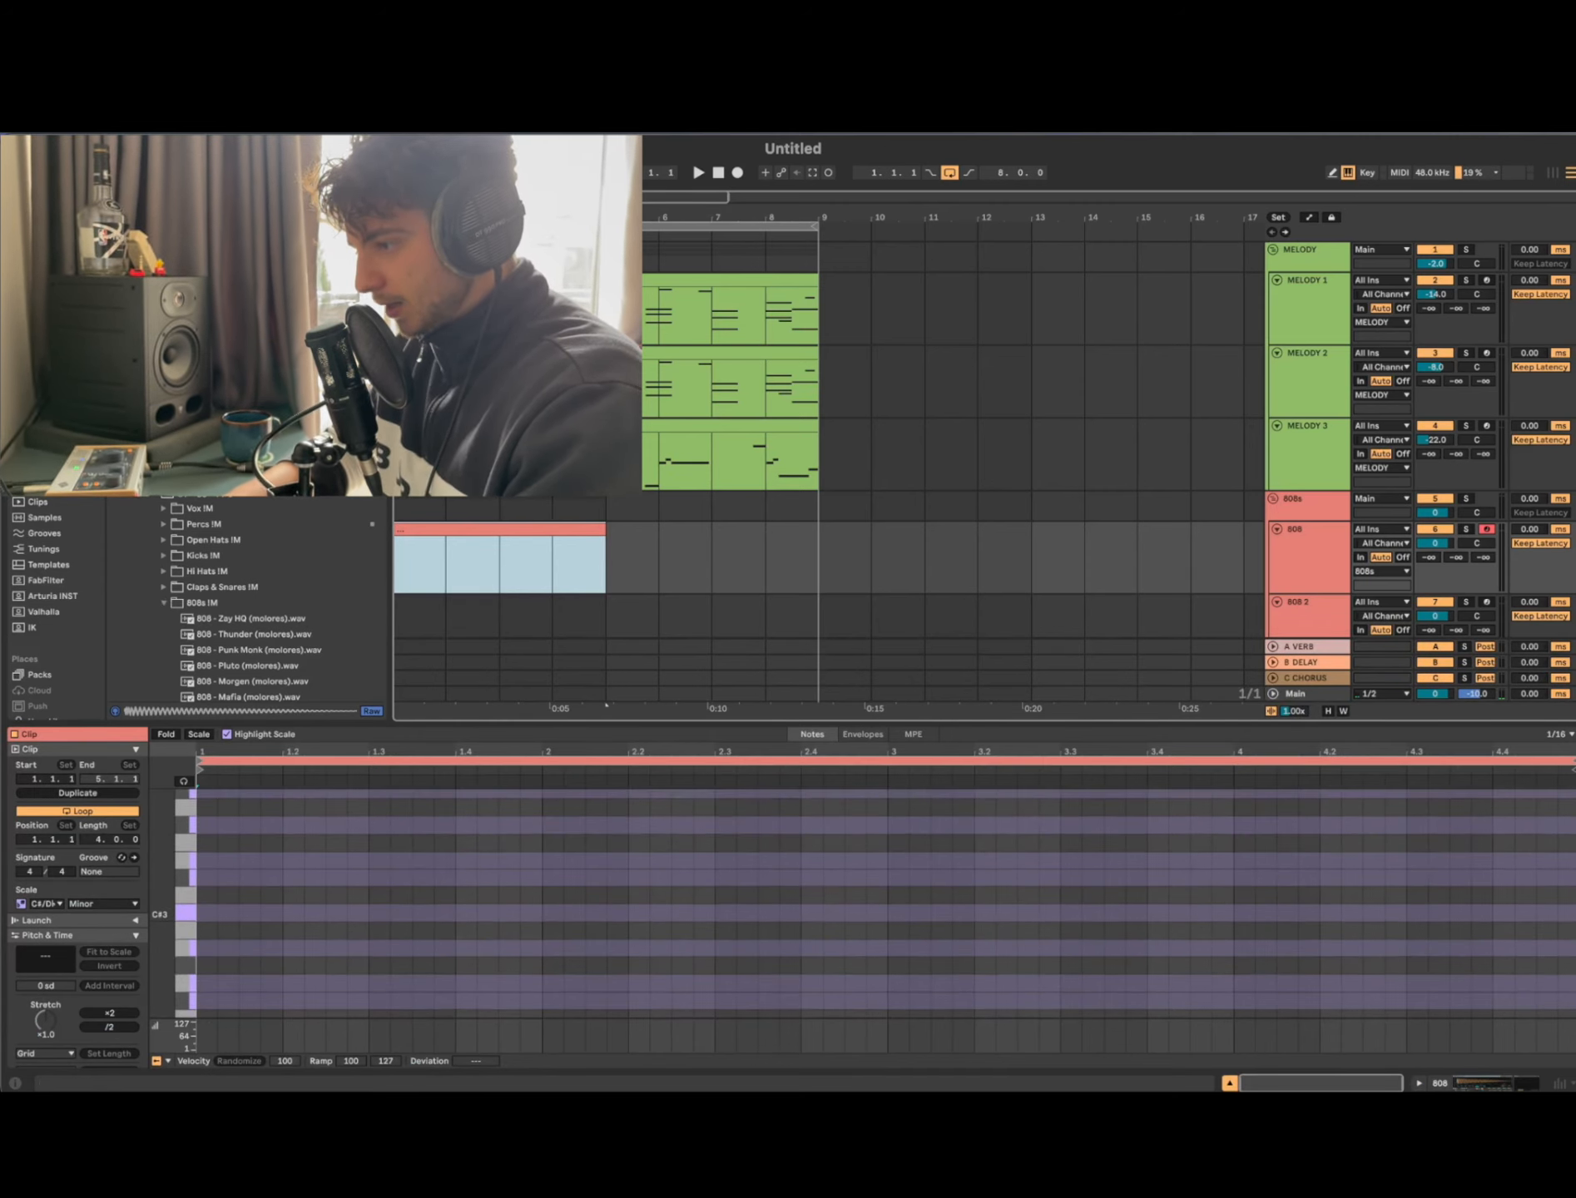
scroll(177, 550, "down", 5)
scroll(190, 649, "down", 5)
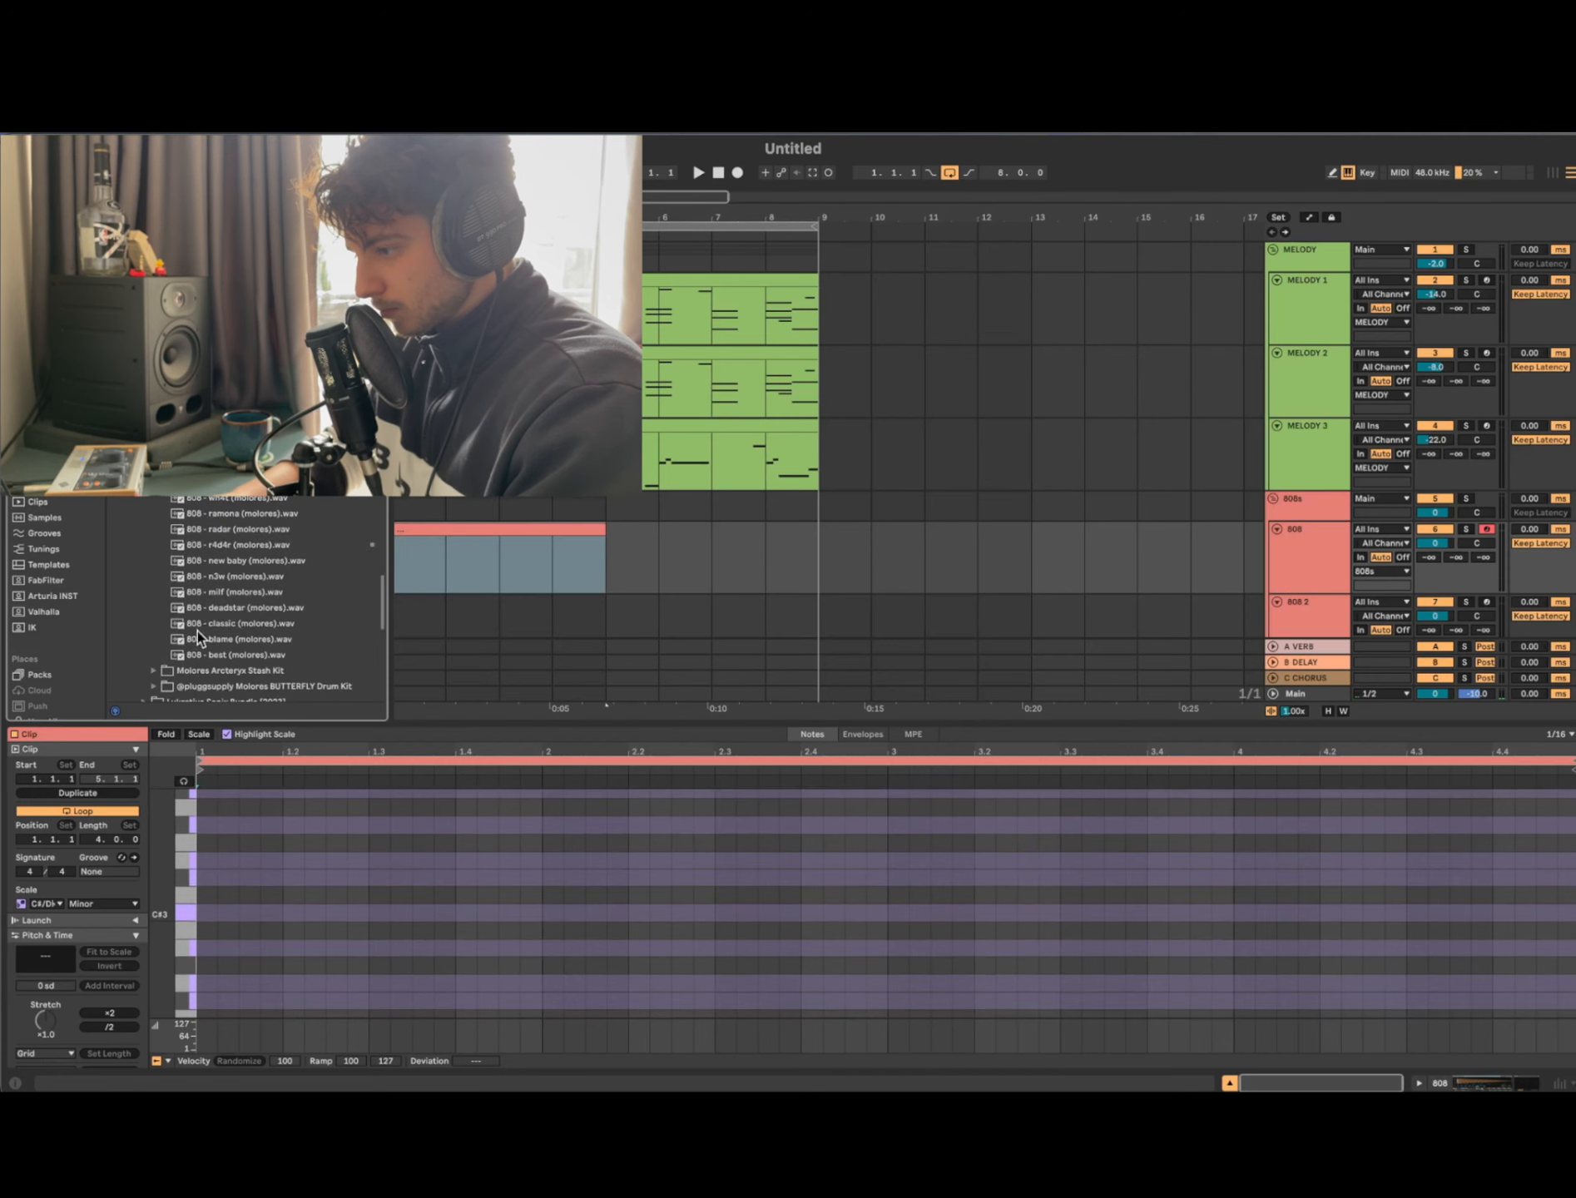
left_click(208, 609)
left_click(224, 577)
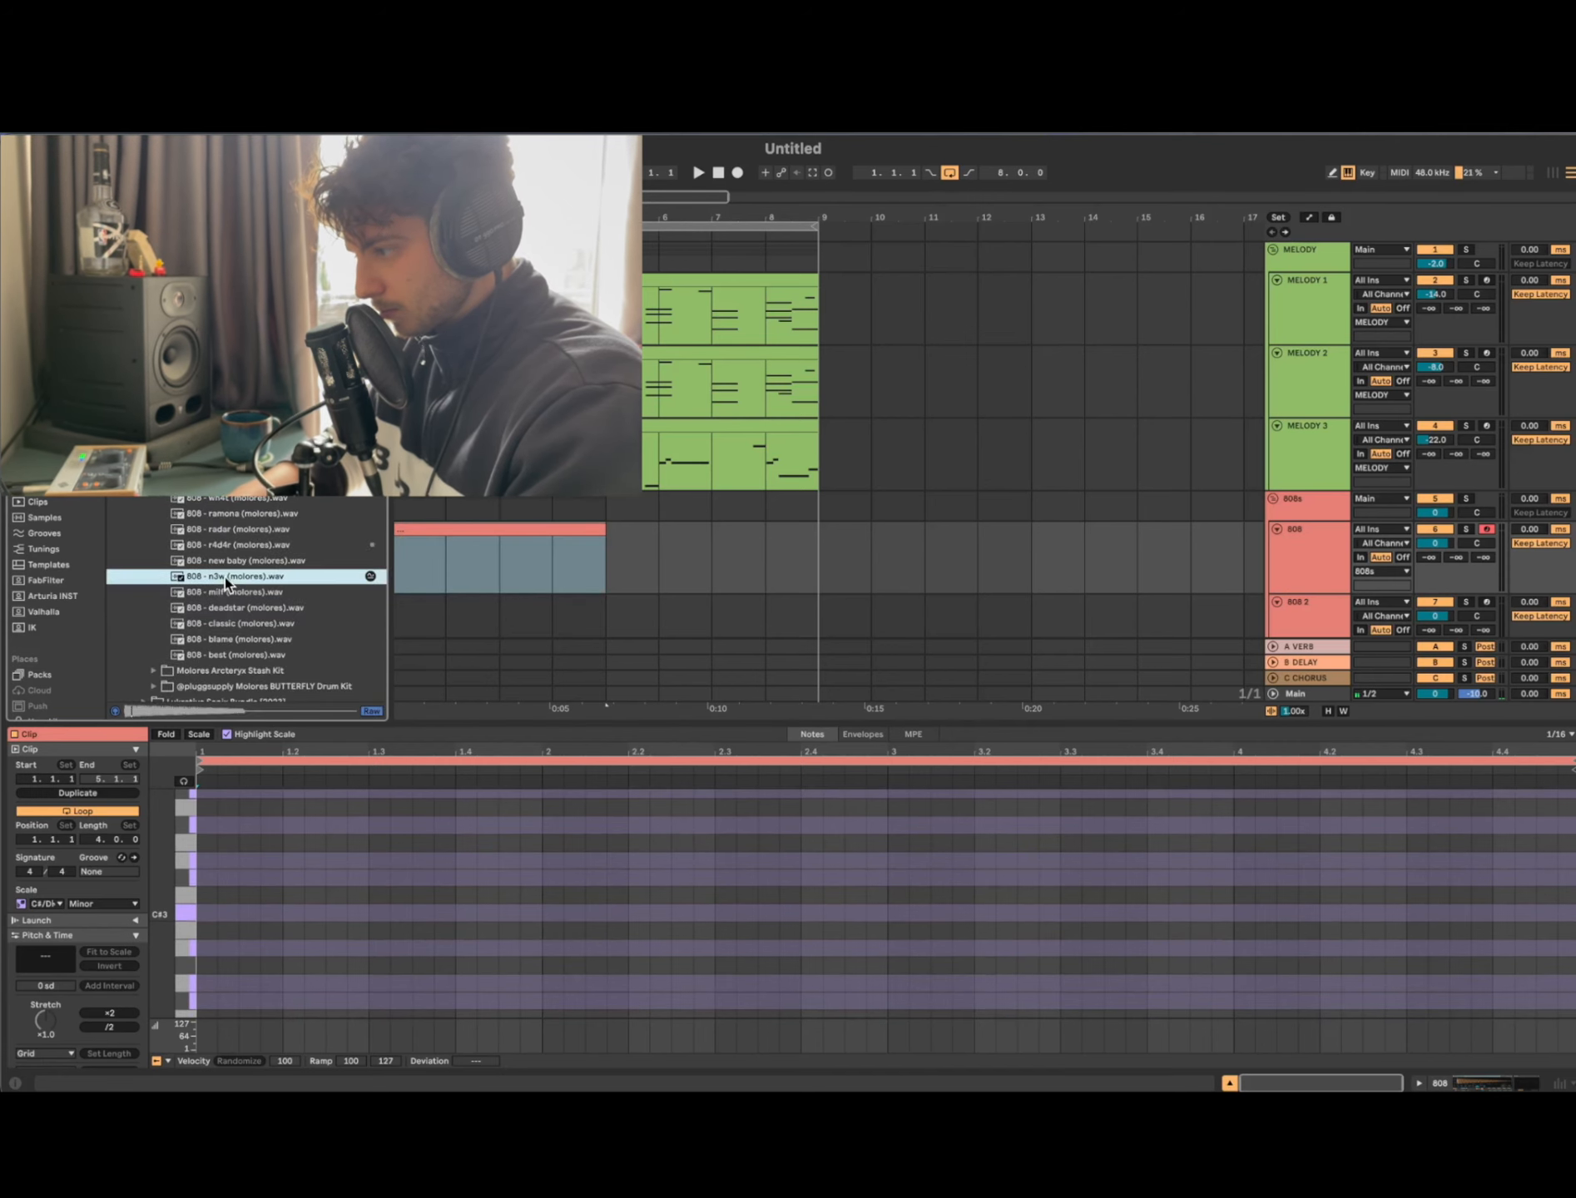
left_click(1285, 578)
key("space")
key("space")
double_click(252, 578)
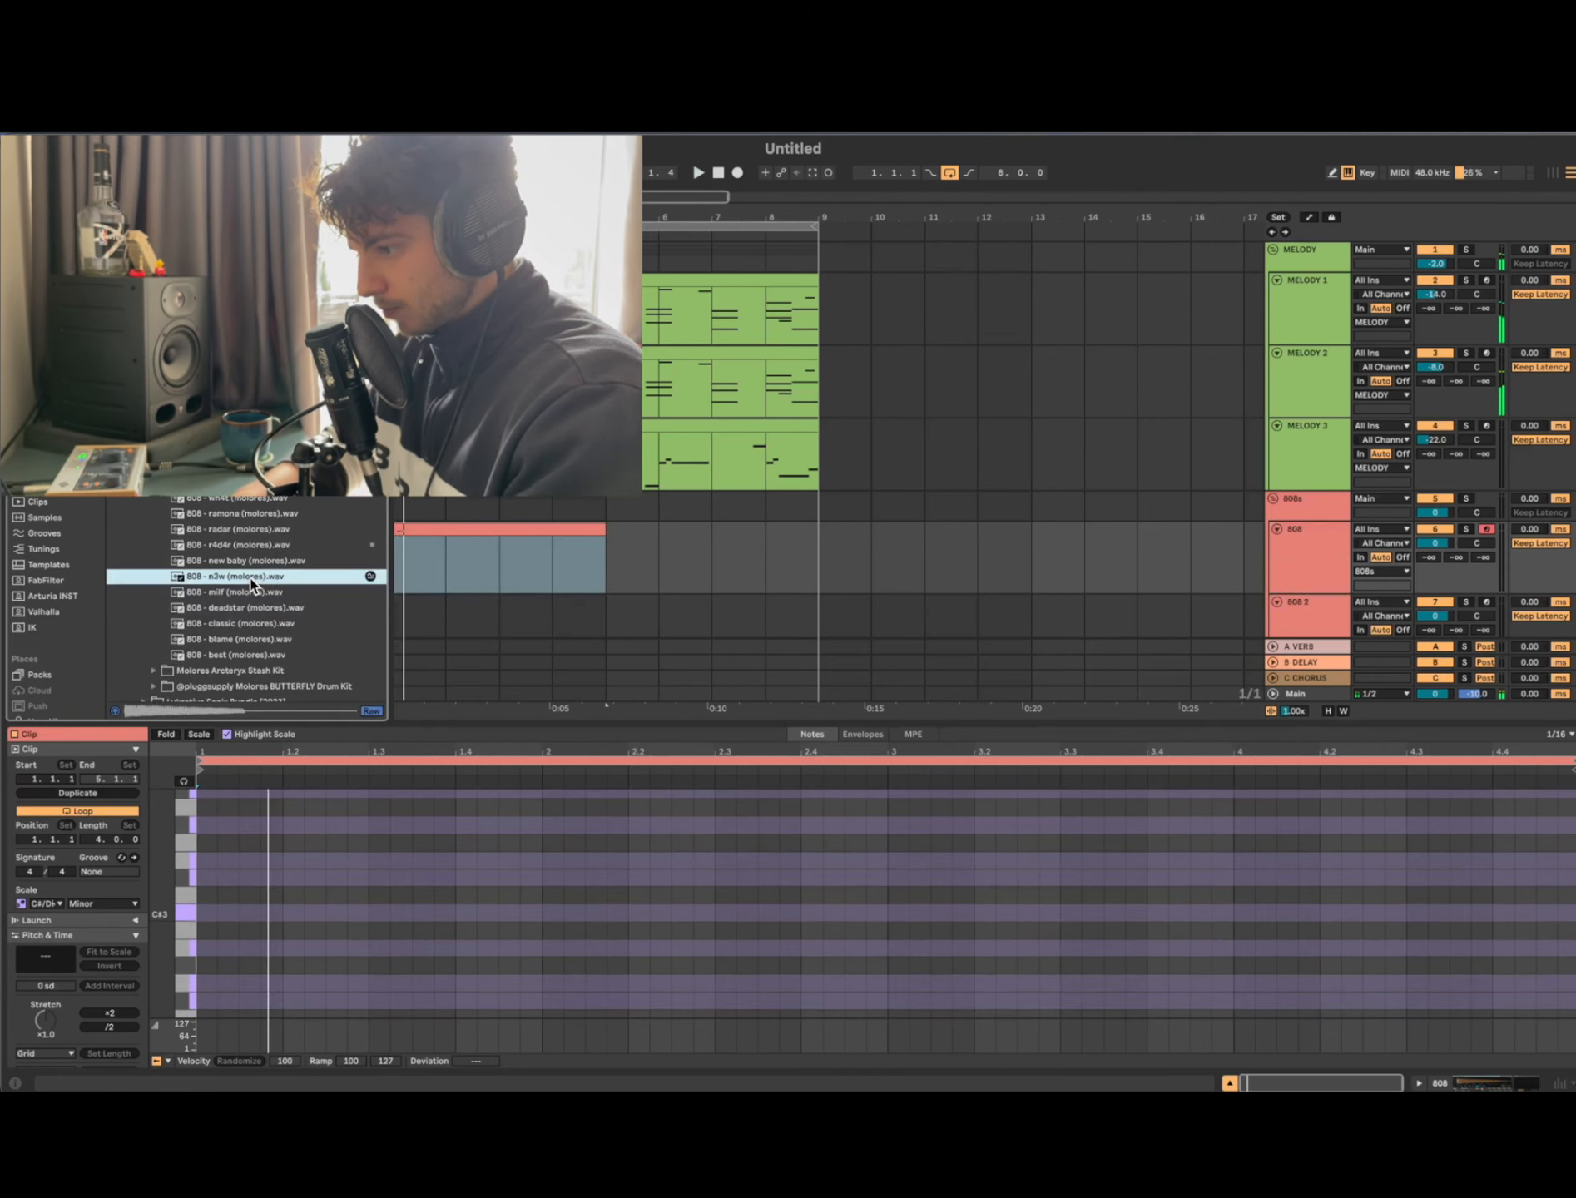
key("space")
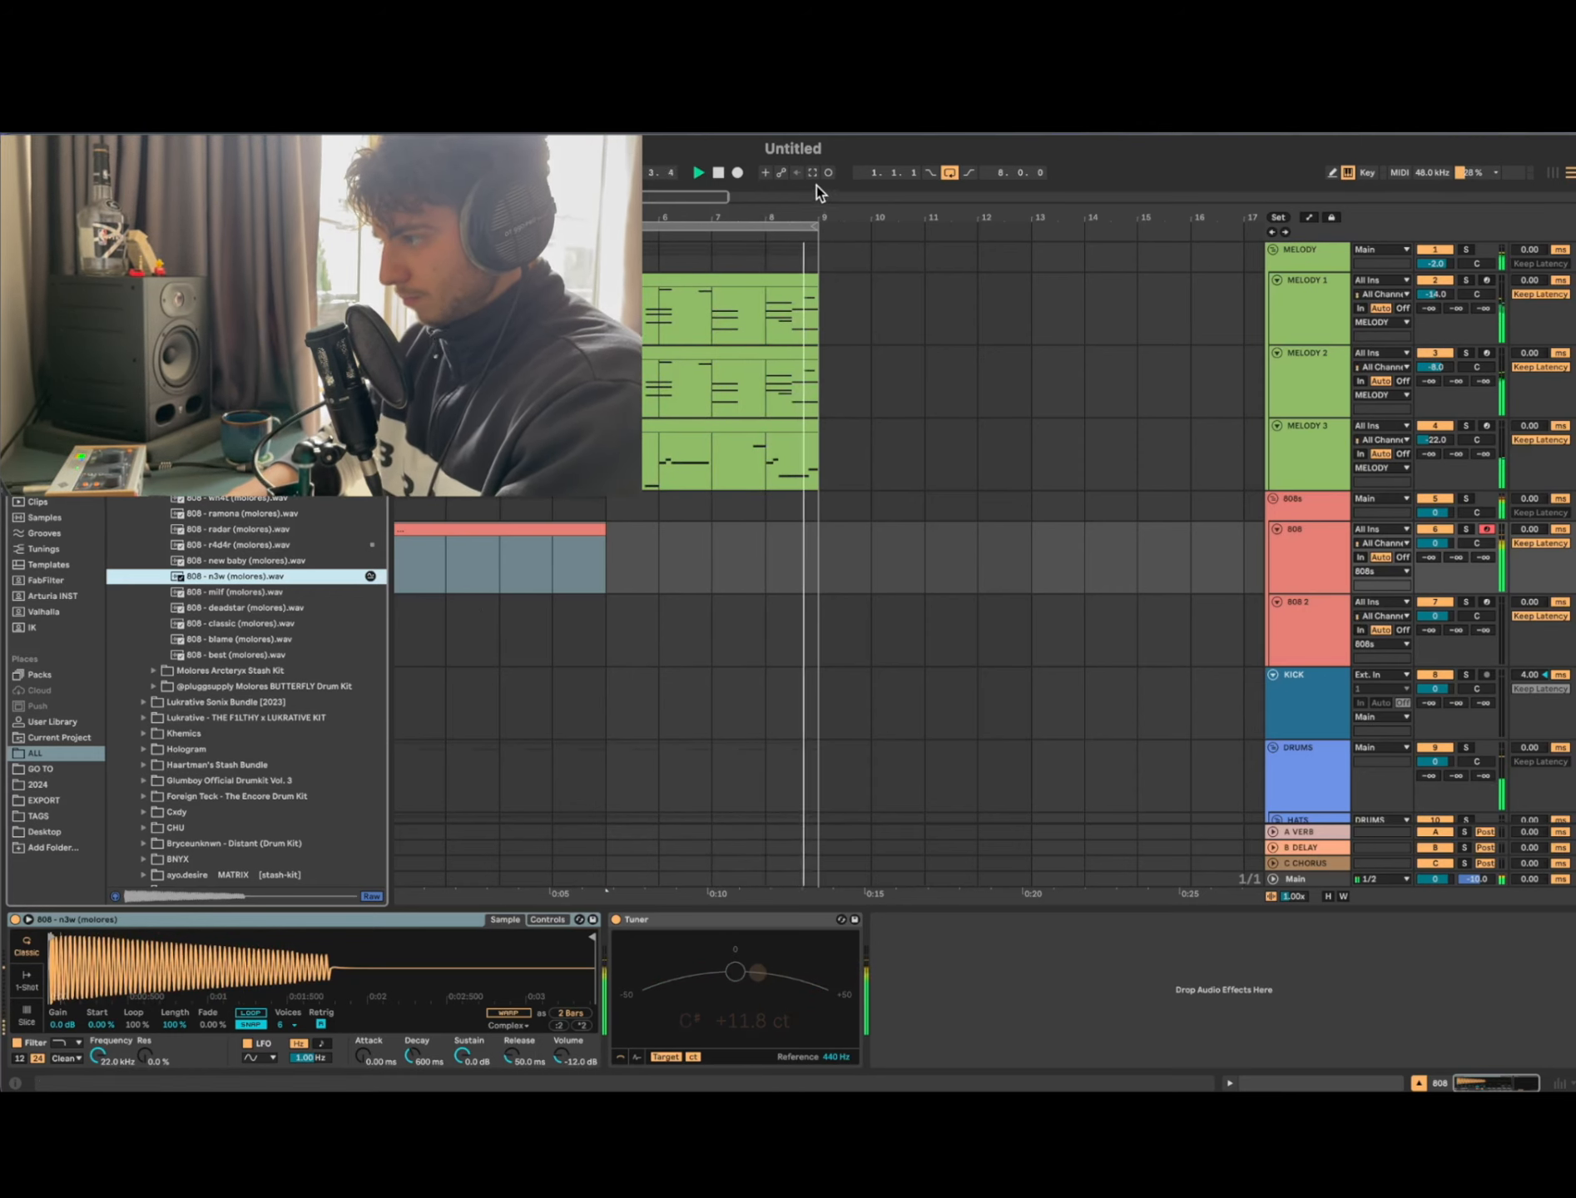
Step: Add a D#3 note at 1.1.1 in the eight-bar 808 clip and quantize all its notes to the eighth-note grid
double_click(443, 520)
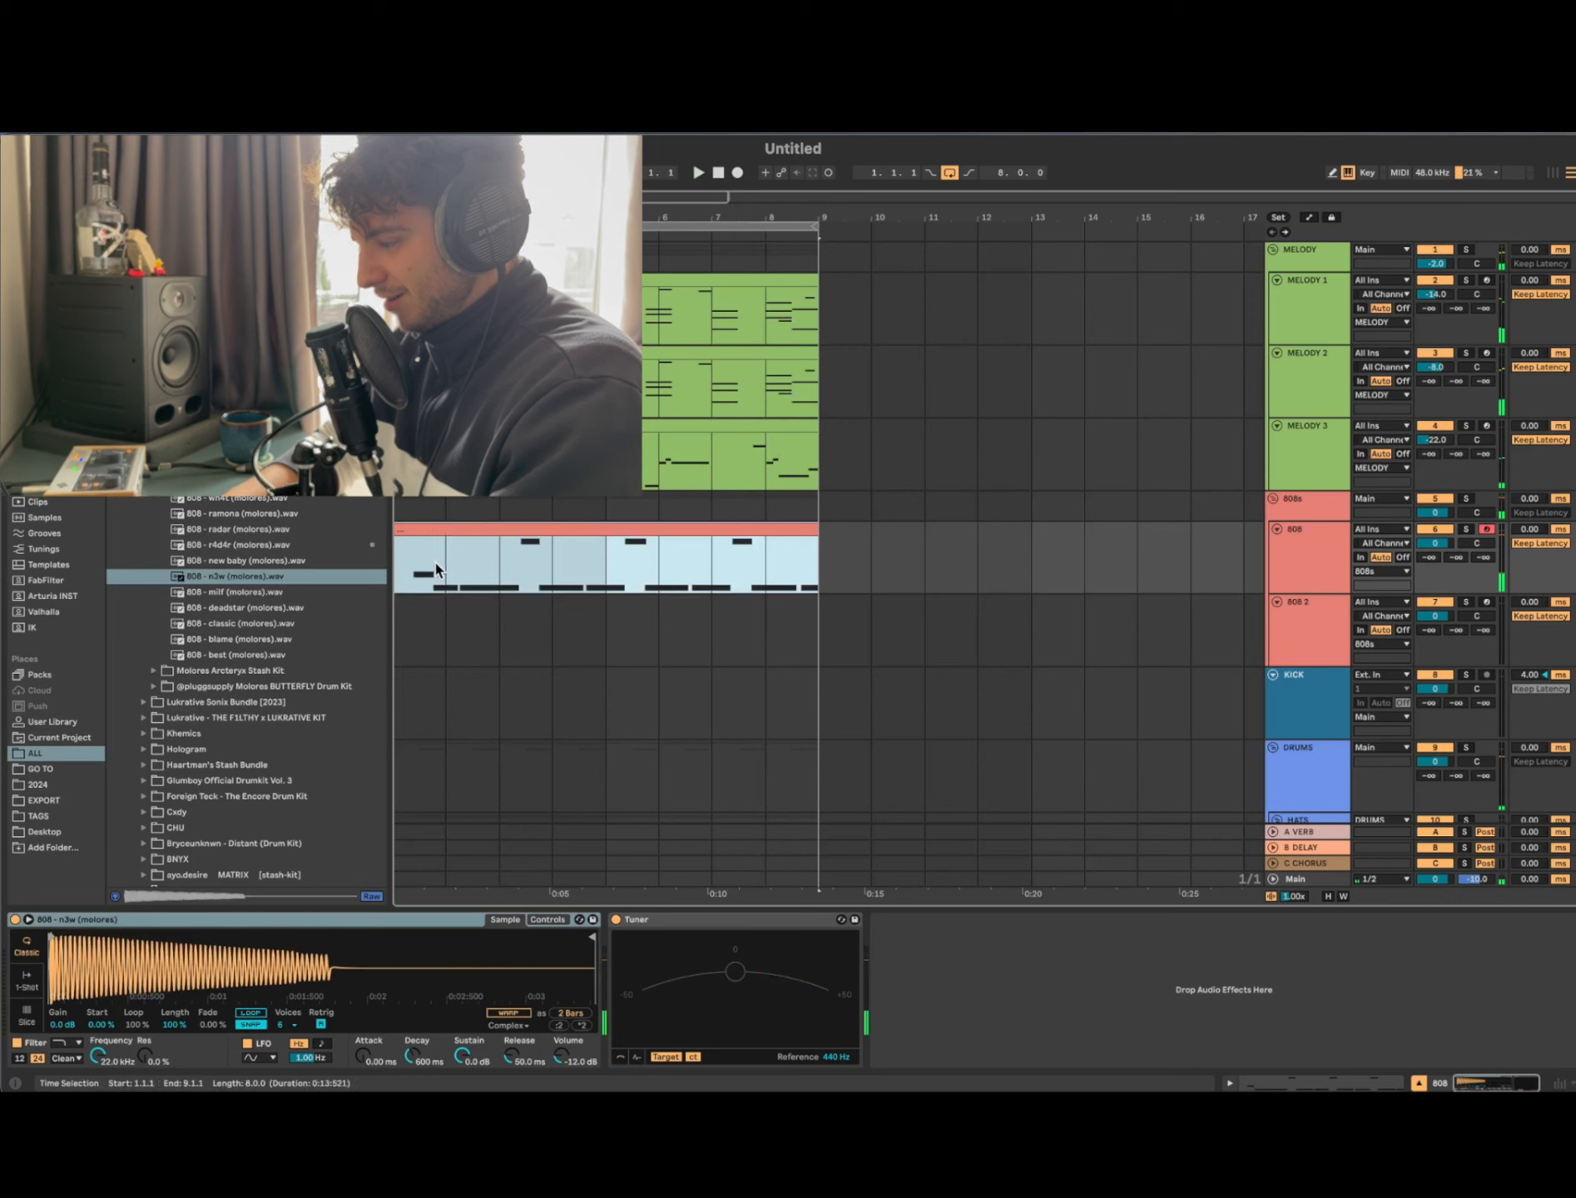
double_click(207, 935)
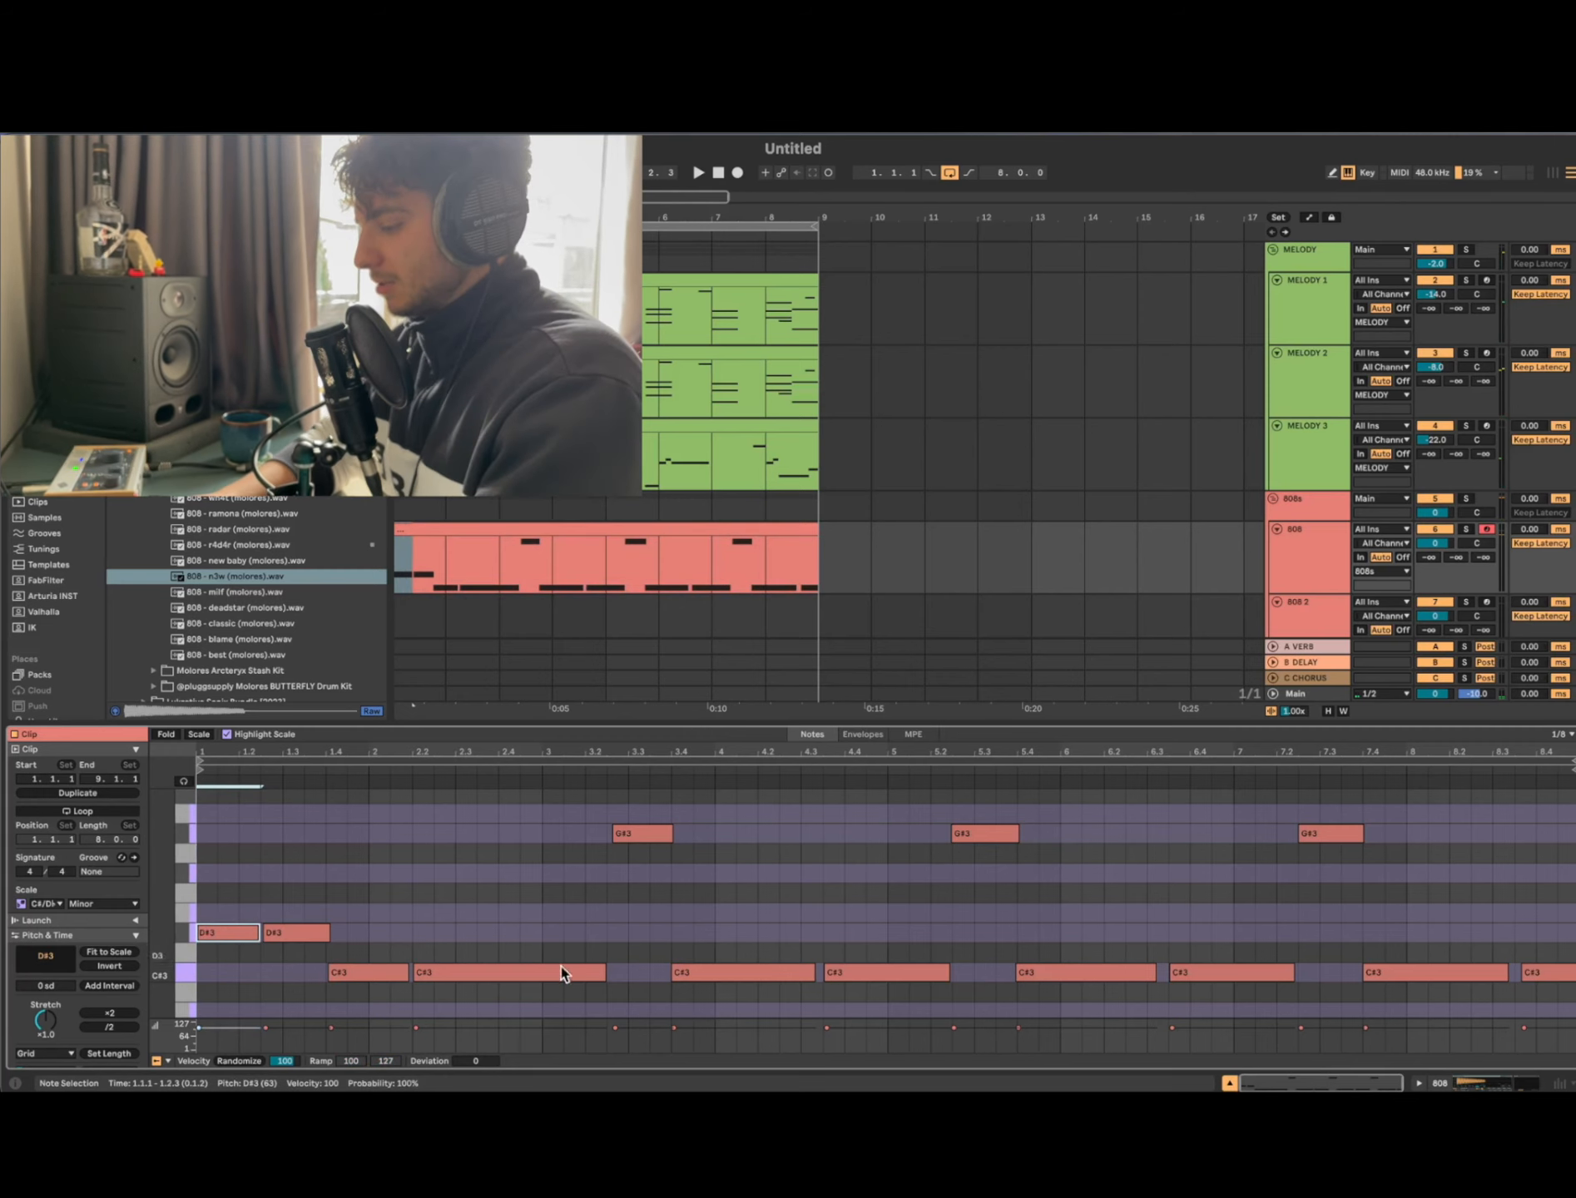
key("super+a")
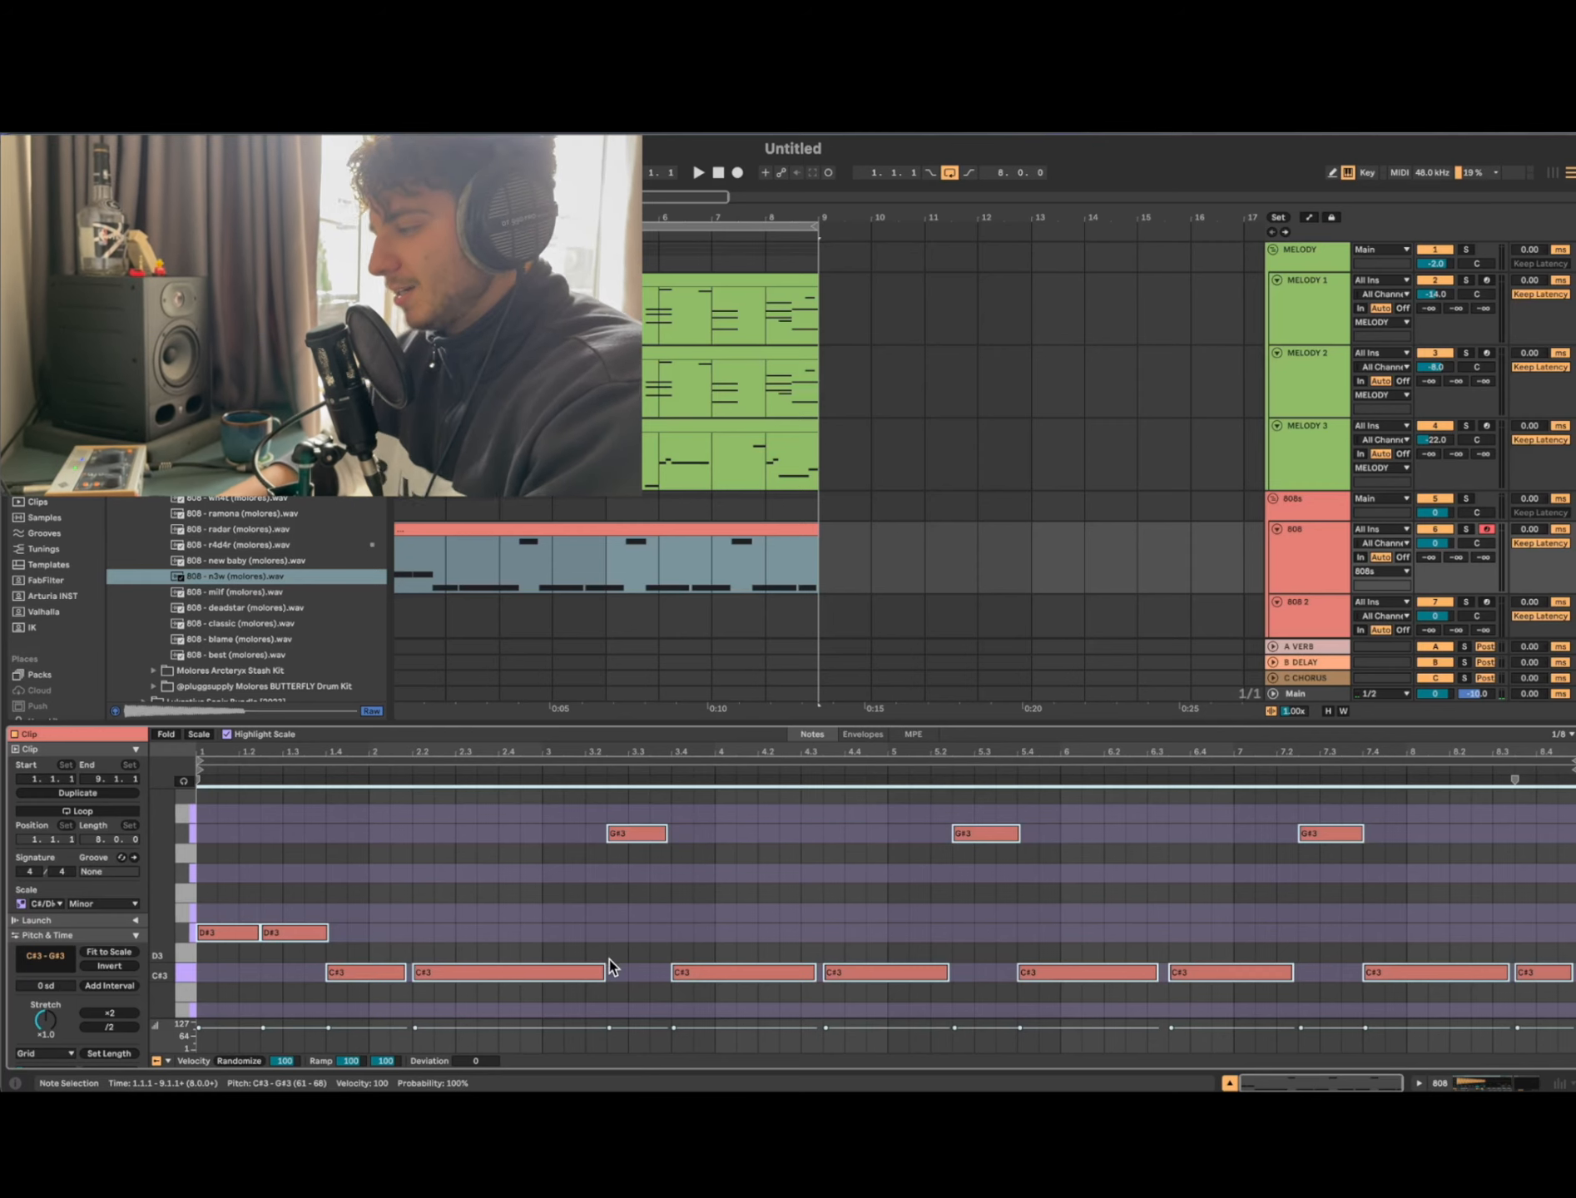
scroll(562, 585, "down", 3)
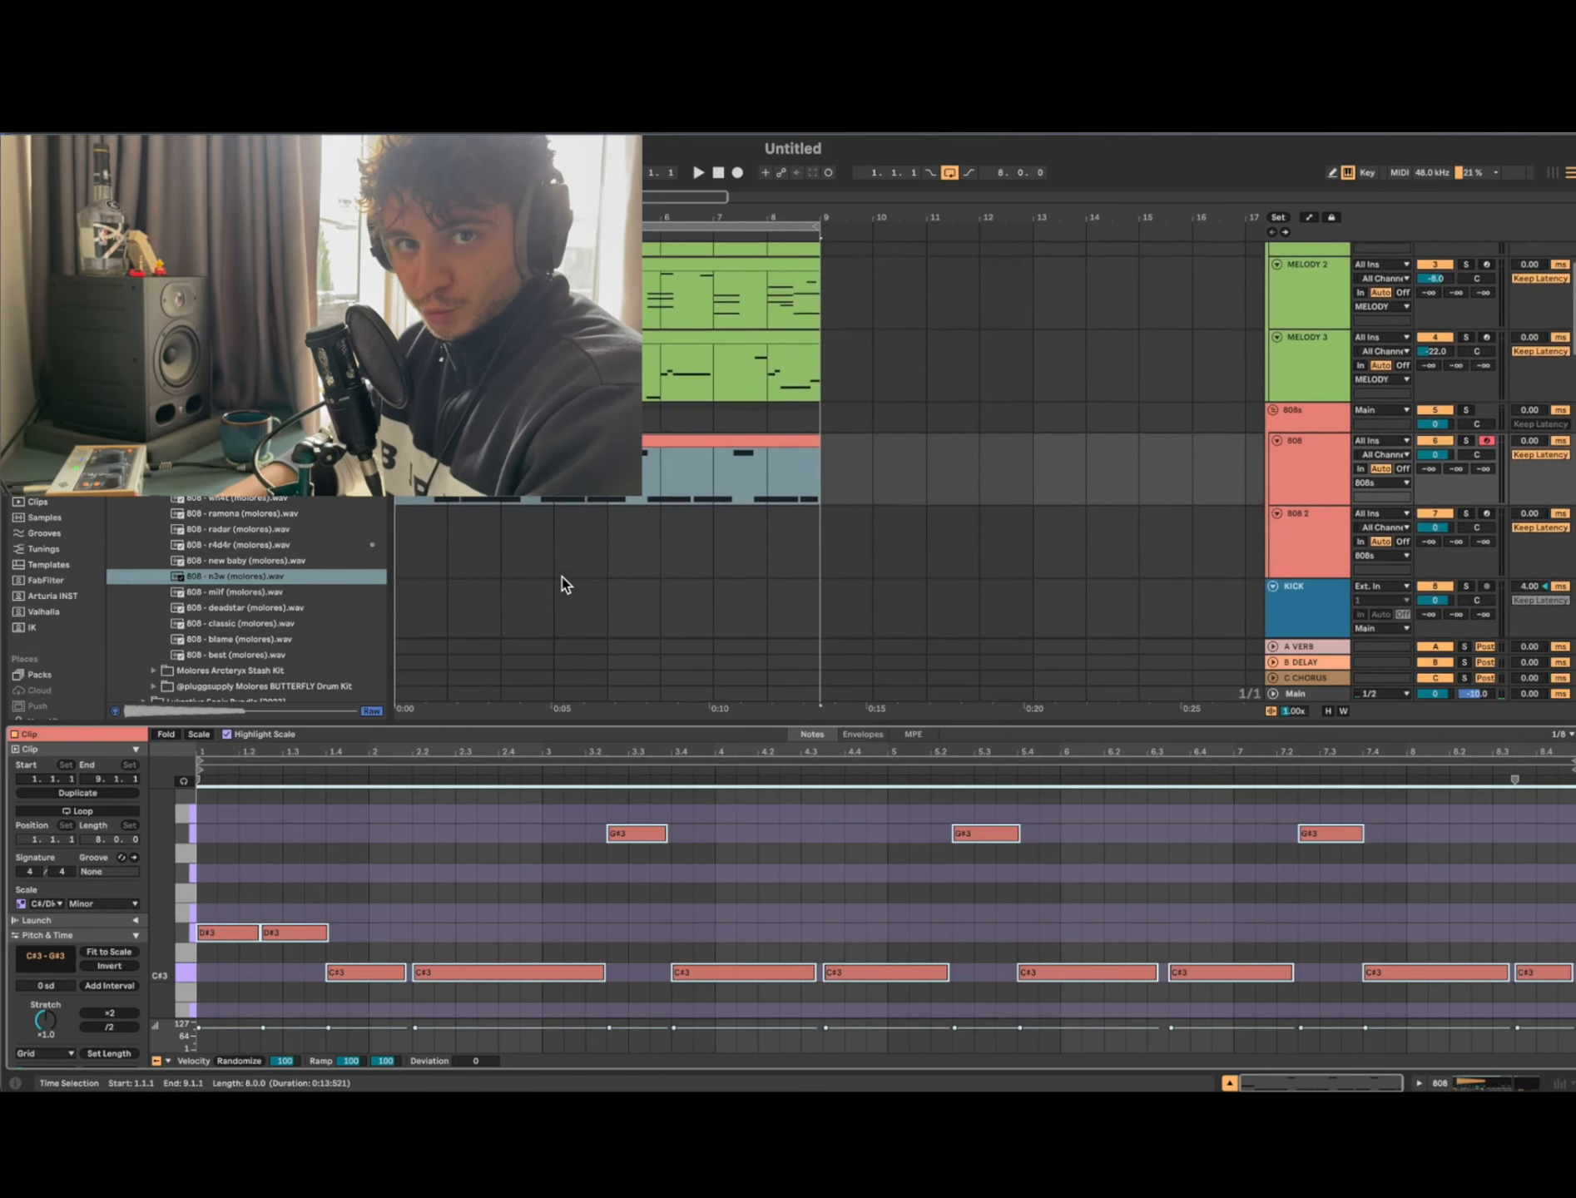
Step: Play the beat and fill bars 5 to 8 of the SNARE track with a duplicate of the four-bar clap pattern
key("space")
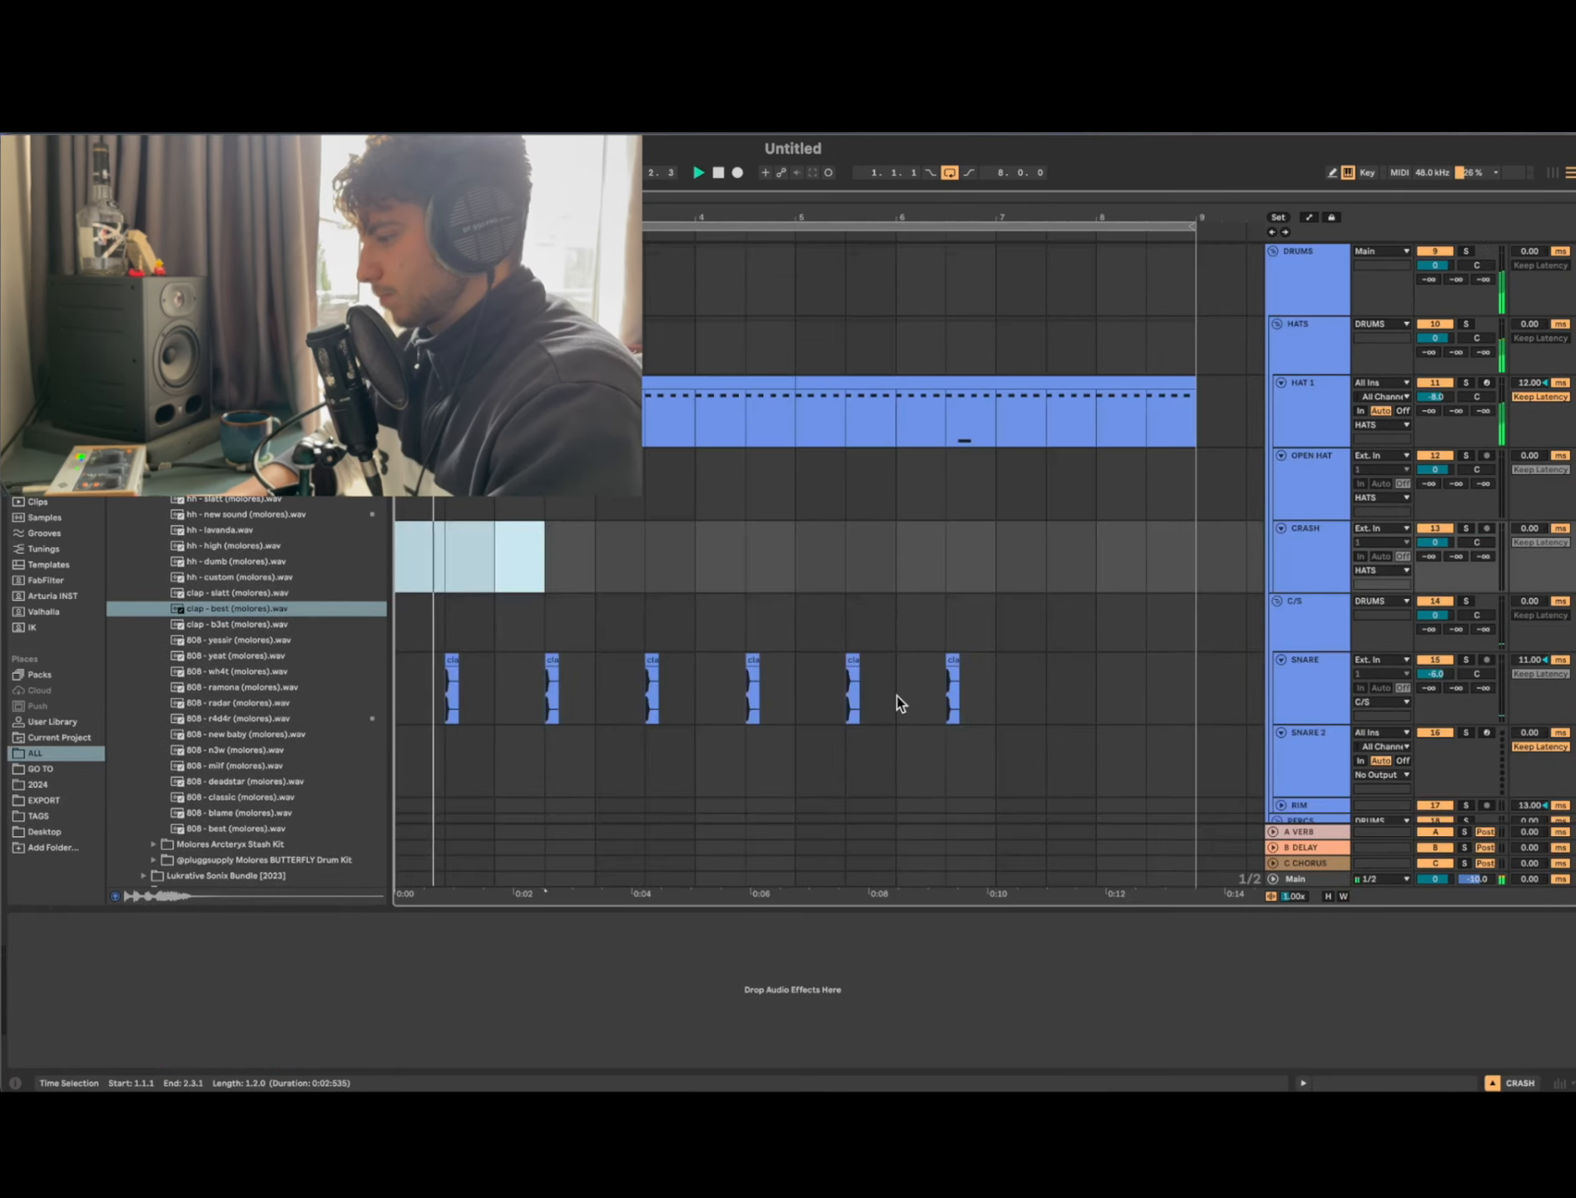
left_click(733, 700)
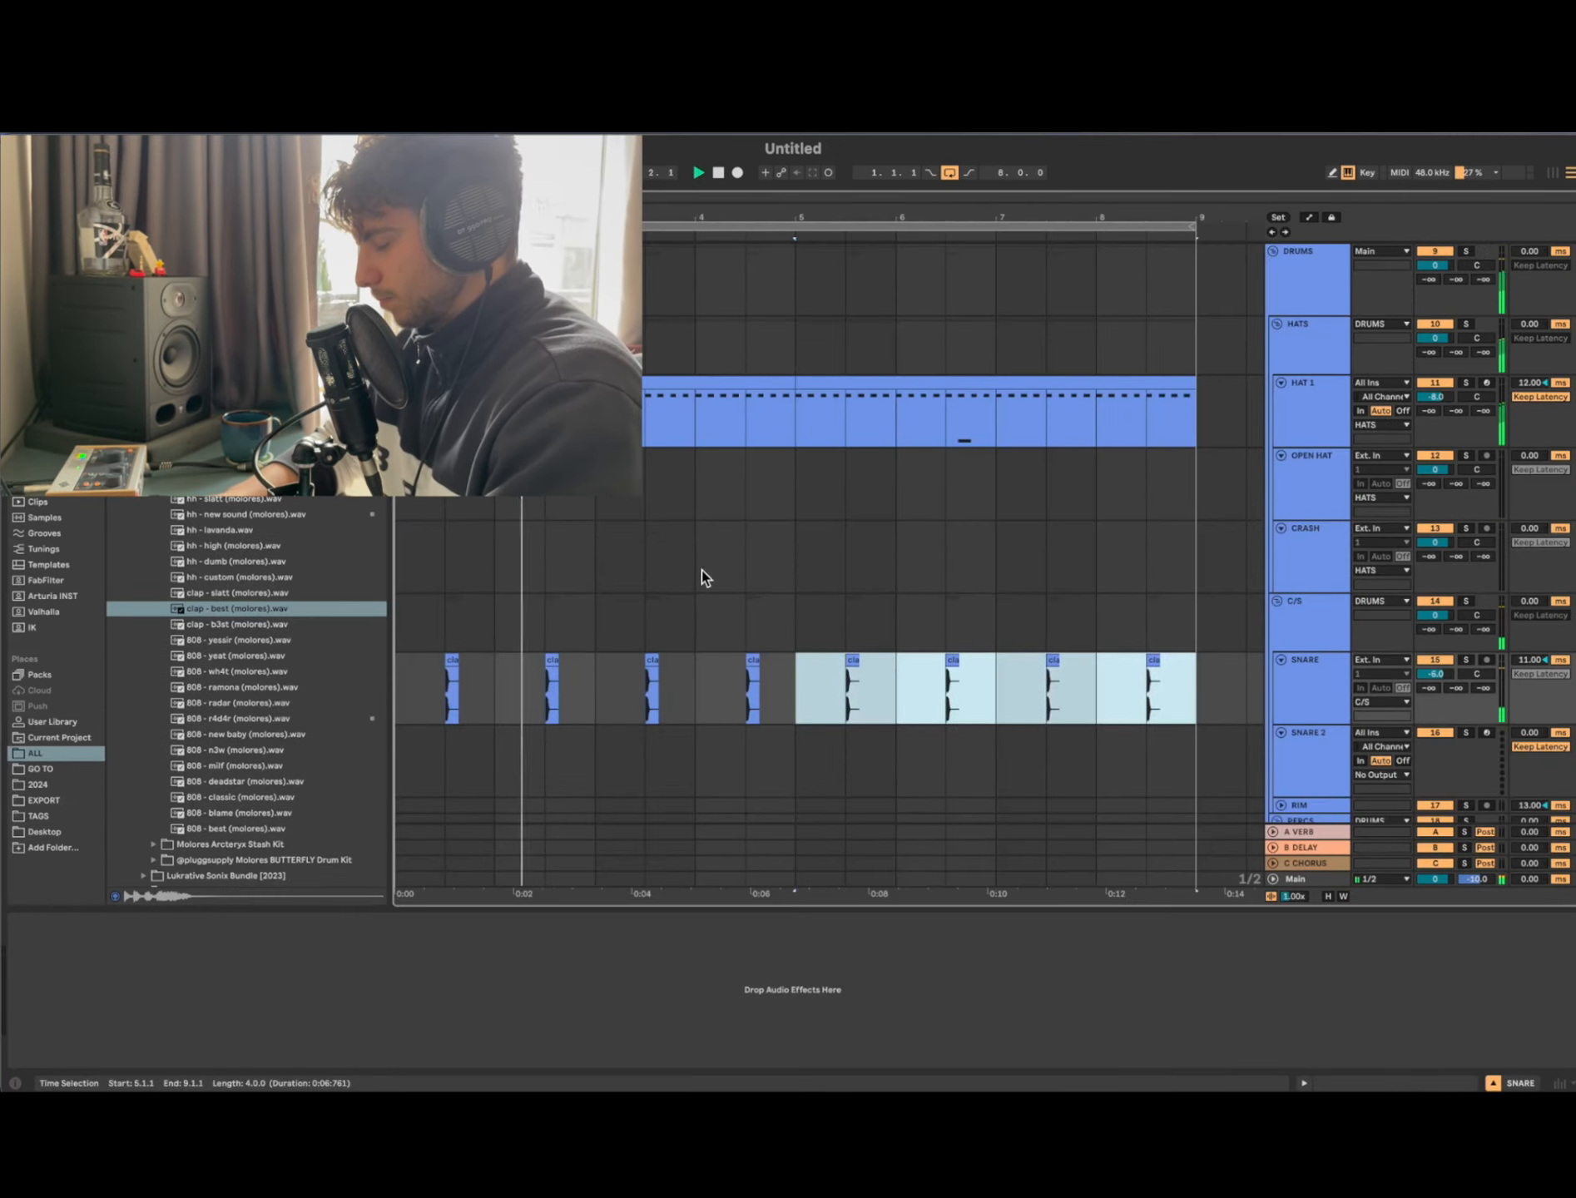
left_click(966, 588)
Step: Look through the Yale Drum Kit and its ! for808 folder for a kick sample and collapse the MOLORES folder
scroll(965, 592, "up", 1)
scroll(819, 529, "up", 5)
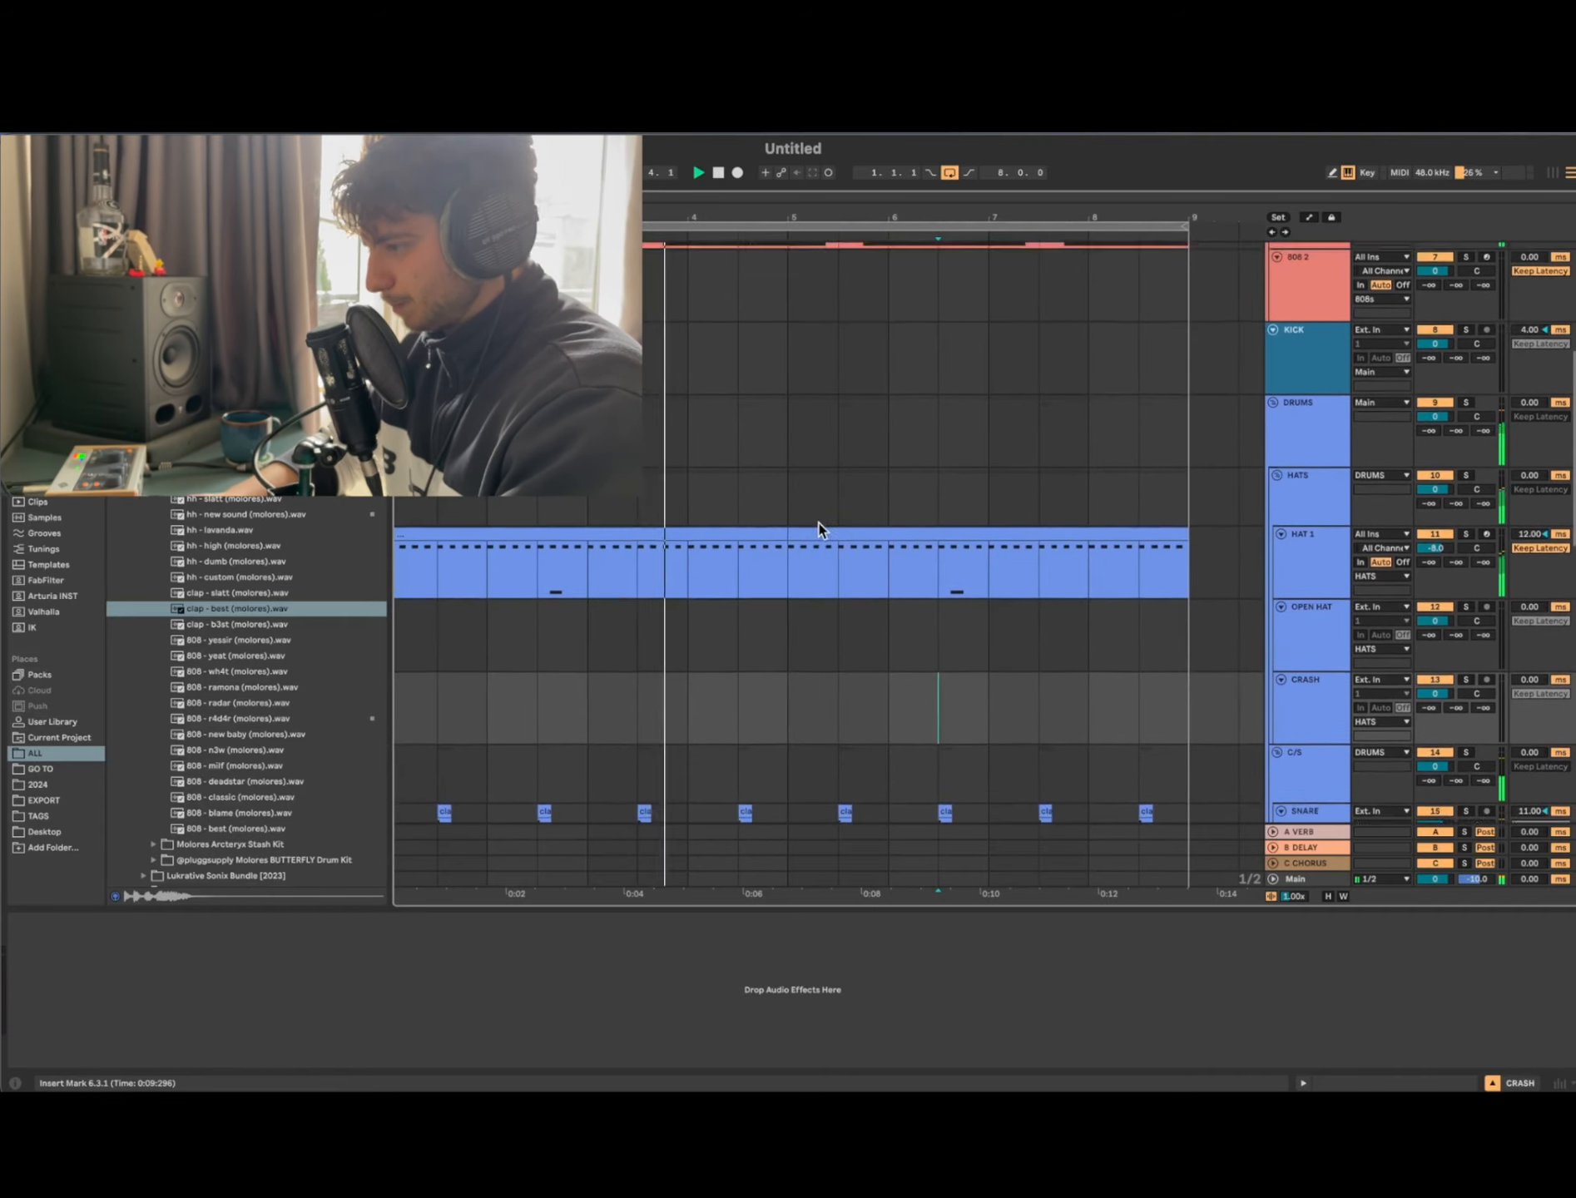
scroll(819, 529, "down", 2)
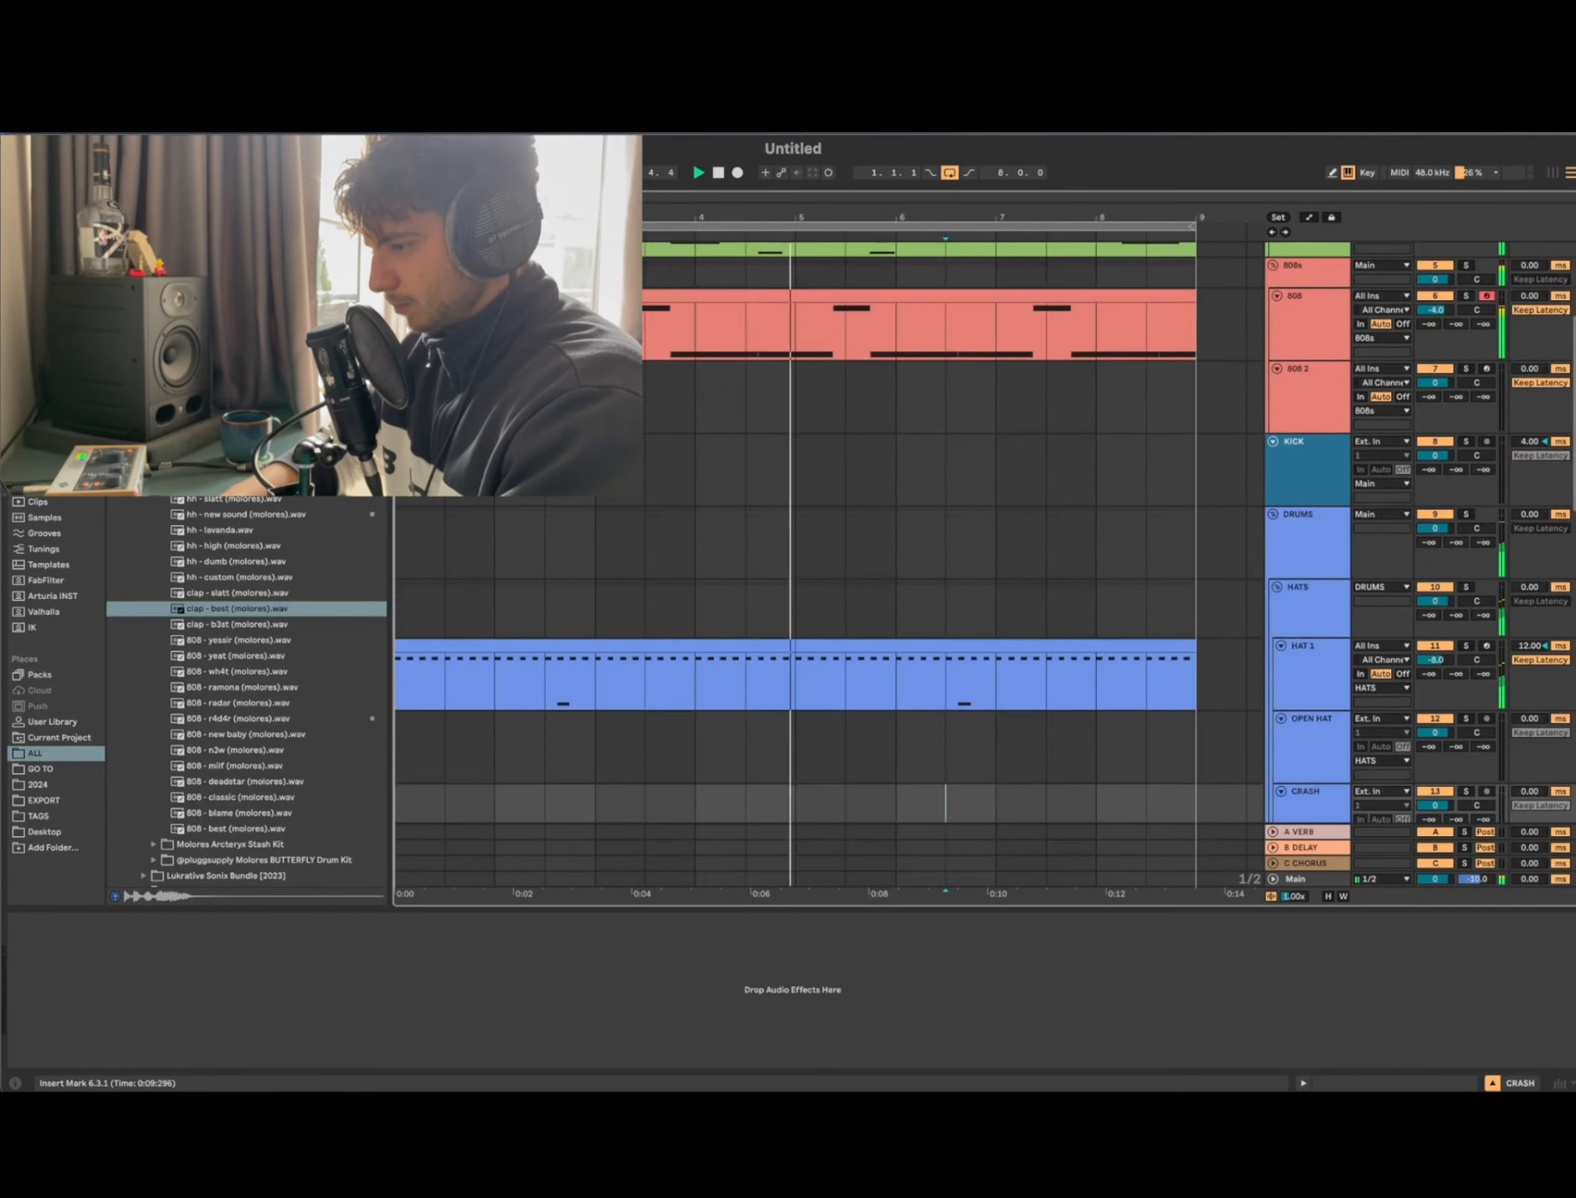
scroll(155, 539, "up", 3)
left_click(160, 525)
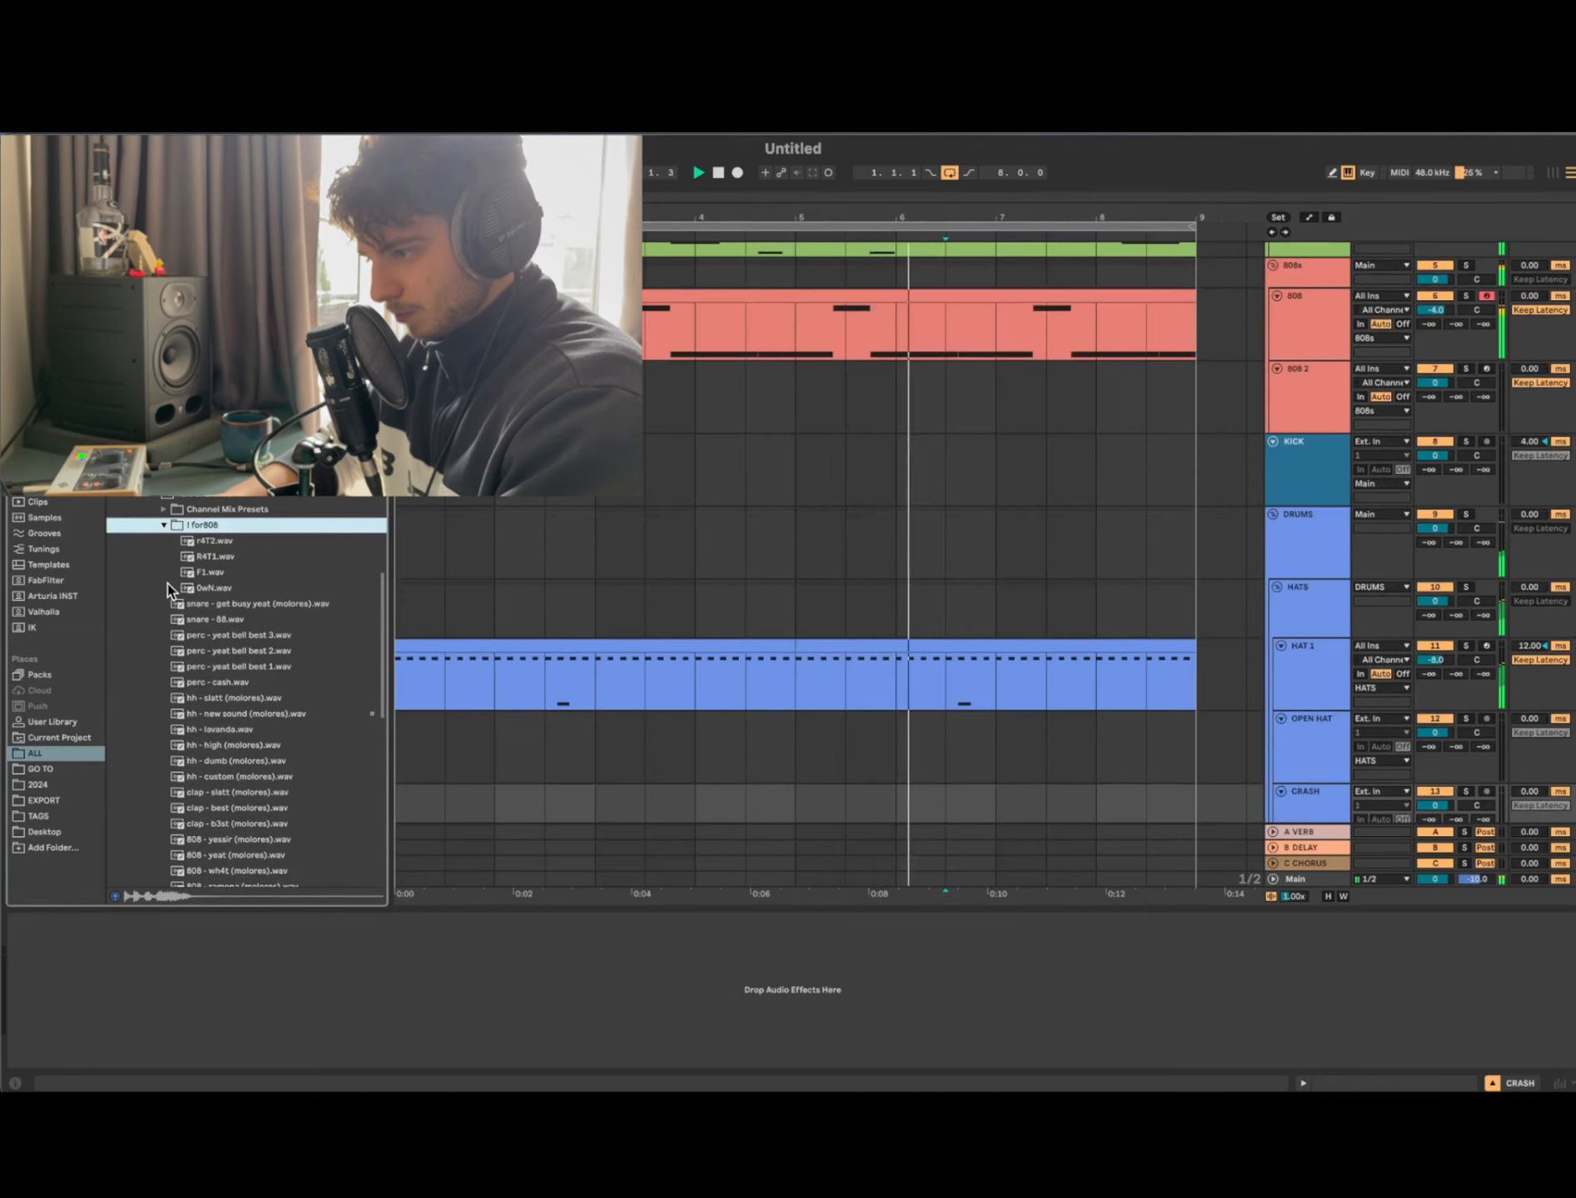
scroll(178, 744, "down", 1)
scroll(176, 743, "down", 6)
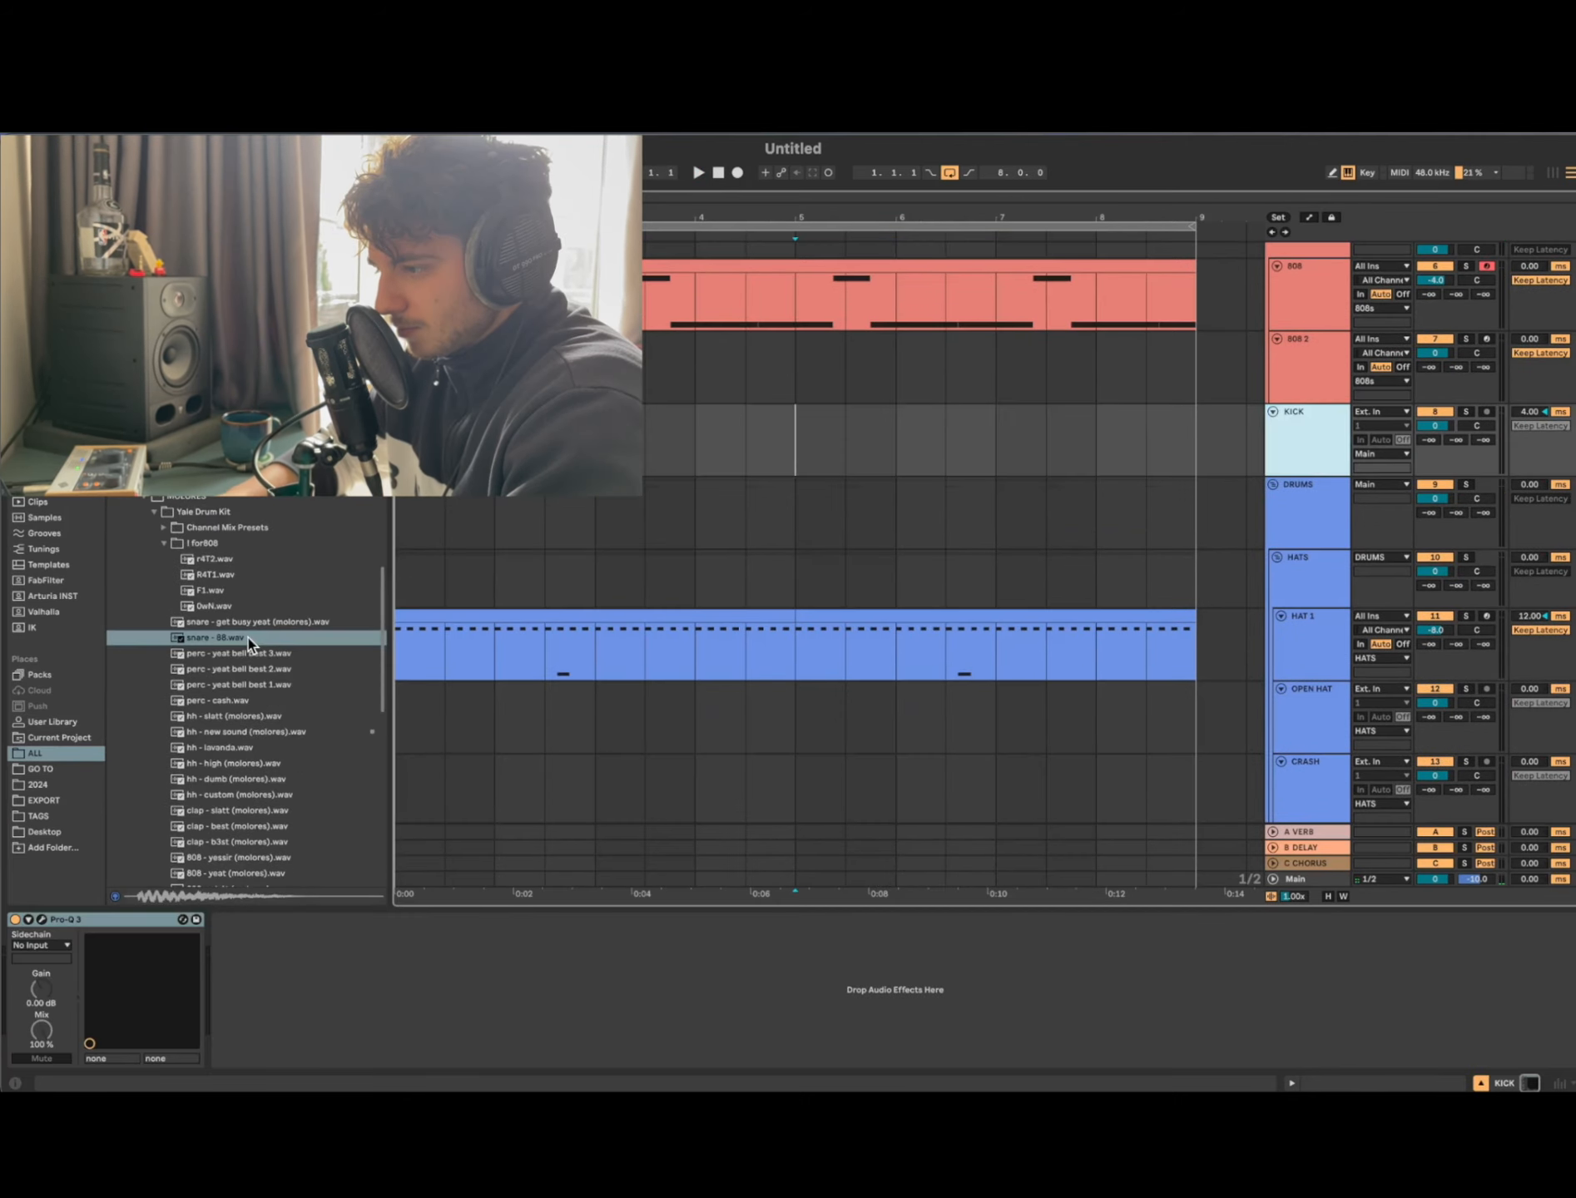
scroll(247, 641, "up", 2)
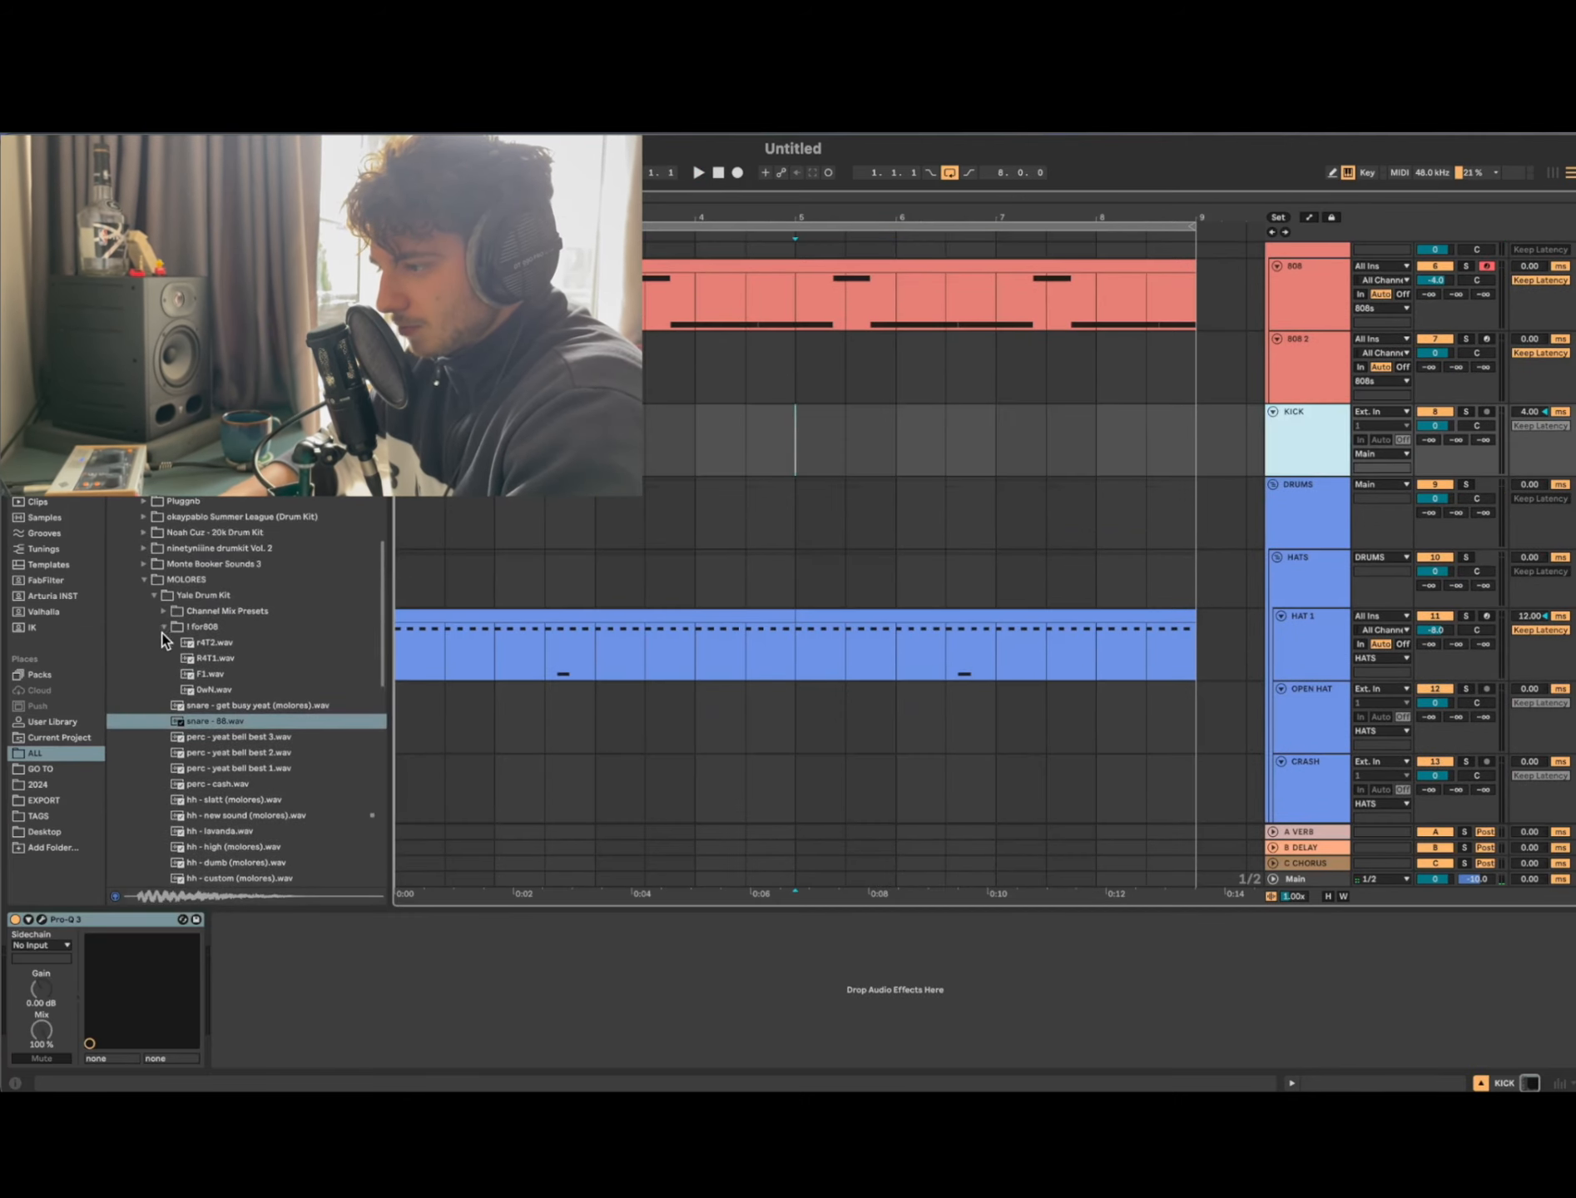
left_click(153, 596)
left_click(143, 580)
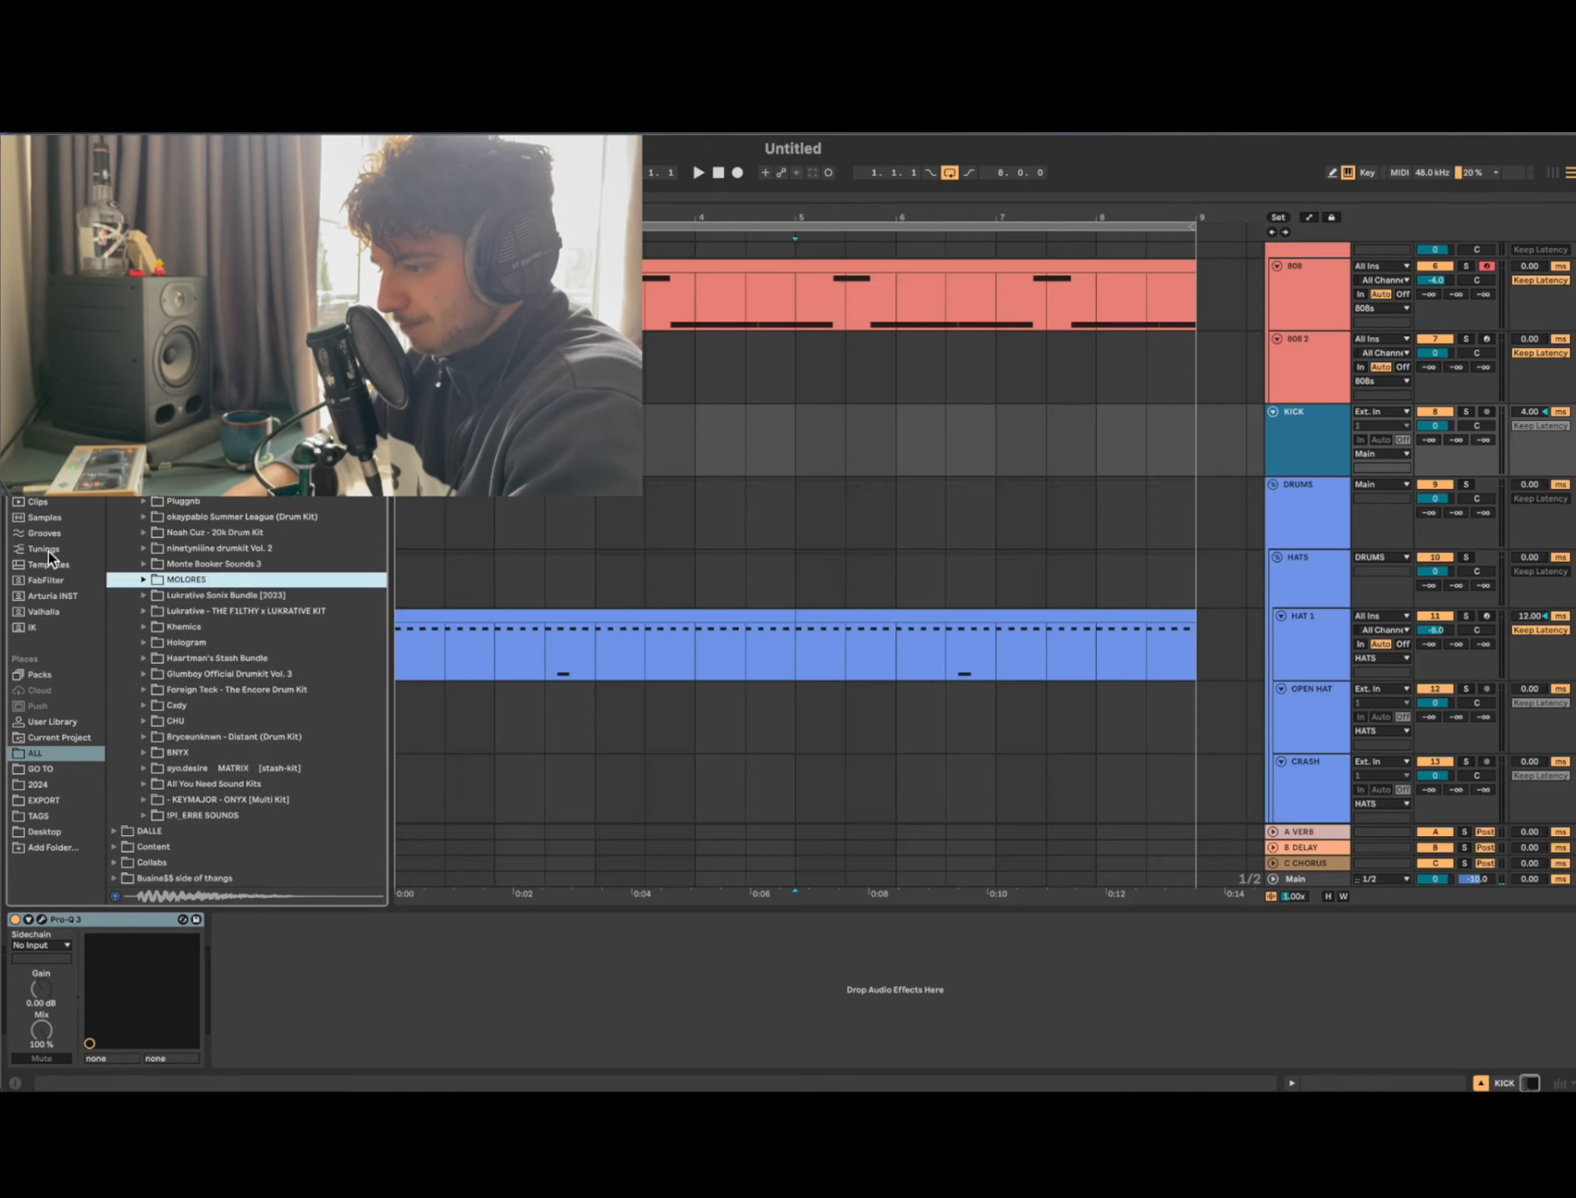
Step: Audition the kick samples in the GO TO folder and place molores - rack at 1.1.1 on the KICK track
left_click(42, 769)
left_click(147, 374)
left_click(160, 495)
left_click(165, 538)
left_click(192, 497)
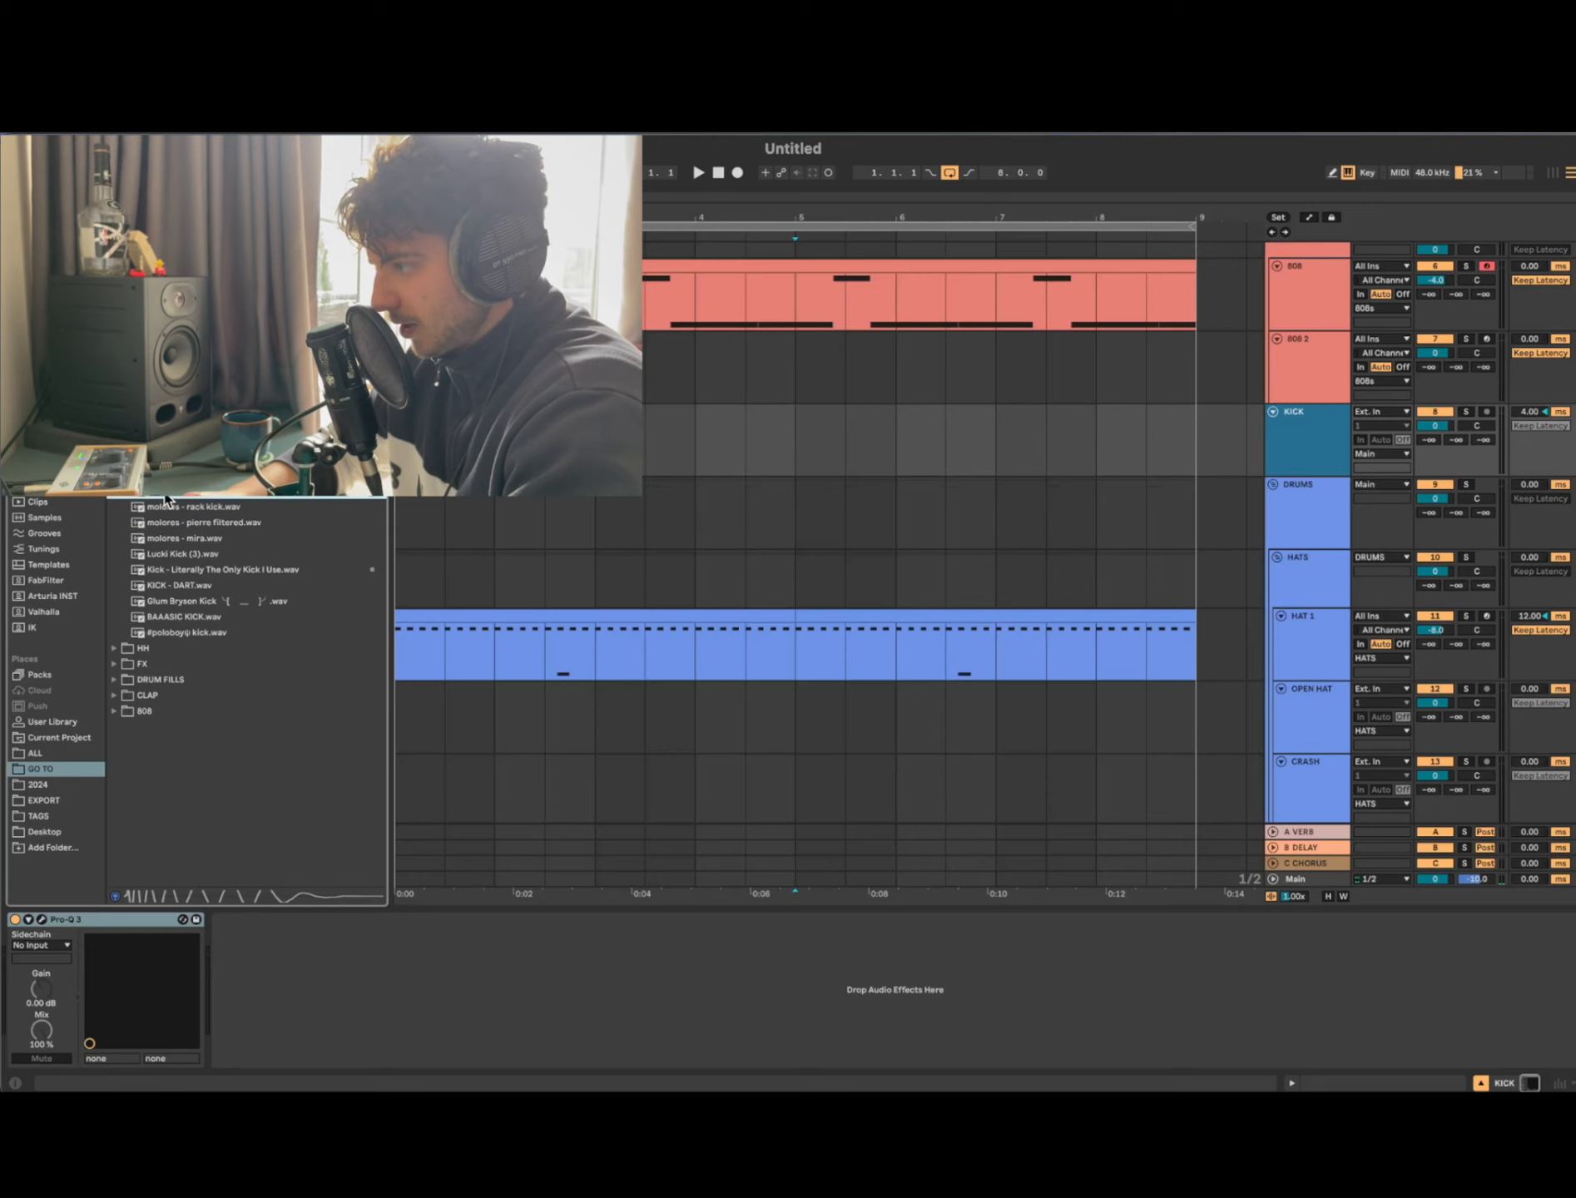
Step: Play the beat and set the KICK track's volume to -10 dB
key("space")
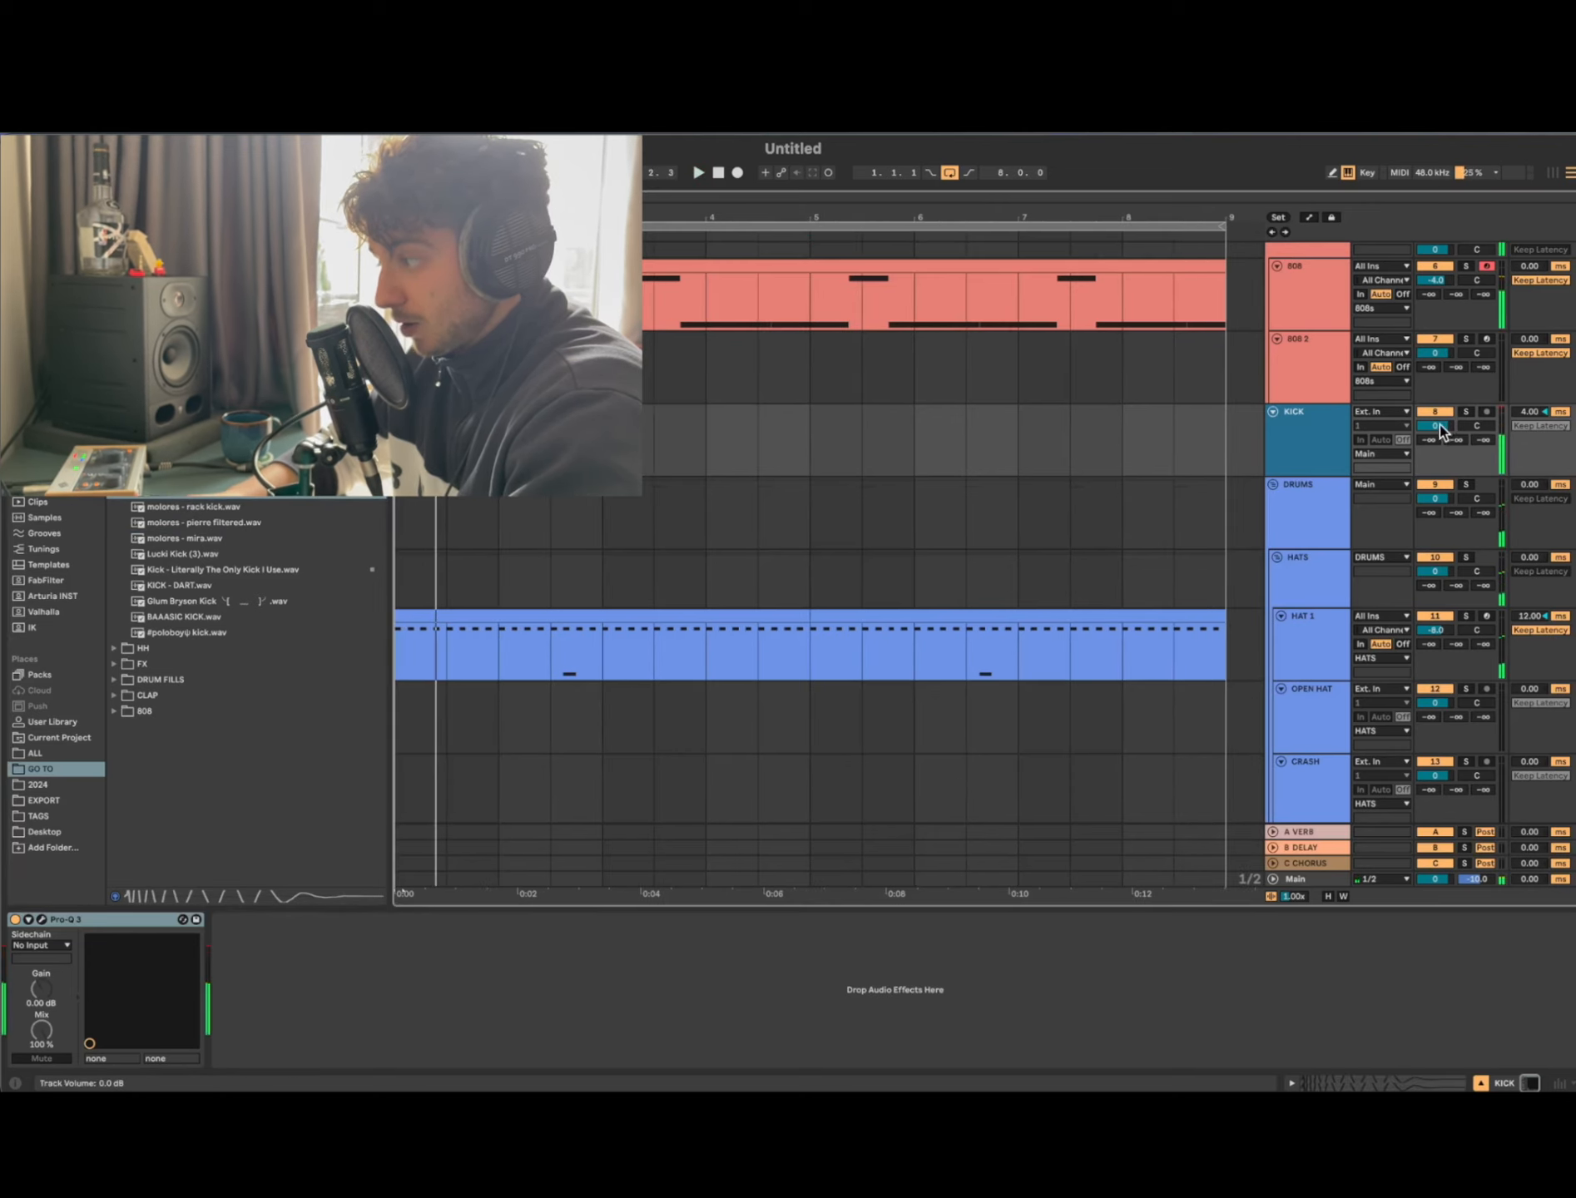
type("-10")
key("Return")
key("space")
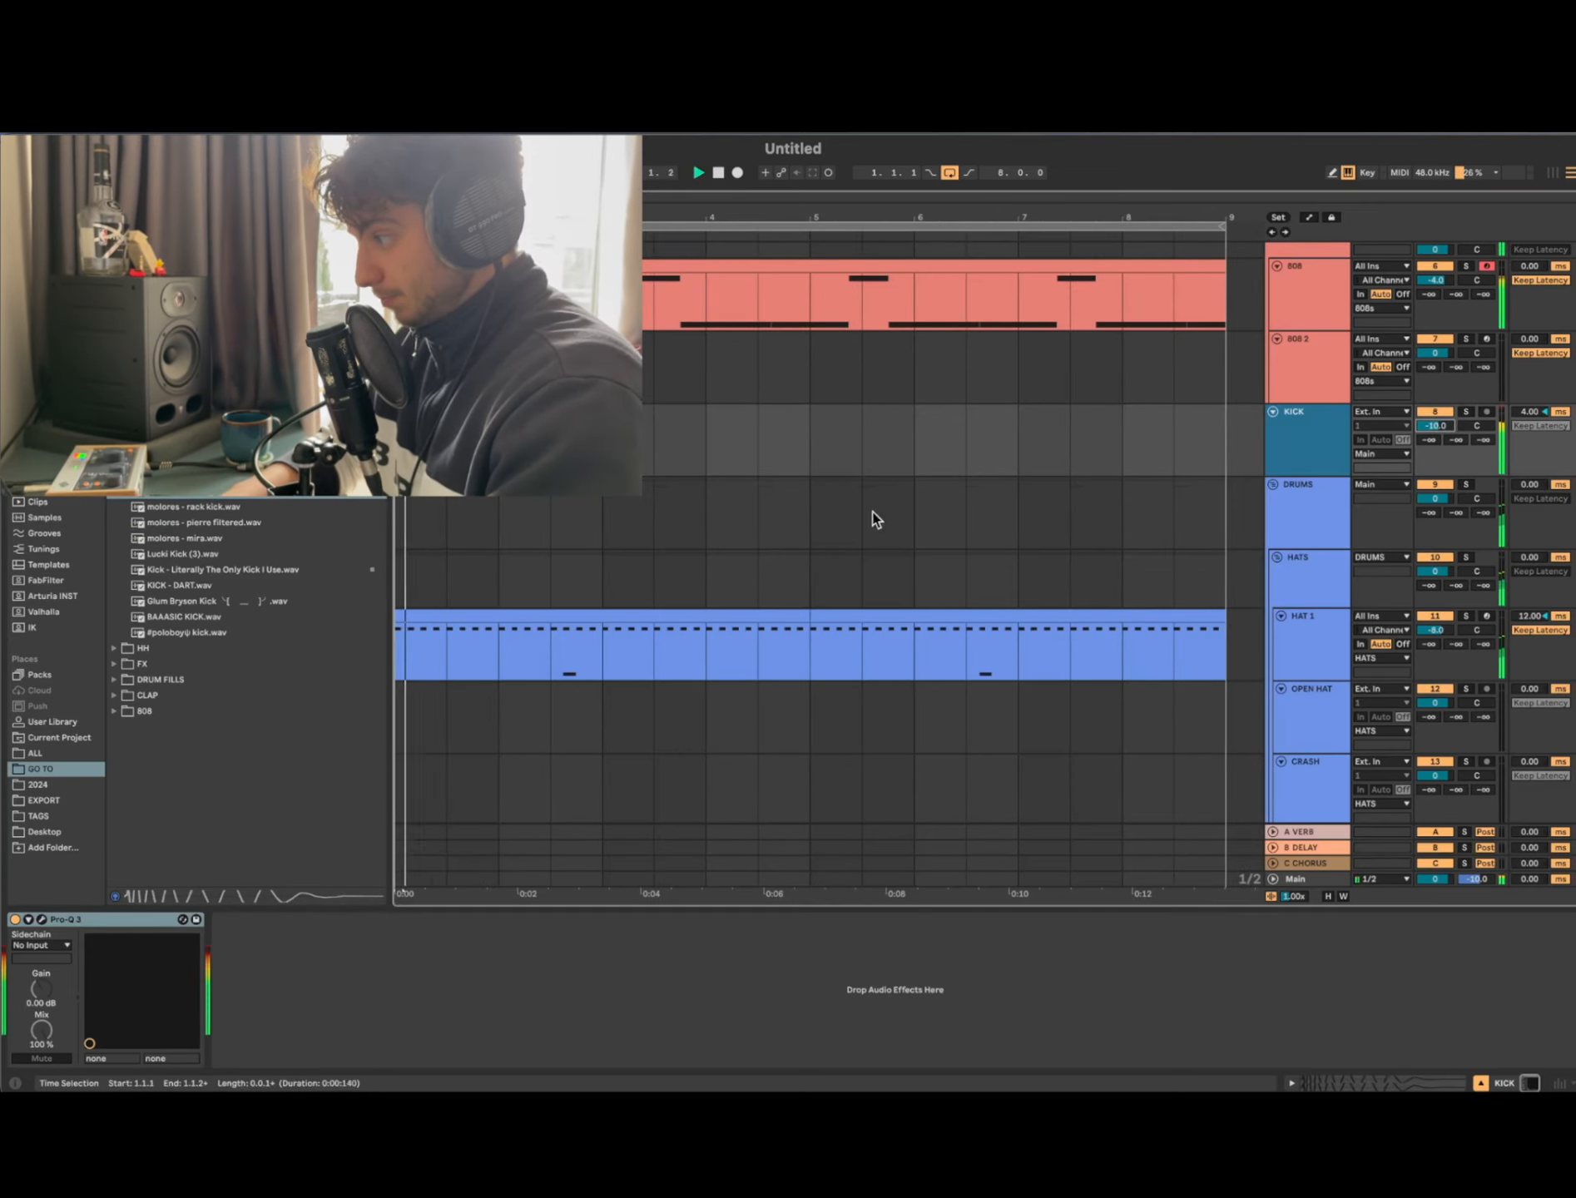
Step: Paste copies of the kick at 3.1.1 and 2.4.1 on the KICK track
scroll(551, 441, "up", 5)
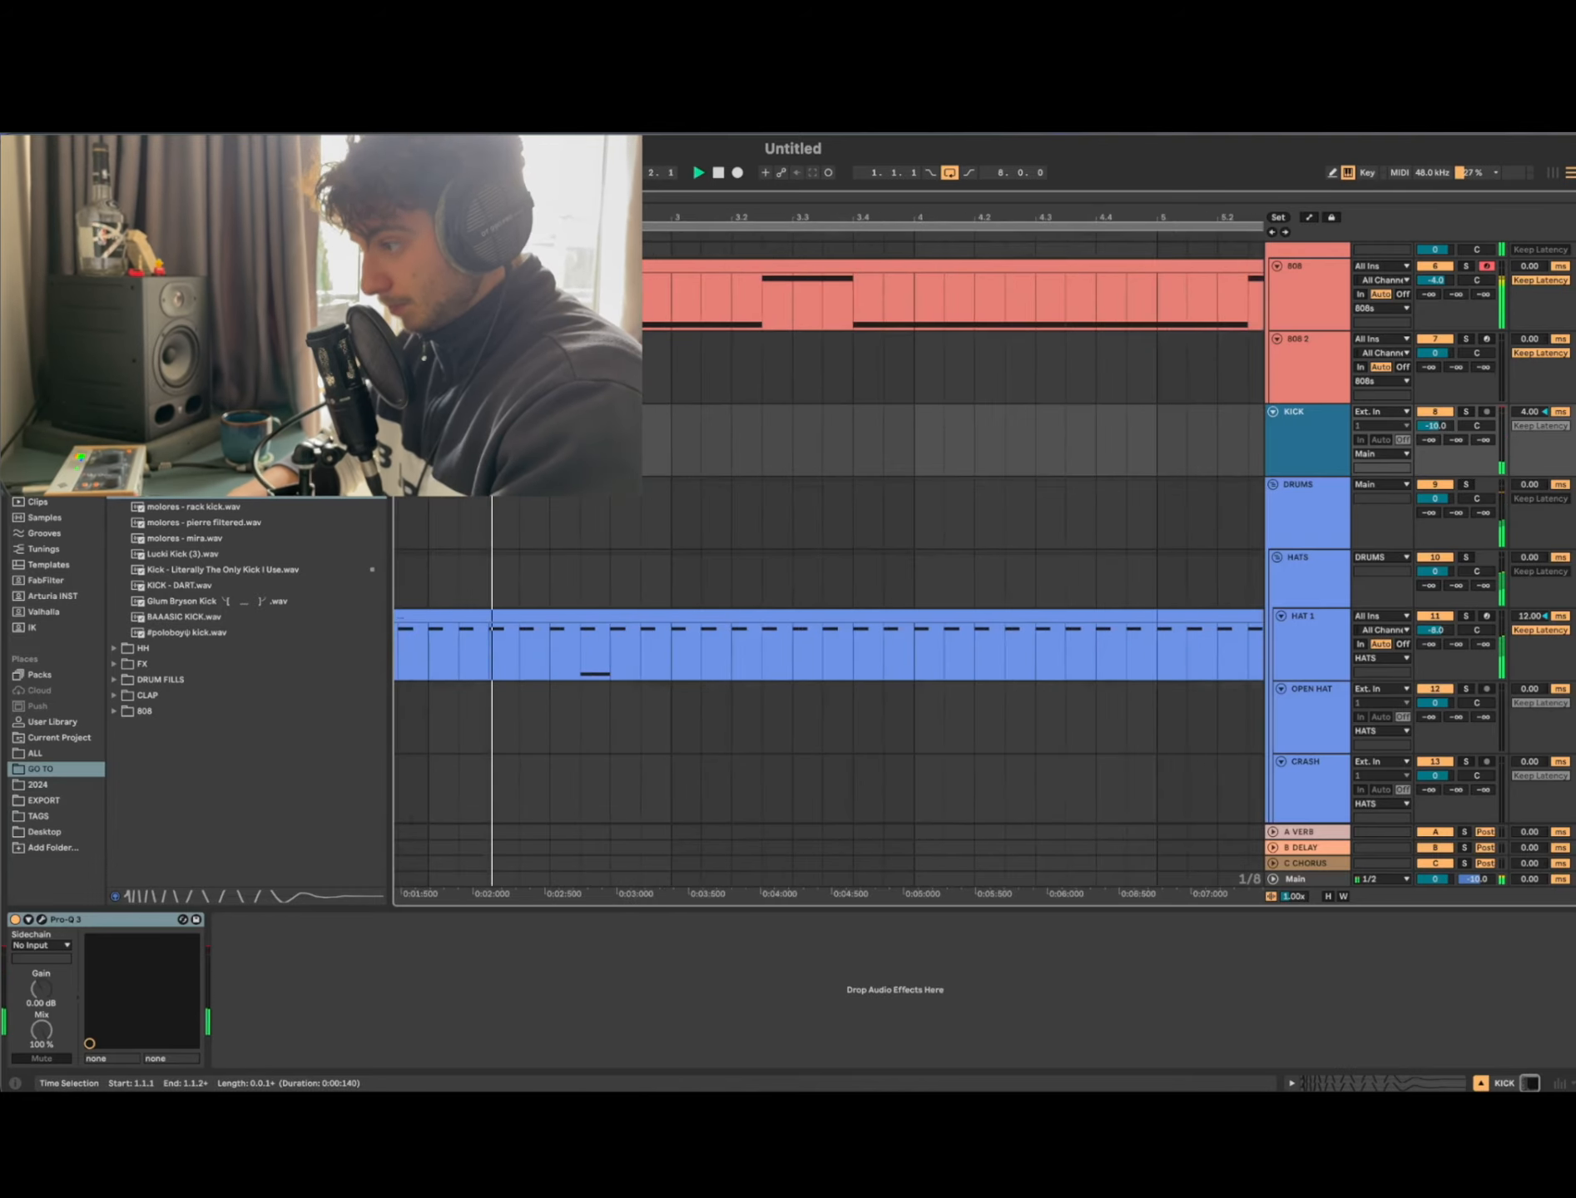
left_click(678, 454)
key("super+v")
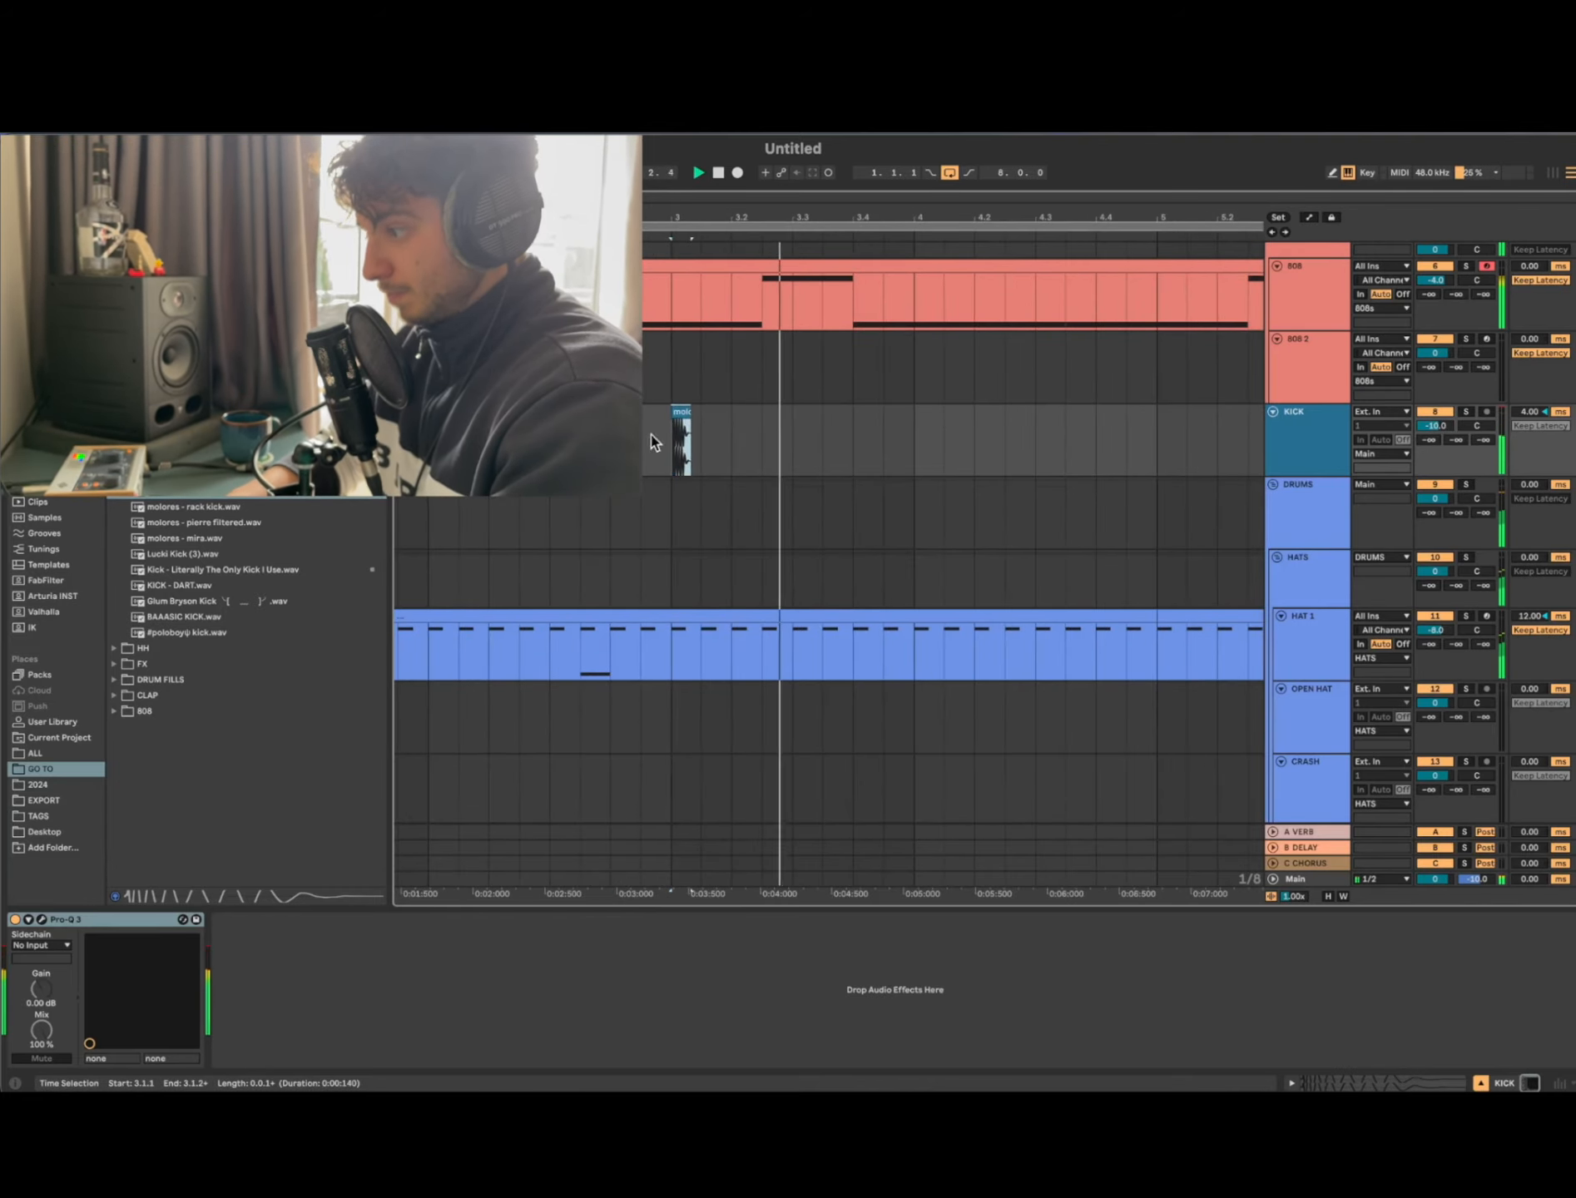
scroll(851, 426, "left", 4)
key("space")
left_click(809, 450)
key("space")
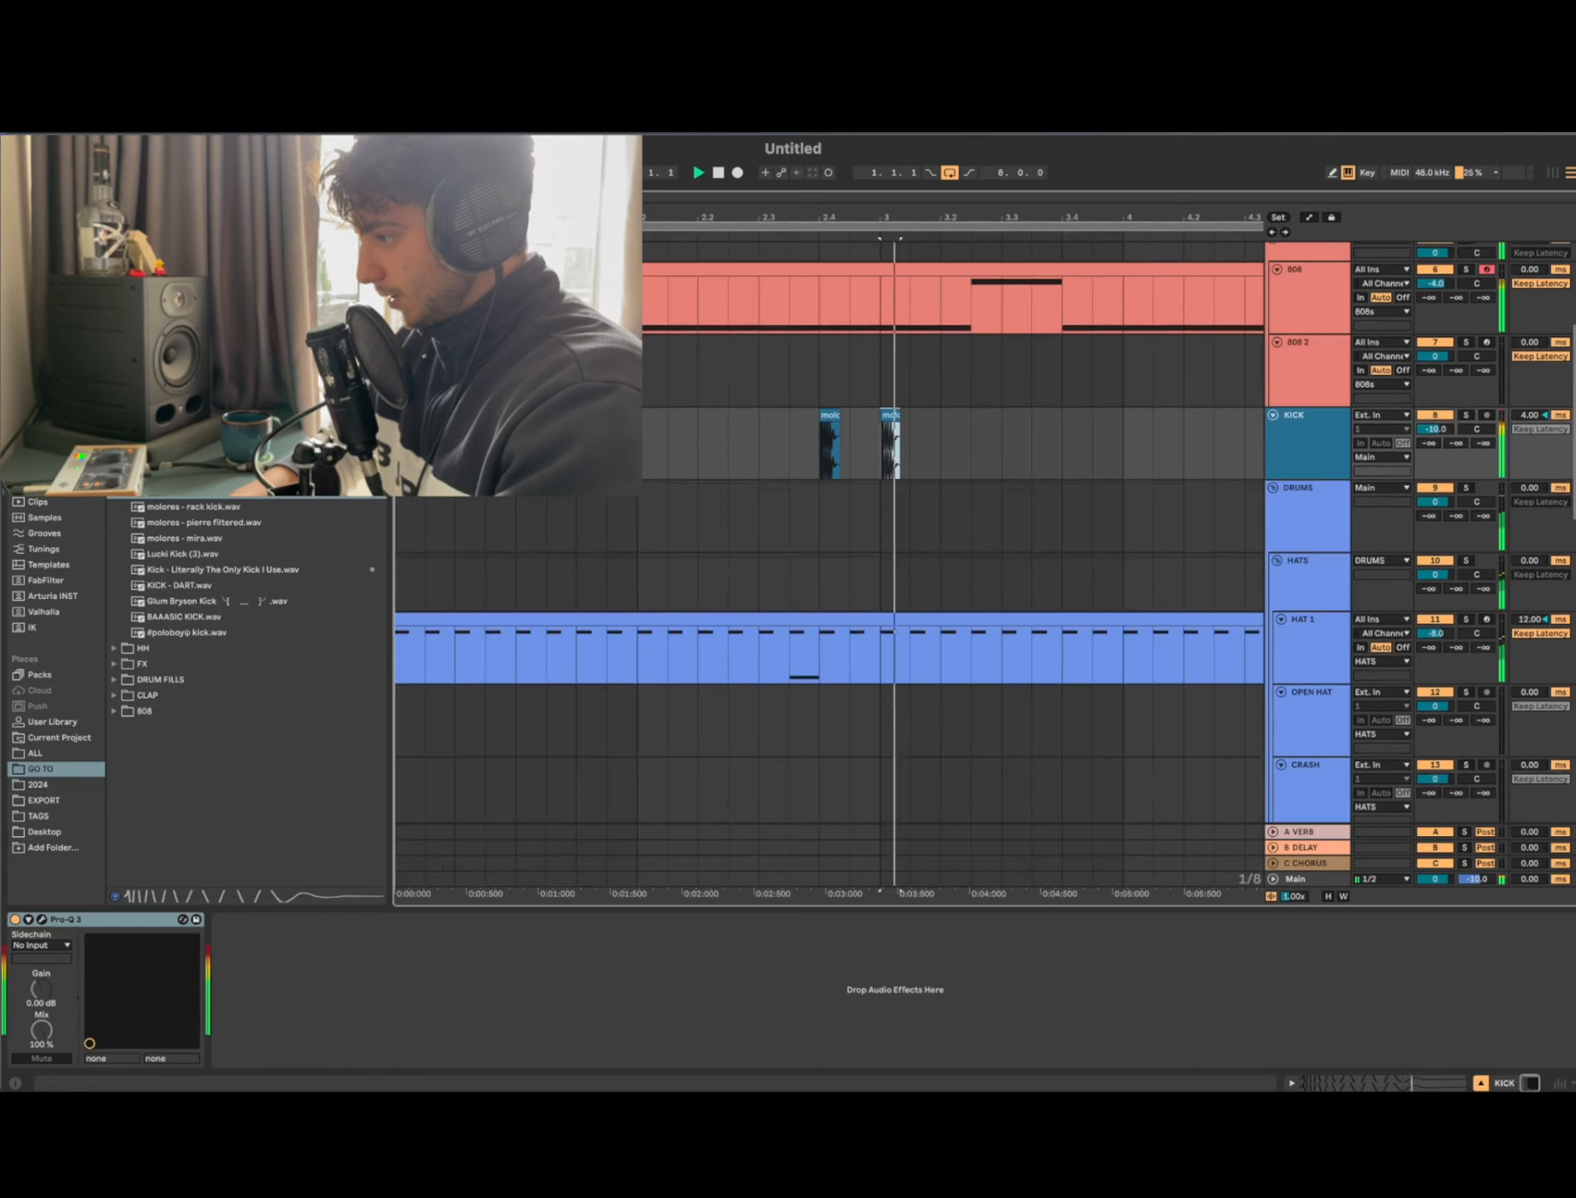
Step: Move the kick clip at 2.4.1 one eighth note earlier to 2.3.3
double_click(803, 458)
key("space")
left_click(832, 431)
left_click(829, 415)
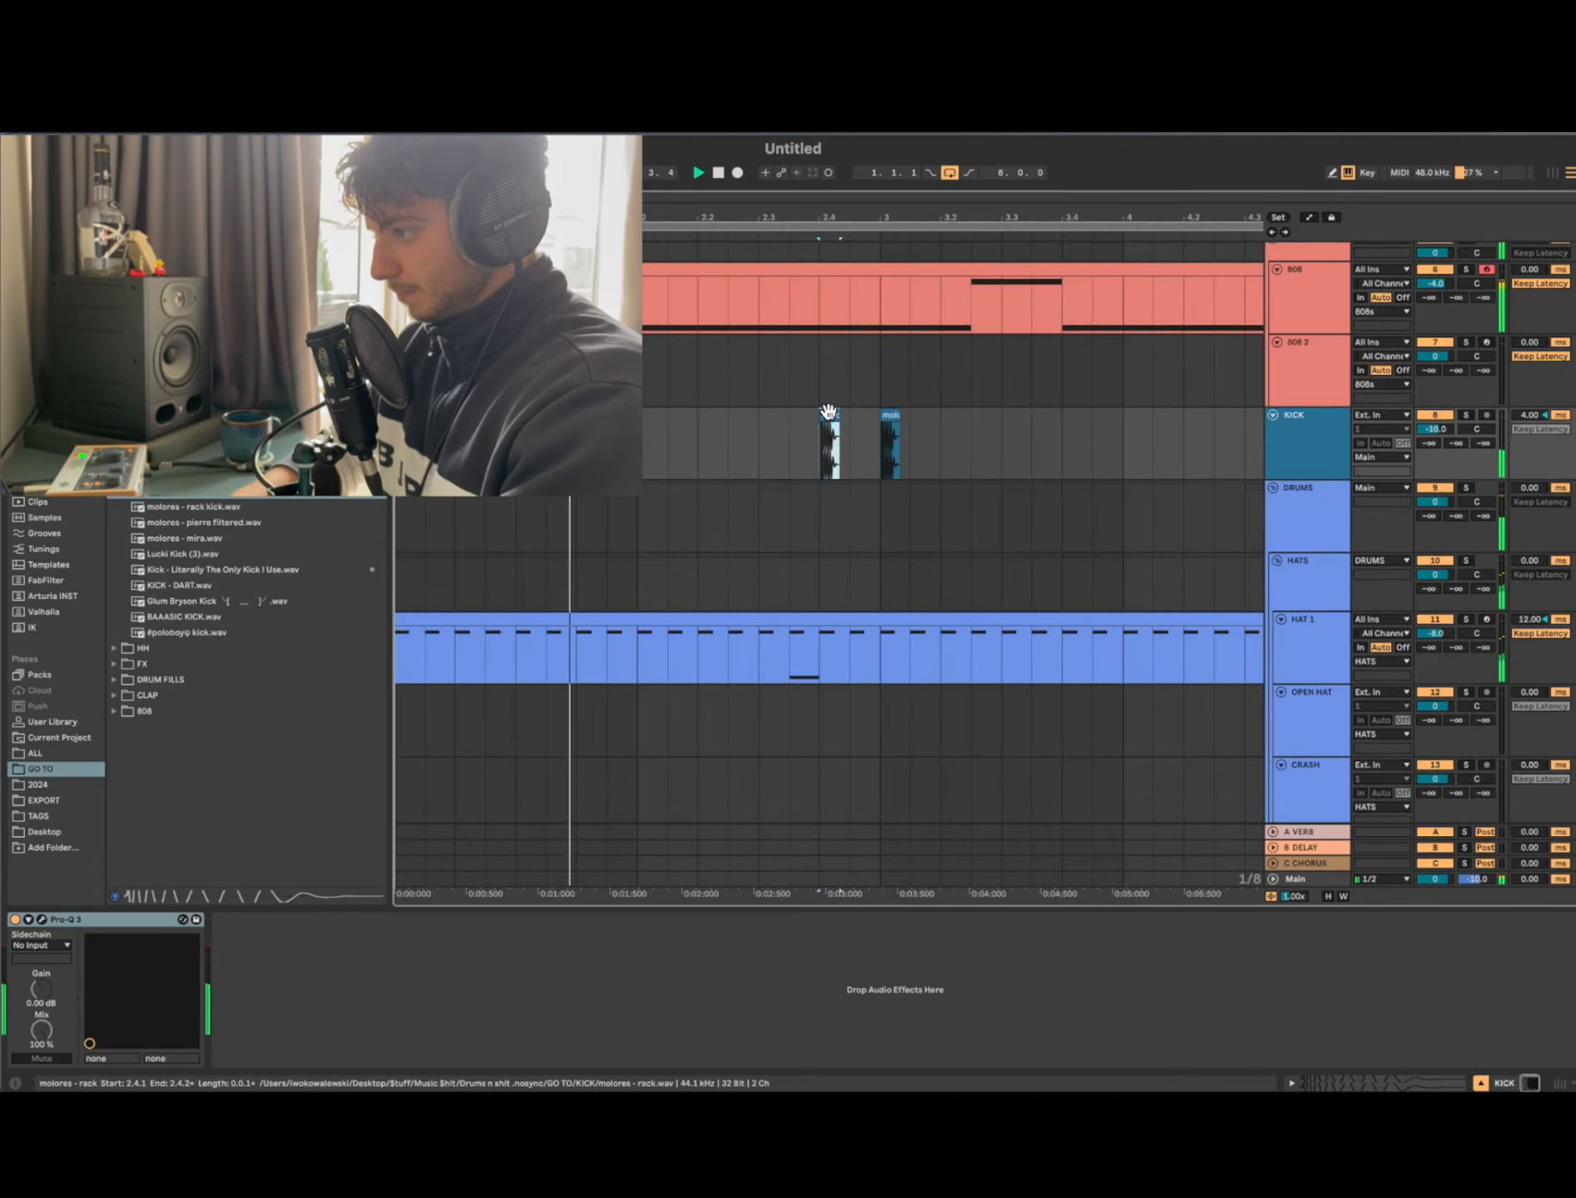
key("Left")
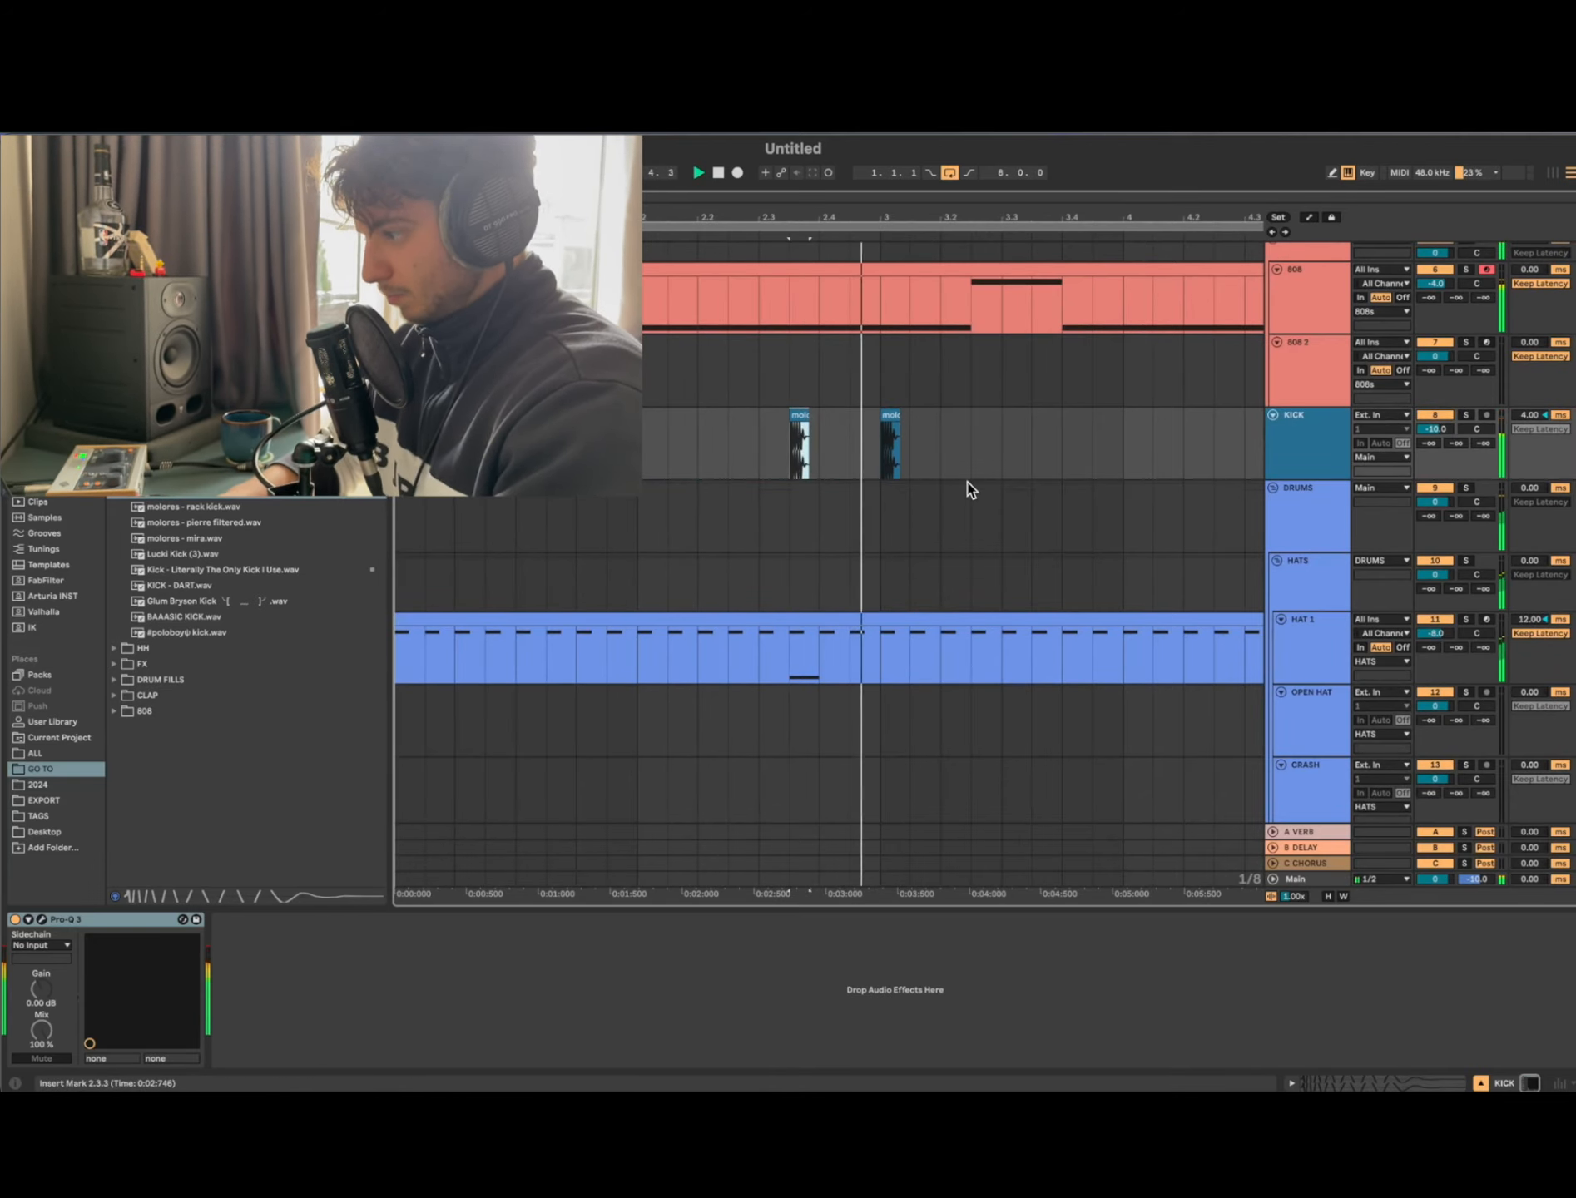
Step: Paste copies of the kick at 4.3.3, 5.1.1, 5.1.3 and 5.2.1 on the KICK track
scroll(1006, 494, "right", 2)
scroll(1033, 482, "right", 3)
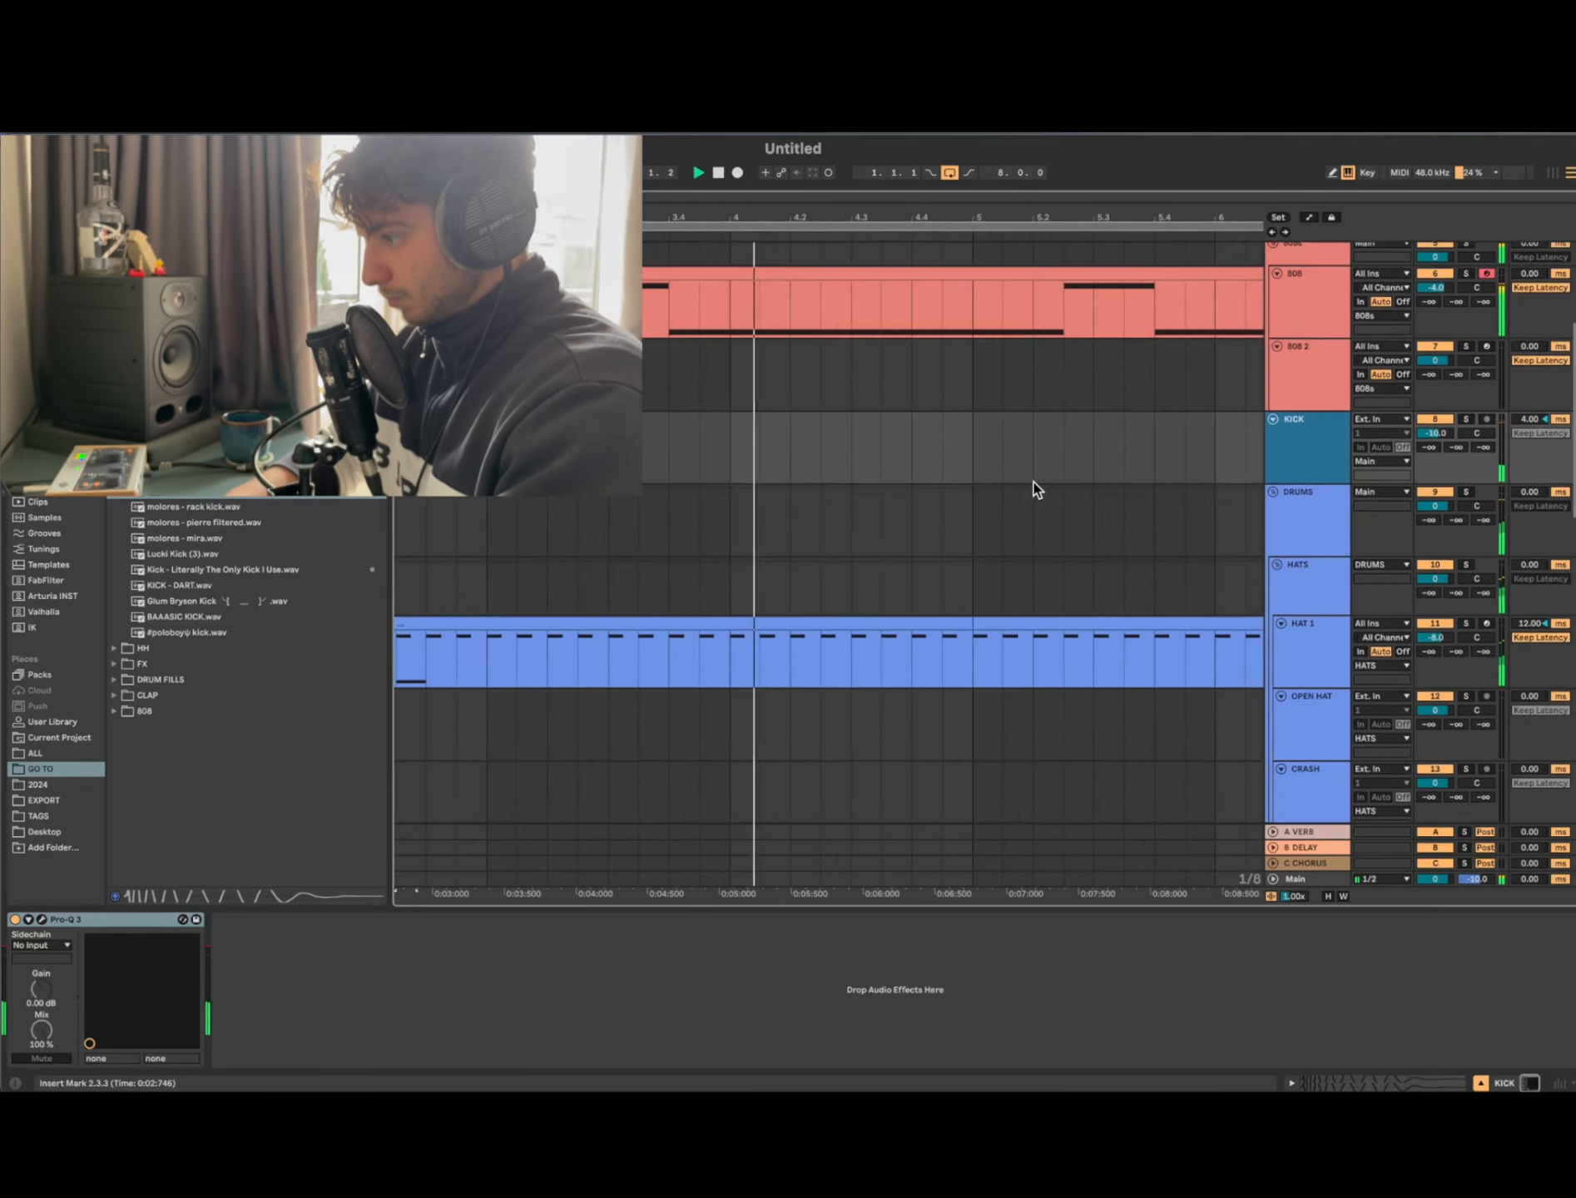
left_click(885, 463)
key("super+v")
left_click(977, 463)
key("super+v")
left_click(1036, 464)
key("super+v")
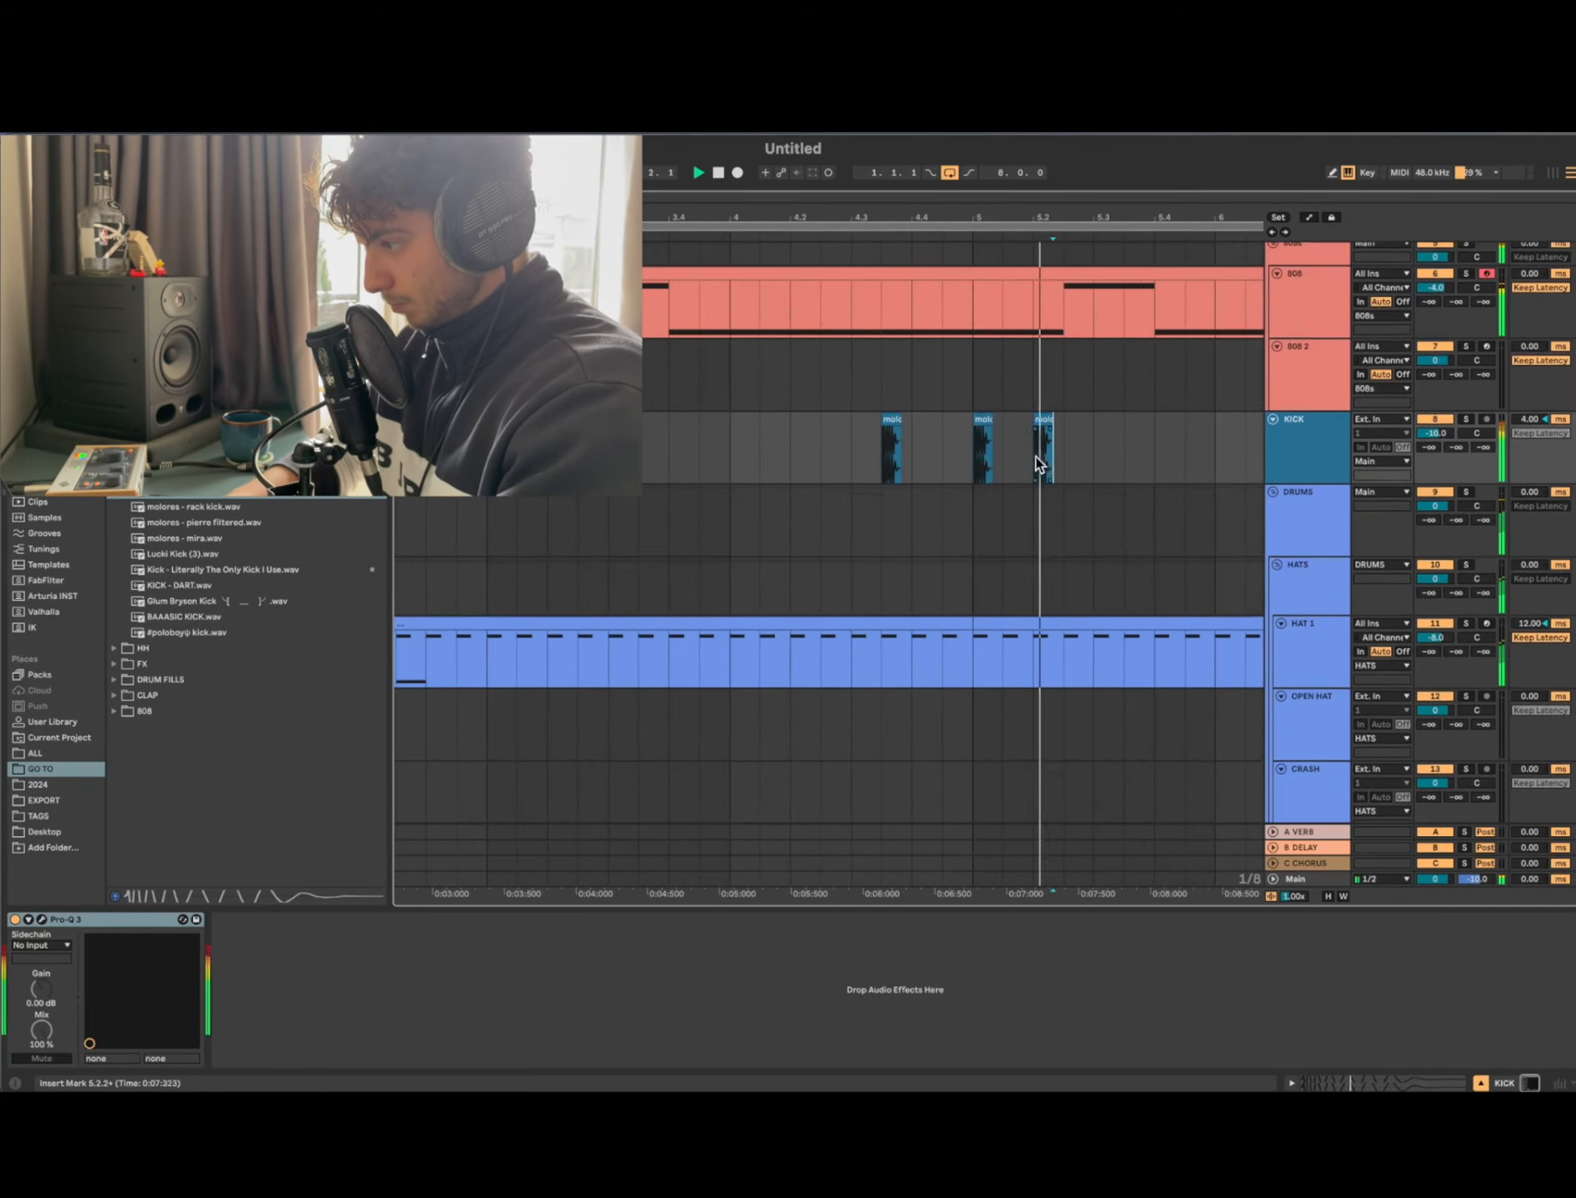
left_click(1007, 464)
key("super+v")
Step: Paste copies of the kick at 7.1.3 and 8.4.1 on the KICK track
scroll(1064, 539, "right", 3)
scroll(1063, 539, "down", 1)
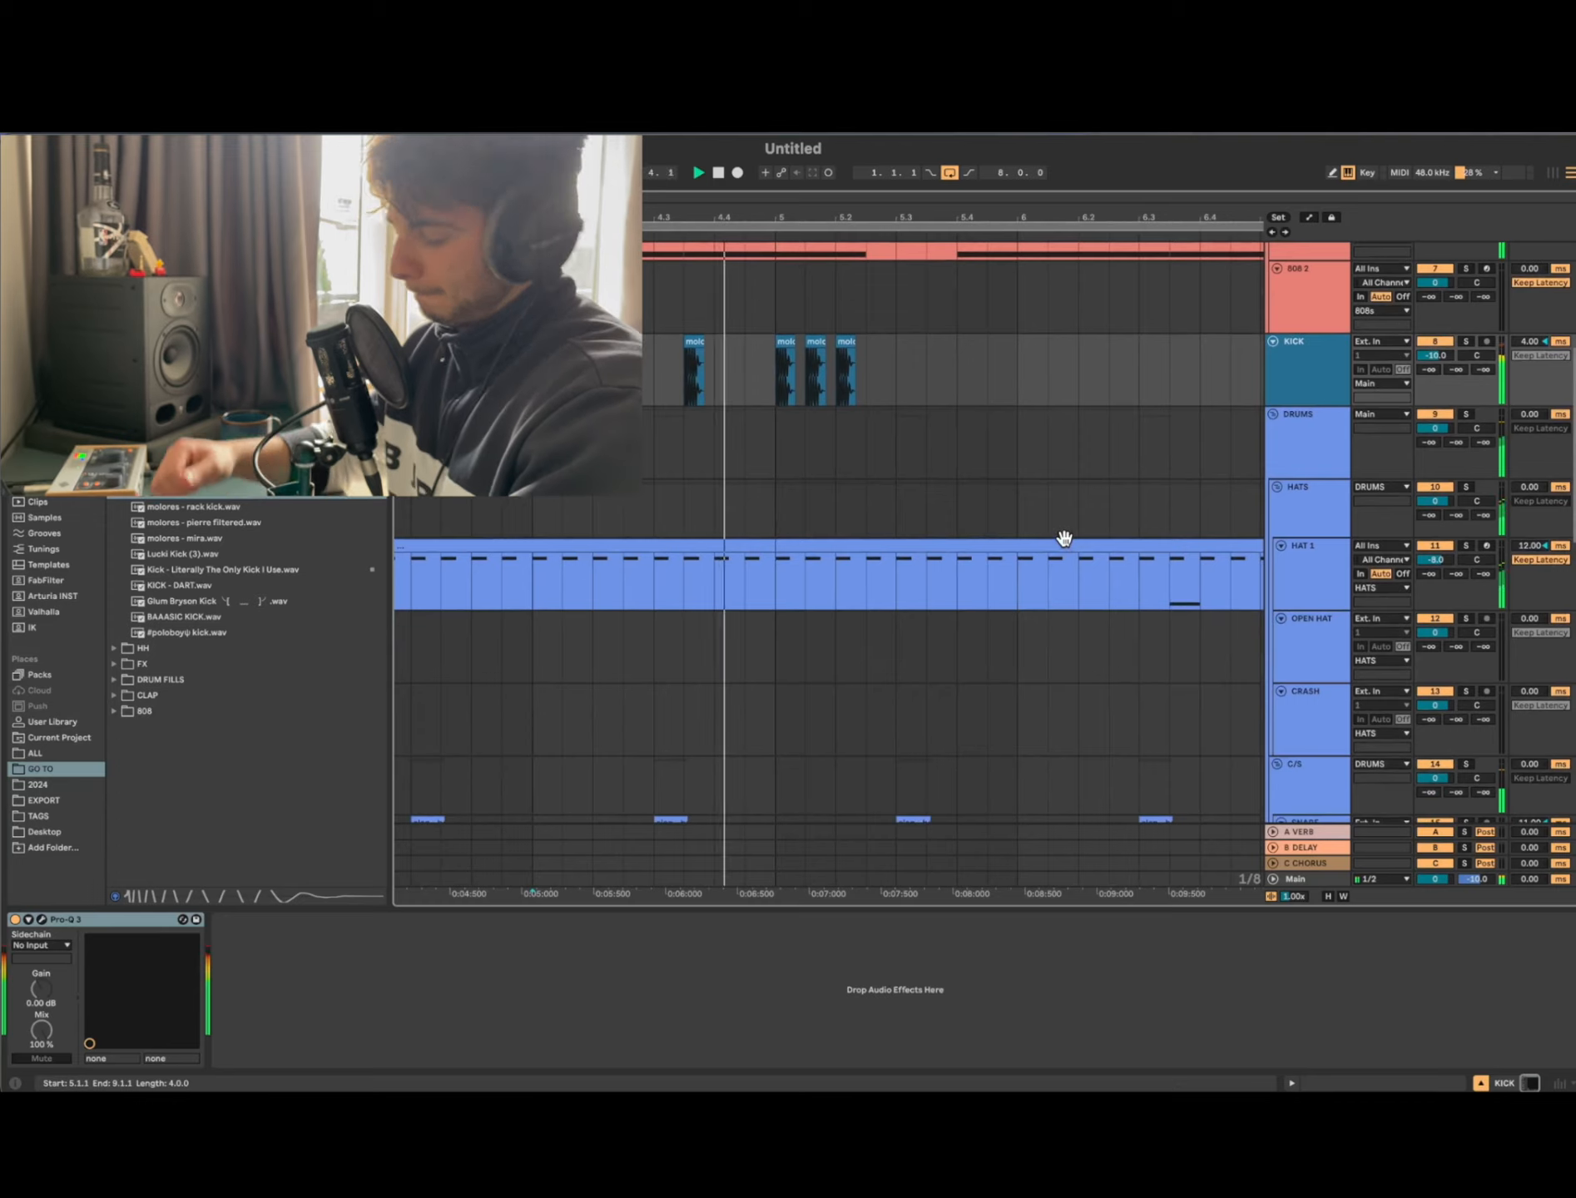
scroll(1063, 539, "right", 5)
scroll(1057, 524, "up", 3)
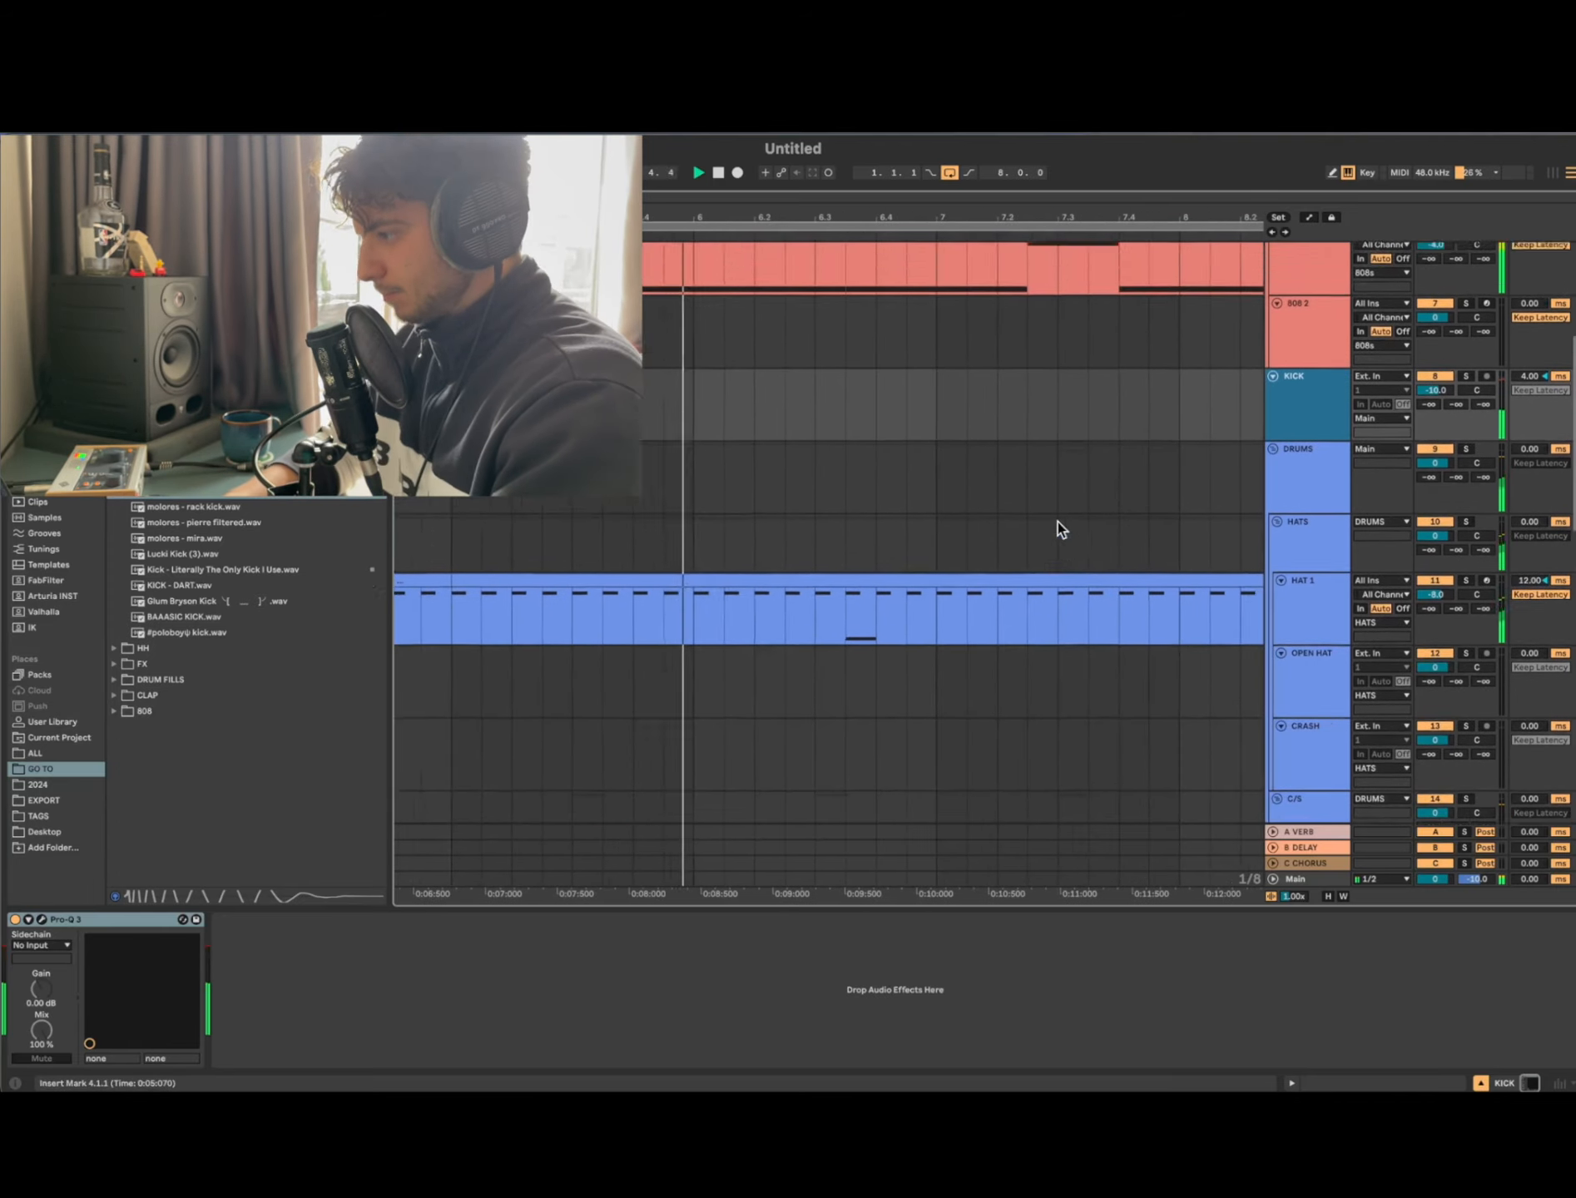
left_click(961, 555)
key("super+v")
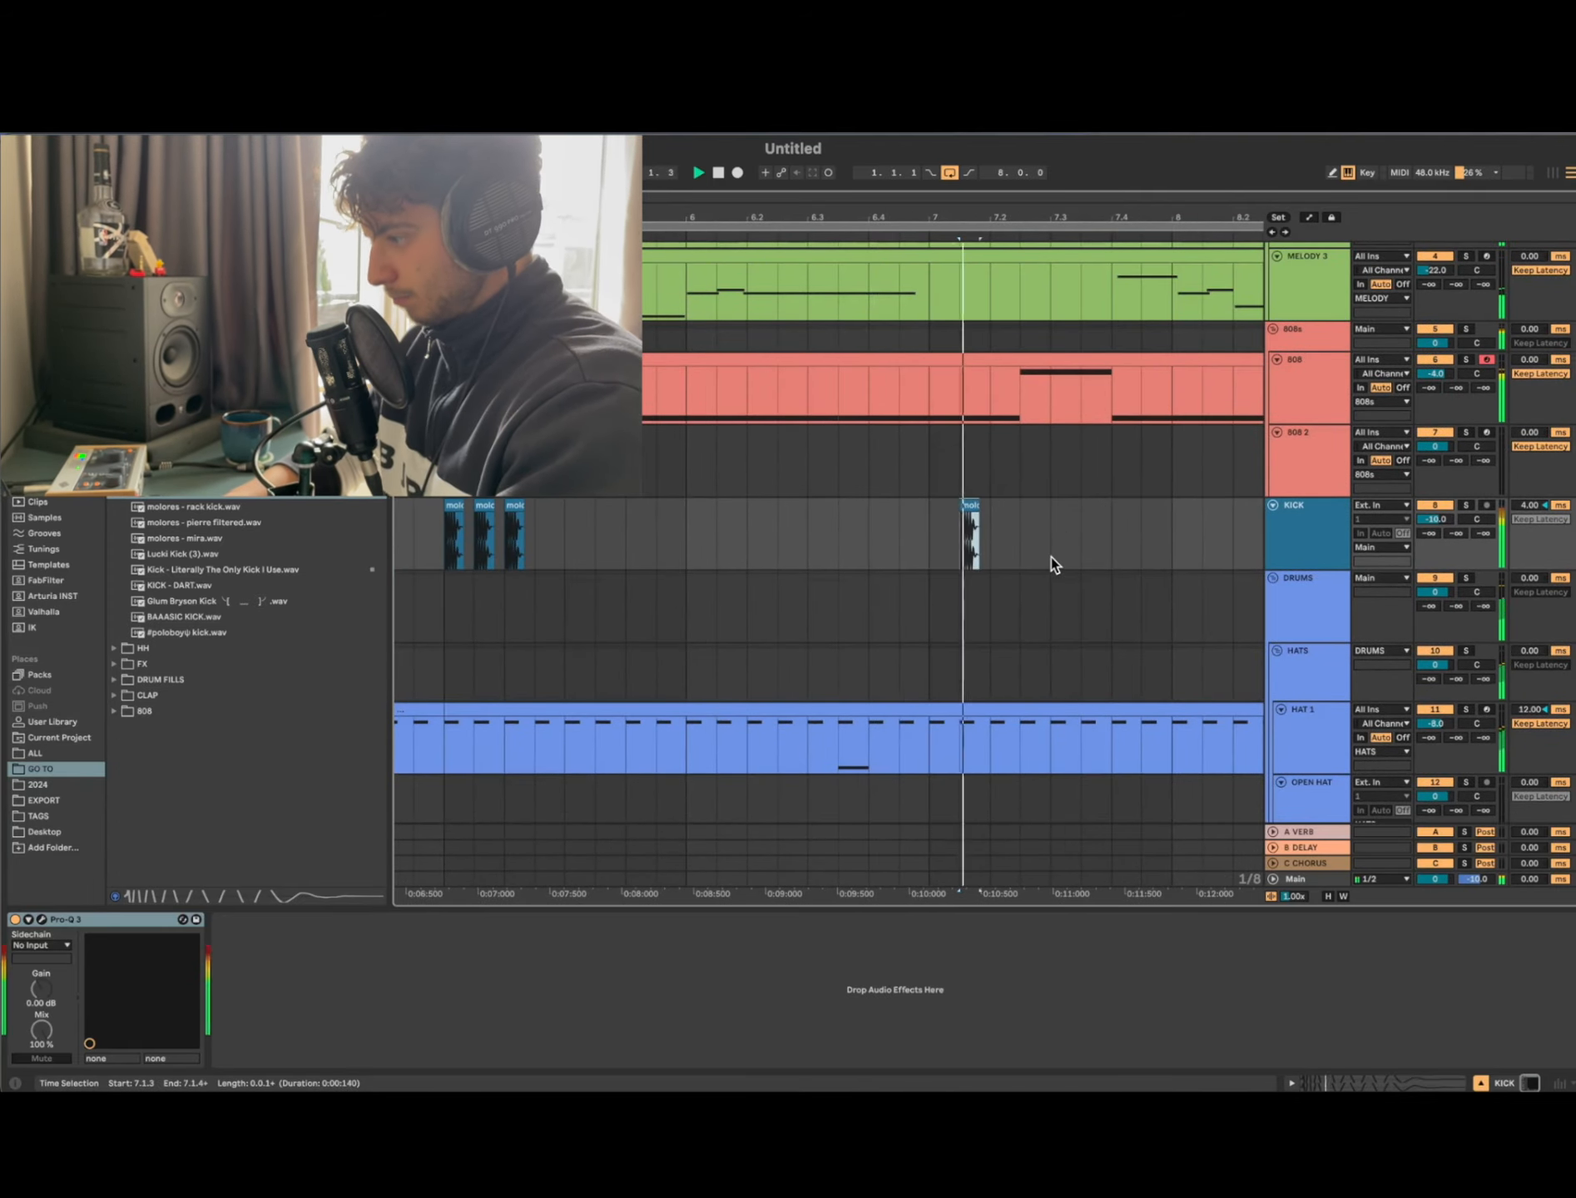
scroll(1204, 557, "right", 4)
scroll(1204, 557, "up", 1)
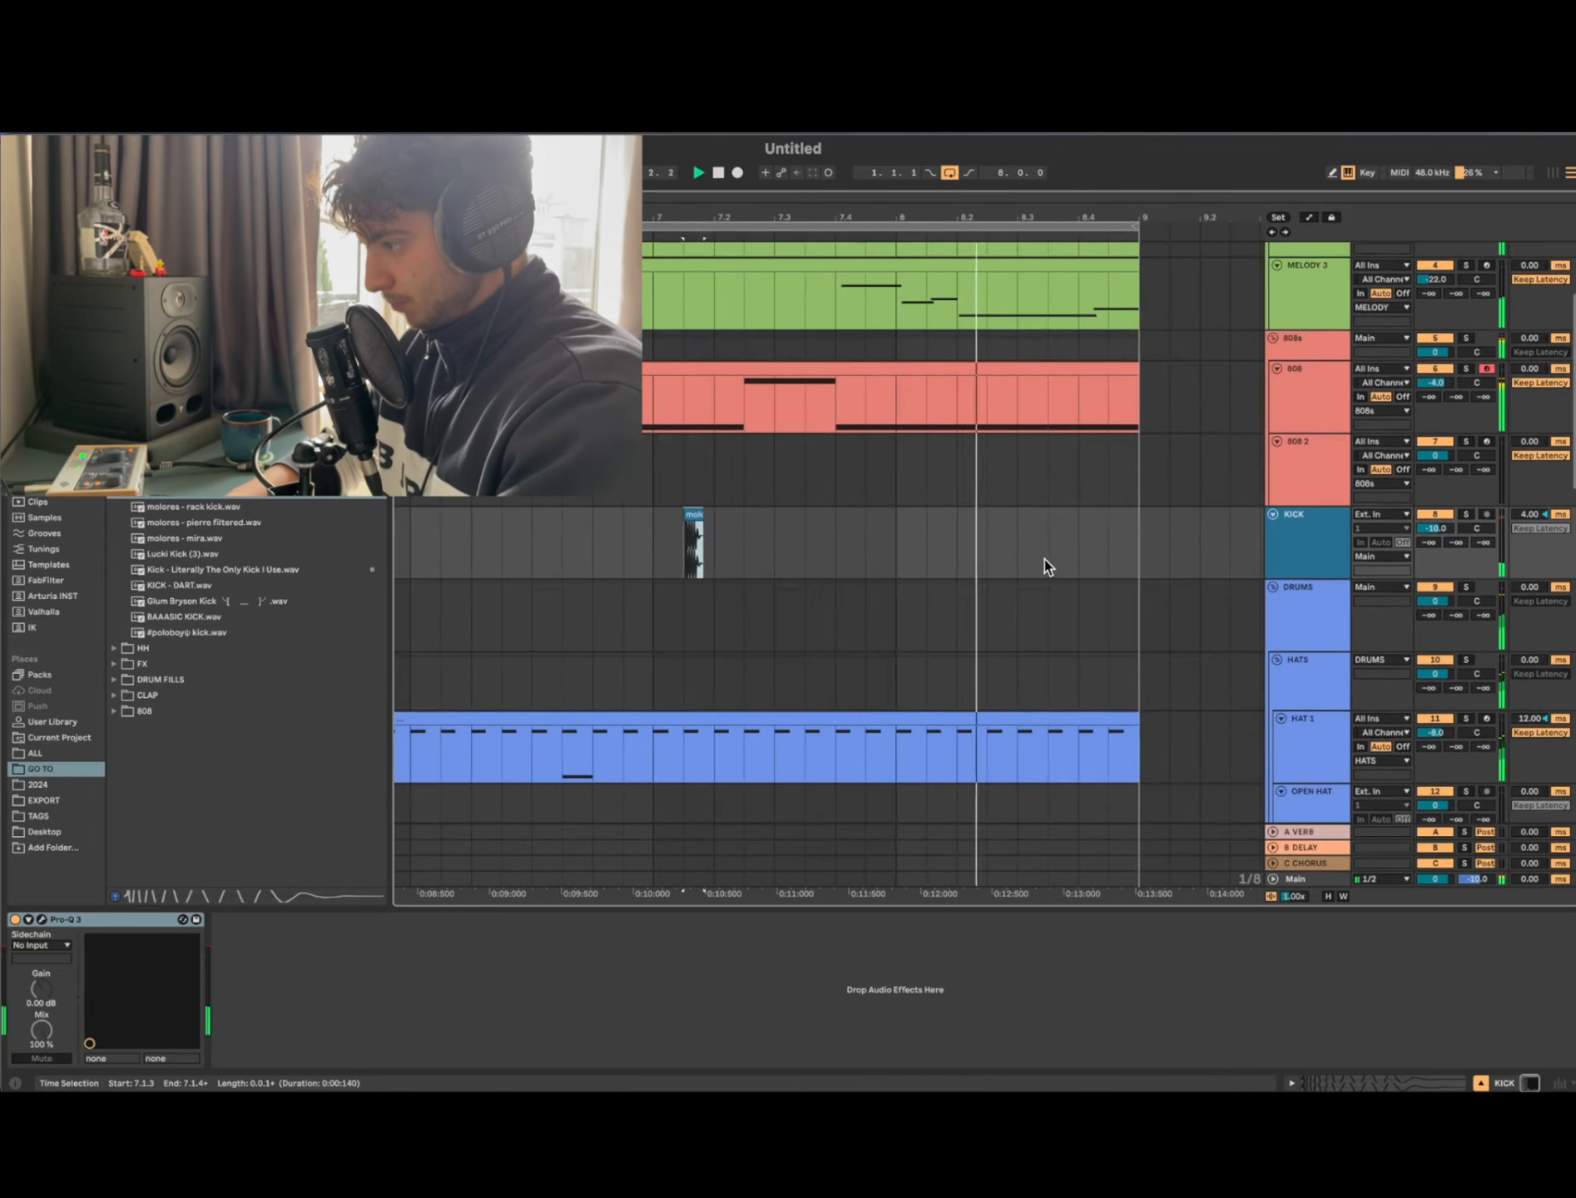
left_click(1087, 552)
key("super+v")
Step: Move the kick at 8.4.1 one eighth note earlier to 8.3.3 and paste another kick at 8.4.3
scroll(1088, 552, "left", 4)
scroll(1088, 552, "down", 5)
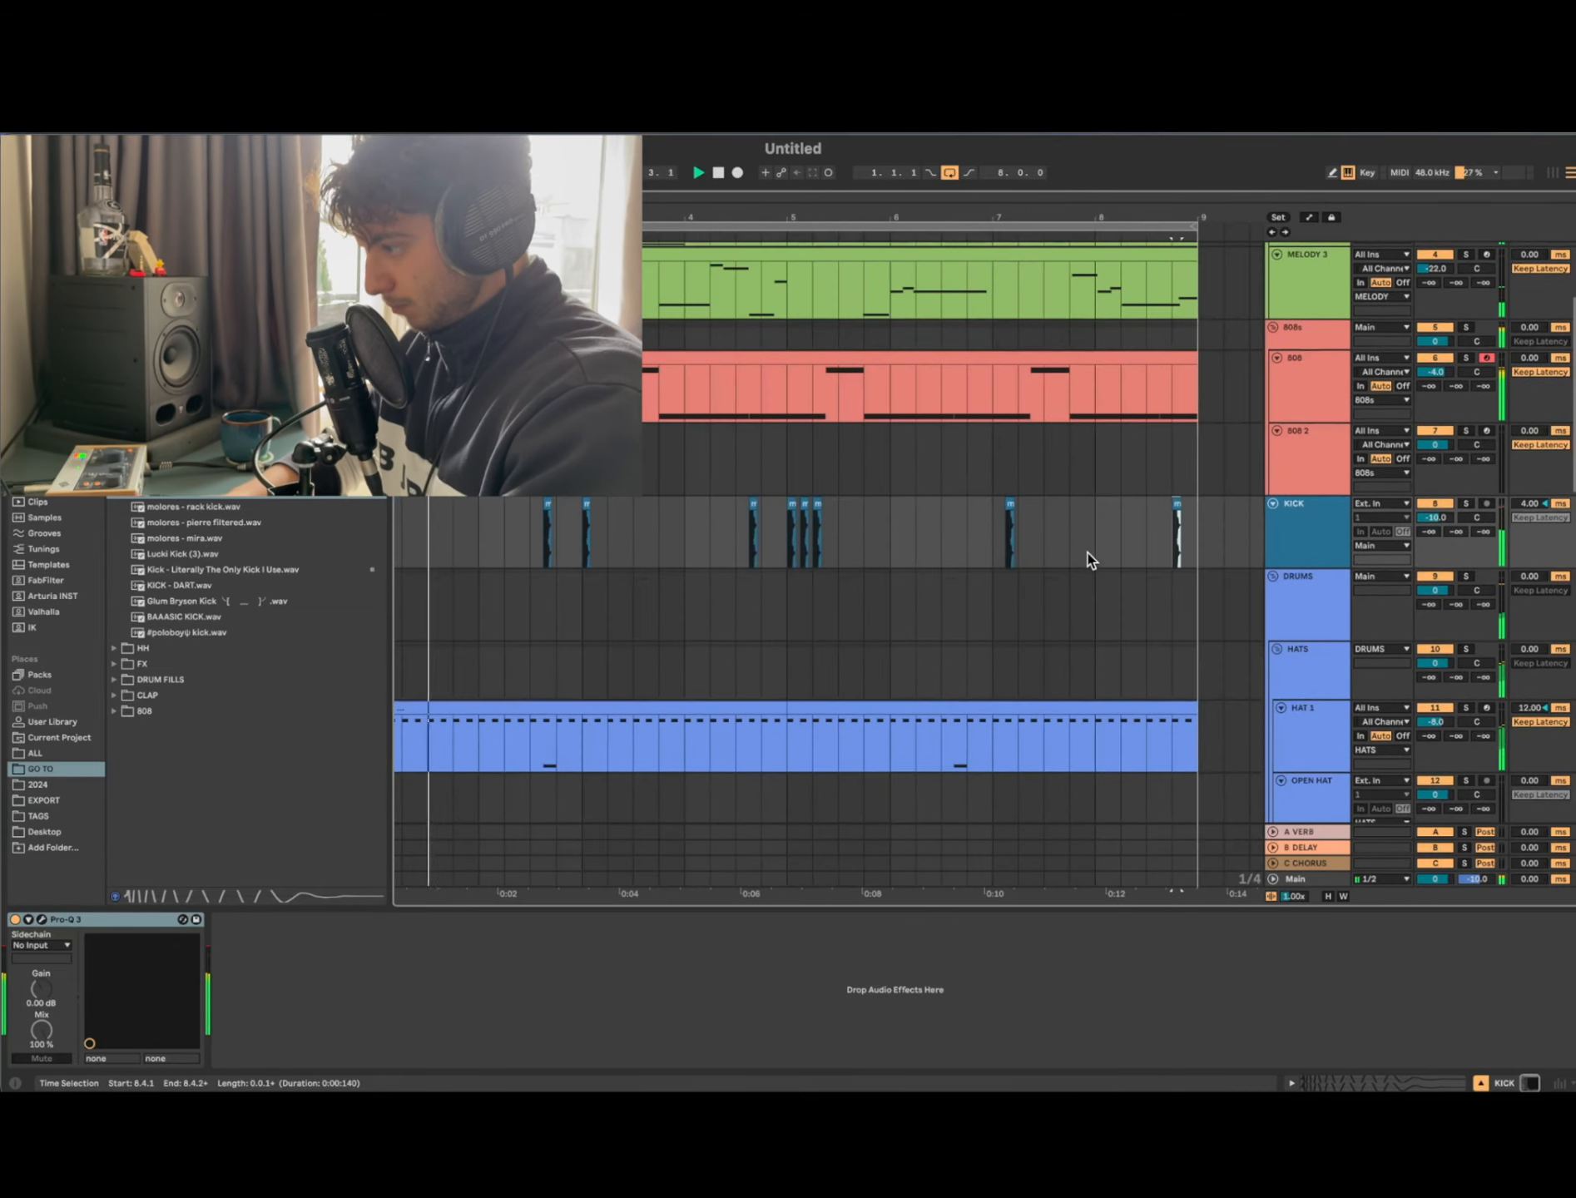
scroll(1096, 549, "up", 5)
scroll(1096, 550, "right", 3)
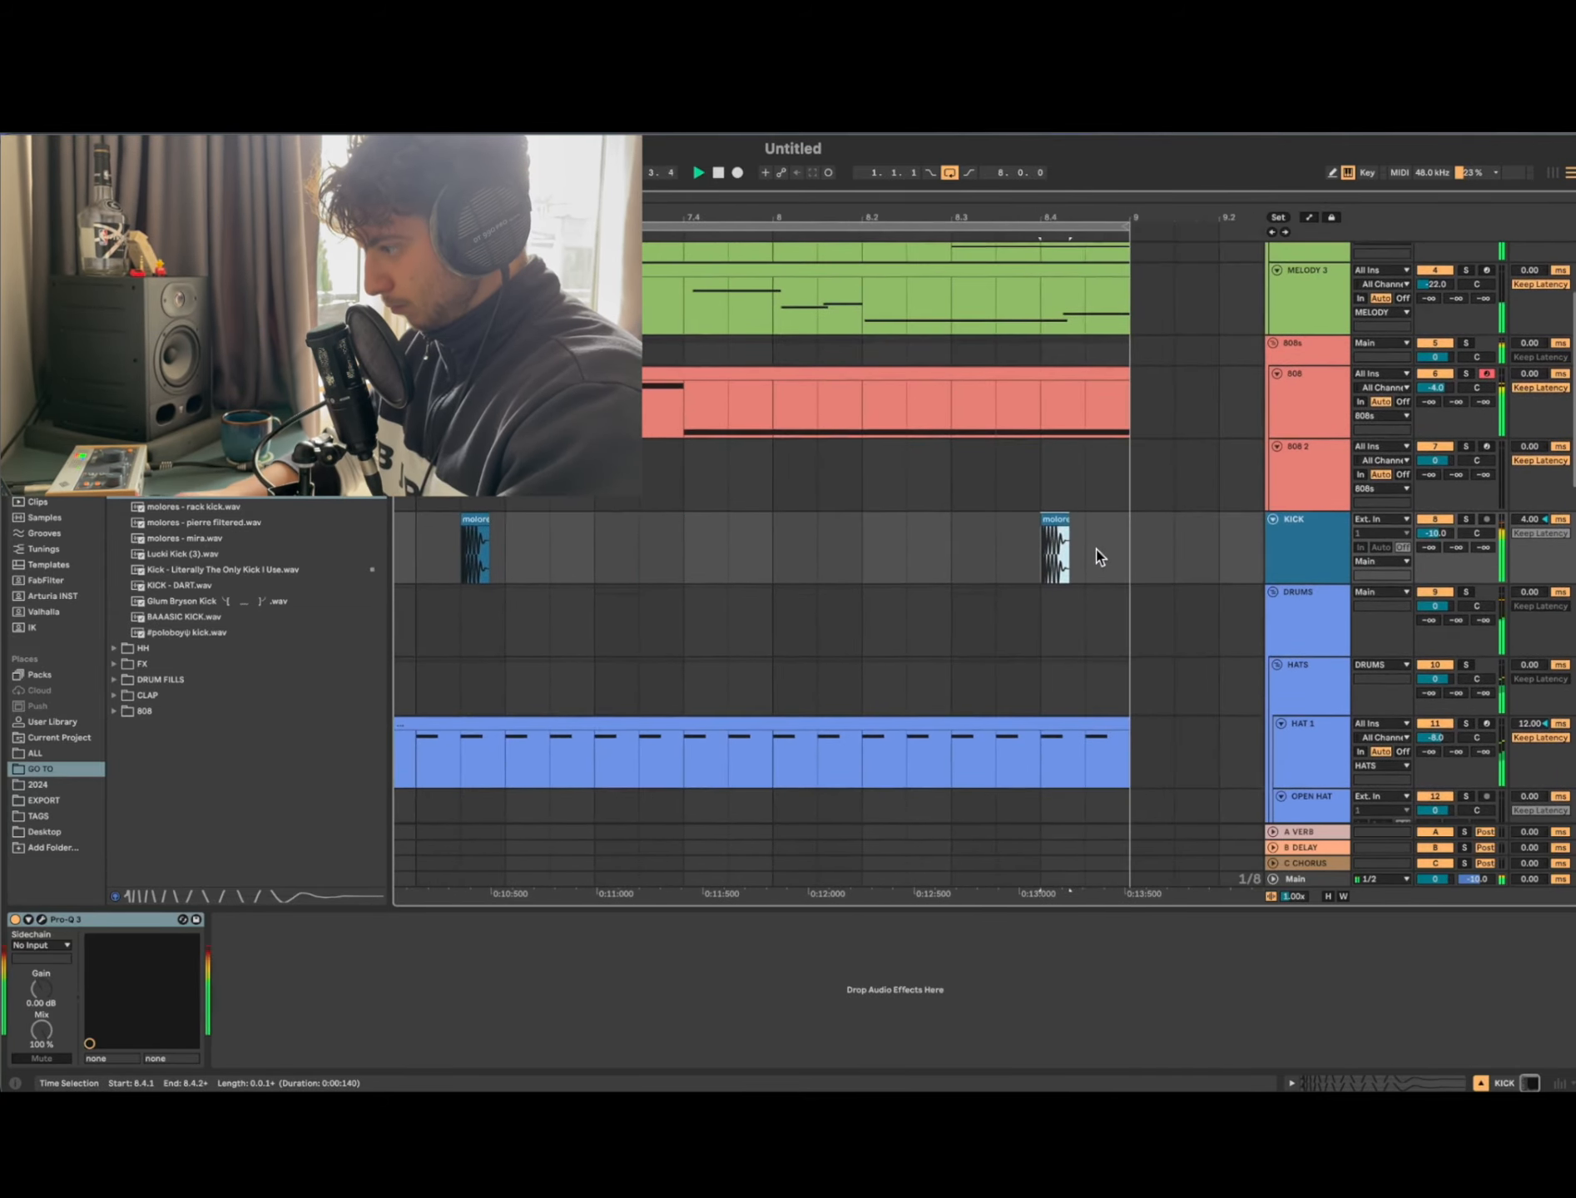
key("Left")
left_click(1096, 550)
key("super+v")
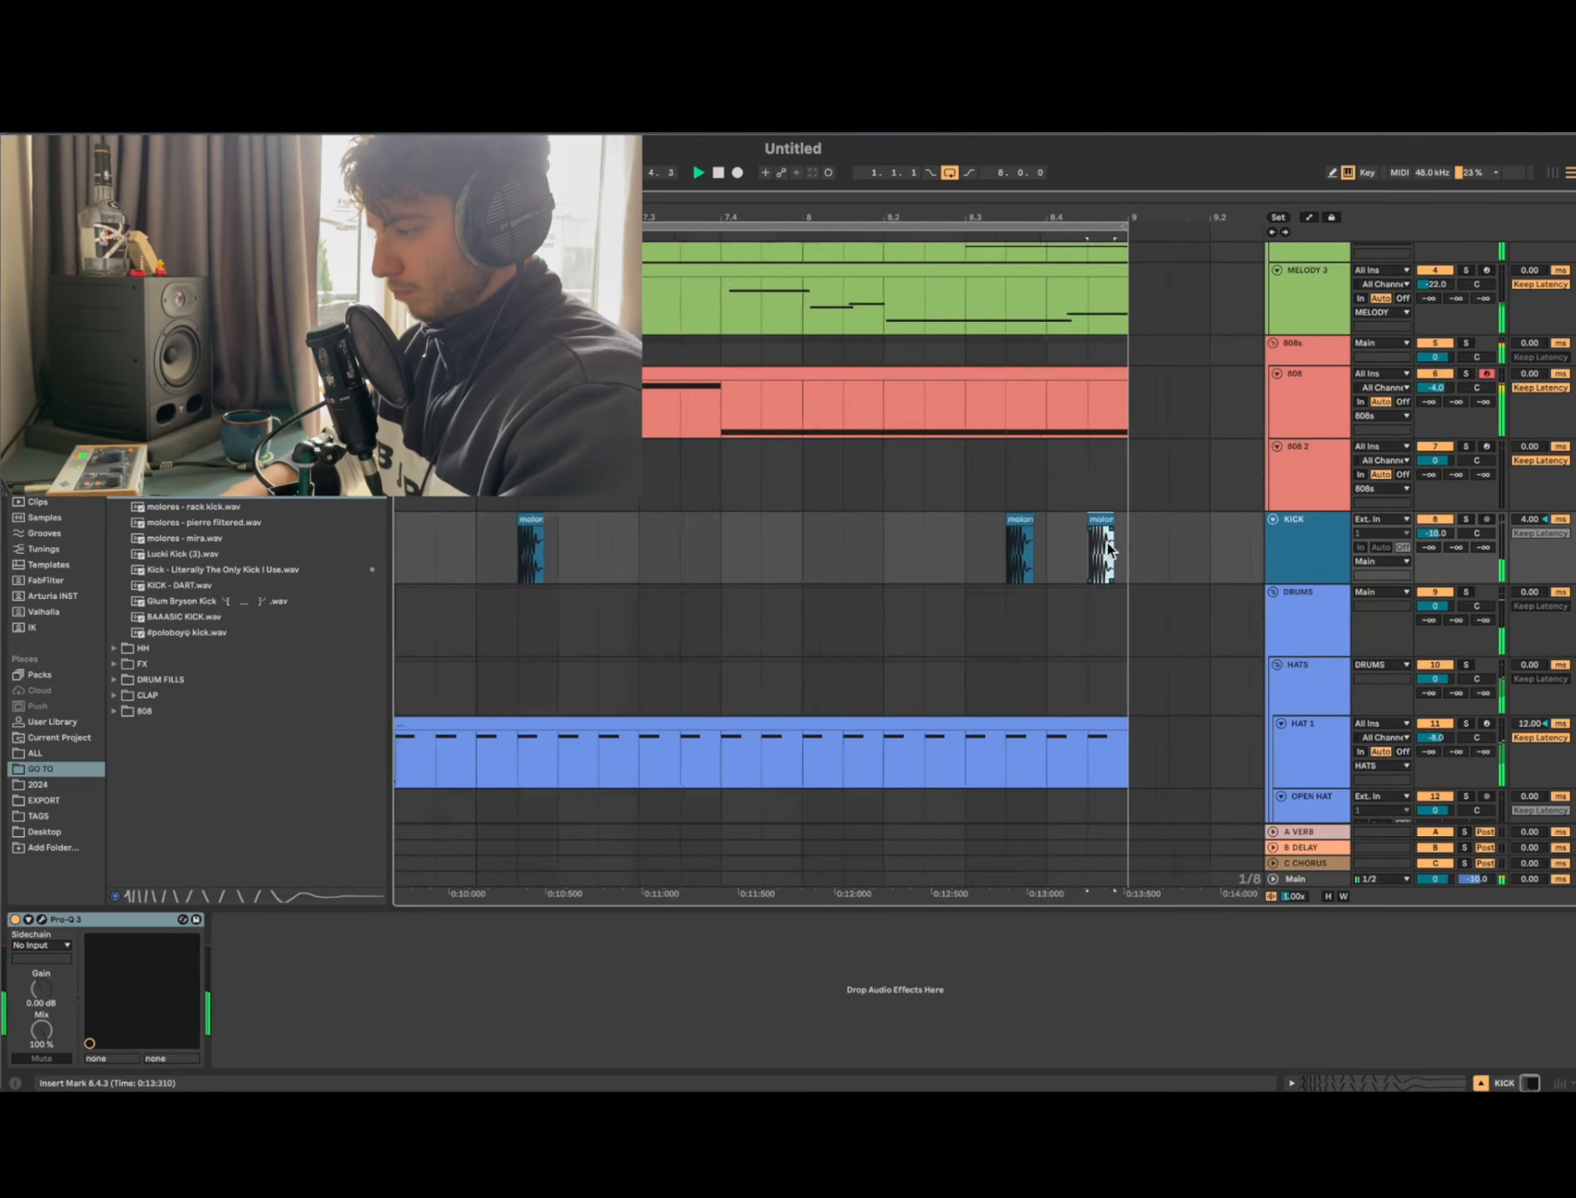
Step: Open the first four-bar HAT 1 clip and place a C3 note at 1.4.3
scroll(1102, 549, "down", 8)
scroll(502, 541, "up", 8)
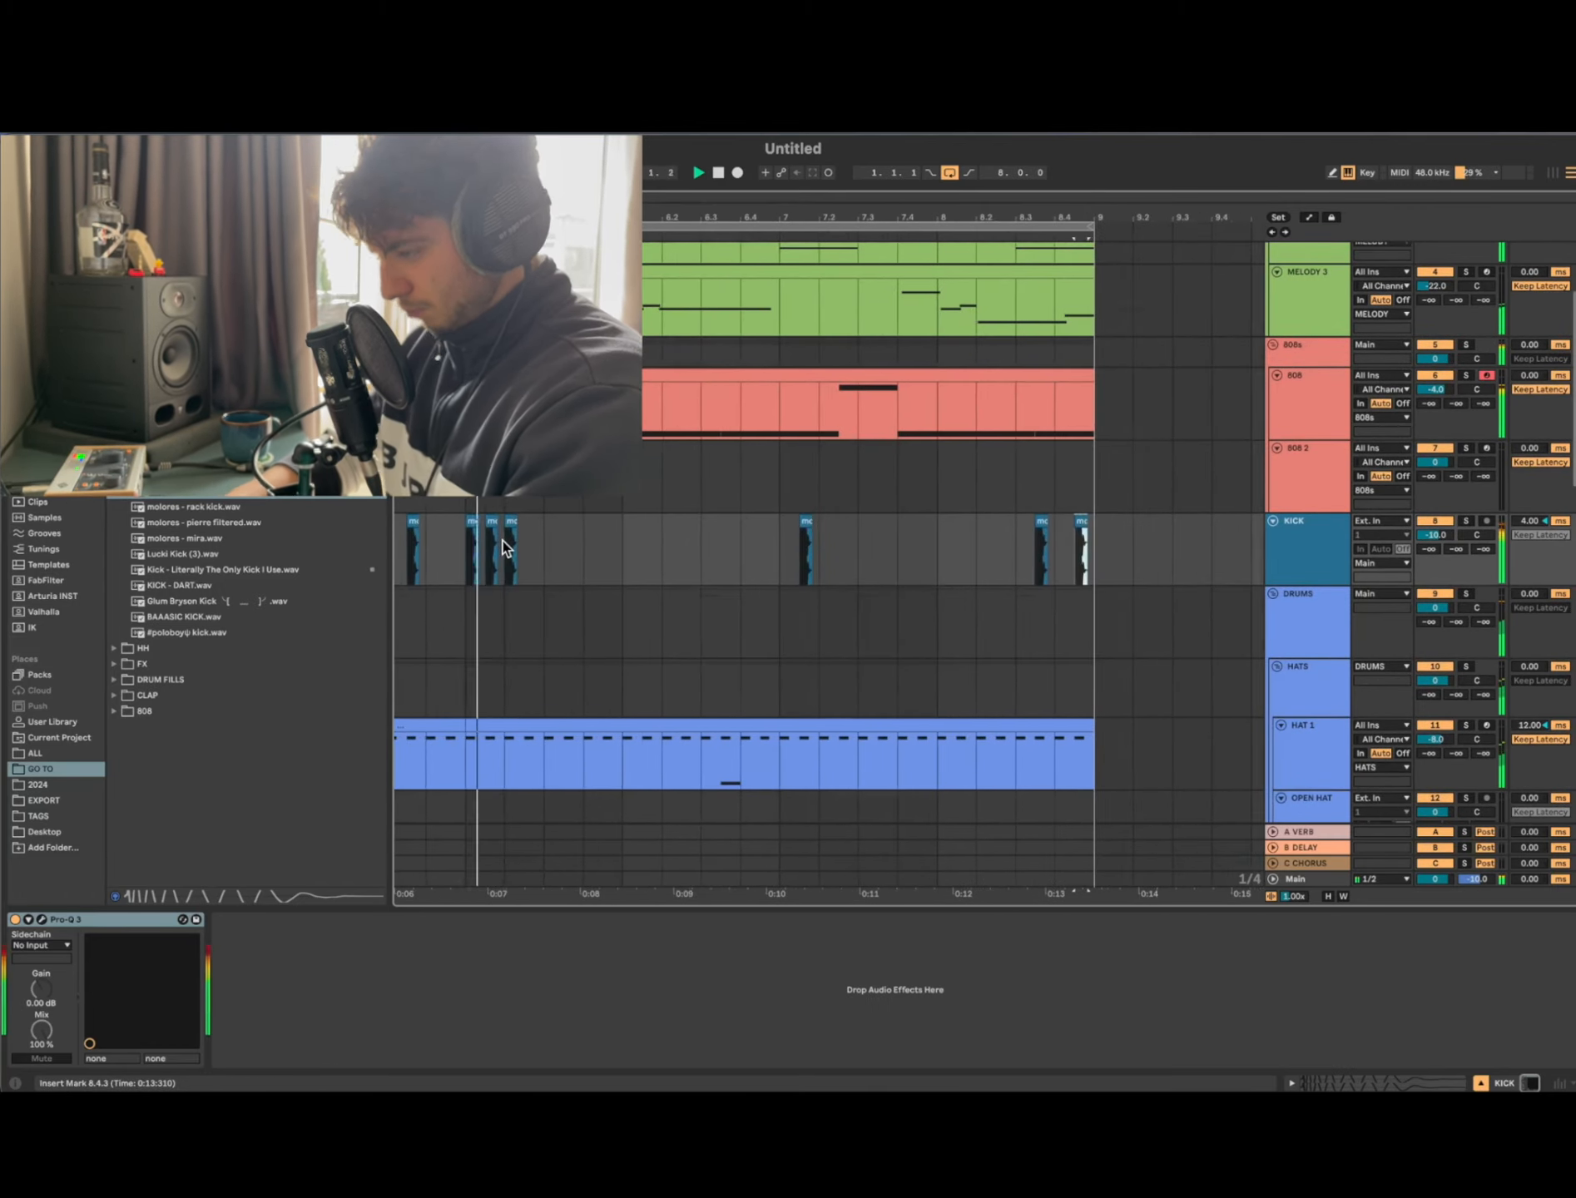
scroll(502, 541, "down", 1)
scroll(899, 528, "down", 3)
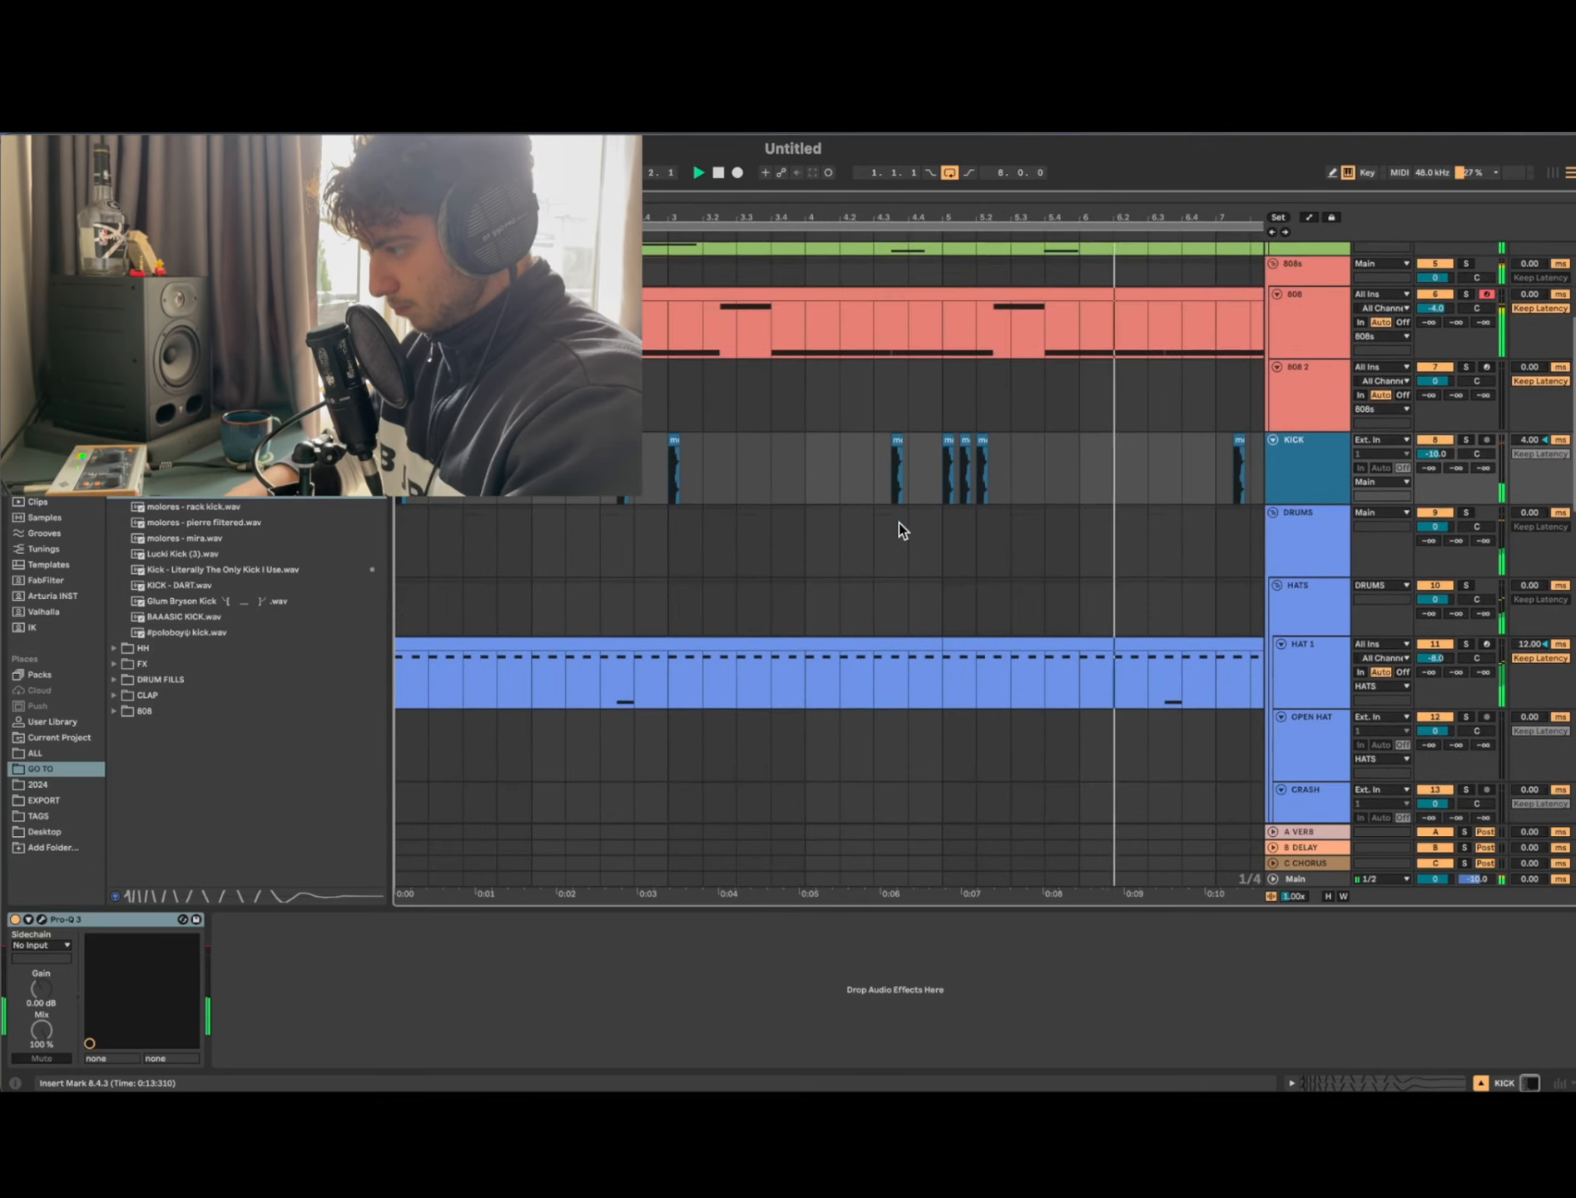
scroll(947, 468, "down", 1)
scroll(947, 468, "down", 3)
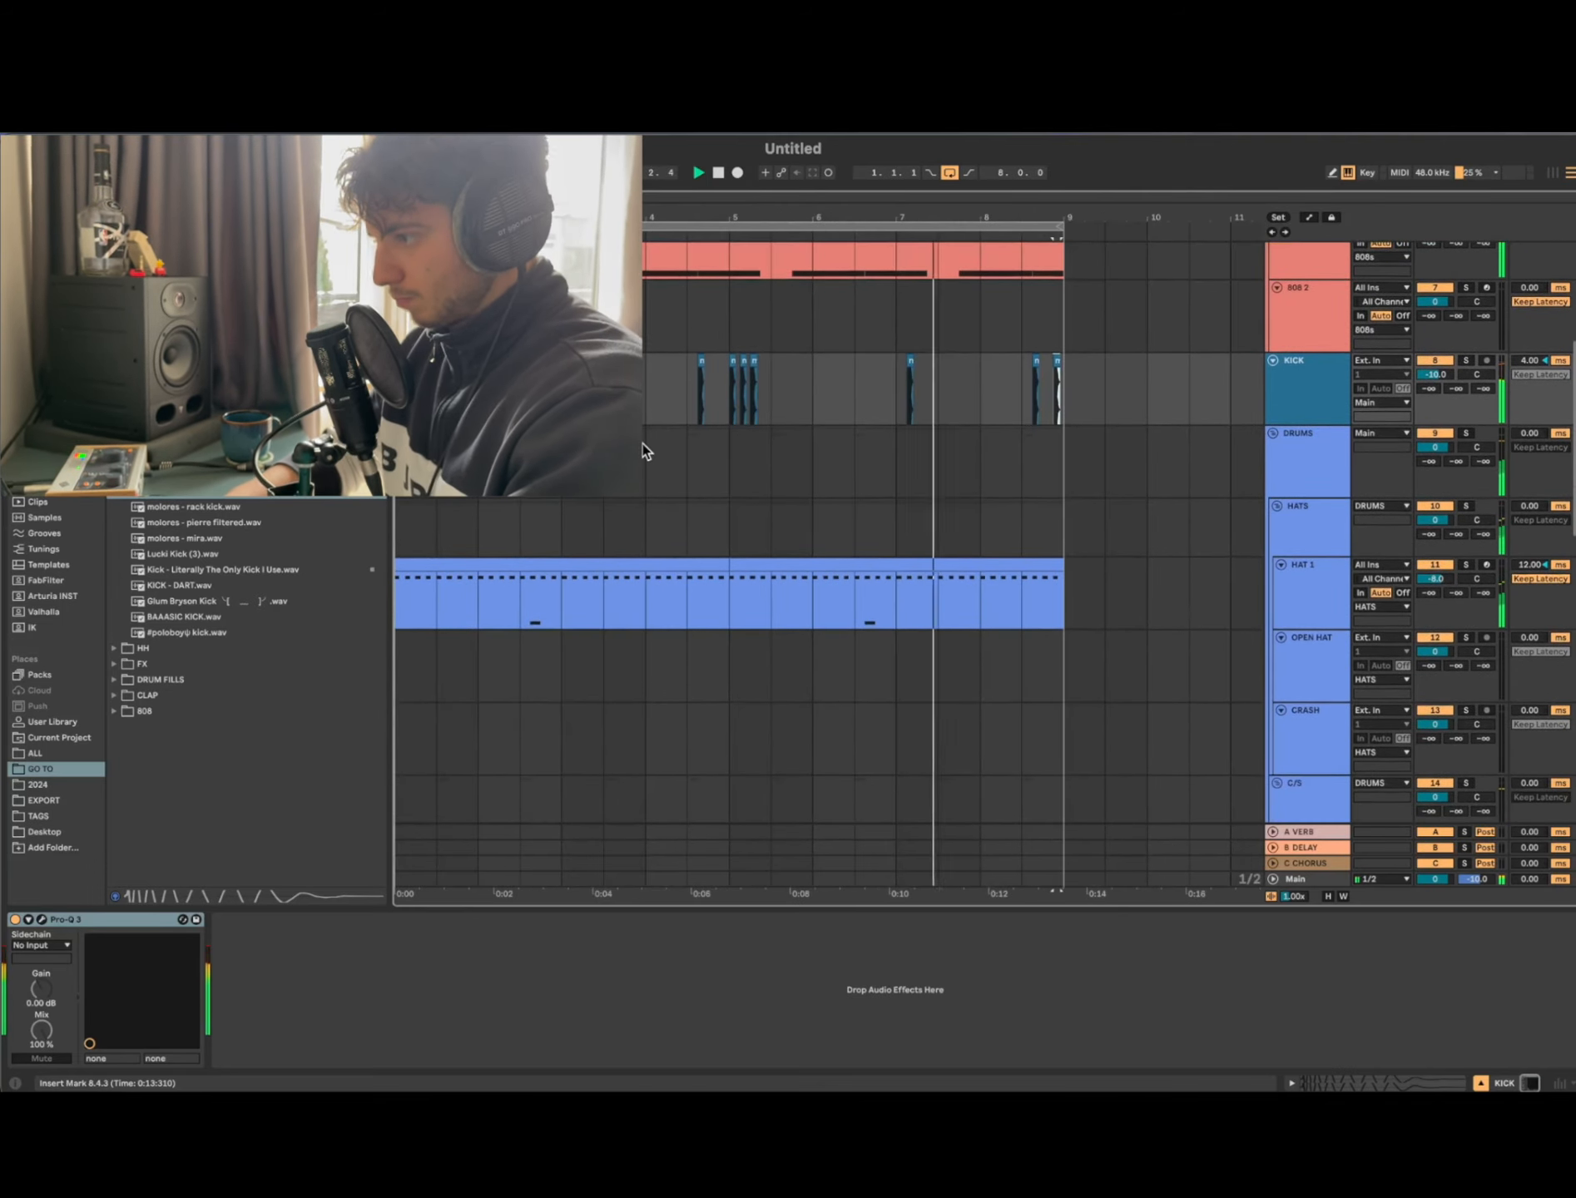
scroll(642, 444, "up", 2)
left_click(449, 549)
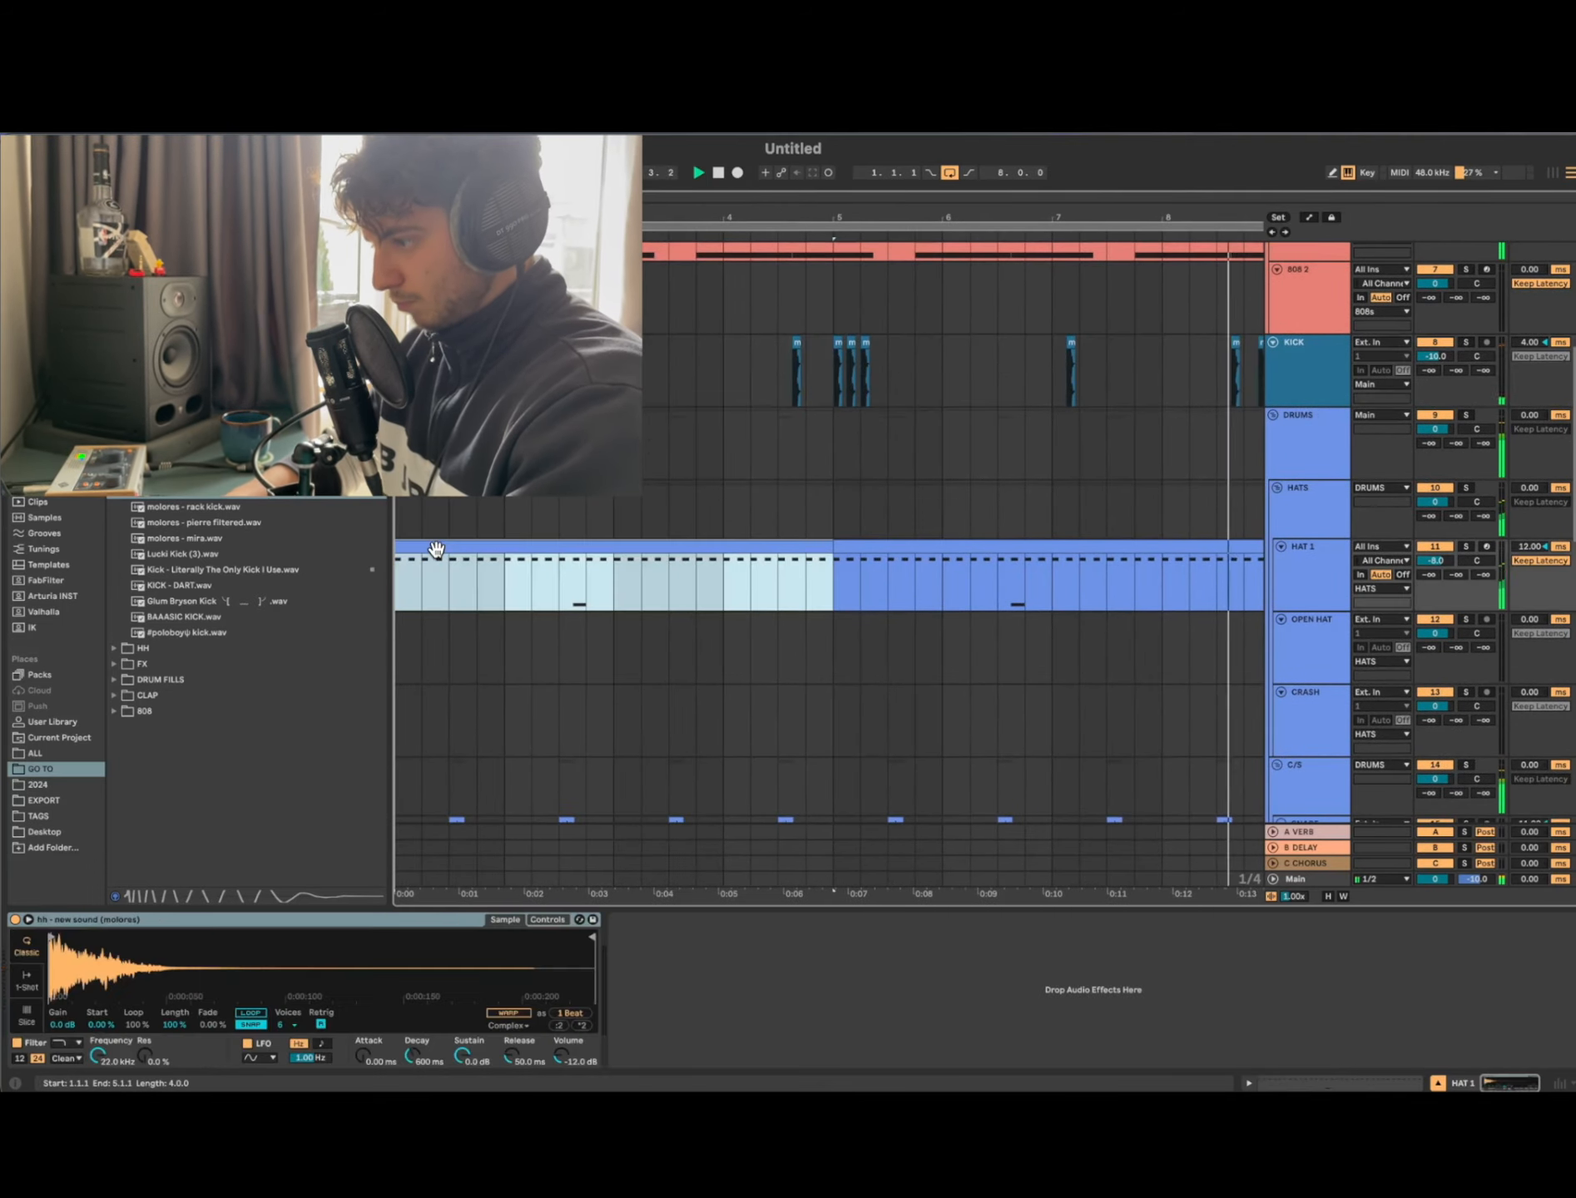
double_click(515, 804)
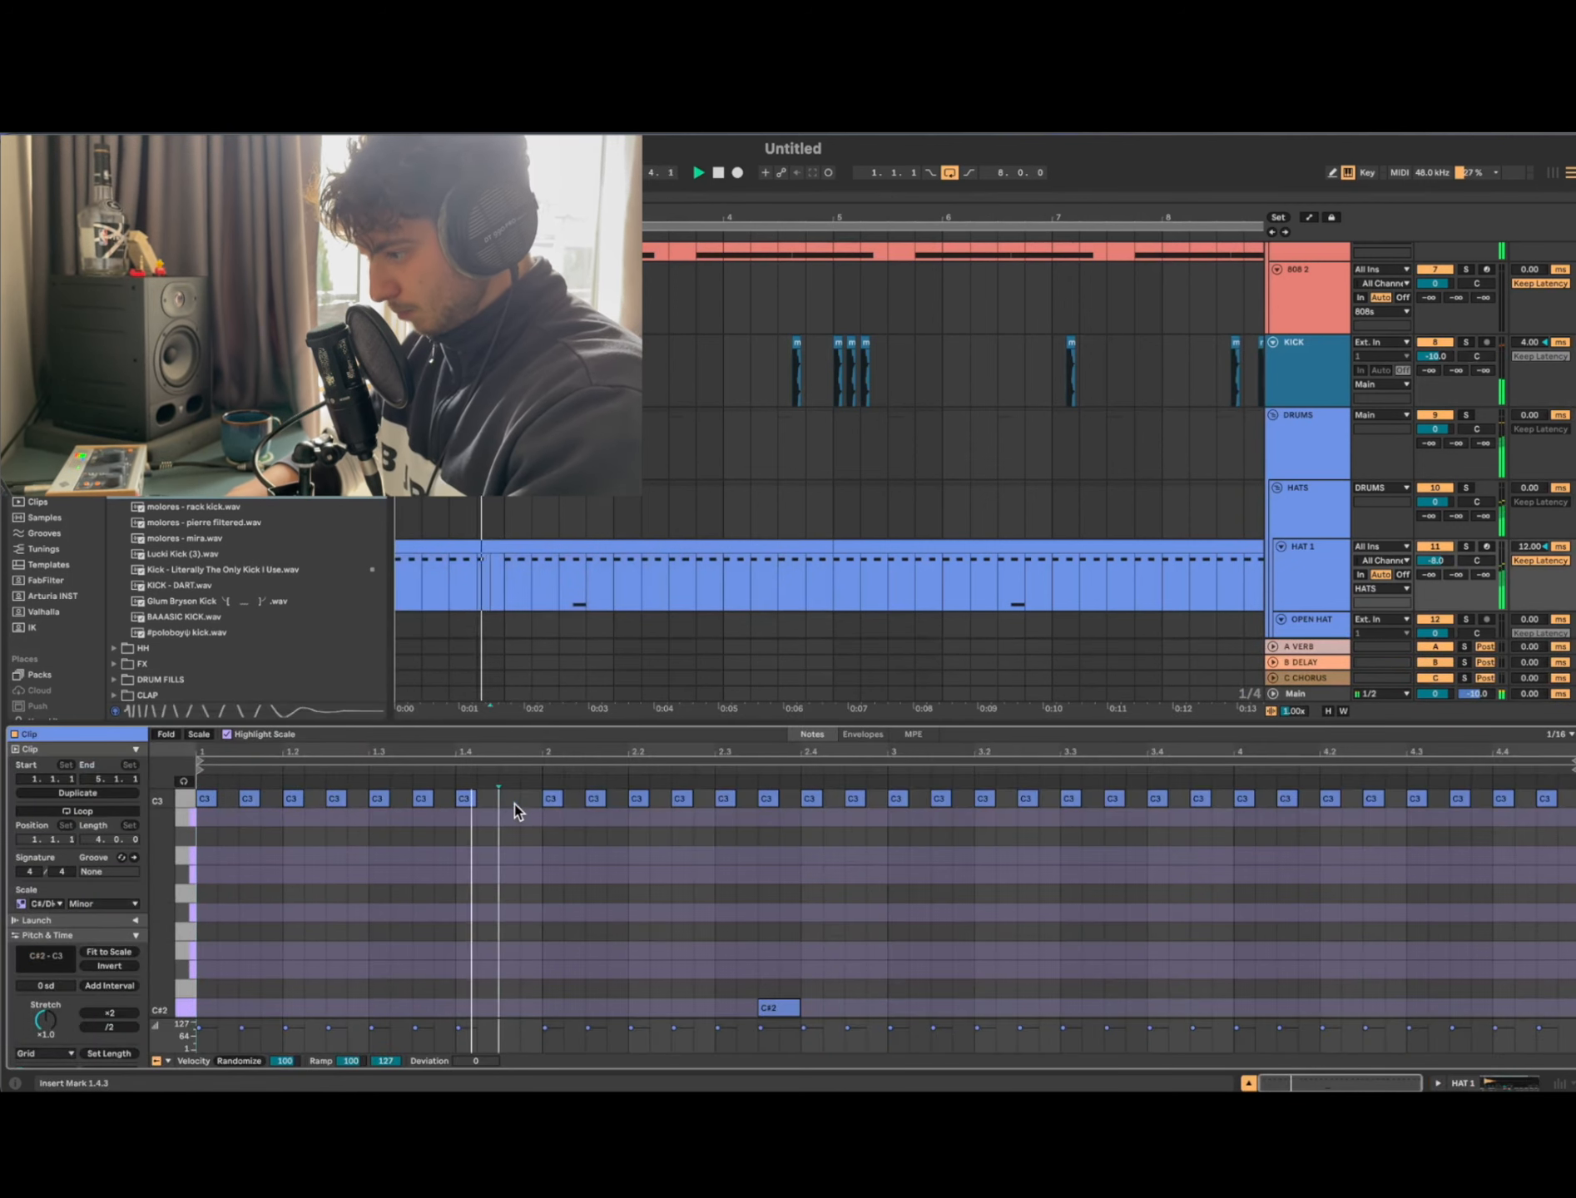
double_click(514, 804)
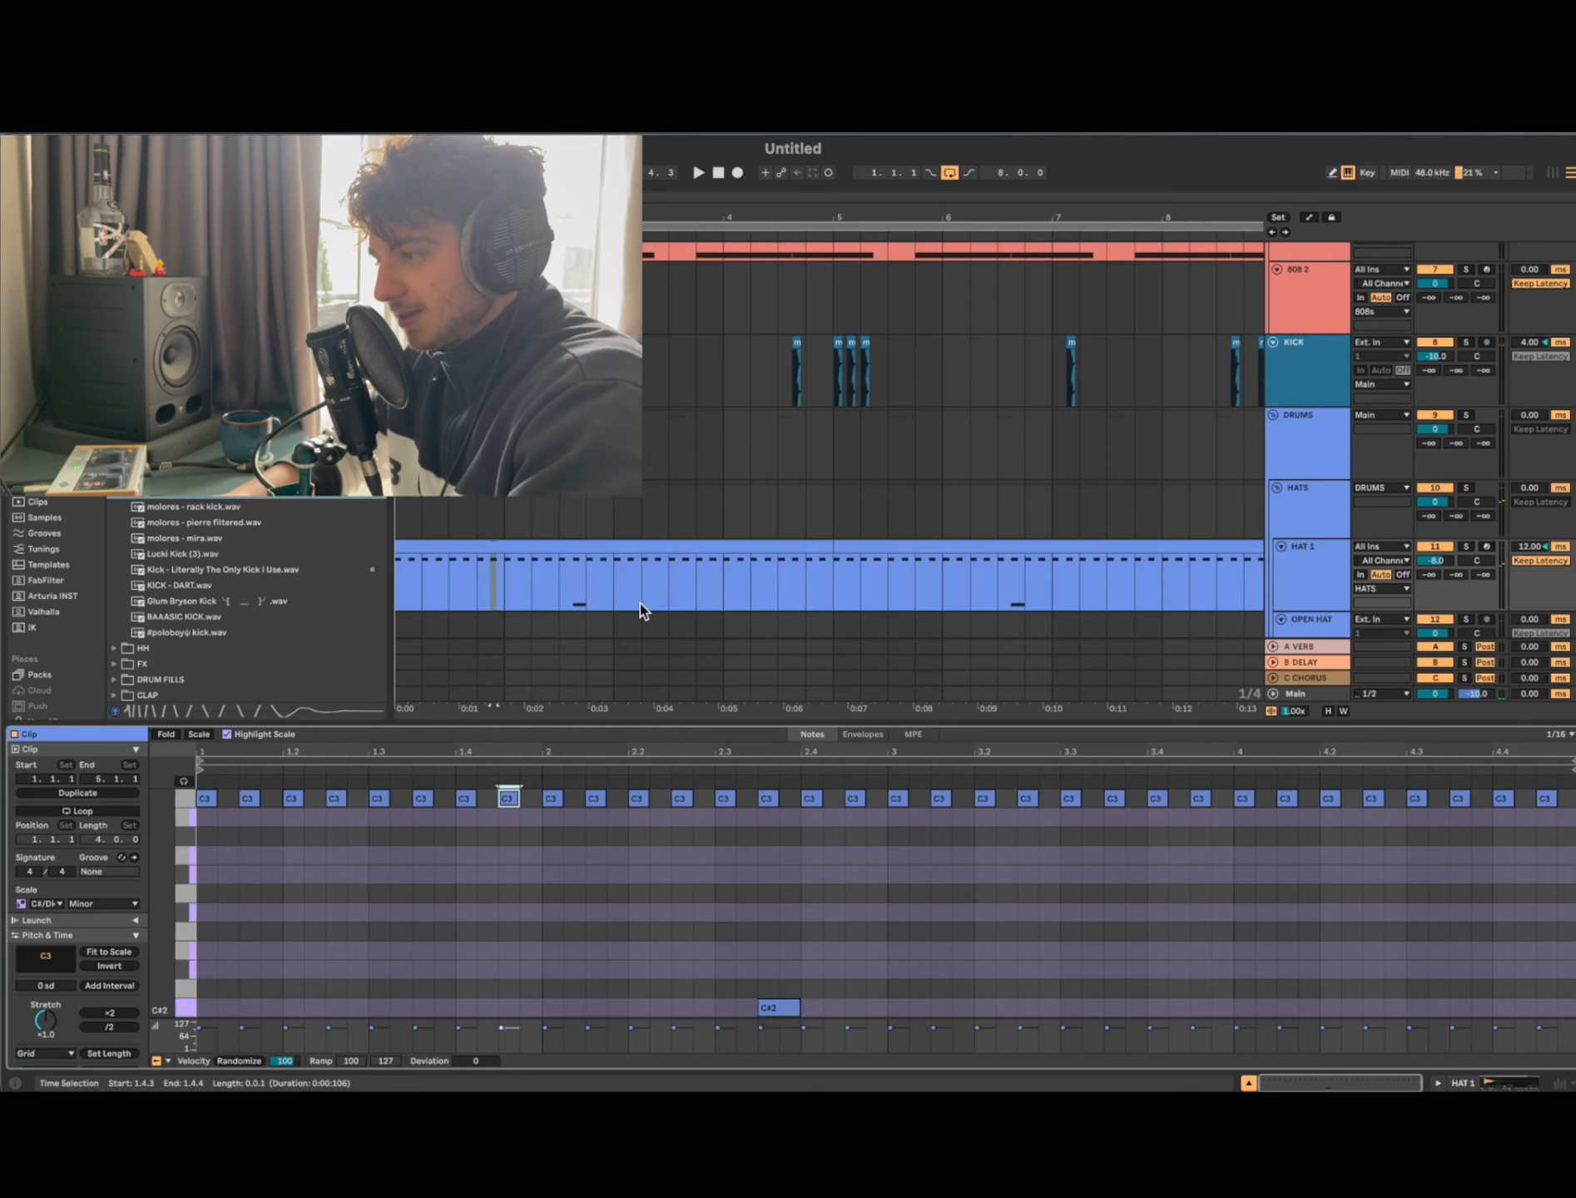
Step: Reselect the first HAT 1 clip and select its C3 notes at 1.4.3 and 1.4.1 in turn
scroll(640, 605, "up", 2)
scroll(640, 605, "down", 3)
scroll(640, 605, "down", 2)
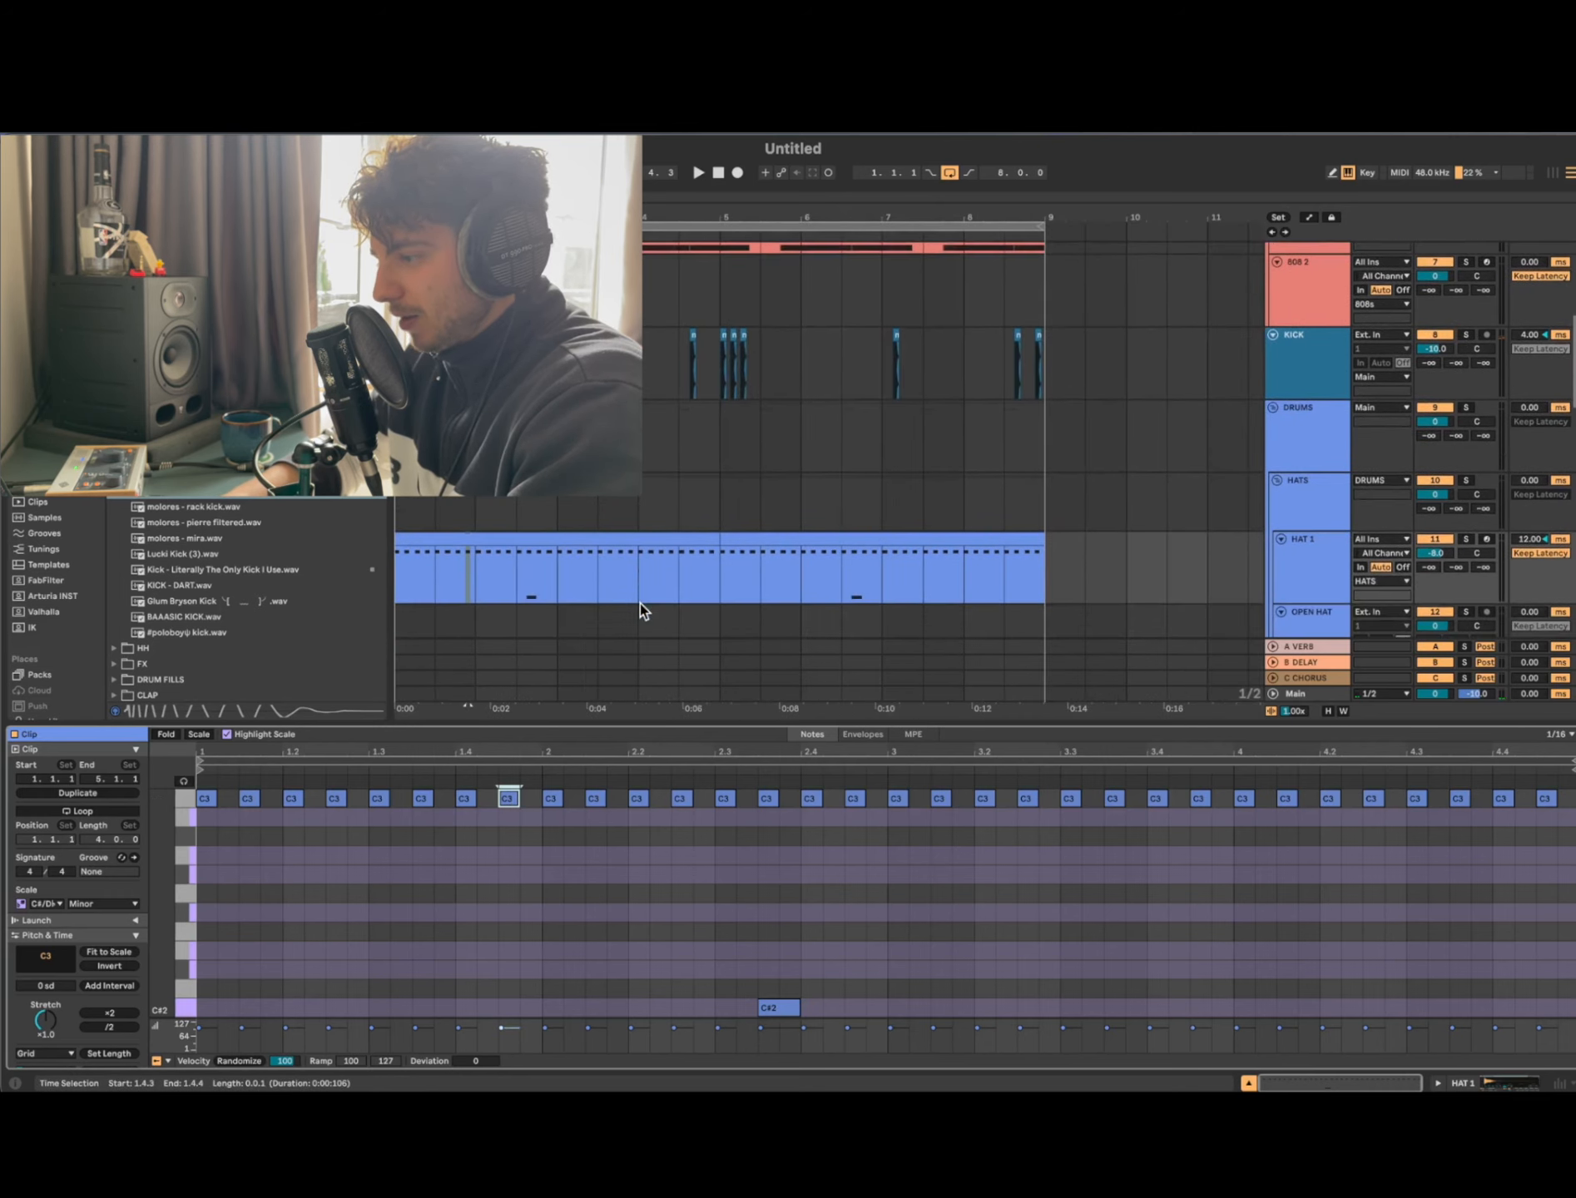
left_click(644, 542)
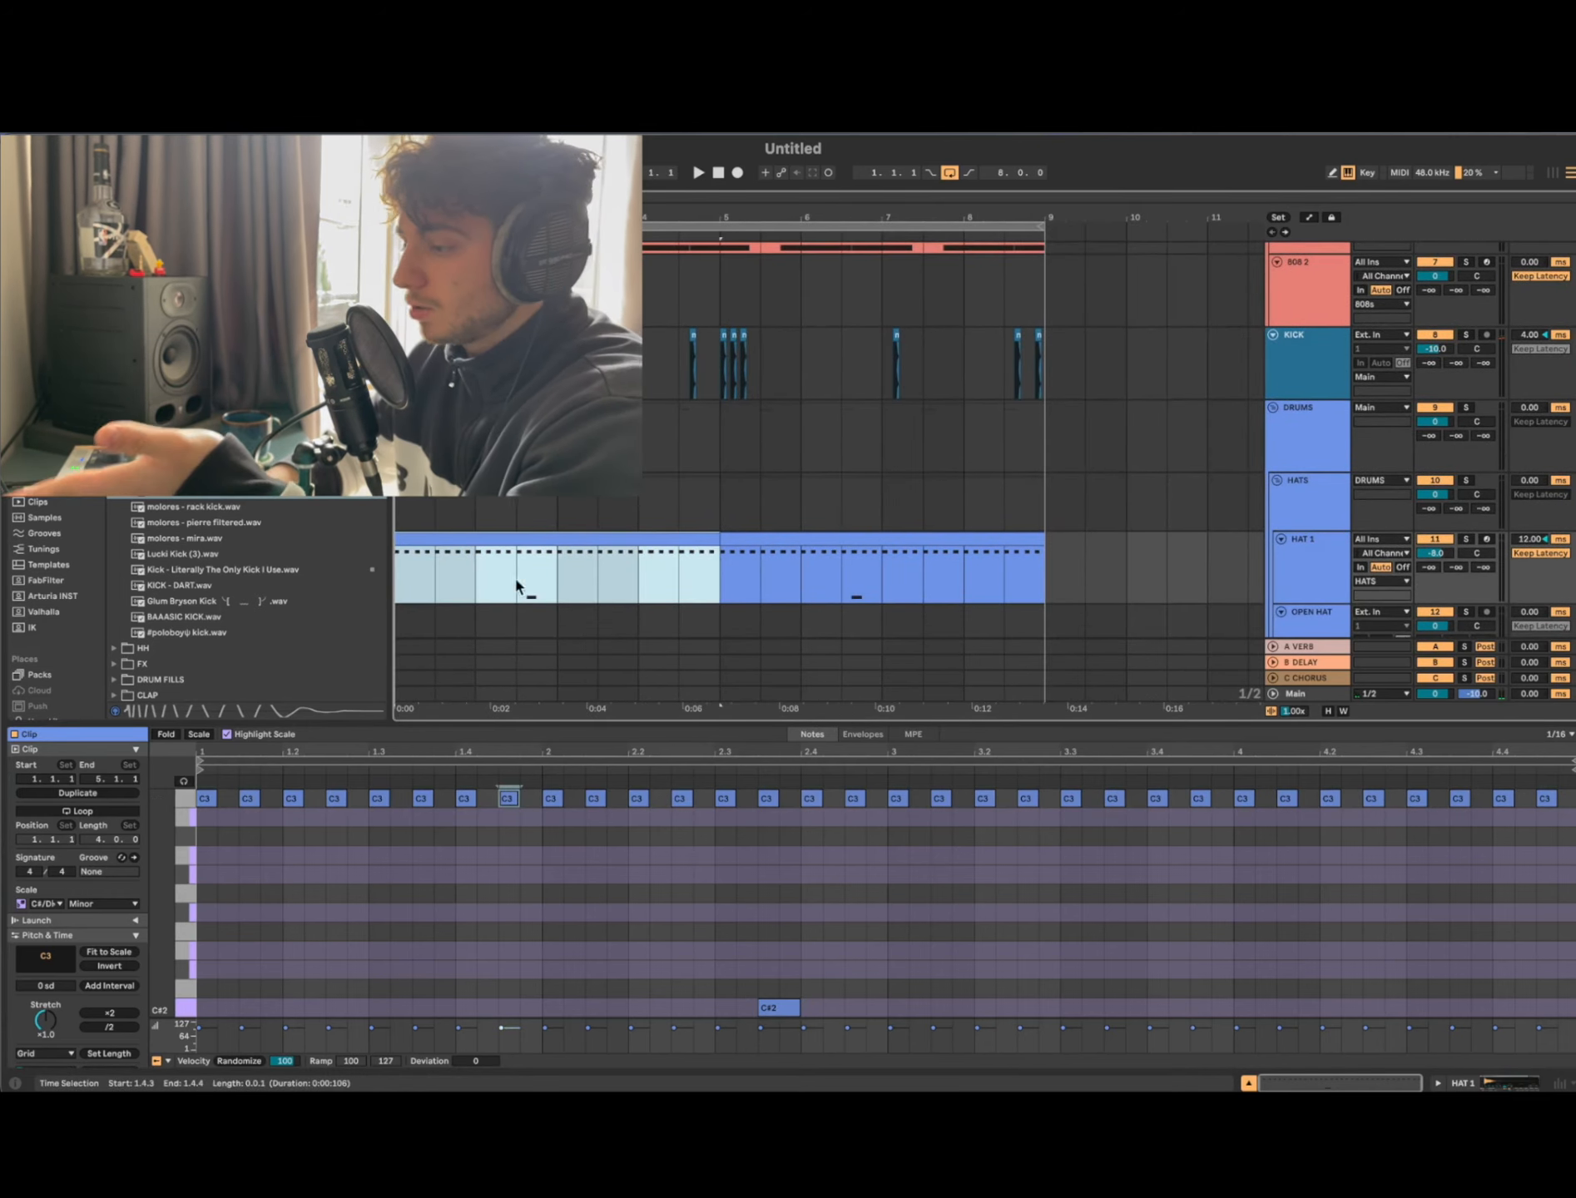
left_click(551, 600)
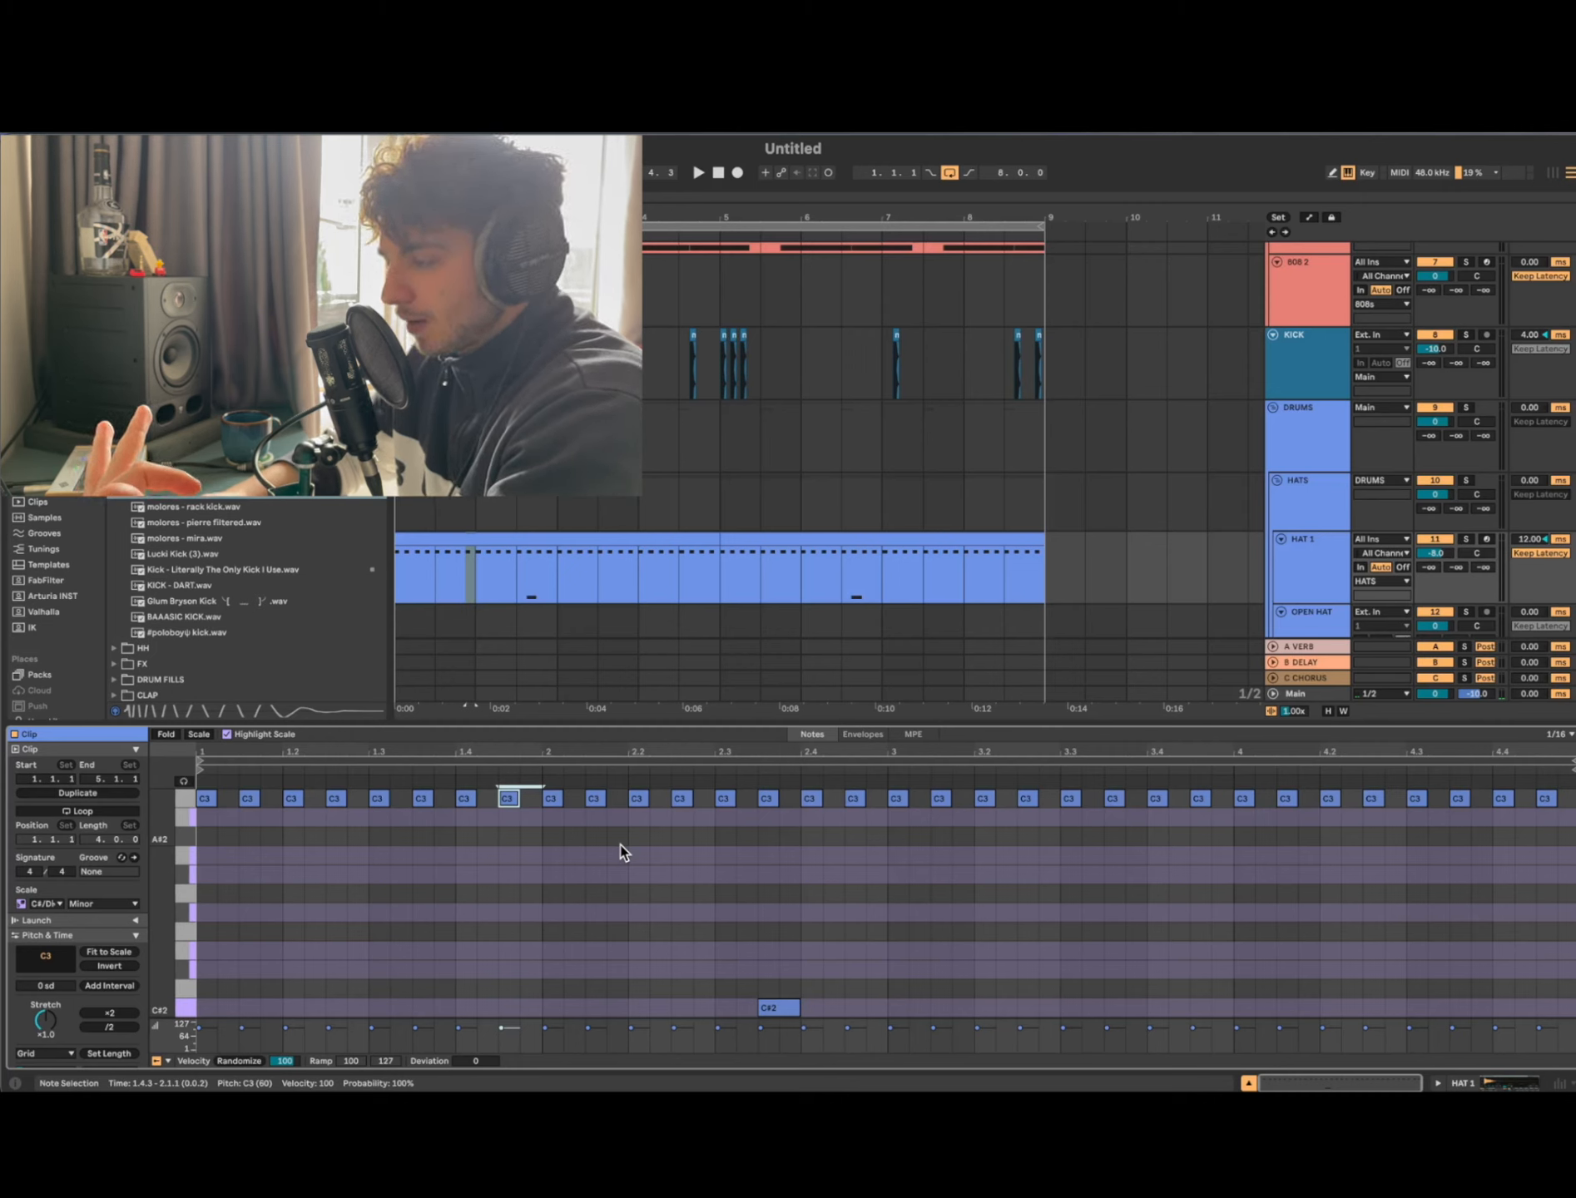
left_click(464, 798)
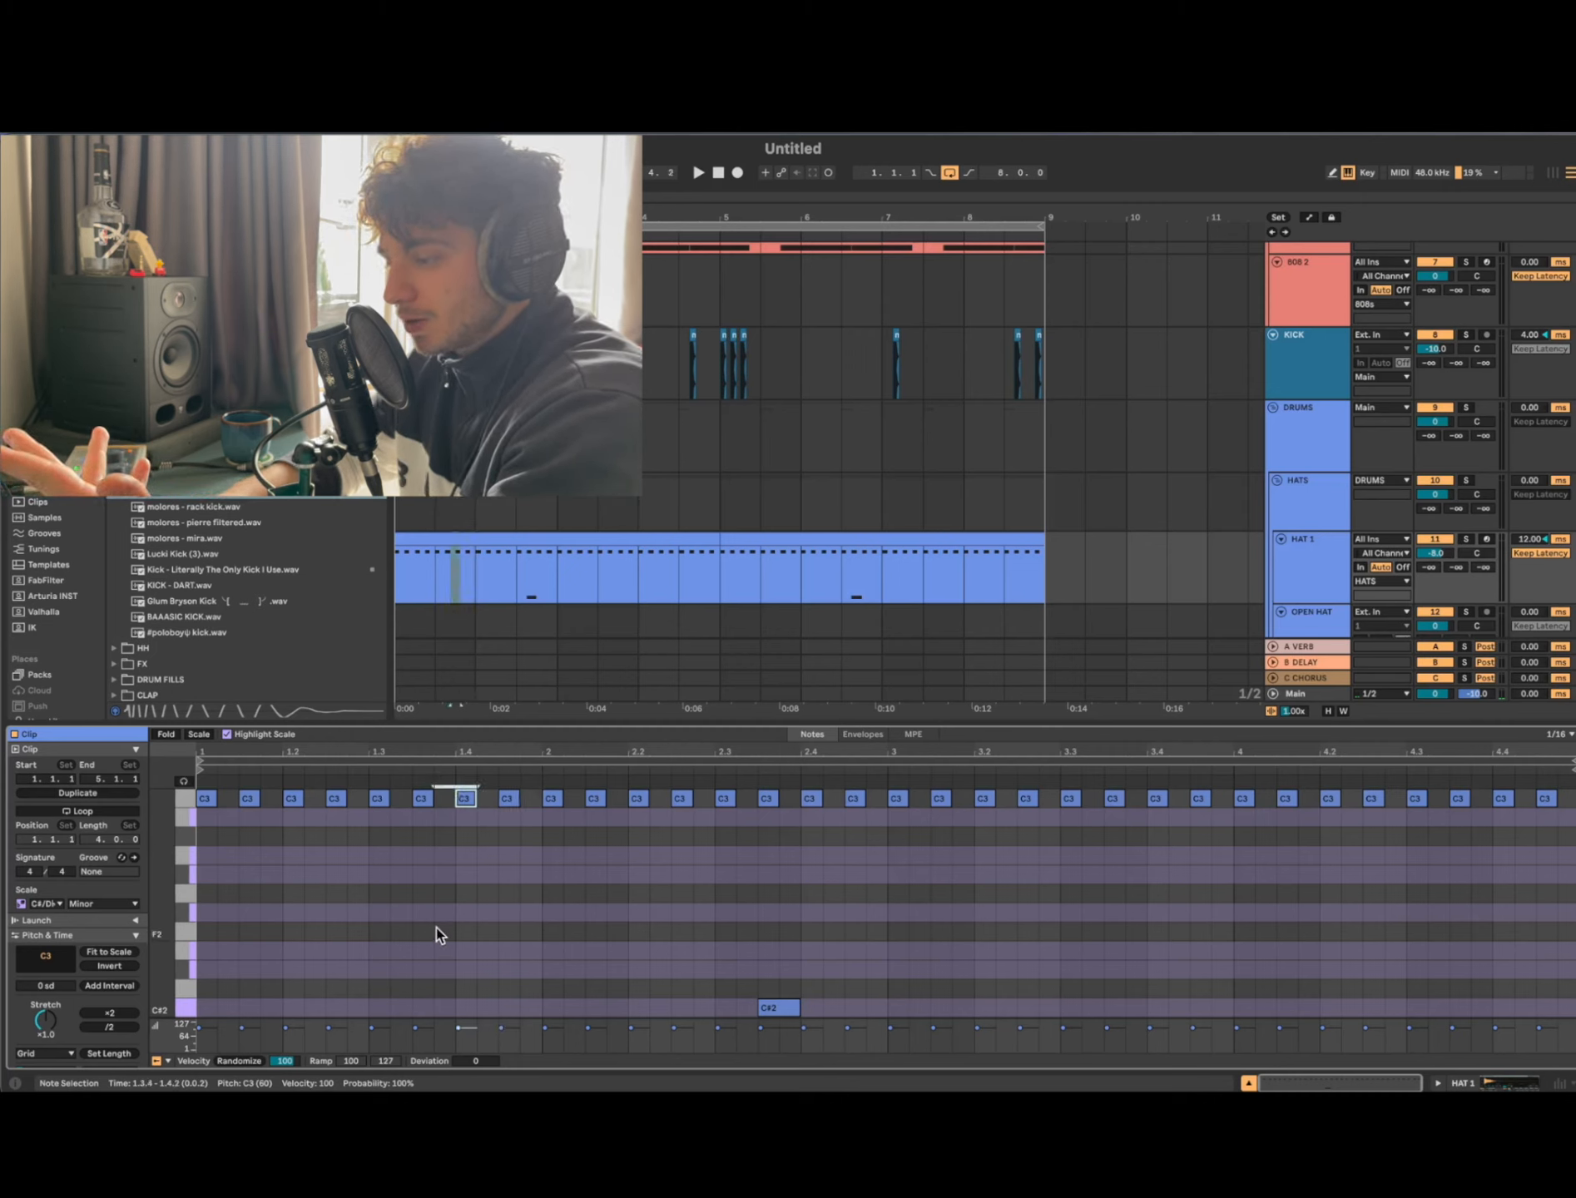
Step: Try removing the C3 notes at 2.2.3 and 1.2.3 in turn from the first HAT 1 clip during playback
key("space")
left_click(497, 540)
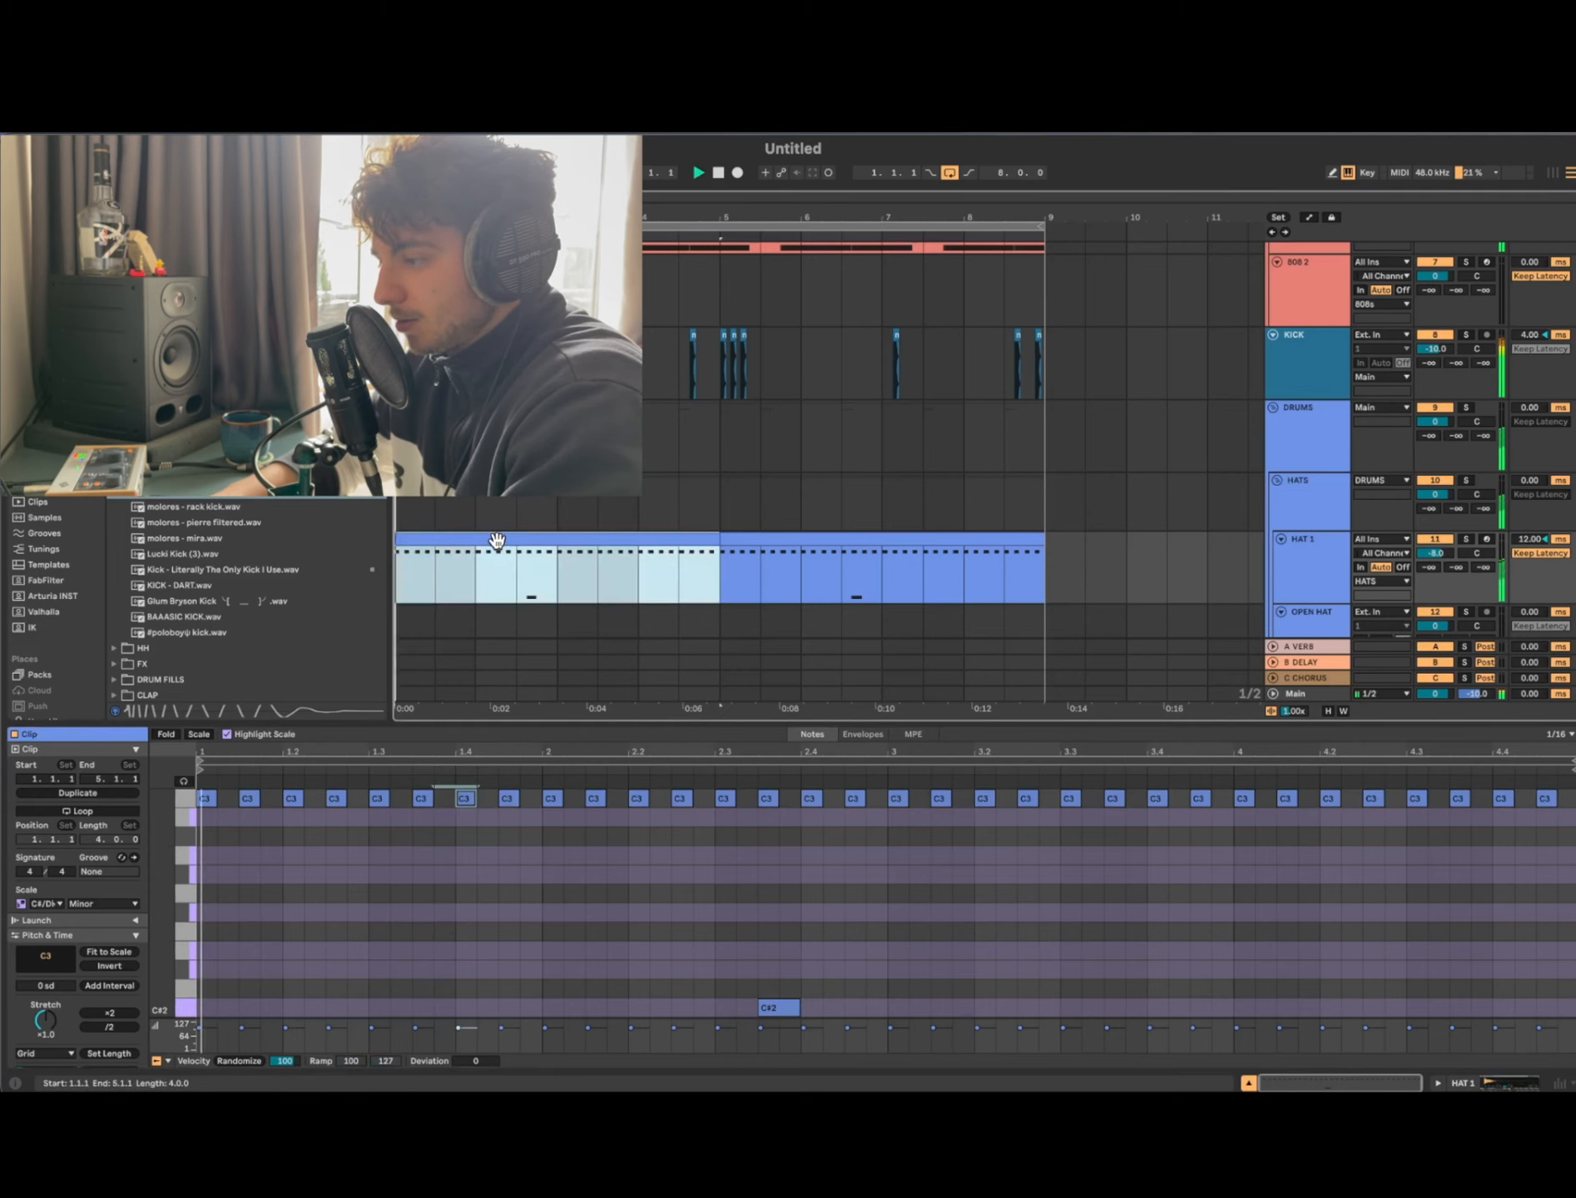
left_click(680, 798)
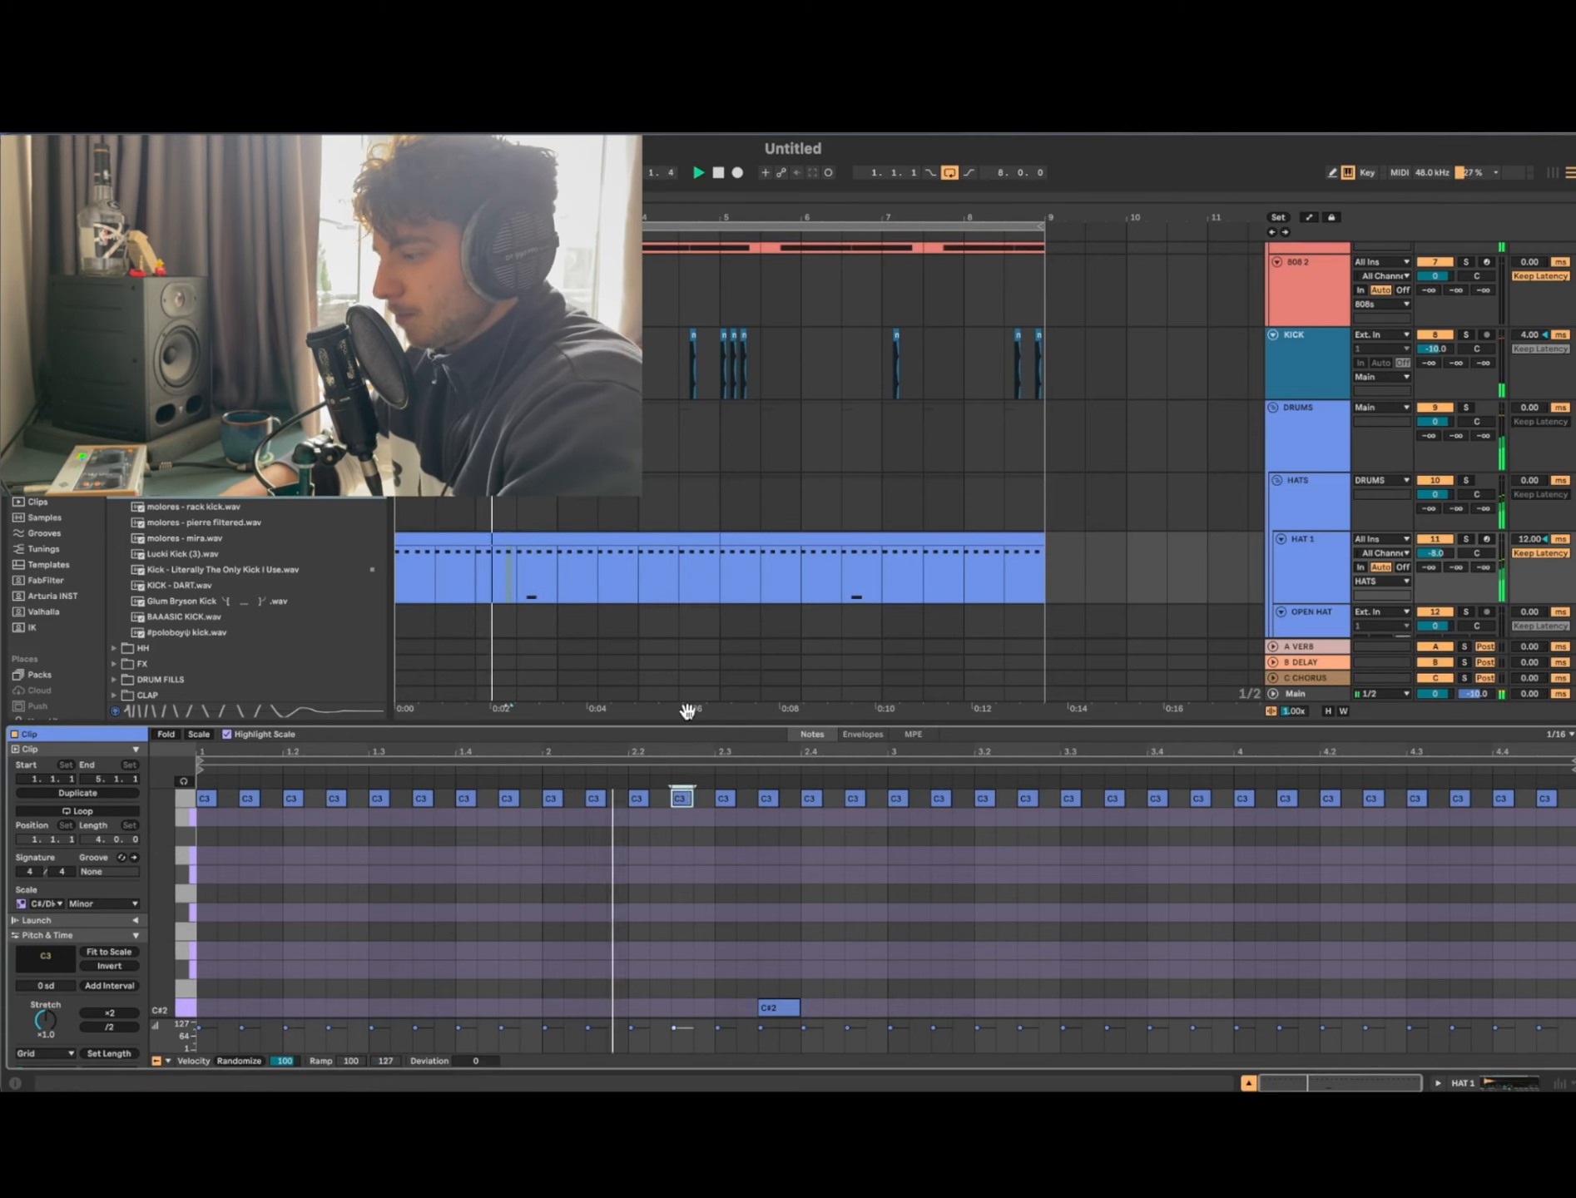
key("Delete")
key("super+z")
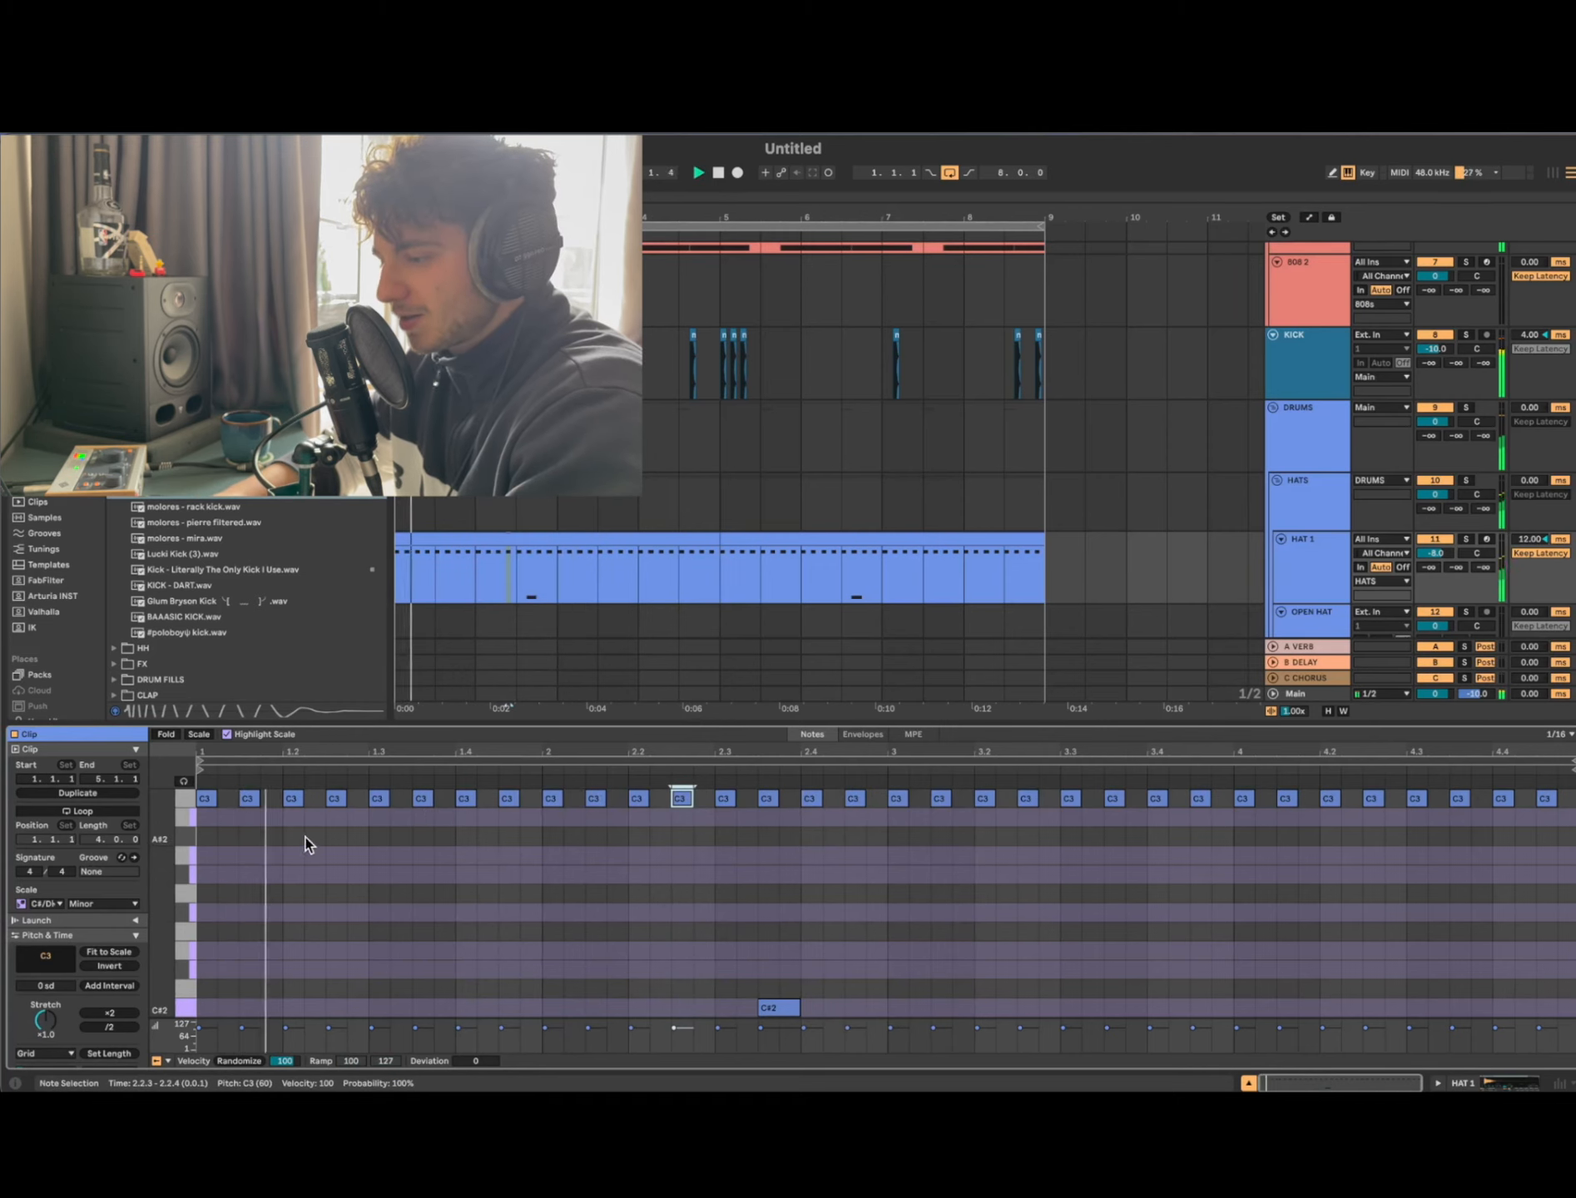
left_click(336, 798)
key("Delete")
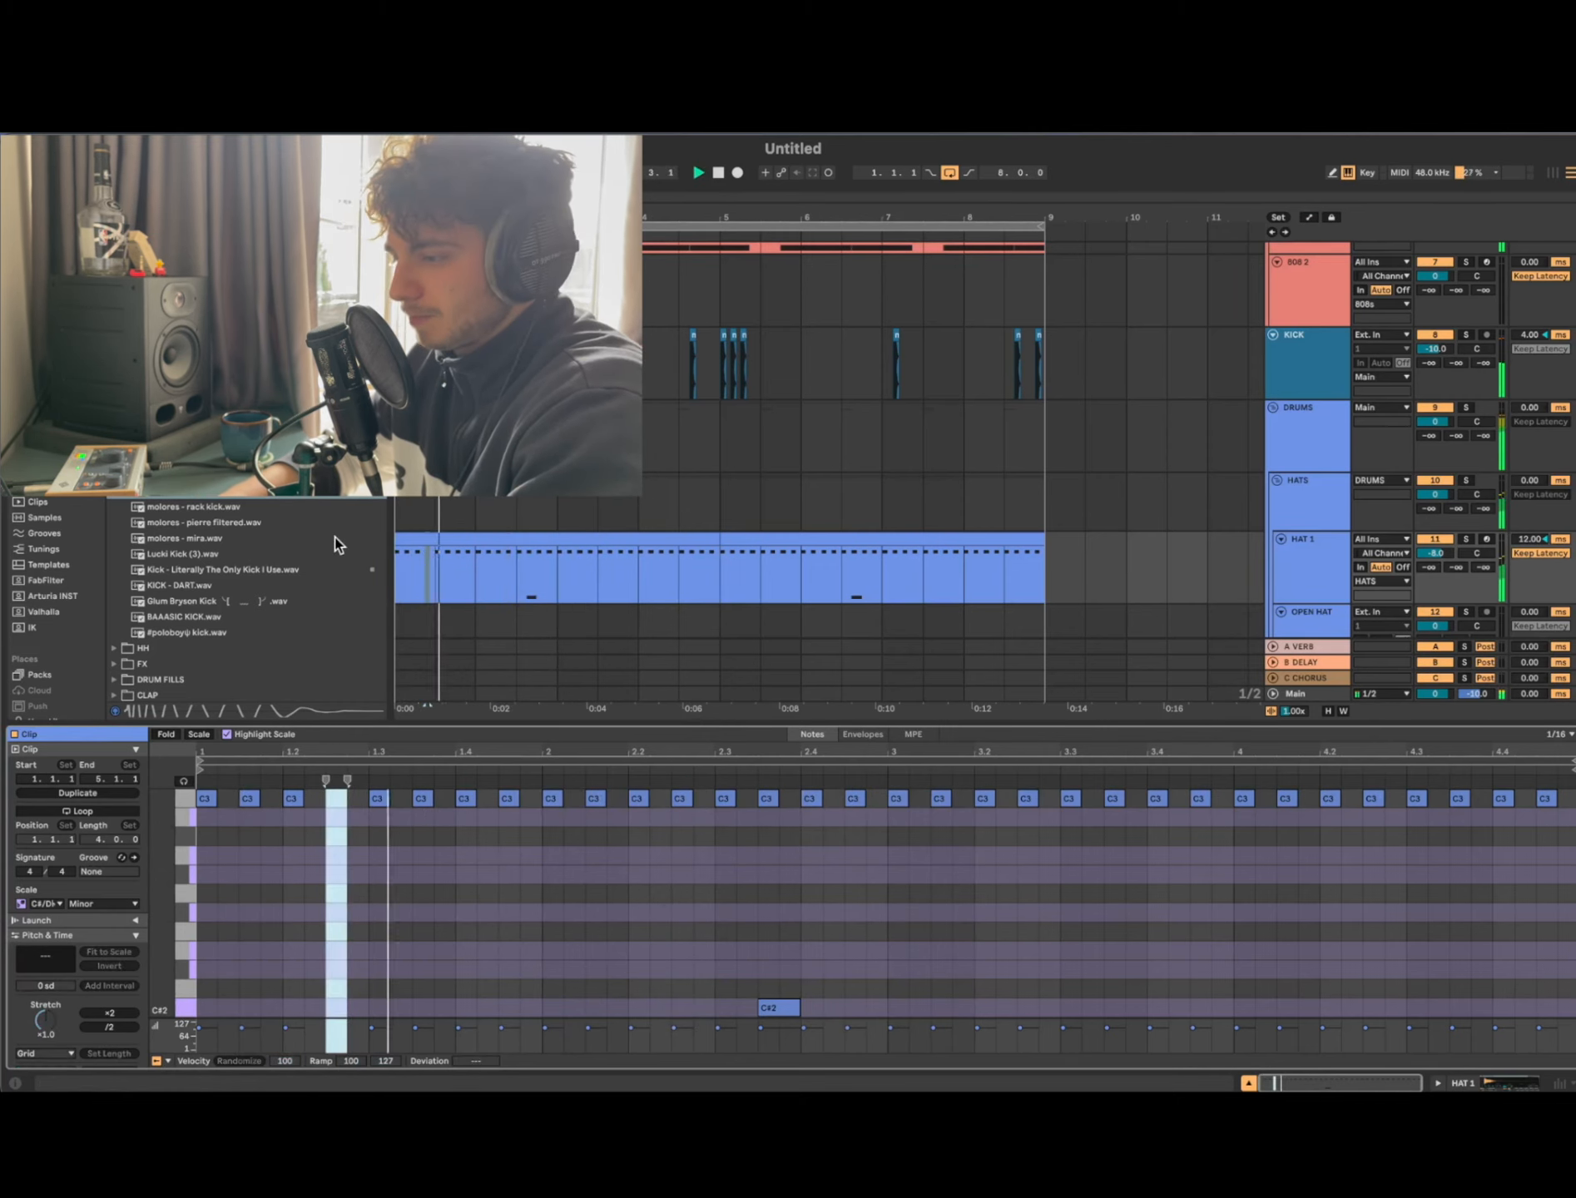
key("super+z")
Step: Delete the C3 notes at 1.2.1 and 3.1.3 from the first HAT 1 clip
left_click(292, 798)
key("Delete")
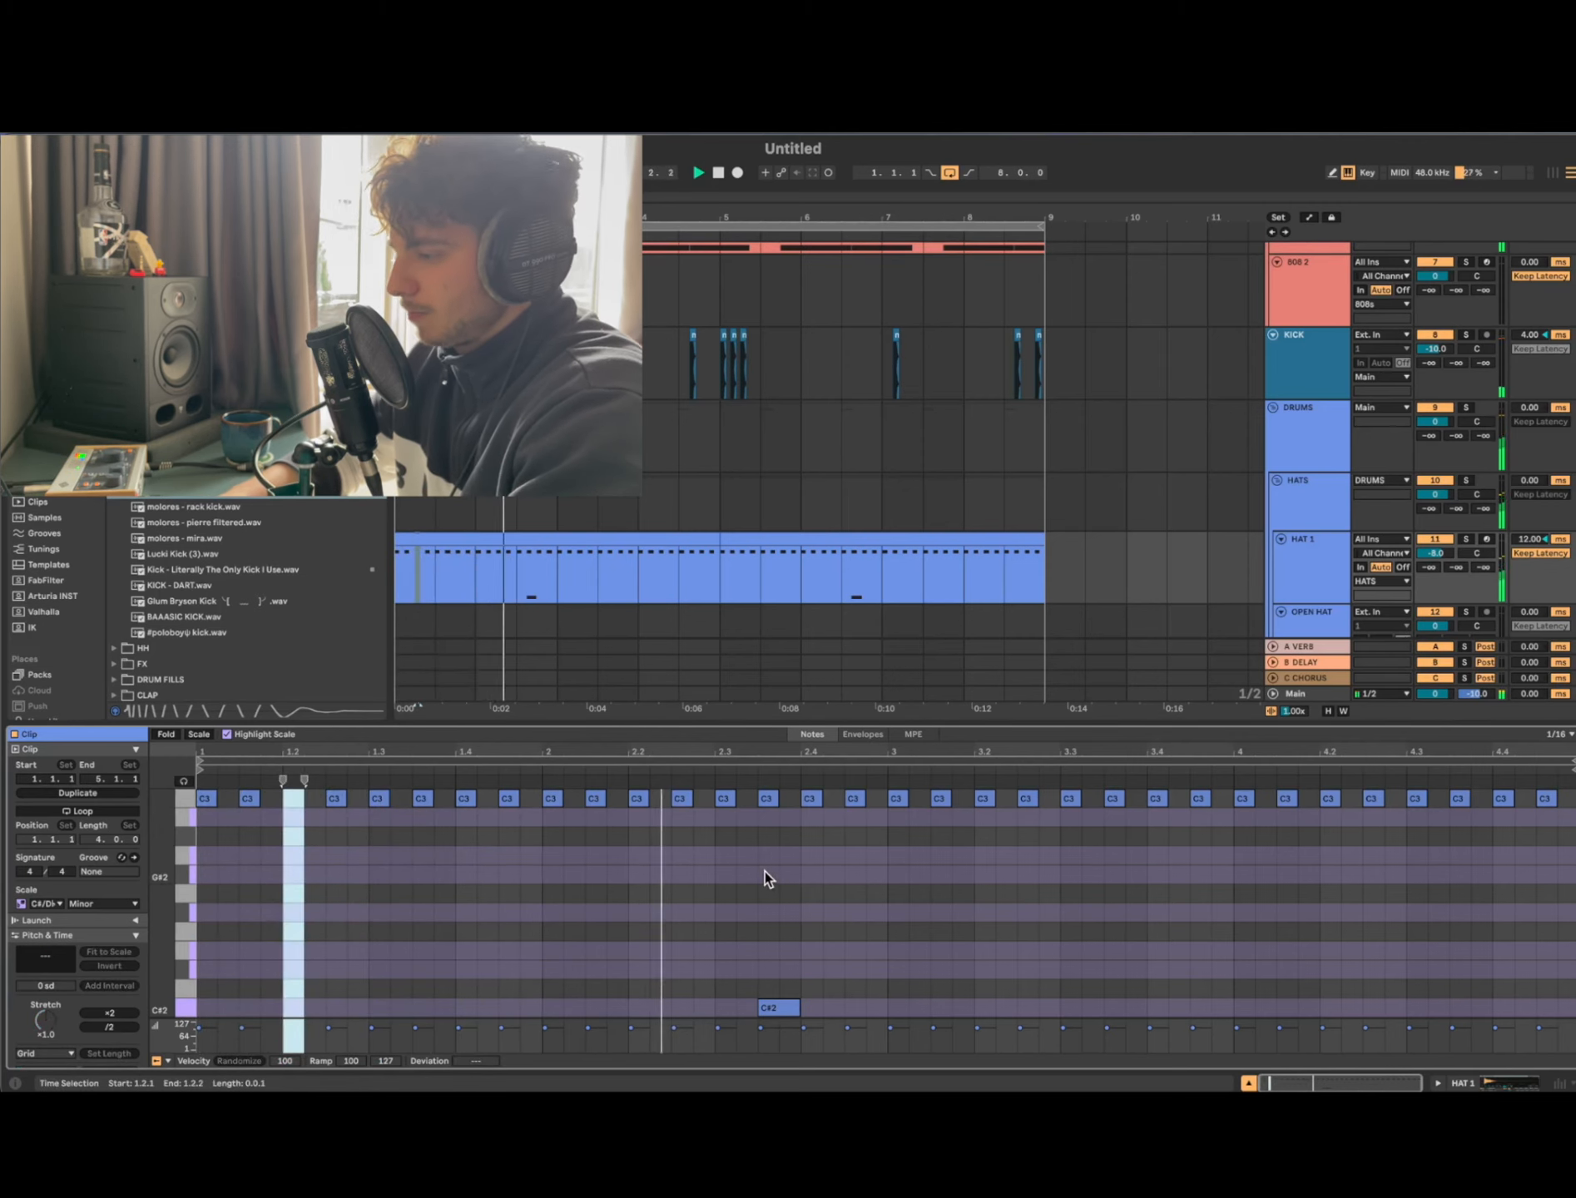
left_click(942, 799)
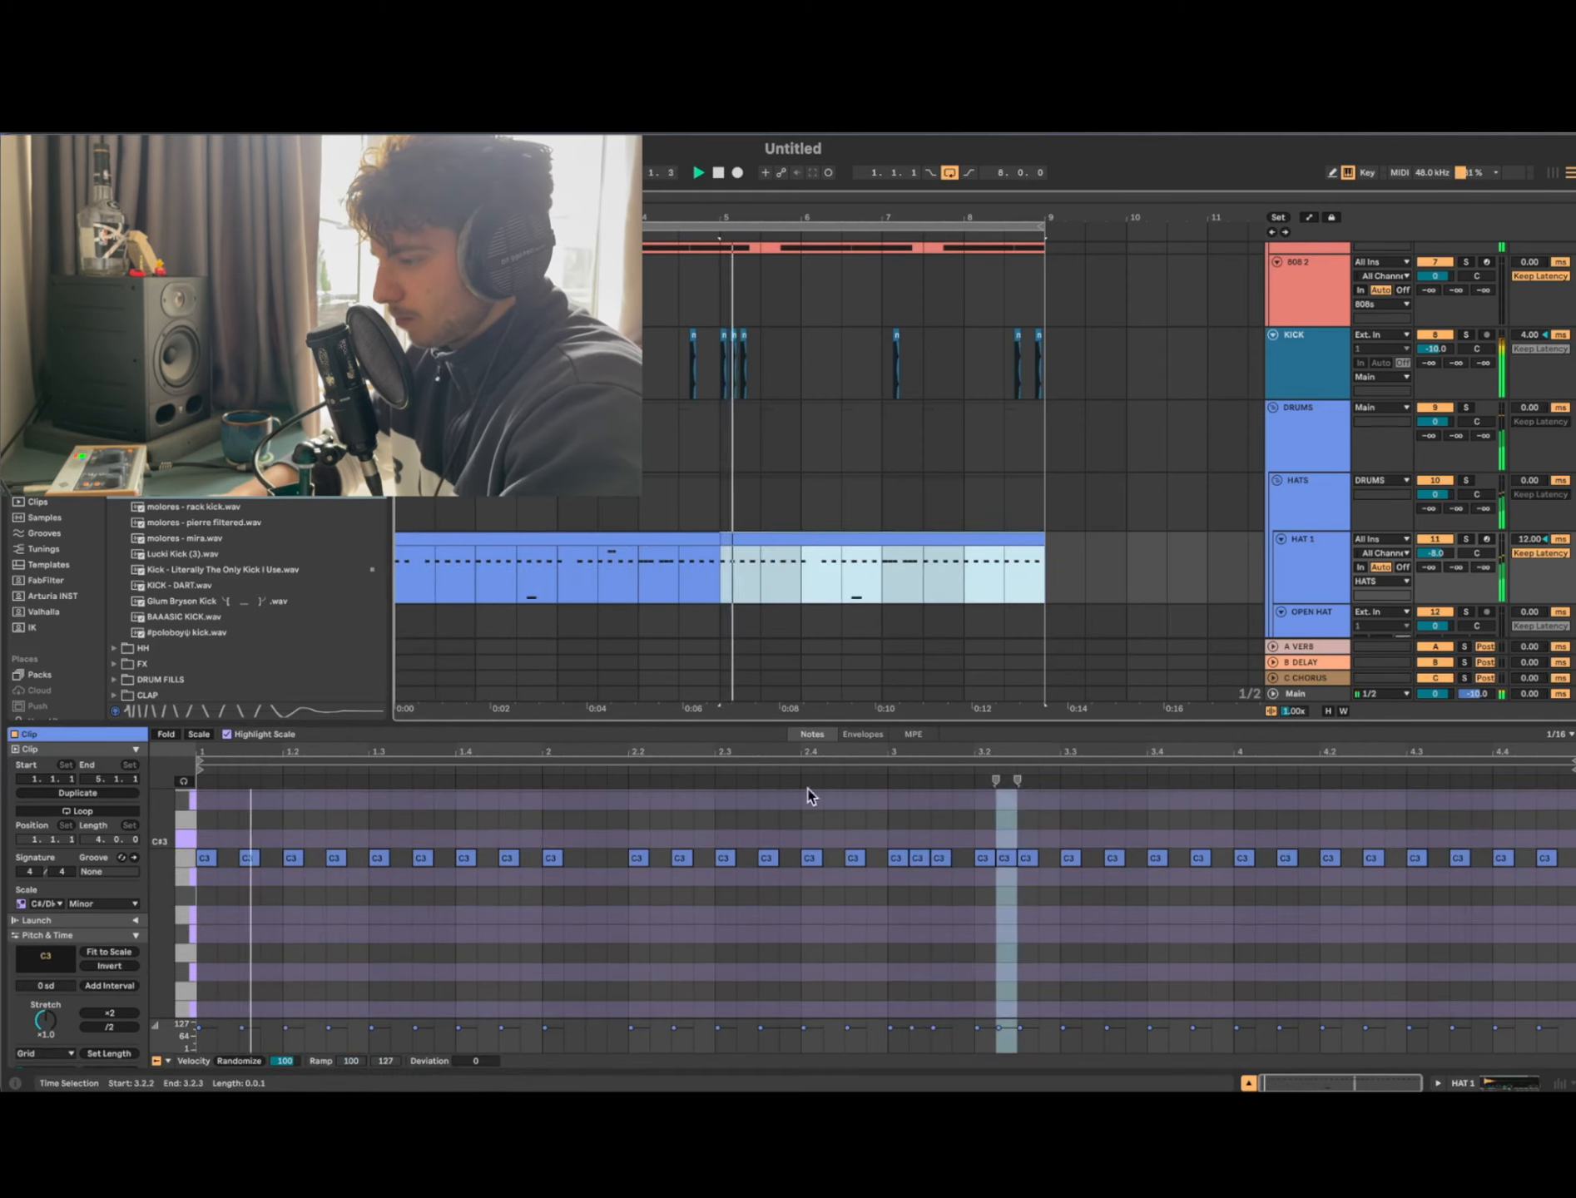
Step: Open the second HAT 1 clip, switch its grid to 1/16 triplets and place three consecutive F#2 notes from 4.1.3
key("space")
left_click(593, 541)
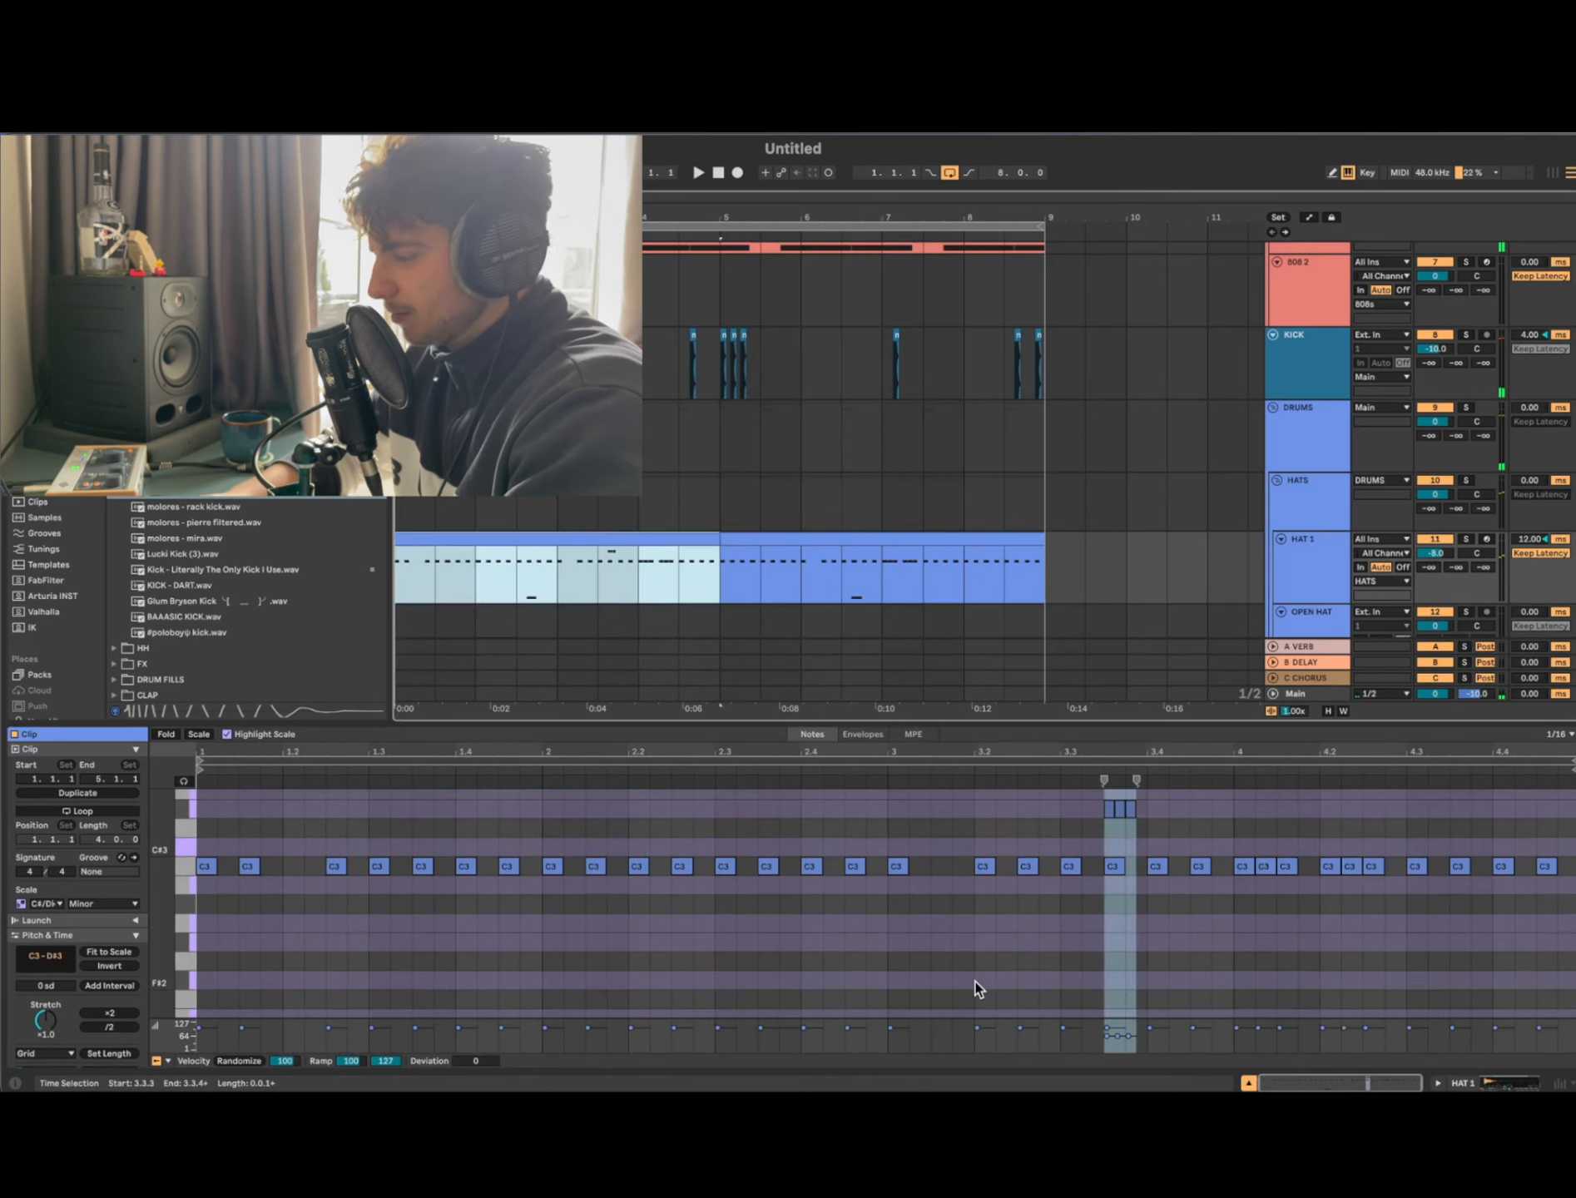
scroll(975, 981, "up", 2)
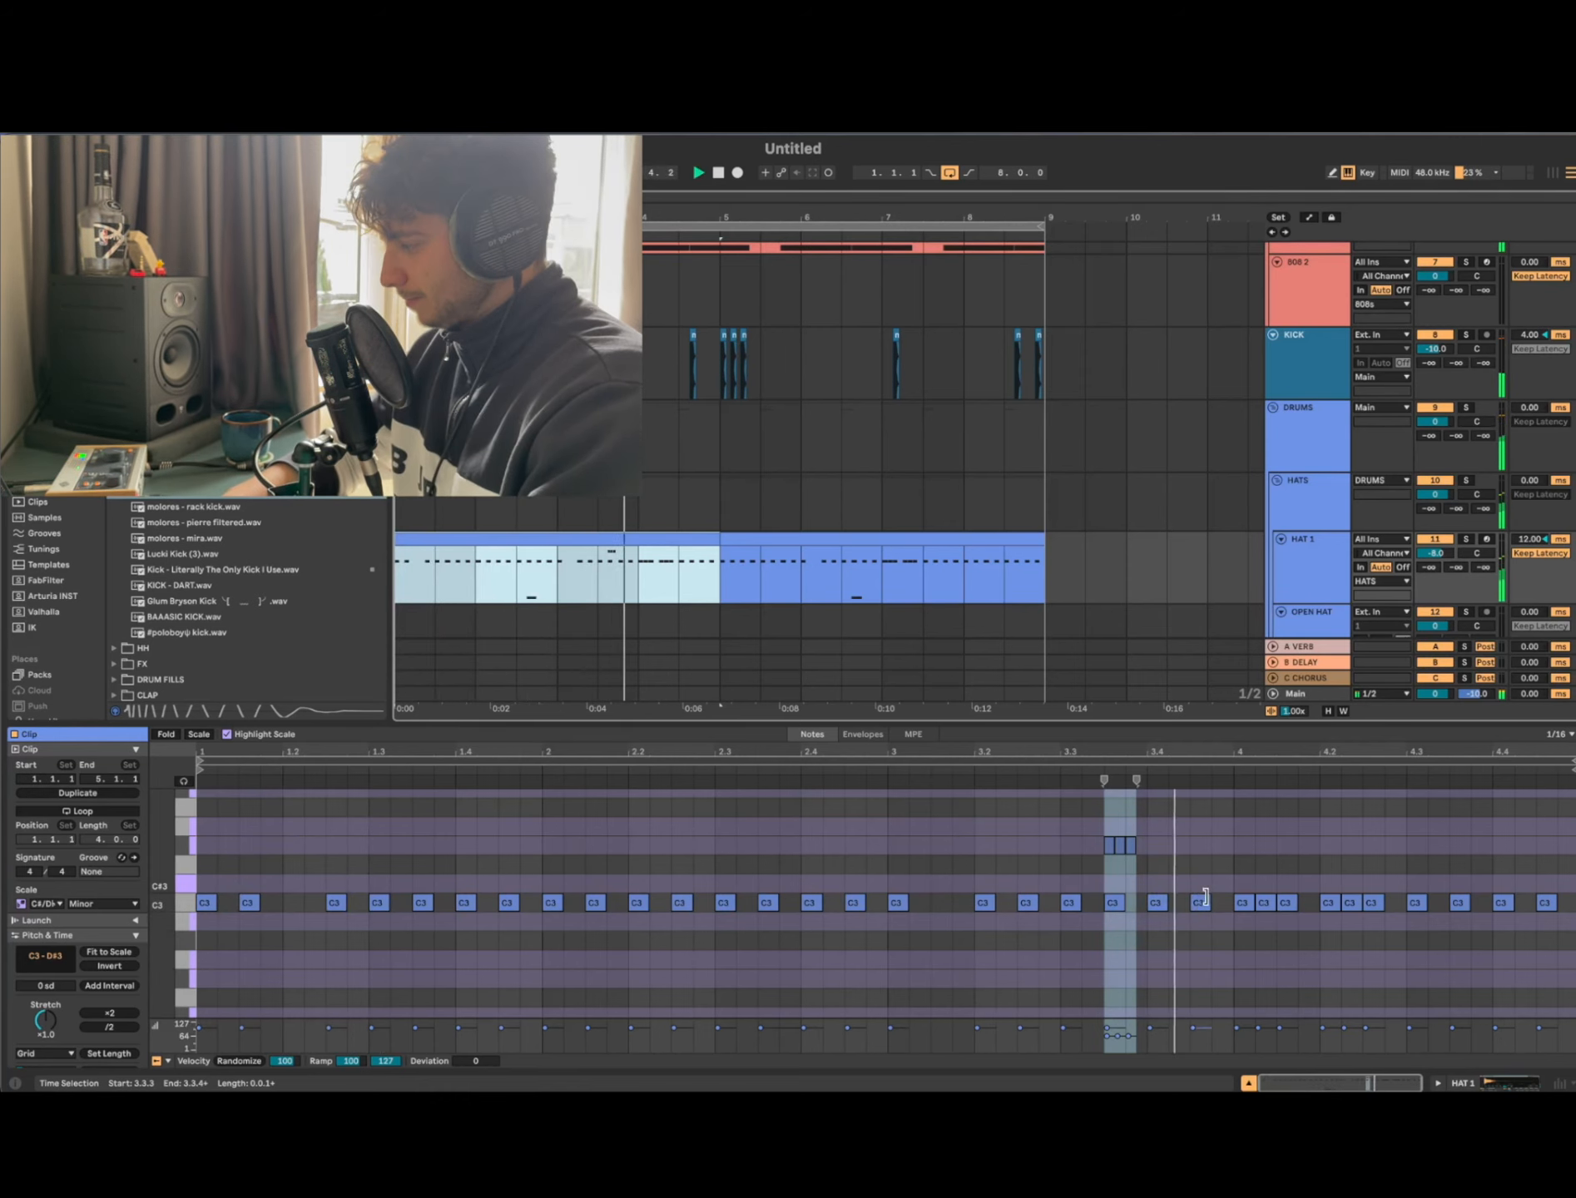
left_click(749, 542)
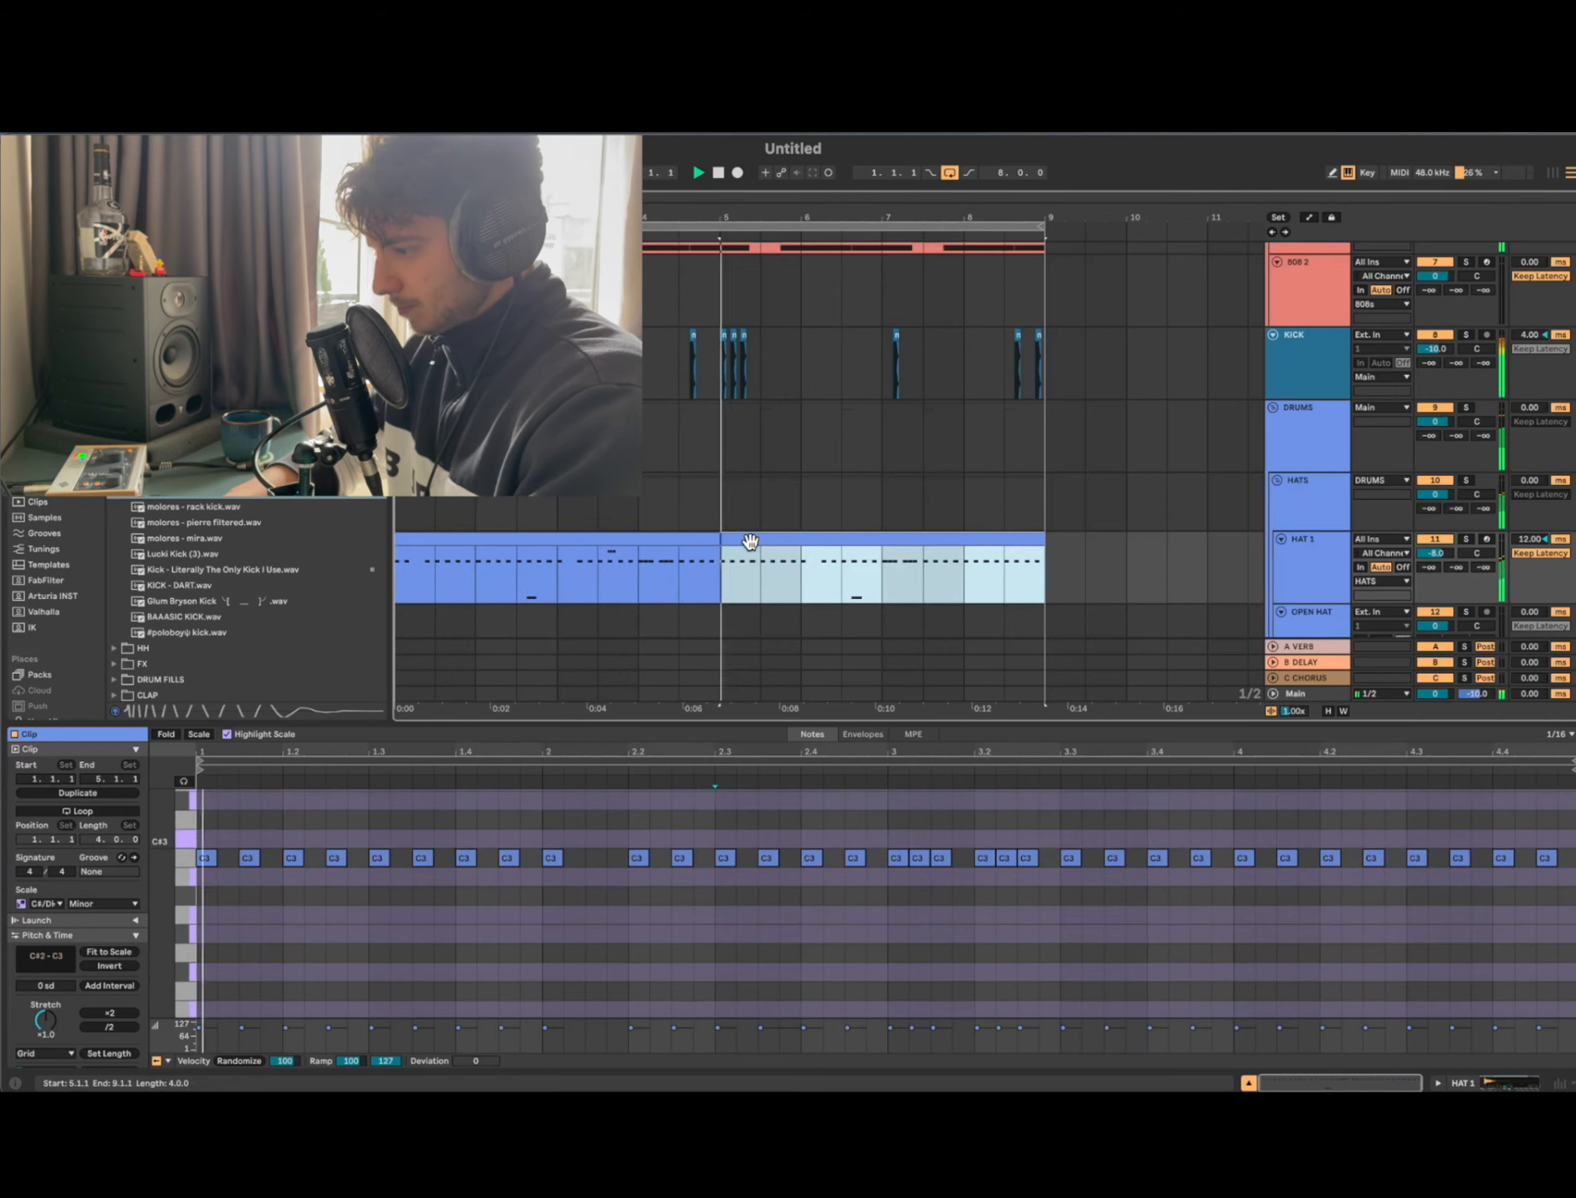
left_click(1030, 942)
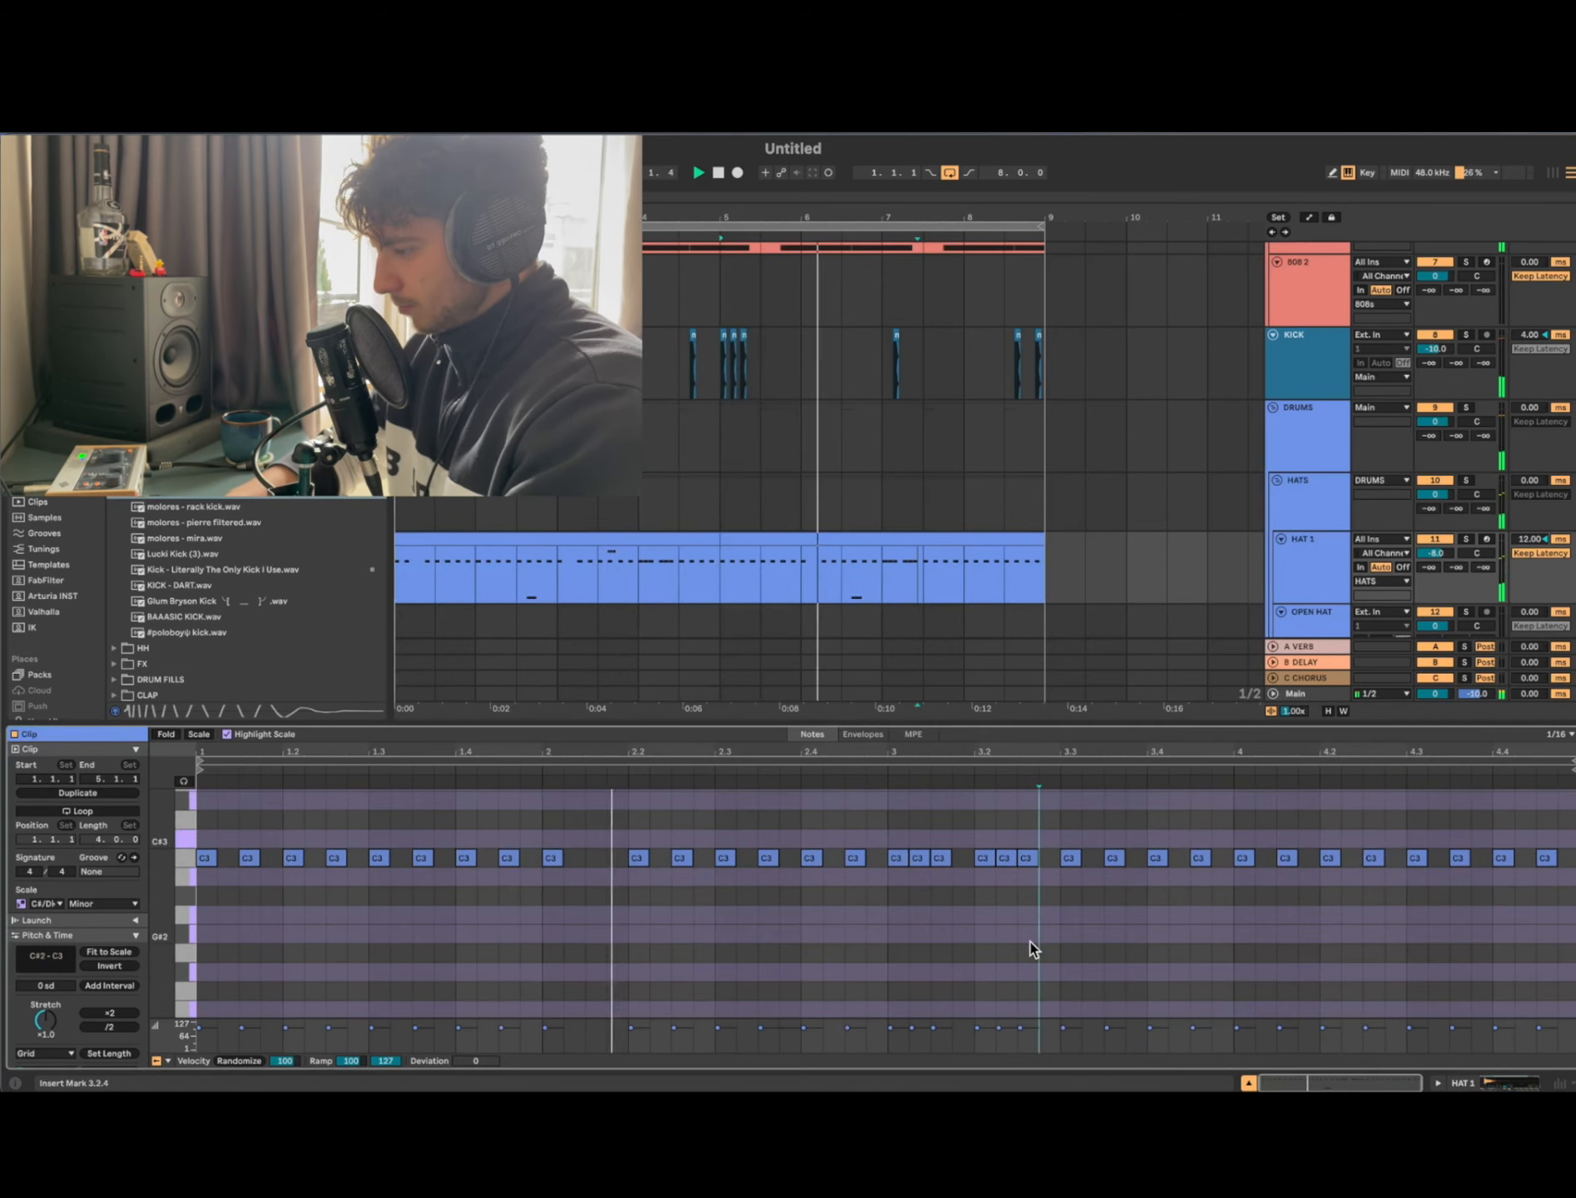
scroll(1048, 944, "down", 2)
key("super+3")
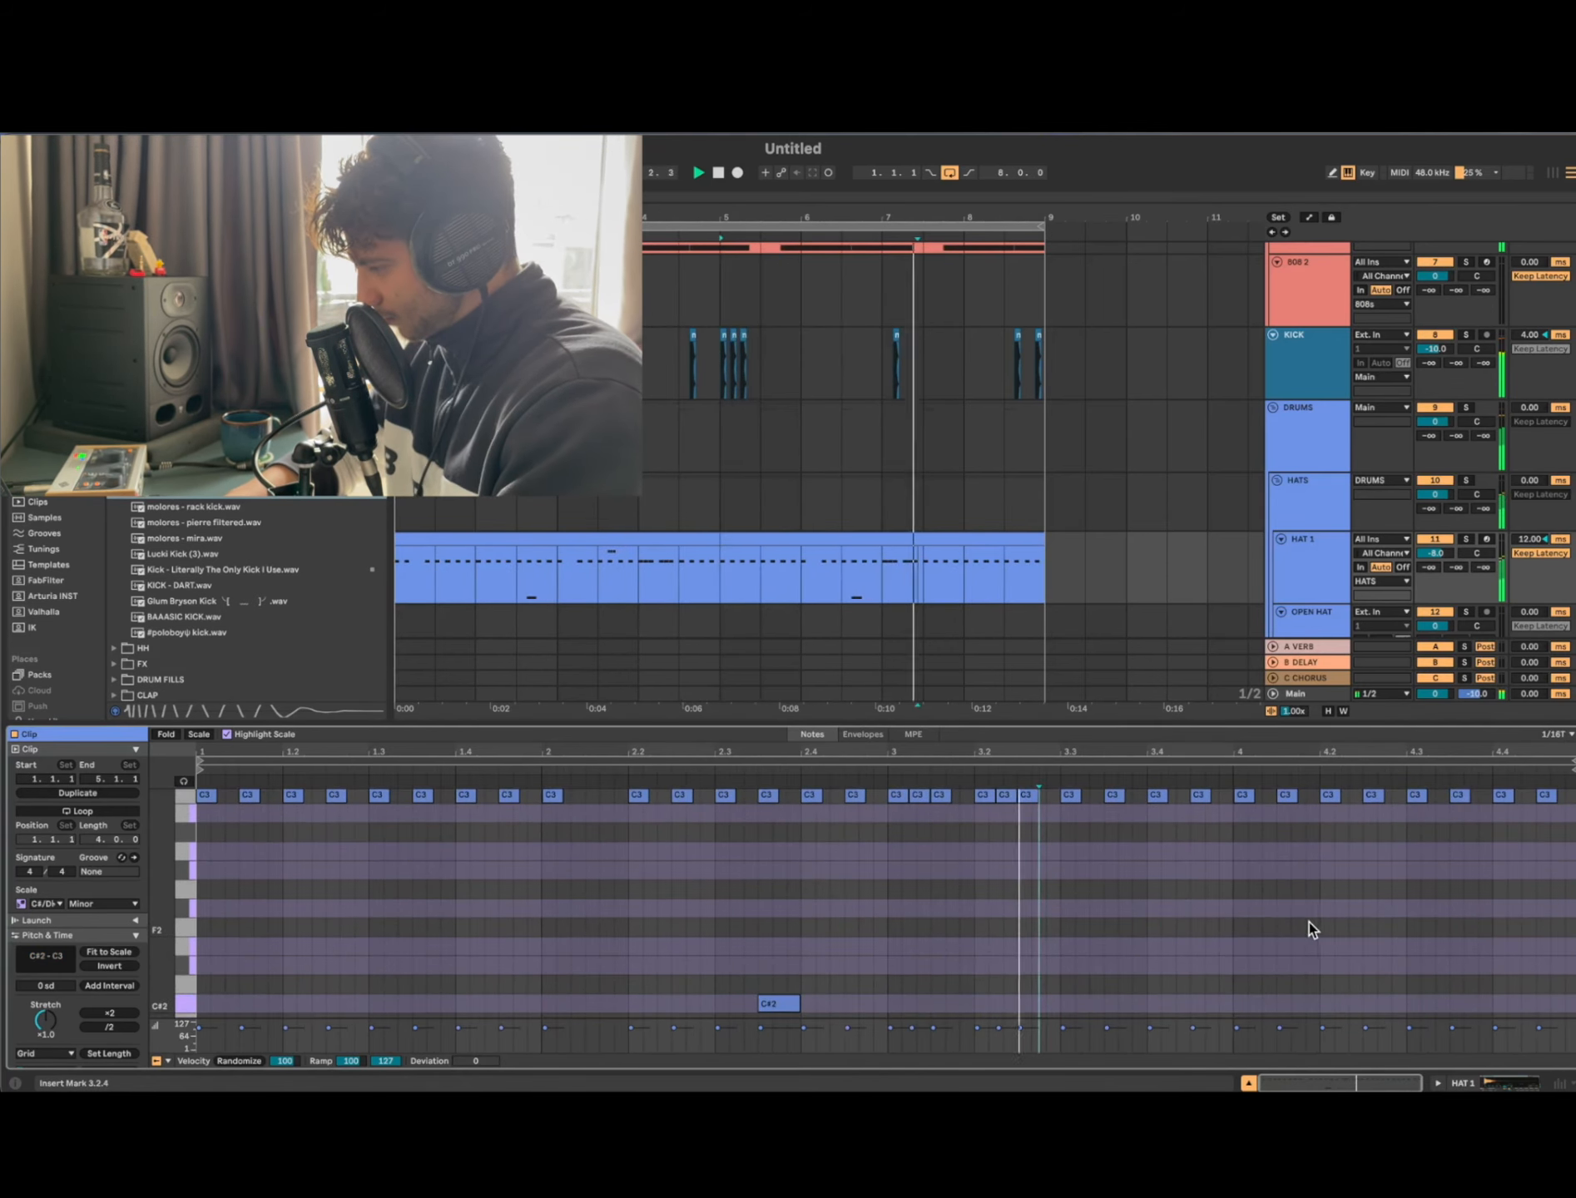
double_click(1284, 910)
left_click_drag(1207, 916, 1493, 945)
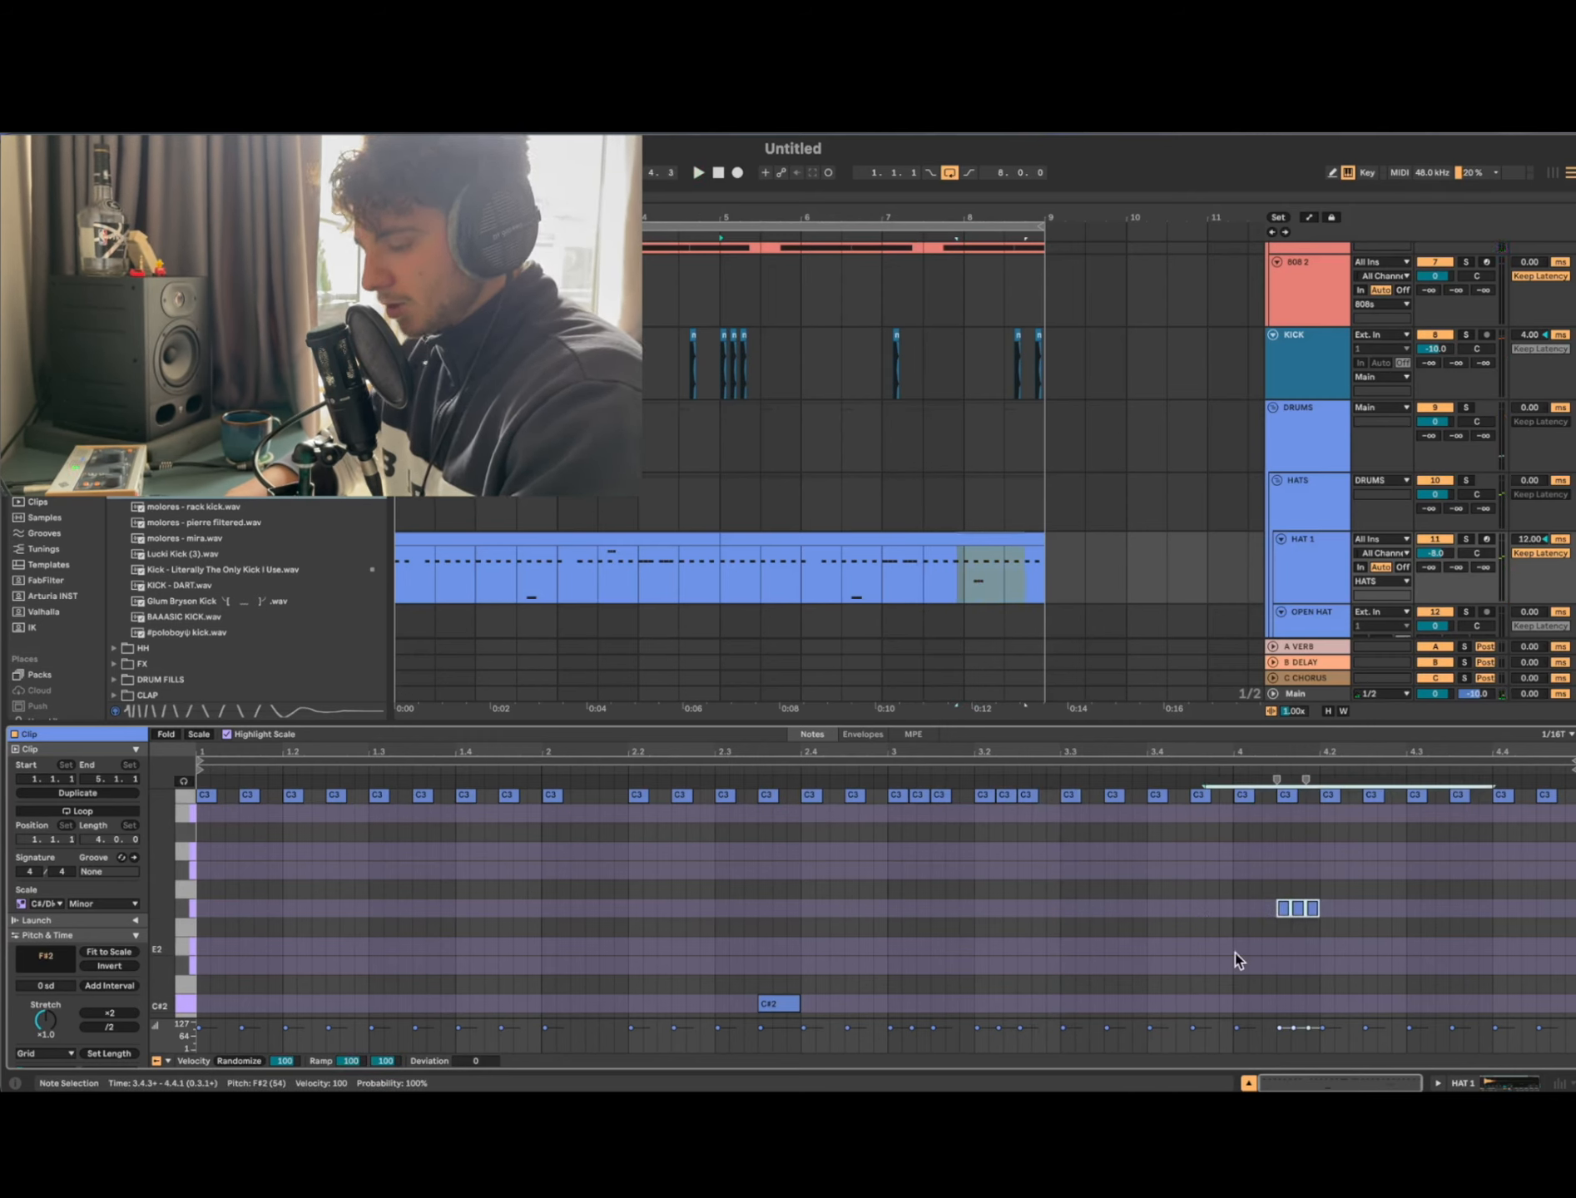
Step: Change the note grid from triplets to straight 1/16 and open the note editor's grid options
left_click(1032, 926)
scroll(1032, 927, "up", 3)
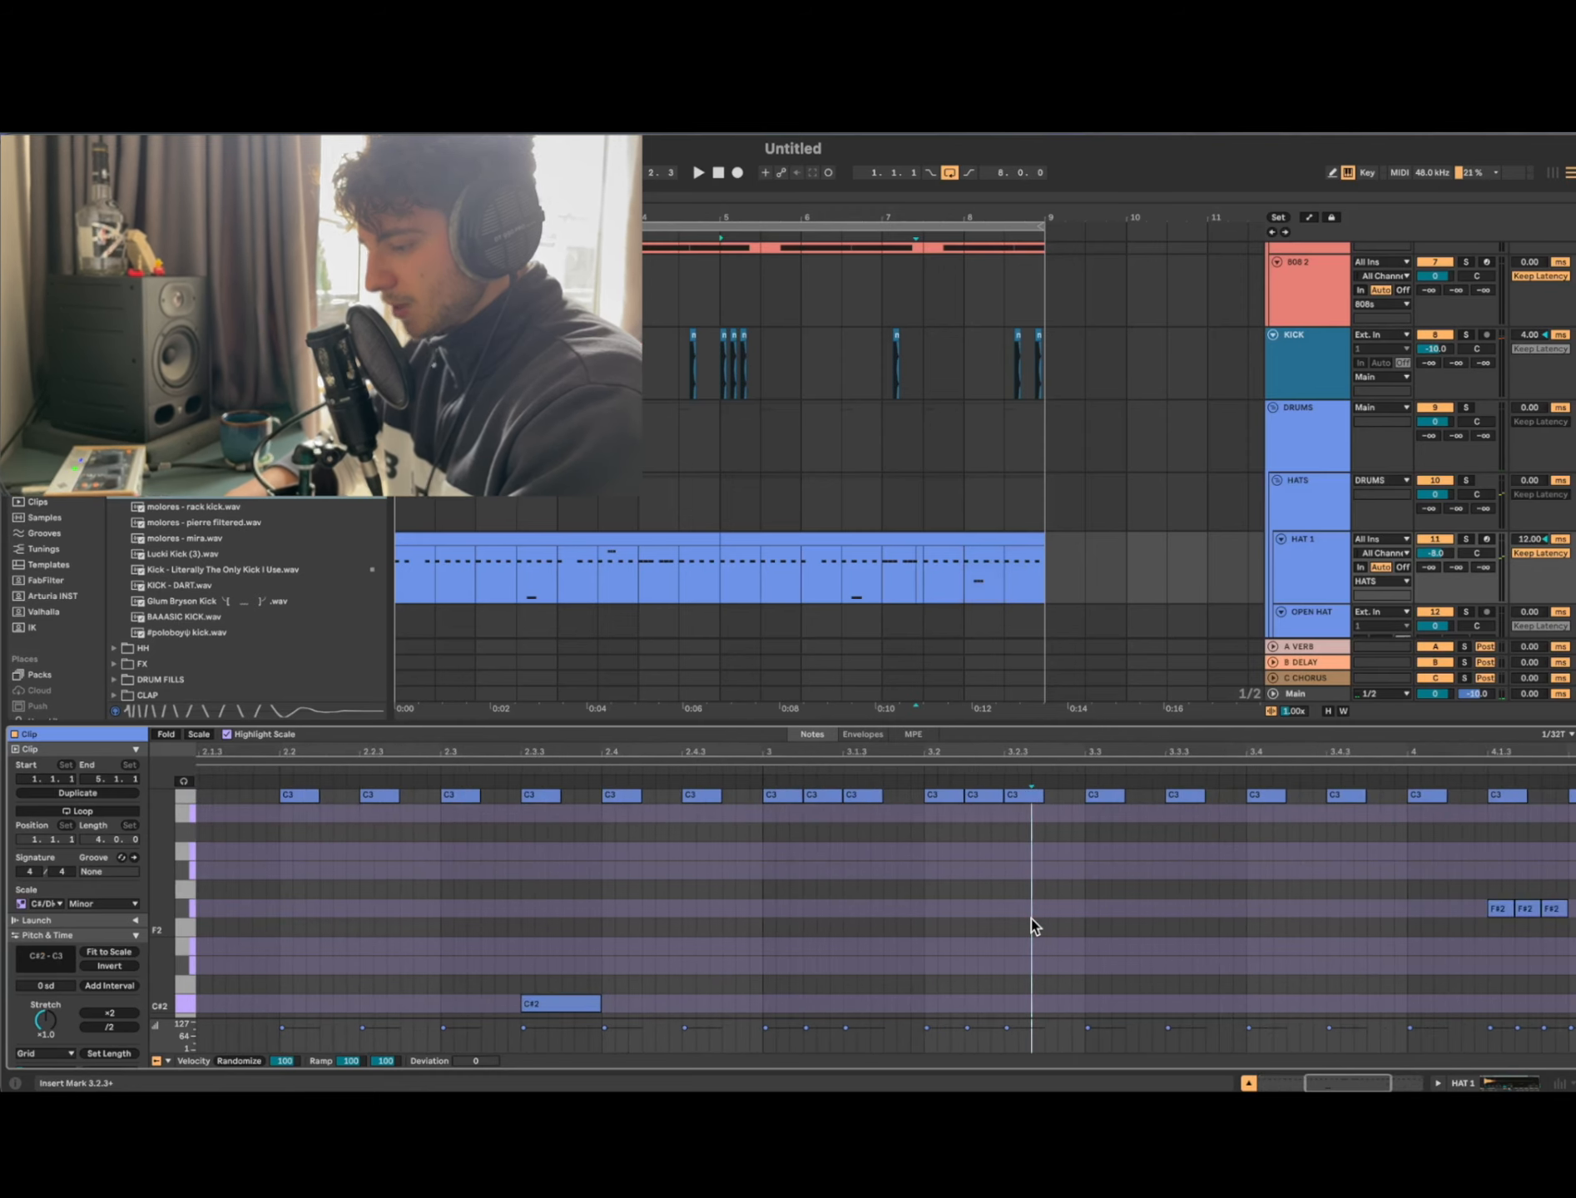
key("super+1")
key("super+3")
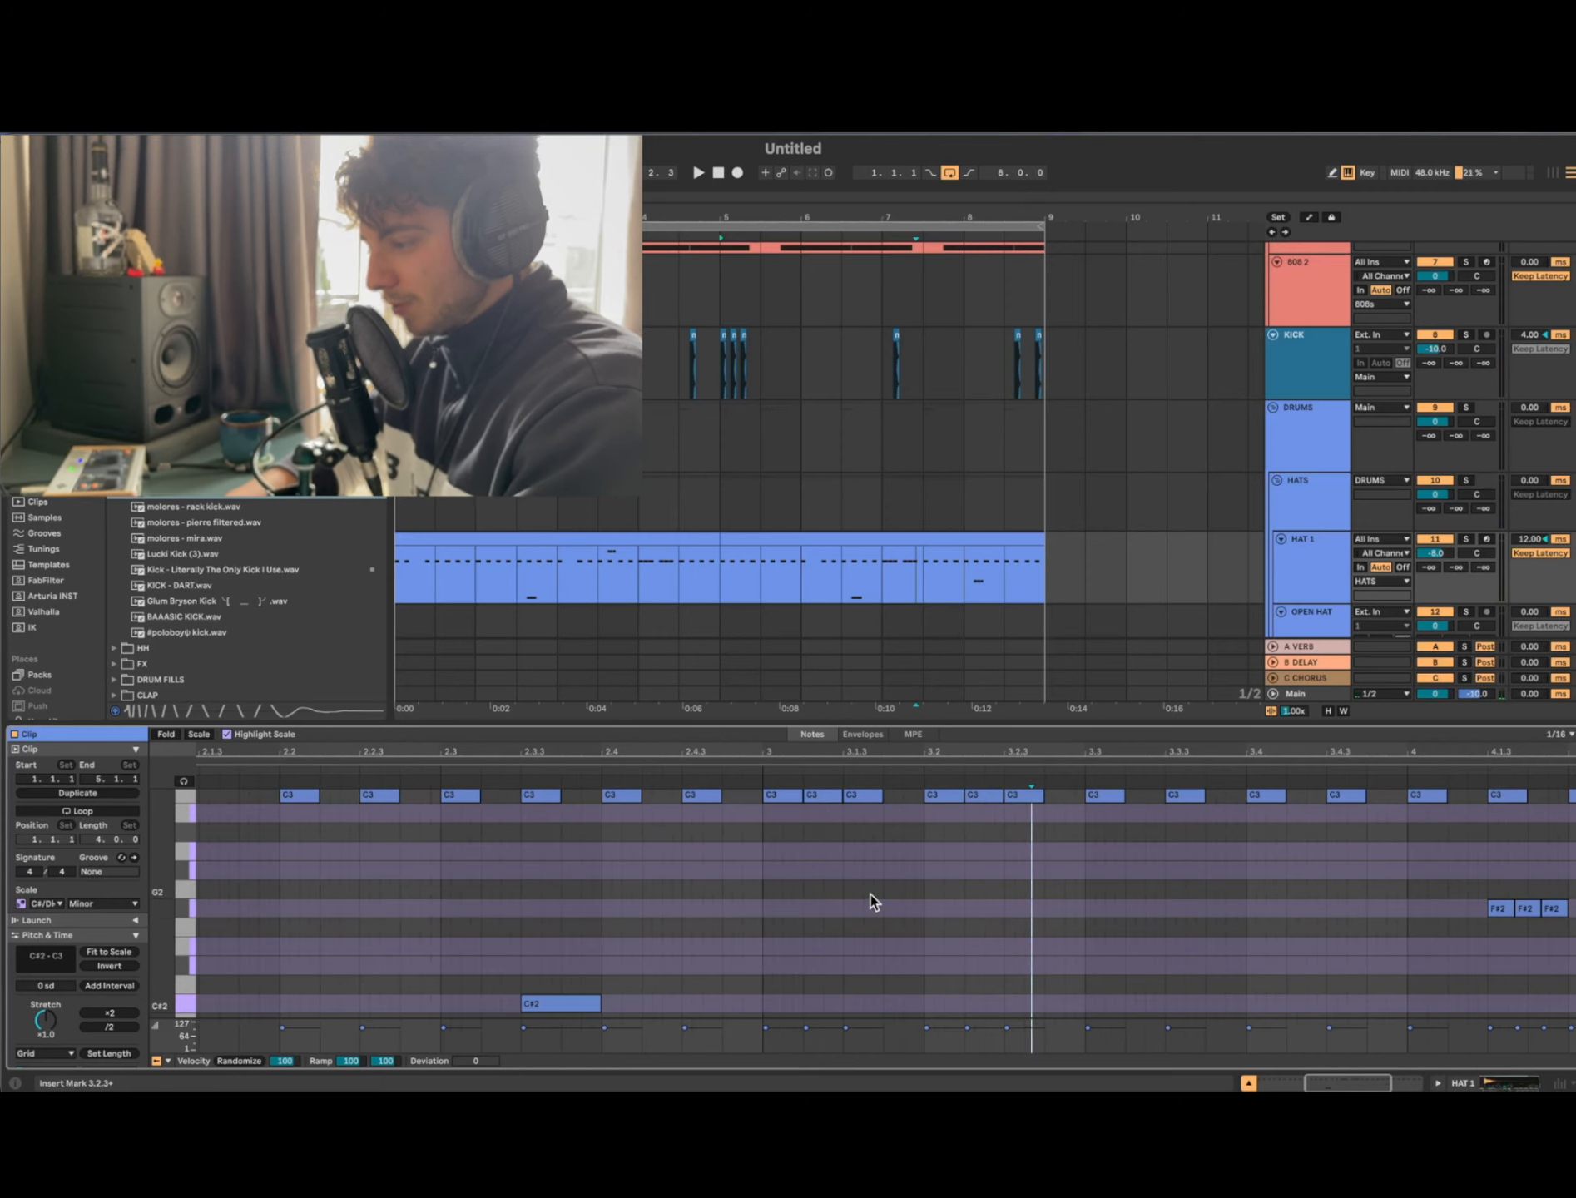
right_click(849, 865)
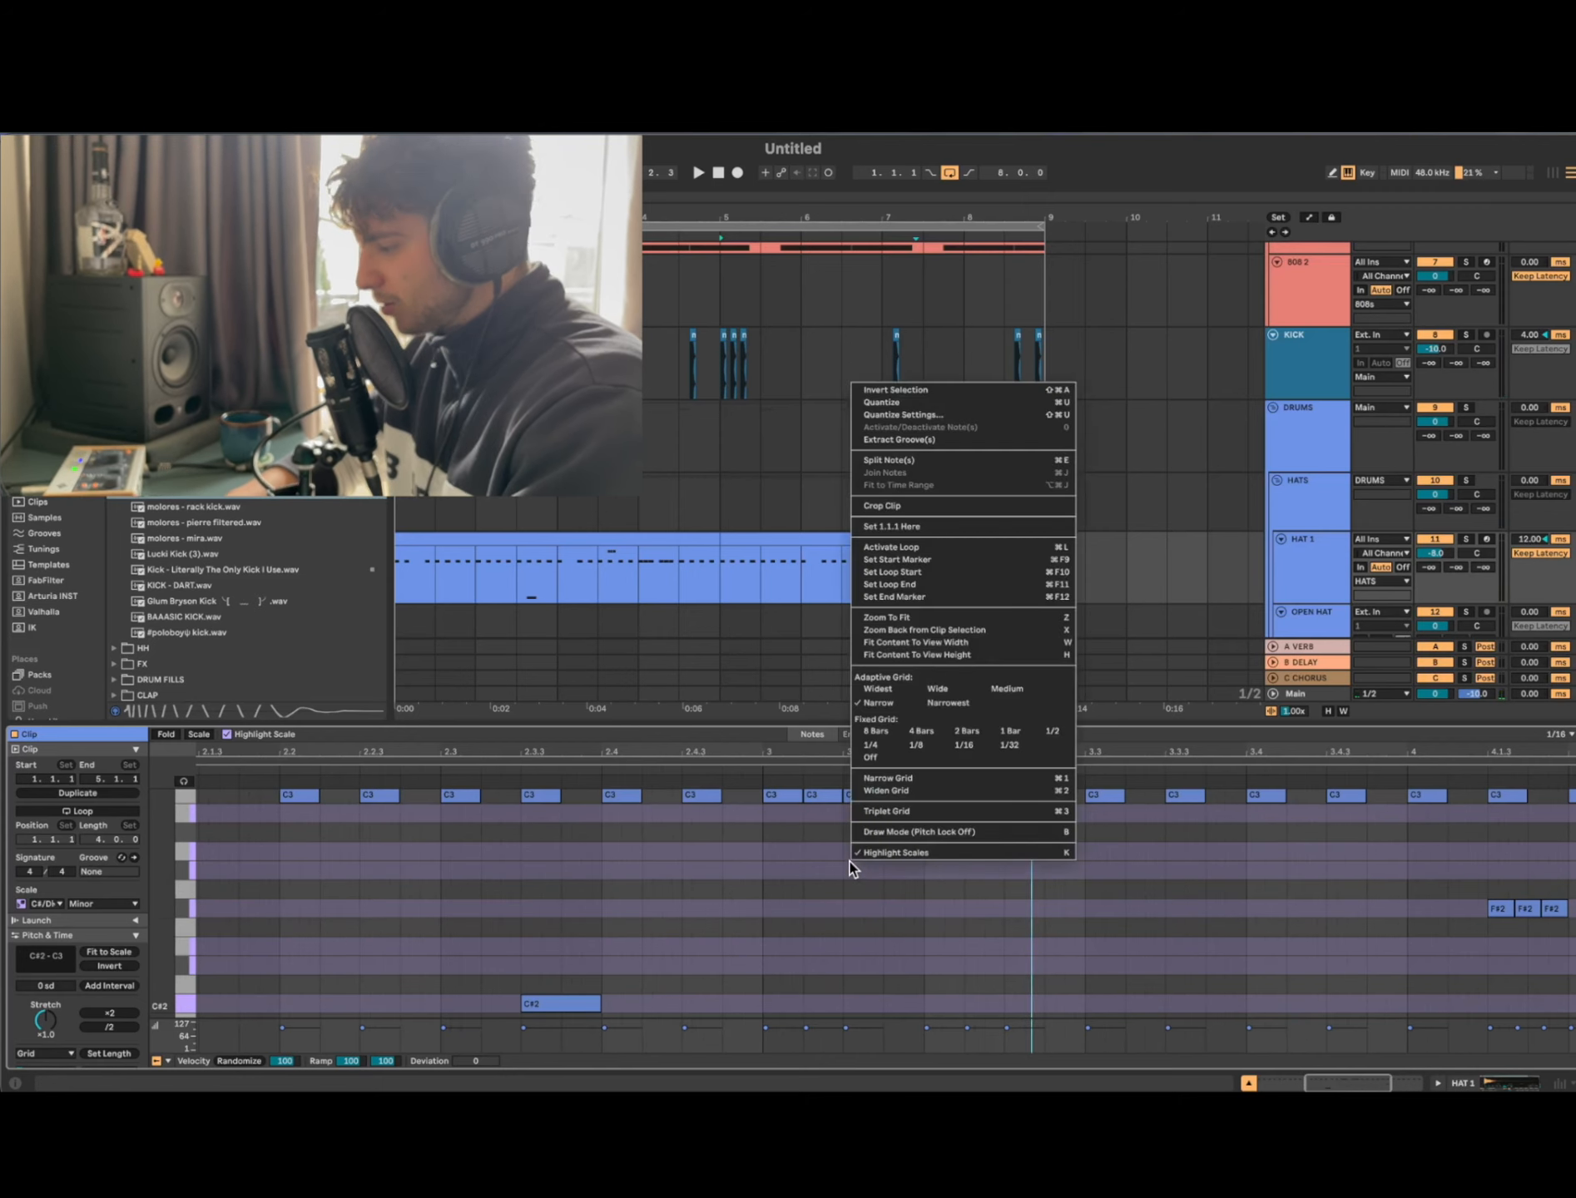
left_click(968, 792)
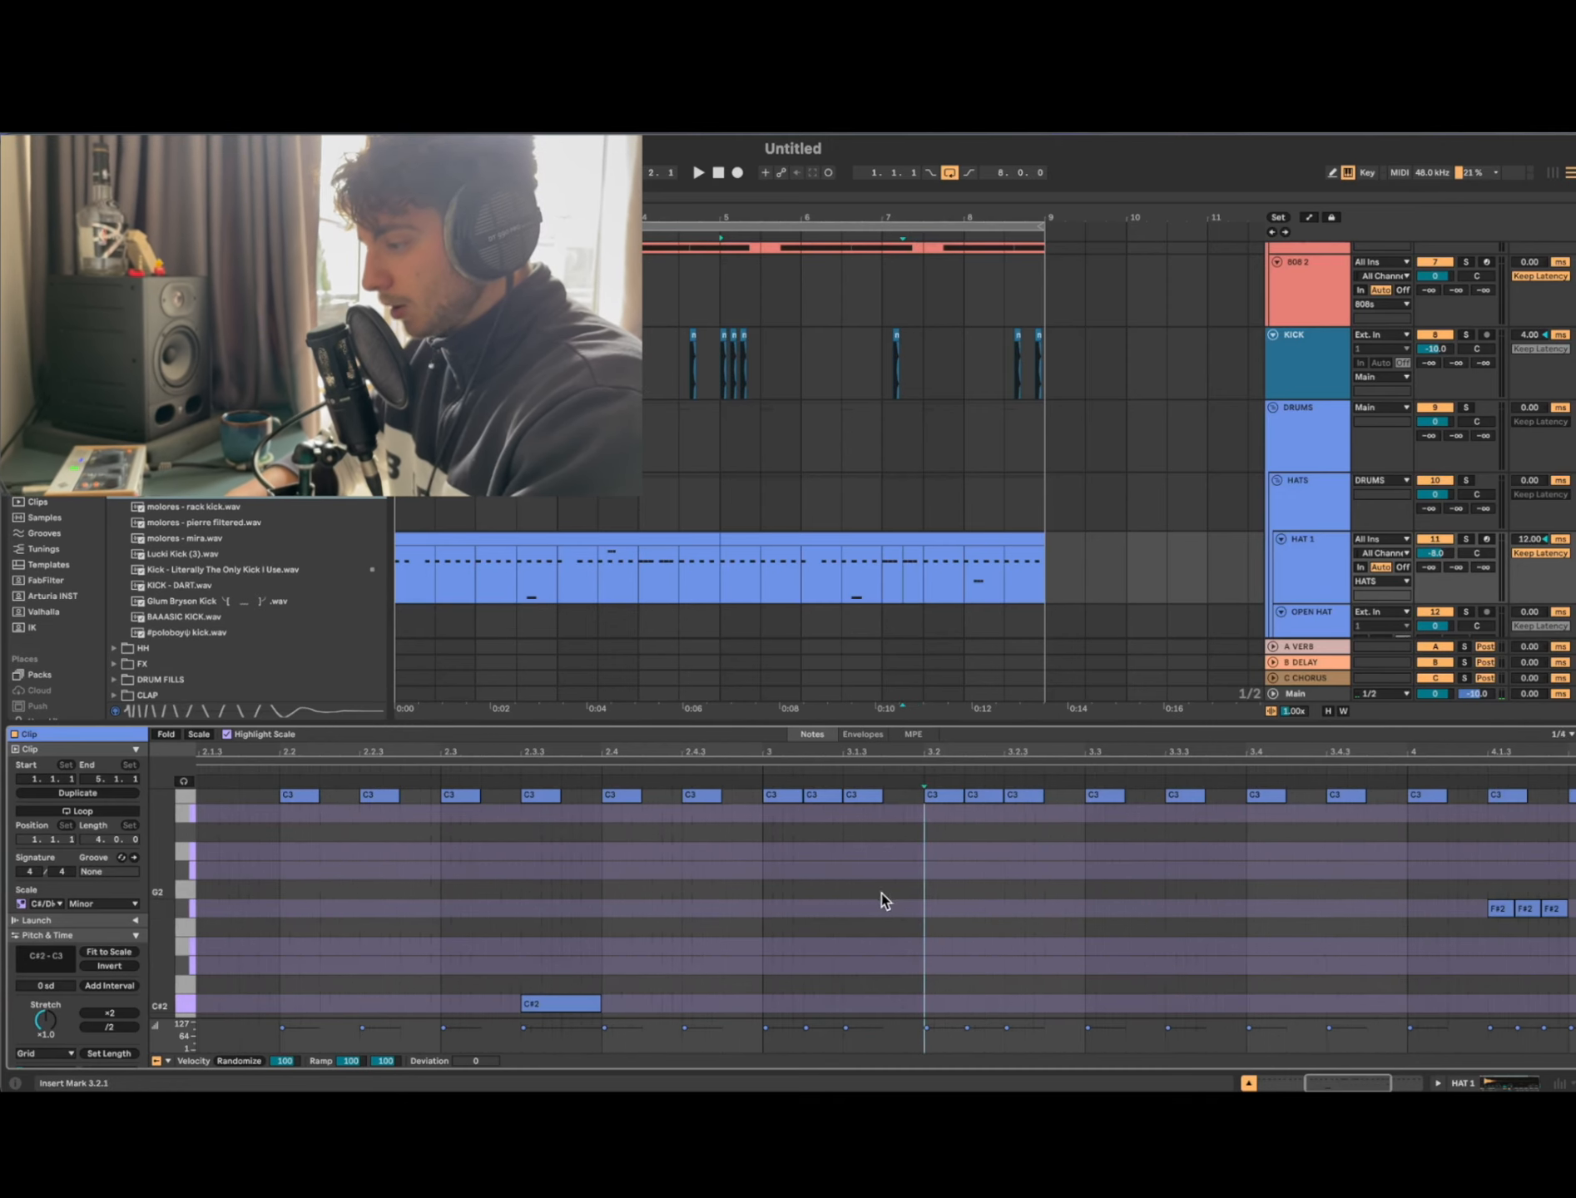
Step: Widen the note grid to 1/4, change it to 1/16 triplets and select the three F#2 notes
key("super+2")
key("super+2")
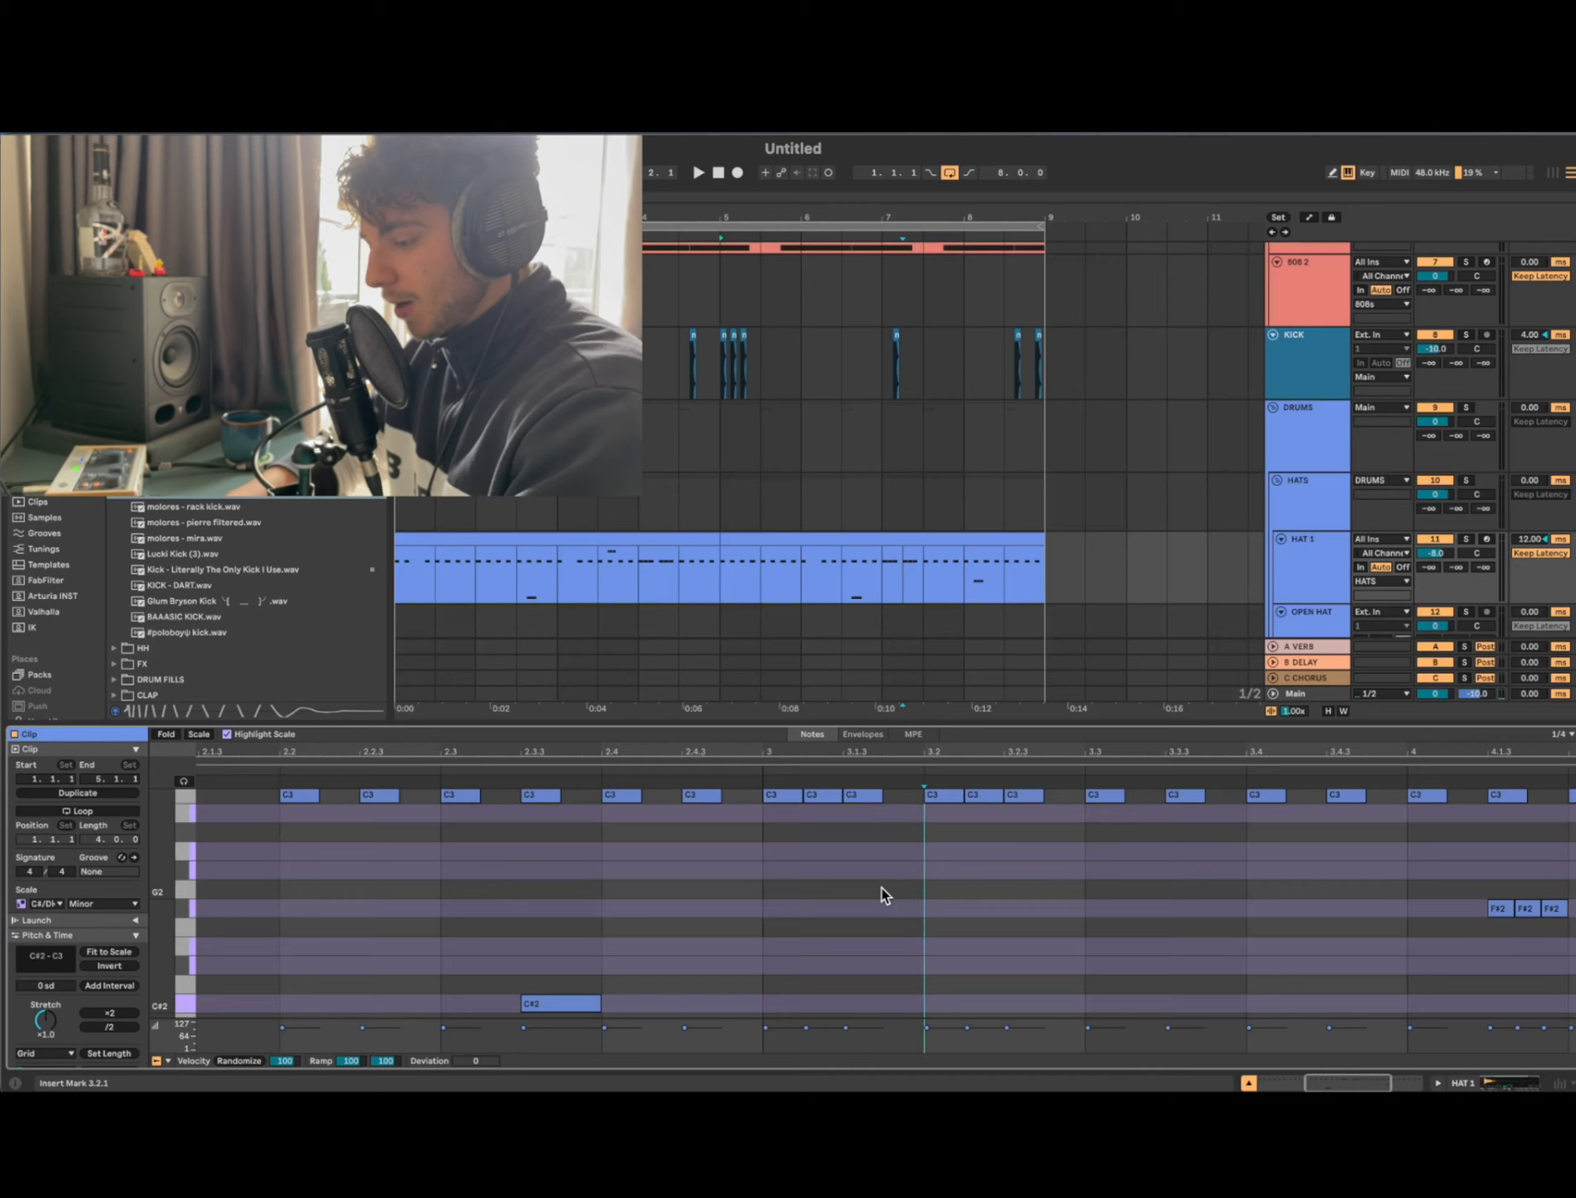
key("super+3")
scroll(1173, 959, "right", 5)
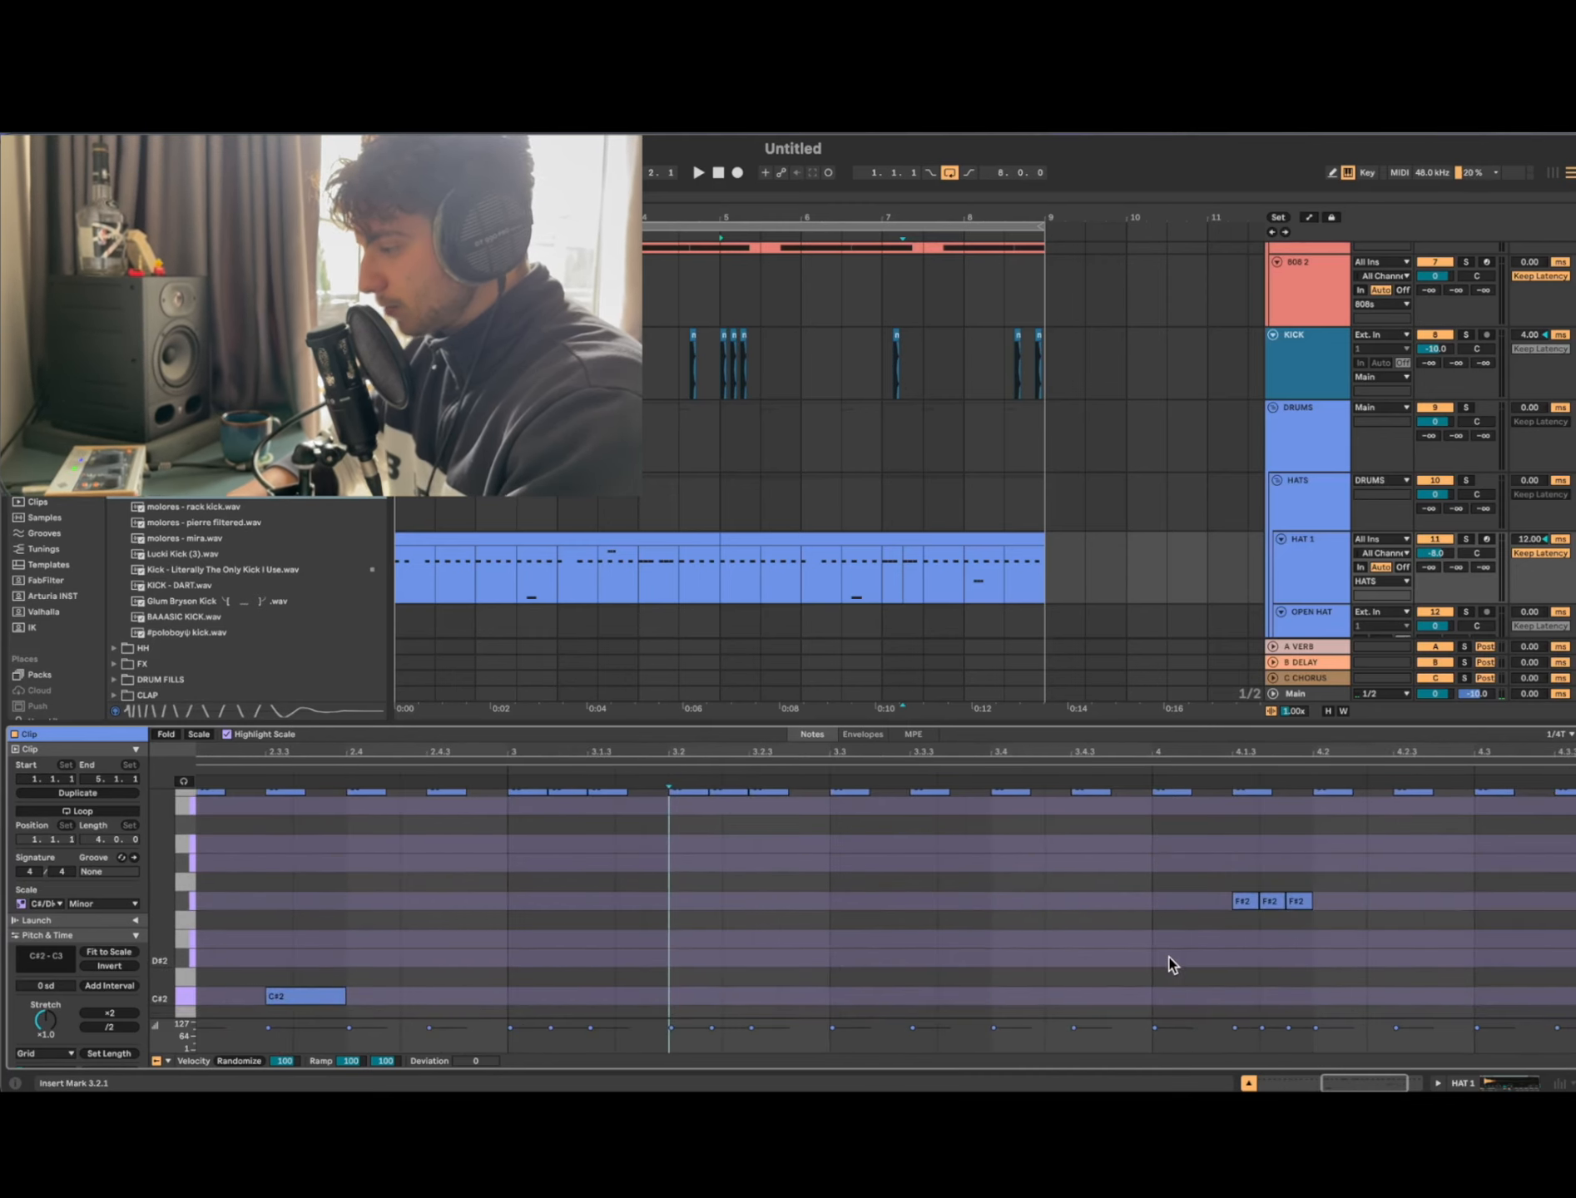
key("super+1")
left_click_drag(1169, 957, 1414, 875)
left_click(1104, 933)
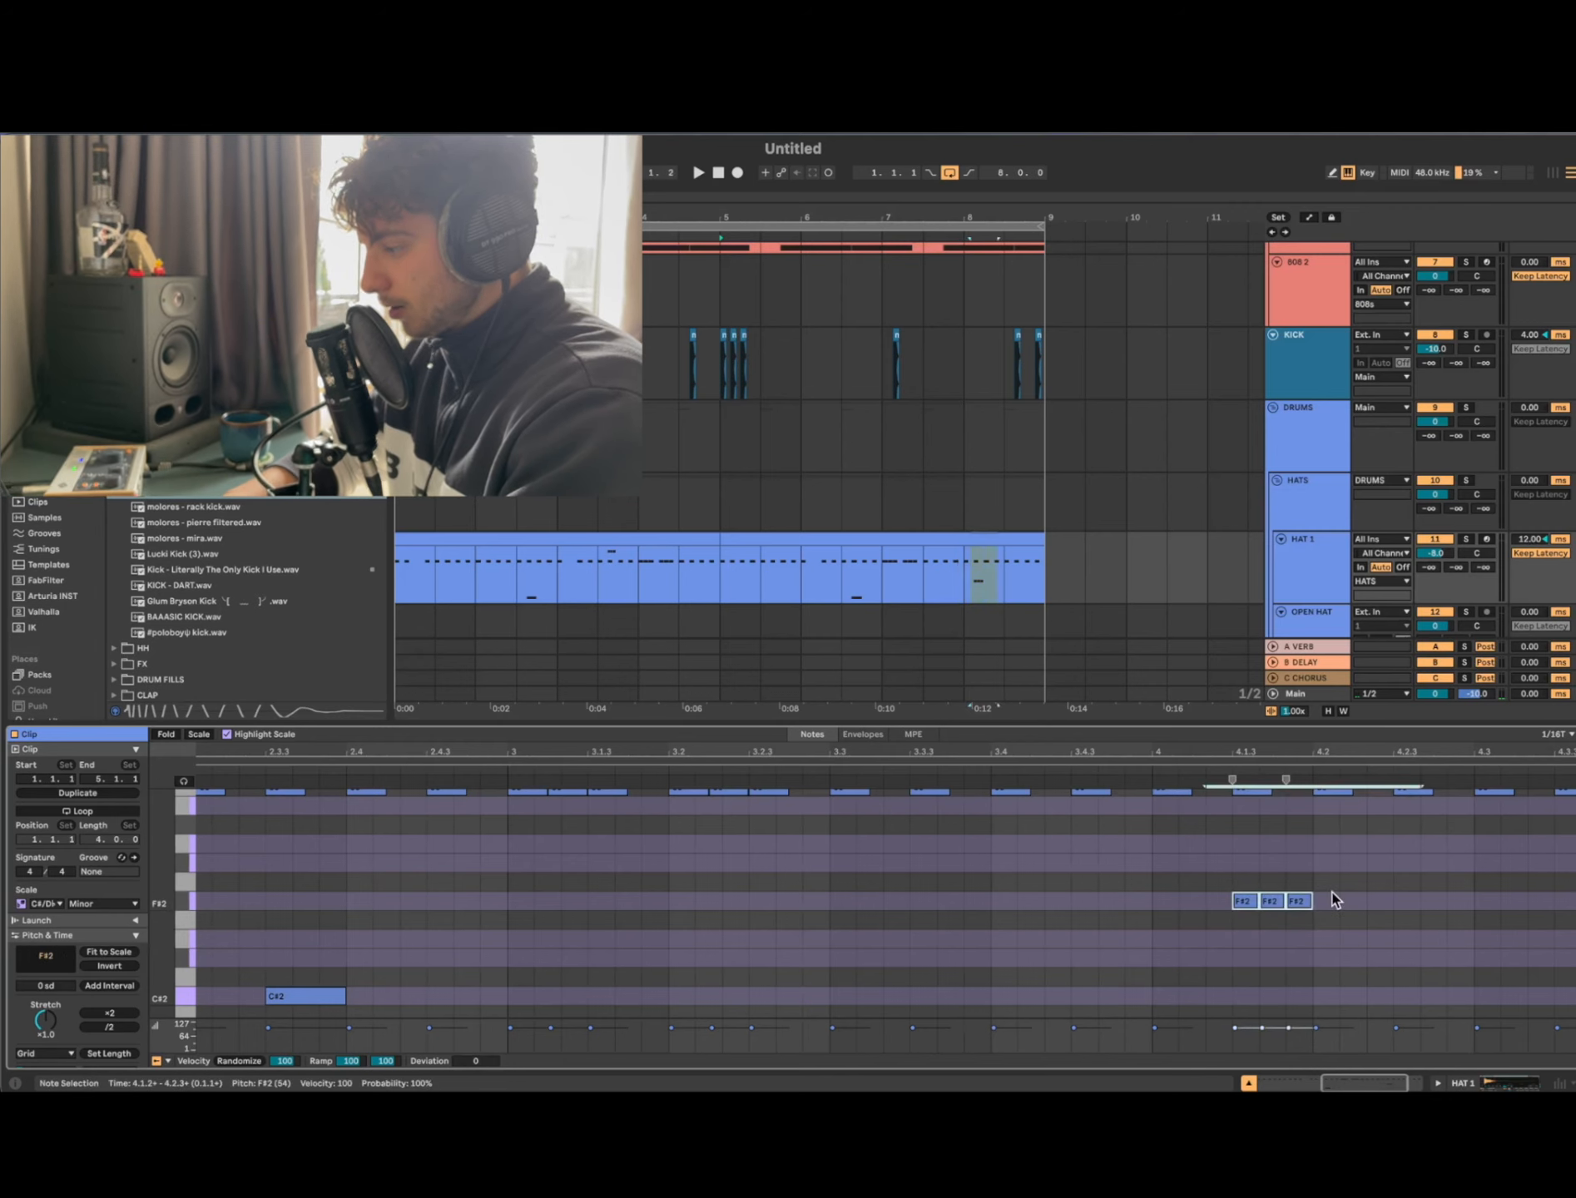
Step: Place the PINK SHIT SNARE sample at 1.4.3 on the SNARE 2 track and play the beat
scroll(1333, 900, "down", 5)
scroll(1334, 900, "up", 3)
left_click(905, 588)
key("space")
scroll(1384, 962, "down", 2)
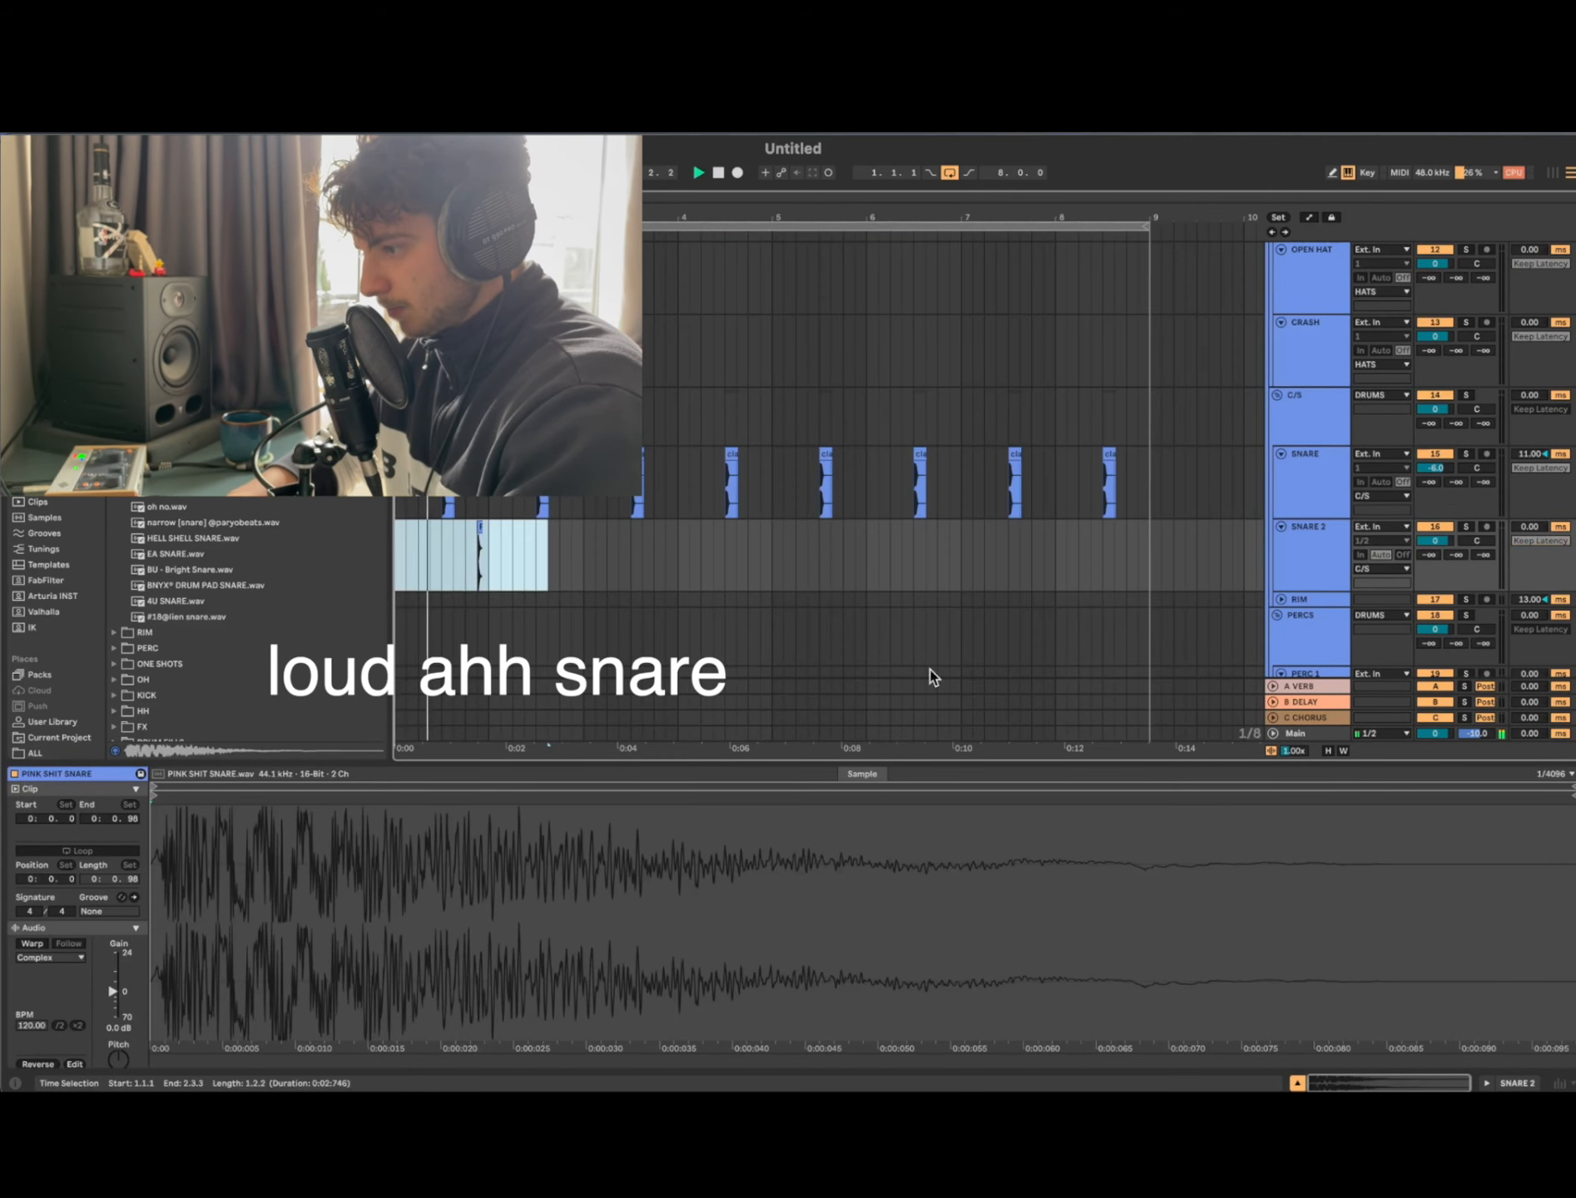
Step: Lower the SNARE 2 track volume to -10 dB and replay the beat from the start
key("space")
left_click(1444, 544)
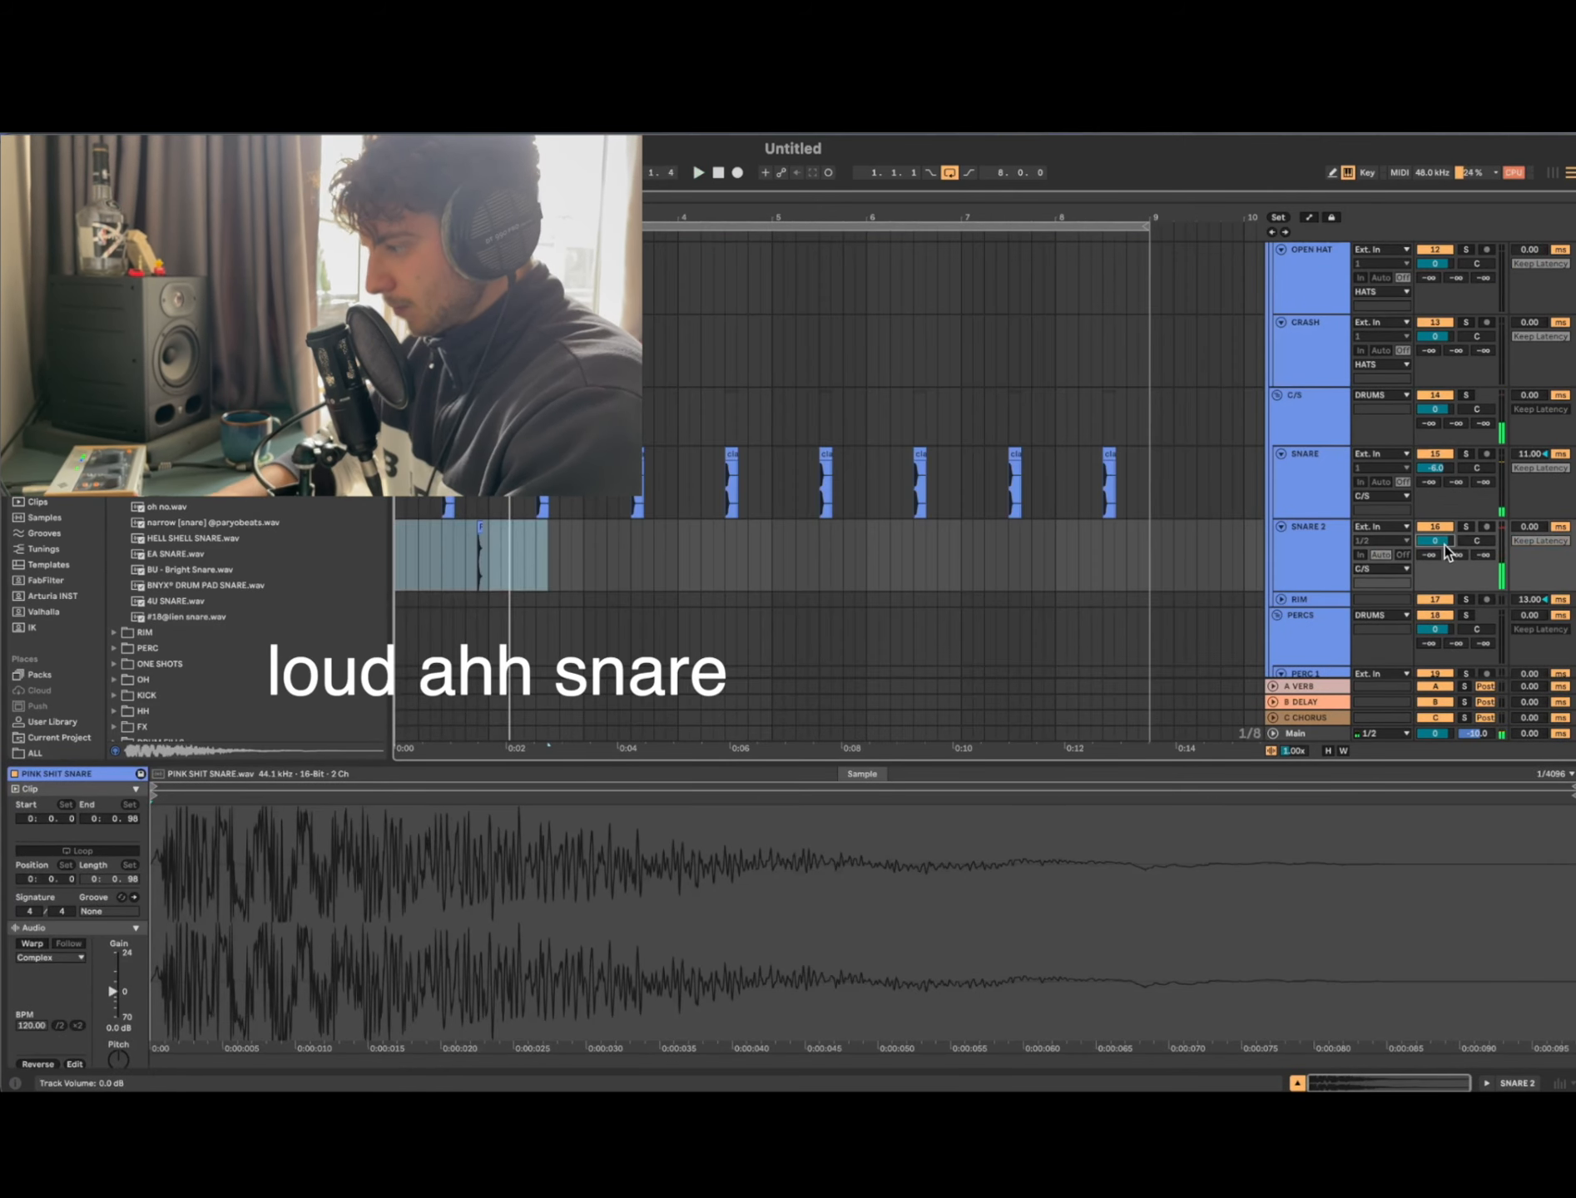
left_click(479, 521)
key("space")
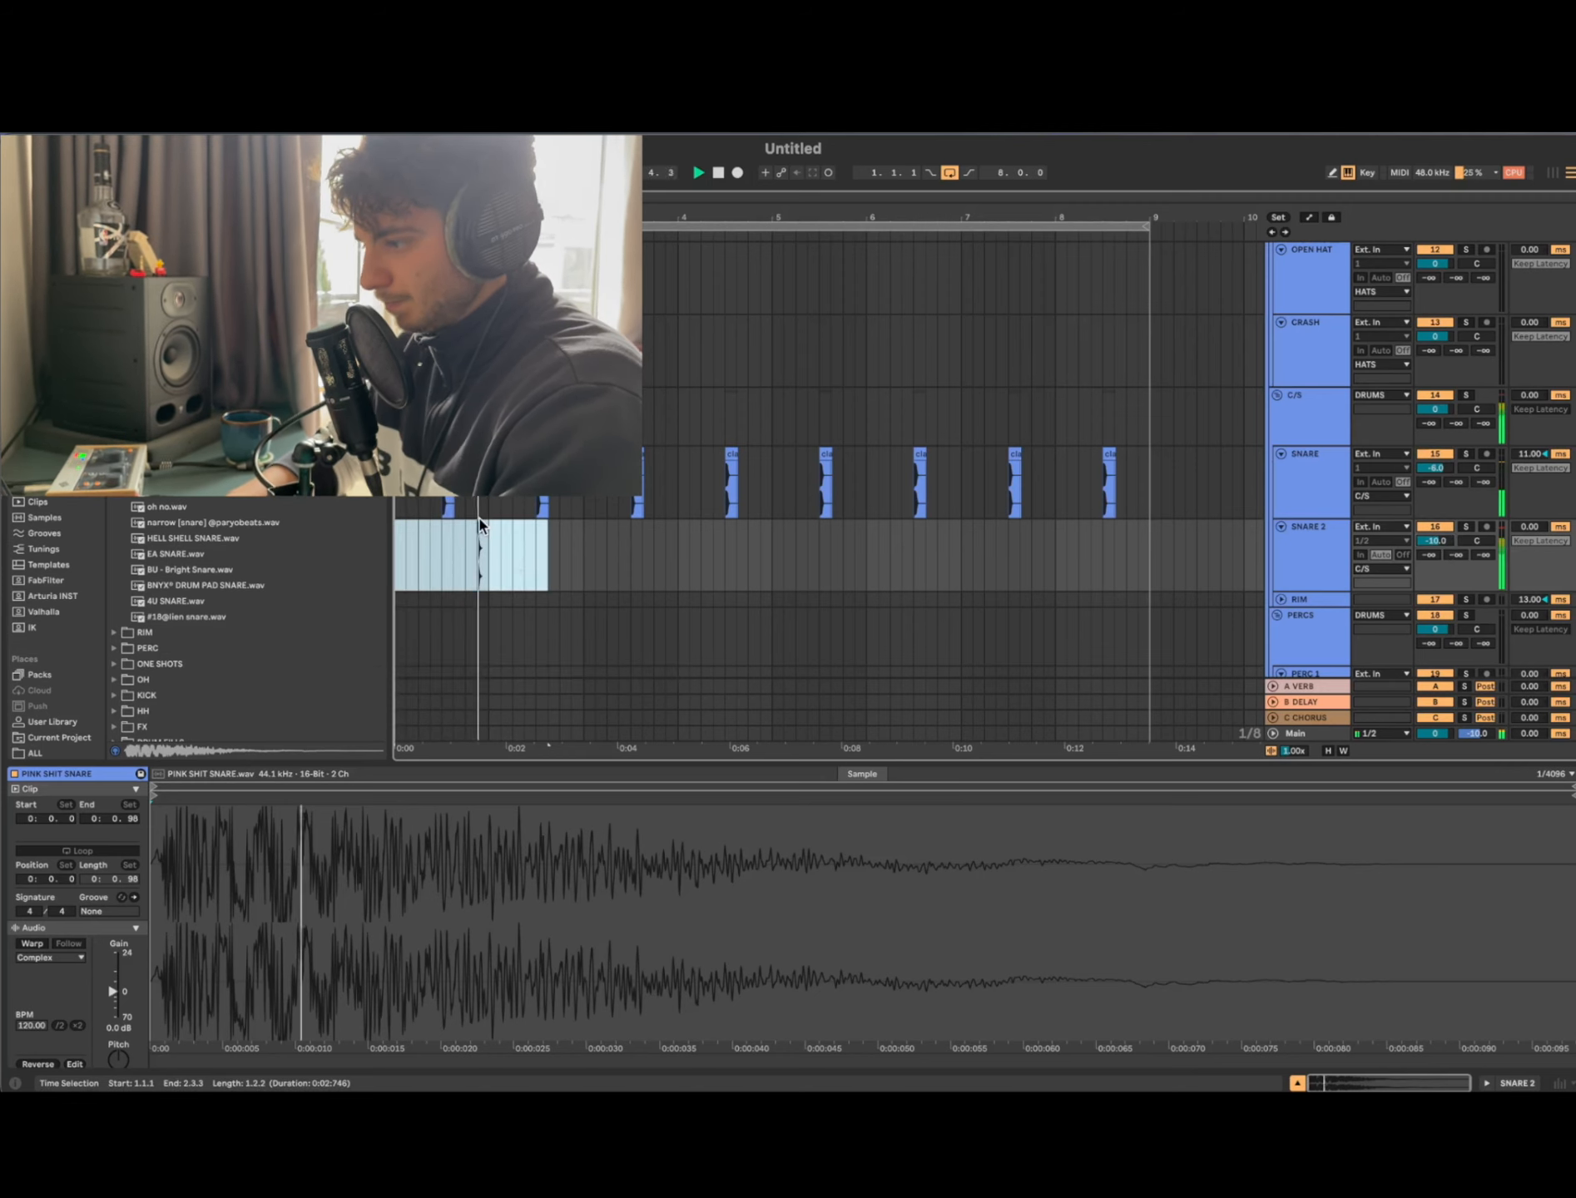
Step: Move the SNARE 2 hit one eighth note earlier to 1.4.1 and replay from the start
scroll(479, 521, "up", 3)
key("space")
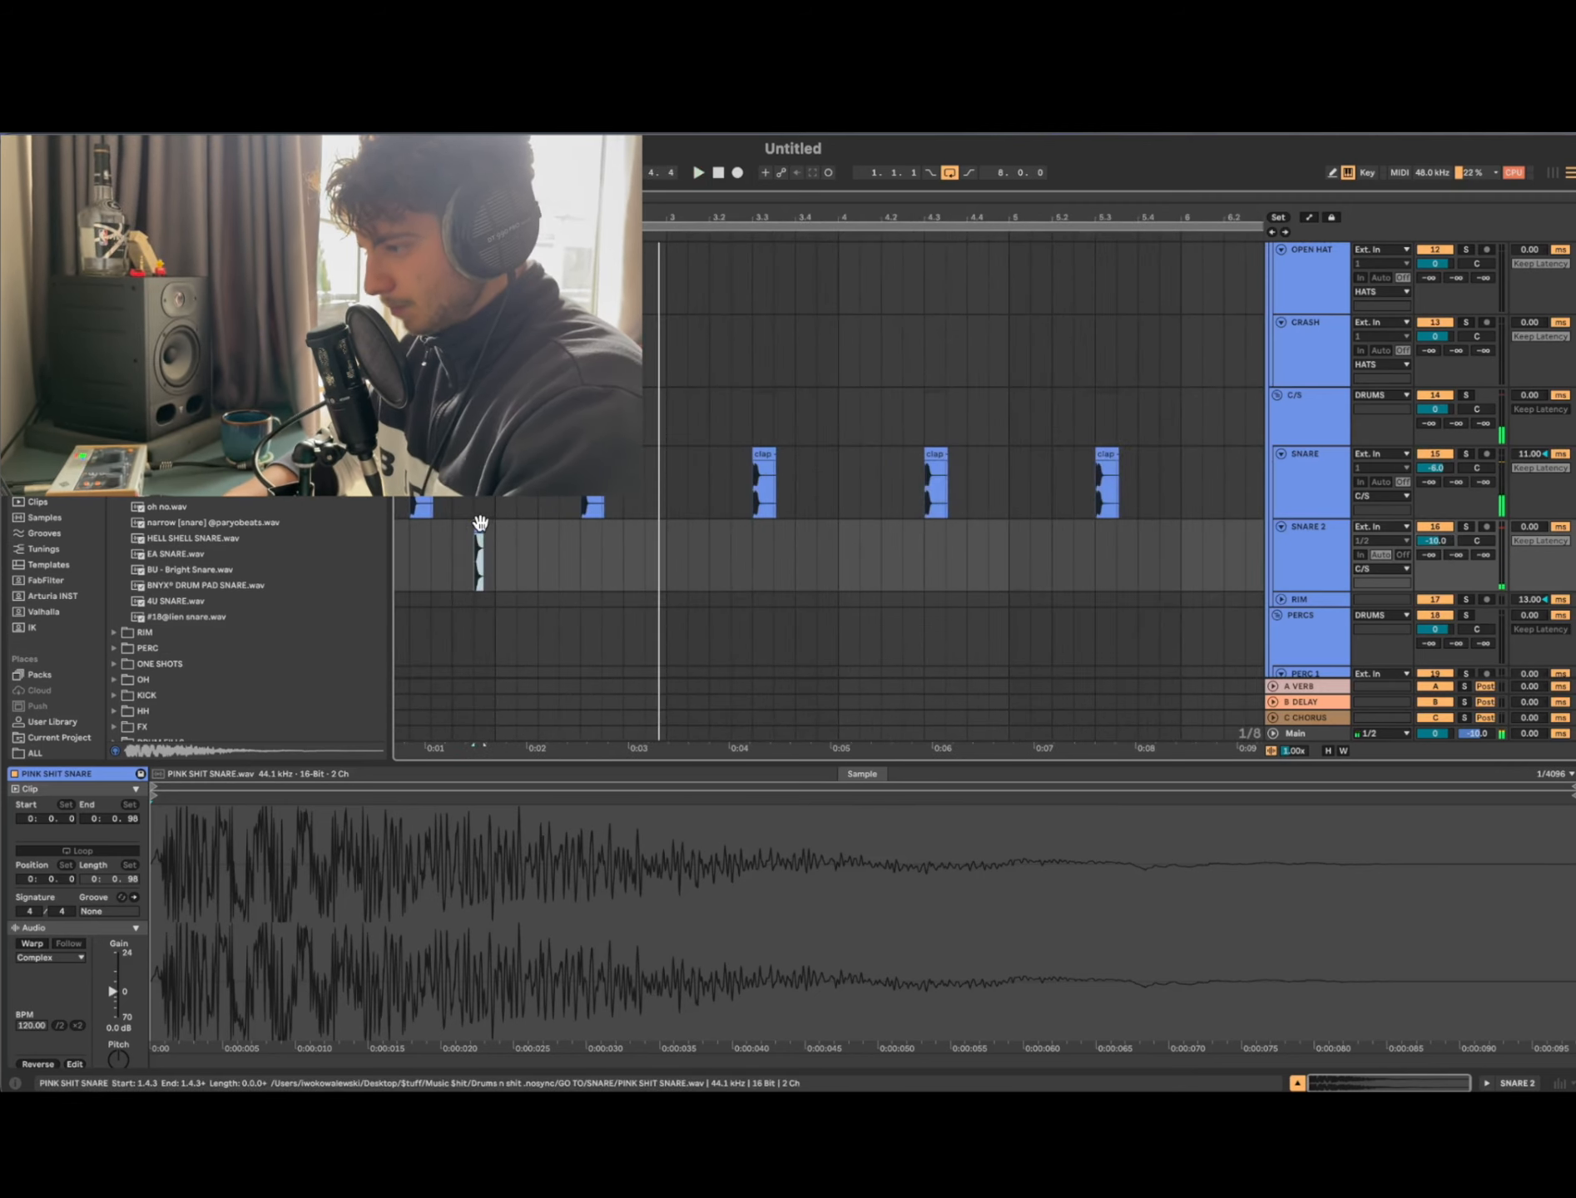
left_click_drag(480, 525, 457, 527)
left_click_drag(496, 556, 3, 560)
key("space")
Step: Copy the SNARE 2 hit at 1.4.1, paste it at 2.1.3 and replay from the start
scroll(542, 556, "left", 2)
left_click(530, 549)
scroll(530, 549, "up", 2)
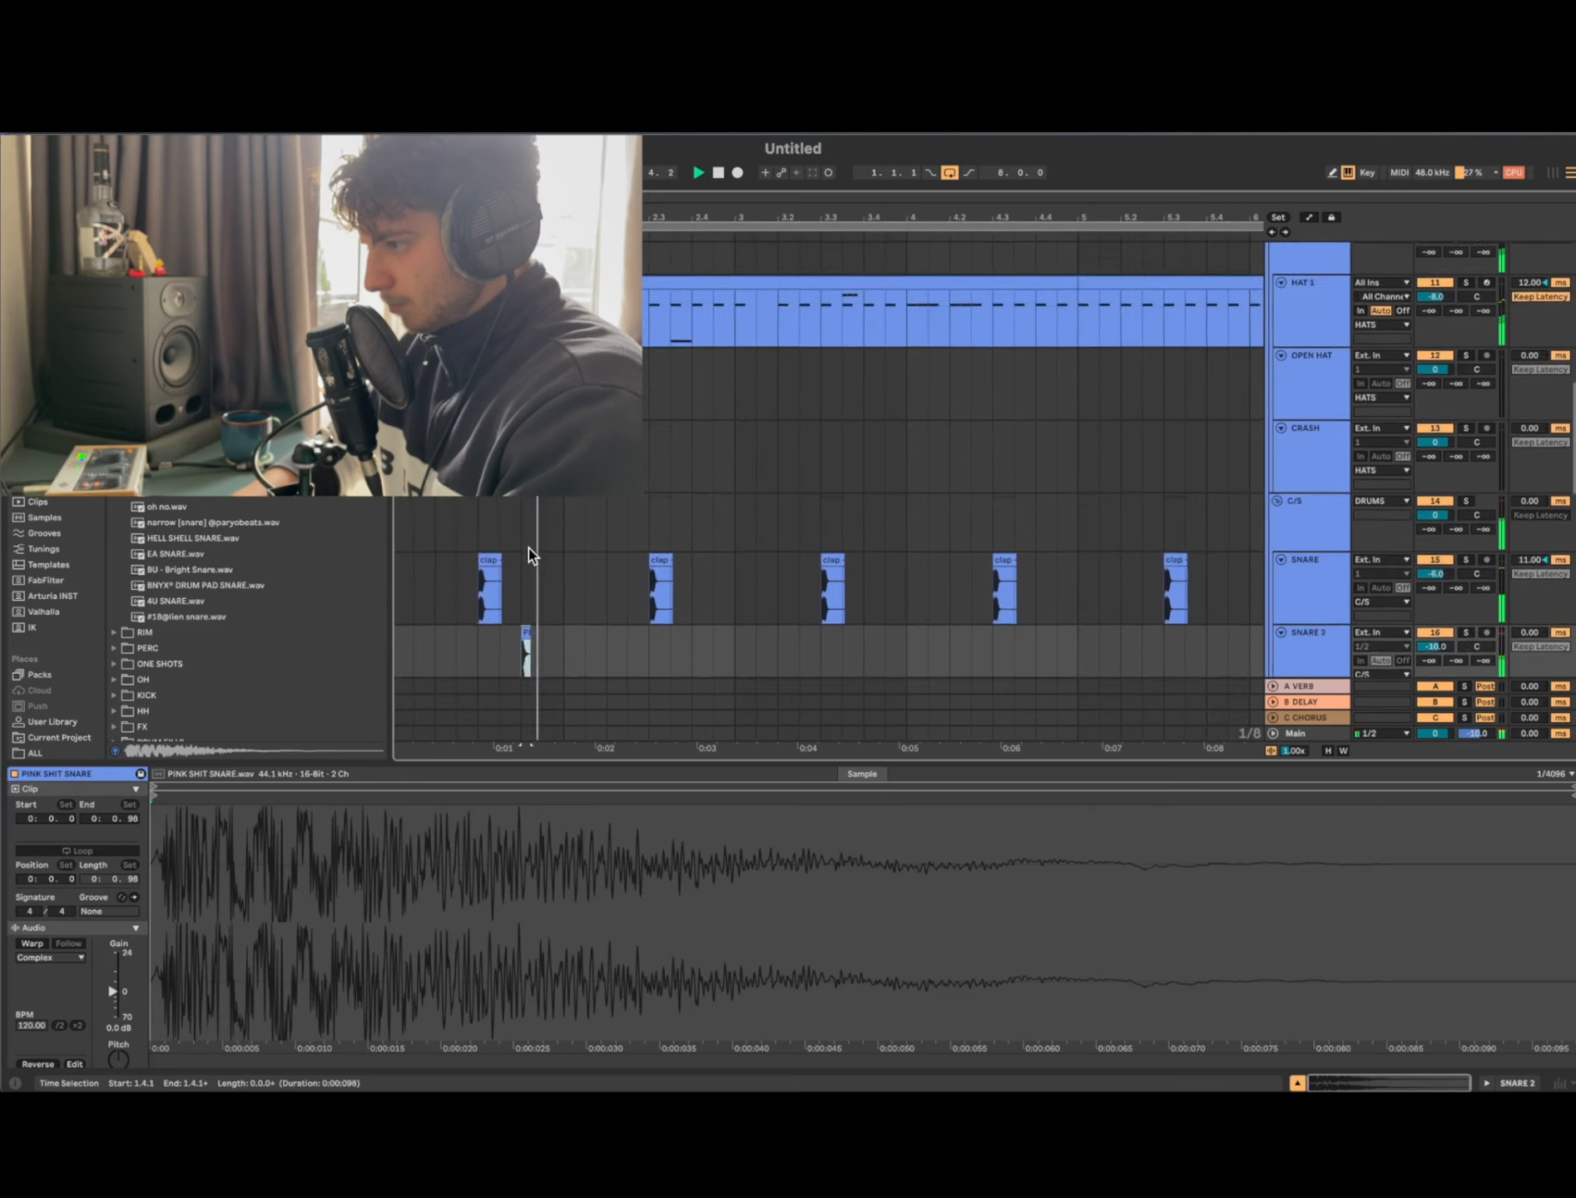
scroll(529, 549, "down", 3)
key("super+c")
left_click(588, 509)
key("super+v")
left_click_drag(588, 507, 397, 509)
key("space")
key("space")
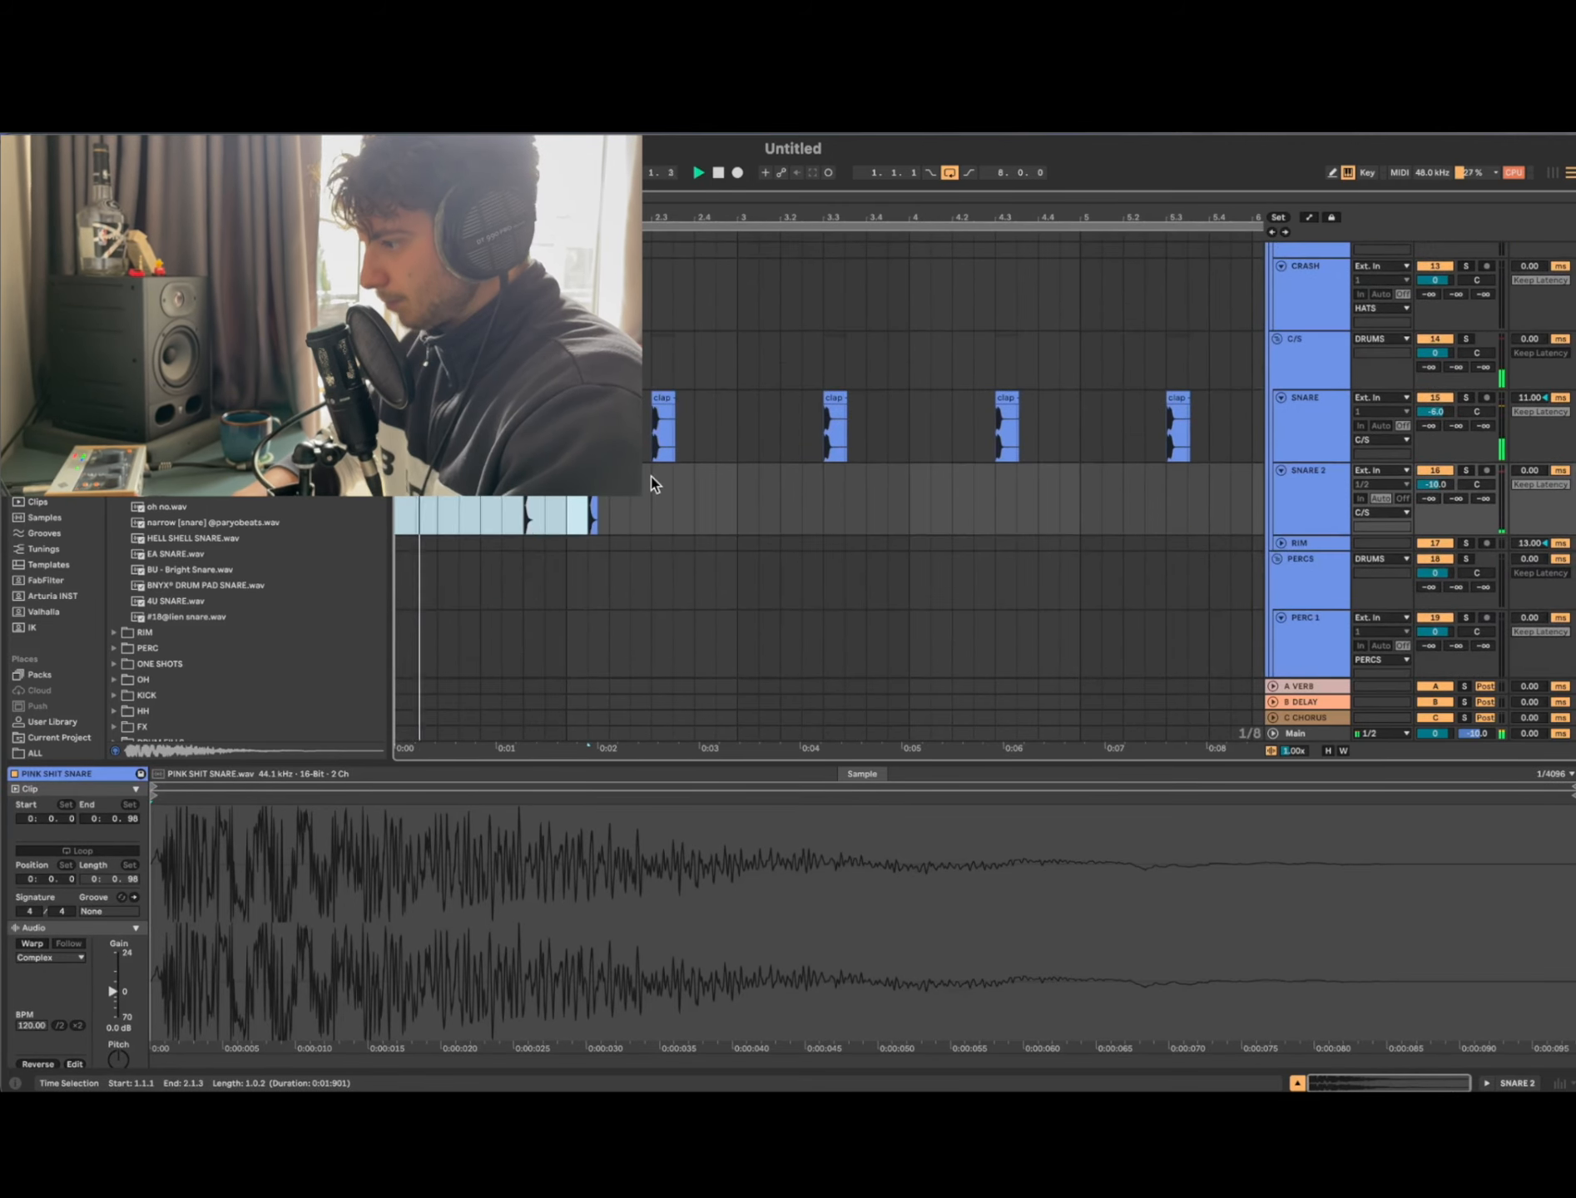
Step: Lower the SNARE 2 track volume to -12 dB
scroll(655, 485, "down", 1)
scroll(655, 485, "down", 1)
left_click_drag(1428, 410, 1427, 414)
scroll(862, 510, "up", 1)
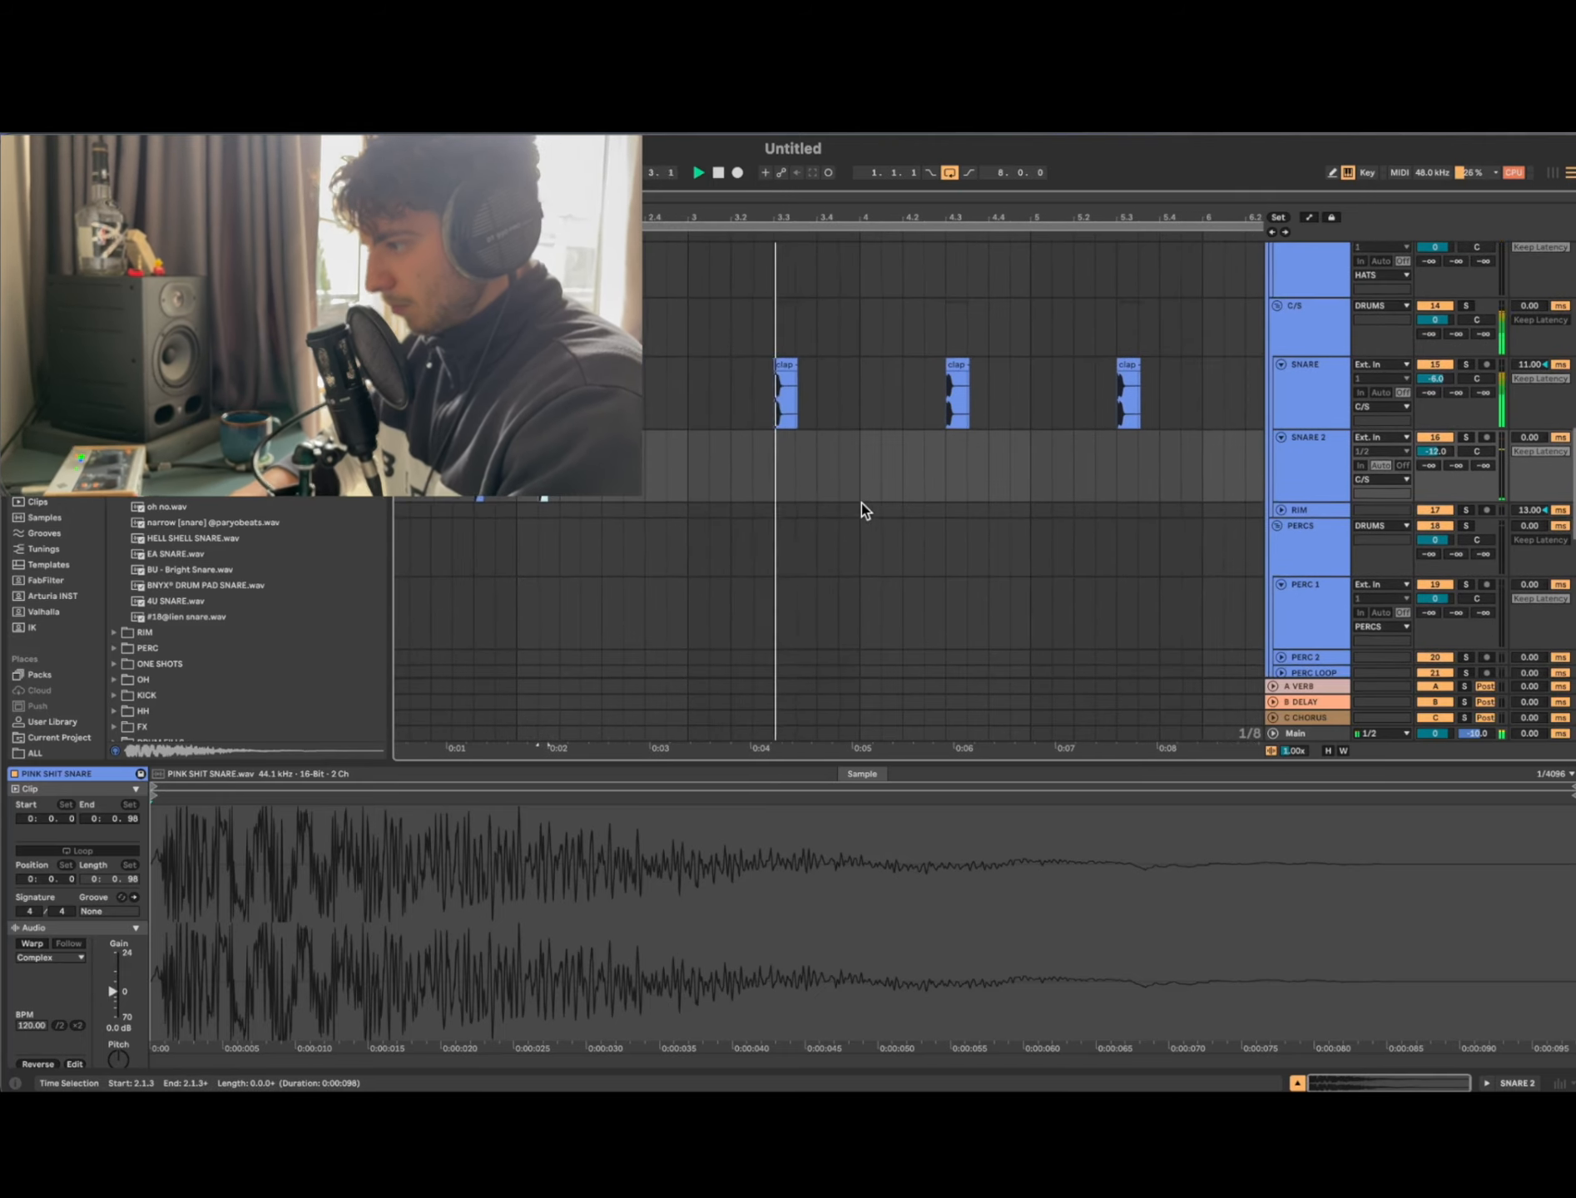
Step: Paste copies of the snare hit at 4.4.1 and 4.4.3 on the SNARE 2 track
scroll(965, 487, "up", 3)
left_click(1050, 461)
key("super+v")
left_click(1090, 459)
key("super+v")
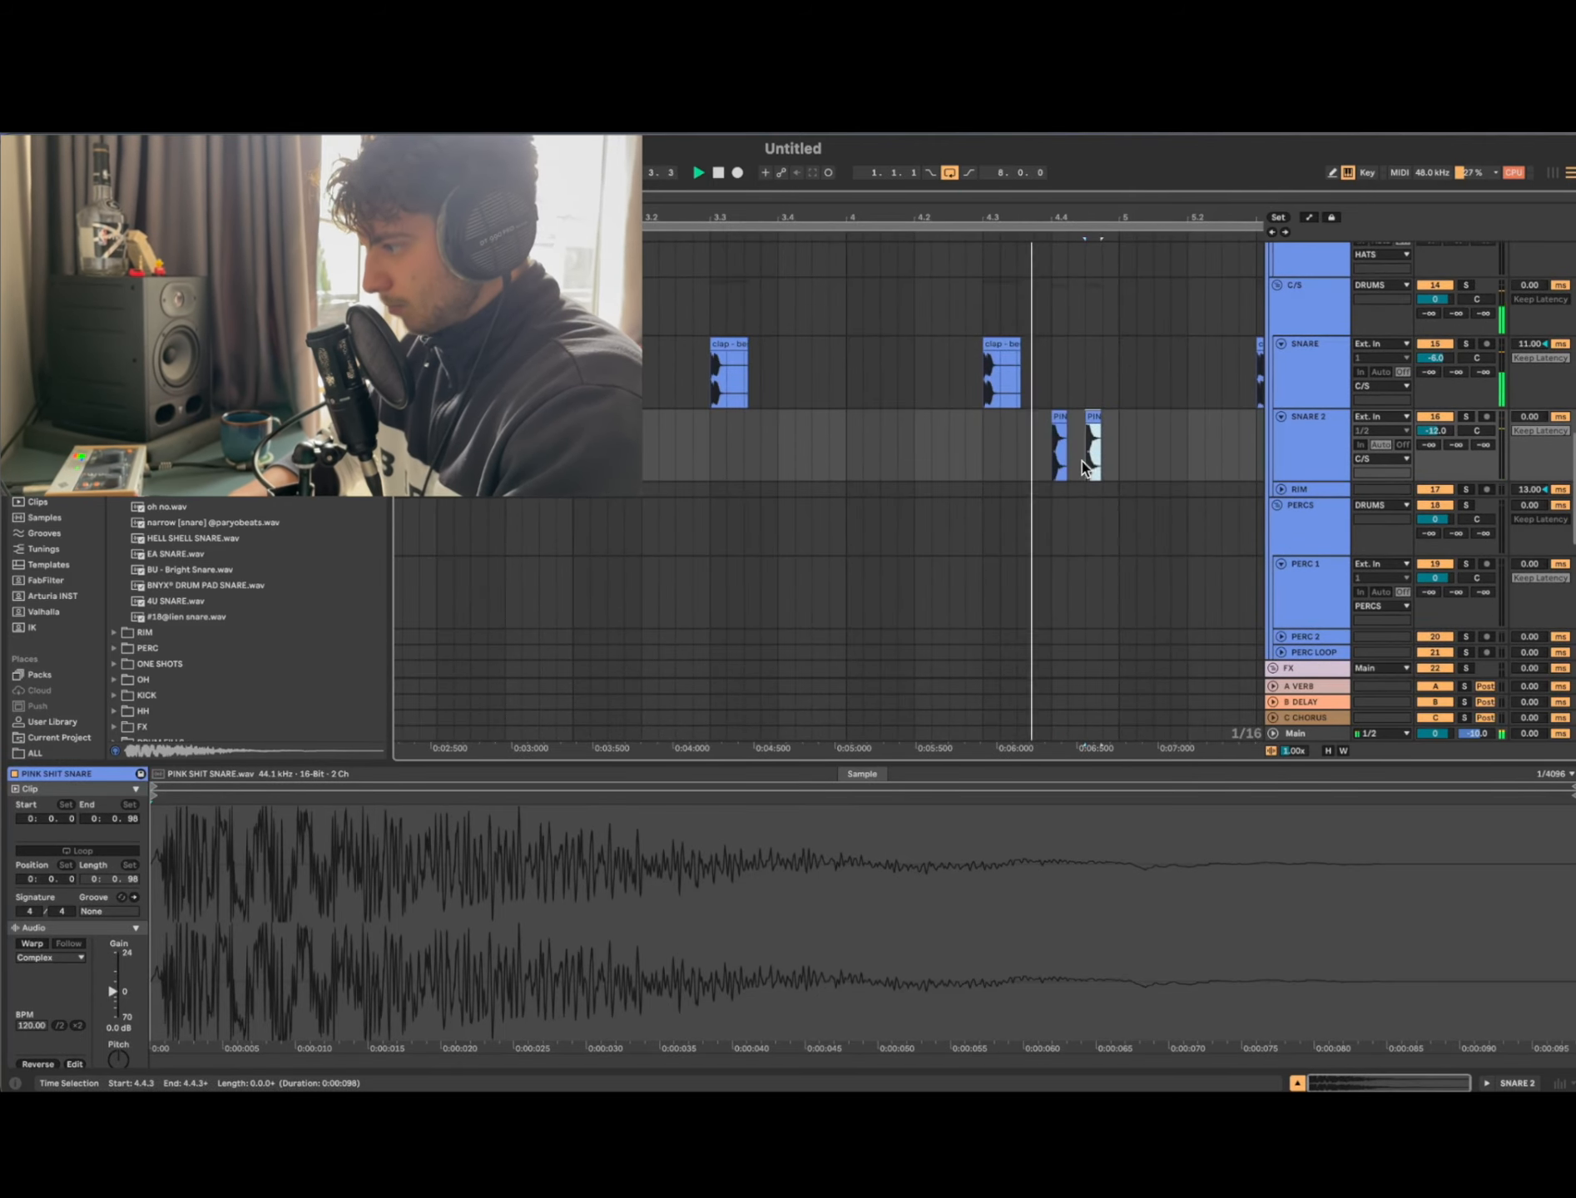
Step: Paste another snare hit at 6.4.3 on the SNARE 2 track
scroll(1101, 461, "right", 3)
scroll(1103, 474, "right", 3)
scroll(1109, 482, "down", 5)
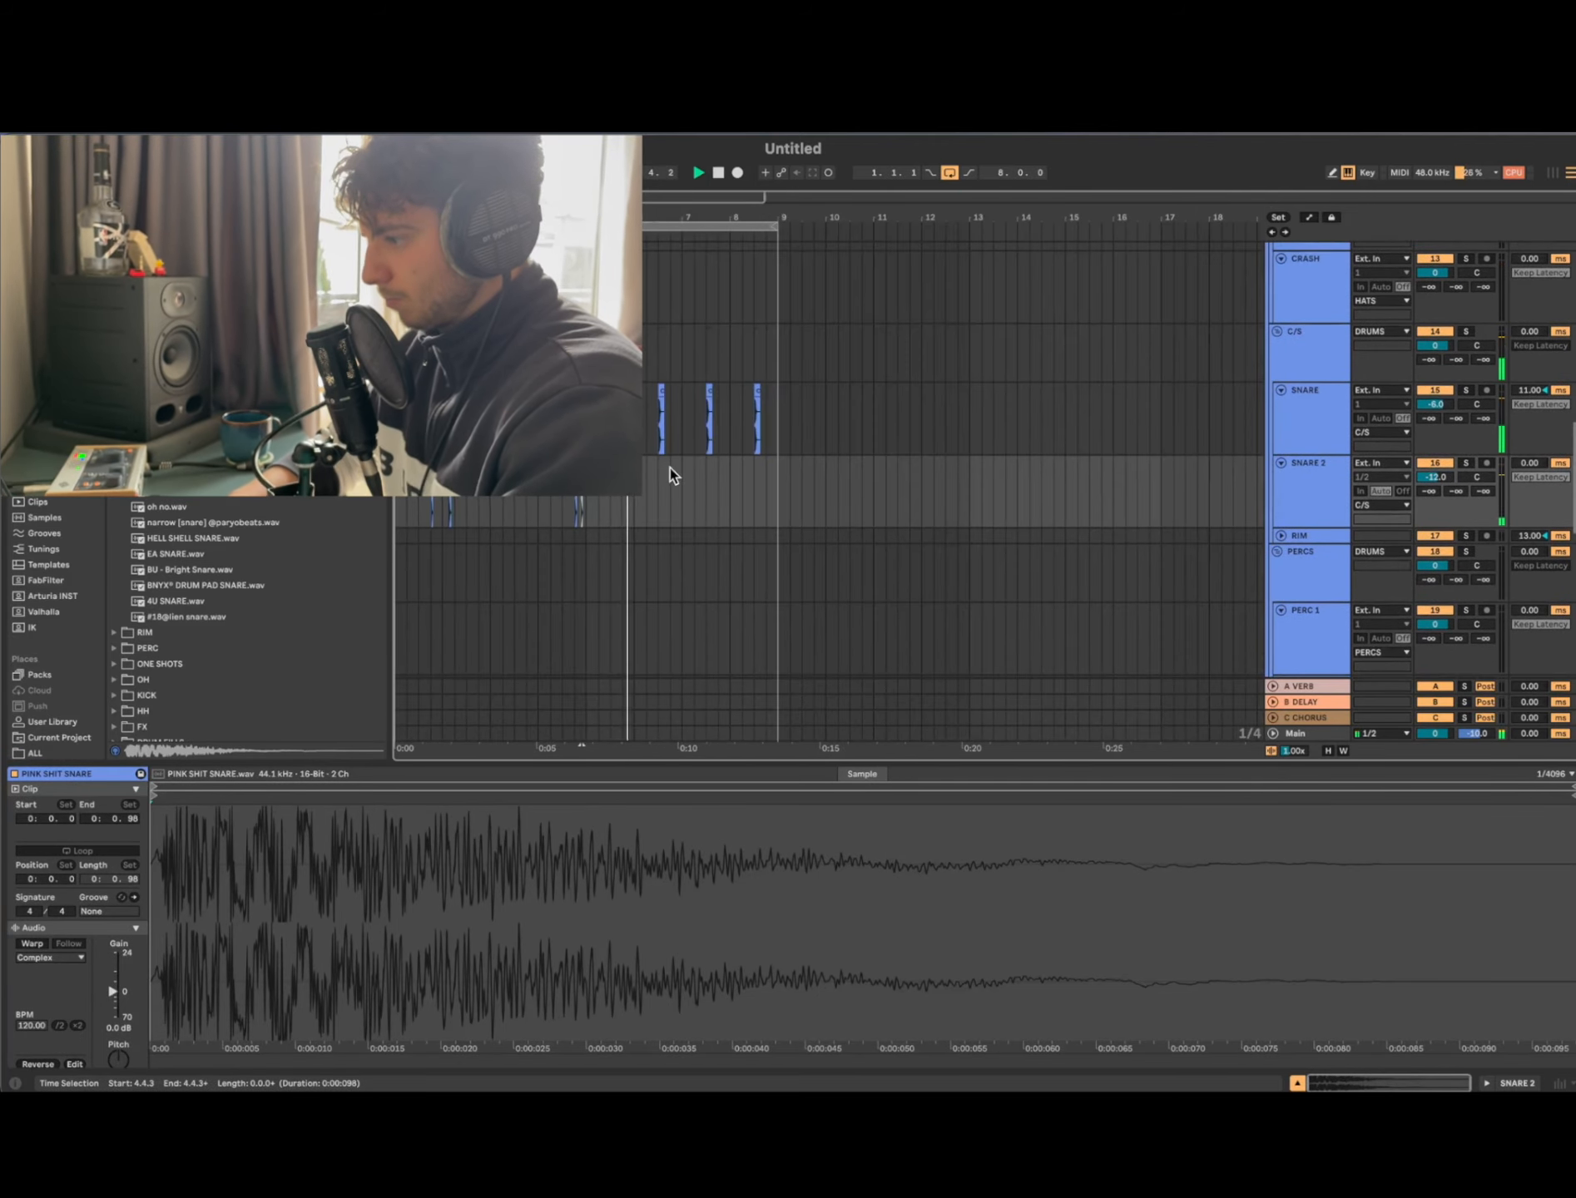
scroll(670, 467, "up", 3)
scroll(672, 475, "up", 3)
left_click(700, 517)
key("super+v")
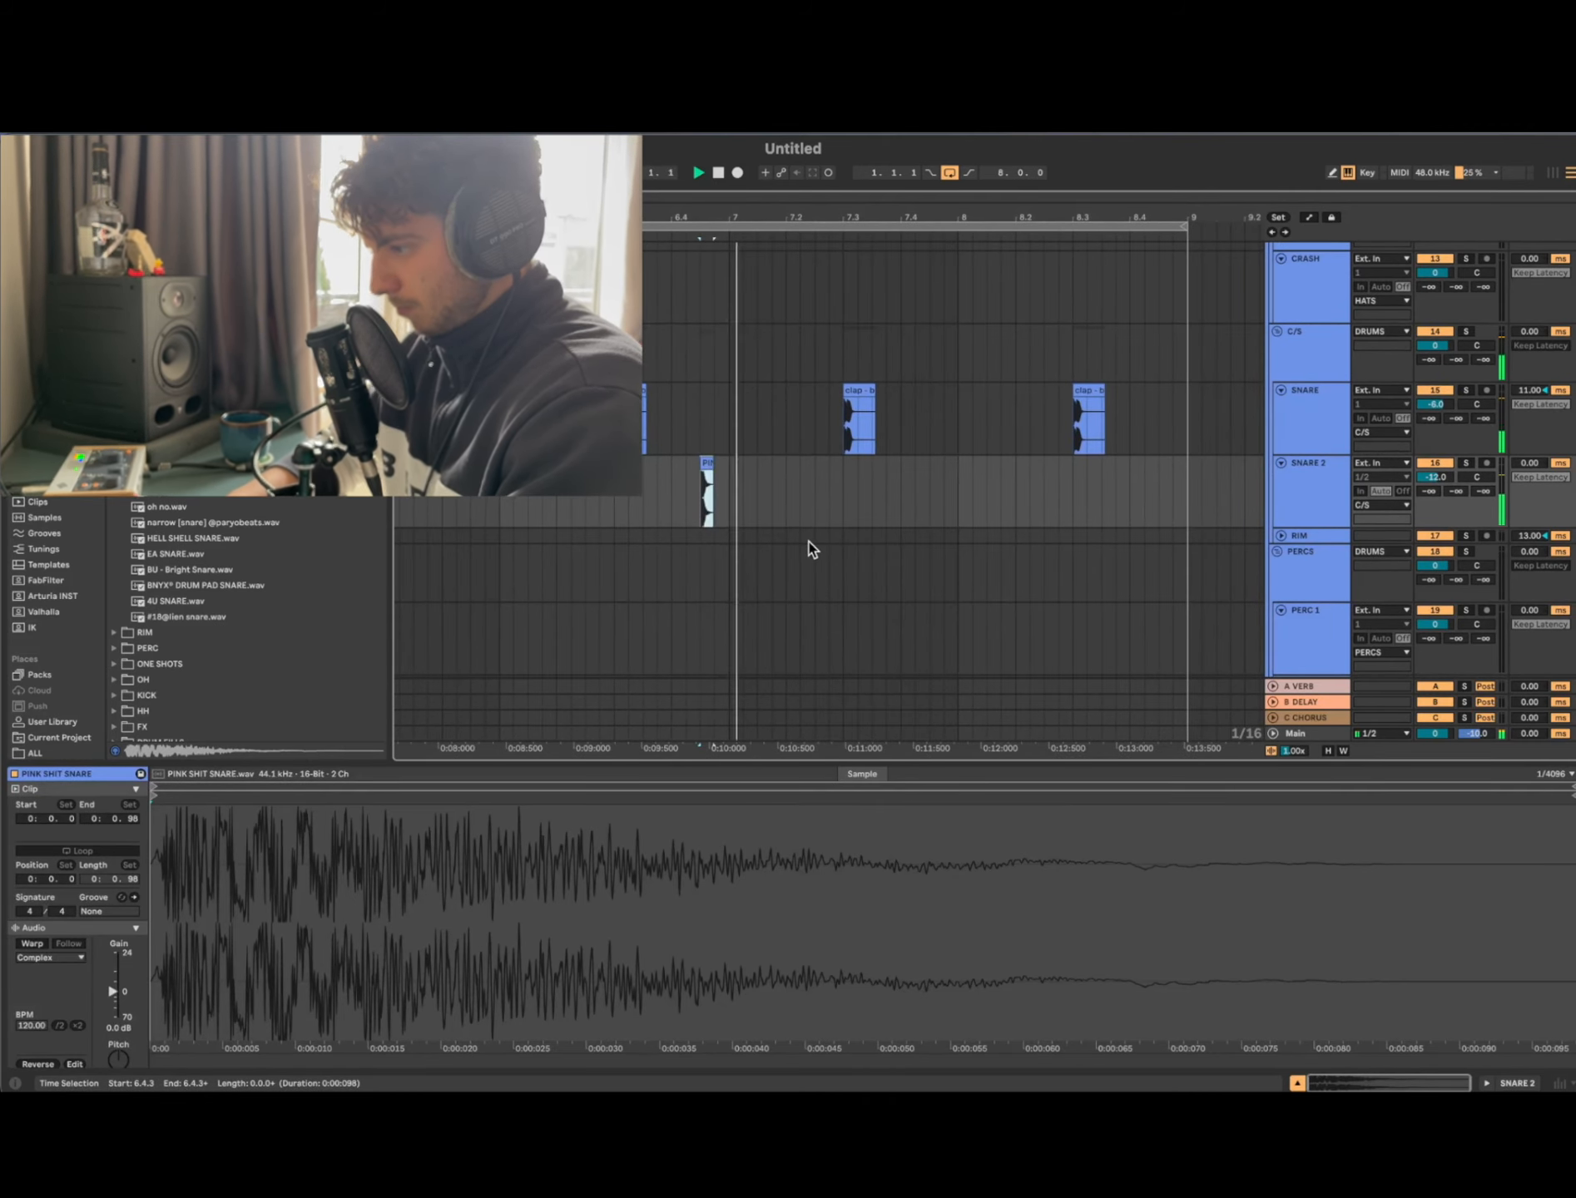
Step: Paste two snare hits a sixteenth note apart at 8.4.1 and 8.4.2 on the SNARE 2 track
scroll(809, 548, "right", 3)
scroll(809, 548, "up", 1)
left_click(888, 524)
key("super+v")
left_click(904, 524)
key("super+v")
scroll(924, 524, "down", 5)
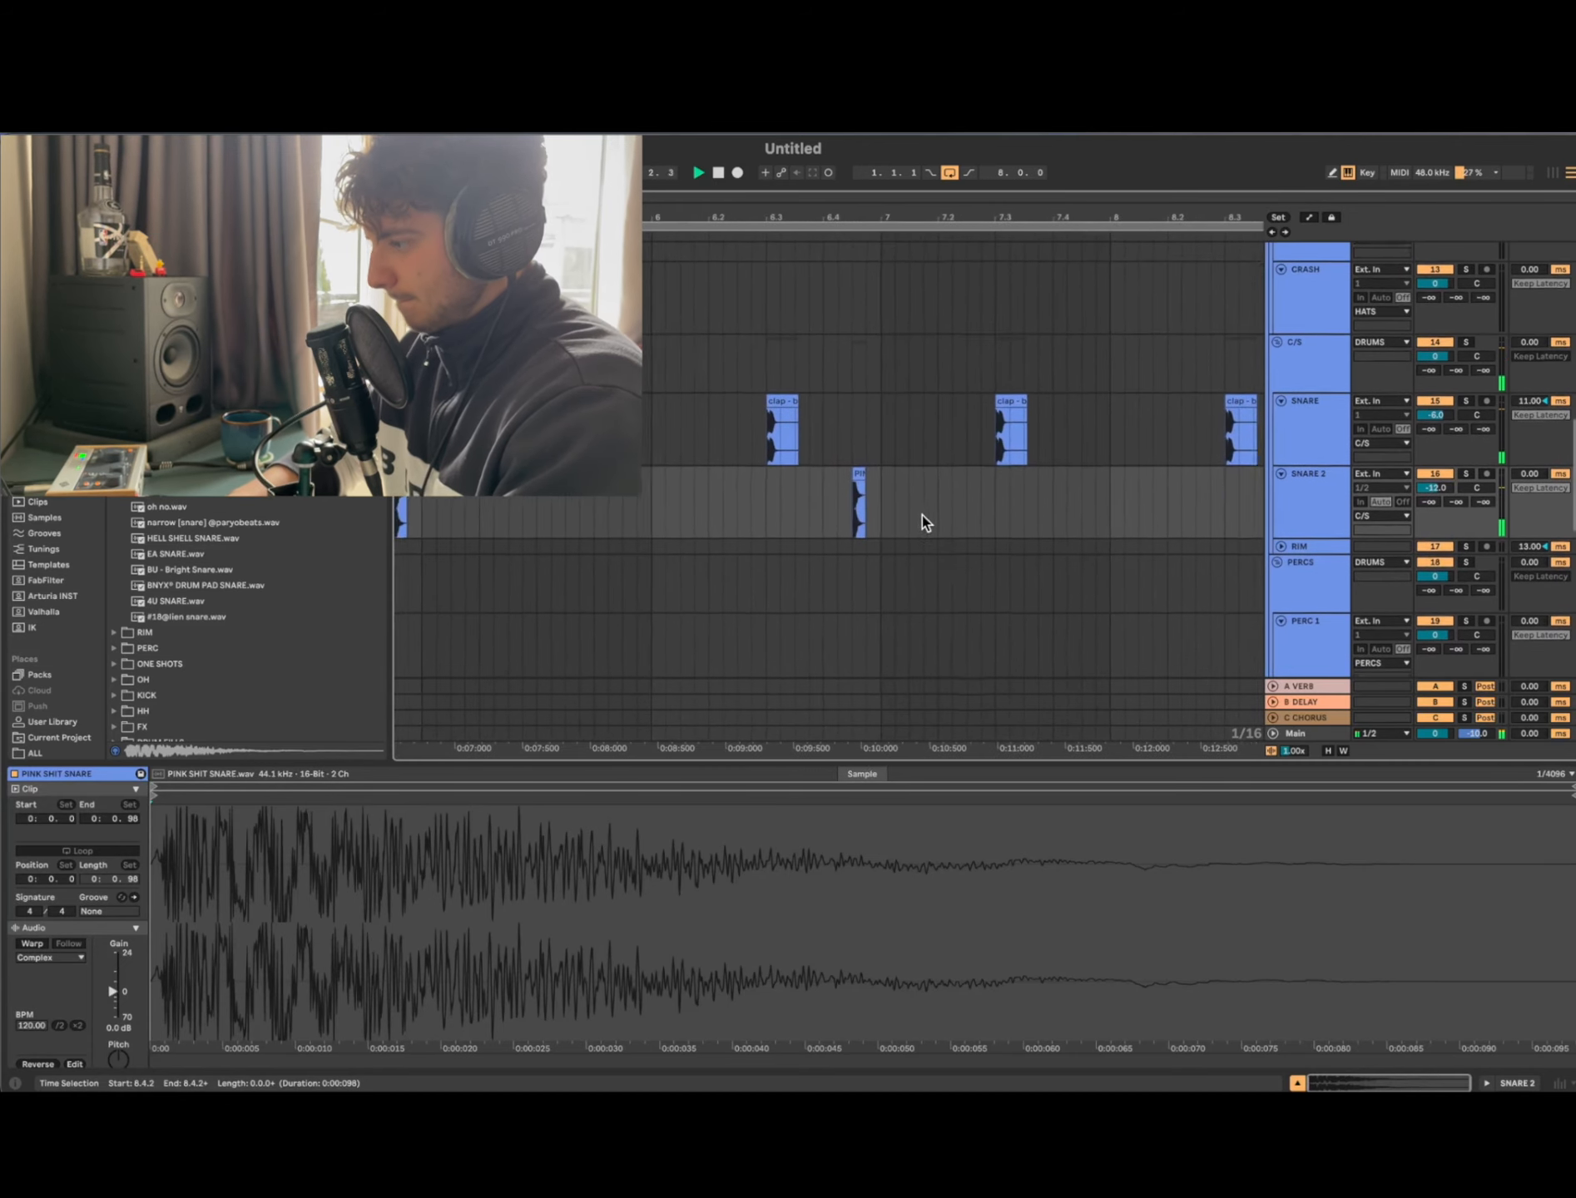
Step: Lower the SNARE 2 track volume to -14 dB
scroll(924, 524, "left", 2)
scroll(923, 525, "down", 1)
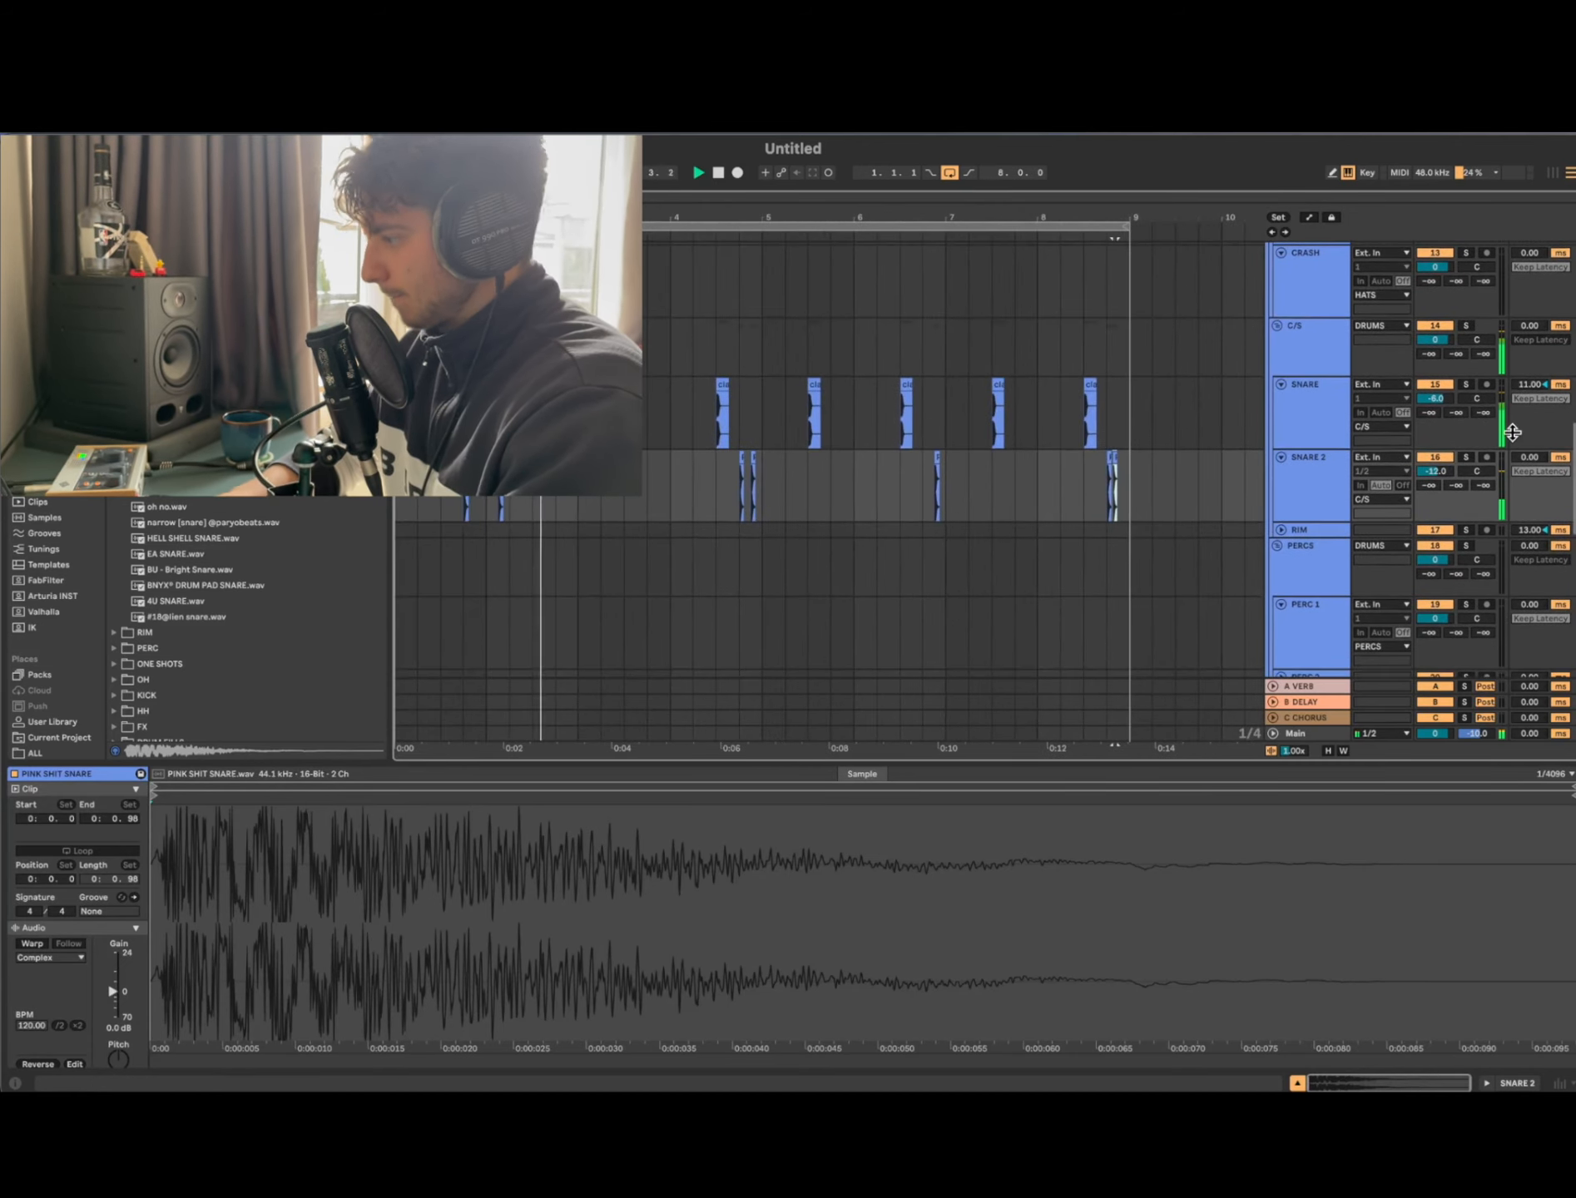
left_click_drag(1448, 472, 1448, 480)
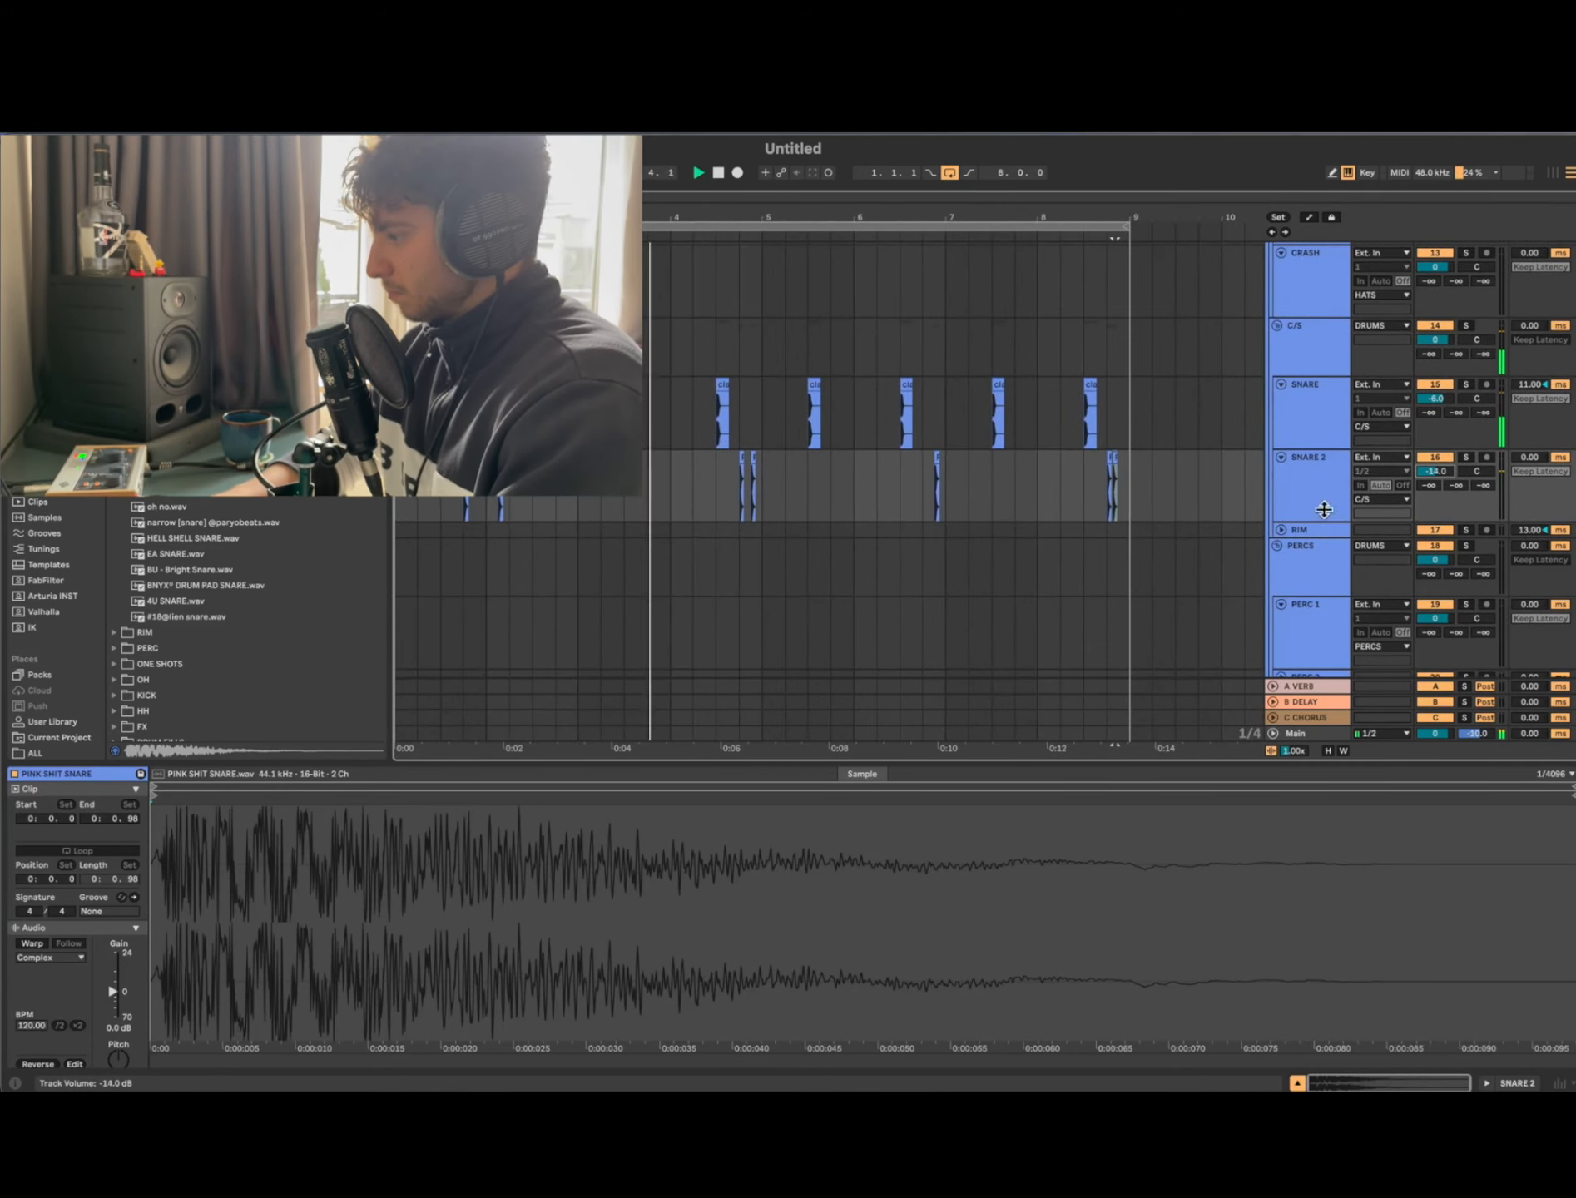
Step: Select the melody and 808 clips and transpose all of their notes up five semitones
scroll(826, 447, "up", 15)
scroll(826, 447, "down", 2)
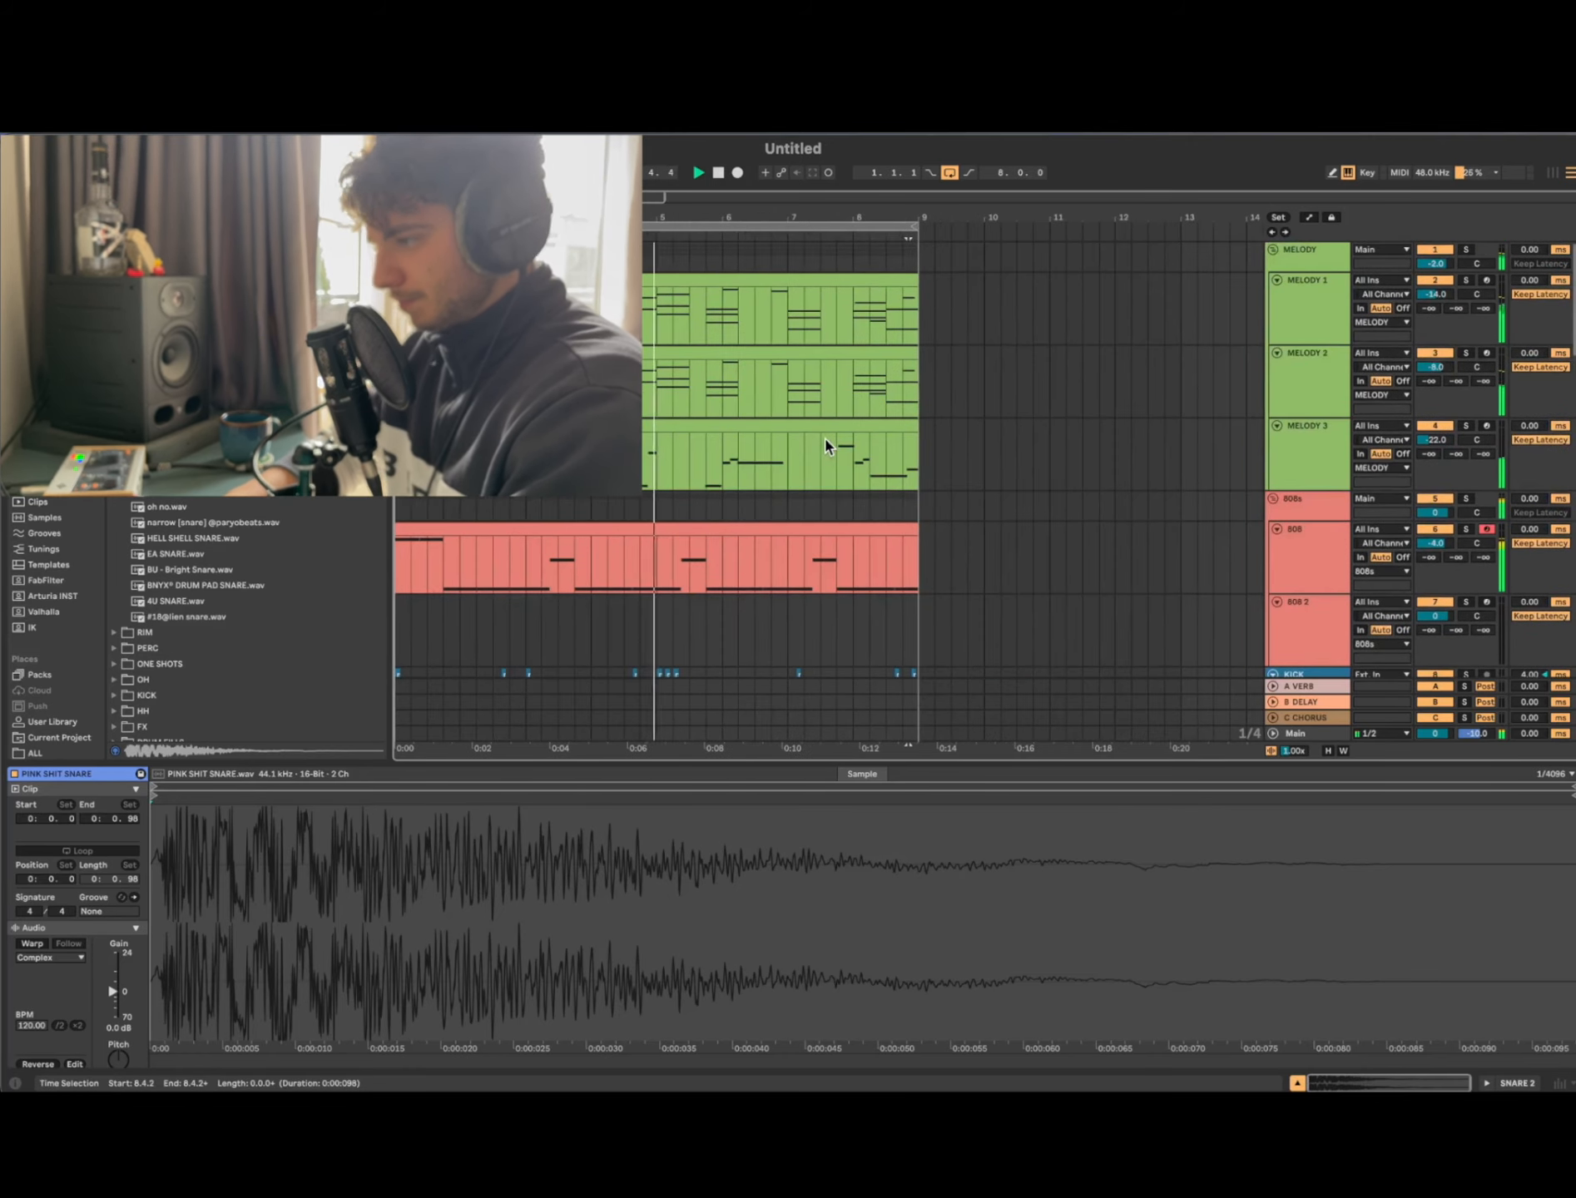
left_click_drag(921, 548, 399, 316)
key("ctrl+a")
key("Up")
key("Up")
key("Up")
key("Up")
key("Up")
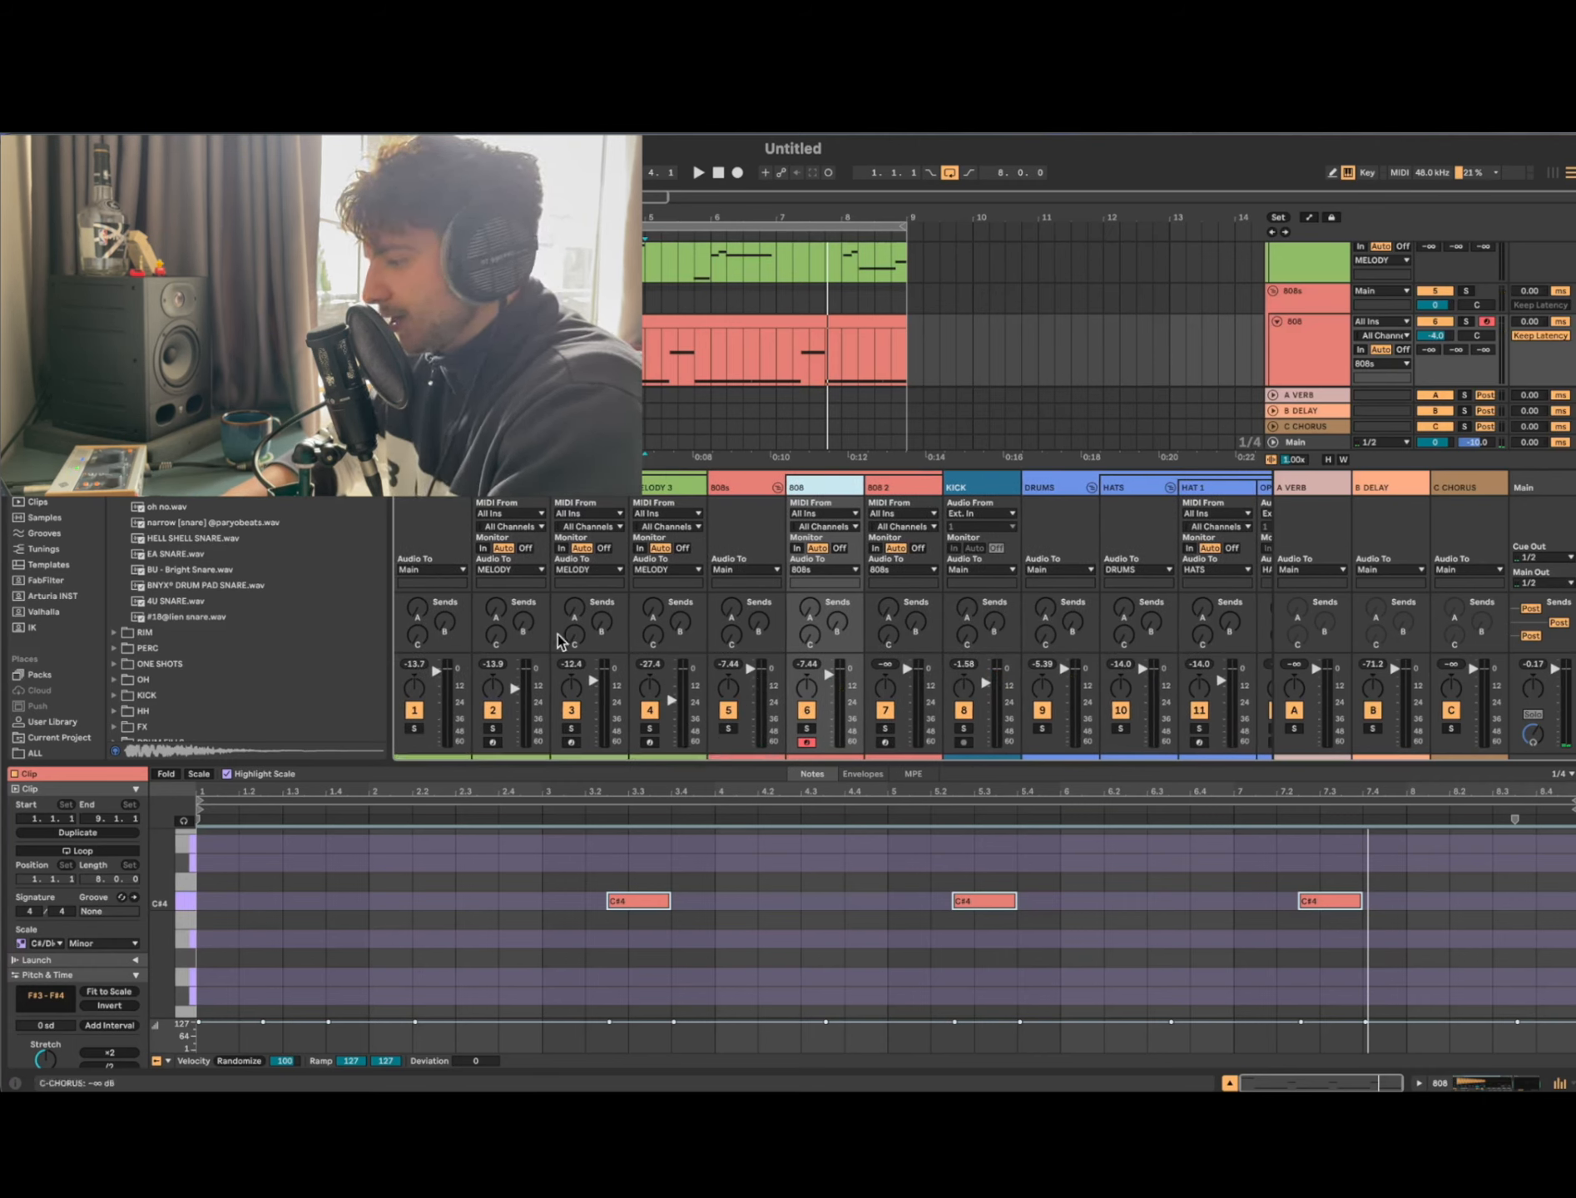
Step: Reset the peak level readouts of the 808, KICK, DRUMS and HATS tracks in the mixer
scroll(557, 641, "right", 5)
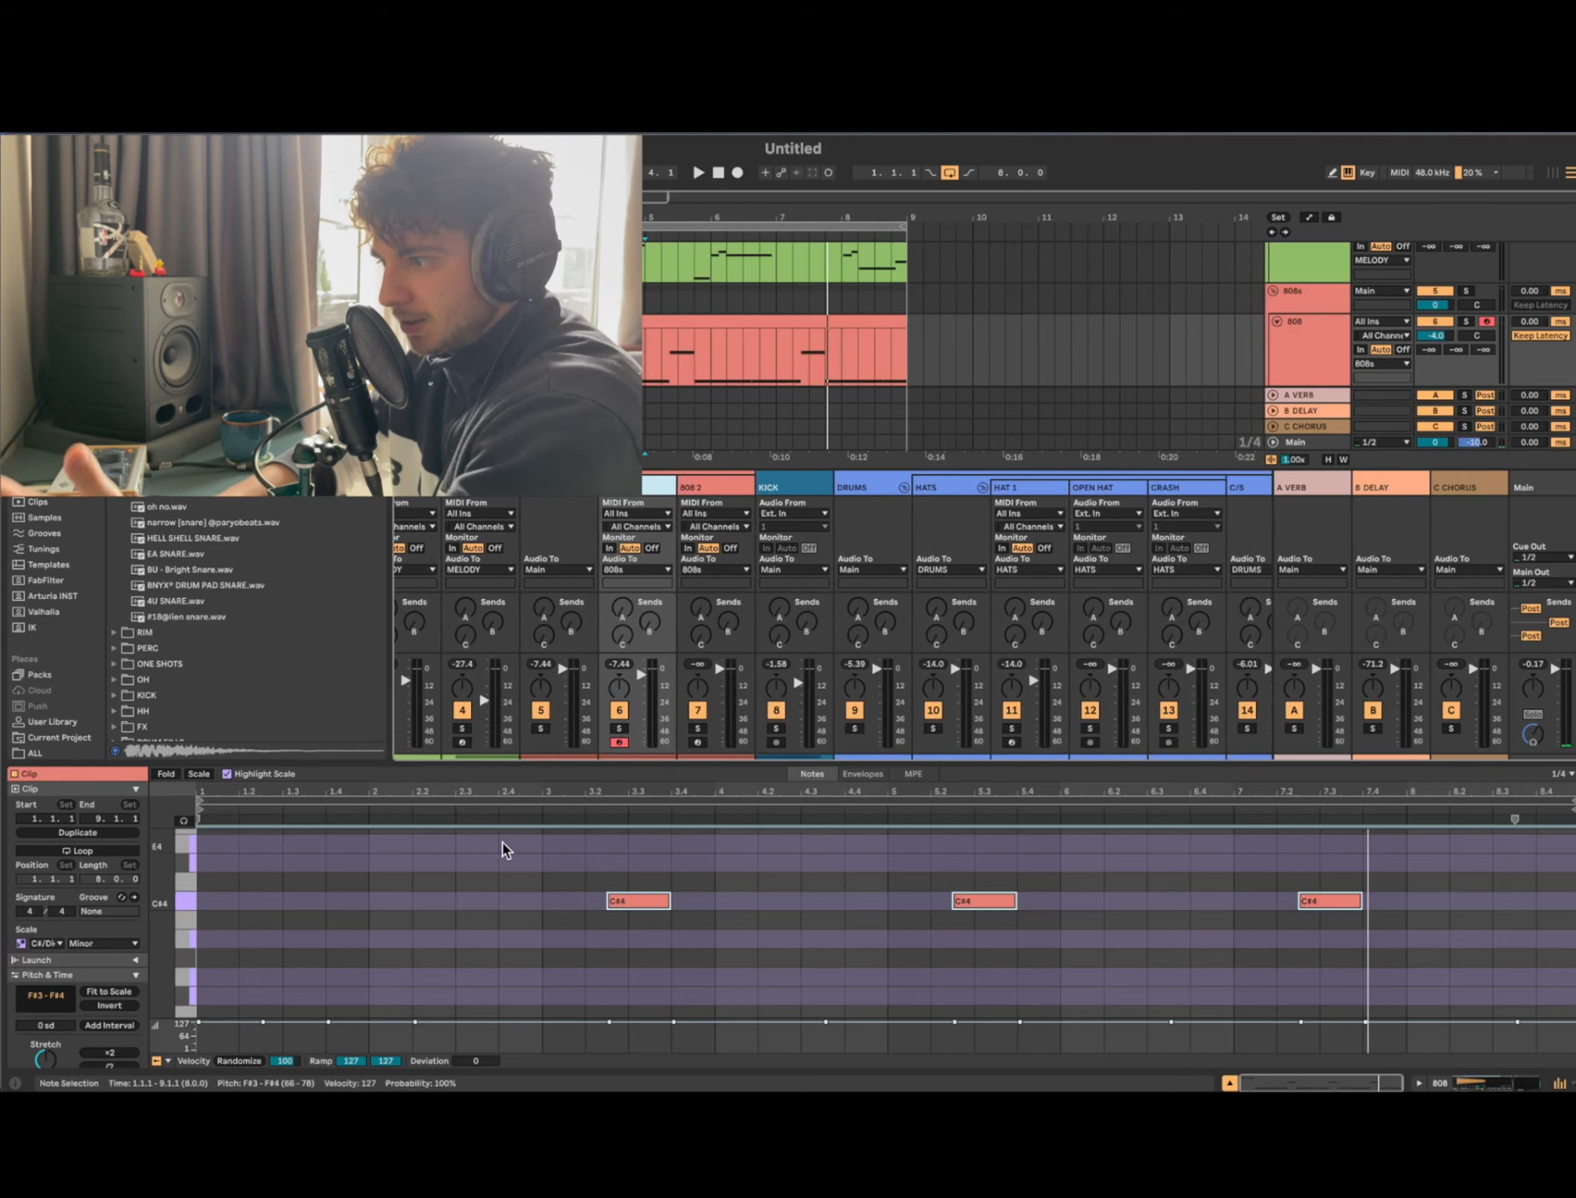
scroll(666, 670, "left", 5)
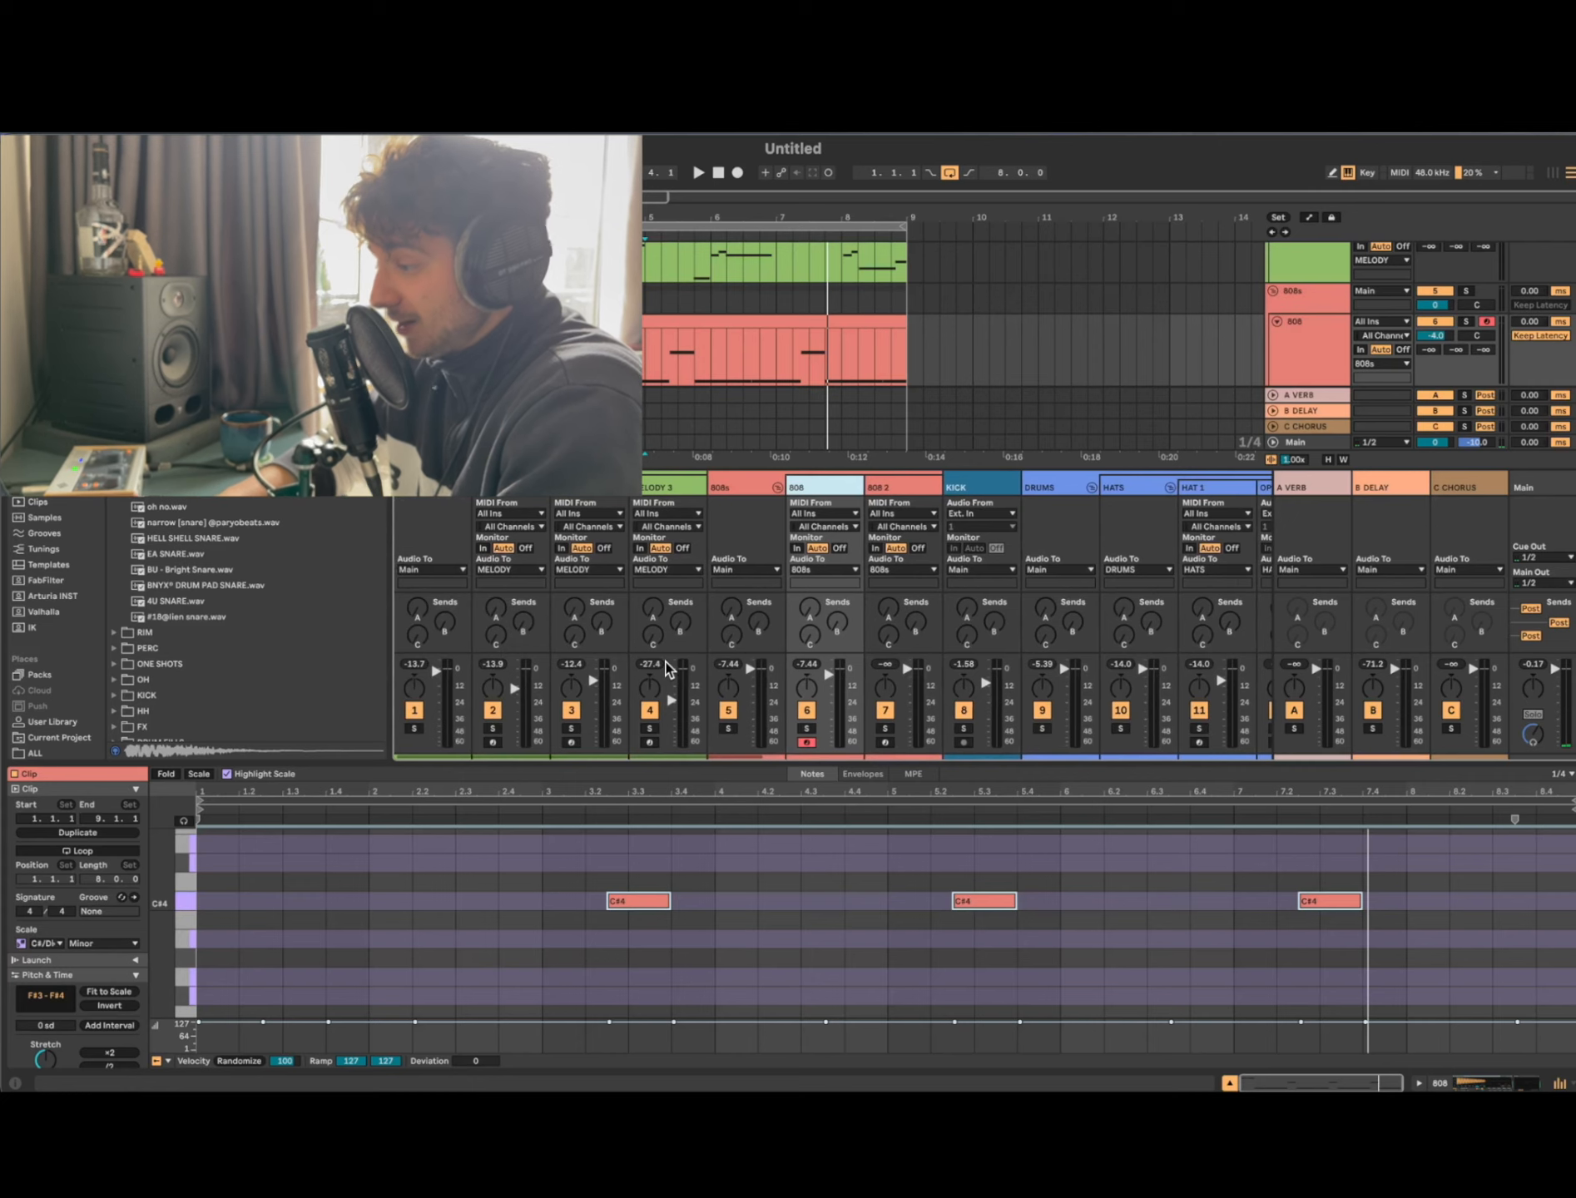
left_click(812, 666)
left_click(964, 665)
left_click(1041, 665)
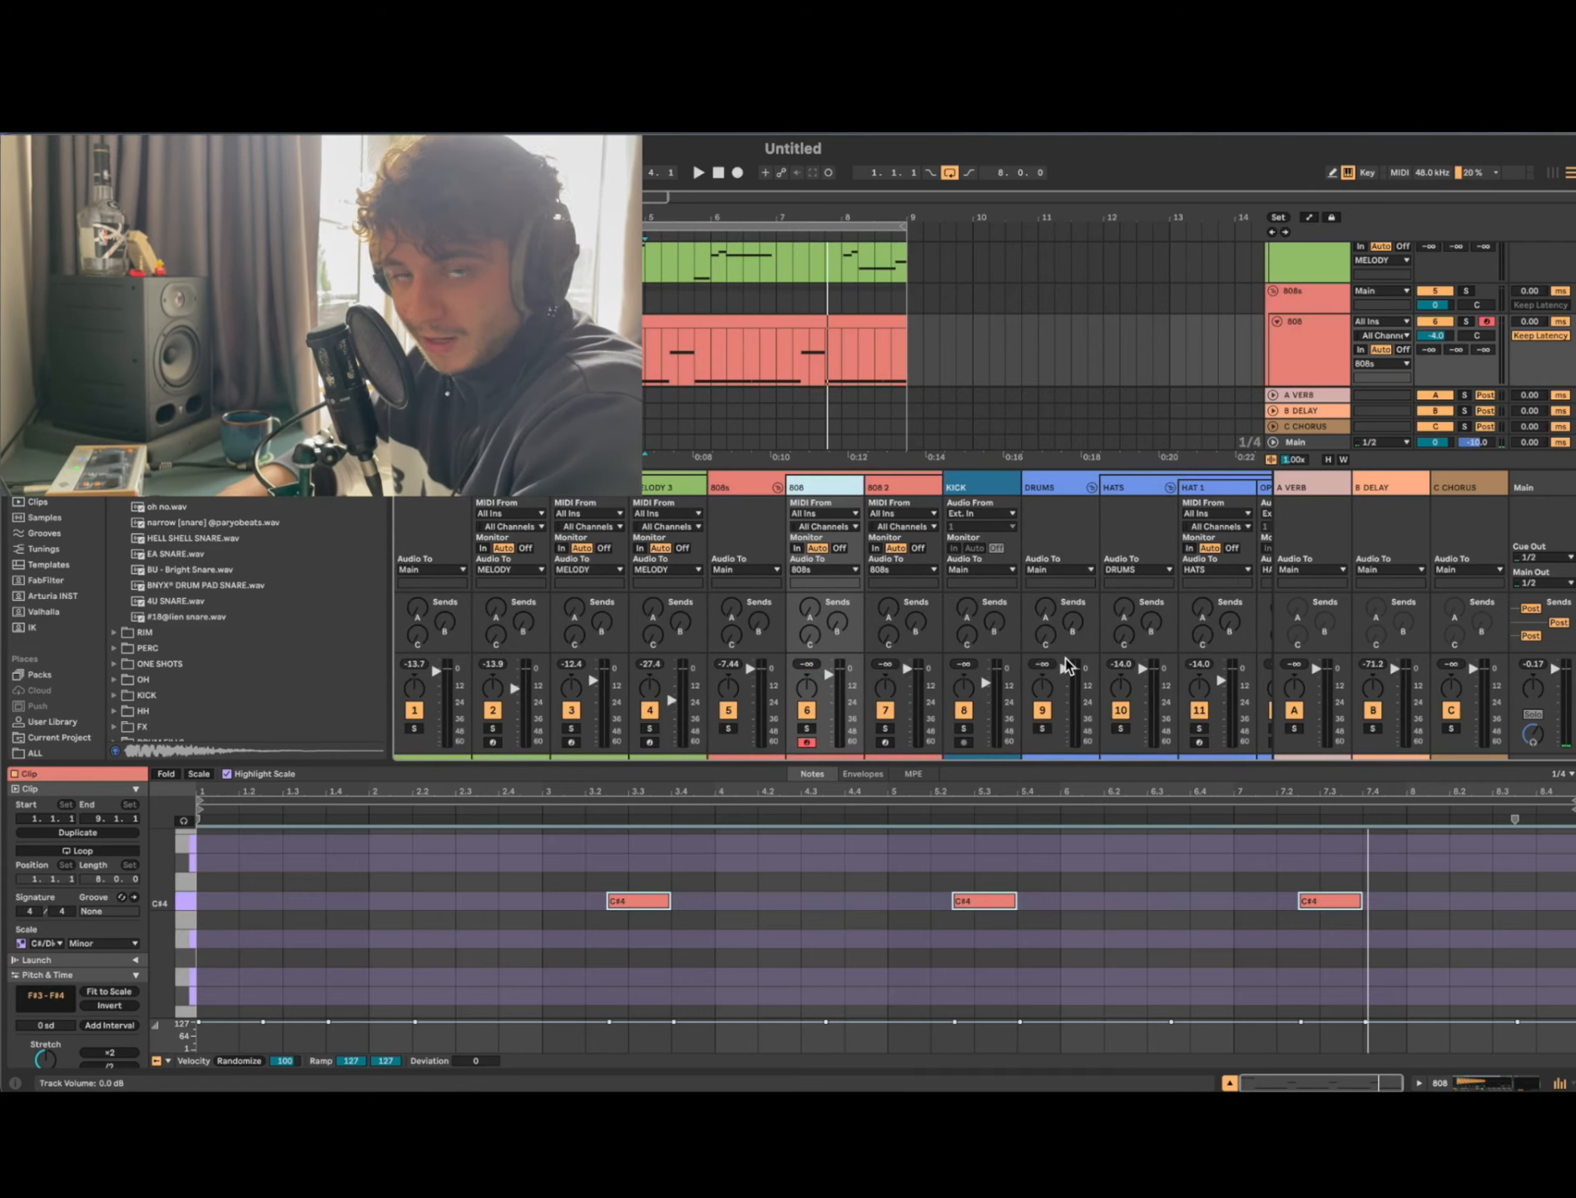
scroll(1071, 710, "right", 3)
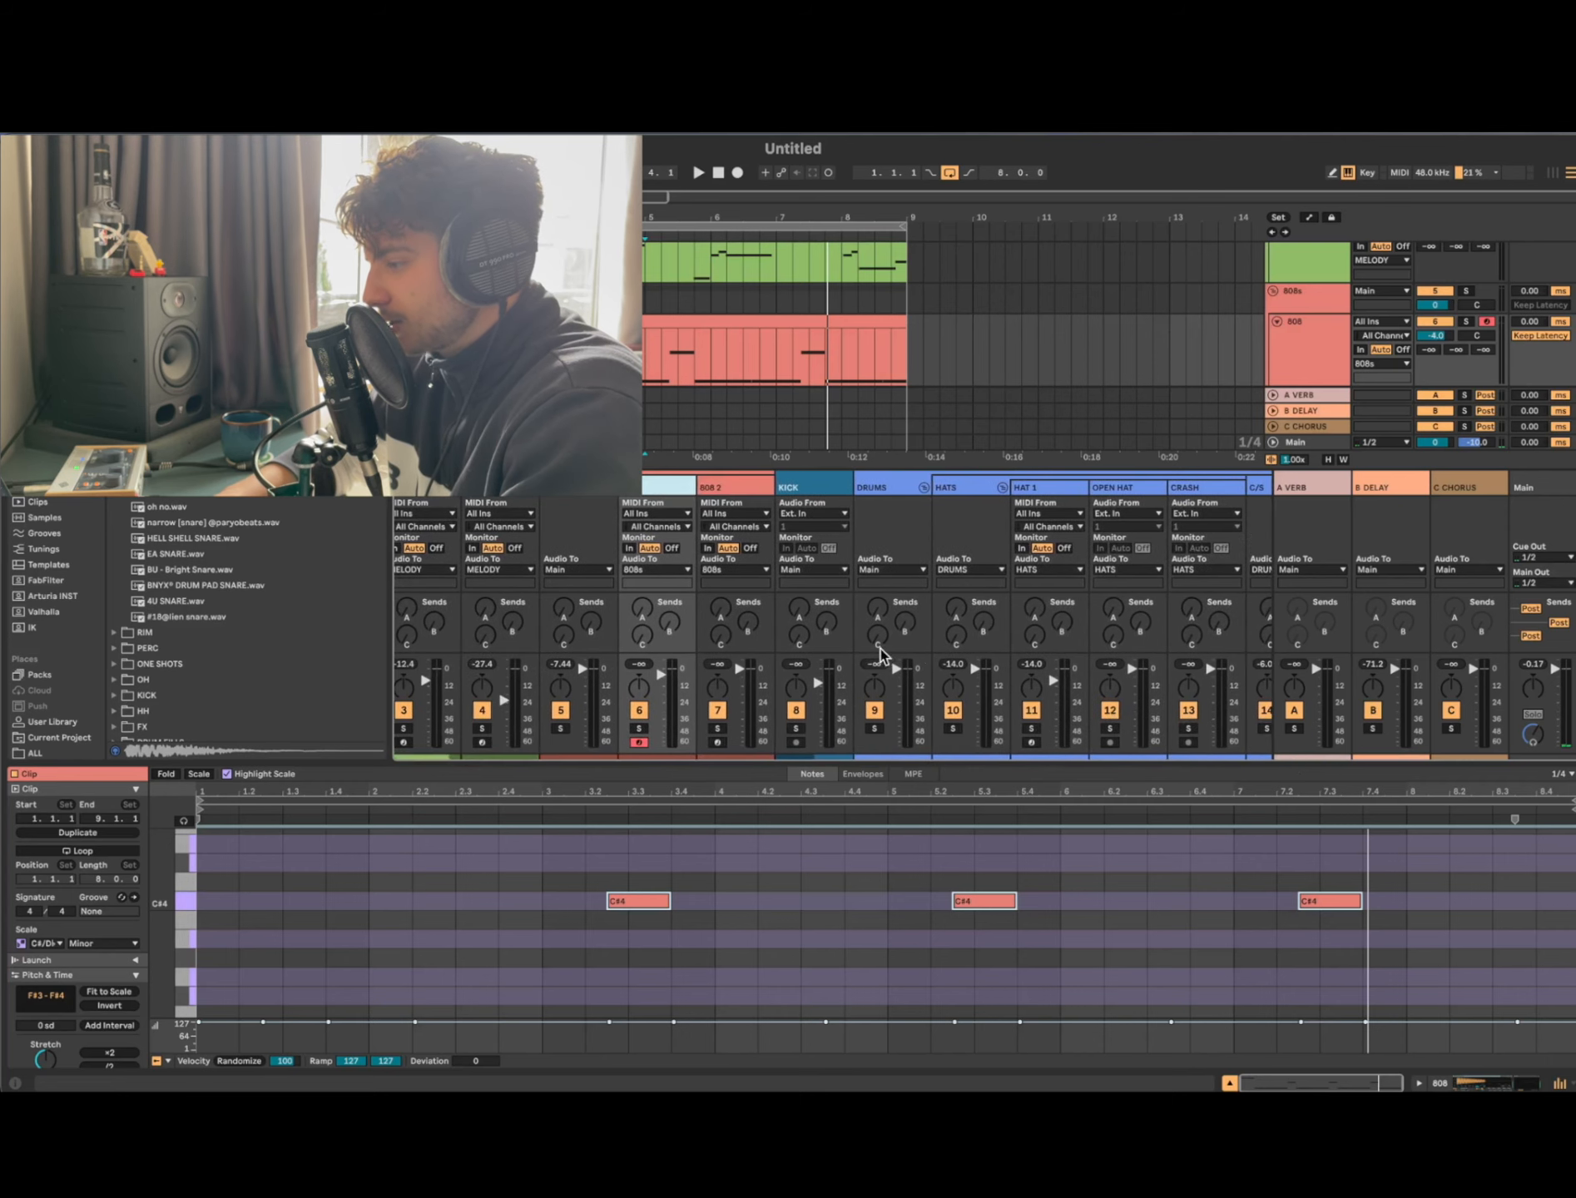
left_click(953, 664)
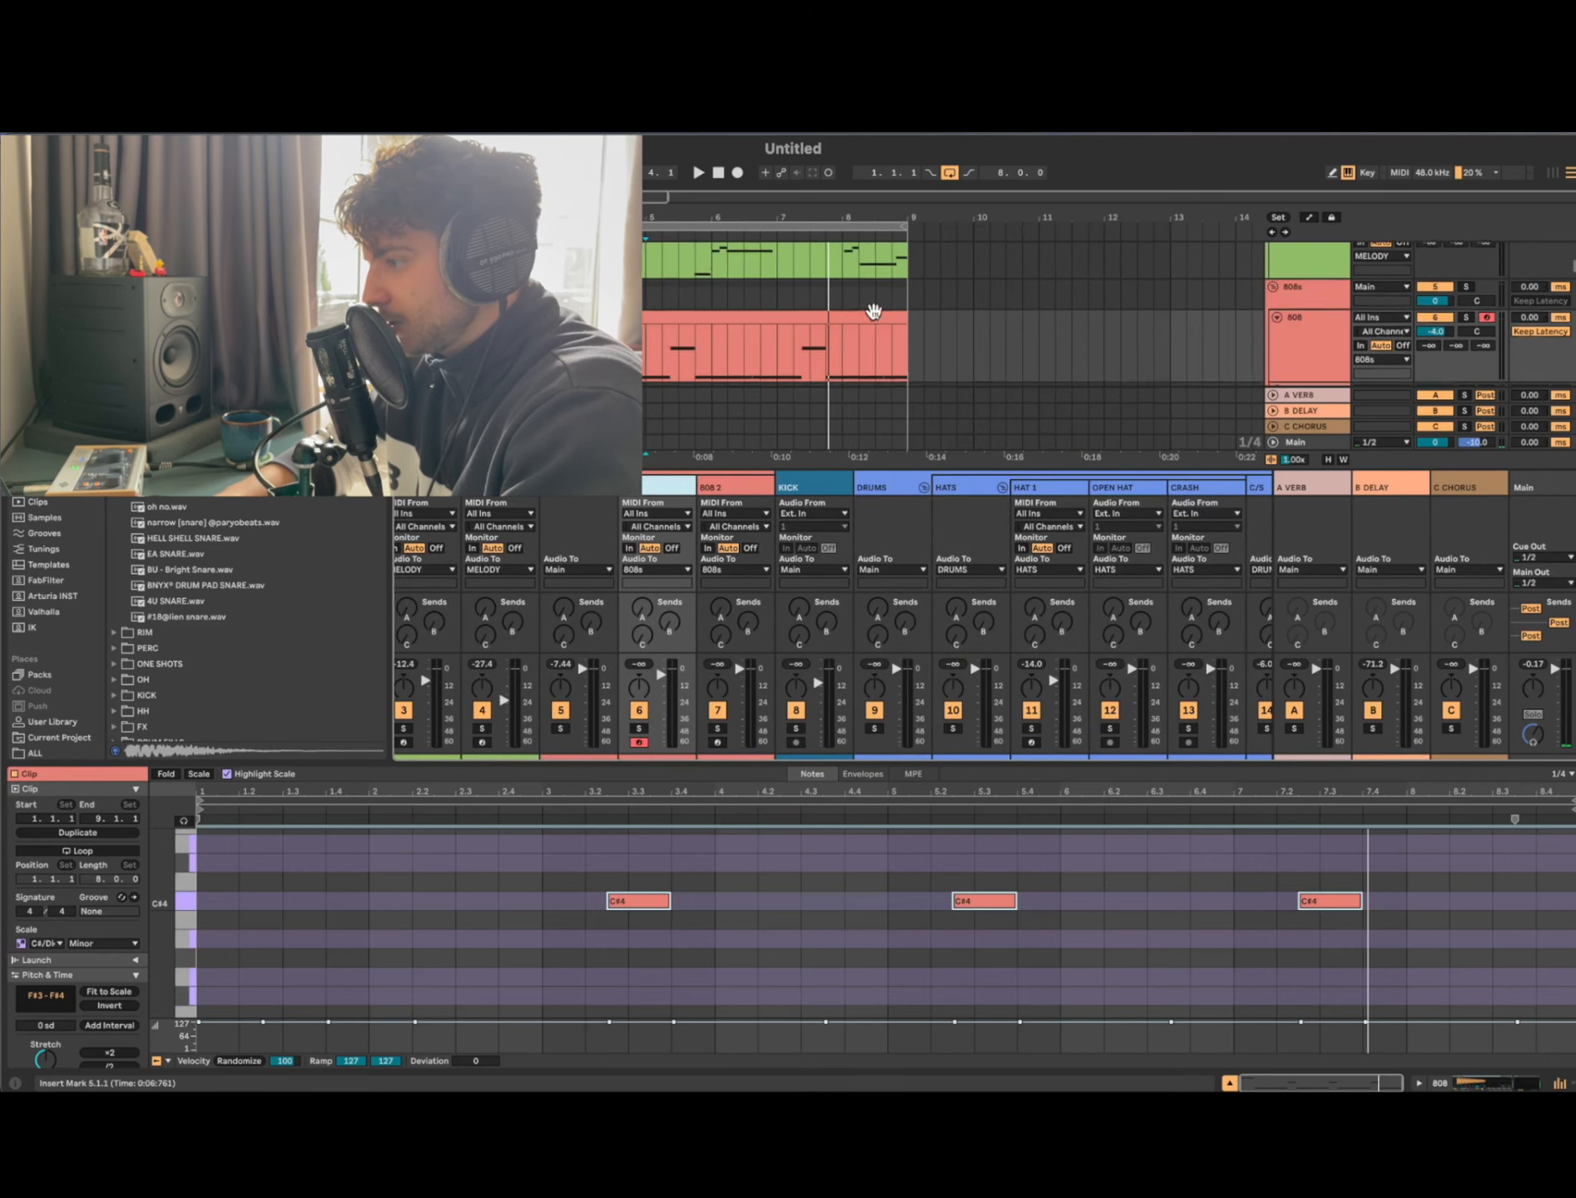
Step: Add the OPEN HAT - SPIRAL sample late in the first bar of the OPEN HAT track and set the track volume to -10 dB
scroll(872, 317, "down", 2)
left_click(665, 349)
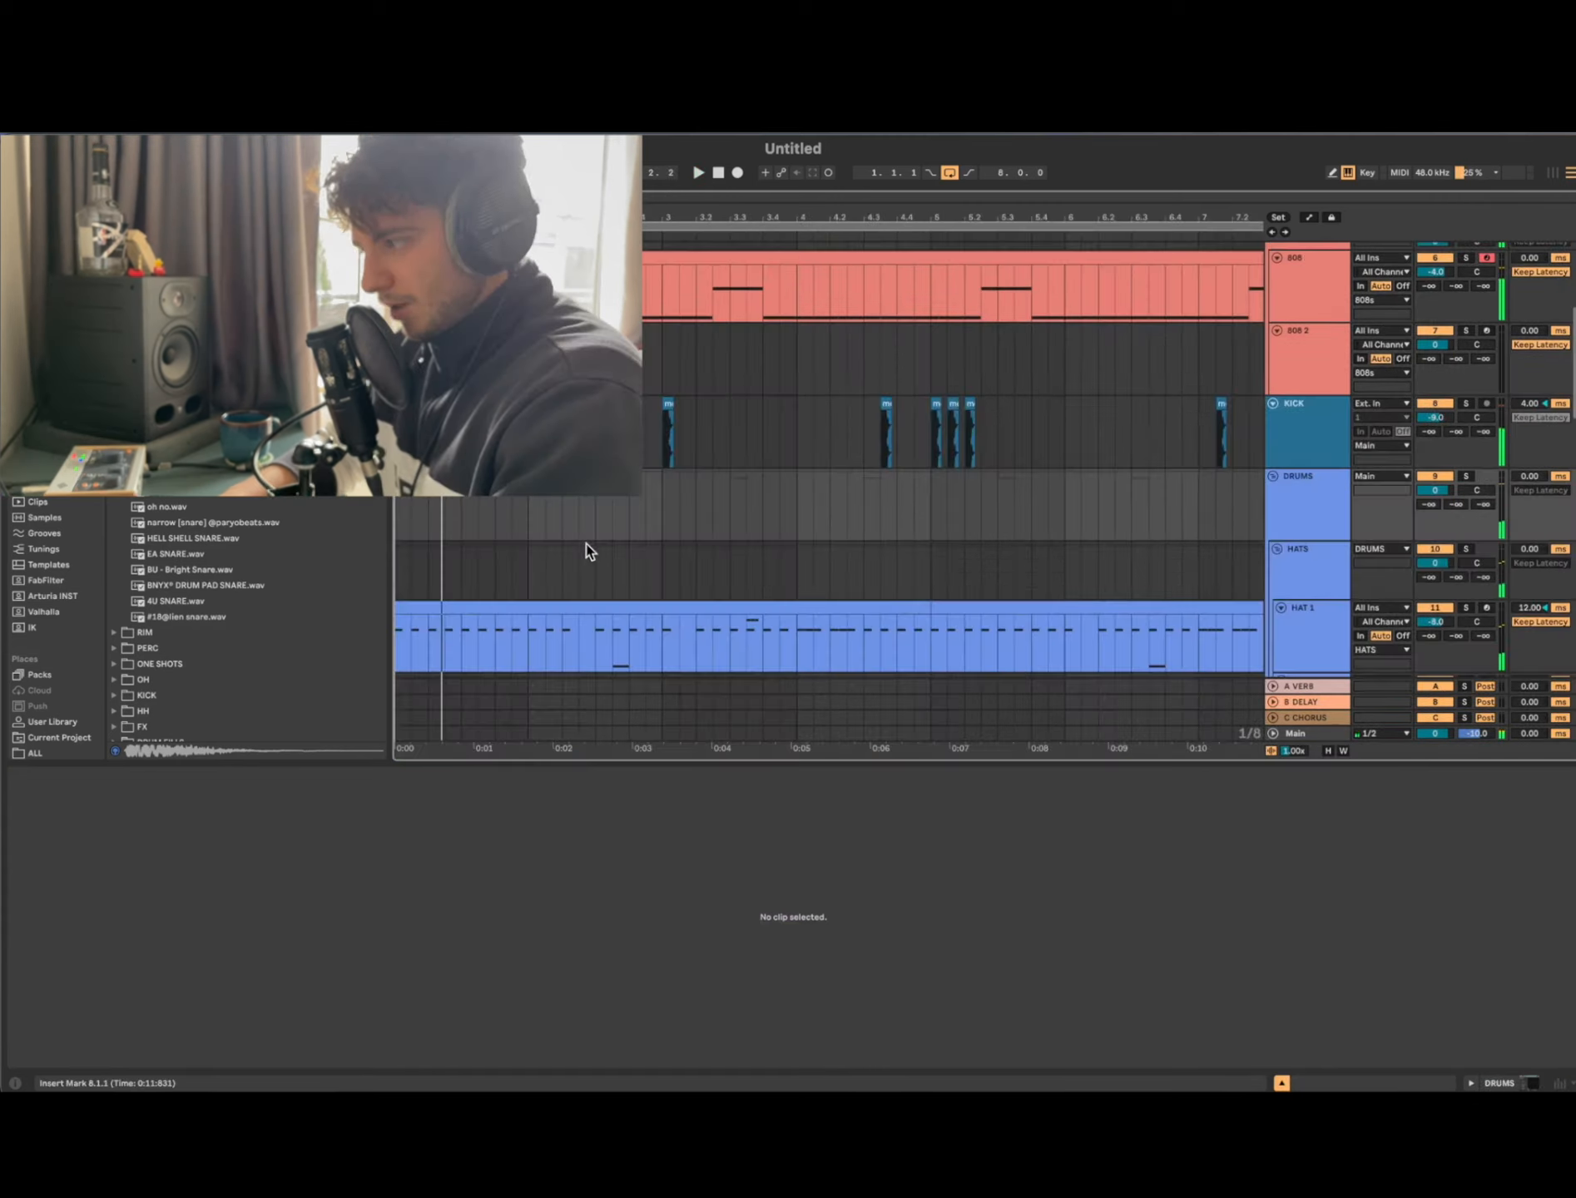
scroll(587, 549, "down", 5)
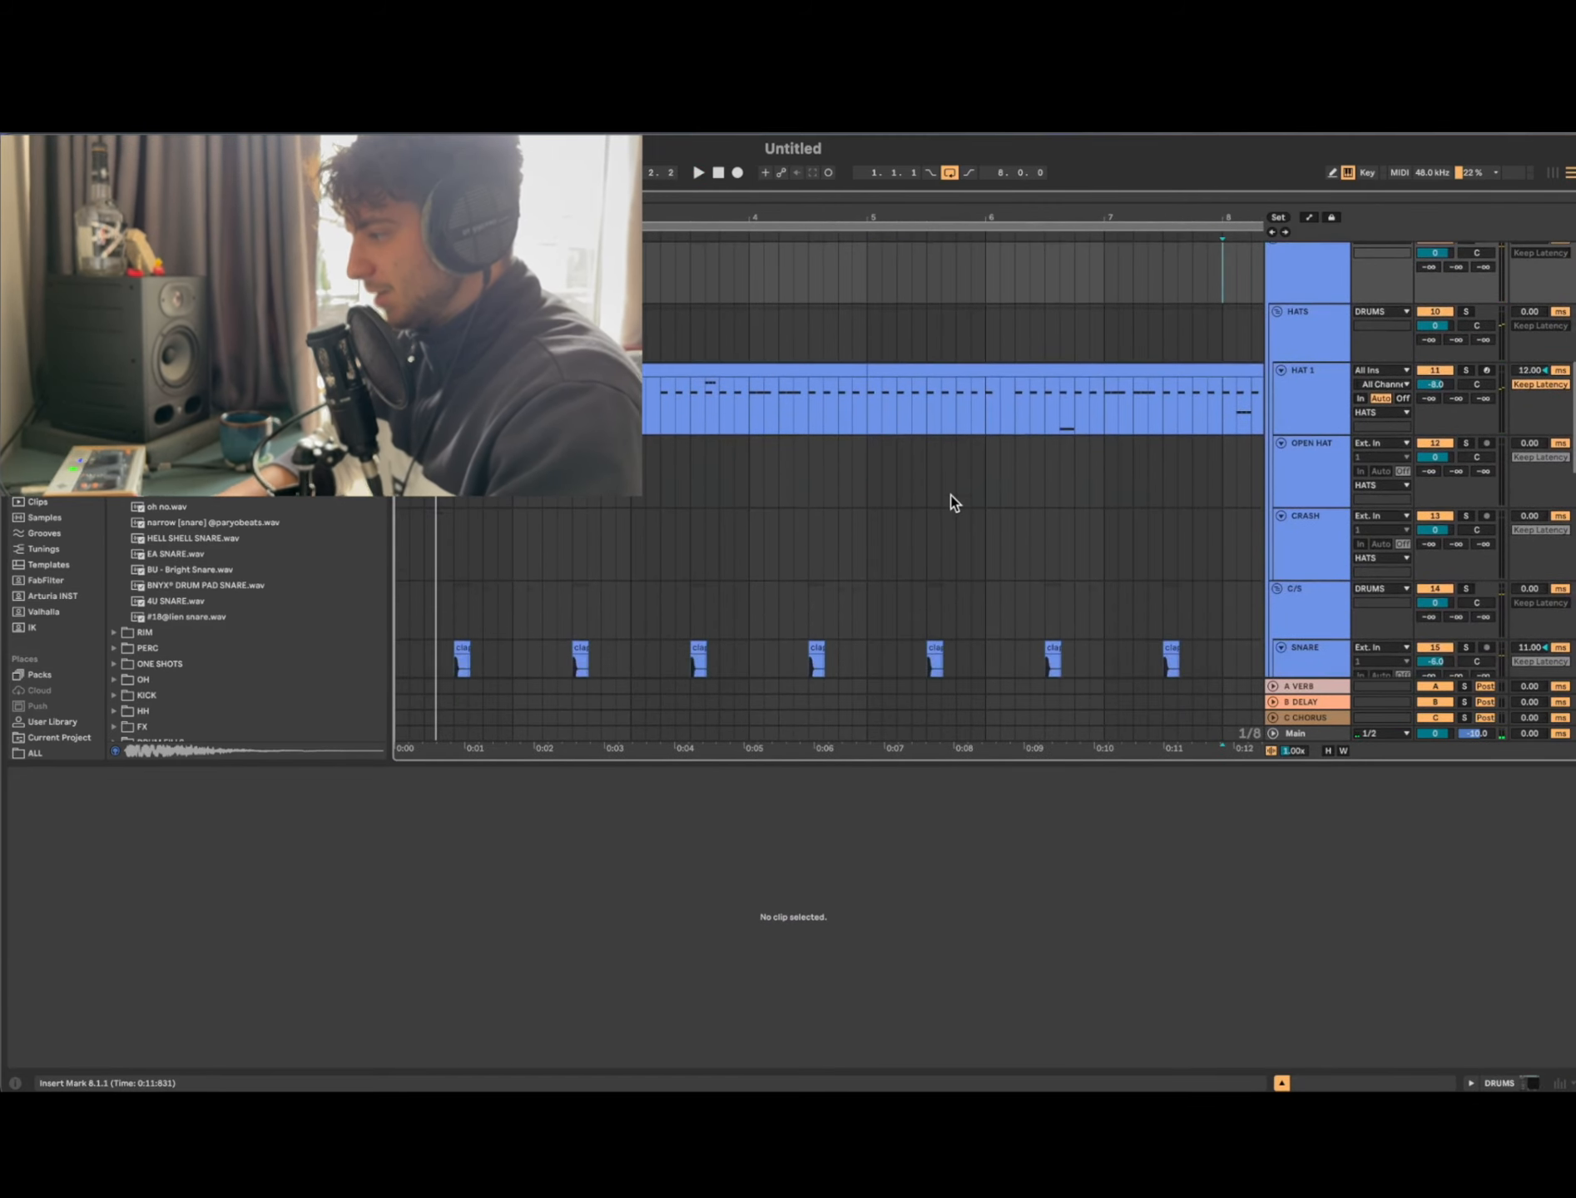
left_click(1302, 491)
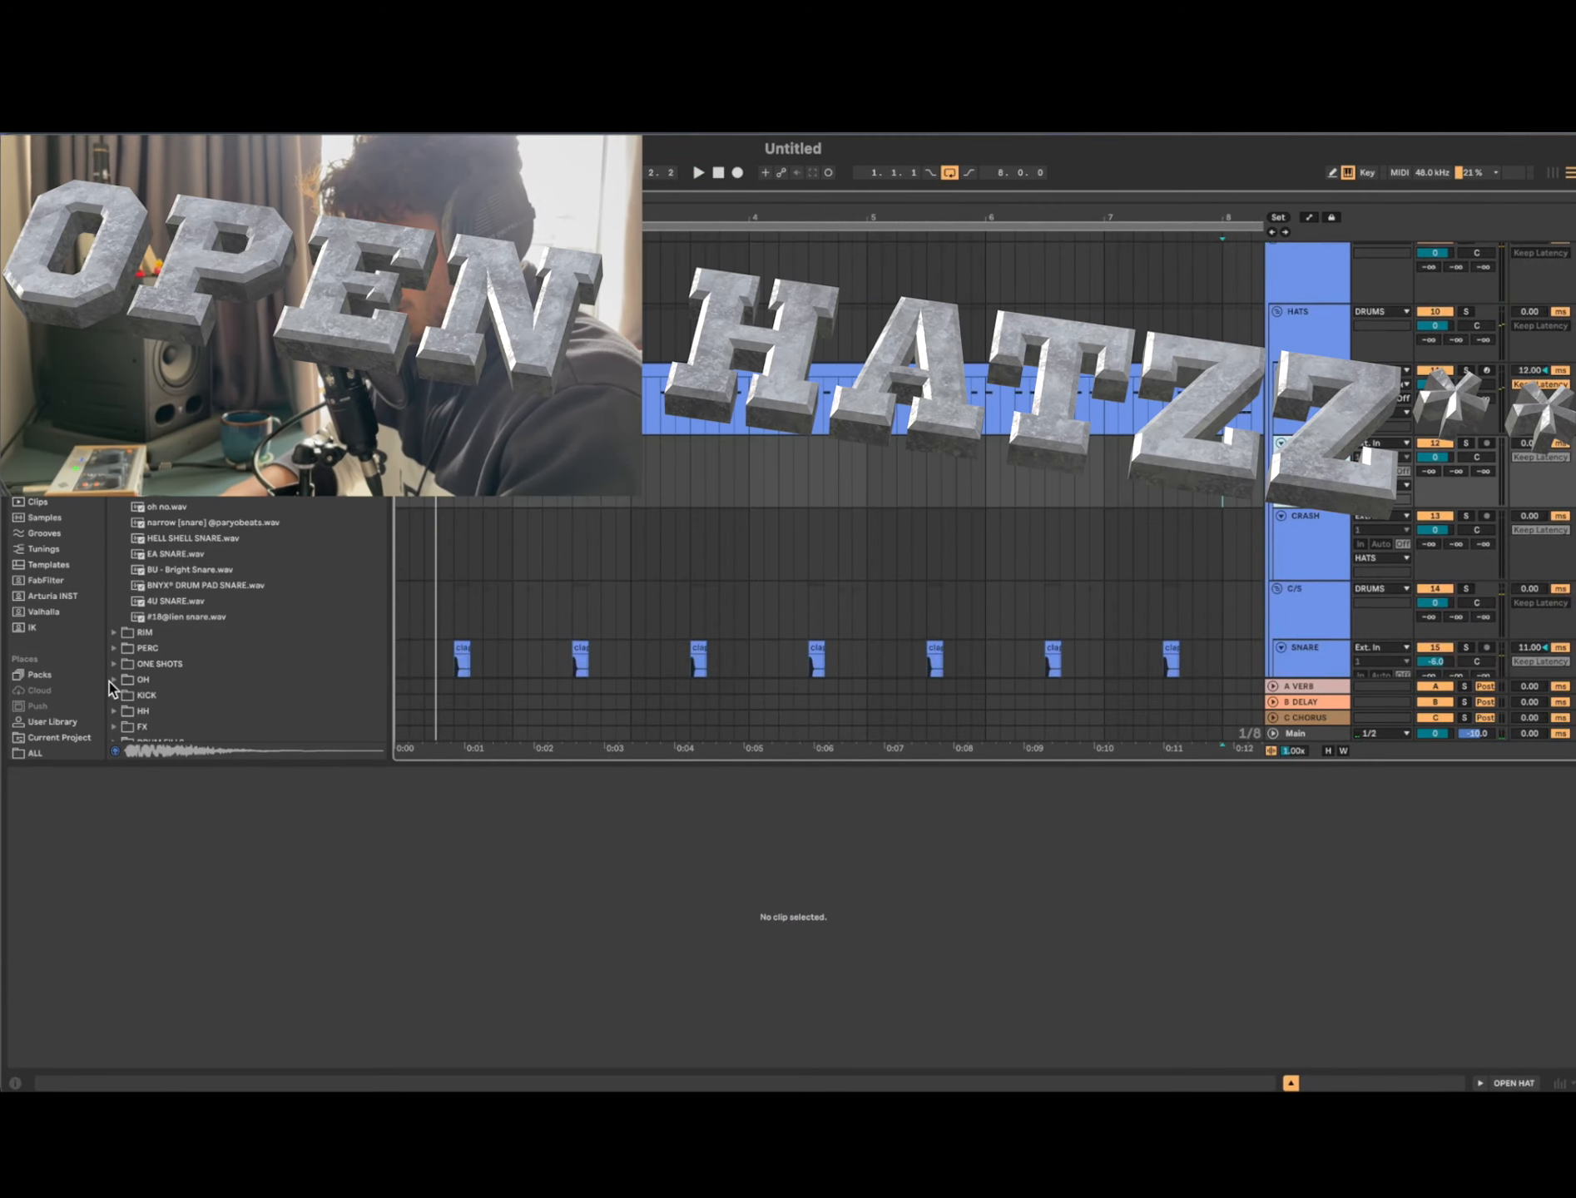
scroll(111, 688, "down", 5)
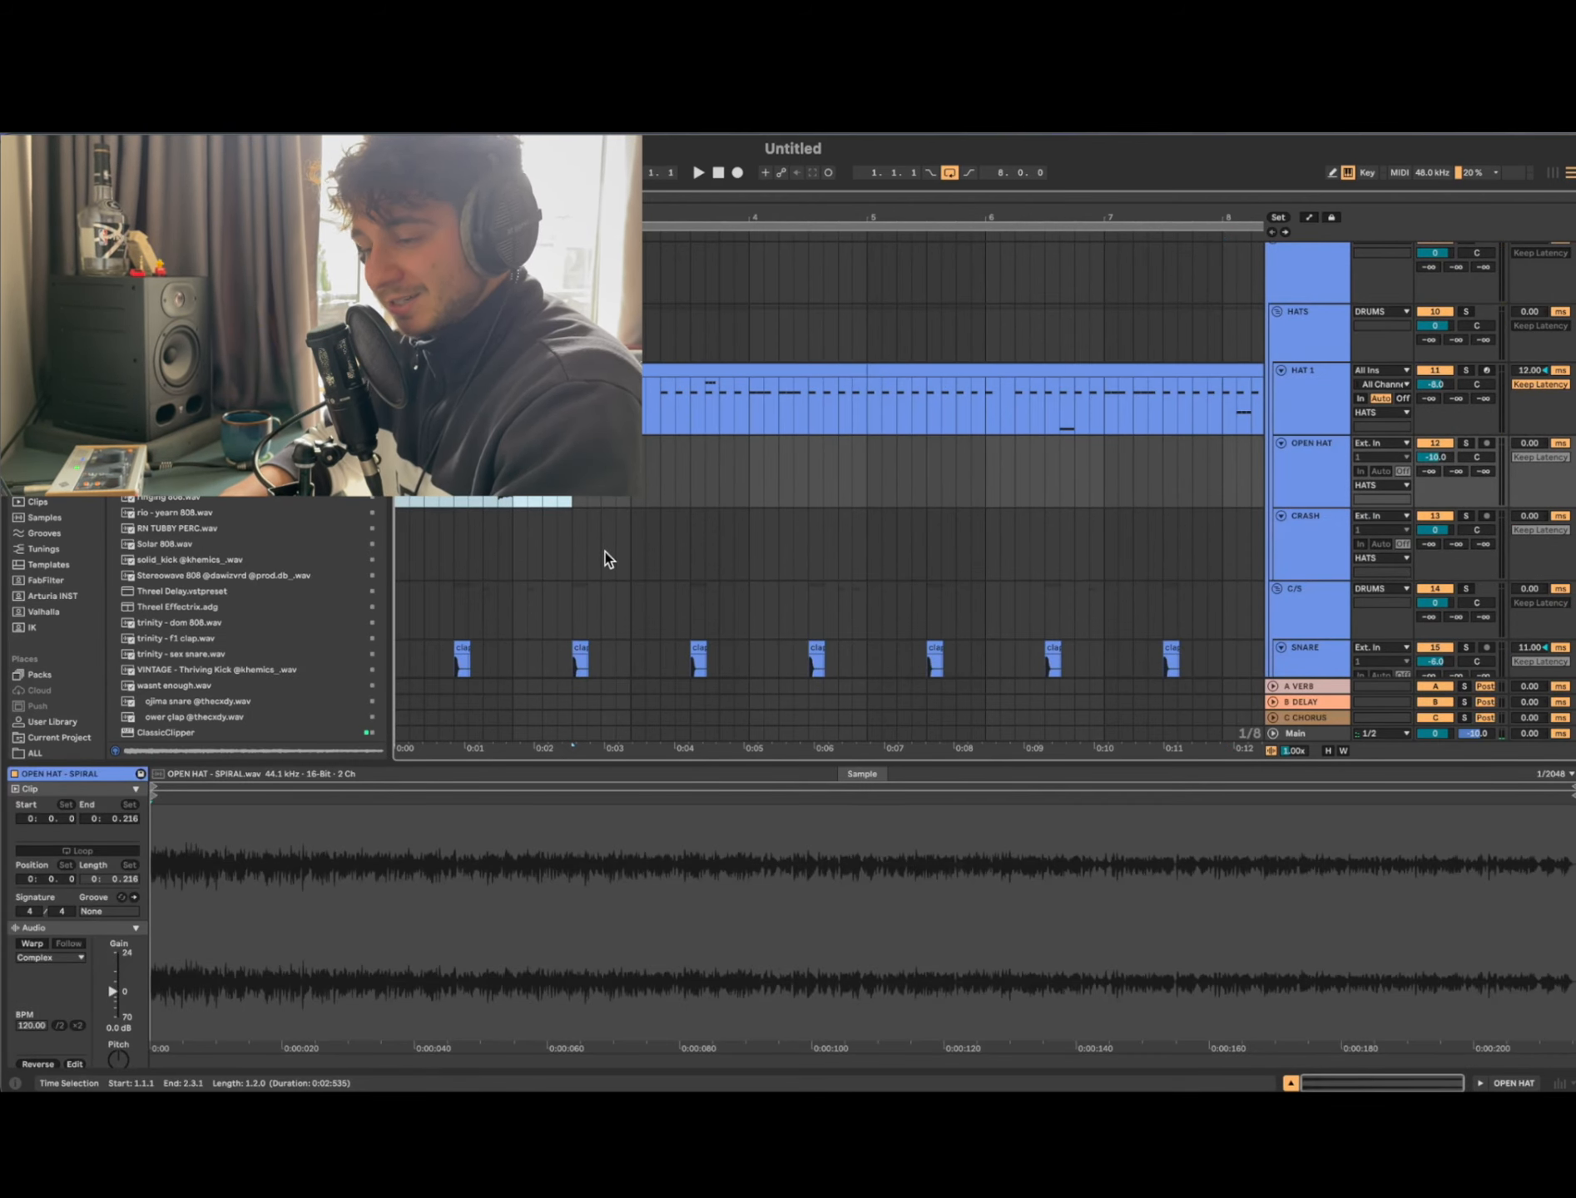
Step: Select the OPEN HAT track from the loop start to about 2.4.3 and play the beat from there
left_click(624, 509)
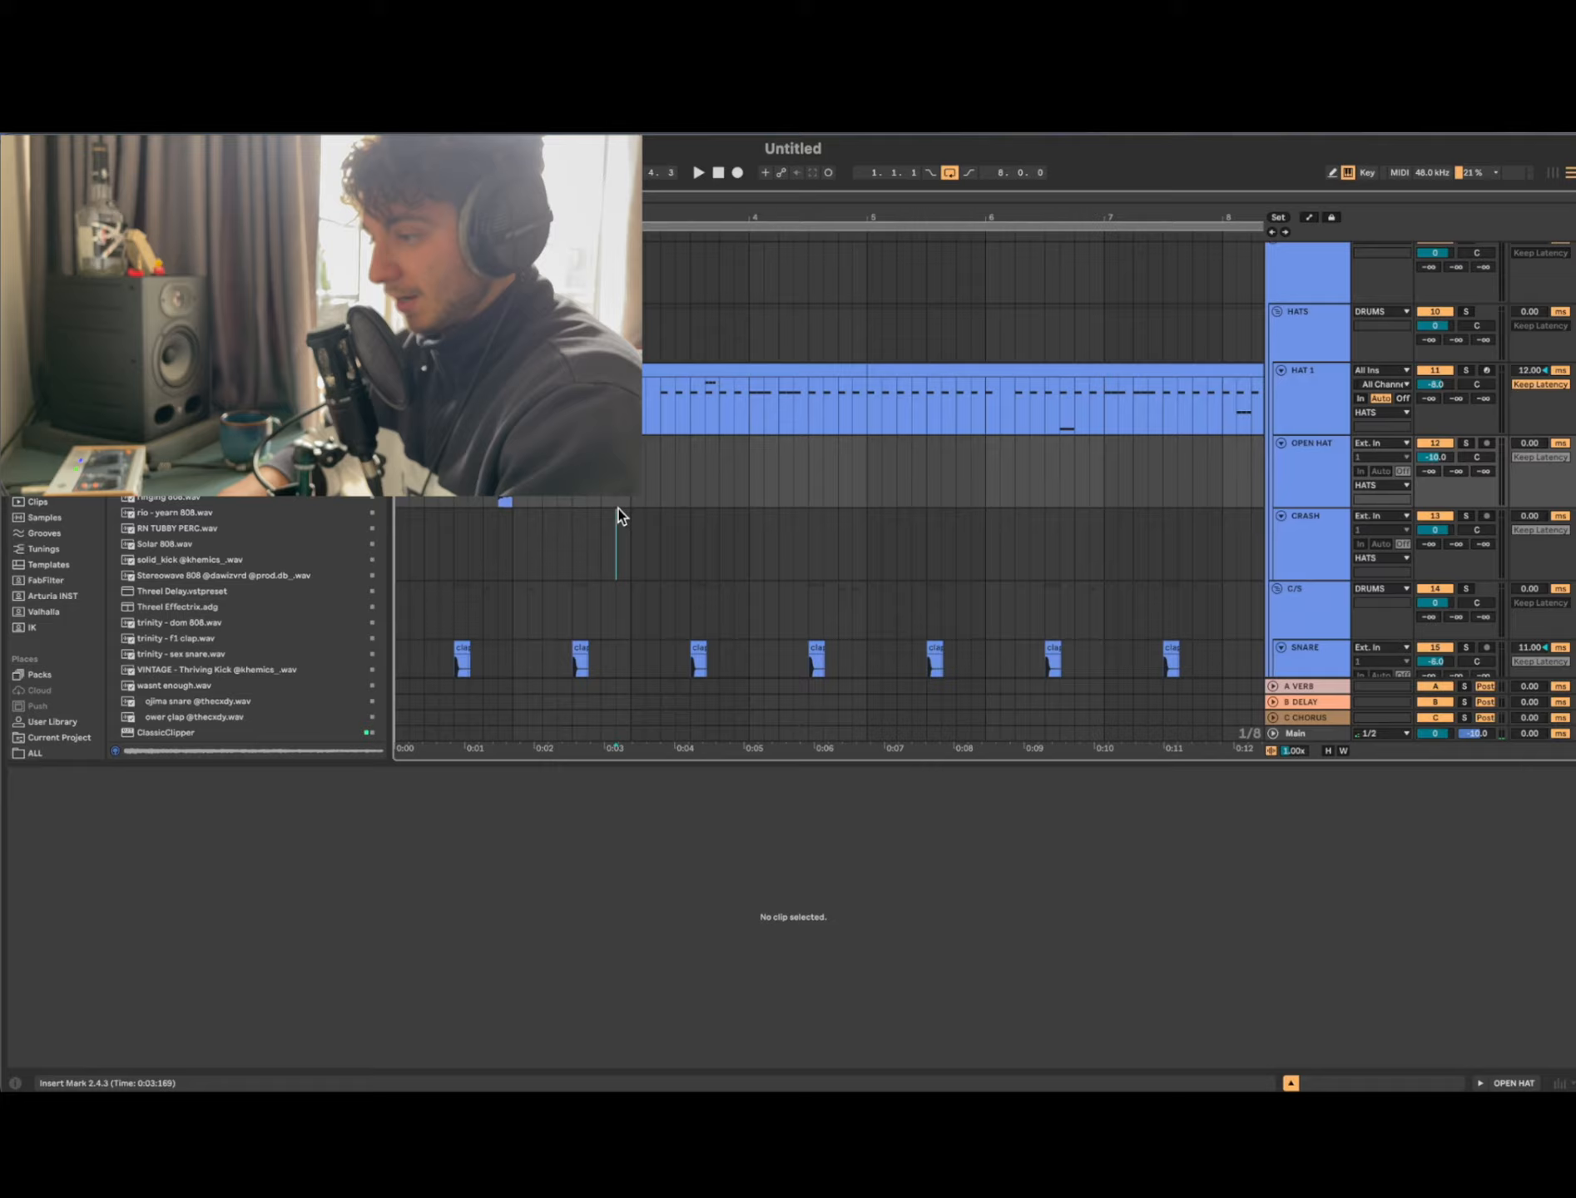
left_click_drag(623, 510, 398, 473)
key("space")
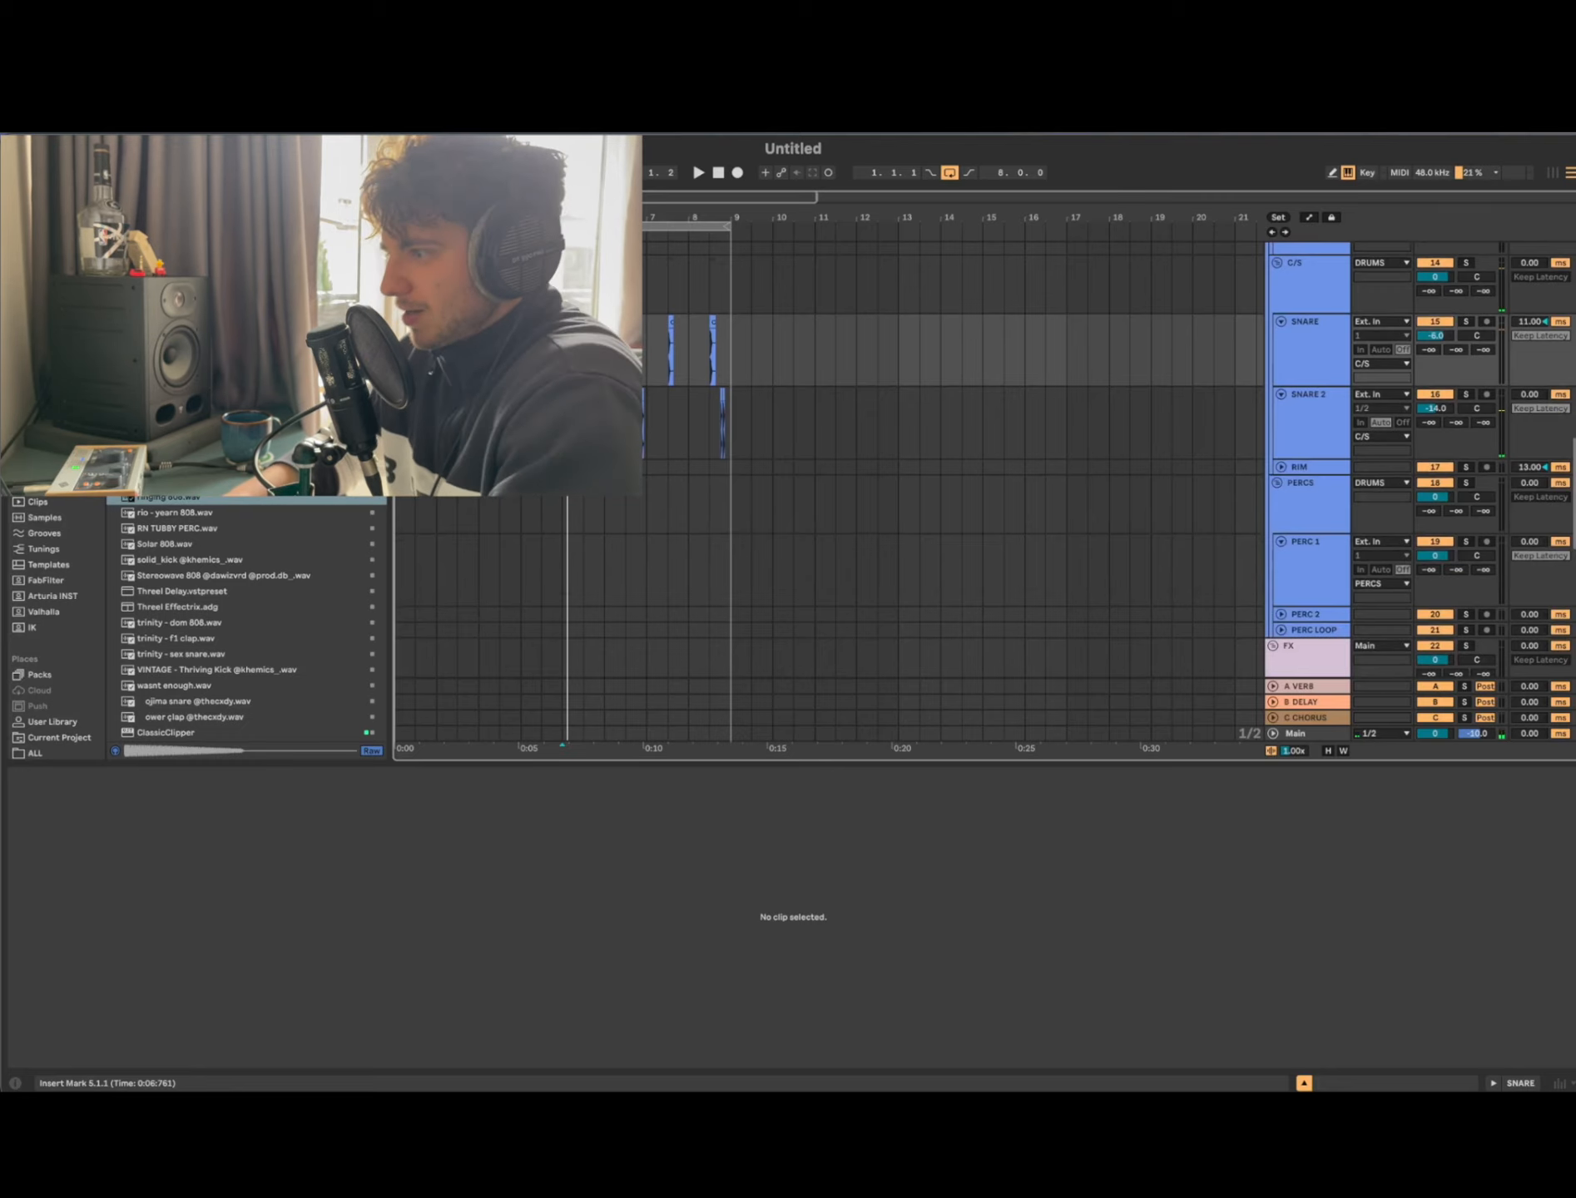
scroll(1401, 298, "up", 10)
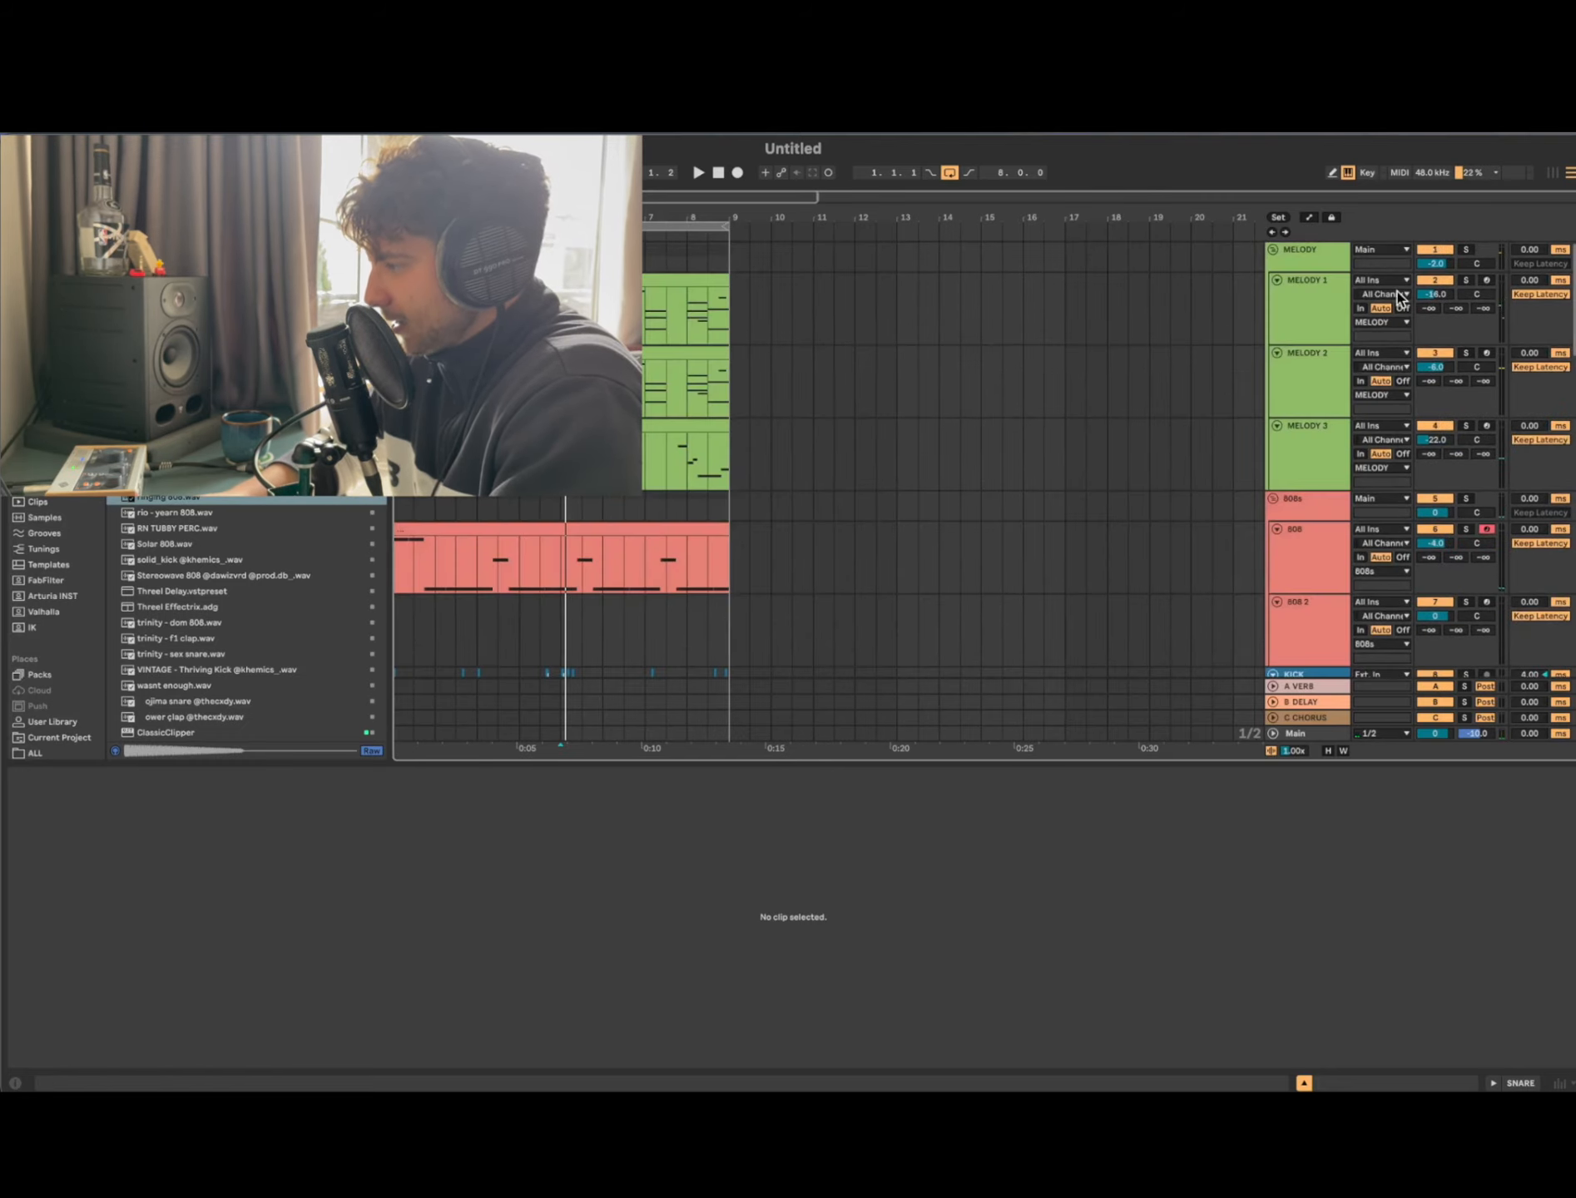
scroll(725, 579, "down", 10)
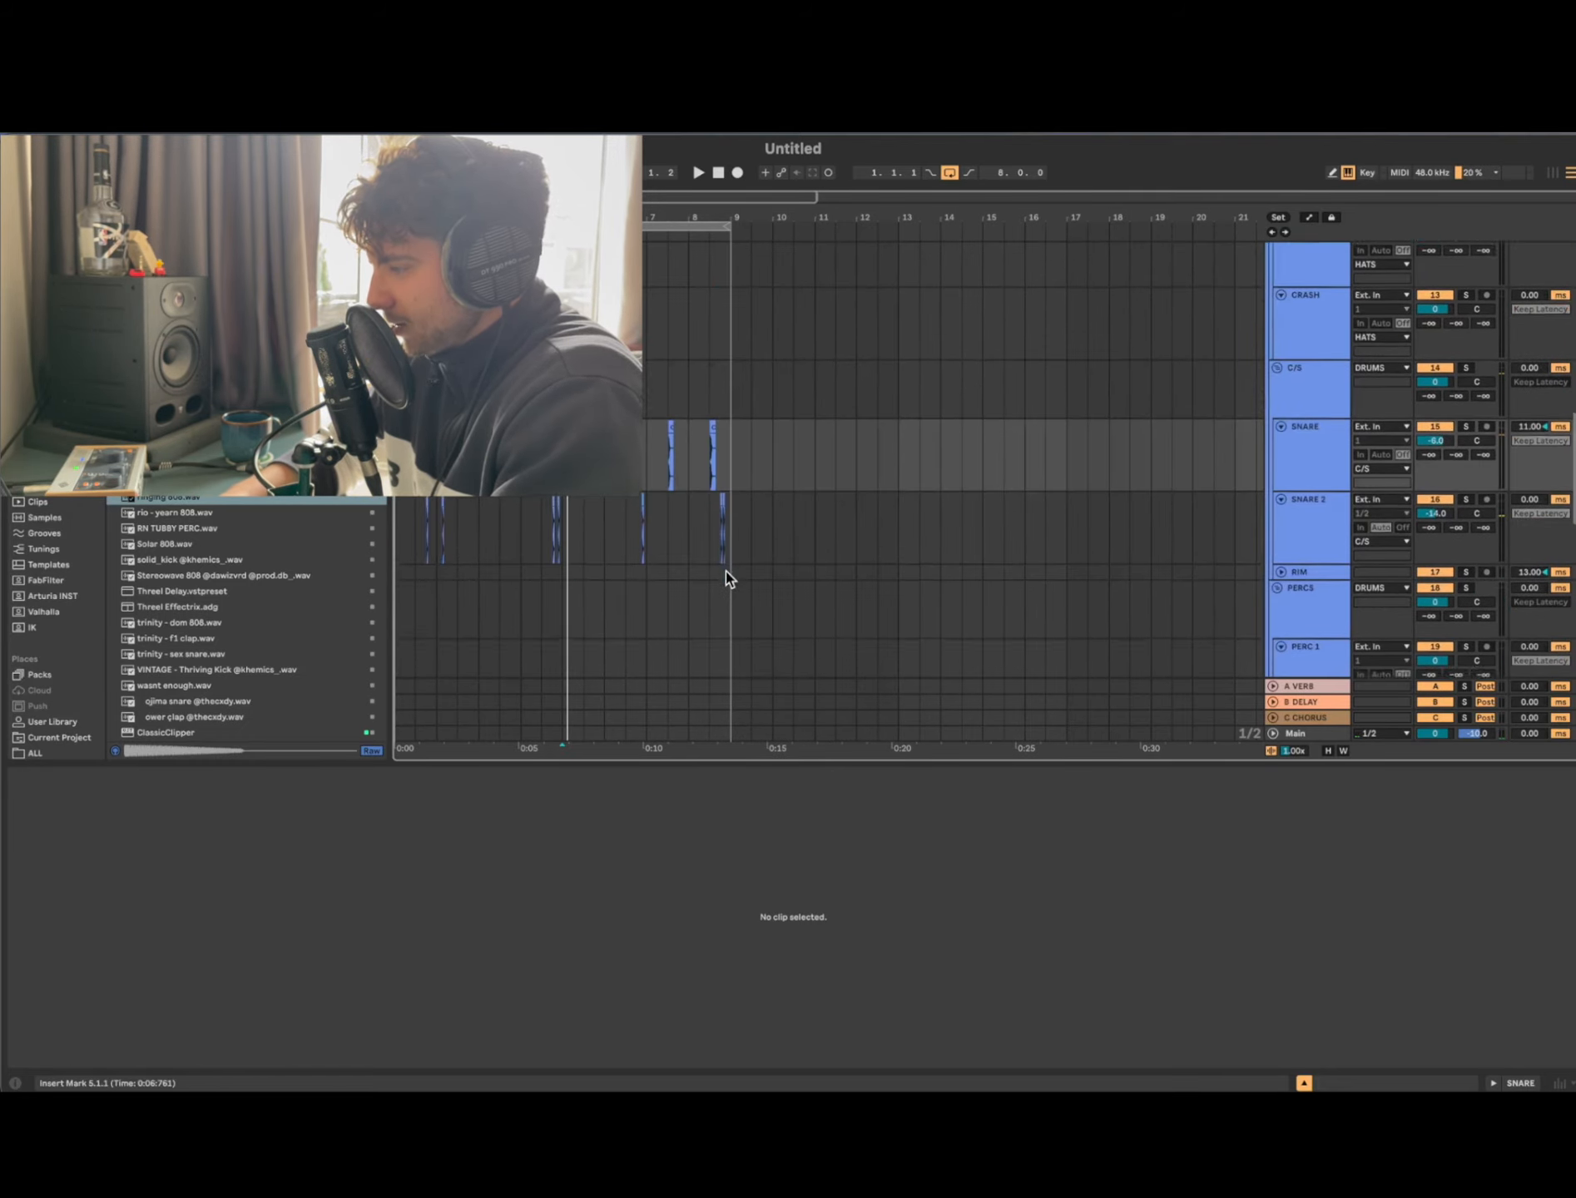
scroll(726, 572, "up", 4)
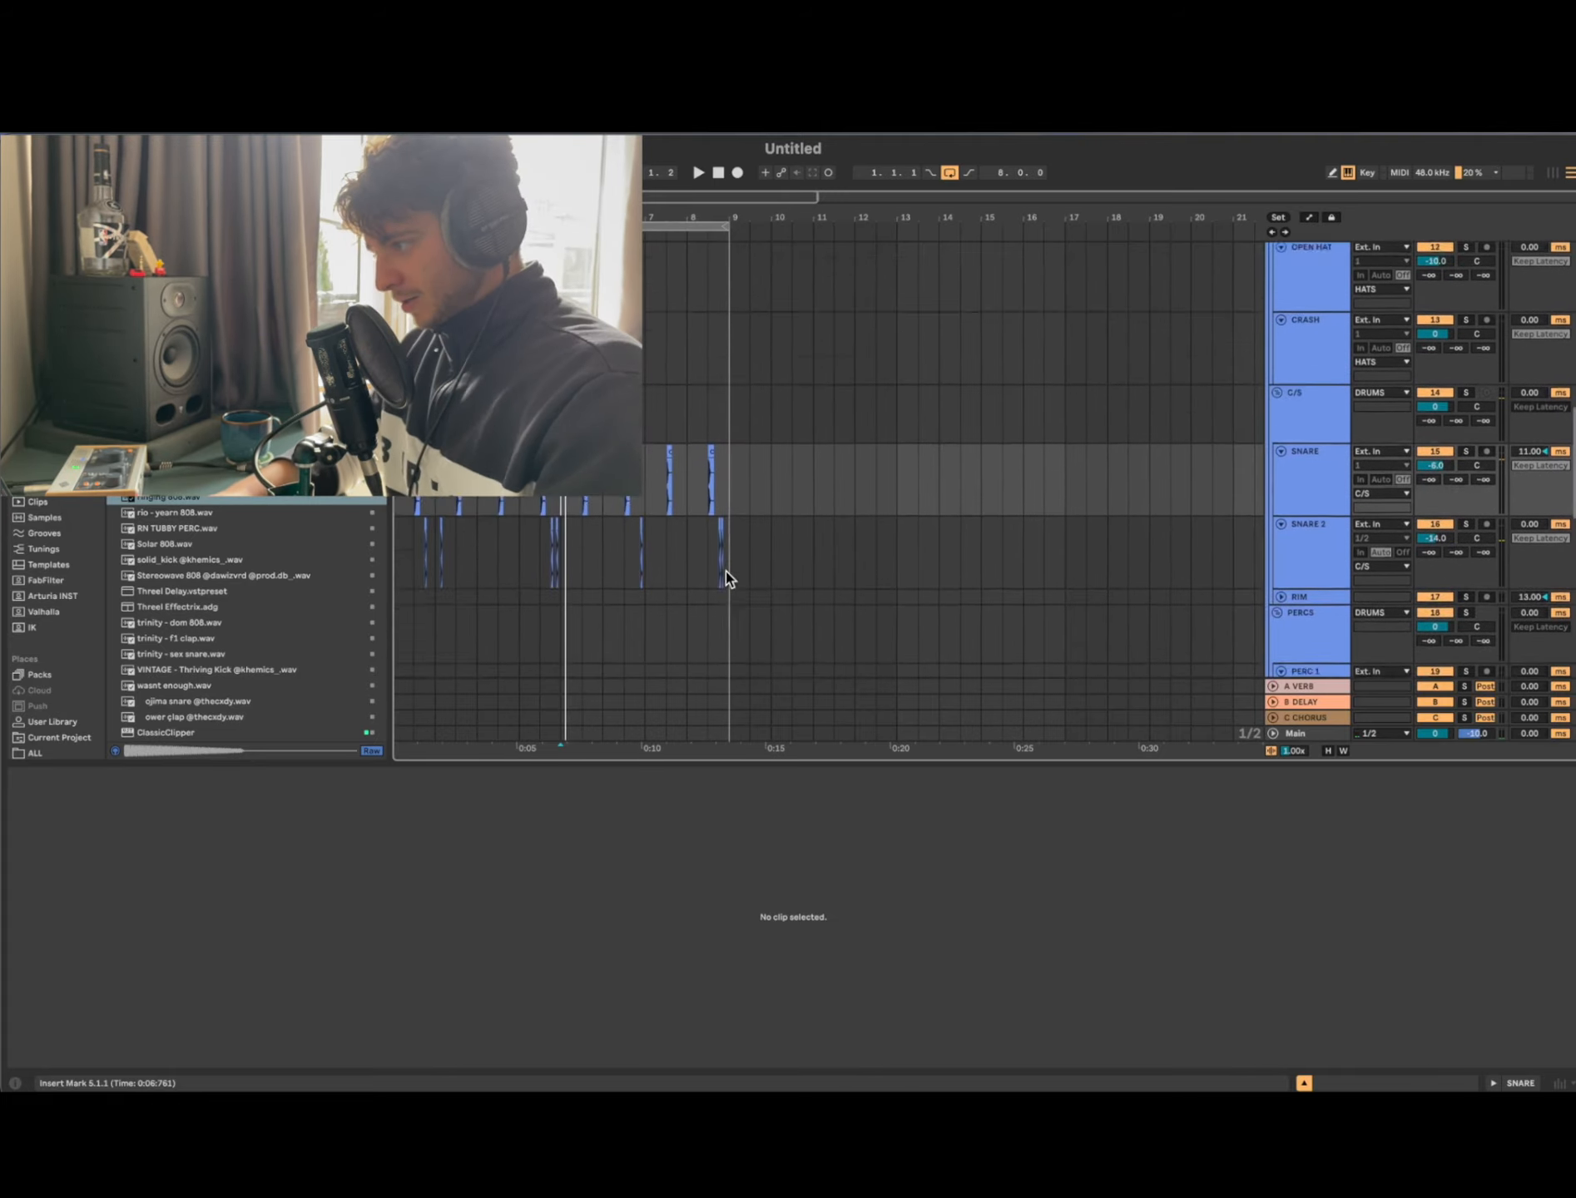
scroll(726, 571, "up", 8)
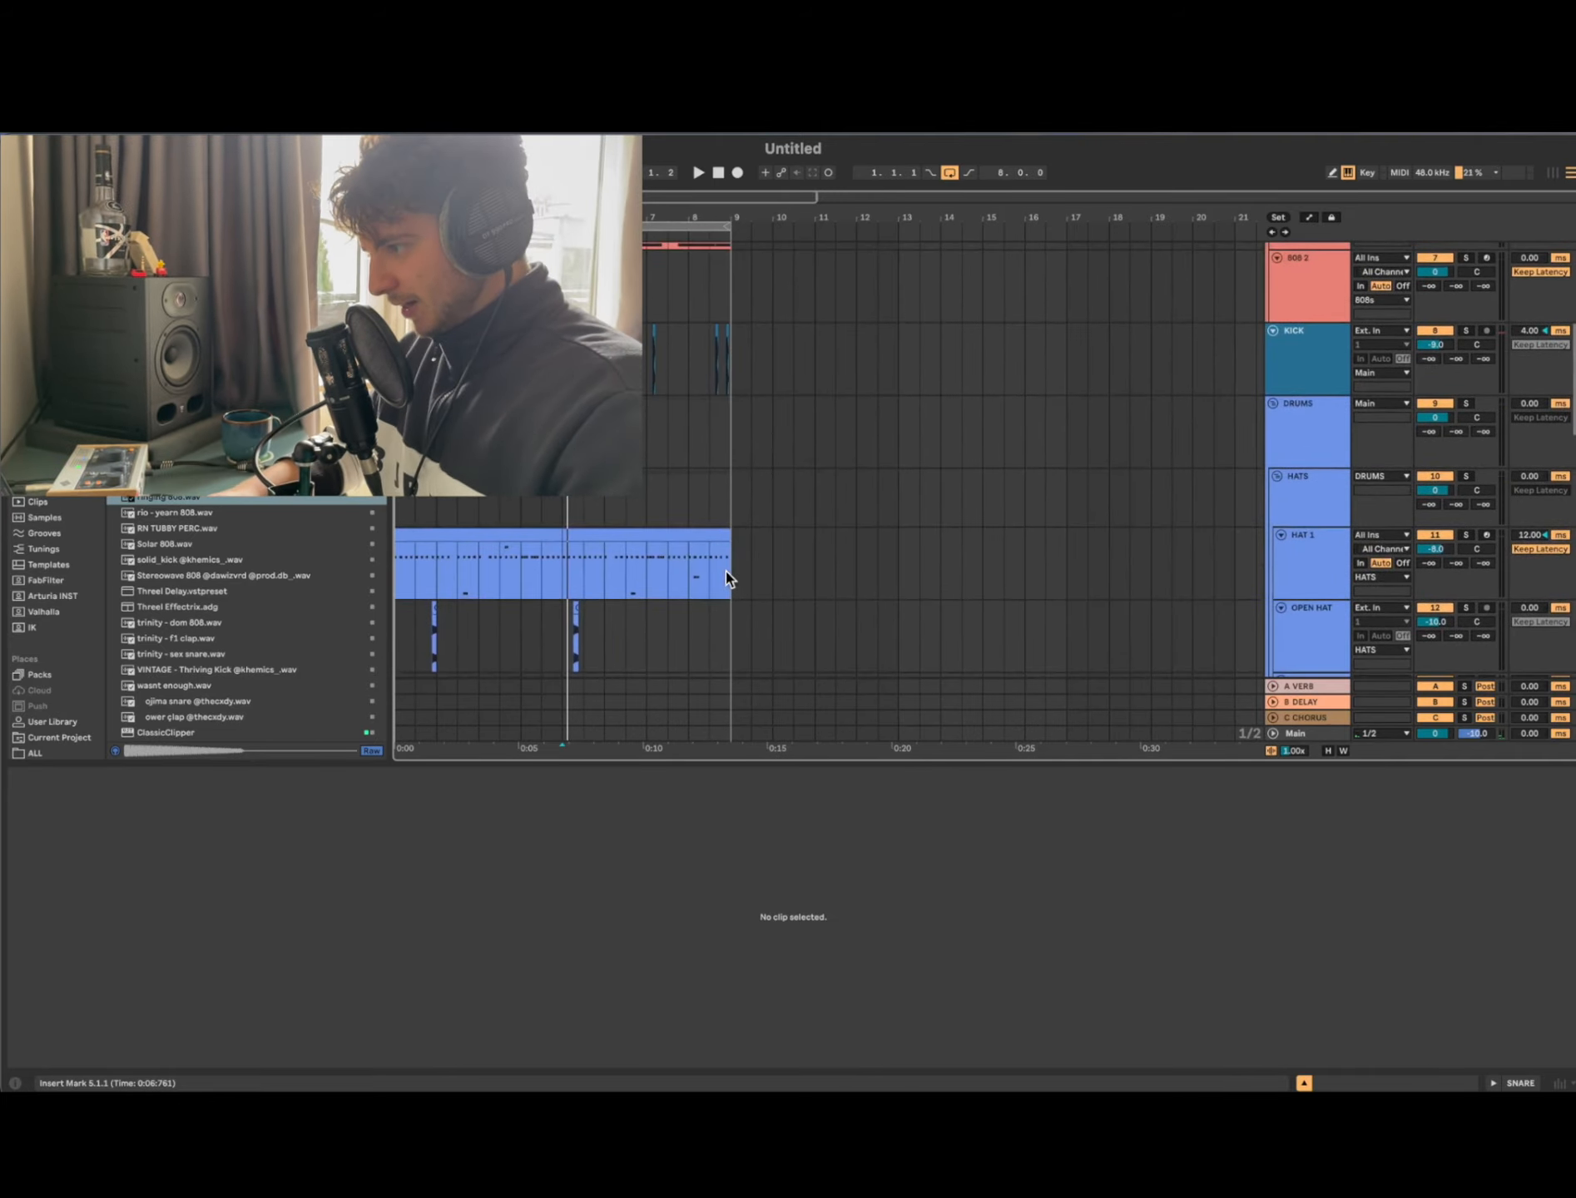